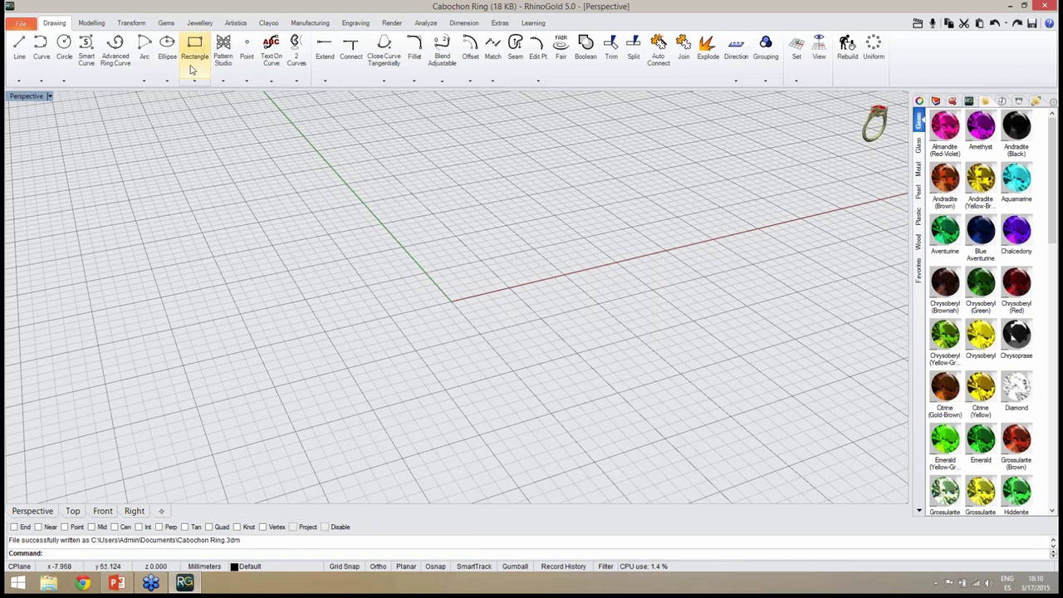
# Step: Start an oval cabochon in Cabochon Studio and show the perspective view in Rendered display mode
pyautogui.click(170, 24)
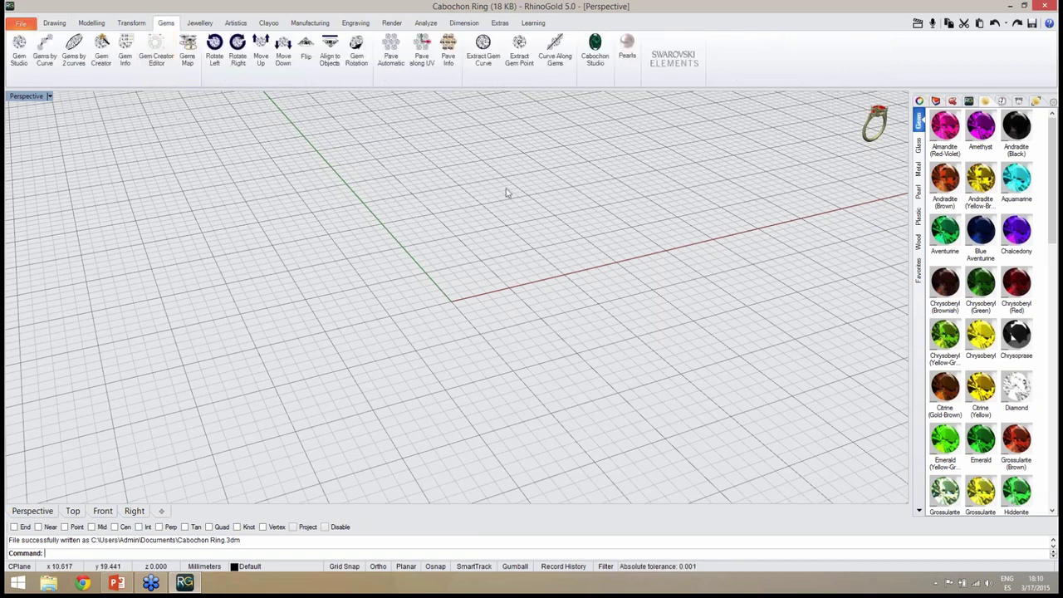
pyautogui.click(594, 74)
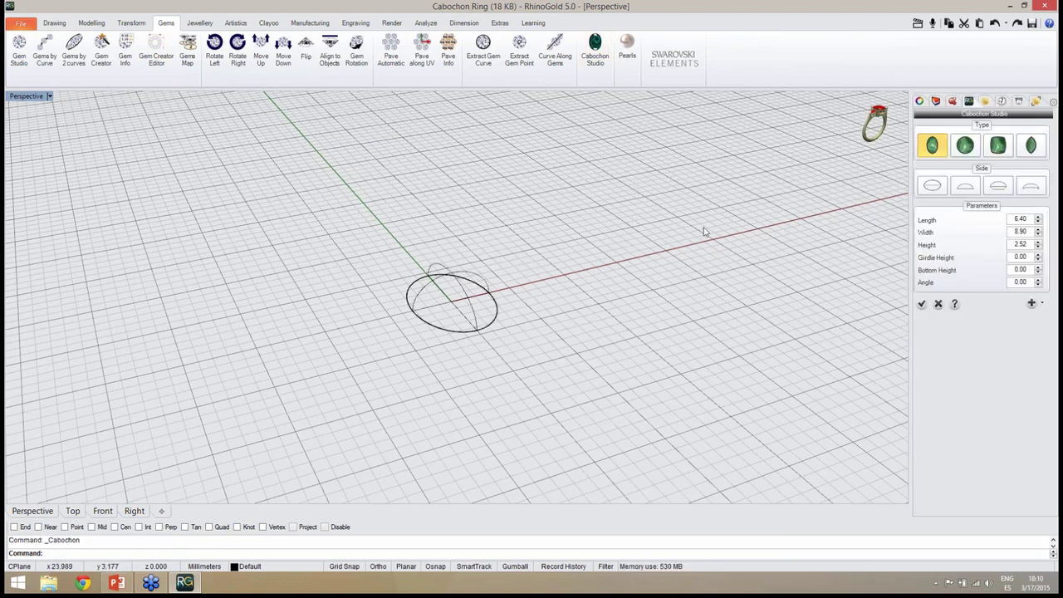
pyautogui.click(826, 136)
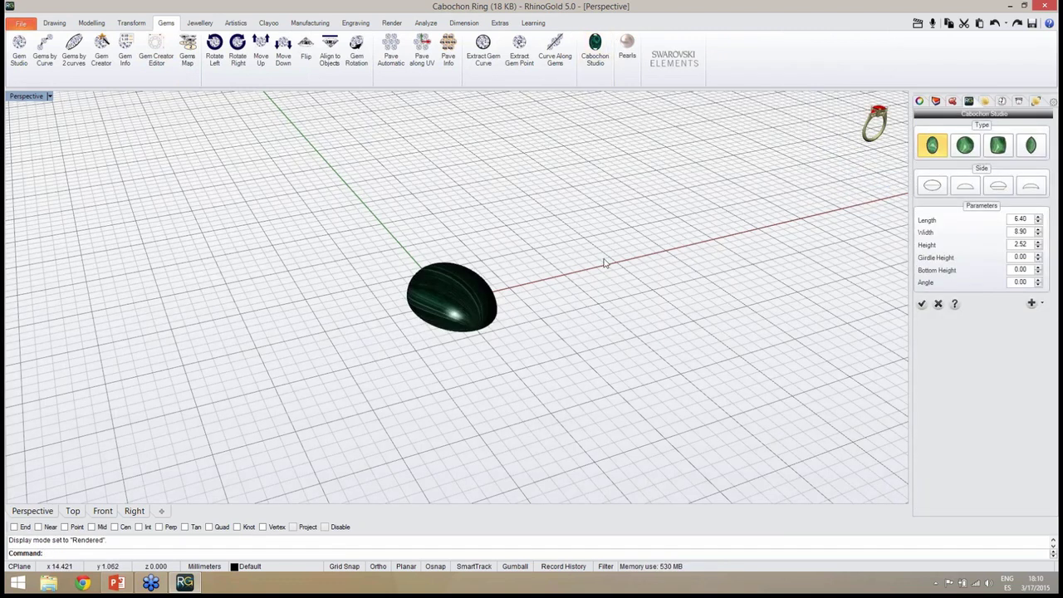
pyautogui.moveTo(608, 259); pyautogui.dragTo(617, 262, button='right')
pyautogui.scroll(5, 400, 272)
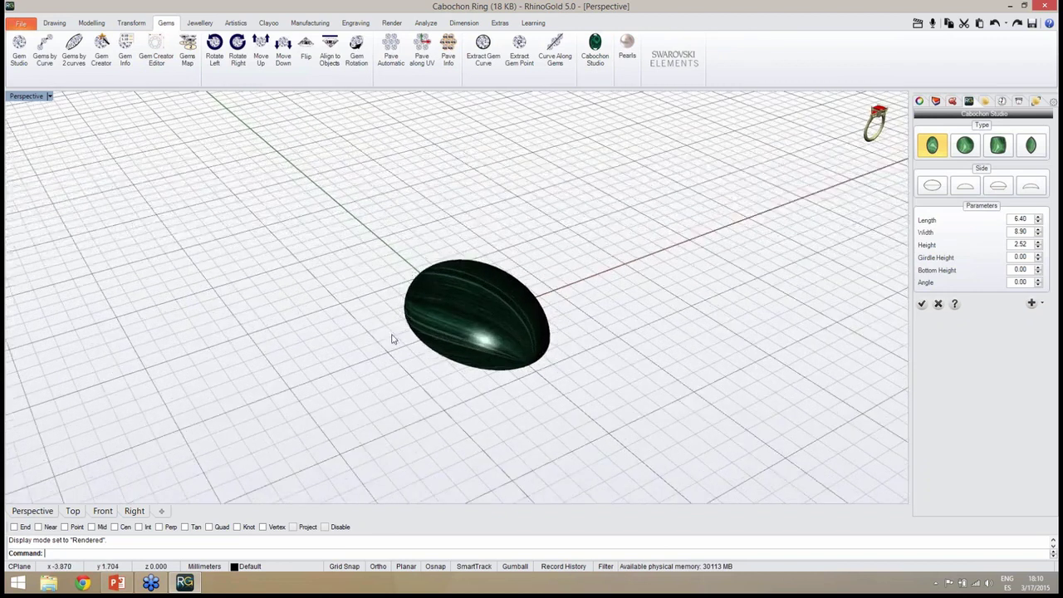
pyautogui.moveTo(394, 340); pyautogui.dragTo(462, 356, button='right')
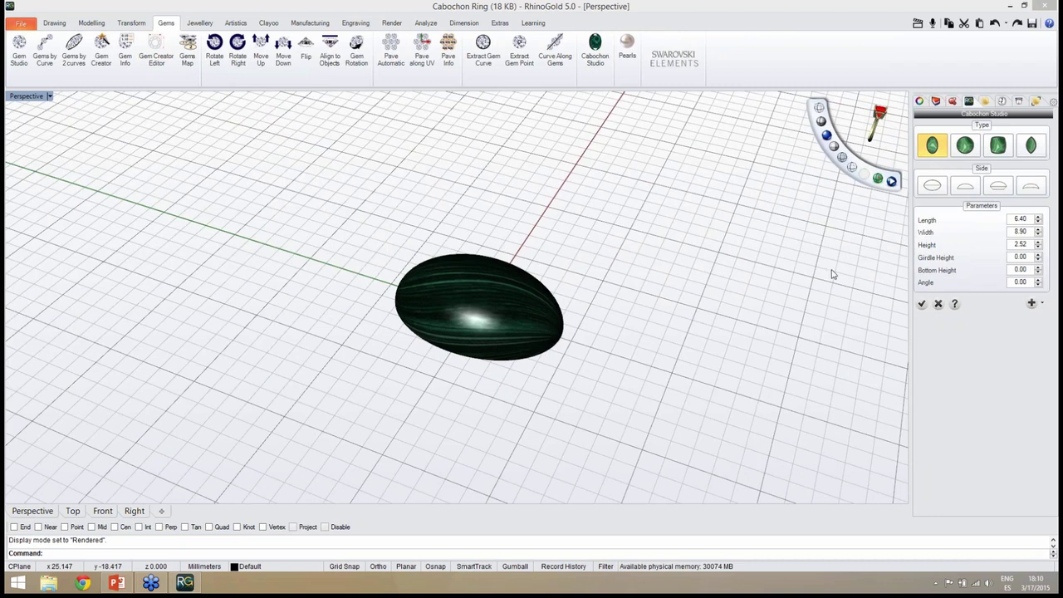
pyautogui.moveTo(634, 311); pyautogui.dragTo(607, 302, button='right')
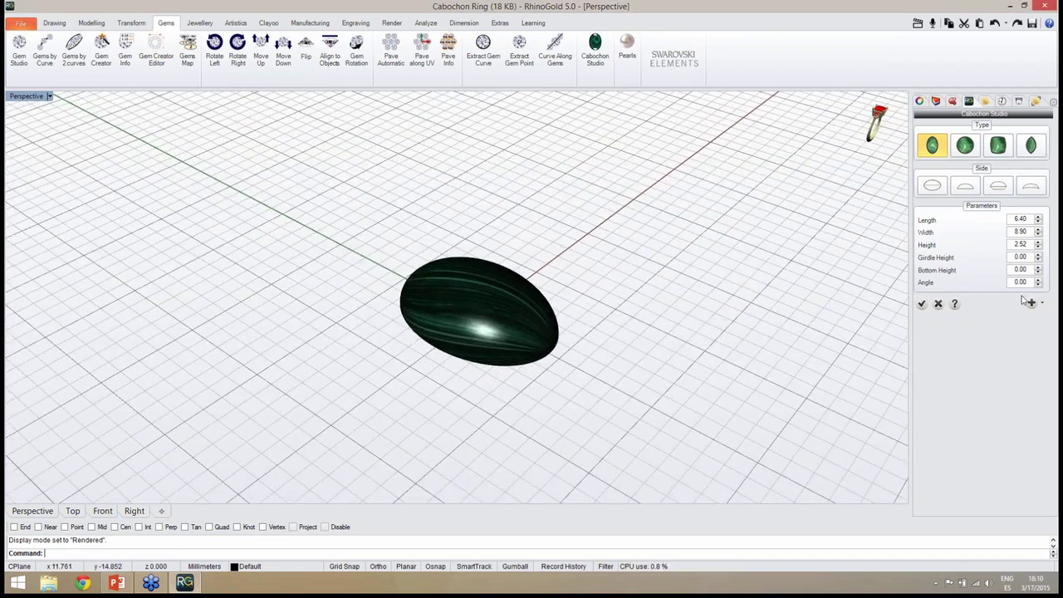
# Step: Set the cabochon's width to 6.00, length to 4.00 and height to 2.00 mm
pyautogui.doubleClick(1021, 231)
pyautogui.moveTo(1031, 219); pyautogui.dragTo(981, 219)
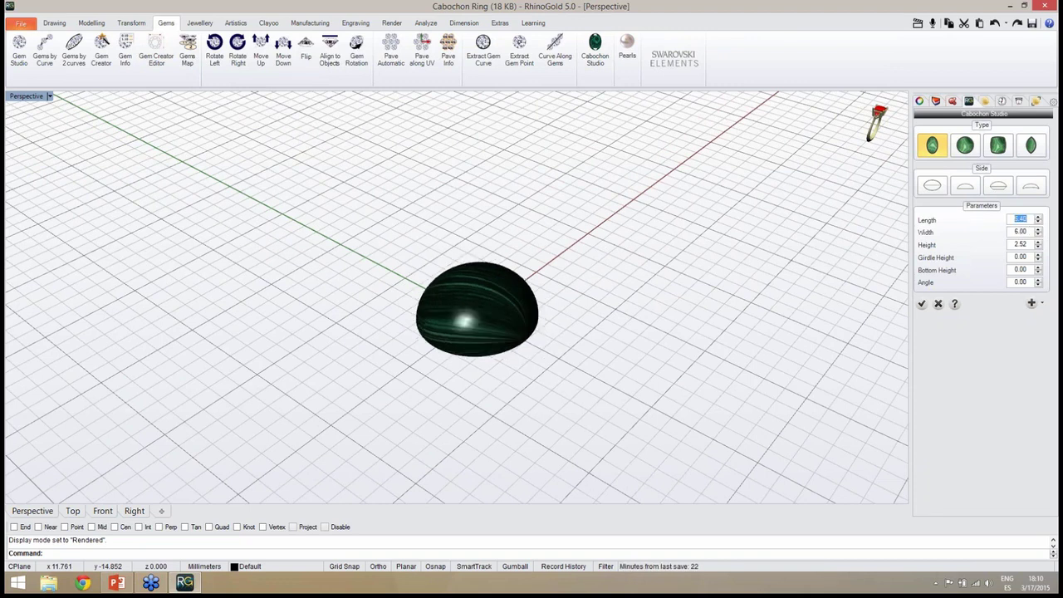
pyautogui.click(1029, 243)
pyautogui.moveTo(1028, 243); pyautogui.dragTo(1000, 246)
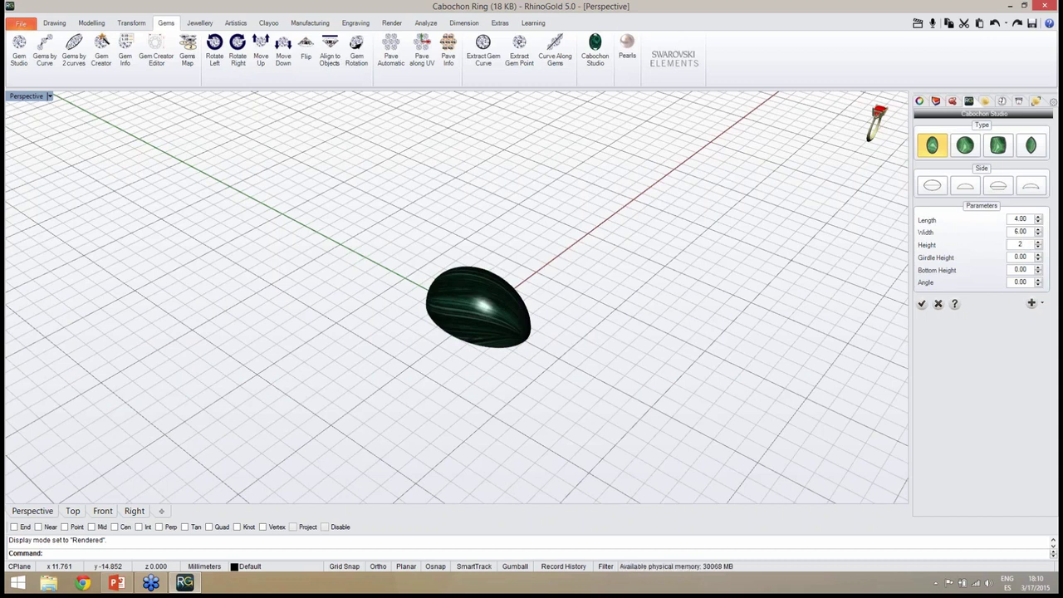
pyautogui.write('2')
pyautogui.press('Return')
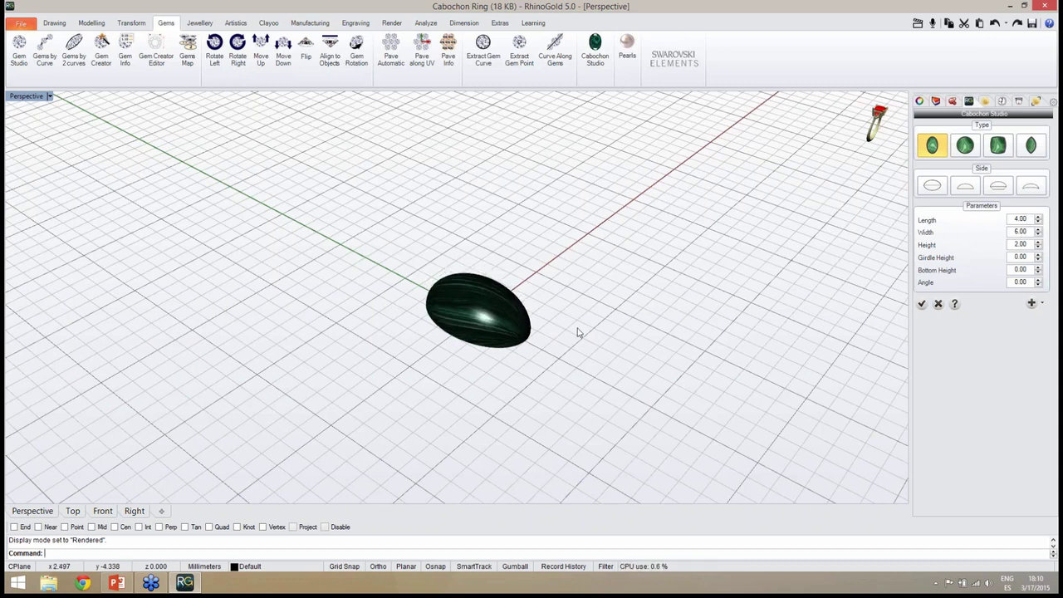
# Step: Give the cabochon the domed side profile with a bevelled base, create the stone and save the file
pyautogui.moveTo(576, 330); pyautogui.dragTo(850, 306, button='right')
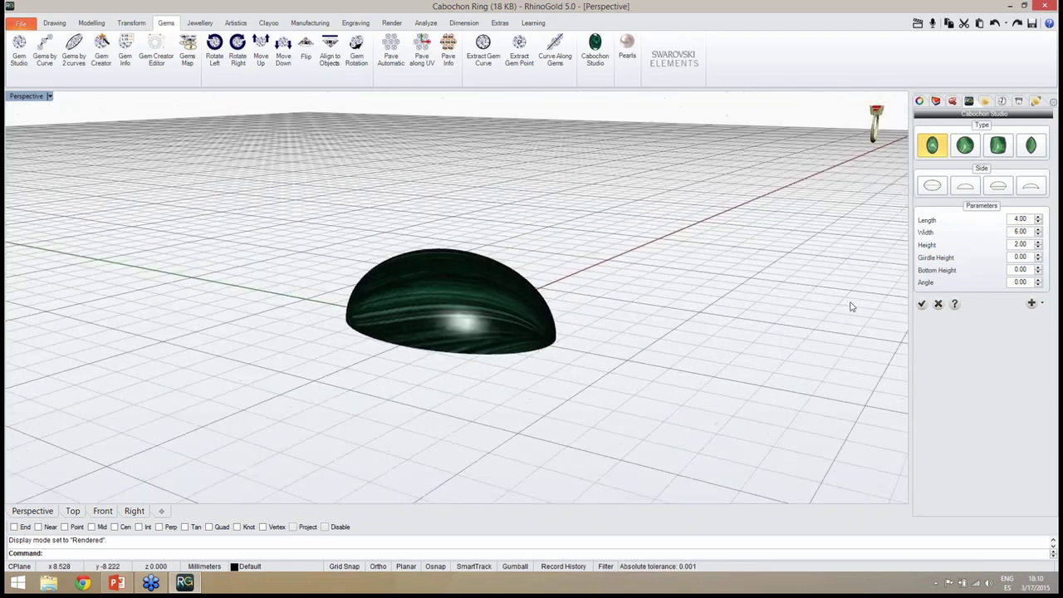
pyautogui.click(997, 188)
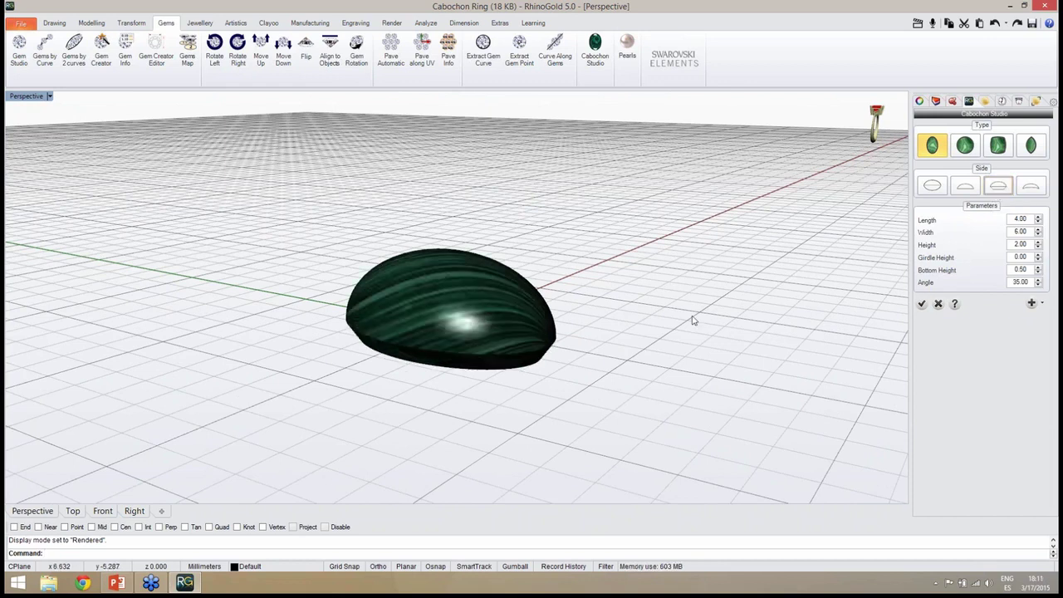
pyautogui.moveTo(693, 319); pyautogui.dragTo(594, 402, button='right')
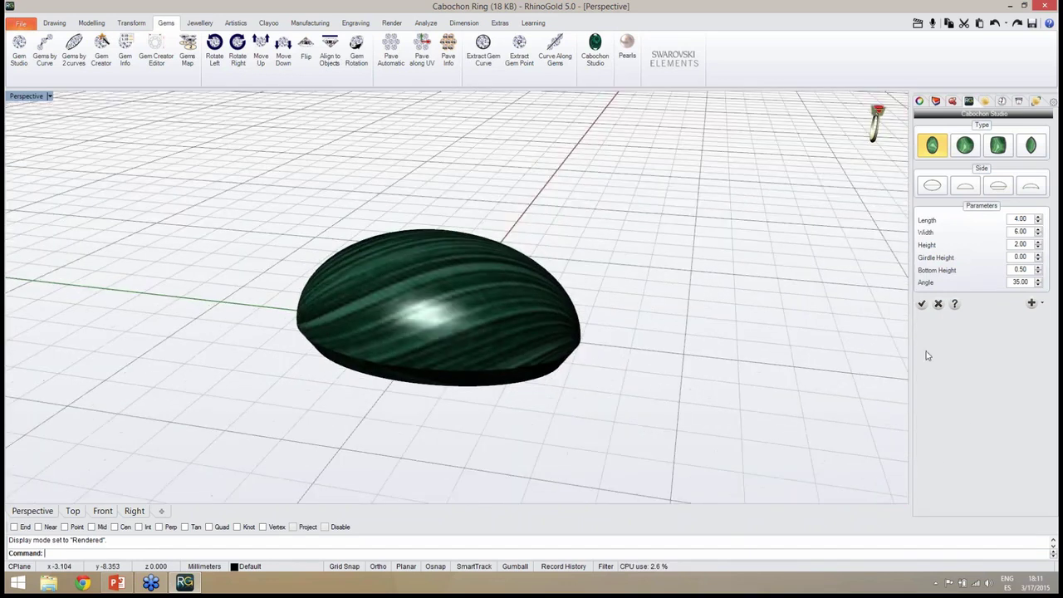
pyautogui.click(921, 304)
pyautogui.moveTo(783, 354); pyautogui.dragTo(656, 369, button='right')
pyautogui.hotkey('ctrl', 's')
# Step: Examine the finished cabochon's dome and base from several angles and distances
pyautogui.scroll(-3, 458, 325)
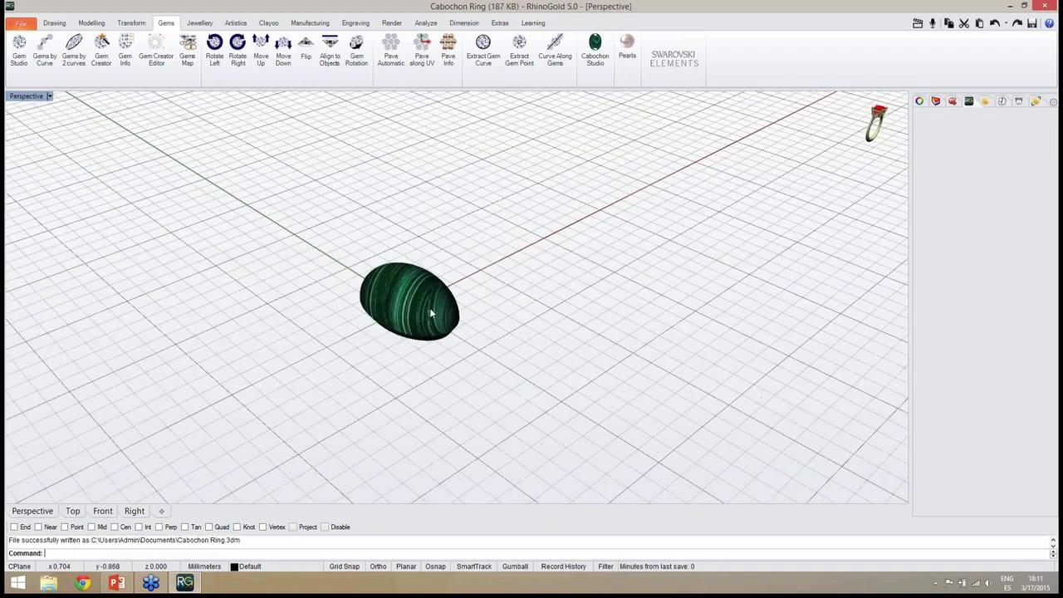
pyautogui.moveTo(431, 313); pyautogui.dragTo(376, 321, button='right')
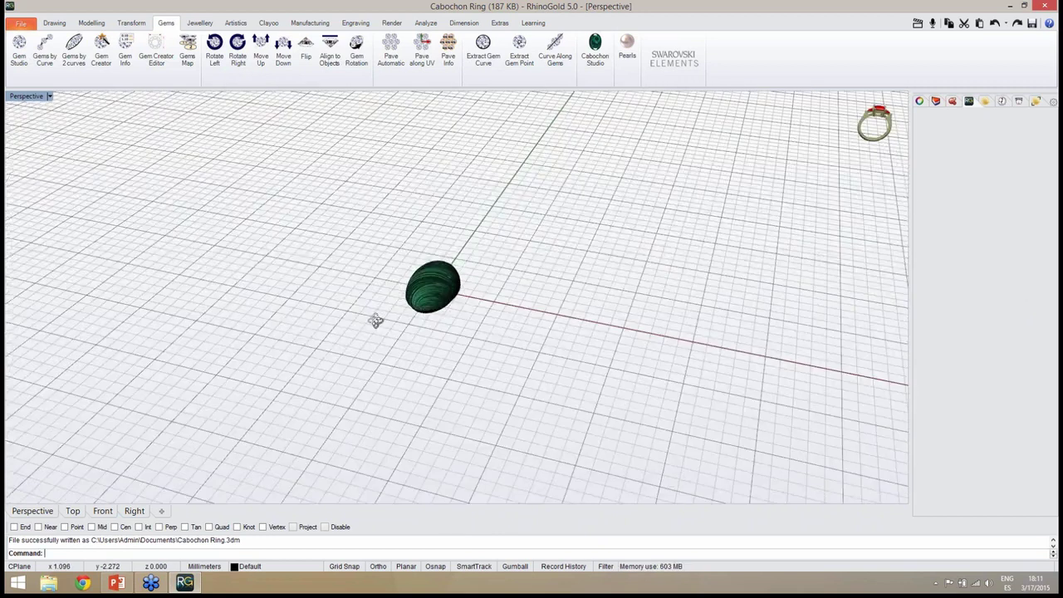
pyautogui.scroll(5, 420, 289)
pyautogui.moveTo(514, 326); pyautogui.dragTo(462, 278, button='right')
pyautogui.scroll(-3, 487, 363)
pyautogui.scroll(4, 502, 323)
pyautogui.scroll(2, 500, 318)
pyautogui.scroll(-2, 468, 314)
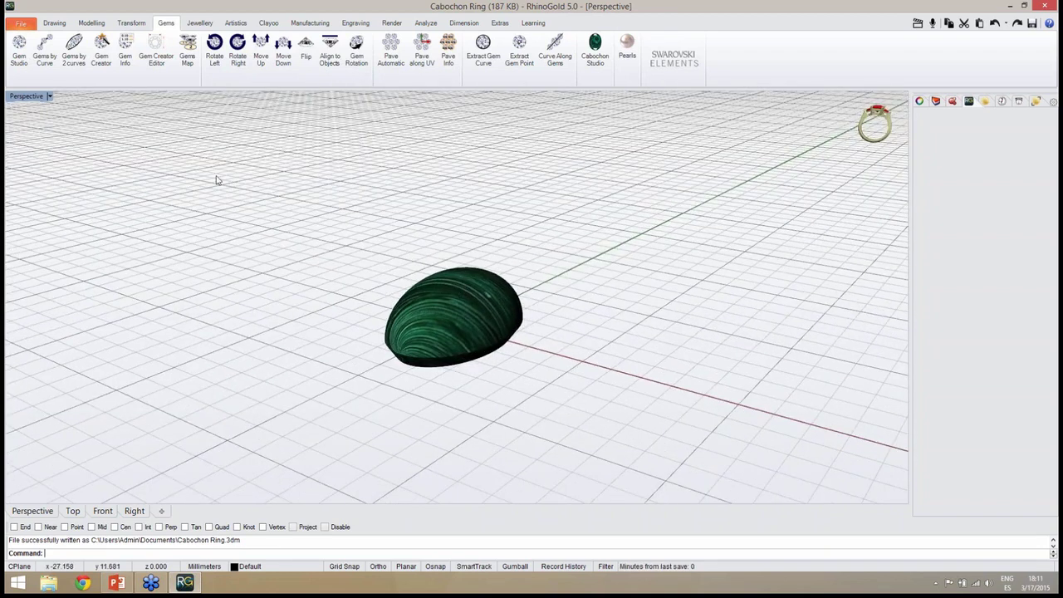
# Step: Start a prong head in Head Studio and assign the green cabochon as its gem
pyautogui.click(199, 25)
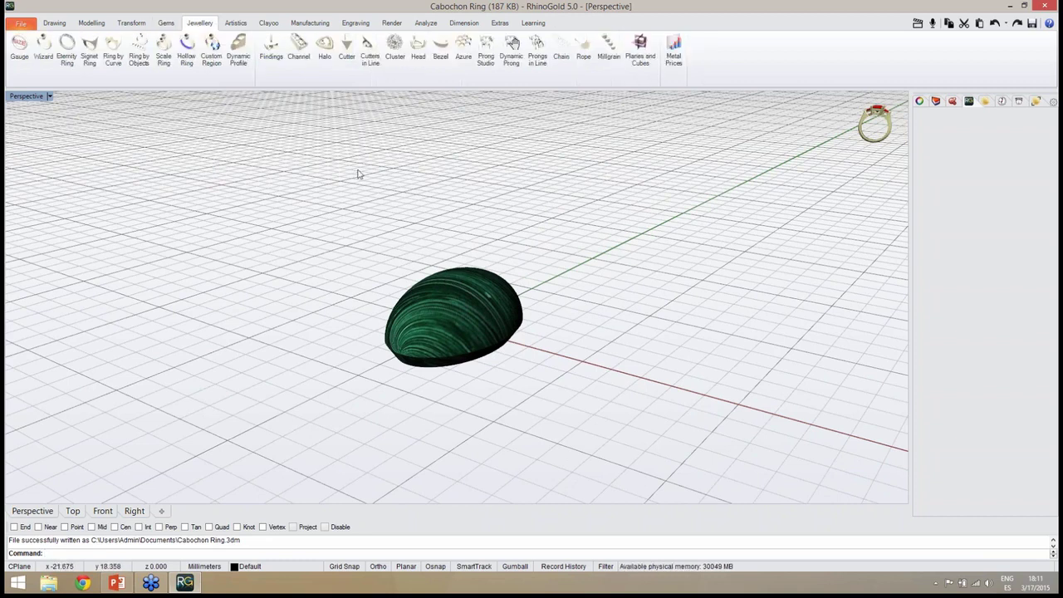
pyautogui.click(419, 73)
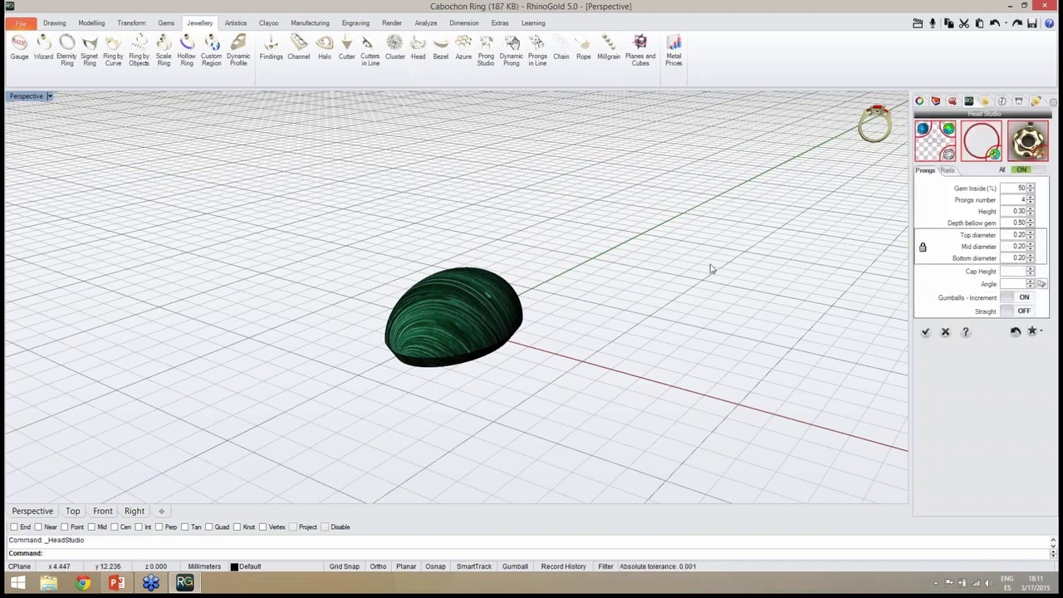
pyautogui.click(935, 151)
pyautogui.click(497, 317)
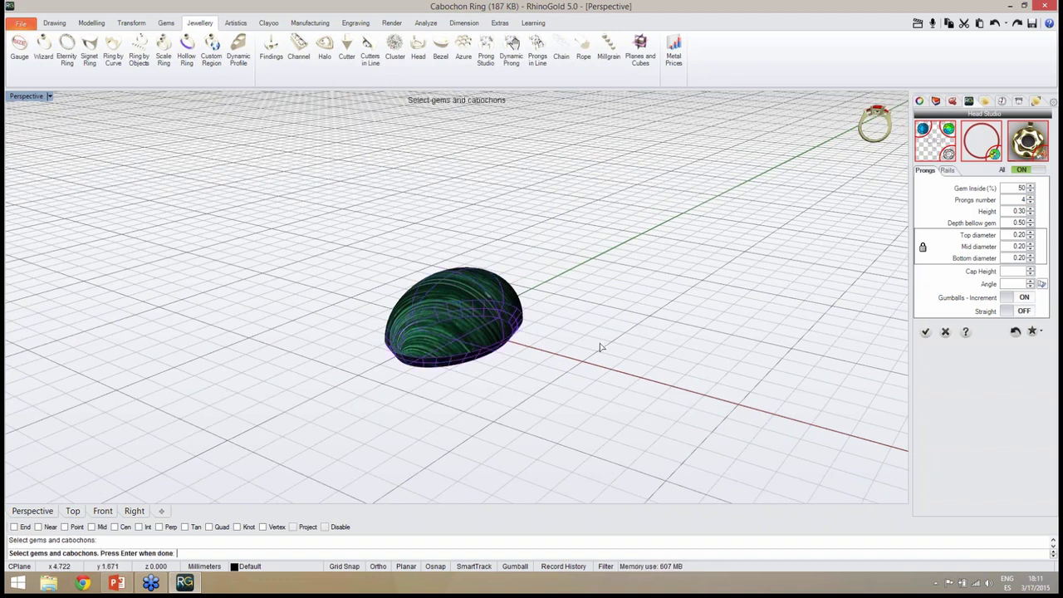
pyautogui.press('Return')
# Step: Set the head's number of prongs to 6
pyautogui.scroll(5, 607, 349)
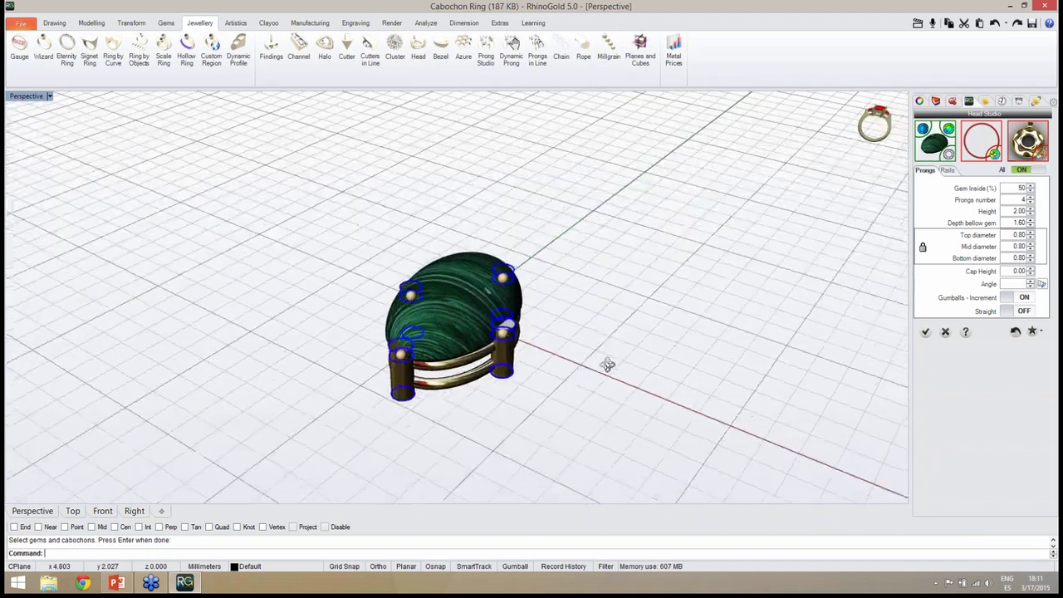
pyautogui.moveTo(586, 376)
pyautogui.mouseDown(button='right')
pyautogui.moveTo(586, 343)
pyautogui.moveTo(589, 358)
pyautogui.mouseUp(button='right')
pyautogui.scroll(-4, 589, 358)
pyautogui.scroll(2, 671, 351)
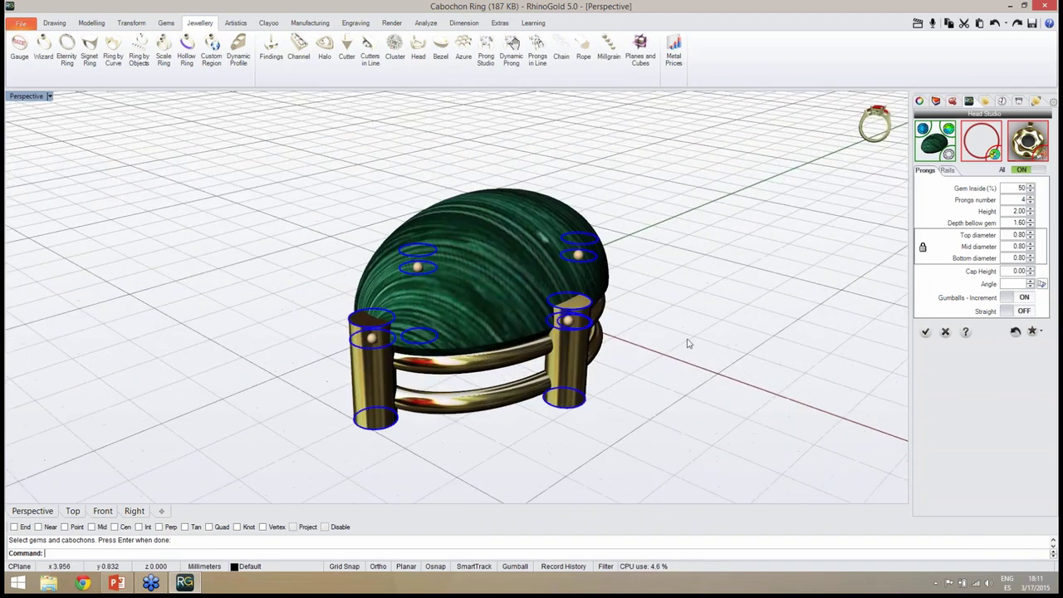
pyautogui.scroll(2, 690, 361)
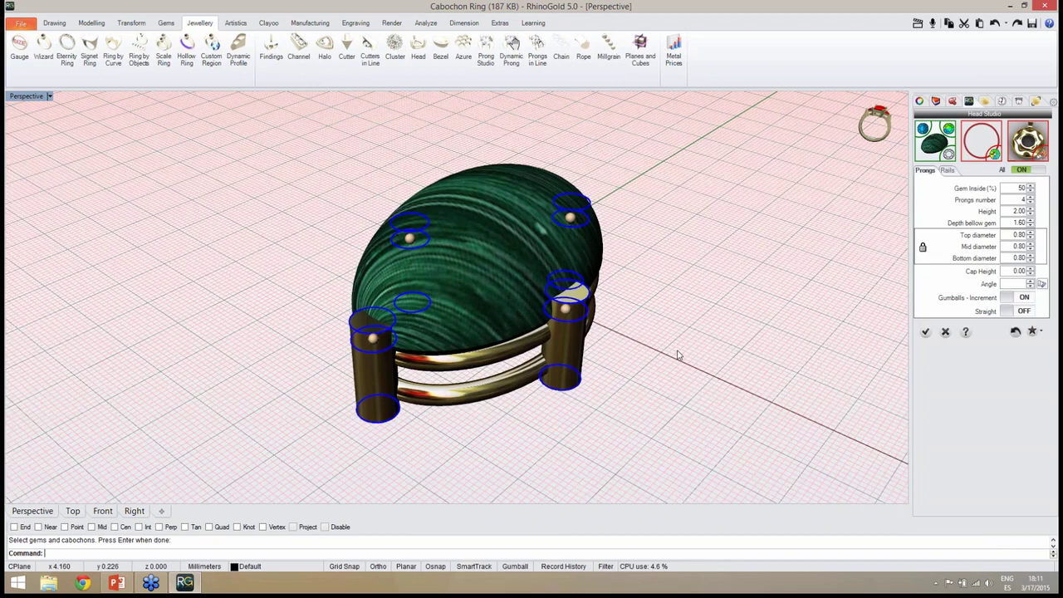
pyautogui.moveTo(677, 351); pyautogui.dragTo(697, 346, button='right')
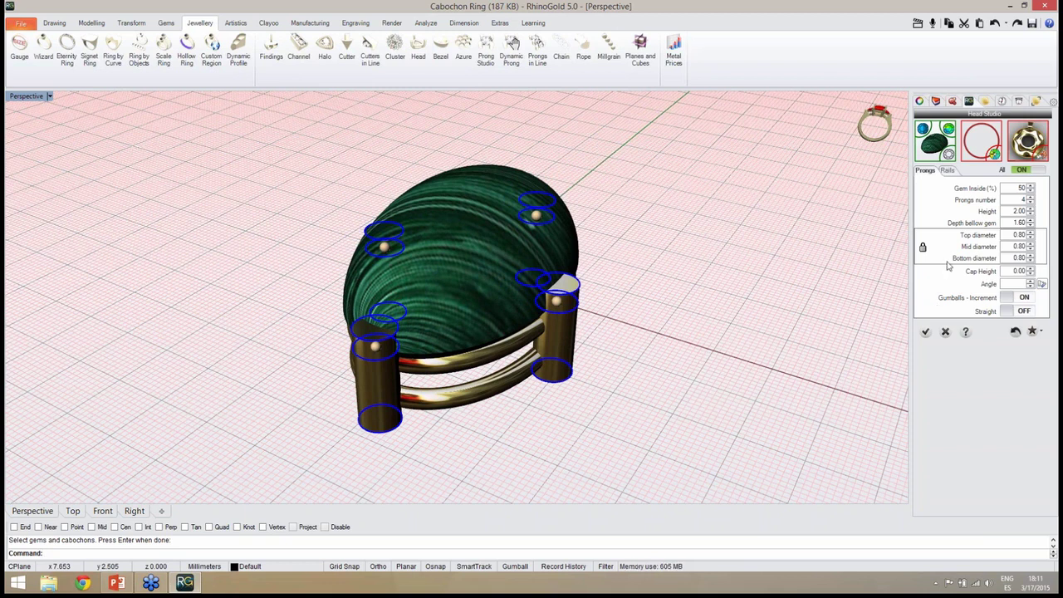
pyautogui.click(1031, 198)
pyautogui.click(1031, 198)
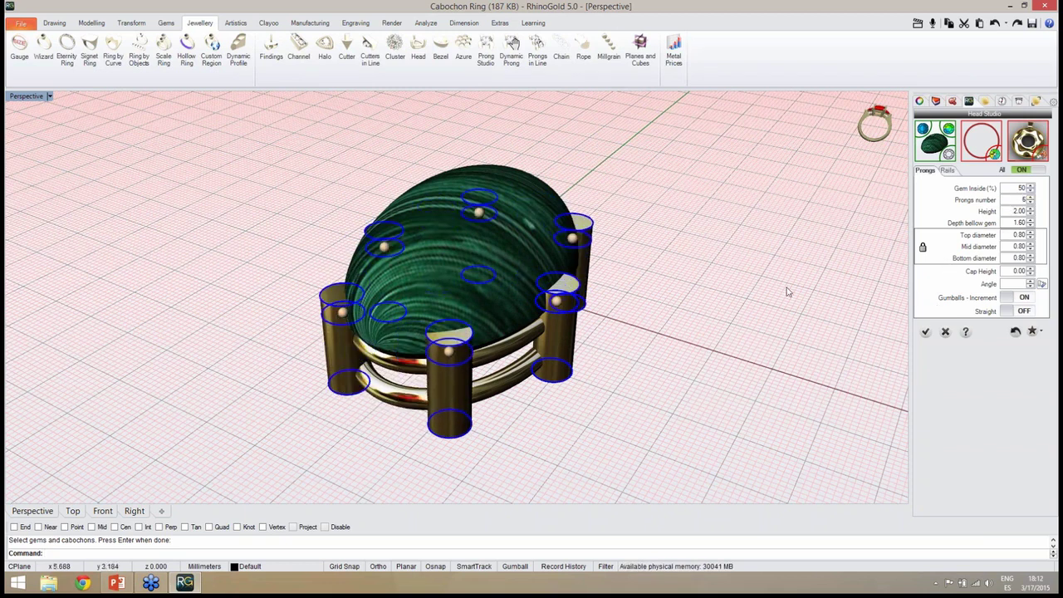
# Step: Round the prong tips by raising their cap height to 0.30 mm
pyautogui.moveTo(747, 308); pyautogui.dragTo(619, 315, button='right')
pyautogui.scroll(-2, 636, 321)
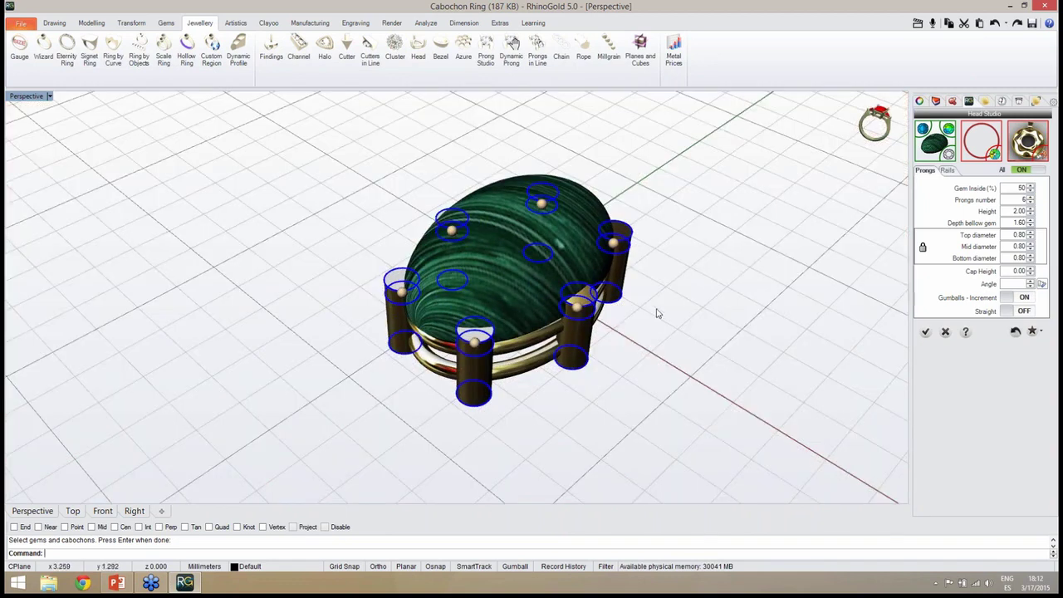
pyautogui.scroll(3, 656, 312)
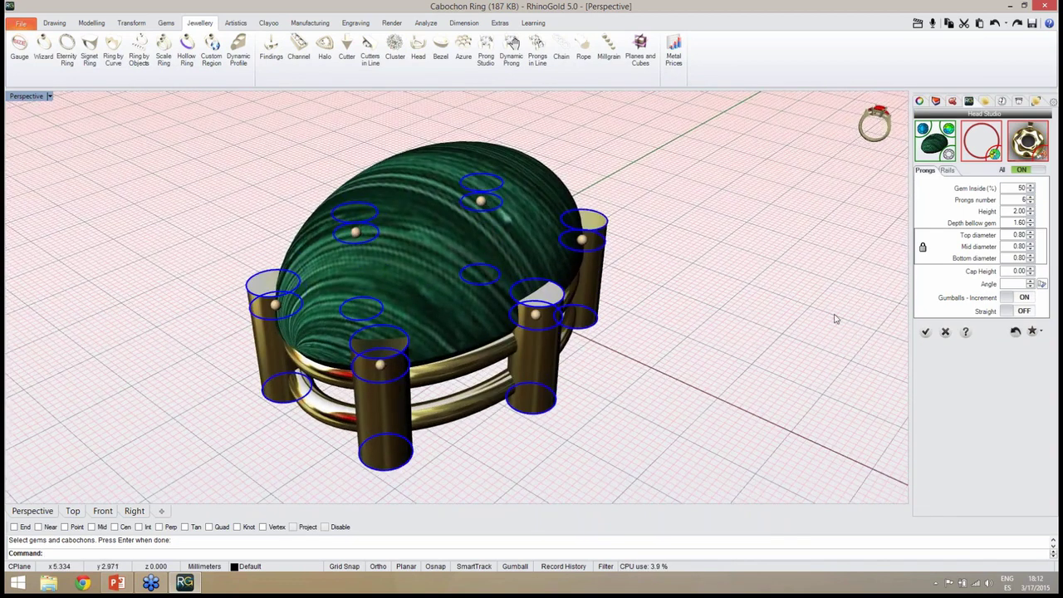
pyautogui.click(1031, 270)
pyautogui.click(1031, 270)
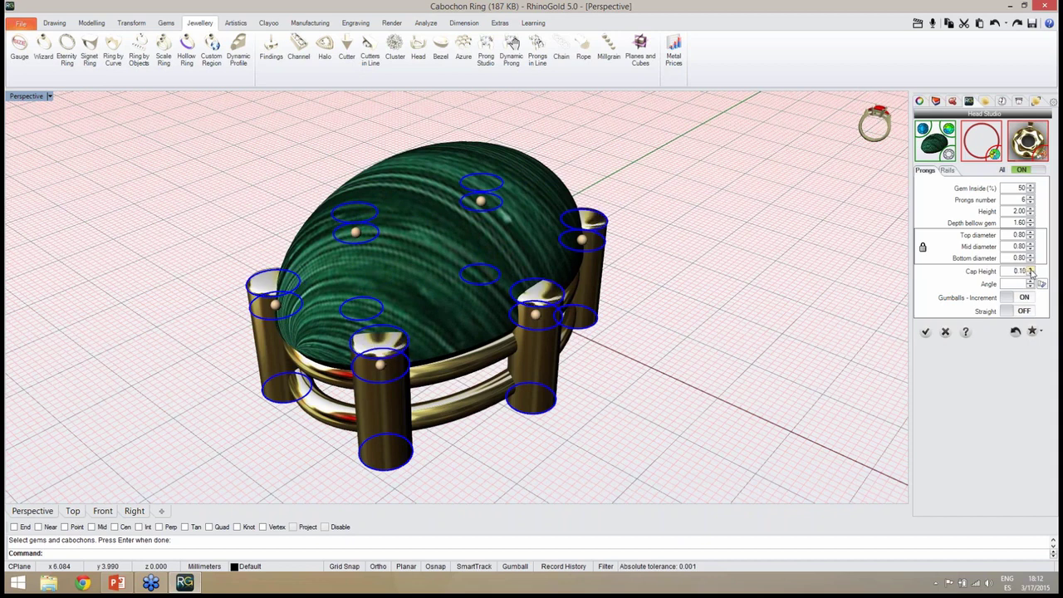
pyautogui.click(1030, 269)
pyautogui.click(1031, 270)
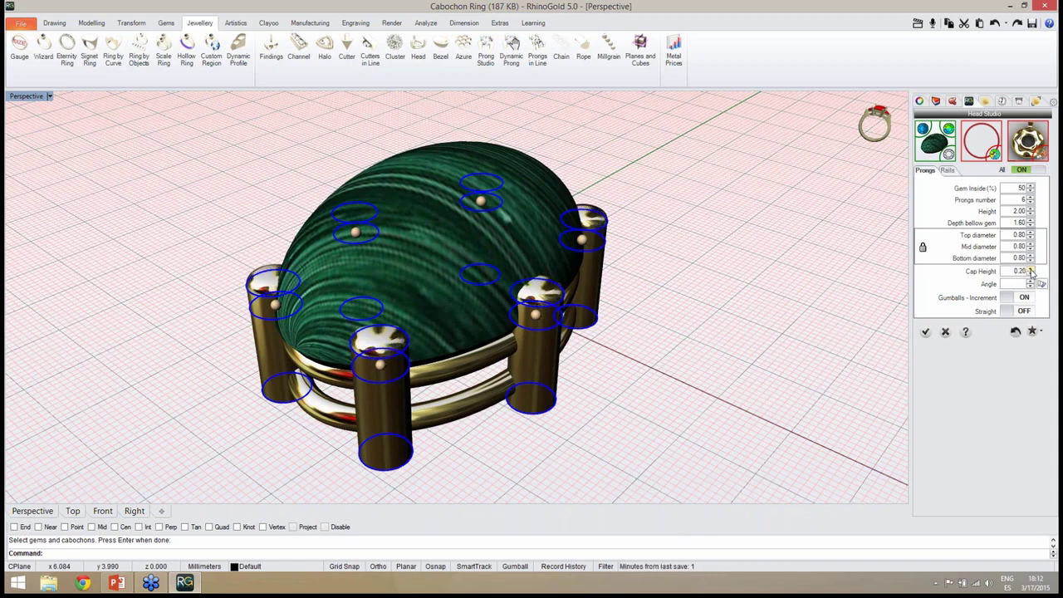
pyautogui.click(1030, 270)
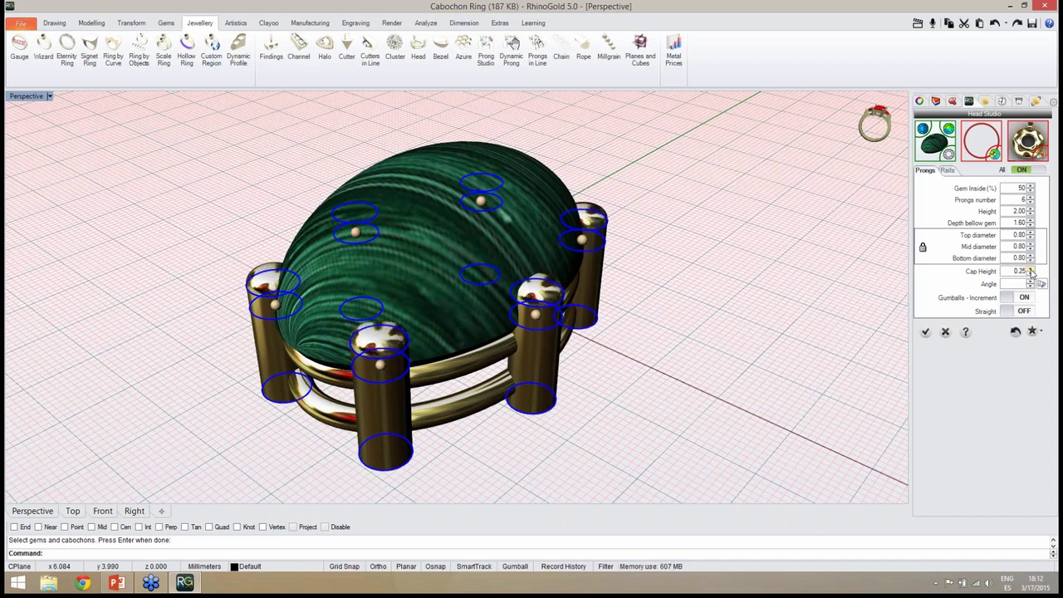
pyautogui.click(1031, 270)
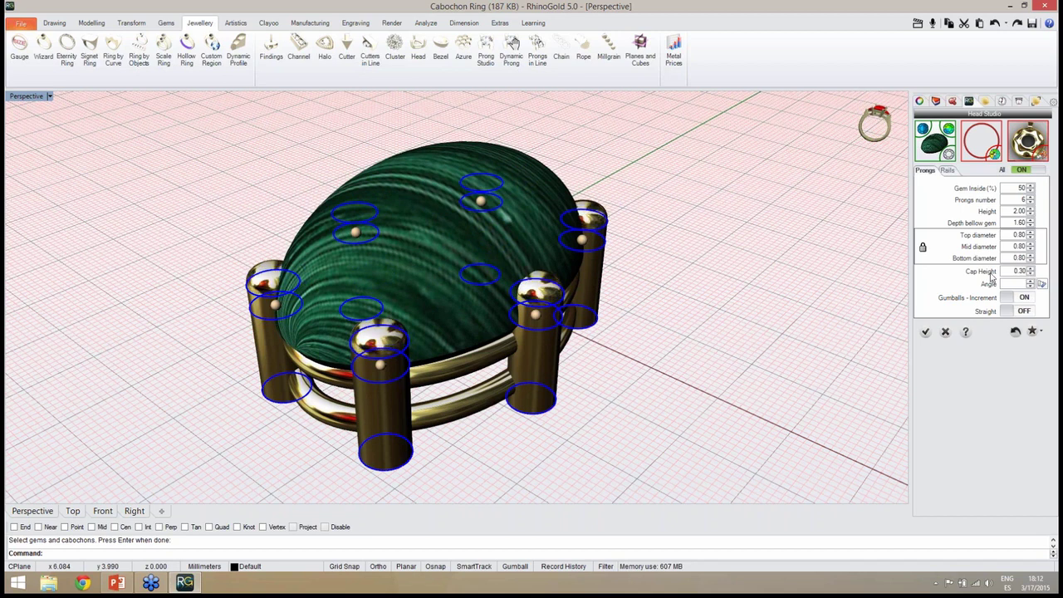
# Step: Set the prongs' Gem Inside percentage to 25
pyautogui.moveTo(706, 338); pyautogui.dragTo(724, 340, button='right')
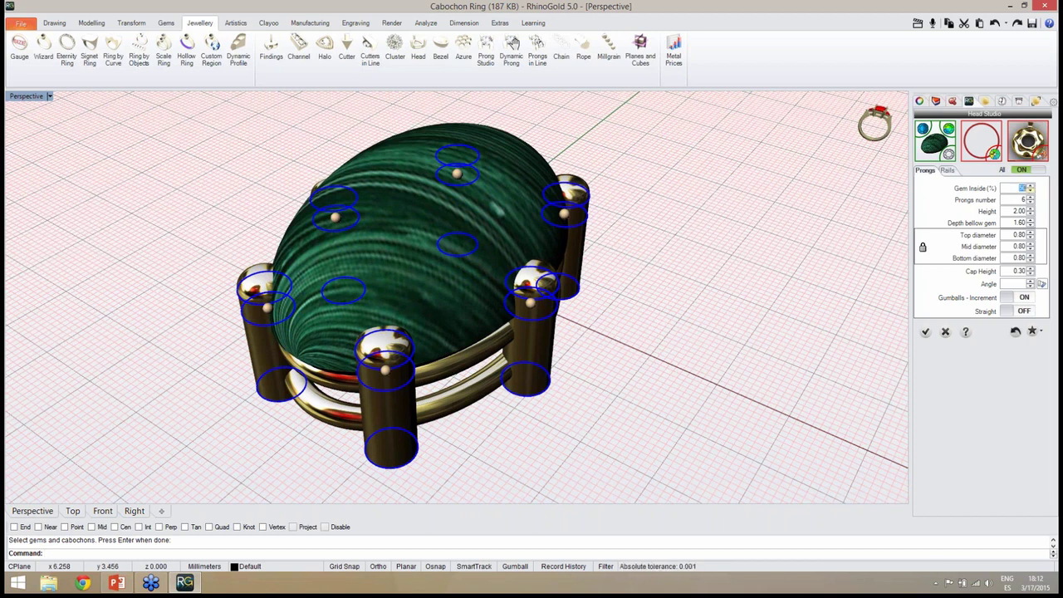
pyautogui.write('2')
pyautogui.press('Return')
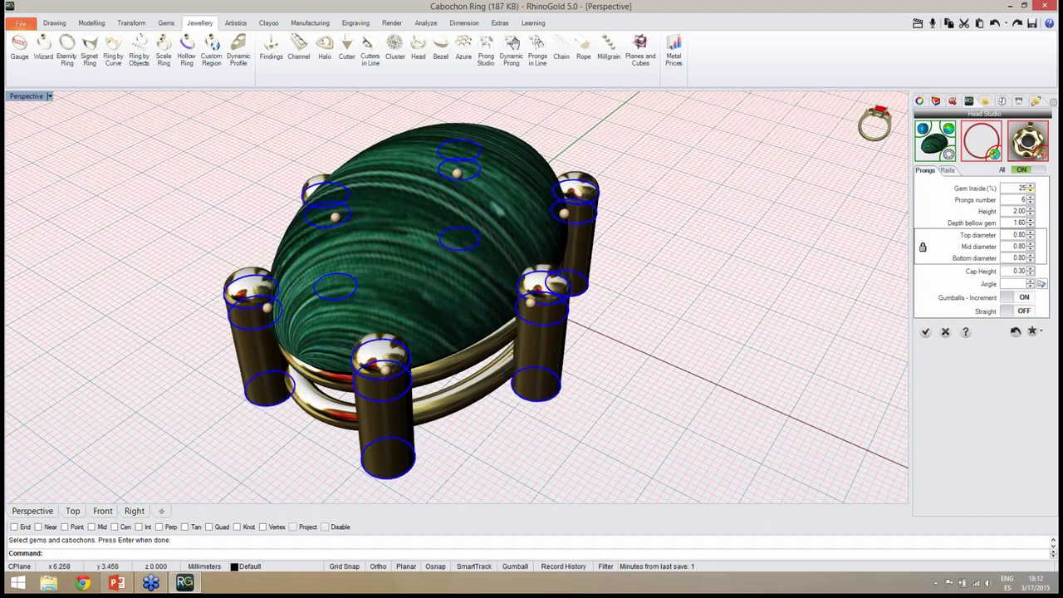
# Step: Reduce the head's rails to a single ring
pyautogui.moveTo(703, 348); pyautogui.dragTo(499, 330, button='right')
pyautogui.scroll(4, 499, 331)
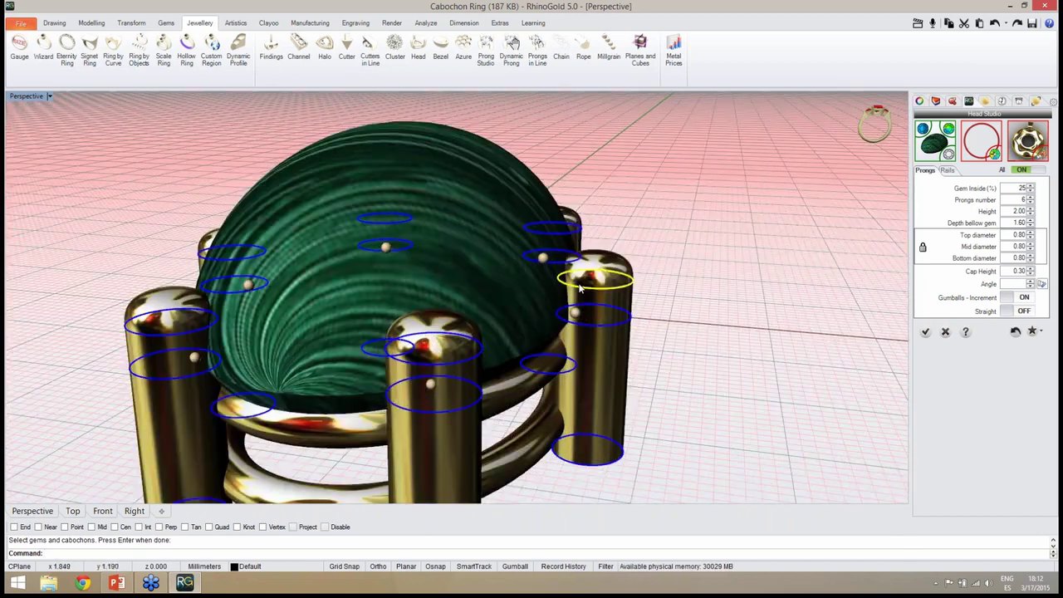
pyautogui.moveTo(707, 316); pyautogui.dragTo(549, 362, button='right')
pyautogui.scroll(-8, 549, 361)
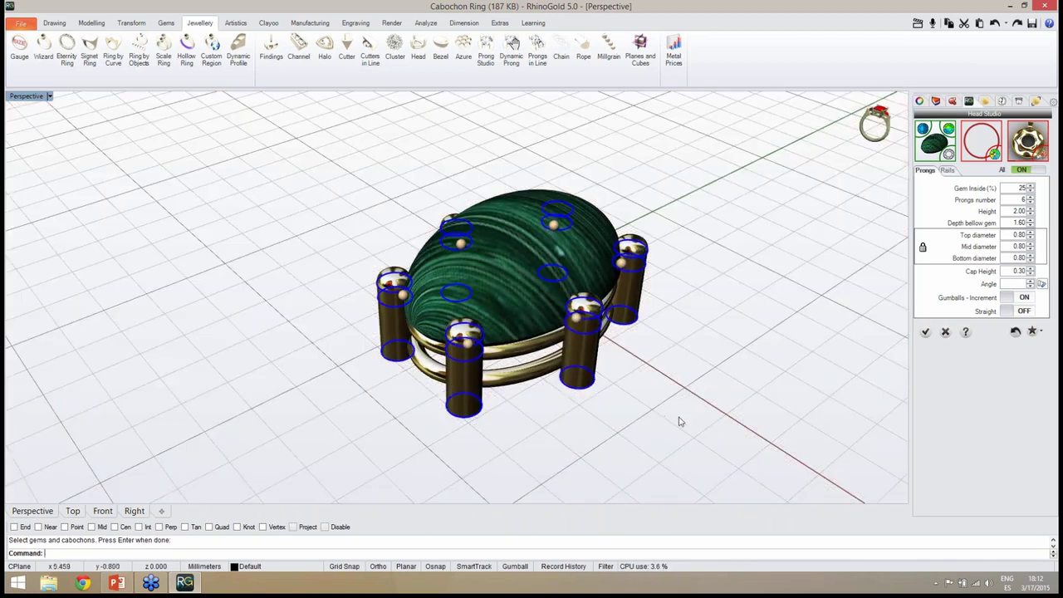
pyautogui.moveTo(679, 422); pyautogui.dragTo(692, 399, button='right')
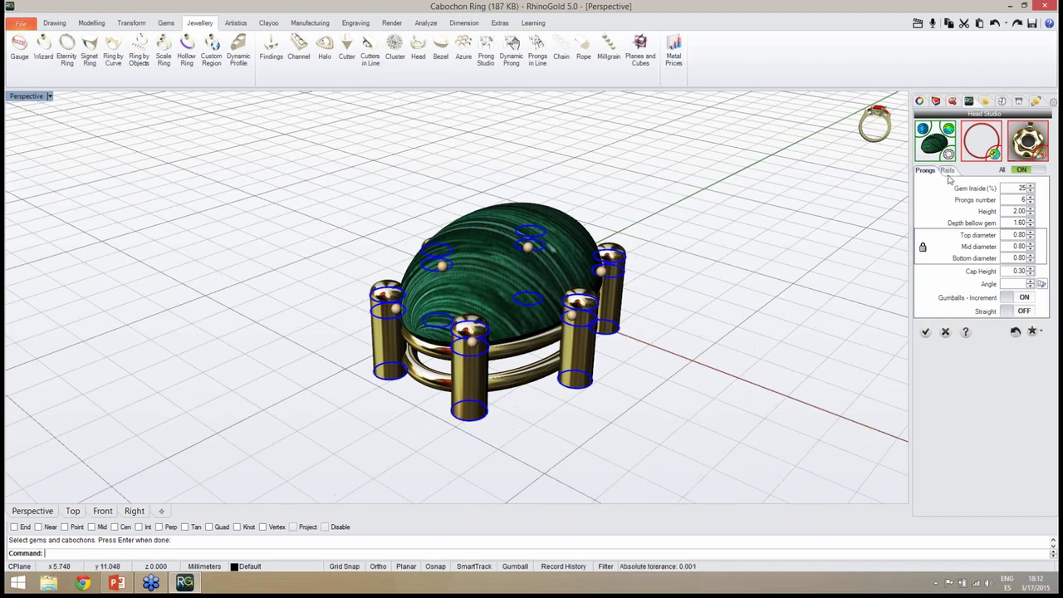
pyautogui.click(947, 171)
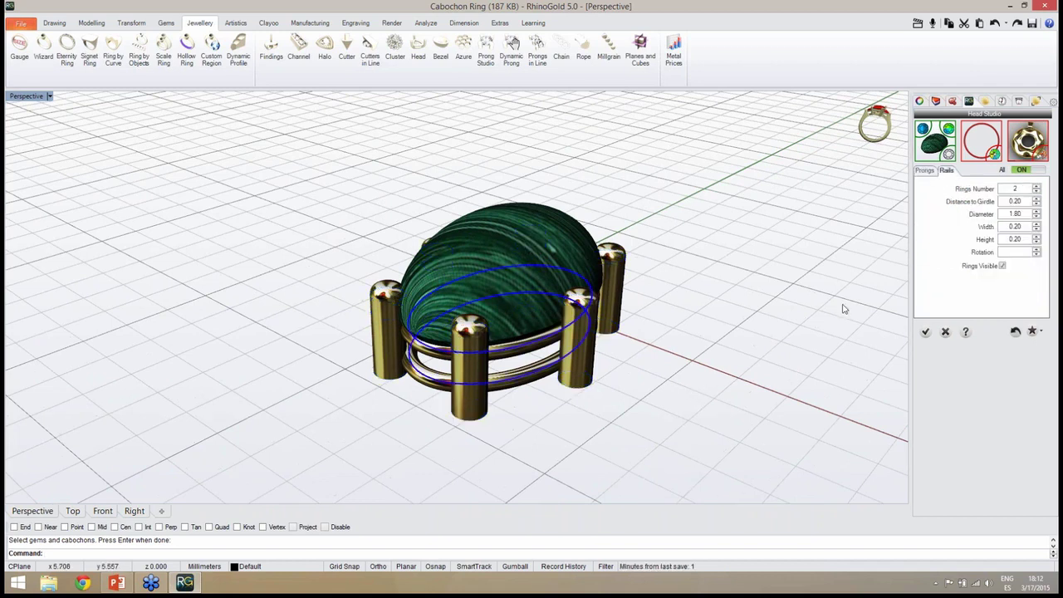
pyautogui.moveTo(764, 346); pyautogui.dragTo(693, 360, button='right')
pyautogui.scroll(5, 634, 353)
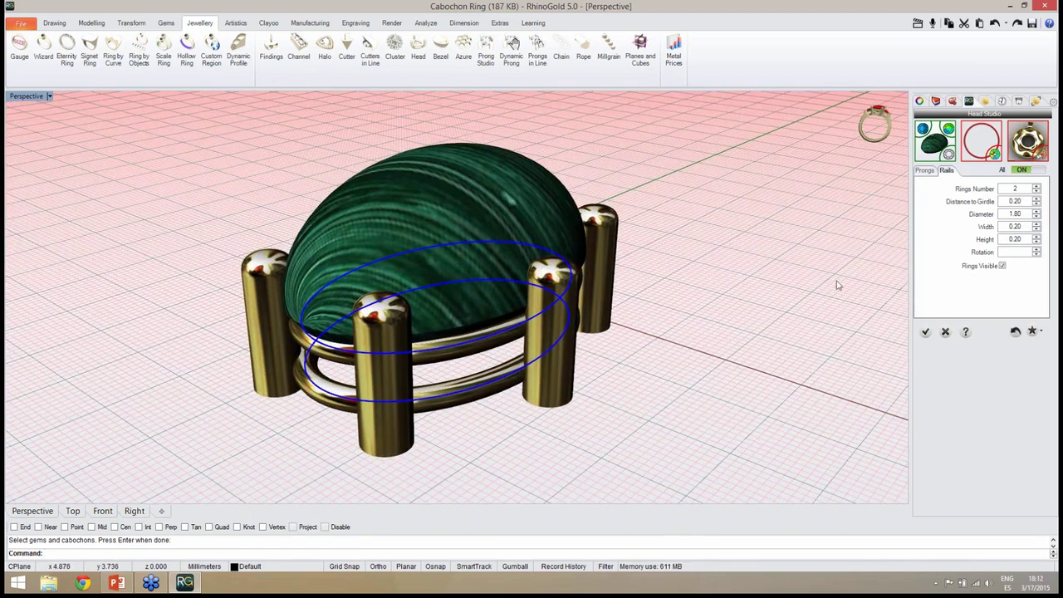
pyautogui.click(1036, 192)
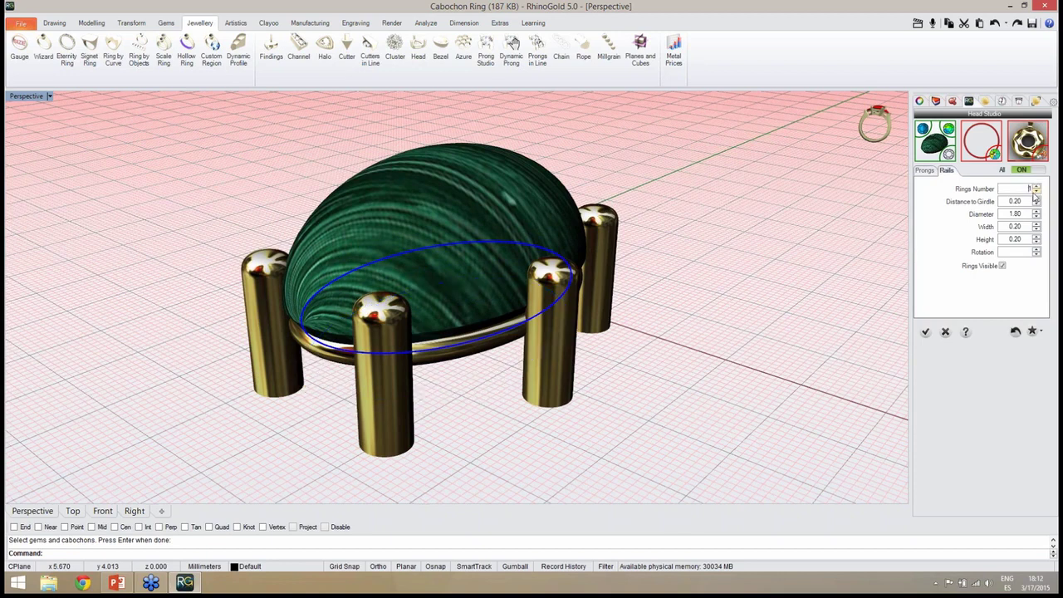
# Step: Lower the remaining rail to a distance of 1.20 mm from the girdle
pyautogui.click(470, 355)
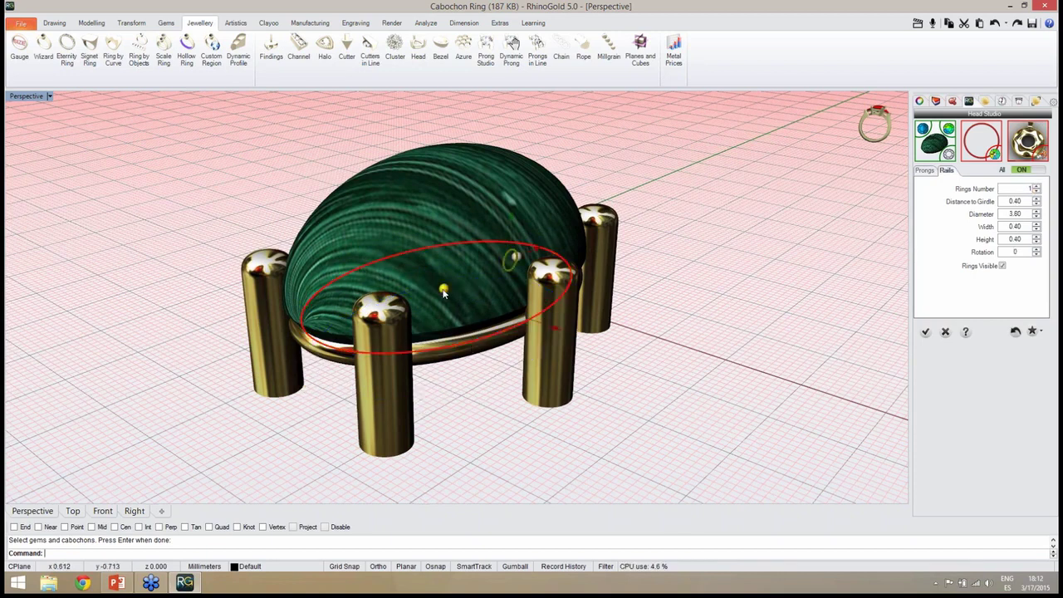
pyautogui.moveTo(444, 290); pyautogui.dragTo(449, 335)
pyautogui.moveTo(608, 397); pyautogui.dragTo(571, 411, button='right')
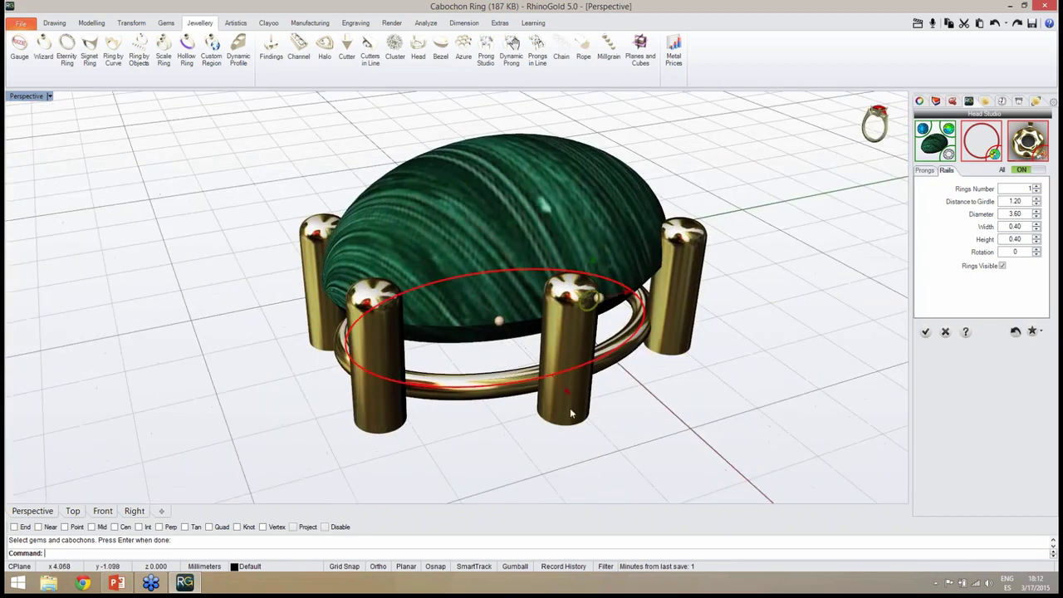
# Step: Change the rail's cross-section to the rounded square profile 018
pyautogui.click(991, 161)
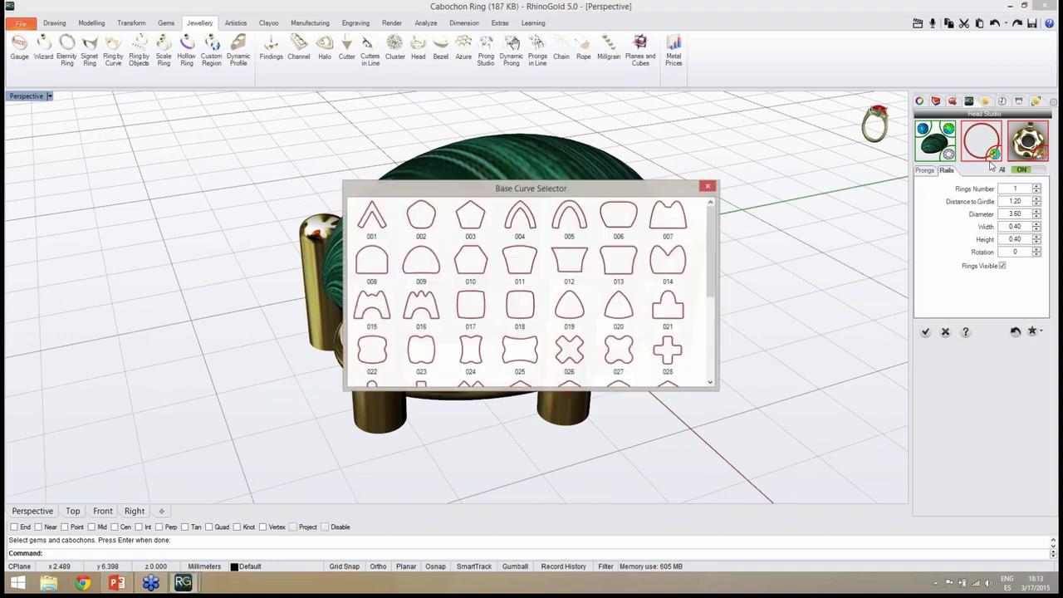
pyautogui.doubleClick(527, 318)
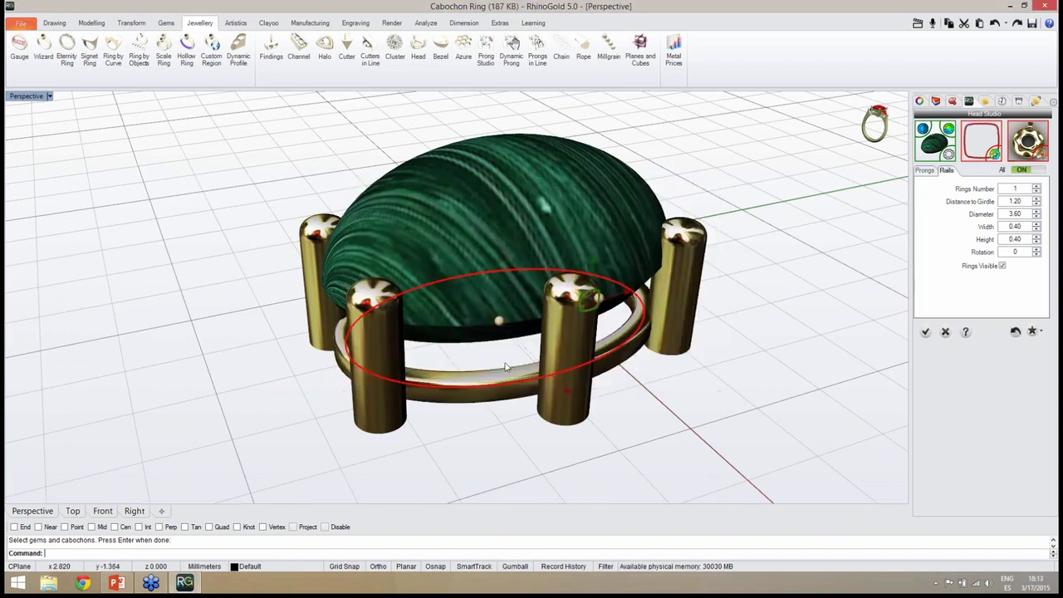
pyautogui.moveTo(506, 366); pyautogui.dragTo(592, 368, button='right')
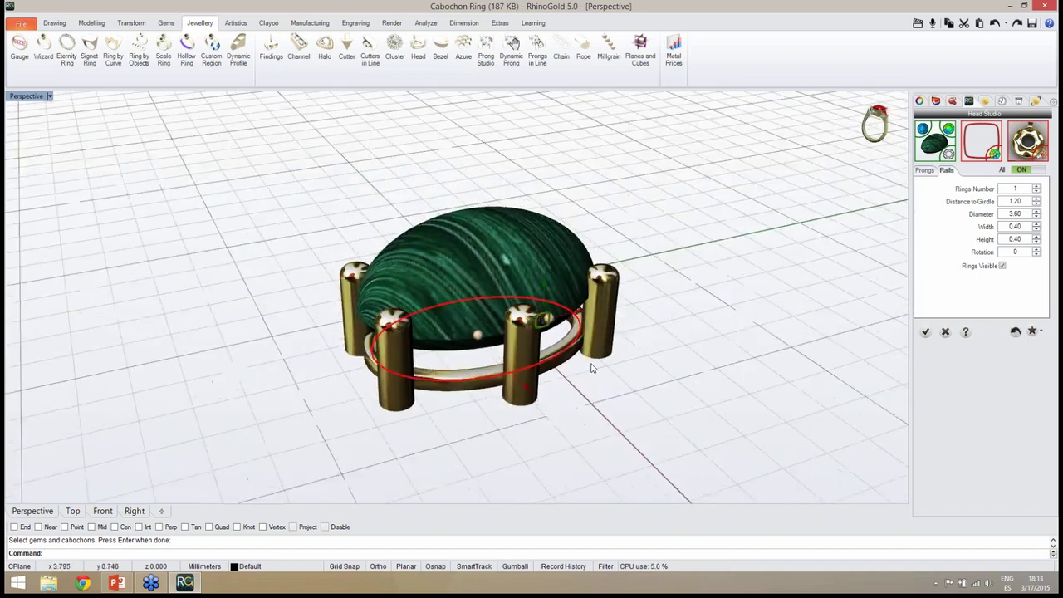
pyautogui.scroll(3, 592, 368)
pyautogui.scroll(-1, 589, 372)
pyautogui.scroll(-2, 553, 379)
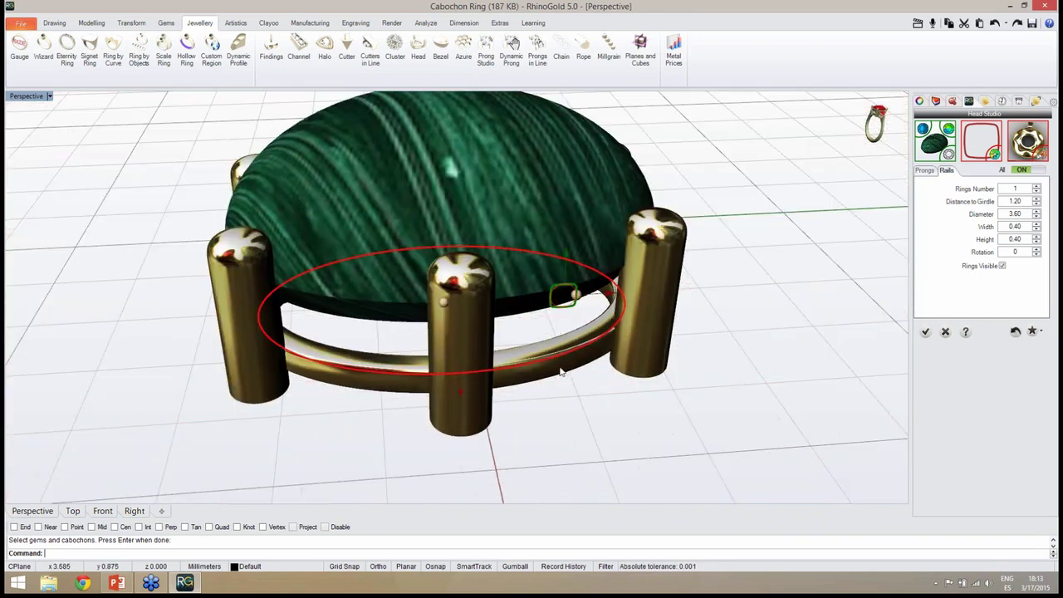
# Step: Enlarge the rail's cross-section to 0.64 mm wide and 1.36 mm high
pyautogui.moveTo(565, 267); pyautogui.dragTo(539, 257, button='right')
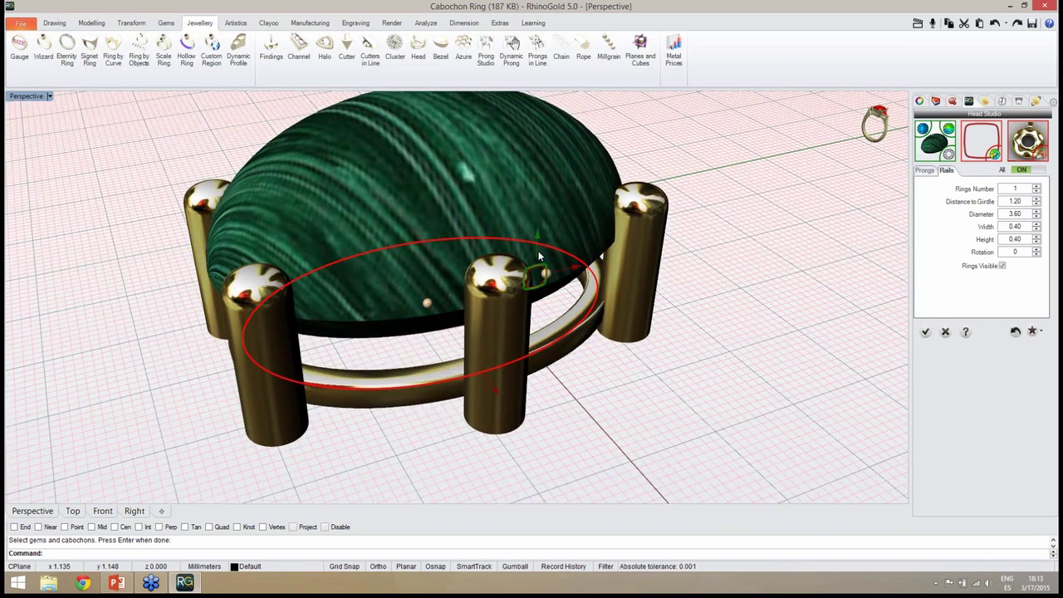
pyautogui.moveTo(539, 256); pyautogui.dragTo(543, 235)
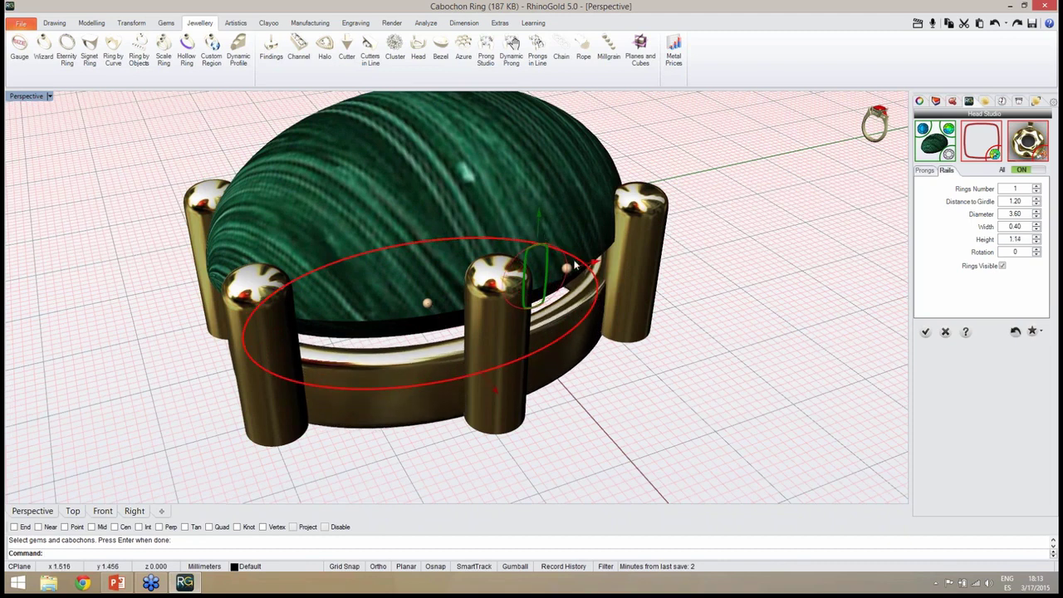
pyautogui.moveTo(596, 263); pyautogui.dragTo(602, 263)
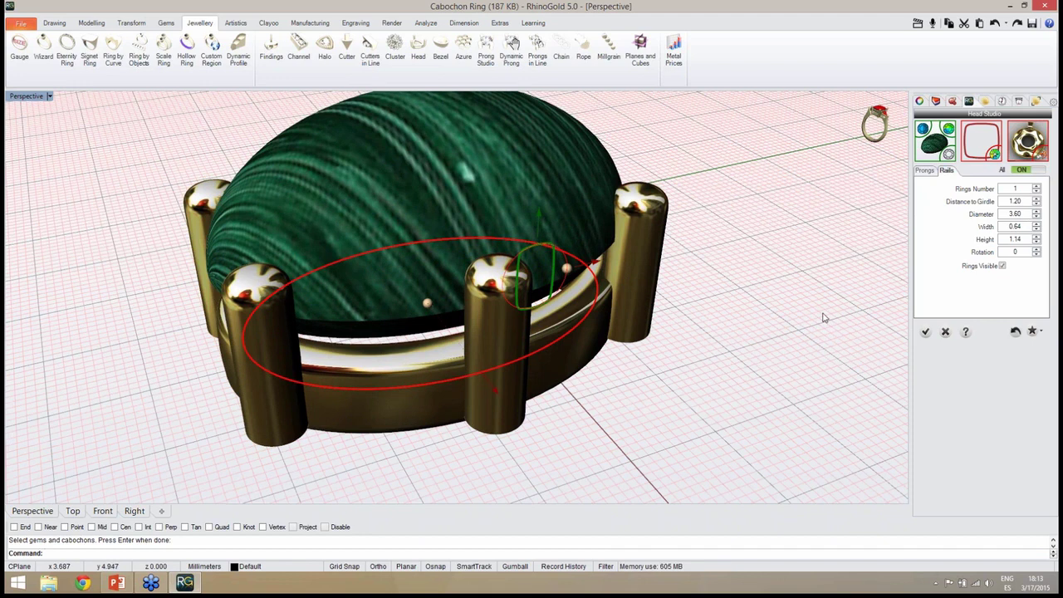
pyautogui.moveTo(612, 392); pyautogui.dragTo(614, 361, button='right')
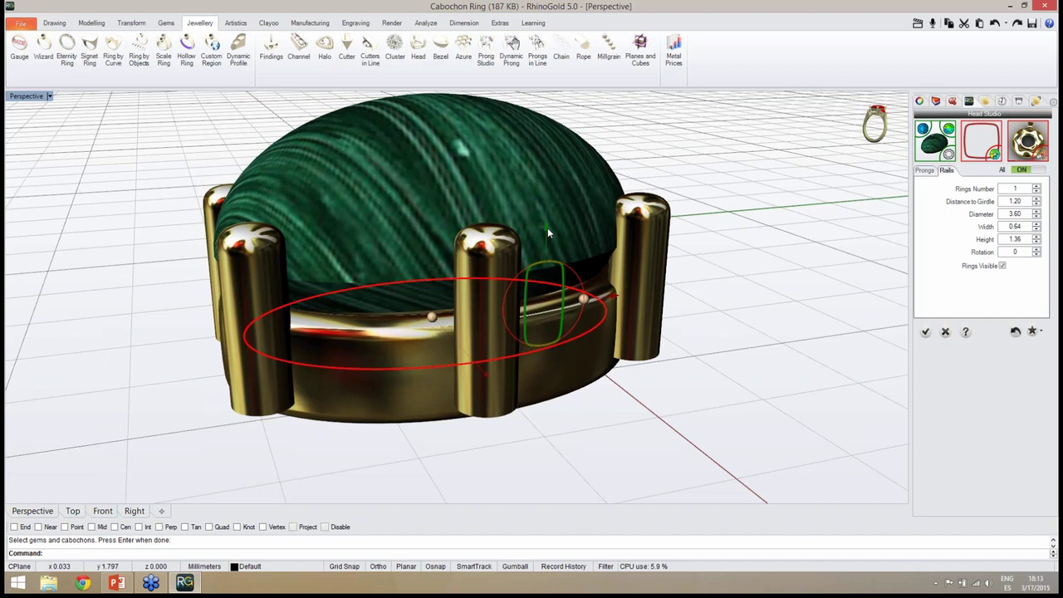
pyautogui.moveTo(547, 232); pyautogui.dragTo(545, 236, button='right')
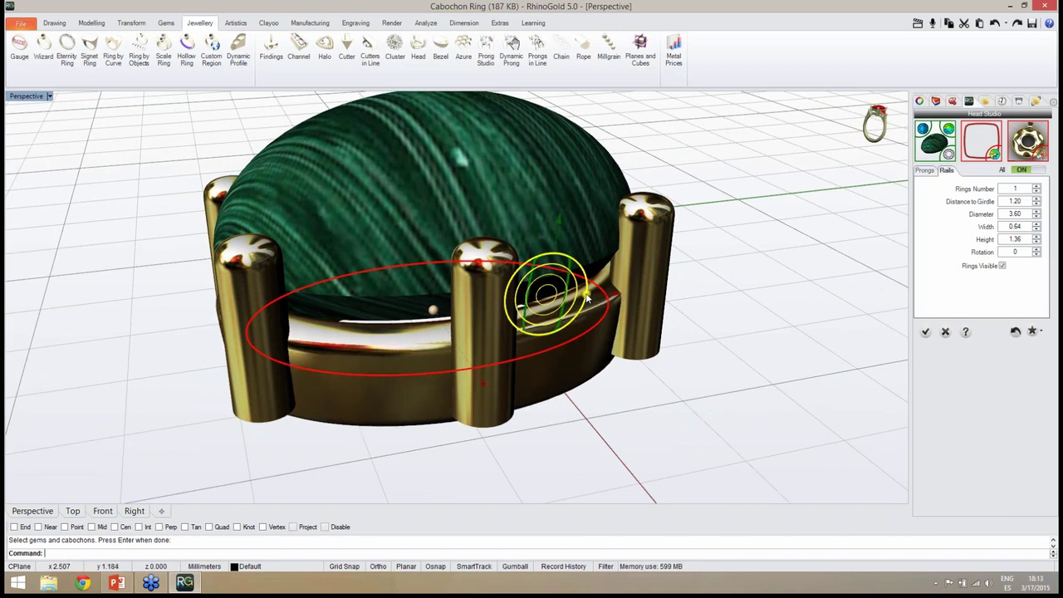
pyautogui.moveTo(491, 328); pyautogui.dragTo(503, 332, button='right')
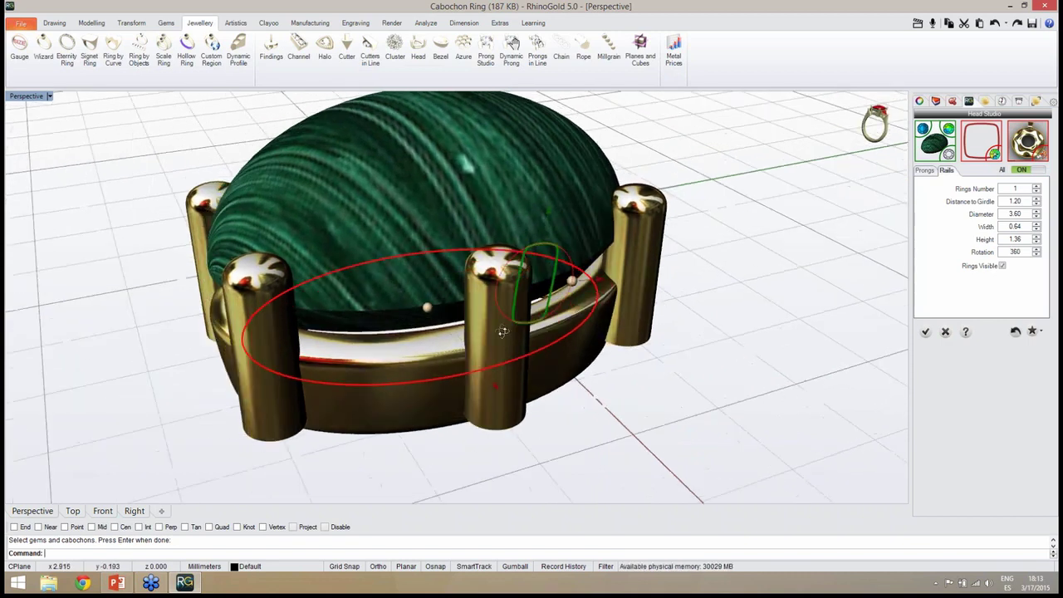
# Step: Widen the rail to a diameter of 3.79 mm and raise it to 1.13 mm from the girdle
pyautogui.moveTo(428, 308); pyautogui.dragTo(429, 304)
pyautogui.moveTo(430, 305); pyautogui.dragTo(430, 306, button='right')
pyautogui.moveTo(429, 306); pyautogui.dragTo(430, 308)
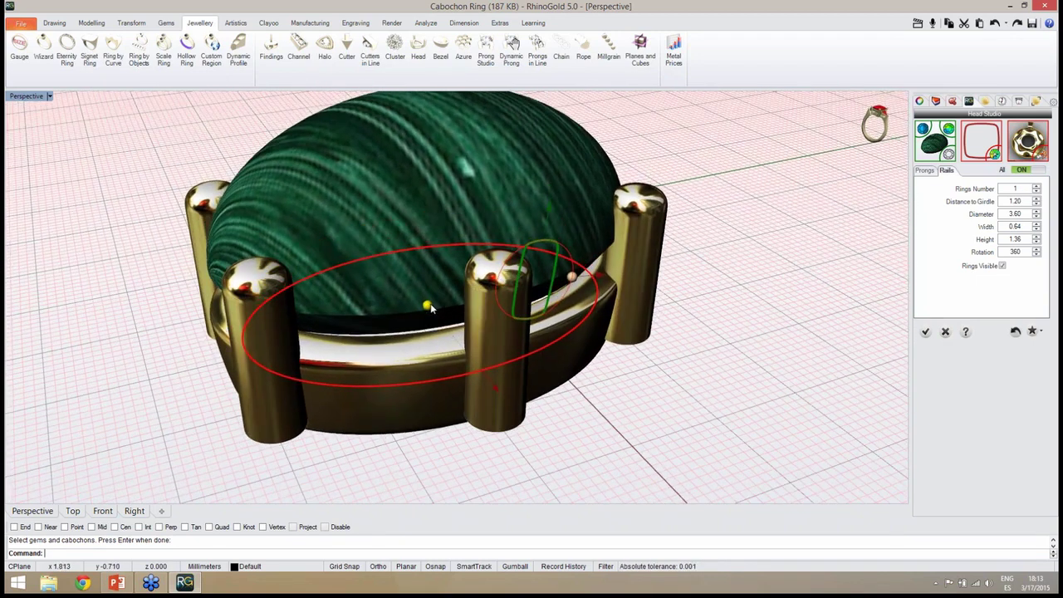
pyautogui.moveTo(493, 388); pyautogui.dragTo(504, 395)
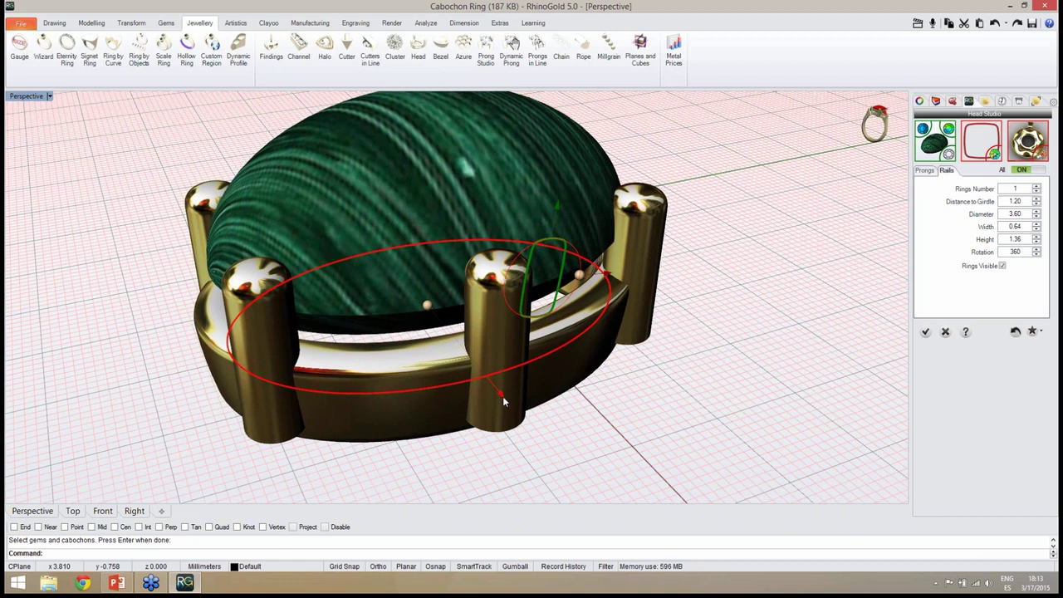
pyautogui.moveTo(501, 394); pyautogui.dragTo(451, 357, button='right')
pyautogui.scroll(5, 451, 357)
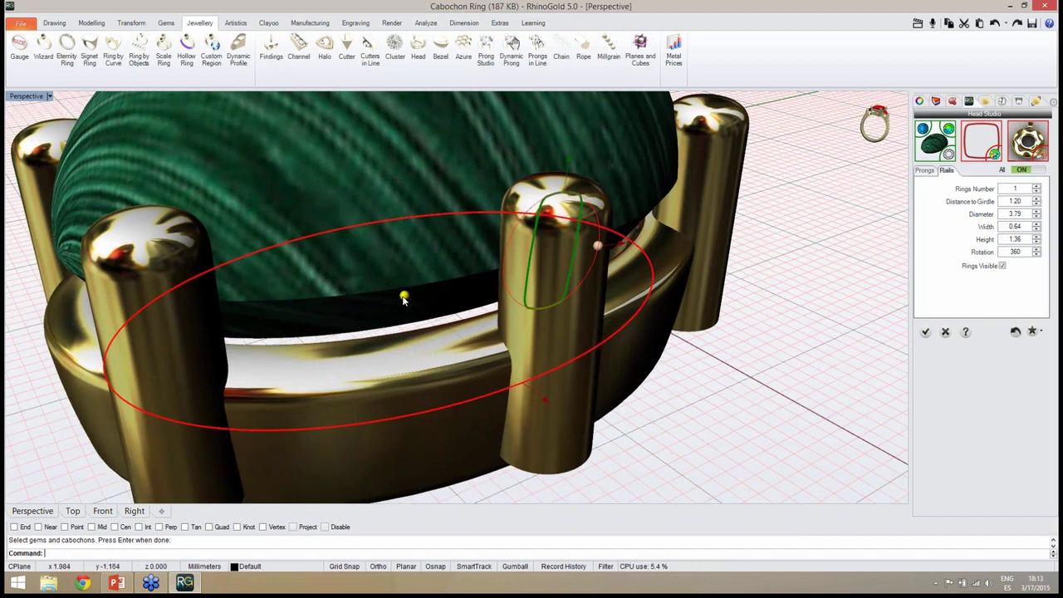
pyautogui.scroll(-2, 407, 301)
pyautogui.scroll(-3, 413, 302)
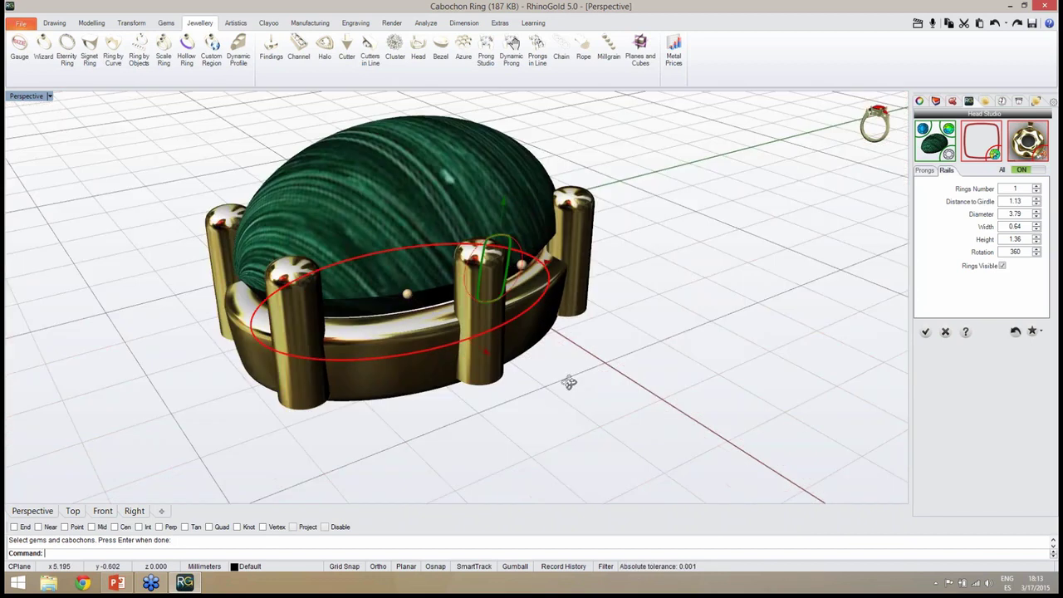
# Step: Shift the lower ends of all prongs inward into the rail, with height 2.12 mm and depth below gem 1.72 mm
pyautogui.moveTo(570, 382); pyautogui.dragTo(609, 361, button='right')
pyautogui.scroll(-2, 564, 382)
pyautogui.scroll(3, 604, 356)
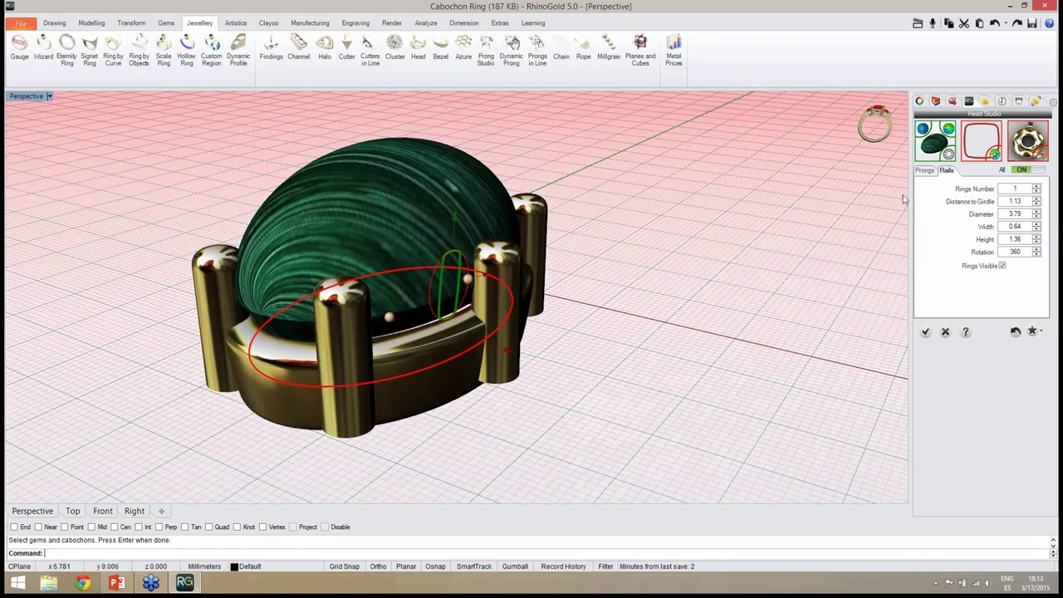
pyautogui.click(924, 171)
pyautogui.moveTo(758, 321); pyautogui.dragTo(758, 323, button='right')
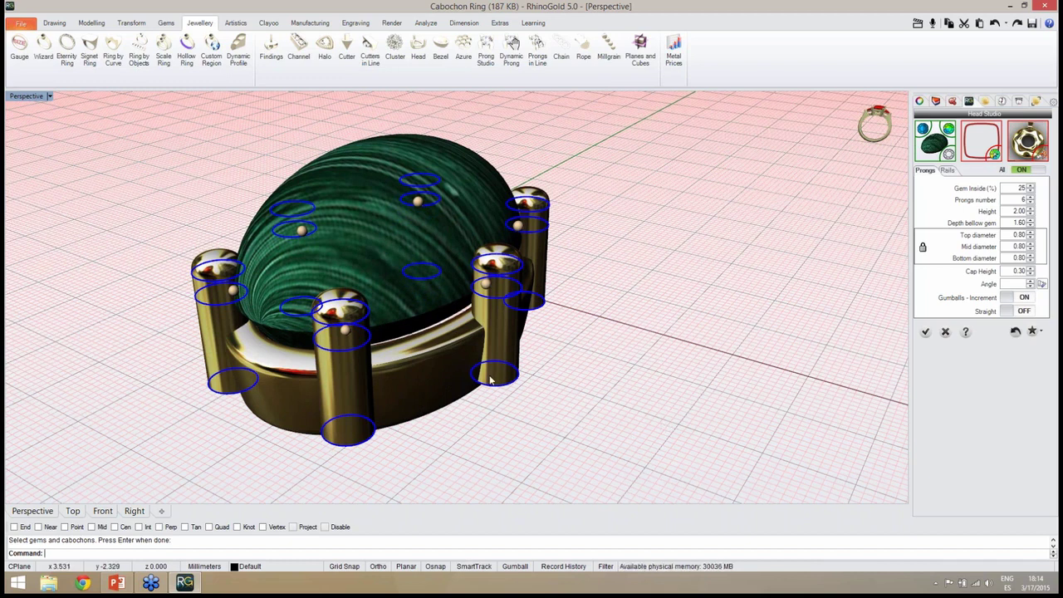
pyautogui.moveTo(490, 380); pyautogui.dragTo(532, 442, button='right')
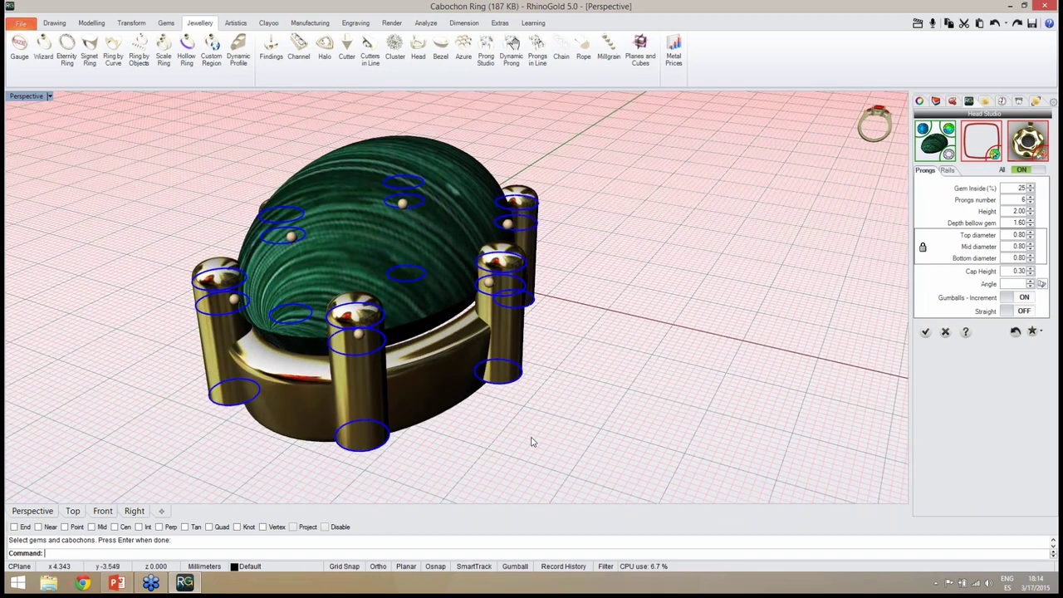
pyautogui.click(508, 378)
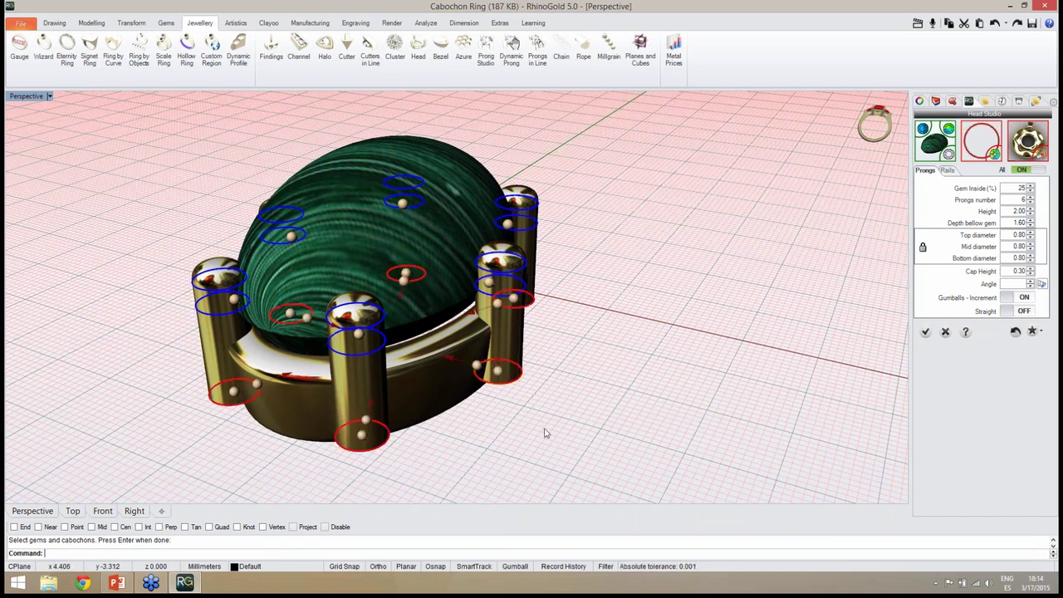
pyautogui.moveTo(545, 432)
pyautogui.mouseDown(button='right')
pyautogui.moveTo(465, 427)
pyautogui.moveTo(534, 445)
pyautogui.mouseUp(button='right')
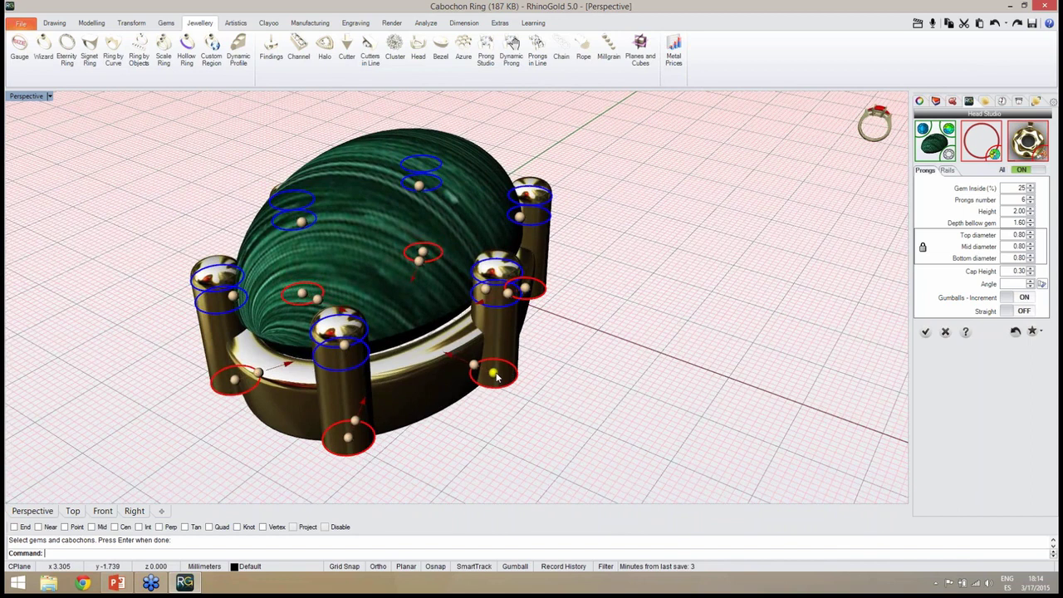
pyautogui.moveTo(496, 376); pyautogui.dragTo(473, 375)
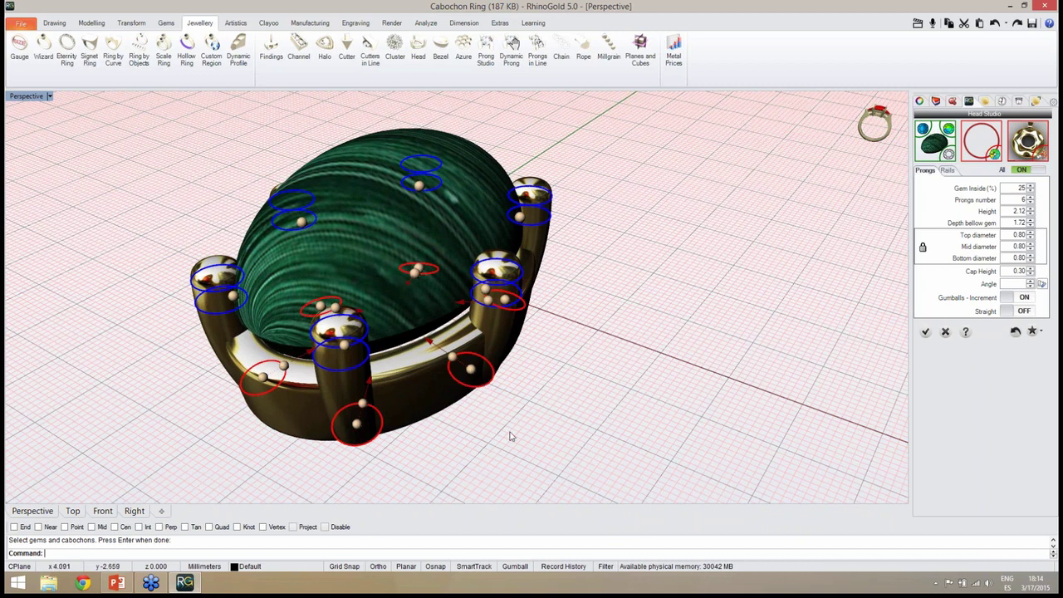
# Step: Taper the prongs to a bottom diameter of 0.60 mm and adjust their height to 2.07 mm and depth below gem to 1.67 mm
pyautogui.moveTo(510, 436); pyautogui.dragTo(488, 448, button='right')
pyautogui.moveTo(560, 438); pyautogui.dragTo(461, 431, button='right')
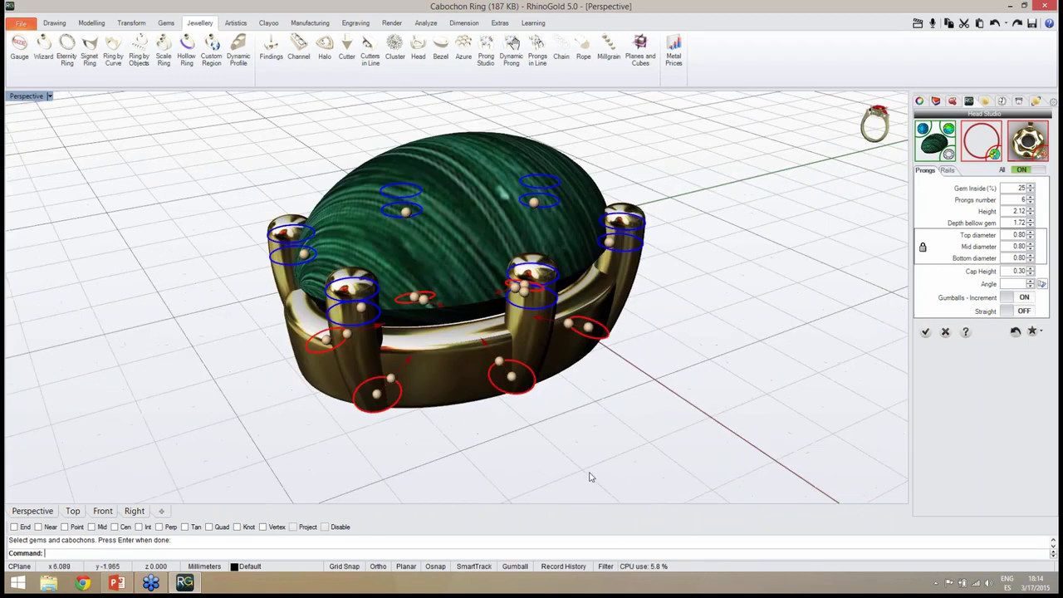
pyautogui.moveTo(590, 477); pyautogui.dragTo(549, 443, button='right')
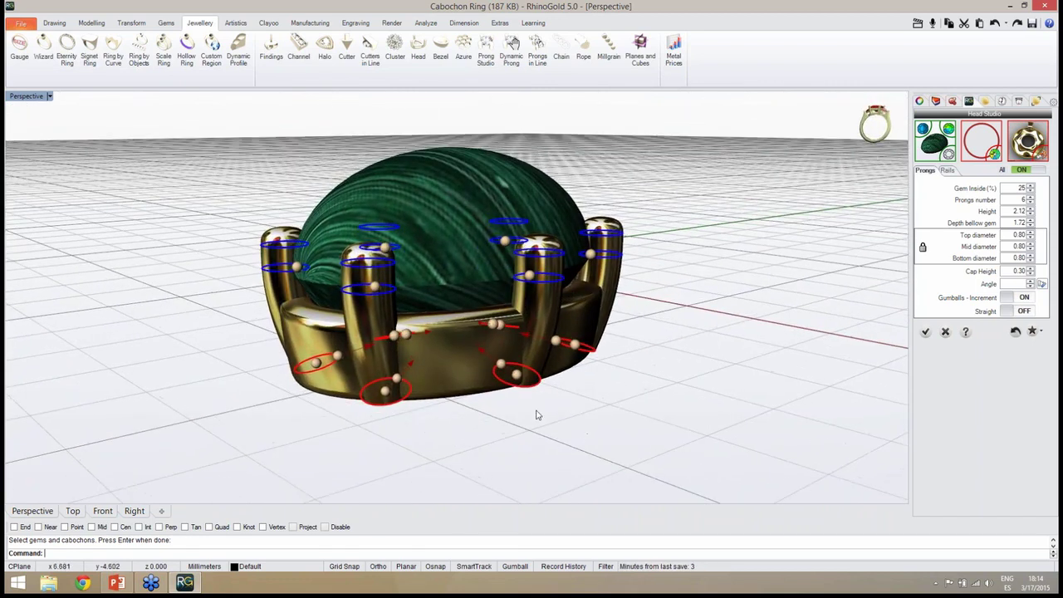
pyautogui.scroll(3, 449, 333)
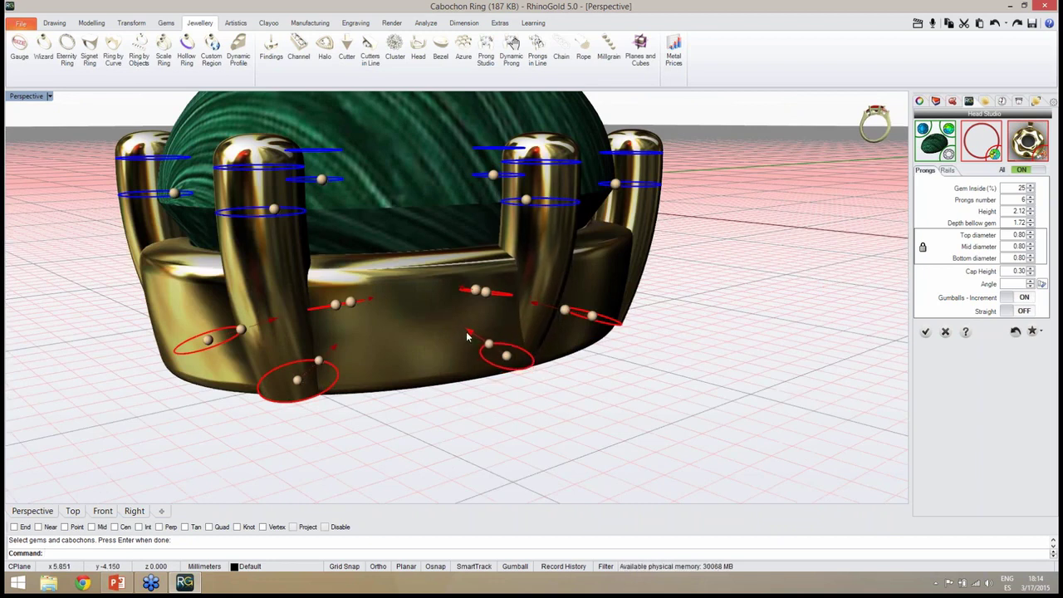
pyautogui.moveTo(475, 411); pyautogui.dragTo(524, 432, button='right')
pyautogui.scroll(-4, 479, 419)
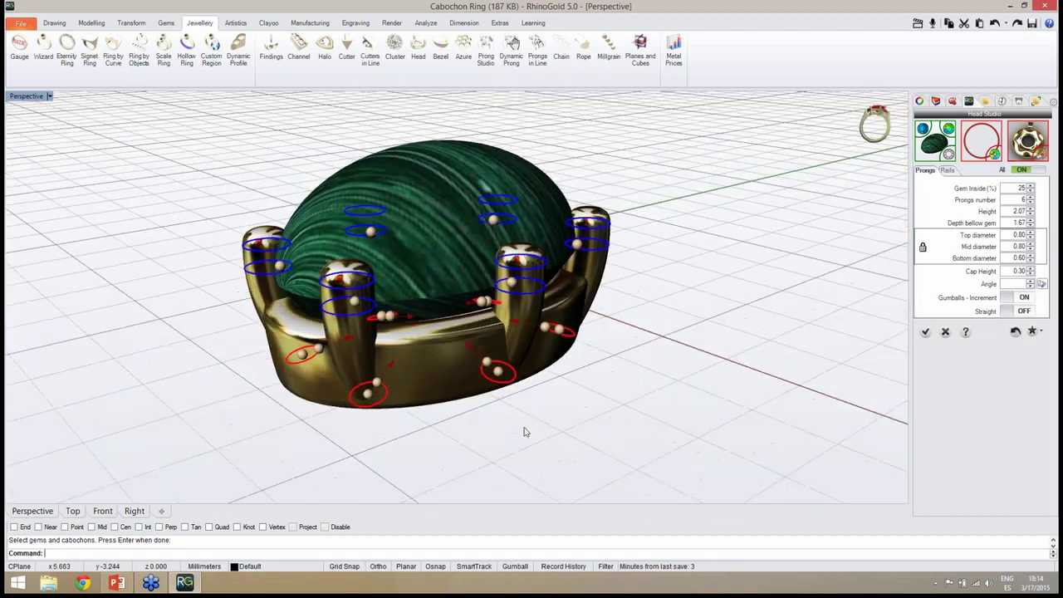
# Step: Try to generate the head with its tapered prongs and single rail
pyautogui.moveTo(577, 391); pyautogui.dragTo(621, 363, button='right')
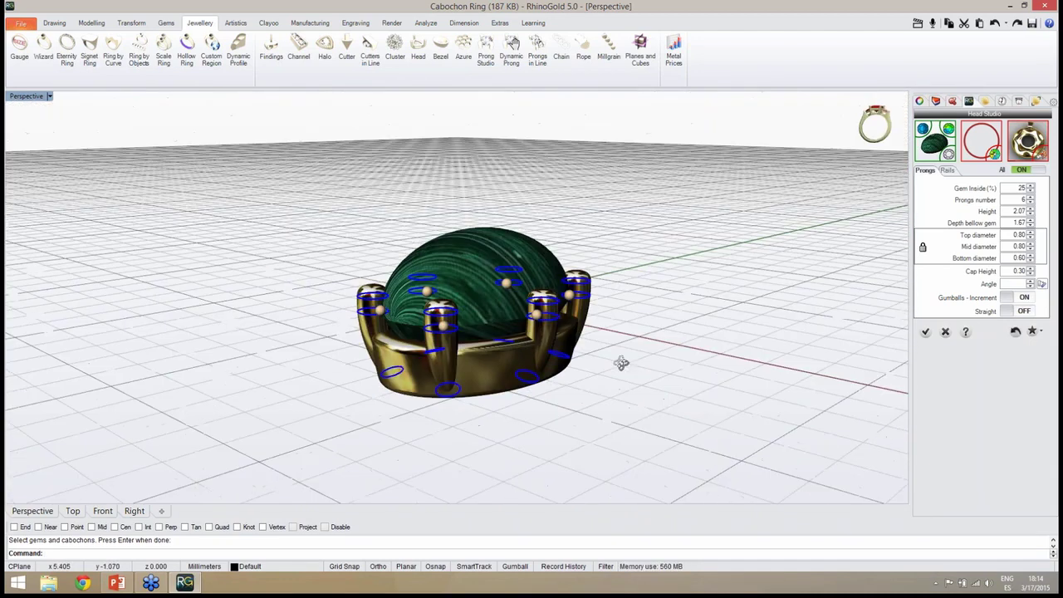
pyautogui.click(925, 331)
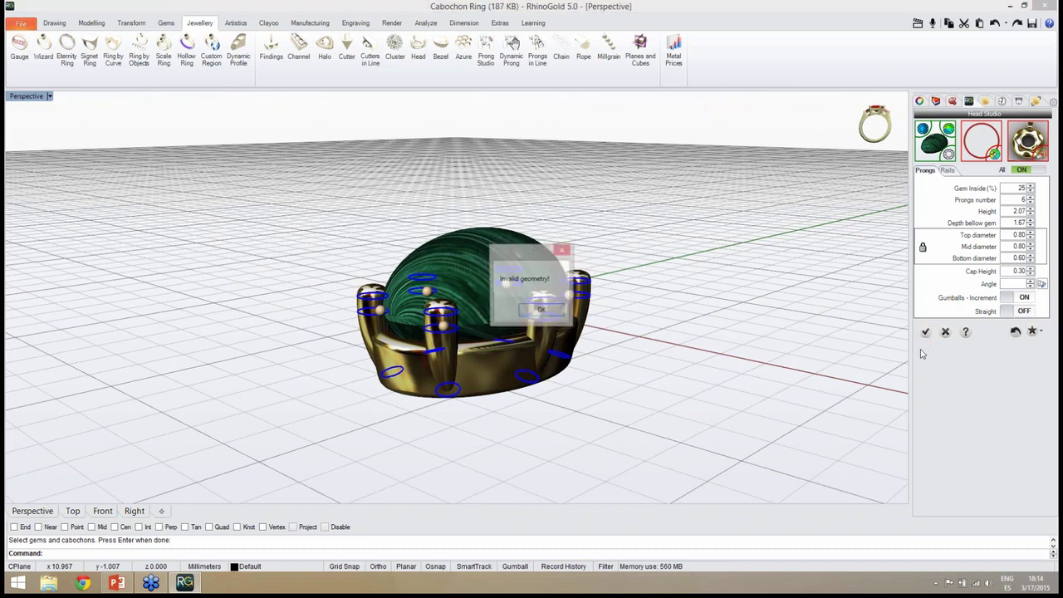
pyautogui.click(541, 311)
pyautogui.scroll(5, 518, 381)
pyautogui.scroll(2, 518, 381)
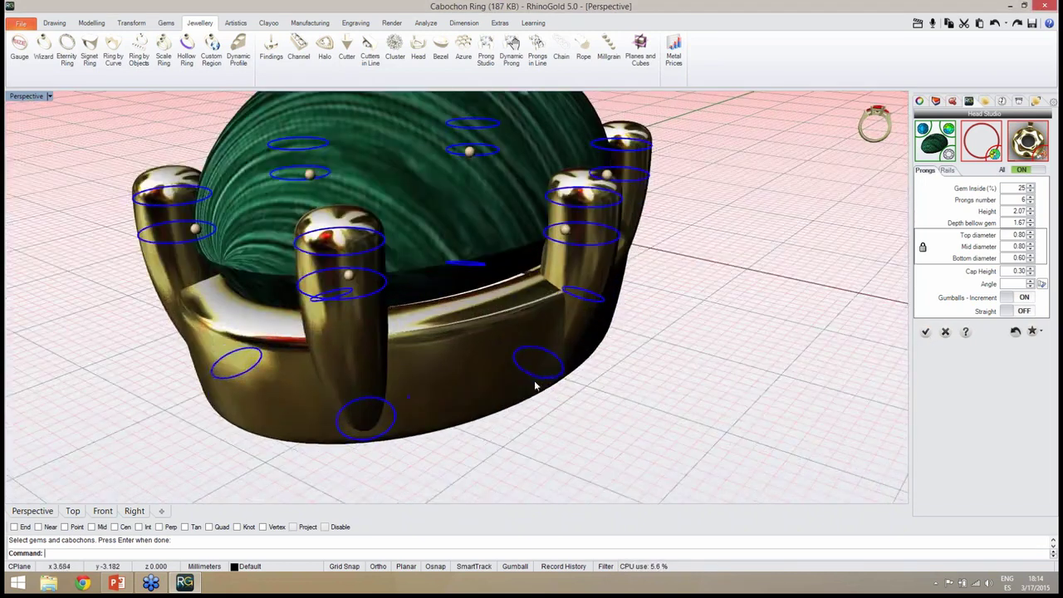
# Step: Adjust the lower ends of all prongs to height 2.04 mm and depth below gem 1.64 mm, and generate the head
pyautogui.click(537, 378)
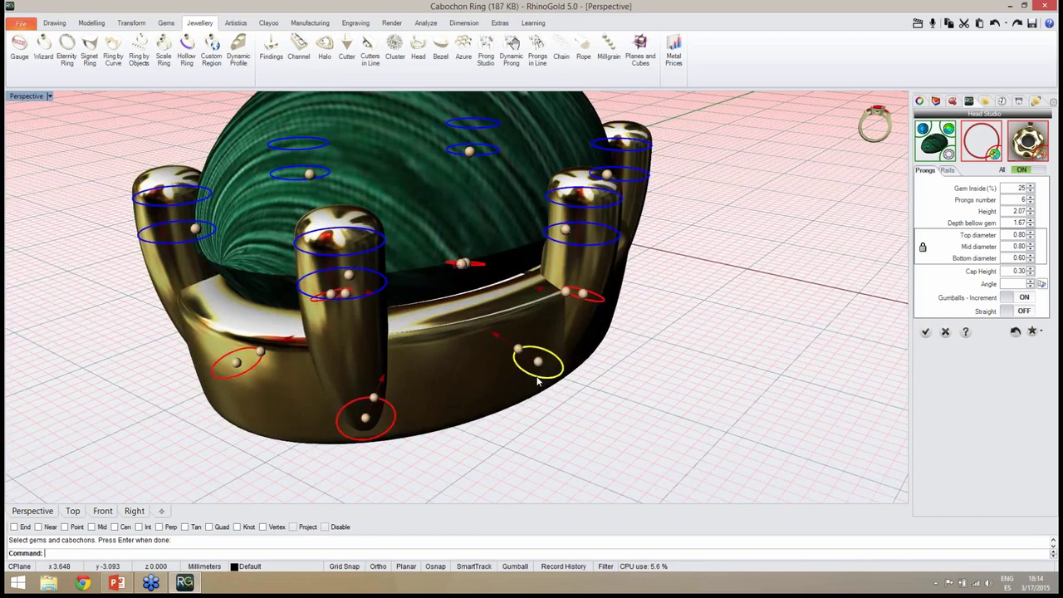
pyautogui.moveTo(542, 362); pyautogui.dragTo(544, 362)
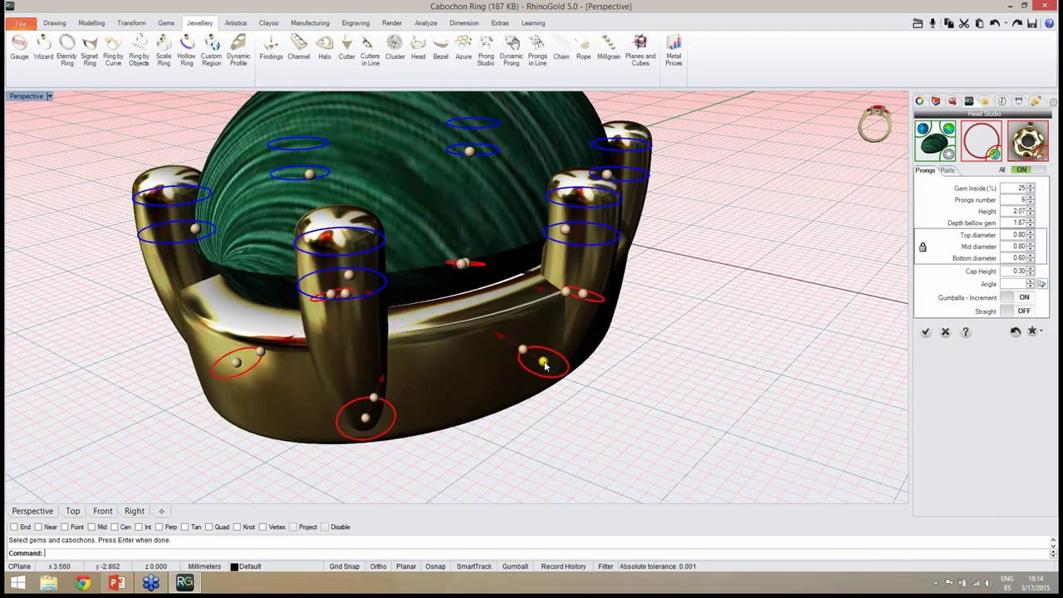
pyautogui.moveTo(600, 413); pyautogui.dragTo(589, 413, button='right')
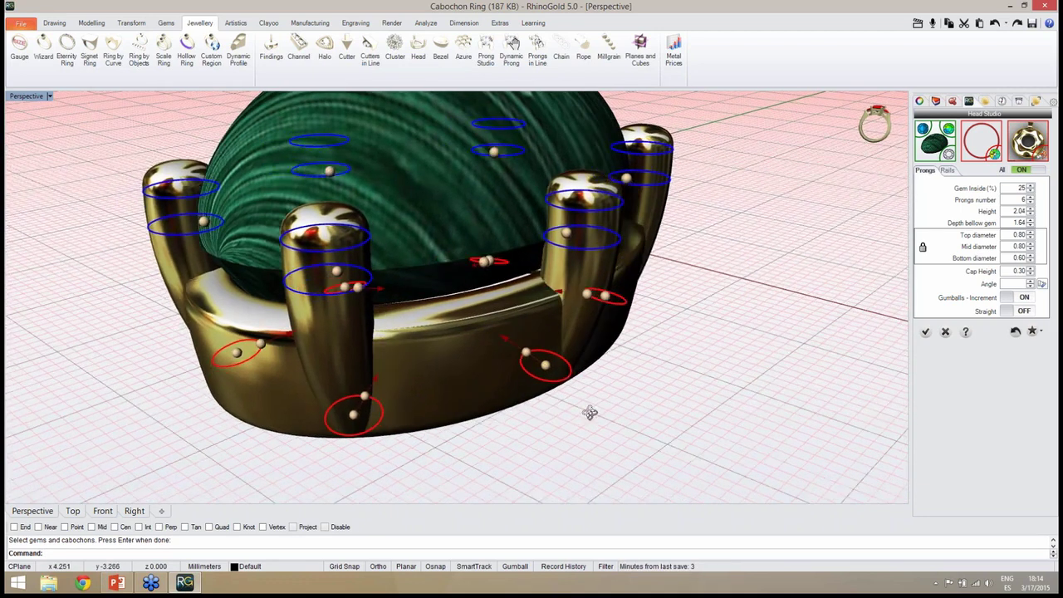
pyautogui.click(925, 332)
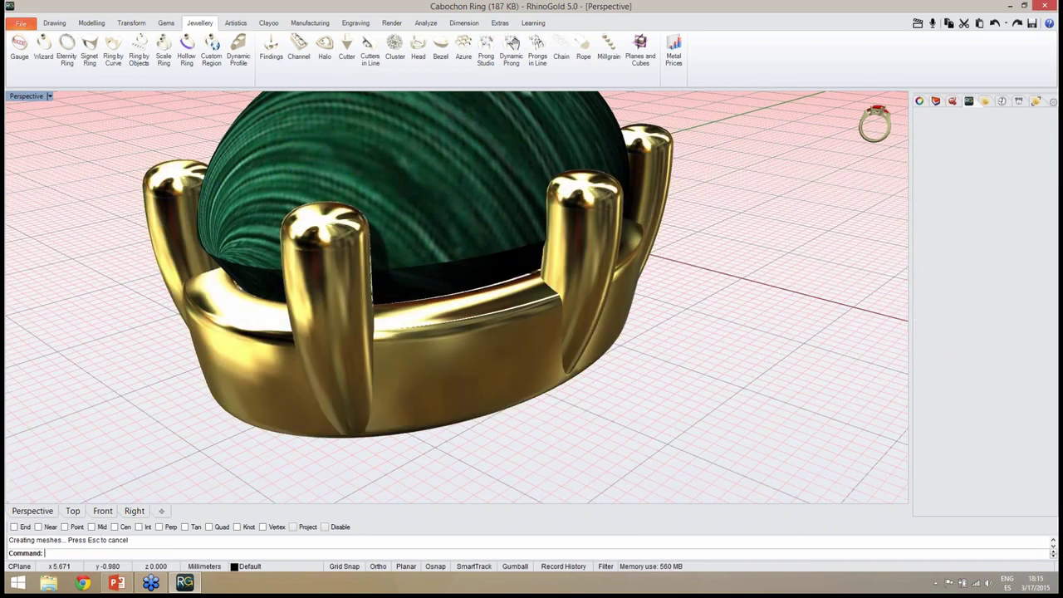
# Step: Inspect the generated head and cabochon from several angles and save the Cabochon Ring file
pyautogui.moveTo(724, 399); pyautogui.dragTo(681, 402, button='right')
pyautogui.scroll(-6, 422, 372)
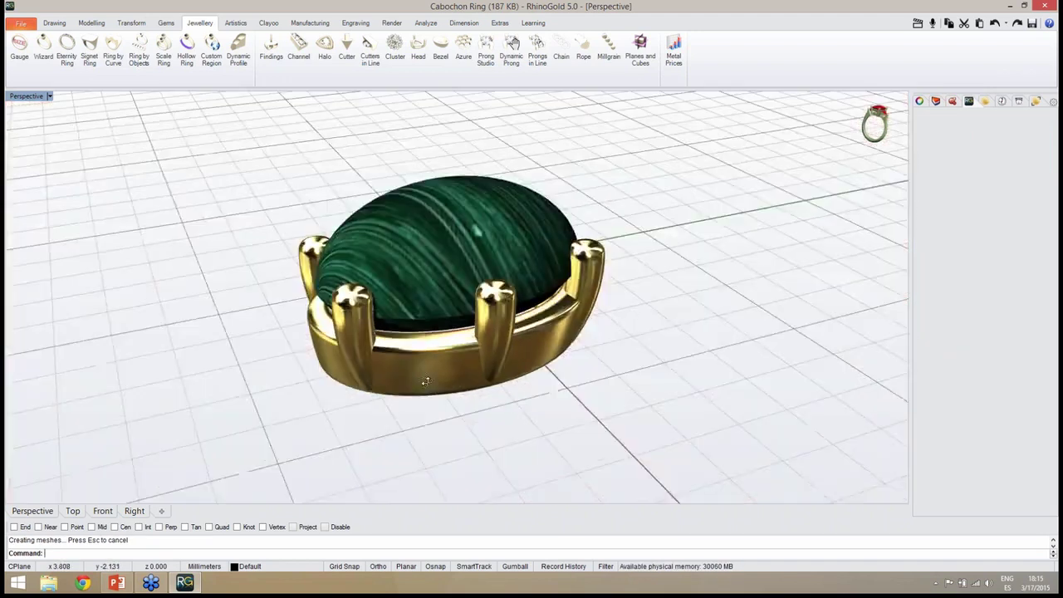
pyautogui.moveTo(424, 379); pyautogui.dragTo(476, 342, button='right')
pyautogui.scroll(-5, 495, 407)
pyautogui.scroll(-5, 477, 336)
pyautogui.scroll(5, 476, 348)
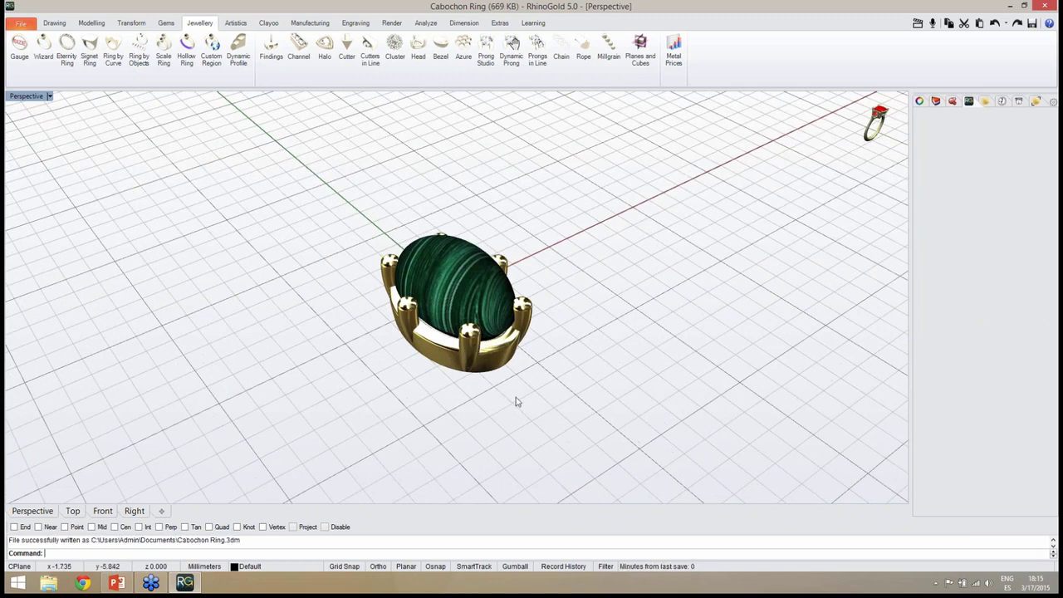
pyautogui.moveTo(516, 397); pyautogui.dragTo(506, 372, button='right')
pyautogui.scroll(-4, 505, 372)
pyautogui.moveTo(579, 388); pyautogui.dragTo(379, 320, button='right')
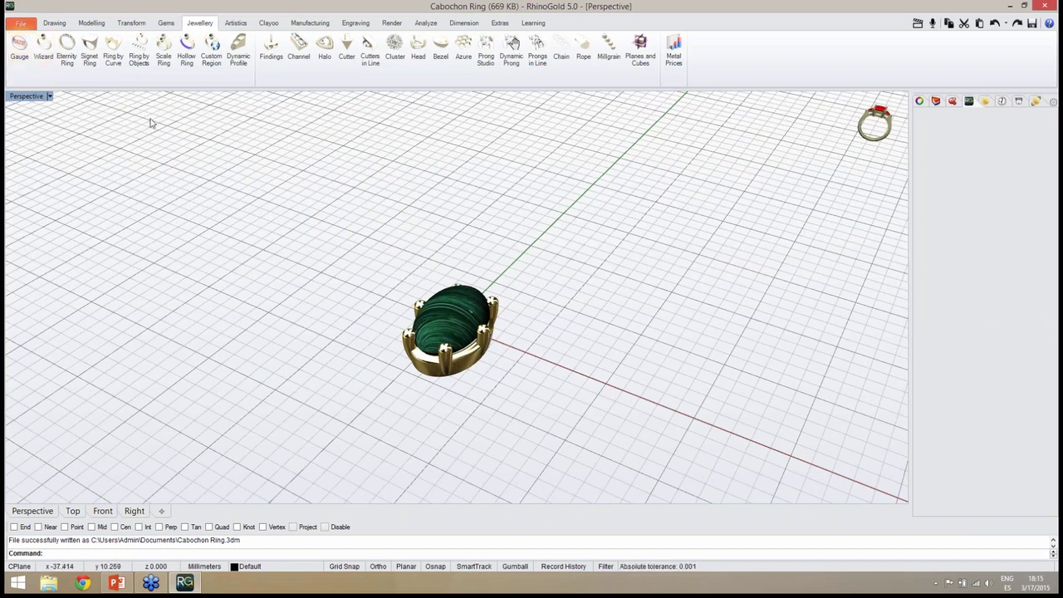
# Step: Start an Advanced Ring Curve using the European region and ring size 18
pyautogui.click(56, 23)
pyautogui.moveTo(176, 198); pyautogui.dragTo(354, 258, button='right')
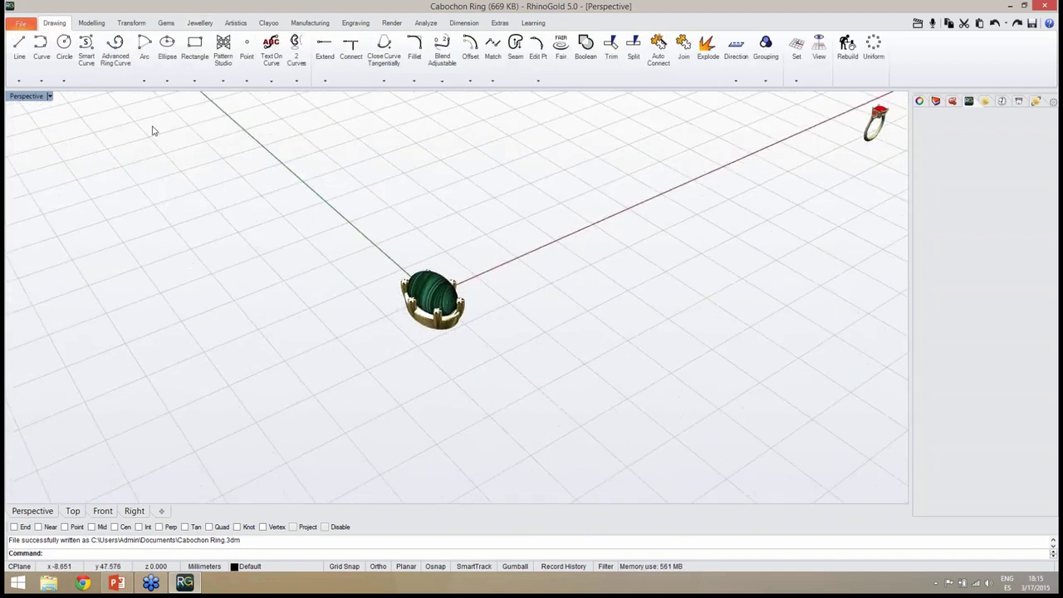
pyautogui.click(118, 73)
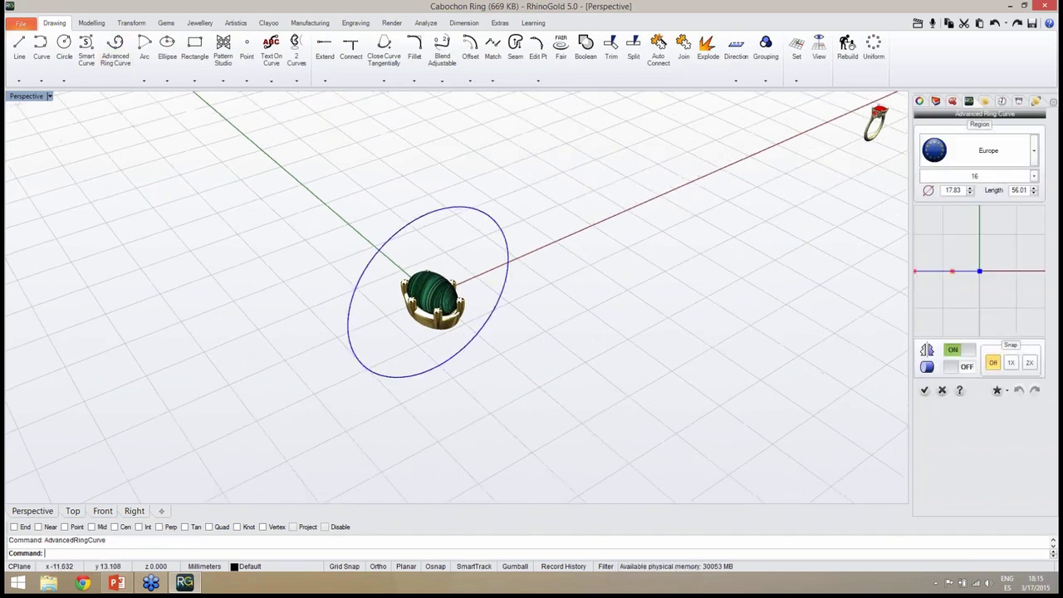
pyautogui.moveTo(683, 356); pyautogui.dragTo(683, 308, button='right')
pyautogui.moveTo(542, 330); pyautogui.dragTo(533, 320, button='right')
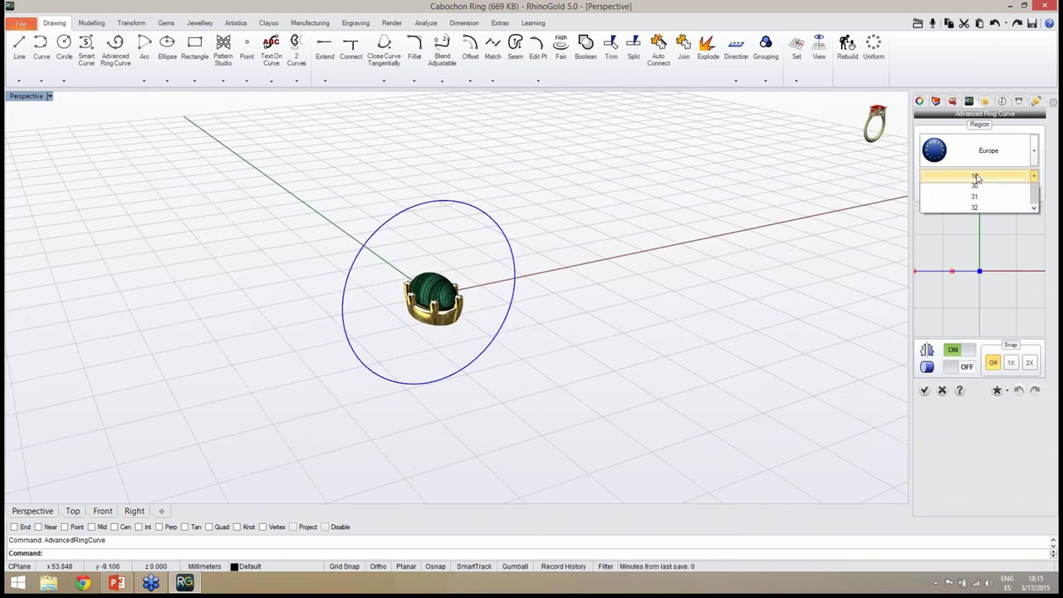
pyautogui.click(977, 176)
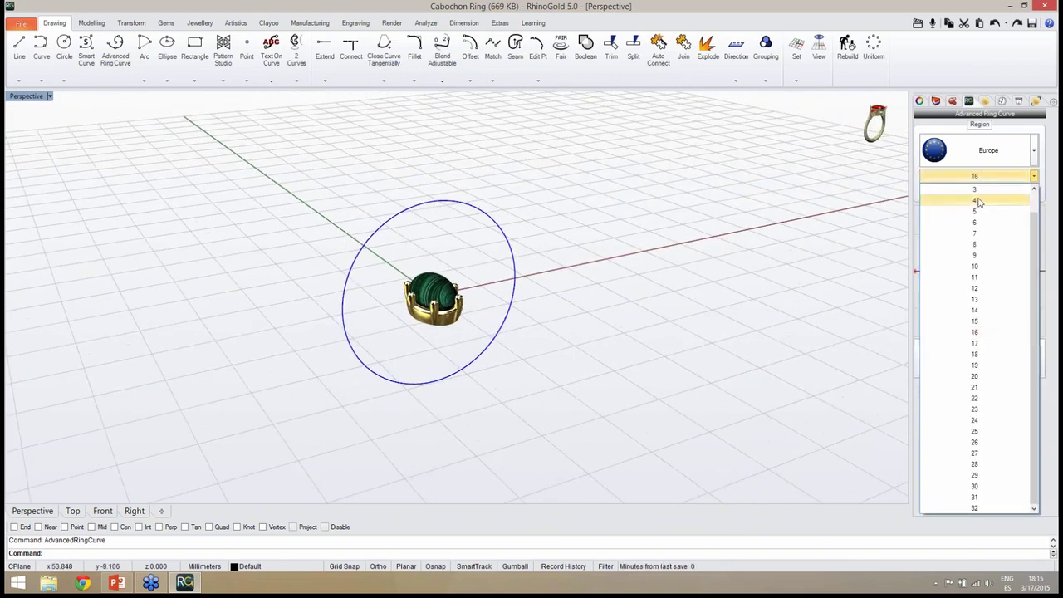
pyautogui.click(991, 355)
# Step: In the front view, move the head and cabochon together straight up with the gumball until the rail's base slightly overlaps the ring curve's crown
pyautogui.moveTo(646, 339); pyautogui.dragTo(394, 284, button='right')
pyautogui.scroll(6, 451, 276)
pyautogui.scroll(-2, 482, 309)
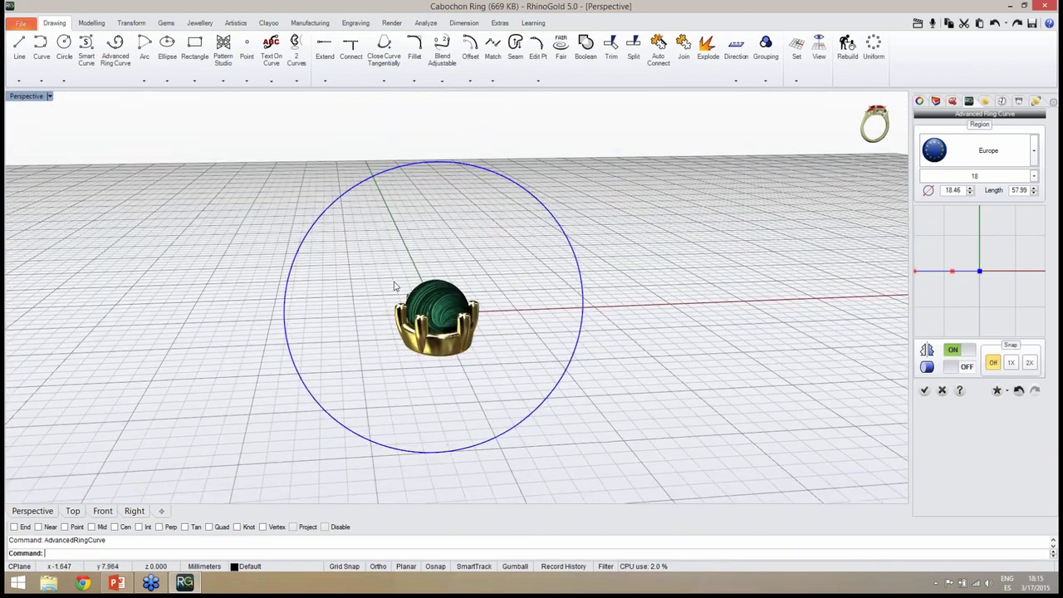
pyautogui.moveTo(366, 247); pyautogui.dragTo(509, 375)
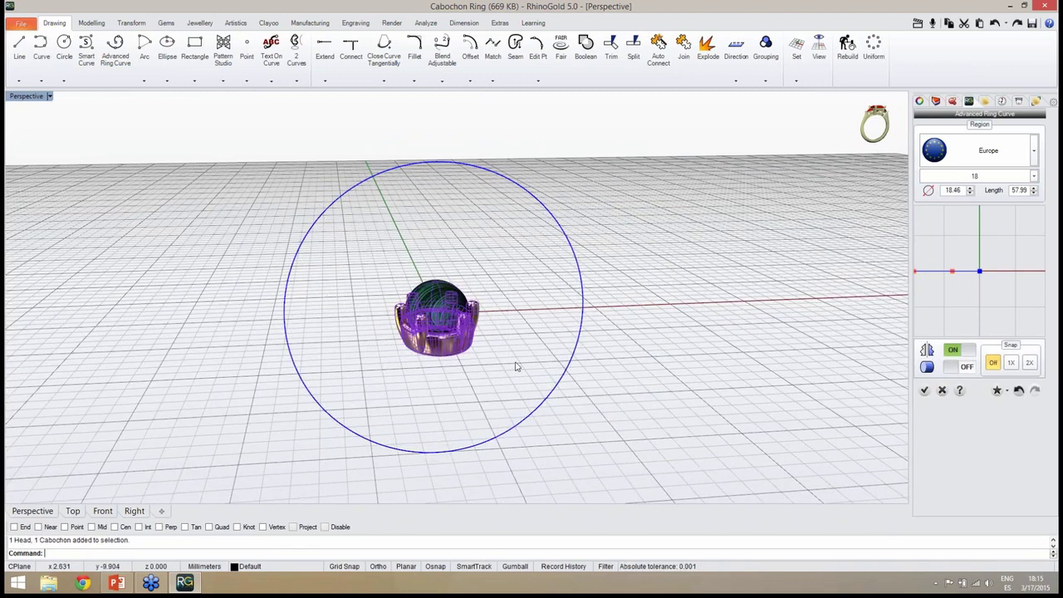
pyautogui.moveTo(451, 404); pyautogui.dragTo(416, 409, button='right')
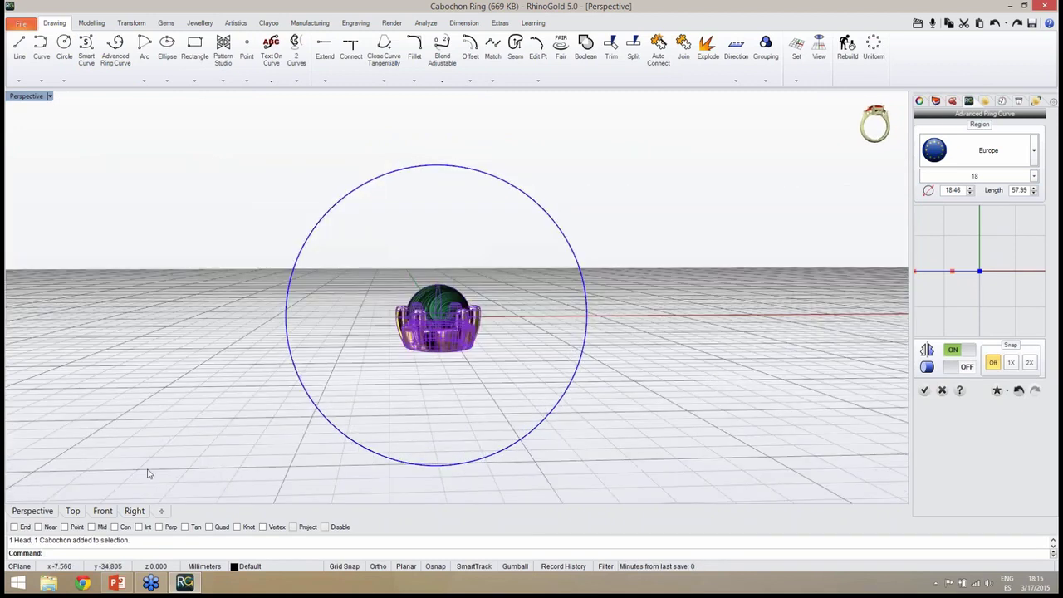
pyautogui.click(102, 510)
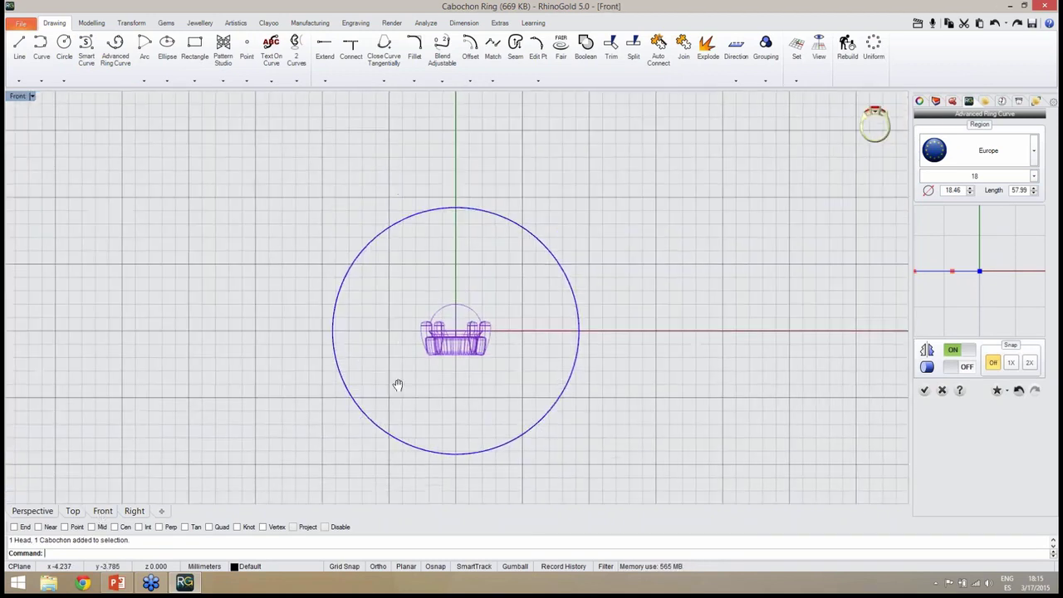
pyautogui.click(514, 566)
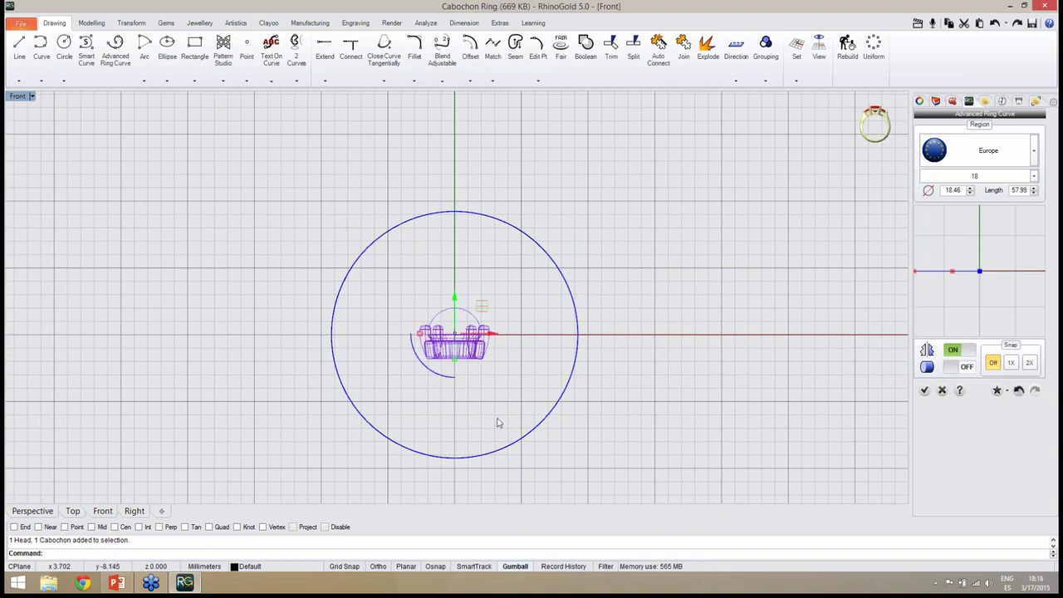
pyautogui.moveTo(487, 322); pyautogui.dragTo(486, 375, button='right')
pyautogui.moveTo(458, 356); pyautogui.dragTo(462, 216)
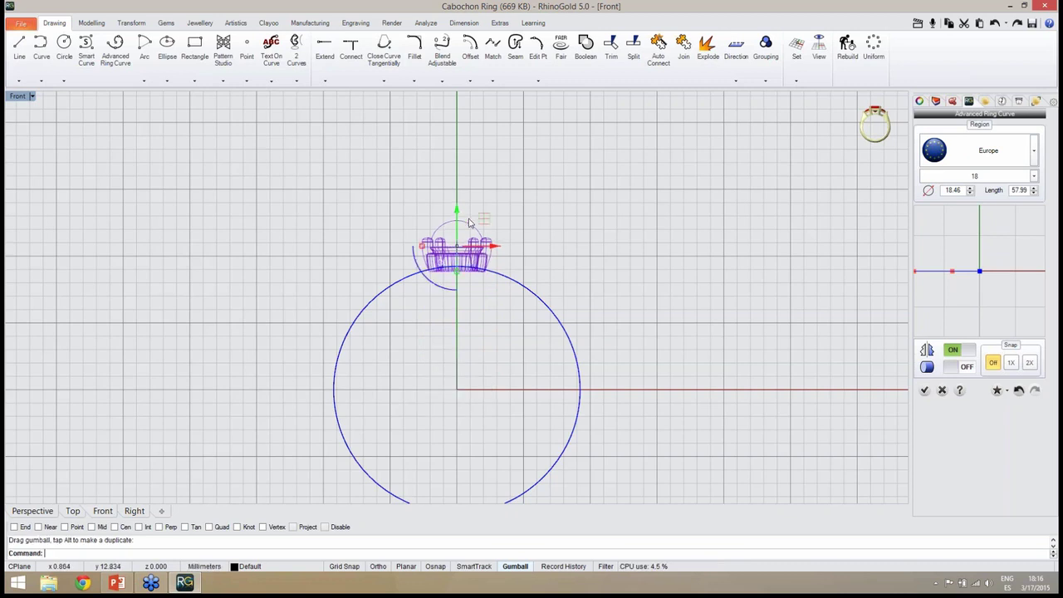
pyautogui.scroll(5, 461, 266)
pyautogui.scroll(3, 461, 273)
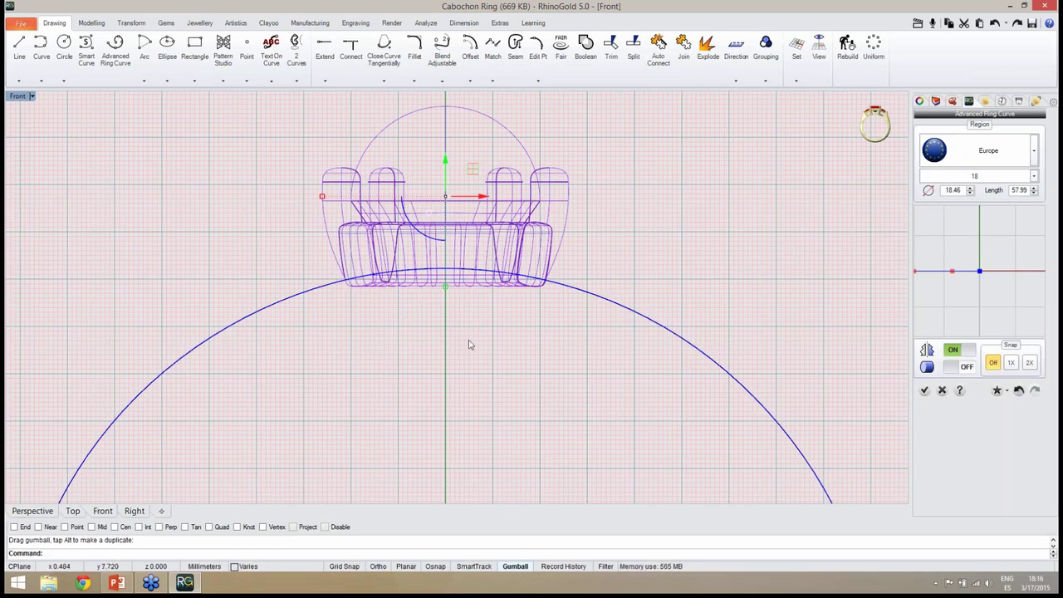
pyautogui.scroll(-3, 453, 328)
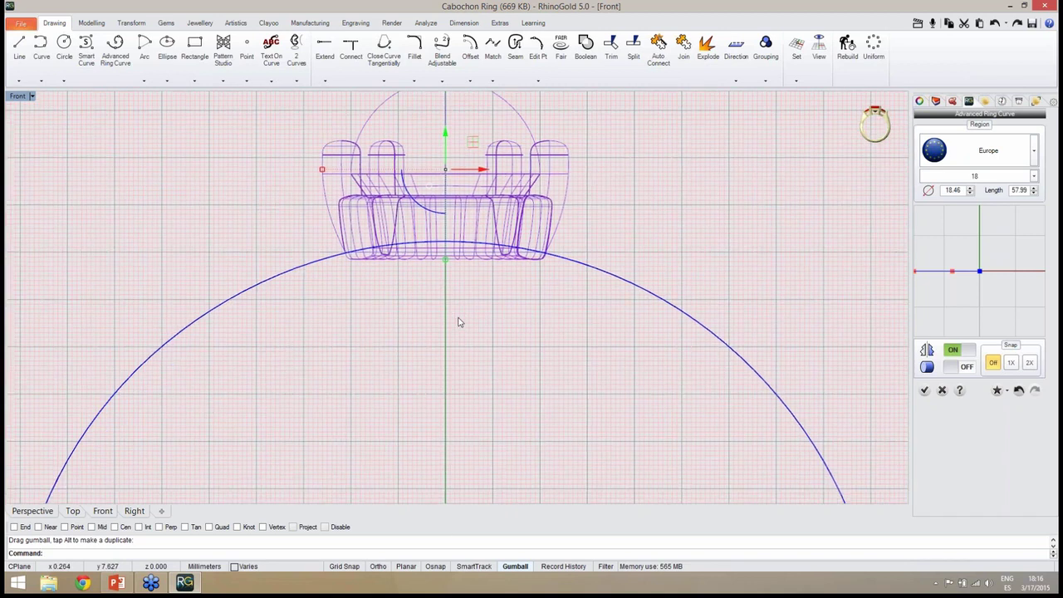
pyautogui.click(462, 323)
pyautogui.scroll(-3, 453, 299)
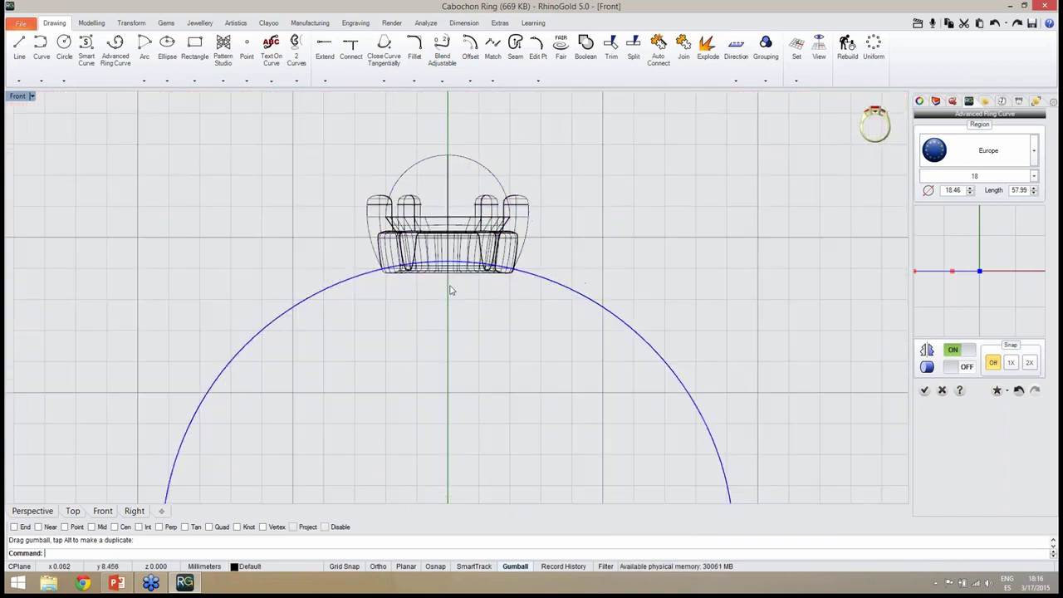
# Step: Bend the mirrored ring curve into an open bypass shape by shifting its middle control point sideways and its end point past the centre
pyautogui.click(41, 510)
pyautogui.moveTo(418, 382); pyautogui.dragTo(513, 420, button='right')
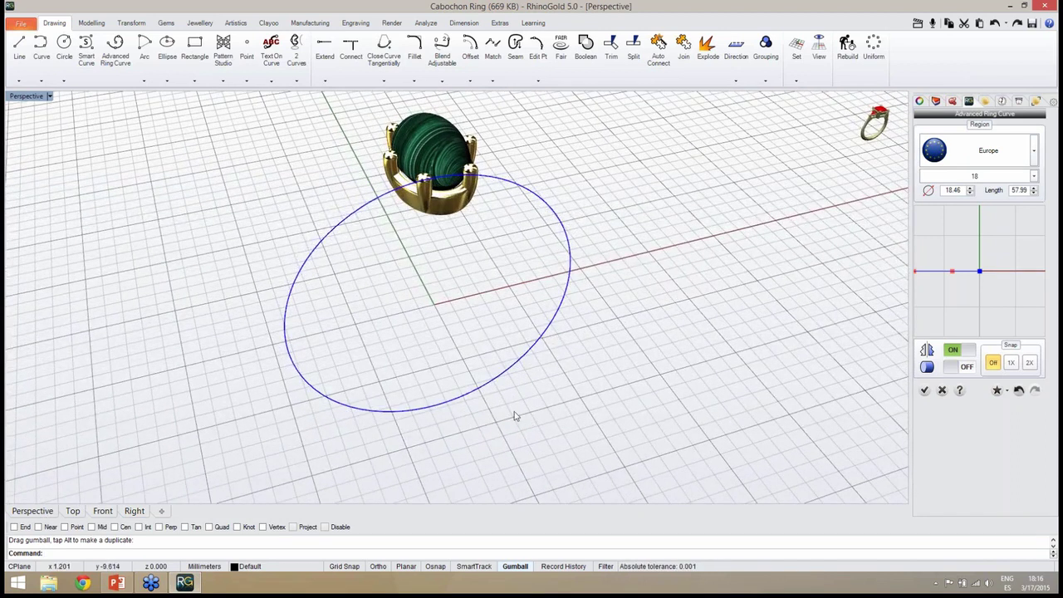
pyautogui.moveTo(515, 415); pyautogui.dragTo(440, 299, button='right')
pyautogui.moveTo(409, 250); pyautogui.dragTo(535, 367, button='right')
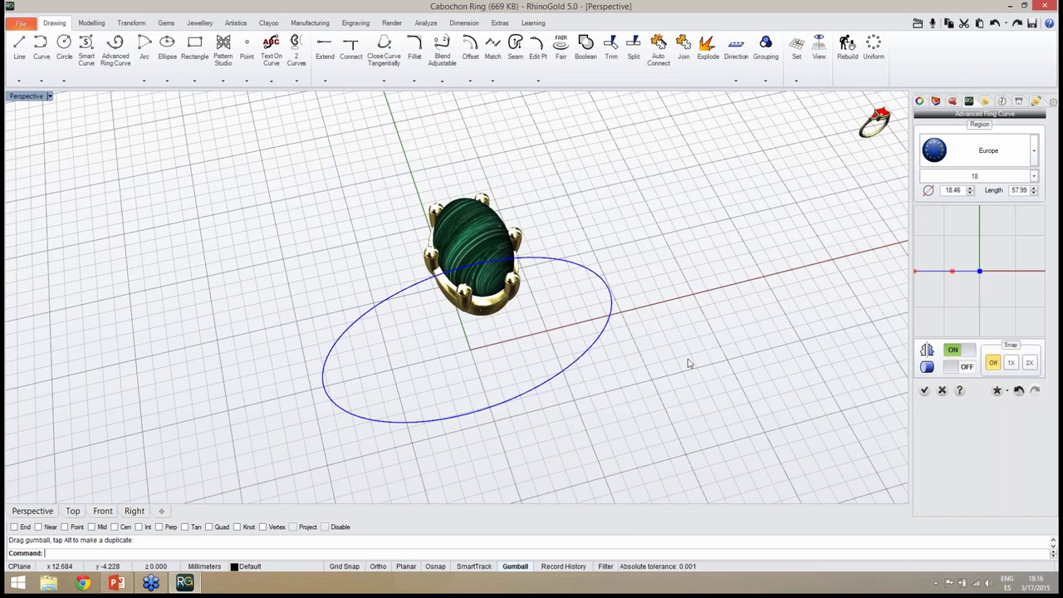
pyautogui.moveTo(690, 362); pyautogui.dragTo(950, 309, button='right')
pyautogui.moveTo(953, 273); pyautogui.dragTo(950, 285)
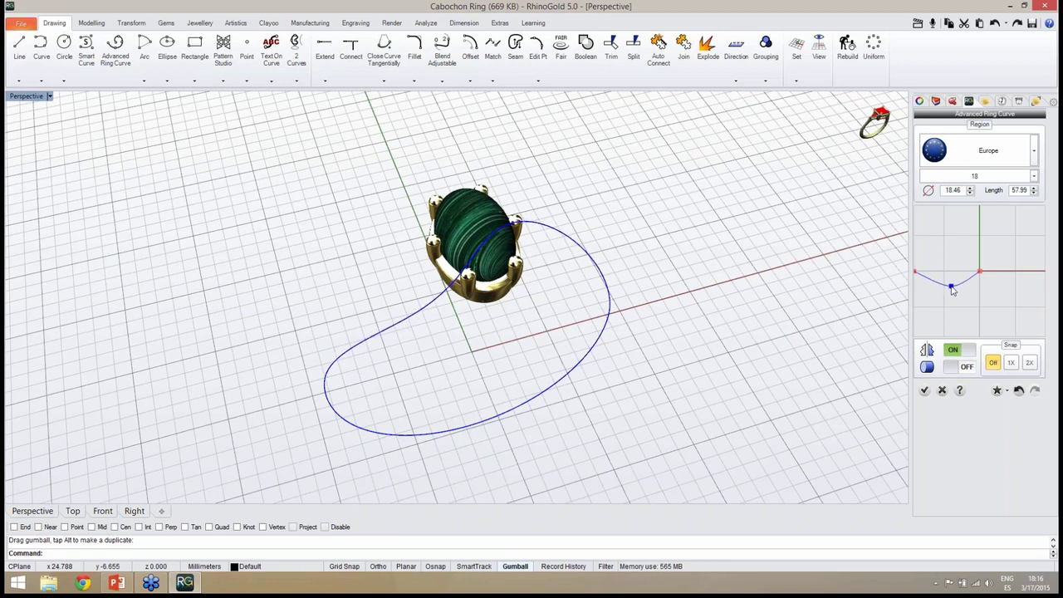
pyautogui.moveTo(674, 308); pyautogui.dragTo(667, 310, button='right')
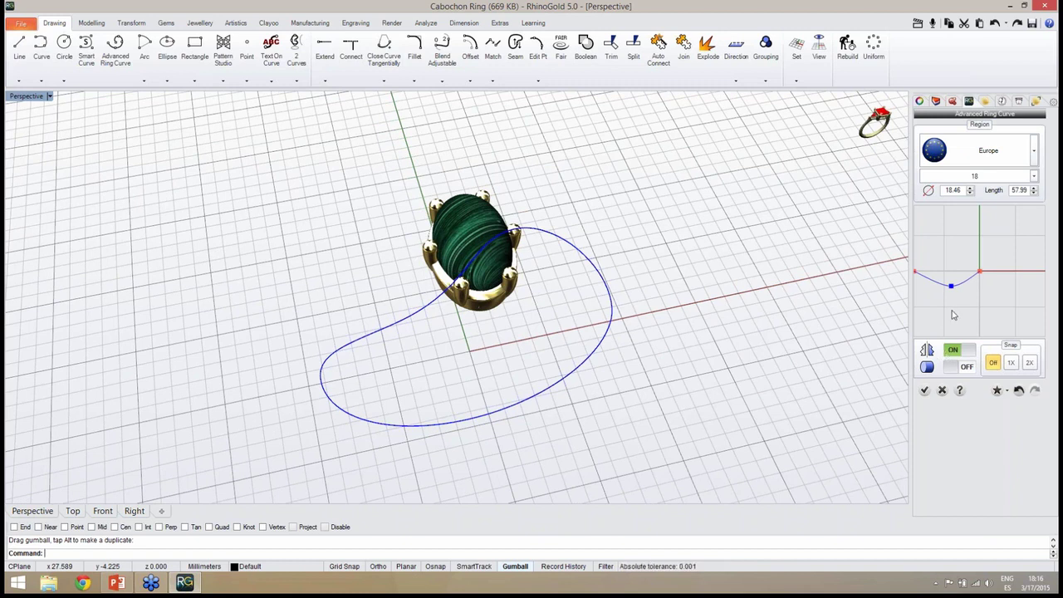
pyautogui.moveTo(980, 272); pyautogui.dragTo(973, 302)
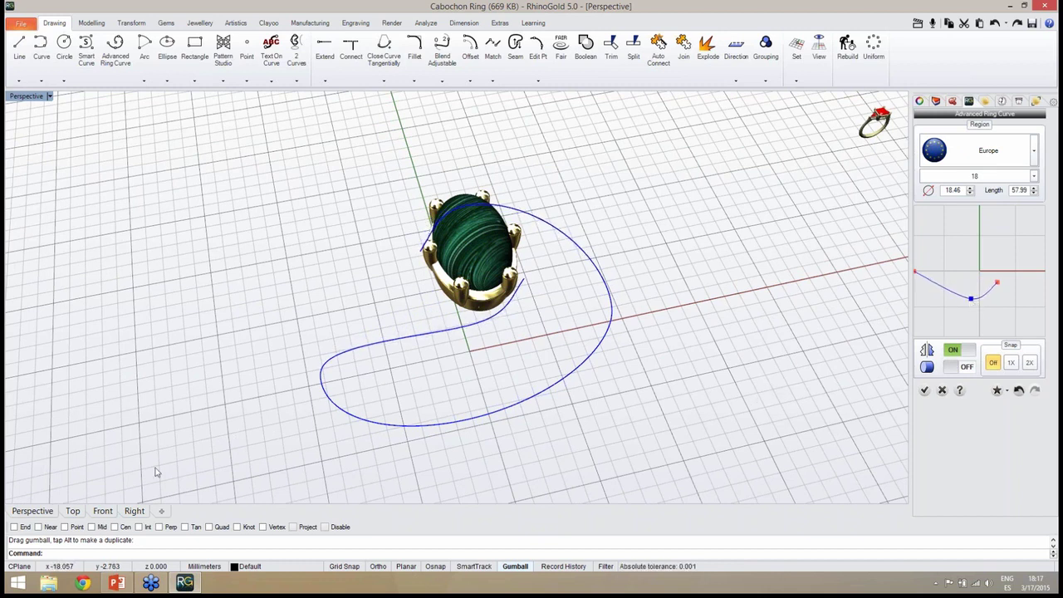
# Step: In a shaded top view, reposition the curve's middle and end control points so both arms sweep wider around the head
pyautogui.click(72, 511)
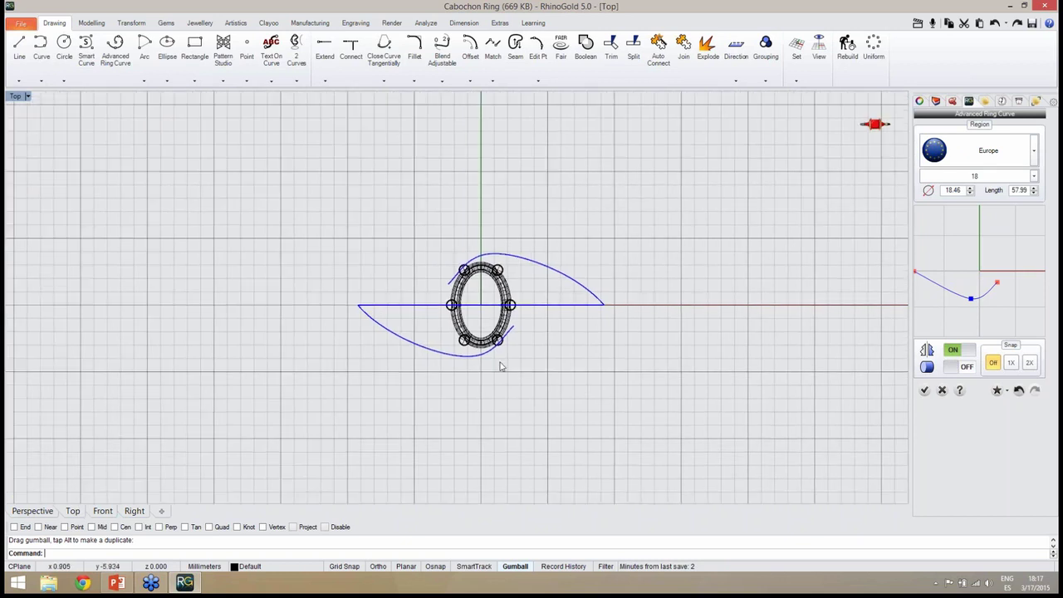
pyautogui.scroll(2, 500, 367)
pyautogui.moveTo(807, 159)
pyautogui.click(821, 122)
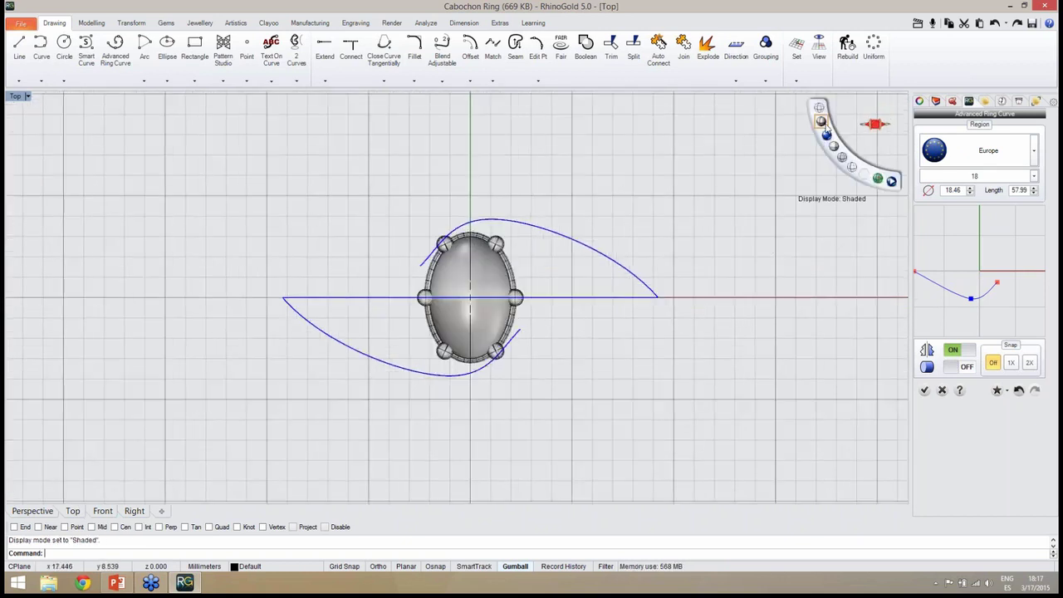
pyautogui.moveTo(554, 300); pyautogui.dragTo(534, 305, button='right')
pyautogui.scroll(2, 539, 312)
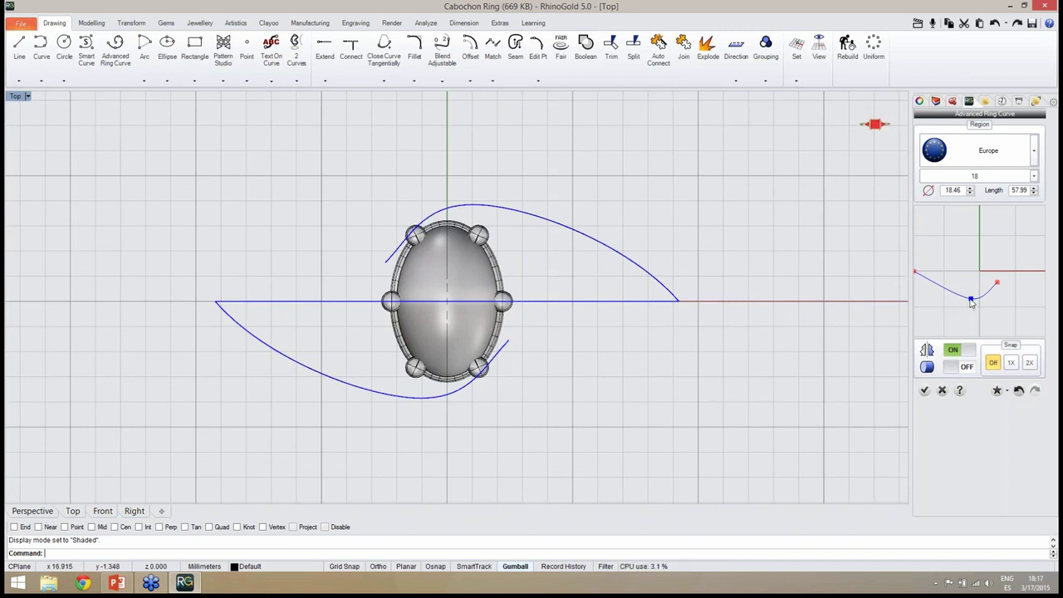
pyautogui.moveTo(971, 301); pyautogui.dragTo(1004, 282)
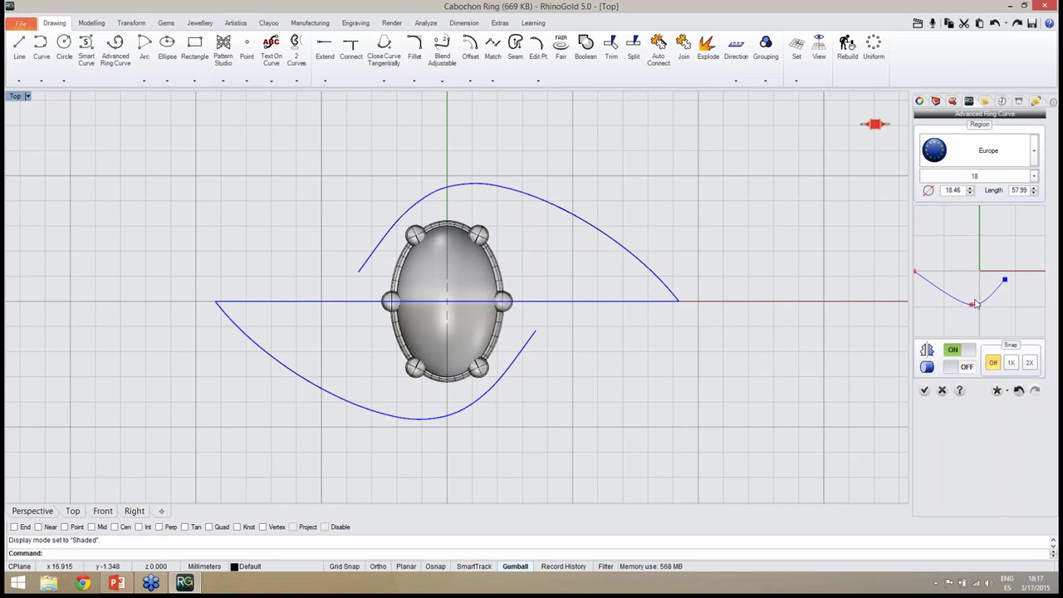
# Step: Add a control point between the ring curve's middle and end points, and reposition the points so both arms round more smoothly about the head
pyautogui.click(987, 302)
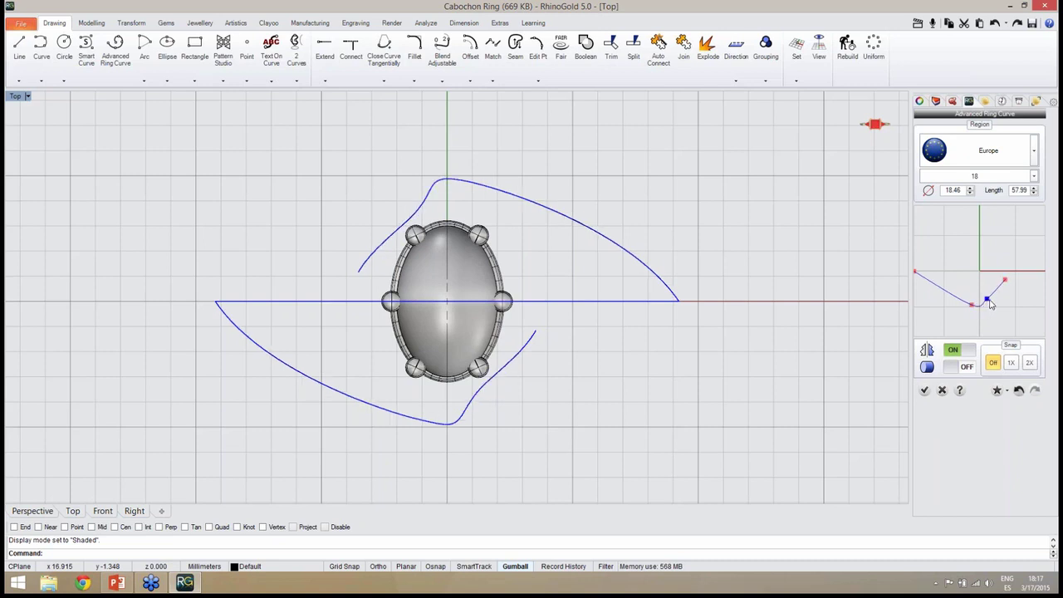
pyautogui.moveTo(973, 308); pyautogui.dragTo(1005, 284)
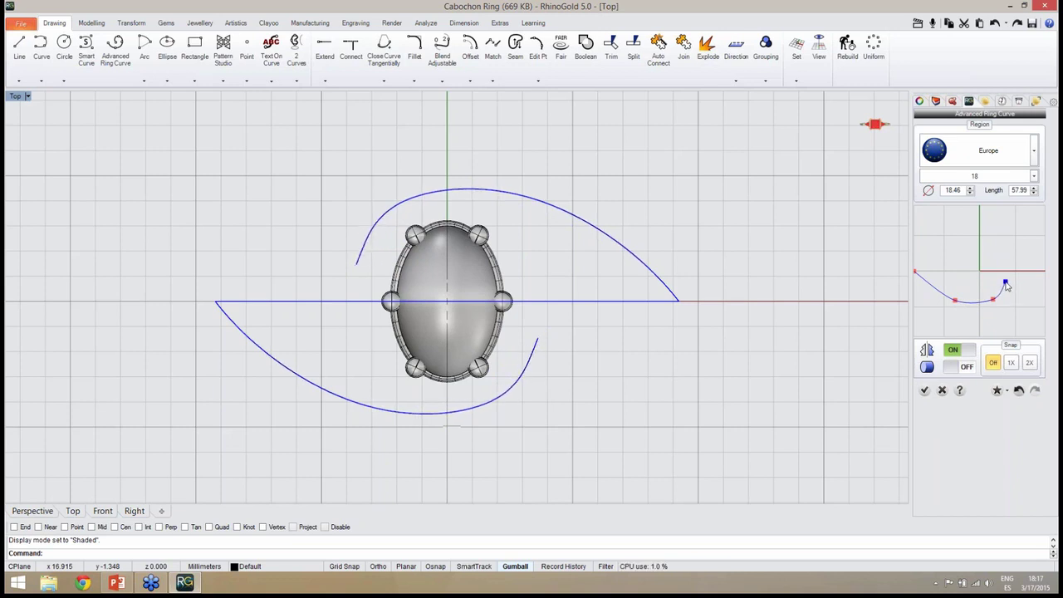
pyautogui.moveTo(1006, 285); pyautogui.dragTo(953, 304)
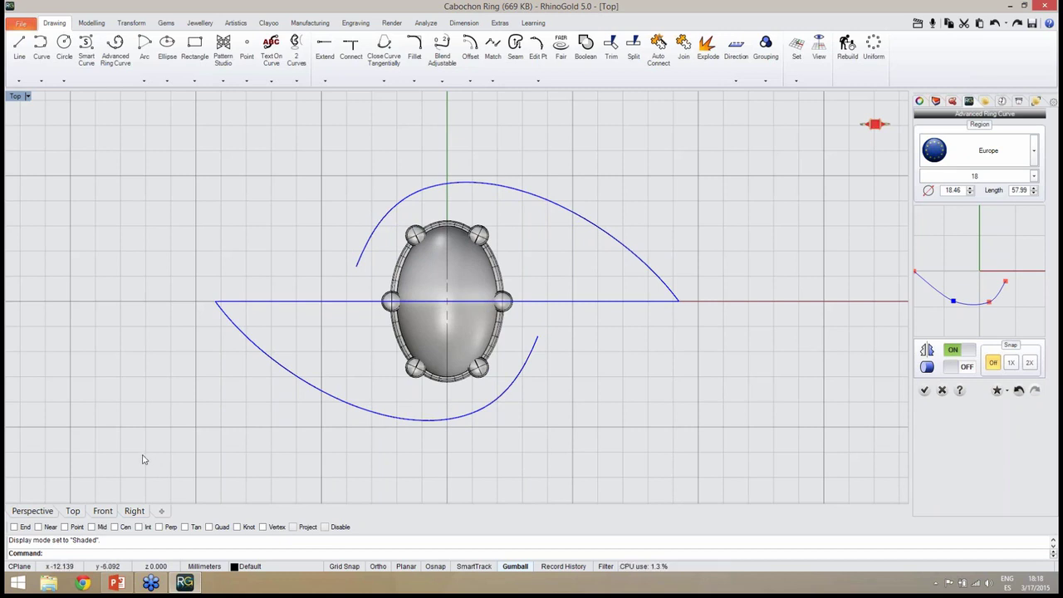
# Step: Fine-tune the added control point until both arms curve evenly around the cabochon, and accept the ring curve
pyautogui.scroll(3, 487, 422)
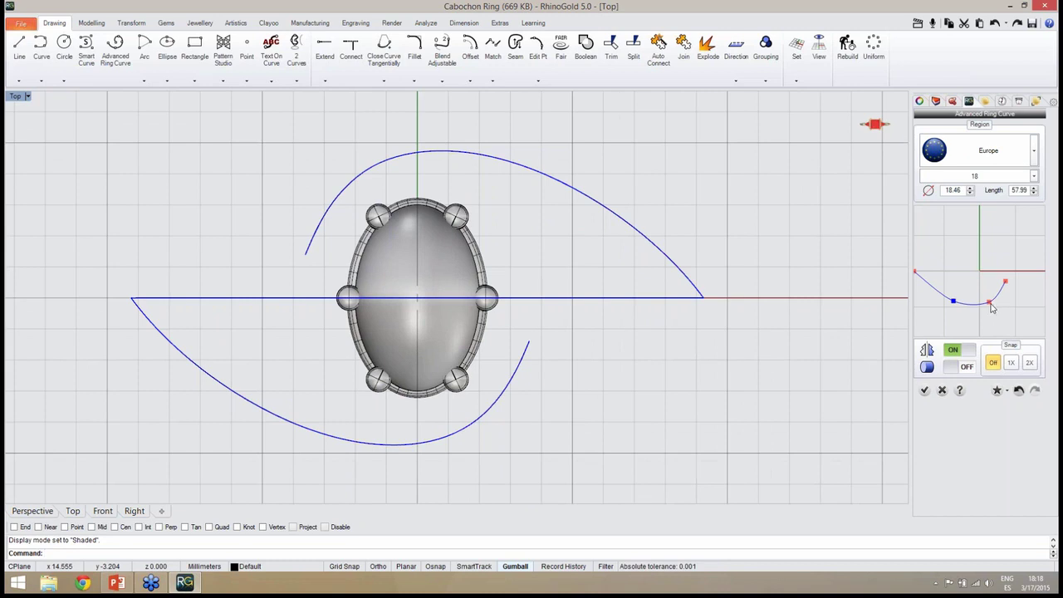
pyautogui.moveTo(990, 304); pyautogui.dragTo(991, 305)
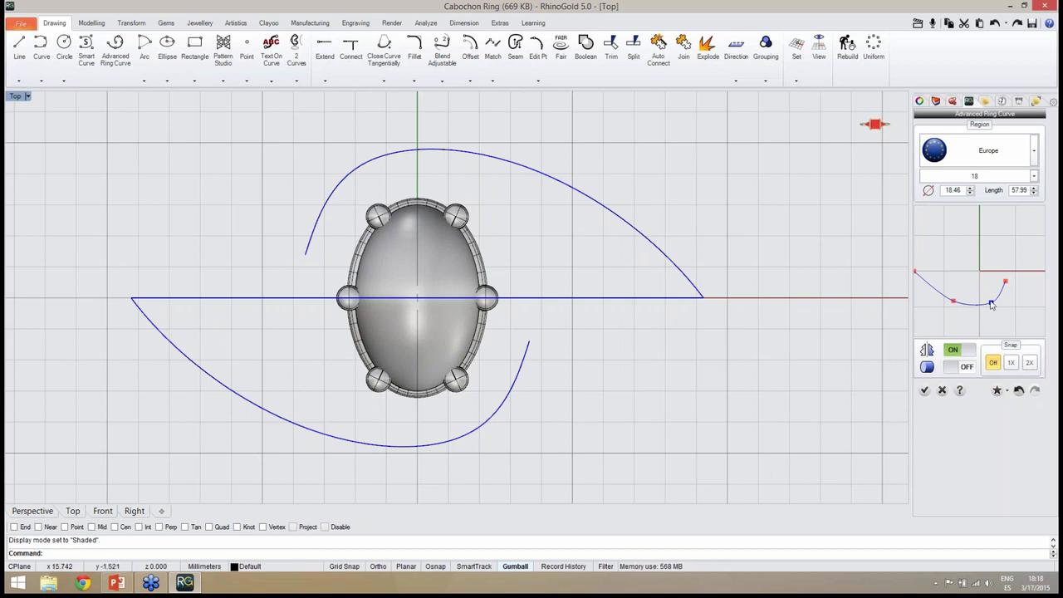
pyautogui.moveTo(991, 304); pyautogui.dragTo(992, 305)
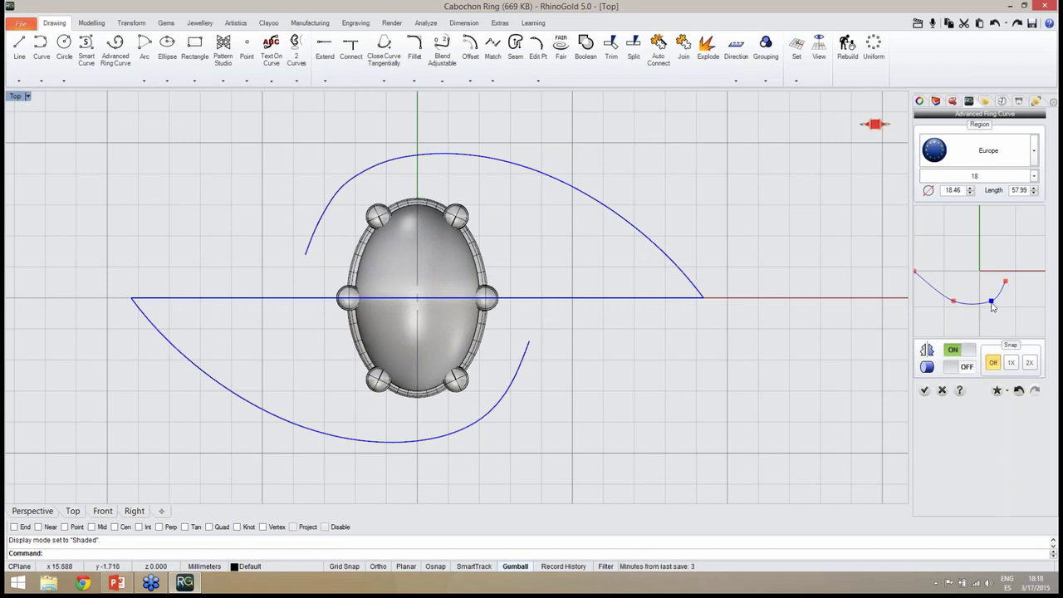
pyautogui.moveTo(991, 305); pyautogui.dragTo(991, 306)
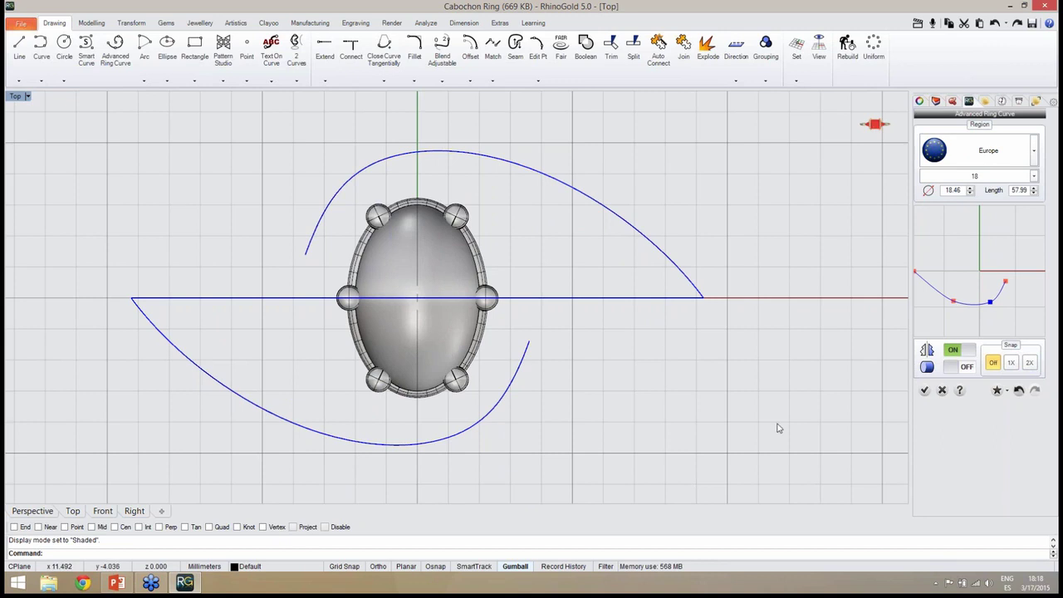
pyautogui.click(925, 390)
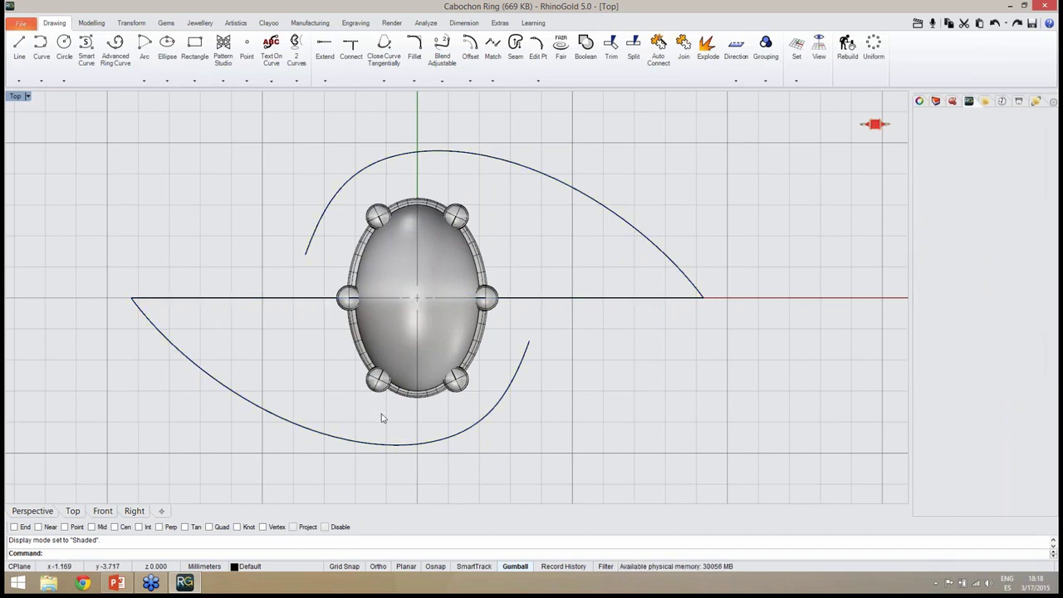
# Step: Switch to the Perspective view and save the ring file
pyautogui.click(32, 510)
pyautogui.moveTo(581, 373); pyautogui.dragTo(378, 457, button='right')
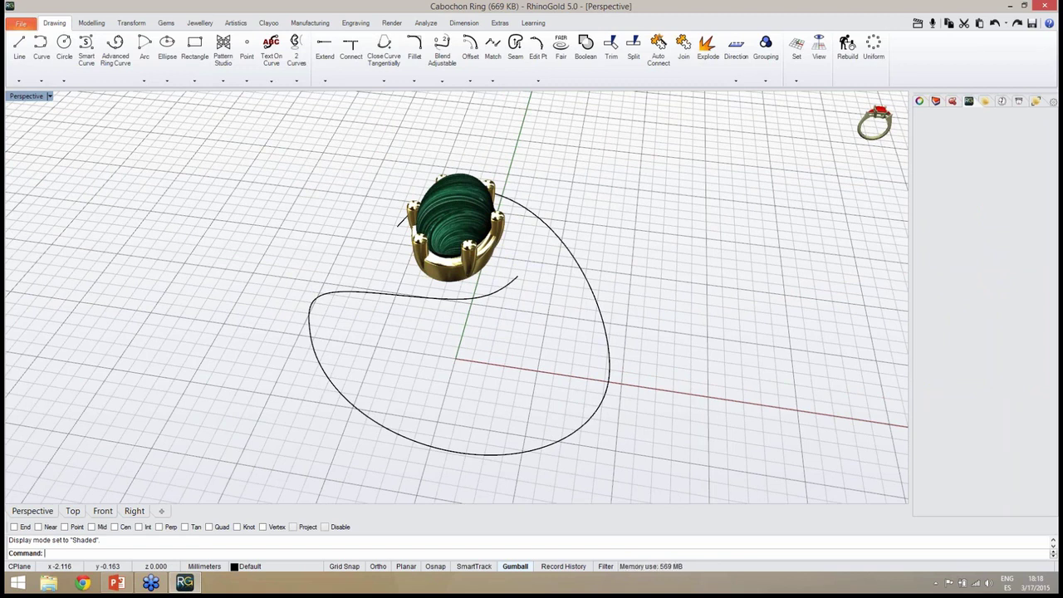
pyautogui.hotkey('ctrl', 's')
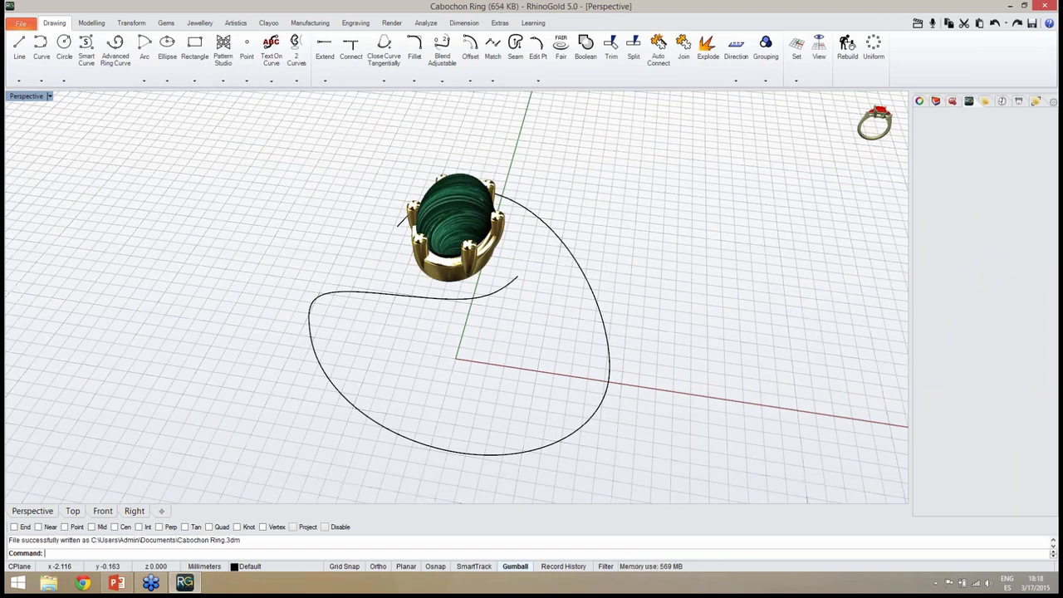
# Step: Reopen the ring curve for editing, turn on its finger-size cylinder and accept the change
pyautogui.click(418, 302)
pyautogui.middleClick(417, 301)
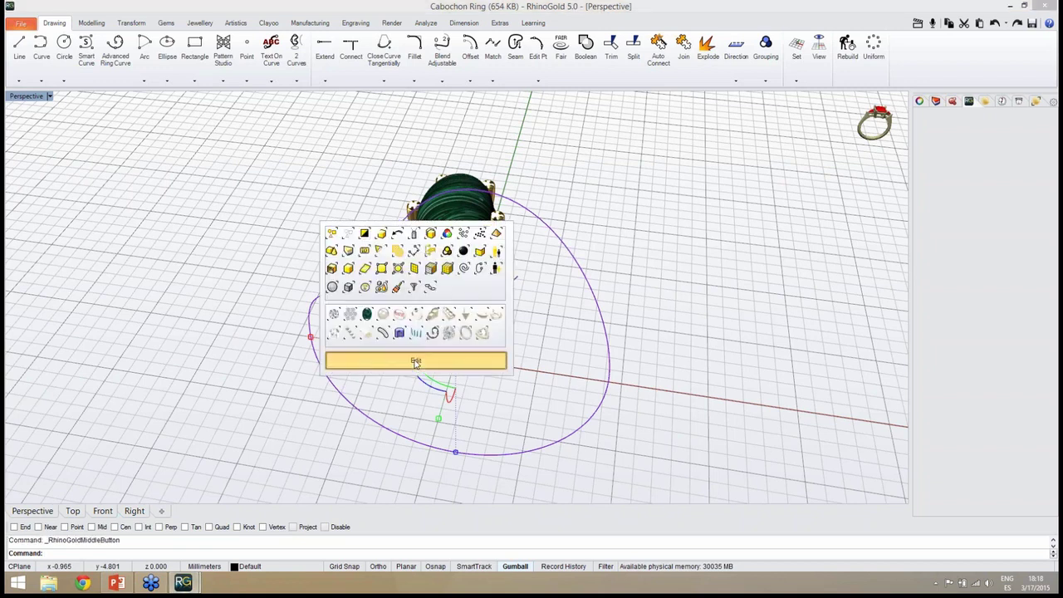
pyautogui.click(415, 360)
pyautogui.moveTo(581, 375); pyautogui.dragTo(491, 348, button='right')
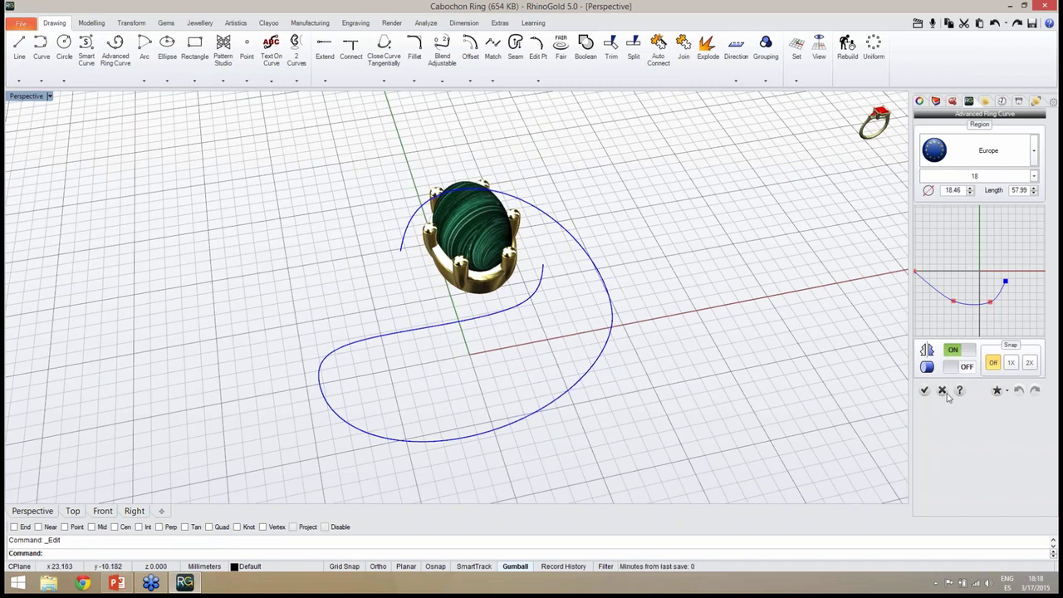
pyautogui.click(961, 369)
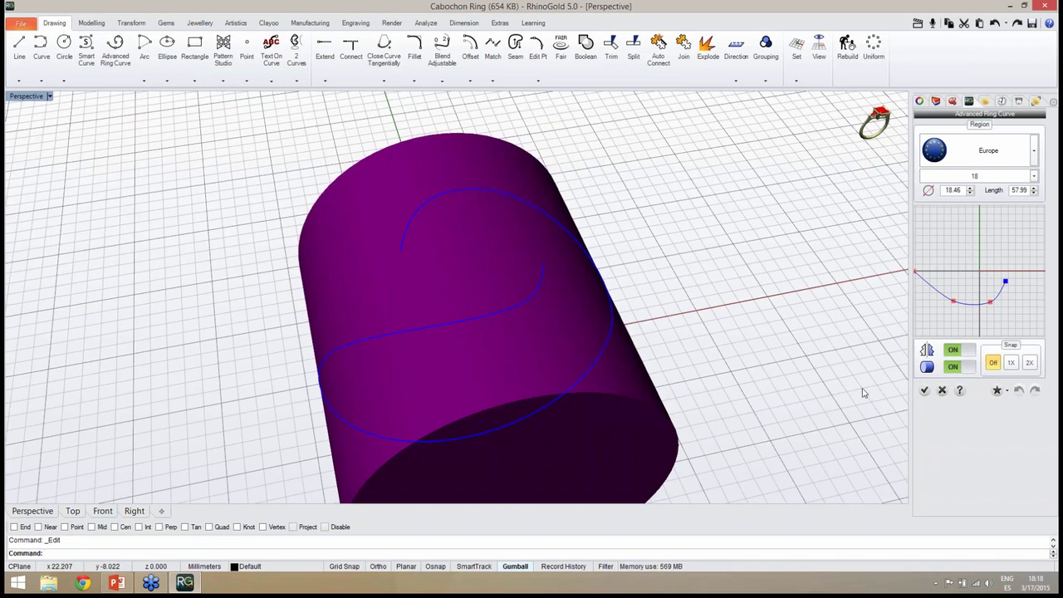
pyautogui.moveTo(848, 392); pyautogui.dragTo(827, 313, button='right')
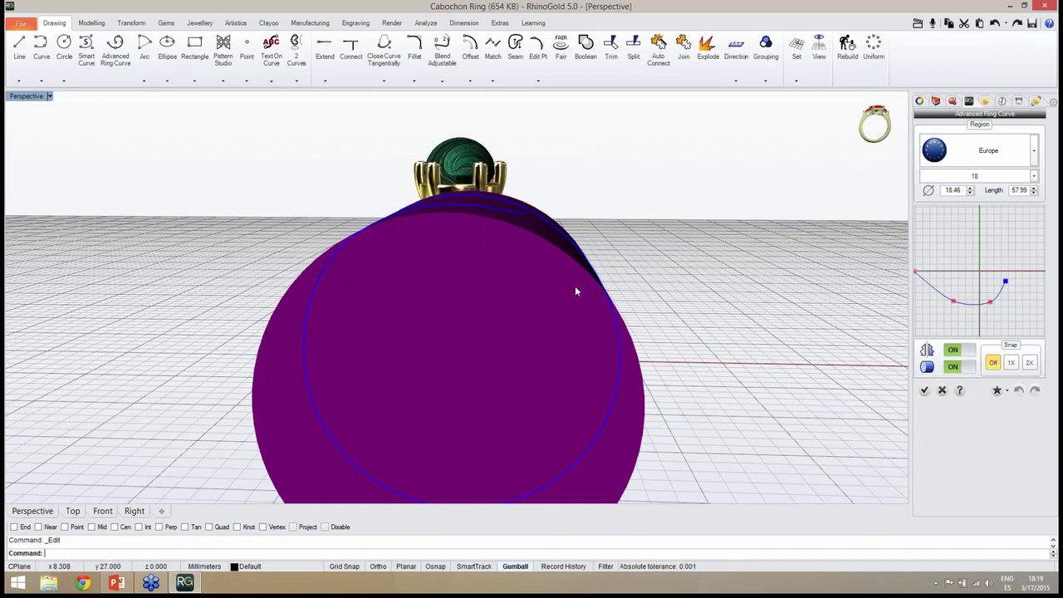
pyautogui.click(924, 391)
# Step: Check how the curve and head sit on the finger cylinder, and save the file
pyautogui.moveTo(648, 357); pyautogui.dragTo(409, 271, button='right')
pyautogui.scroll(-6, 409, 271)
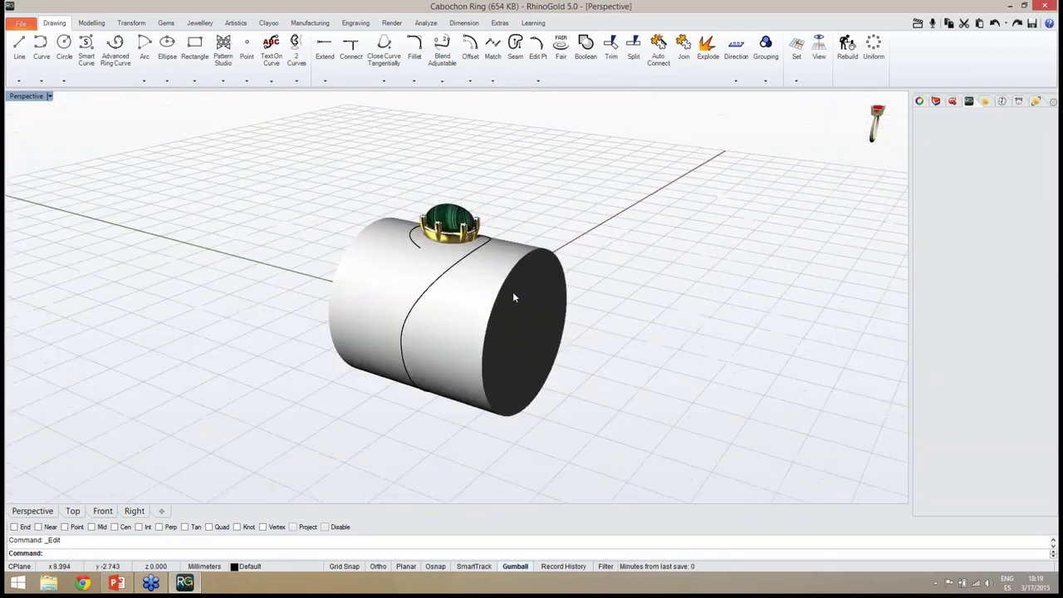
pyautogui.moveTo(512, 291); pyautogui.dragTo(482, 301, button='right')
pyautogui.scroll(4, 472, 295)
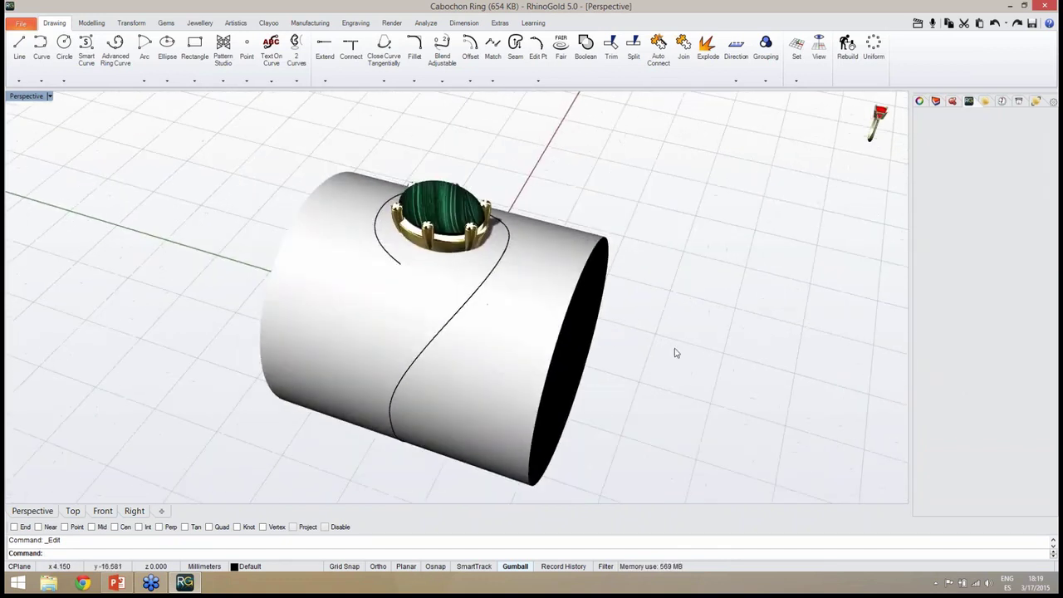
pyautogui.moveTo(674, 351); pyautogui.dragTo(528, 321, button='right')
pyautogui.hotkey('ctrl', 's')
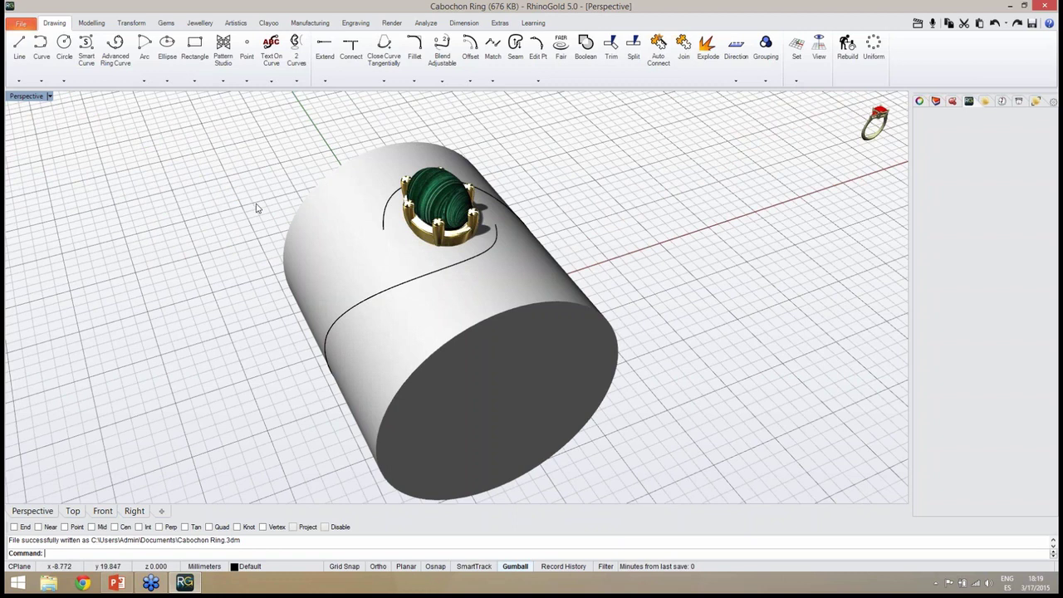
# Step: Start a Dynamic Profile and sweep the default profile along the open ring curve
pyautogui.click(200, 23)
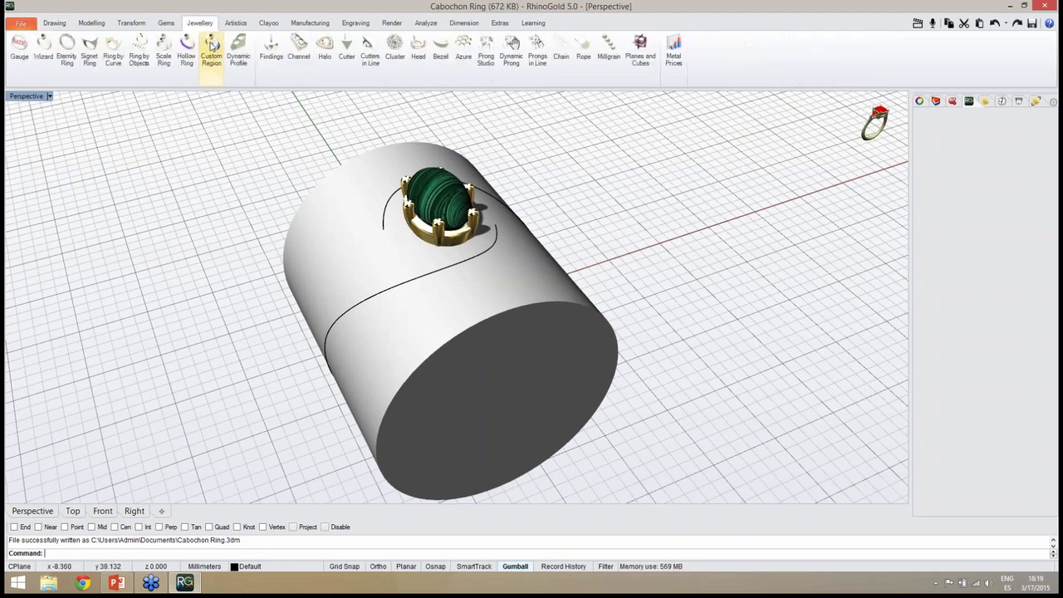
pyautogui.click(238, 76)
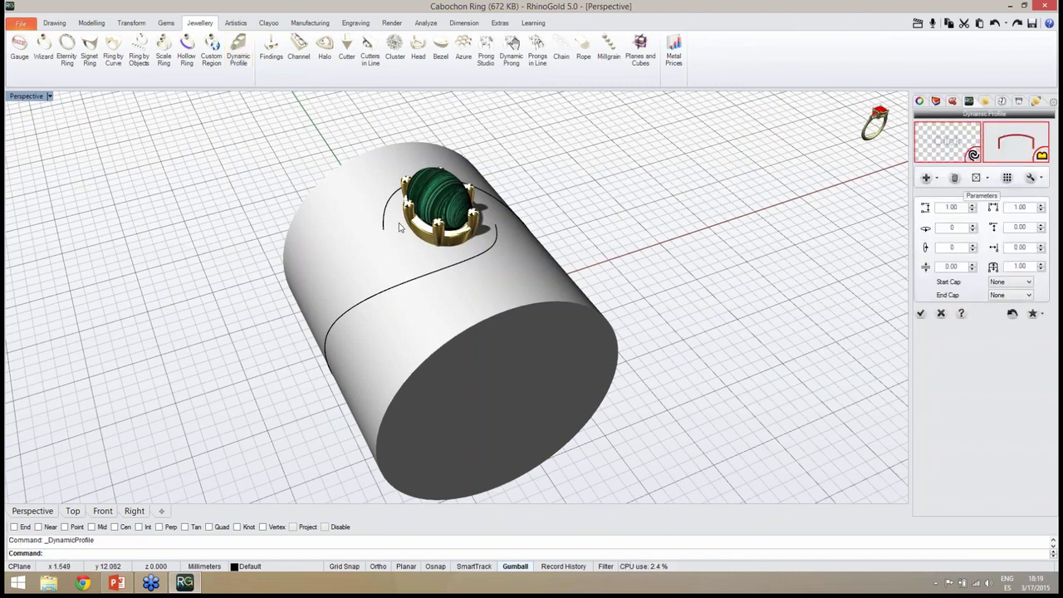
pyautogui.moveTo(584, 282); pyautogui.dragTo(522, 304, button='right')
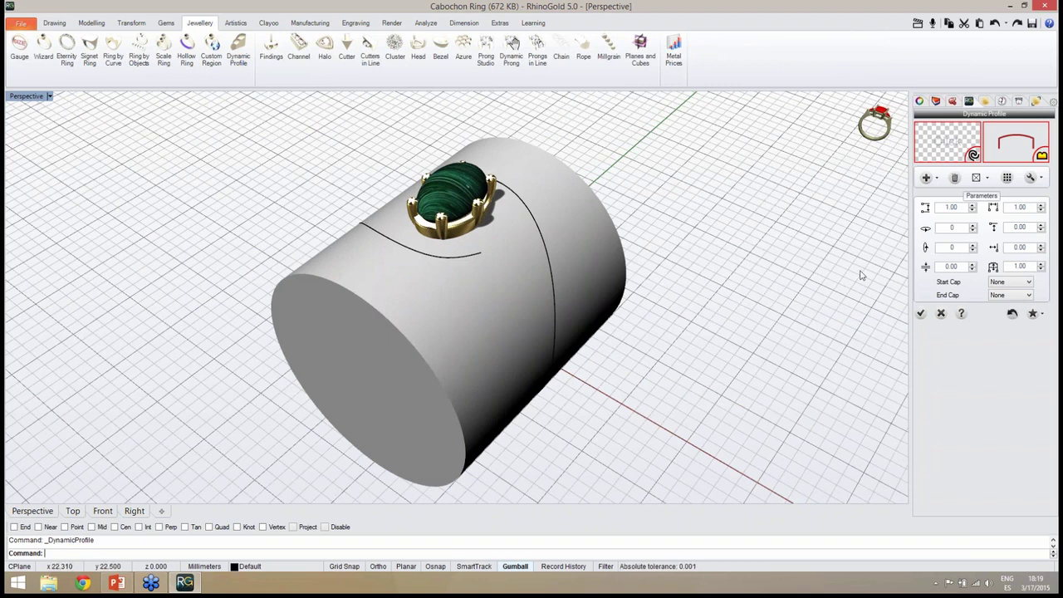
pyautogui.click(947, 158)
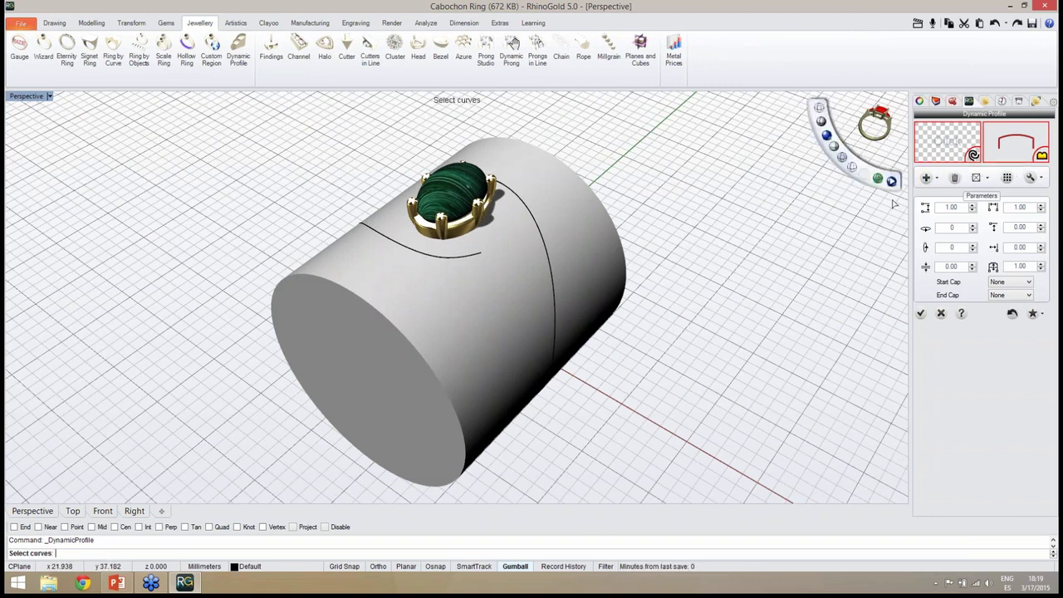
pyautogui.click(465, 257)
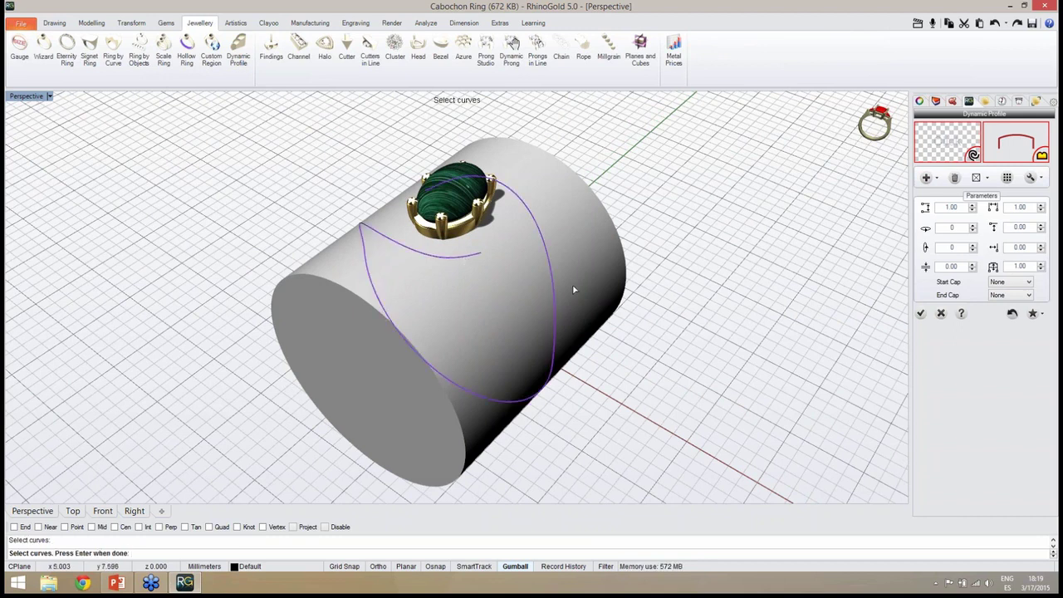
pyautogui.press('Return')
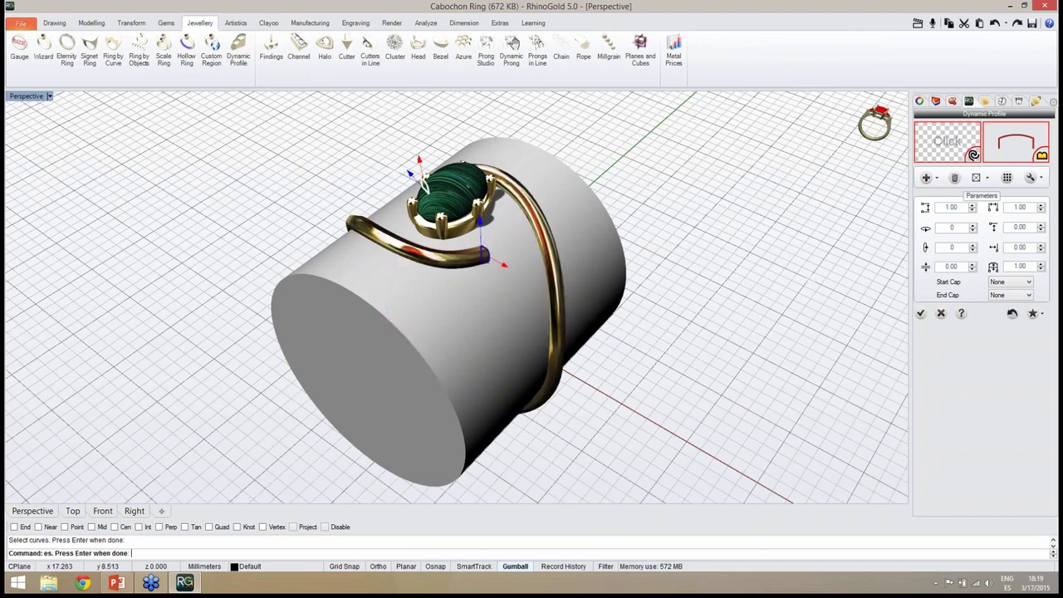
# Step: Replace the profiles along the ring band with a set of 5
pyautogui.moveTo(643, 361); pyautogui.dragTo(531, 264, button='right')
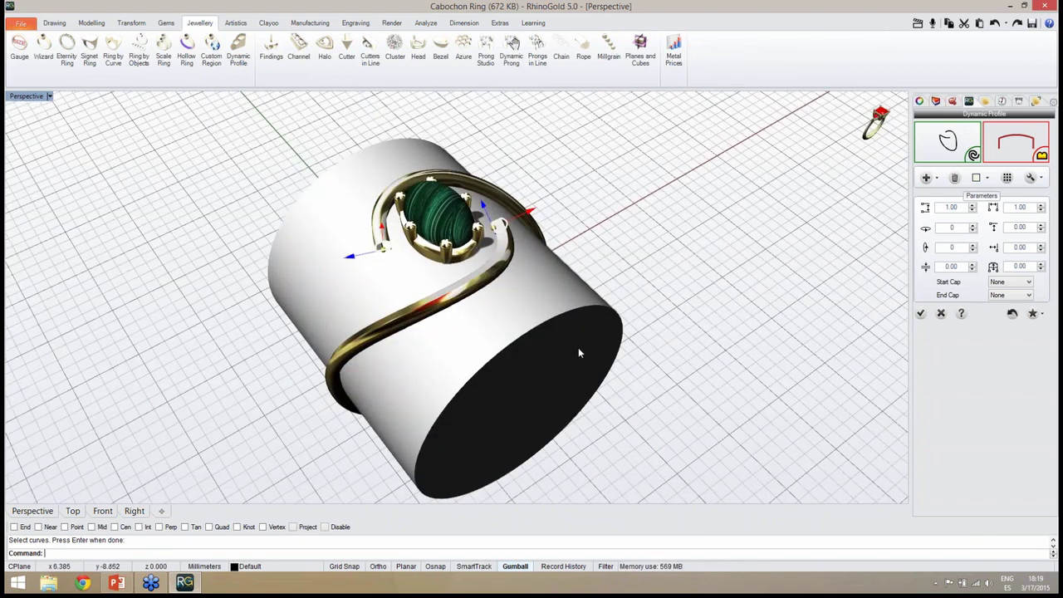
pyautogui.moveTo(578, 347); pyautogui.dragTo(586, 304, button='right')
pyautogui.moveTo(639, 255); pyautogui.dragTo(513, 311, button='right')
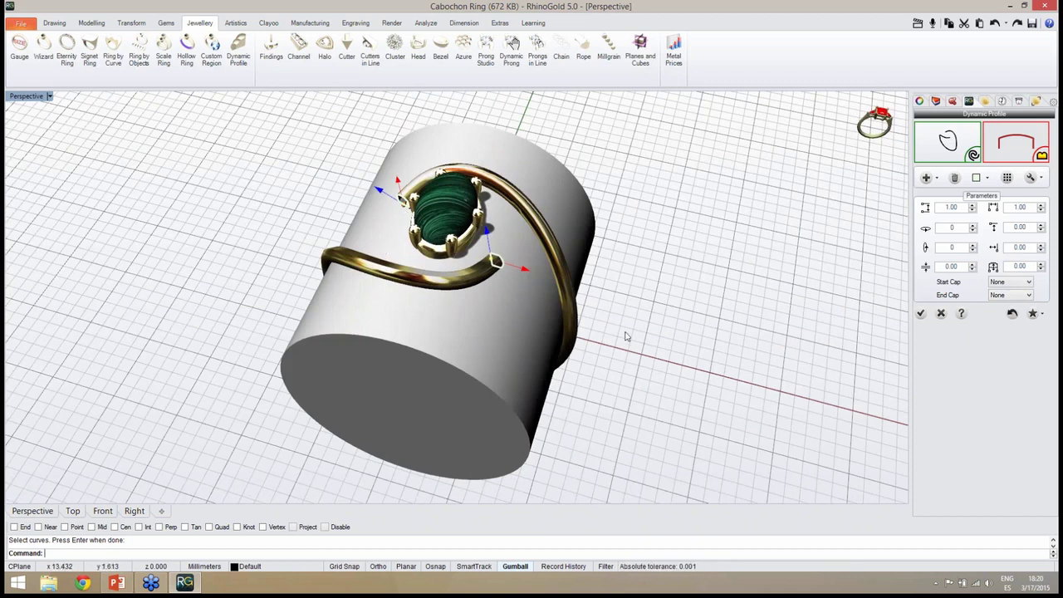
pyautogui.moveTo(627, 337); pyautogui.dragTo(736, 310, button='right')
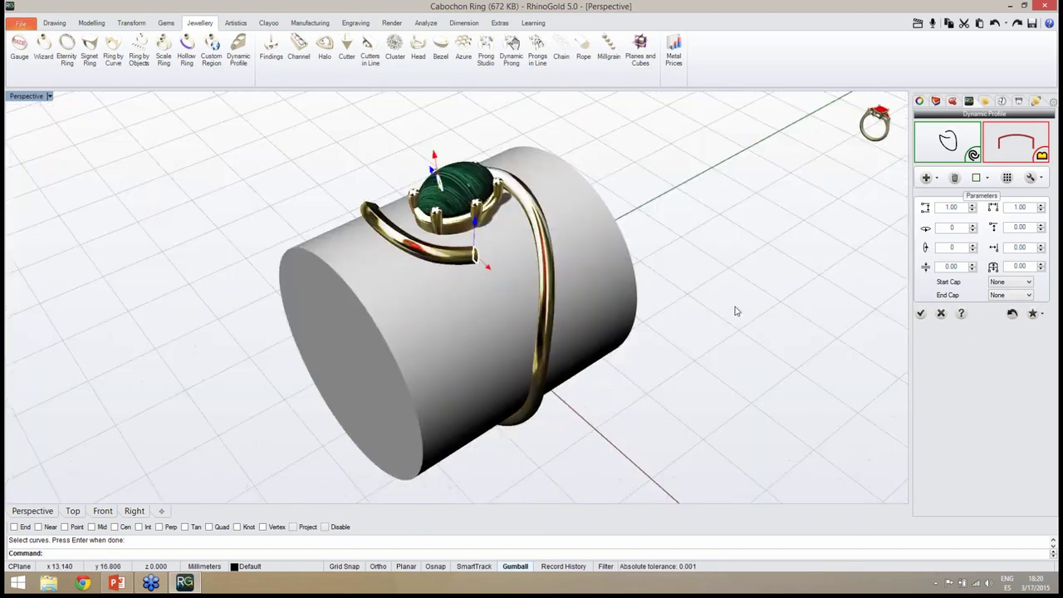
pyautogui.click(937, 179)
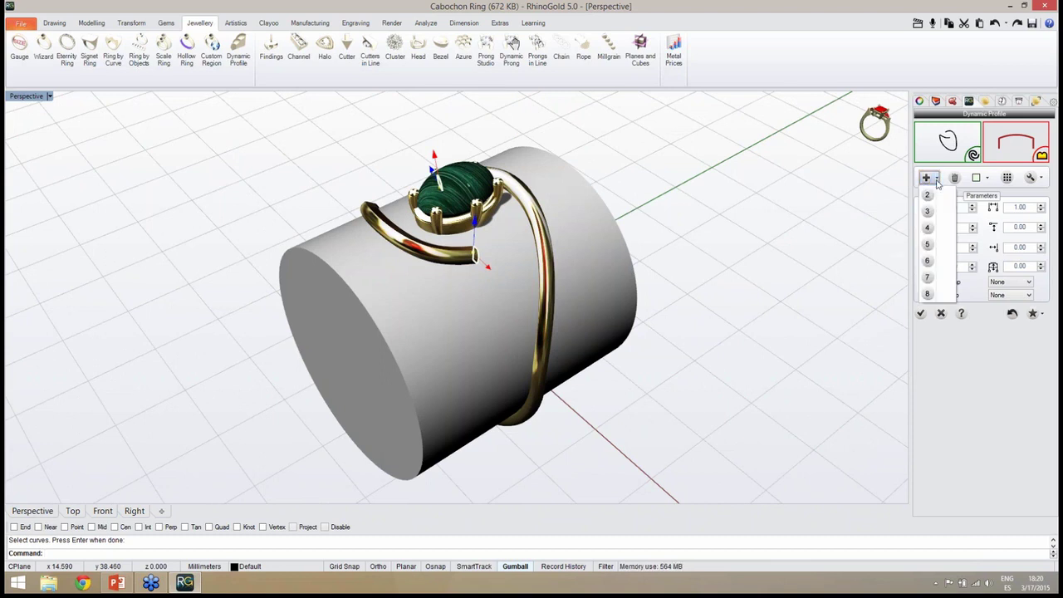
pyautogui.click(929, 243)
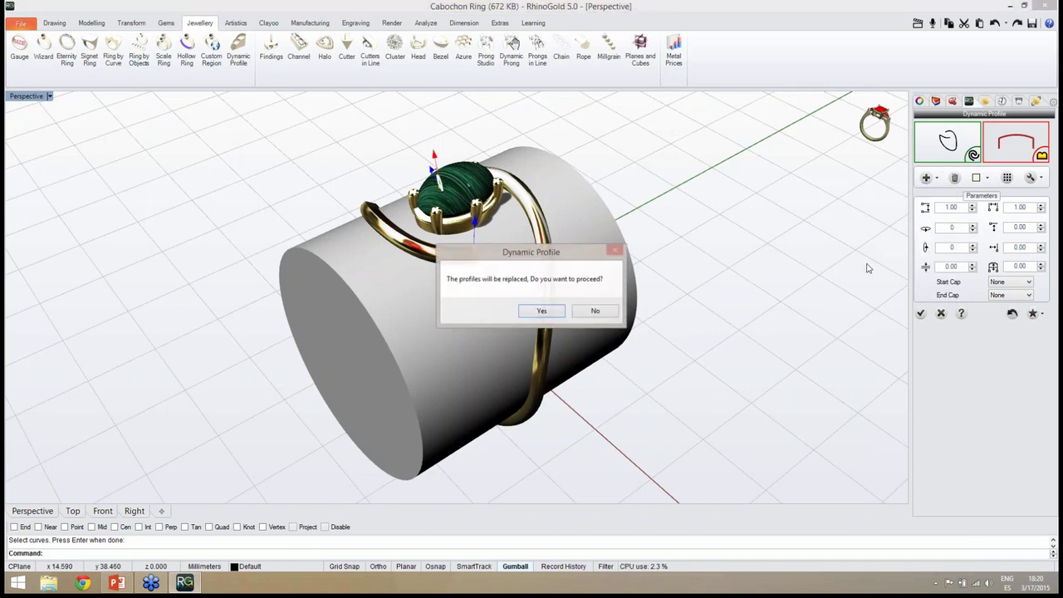
pyautogui.click(538, 313)
# Step: Orient the band's five profiles by surface, using the finger cylinder as the reference object
pyautogui.moveTo(569, 323); pyautogui.dragTo(661, 382, button='right')
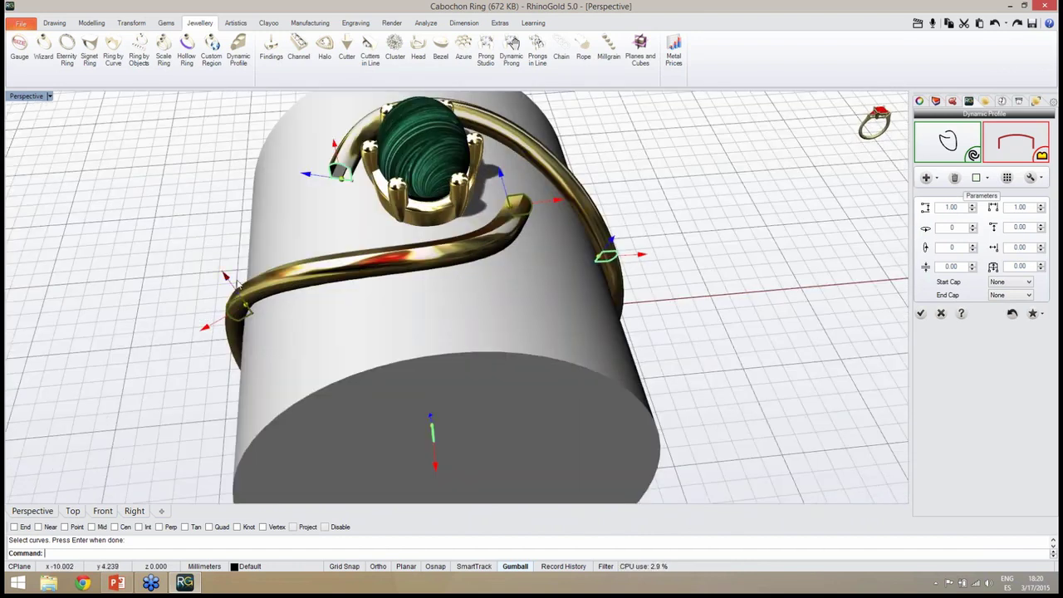
pyautogui.moveTo(427, 329); pyautogui.dragTo(465, 309, button='right')
pyautogui.scroll(-4, 465, 314)
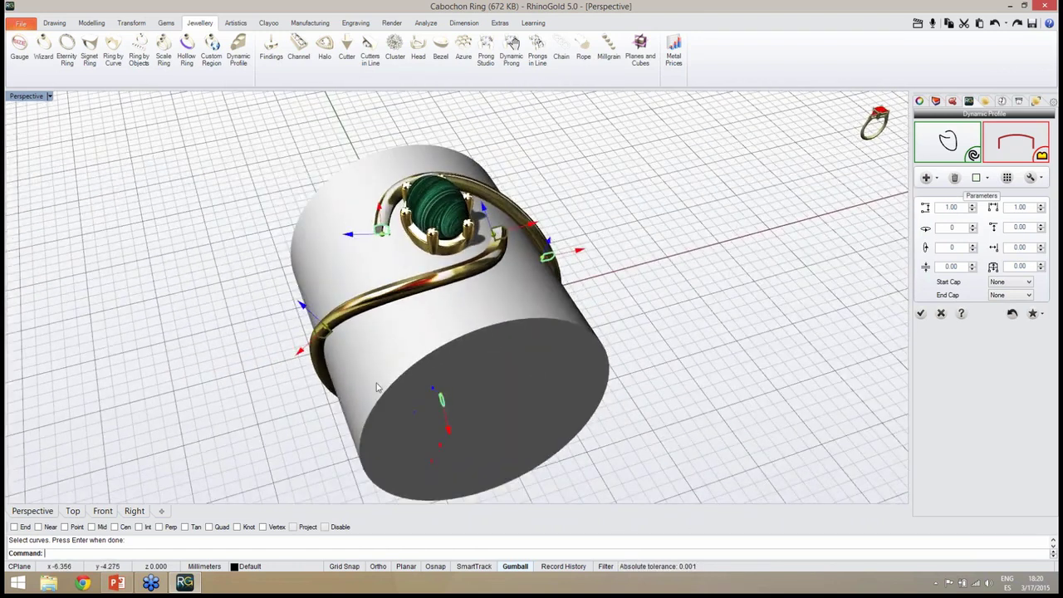
pyautogui.moveTo(377, 383); pyautogui.dragTo(444, 352, button='right')
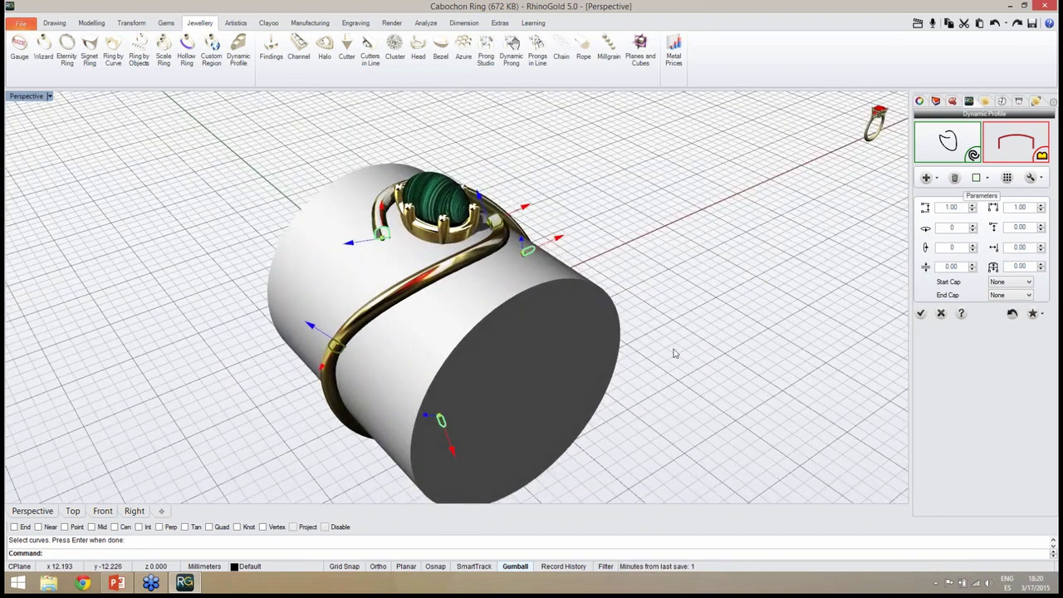
pyautogui.click(1041, 179)
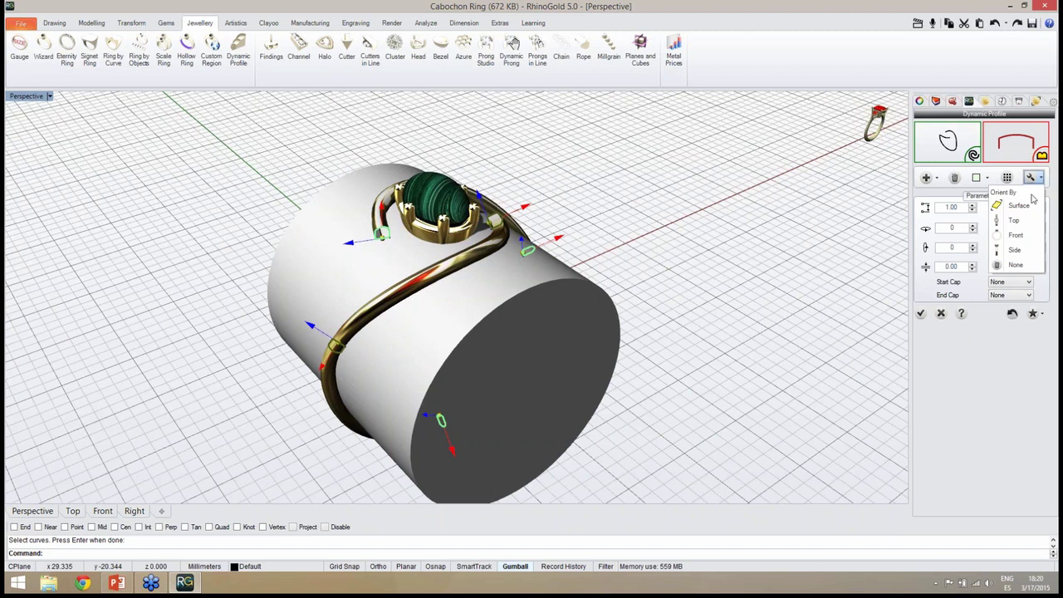
pyautogui.click(1014, 206)
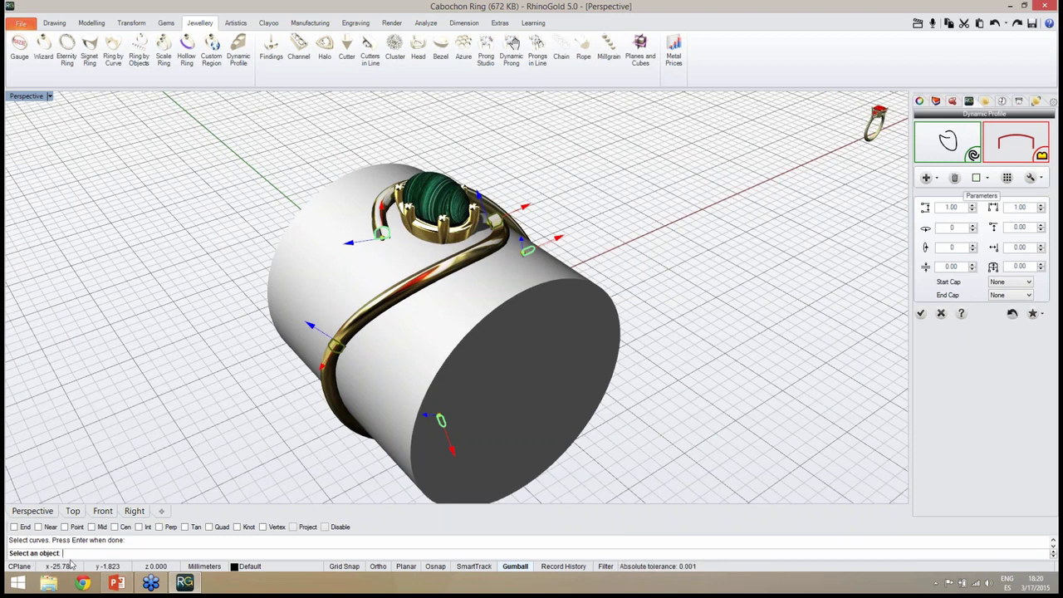
pyautogui.click(311, 266)
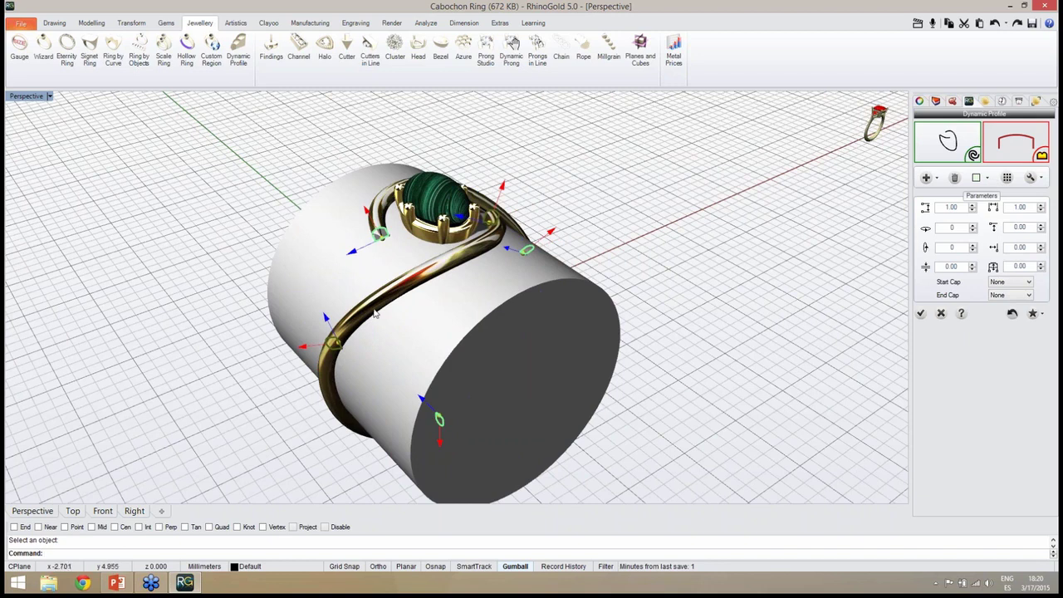
pyautogui.moveTo(376, 312); pyautogui.dragTo(560, 285, button='right')
pyautogui.scroll(3, 423, 300)
pyautogui.moveTo(731, 365); pyautogui.dragTo(494, 409, button='right')
pyautogui.moveTo(781, 366); pyautogui.dragTo(723, 352, button='right')
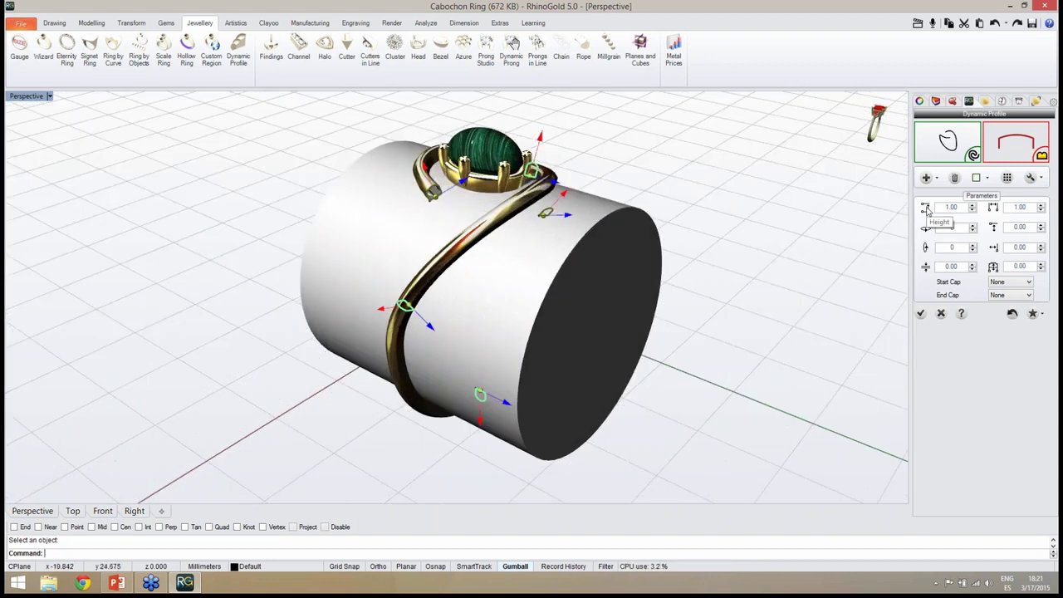
# Step: Set the height of the band's five profiles to 1.50
pyautogui.click(972, 206)
pyautogui.click(973, 207)
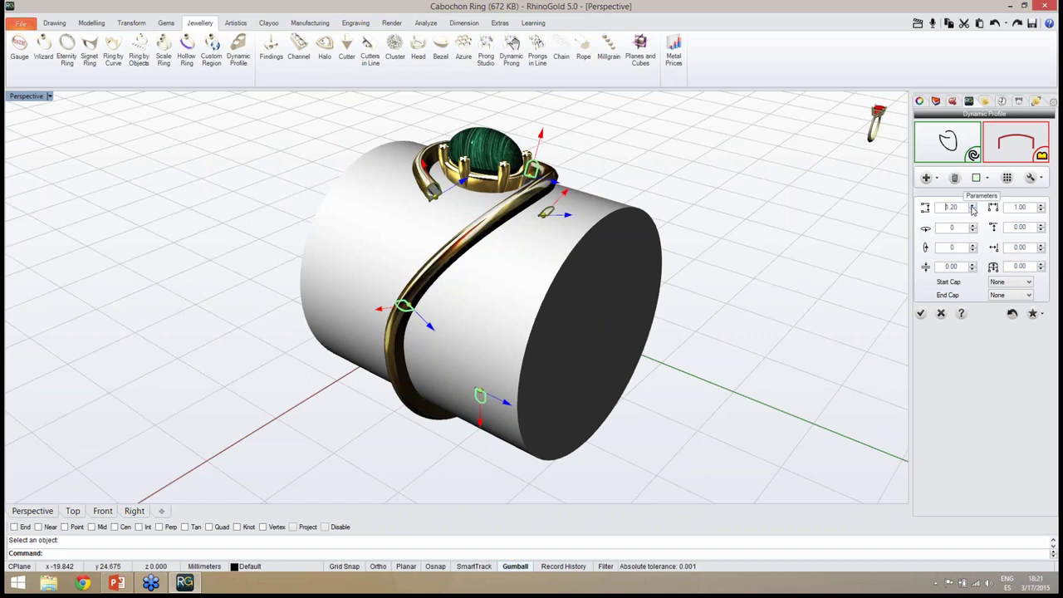
pyautogui.click(973, 207)
pyautogui.click(973, 207)
pyautogui.click(973, 207)
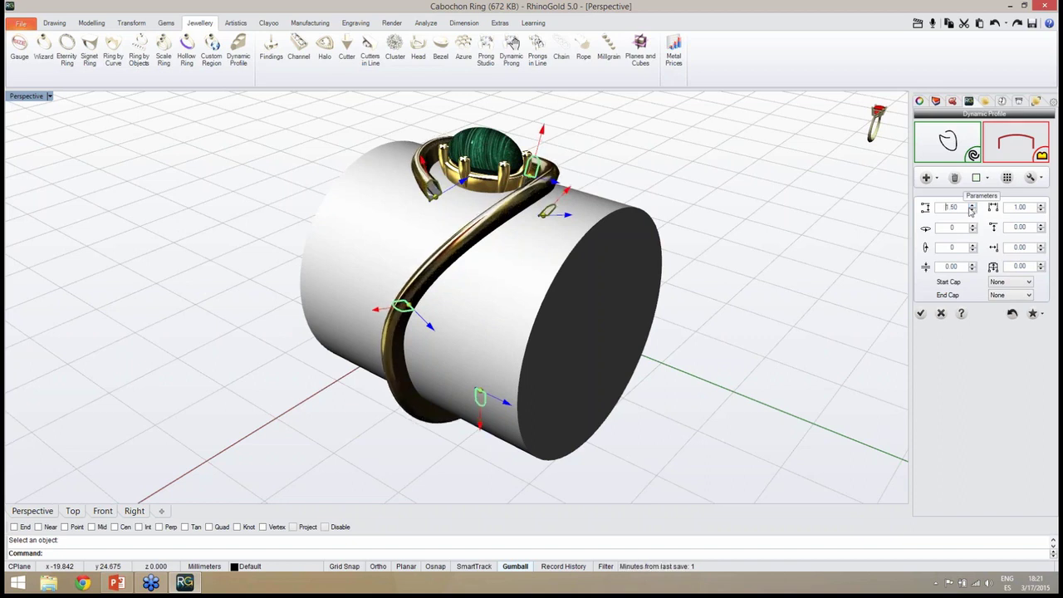
# Step: Set the width of the band's profiles to 2.00
pyautogui.moveTo(754, 290); pyautogui.dragTo(894, 277, button='right')
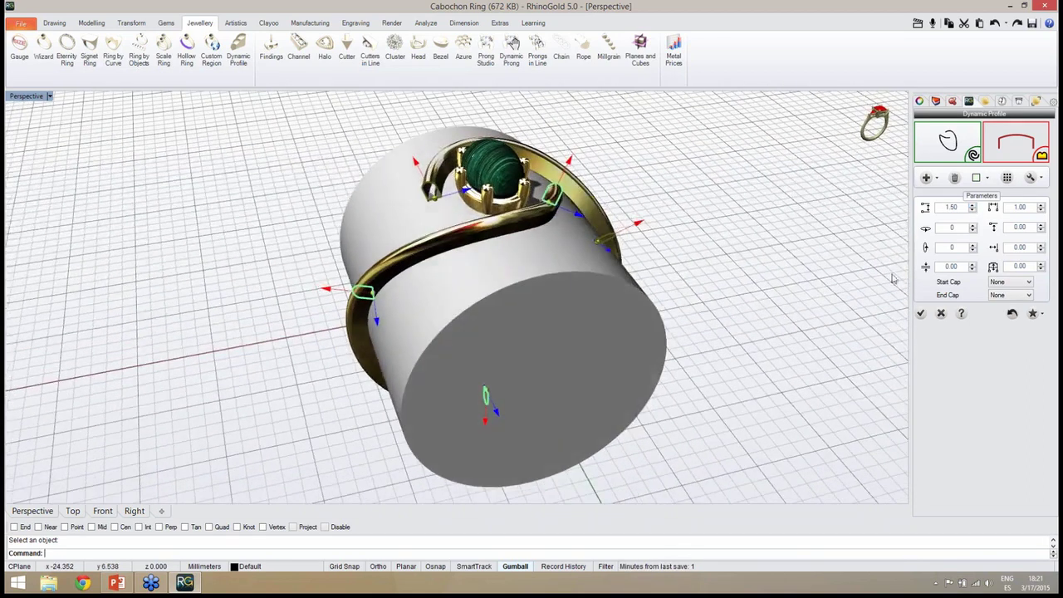
pyautogui.click(1041, 206)
pyautogui.click(1042, 206)
pyautogui.click(1042, 206)
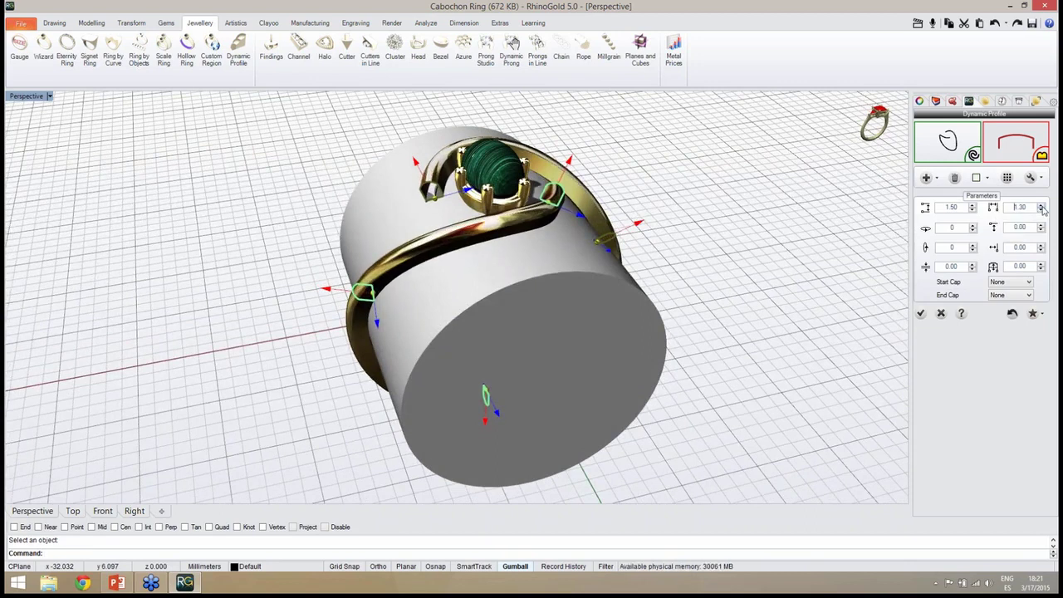
pyautogui.click(1042, 206)
pyautogui.click(1042, 206)
pyautogui.click(1041, 206)
pyautogui.click(1042, 205)
pyautogui.click(1041, 206)
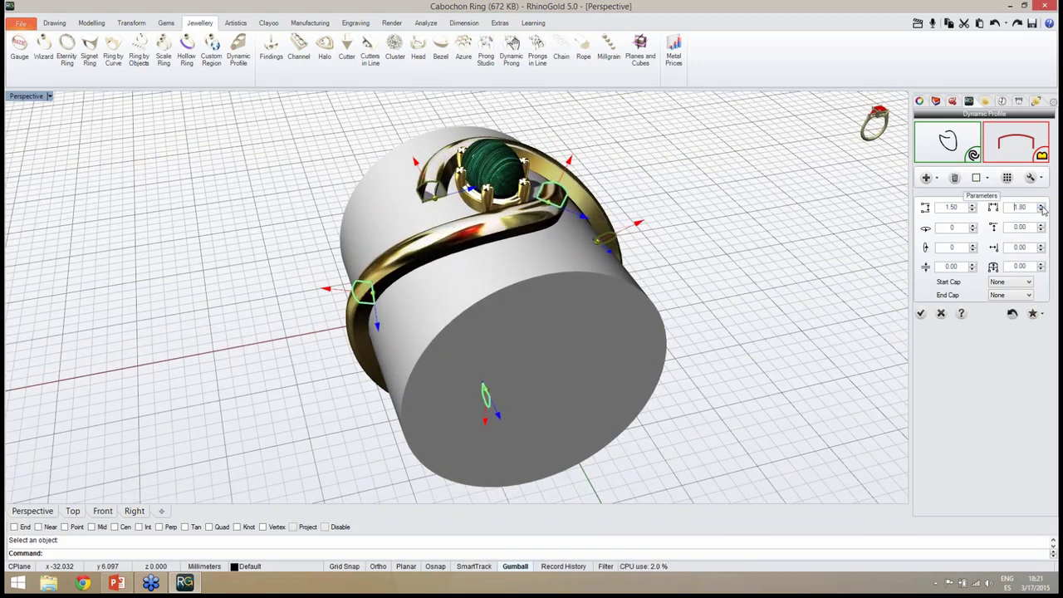
pyautogui.click(1042, 206)
pyautogui.click(1042, 206)
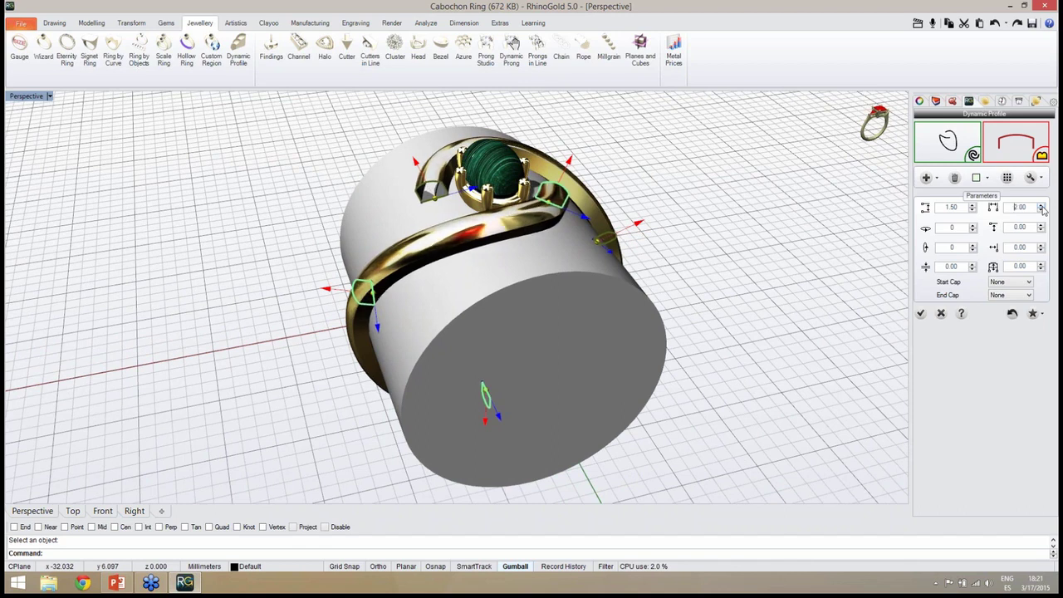
# Step: Check the underside of the band and increase the profile width to 2.50
pyautogui.moveTo(716, 360); pyautogui.dragTo(759, 192, button='right')
pyautogui.scroll(2, 698, 327)
pyautogui.moveTo(697, 327)
pyautogui.mouseDown(button='right')
pyautogui.moveTo(695, 292)
pyautogui.moveTo(683, 407)
pyautogui.moveTo(646, 387)
pyautogui.moveTo(697, 334)
pyautogui.mouseUp(button='right')
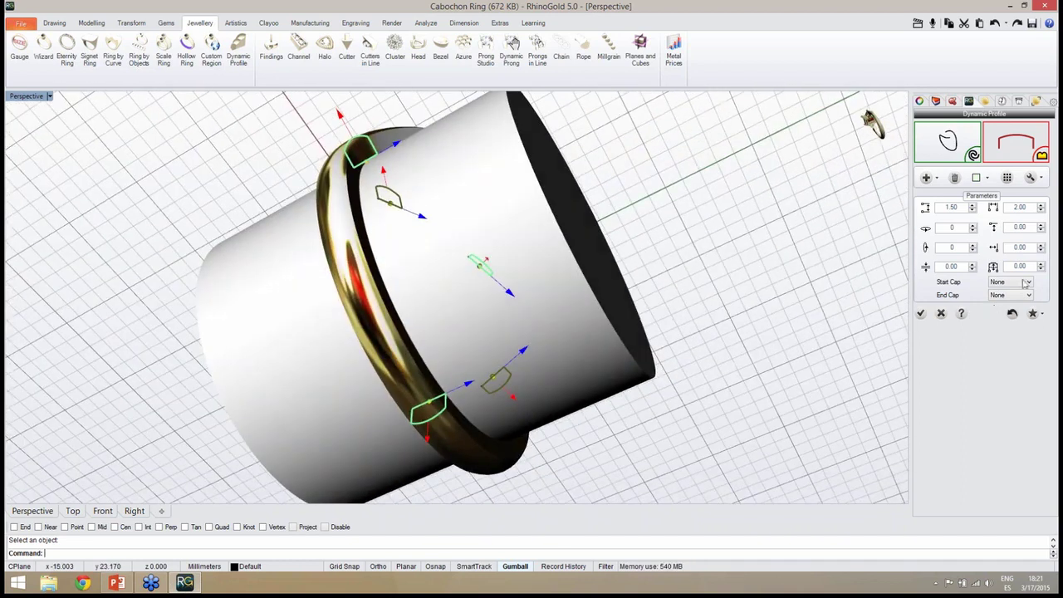
pyautogui.click(1040, 204)
pyautogui.click(1040, 204)
pyautogui.click(1041, 204)
pyautogui.click(1040, 204)
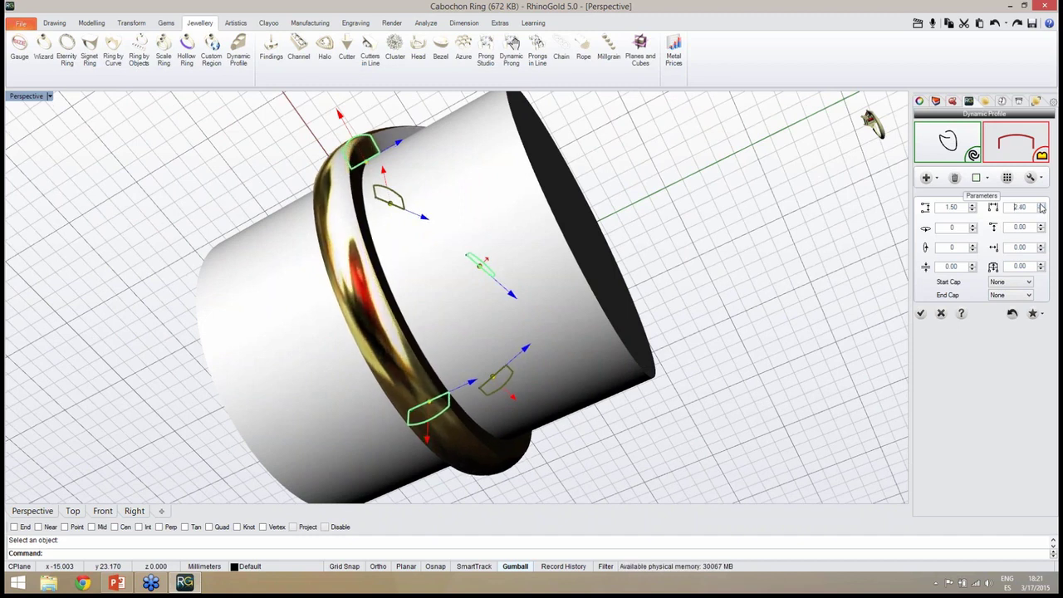
pyautogui.click(1040, 204)
# Step: Examine the widened band from all sides, including how its open ends and inner face sit on the finger cylinder
pyautogui.moveTo(675, 280); pyautogui.dragTo(545, 240, button='right')
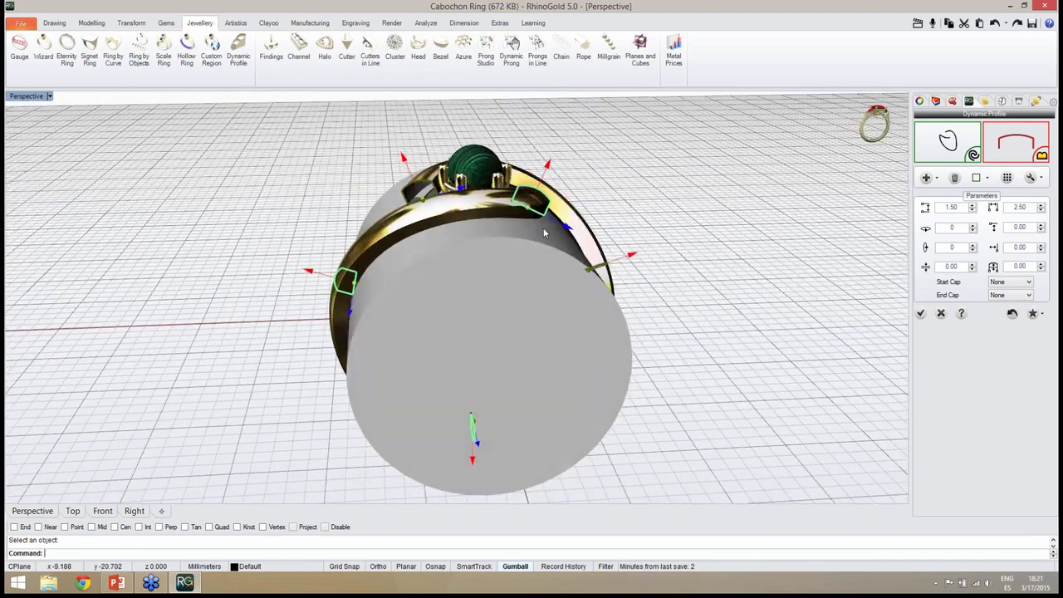
pyautogui.moveTo(640, 224); pyautogui.dragTo(609, 266, button='right')
pyautogui.scroll(2, 615, 326)
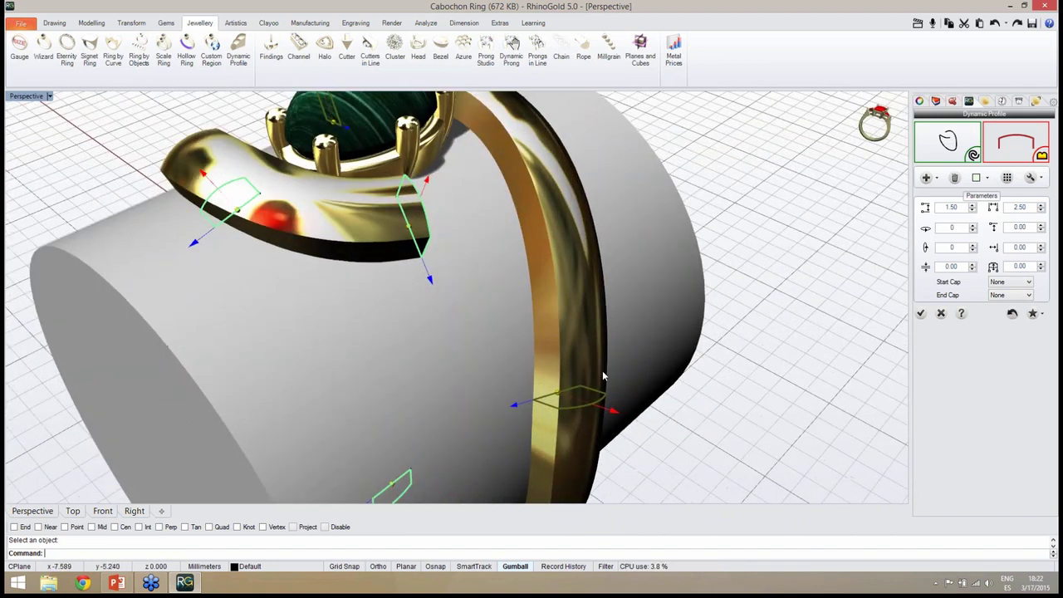
pyautogui.moveTo(632, 340)
pyautogui.mouseDown(button='right')
pyautogui.moveTo(634, 358)
pyautogui.moveTo(611, 348)
pyautogui.moveTo(636, 334)
pyautogui.mouseUp(button='right')
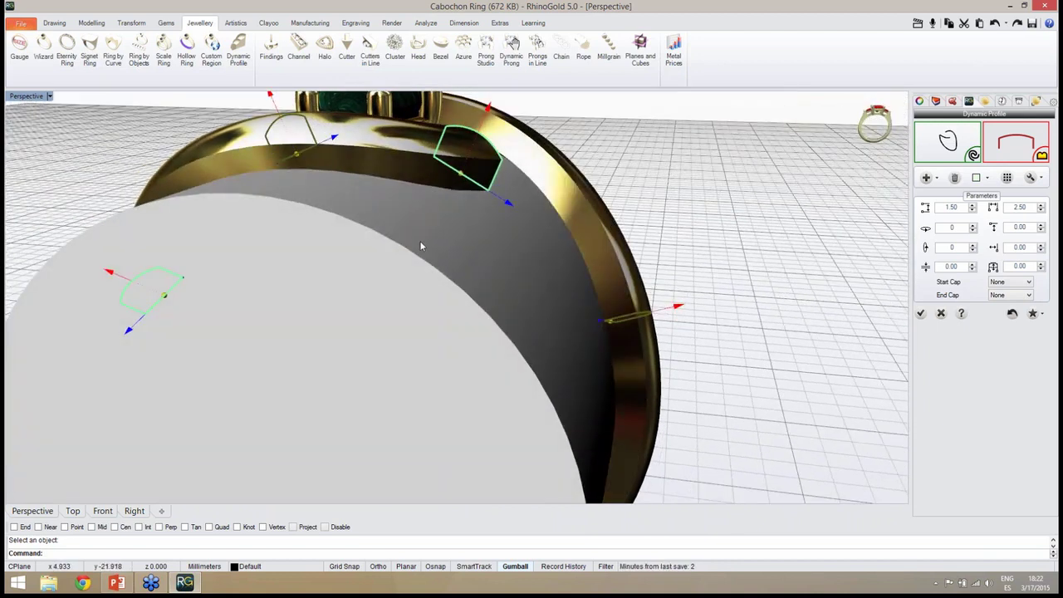
pyautogui.moveTo(419, 240); pyautogui.dragTo(378, 283, button='right')
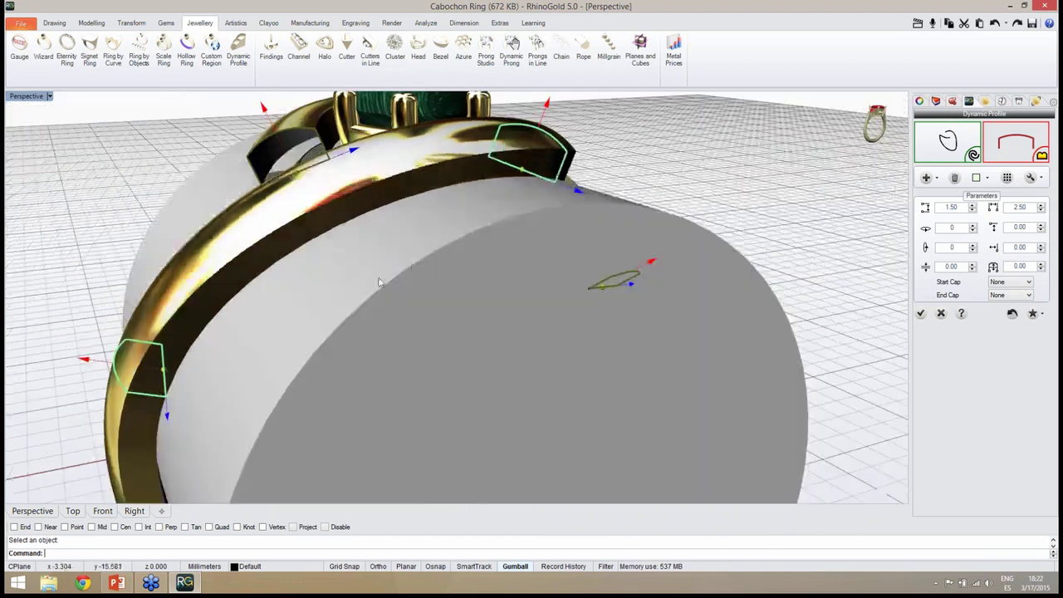
pyautogui.scroll(-6, 412, 265)
pyautogui.moveTo(357, 334); pyautogui.dragTo(376, 353, button='right')
pyautogui.scroll(2, 341, 327)
pyautogui.scroll(8, 377, 196)
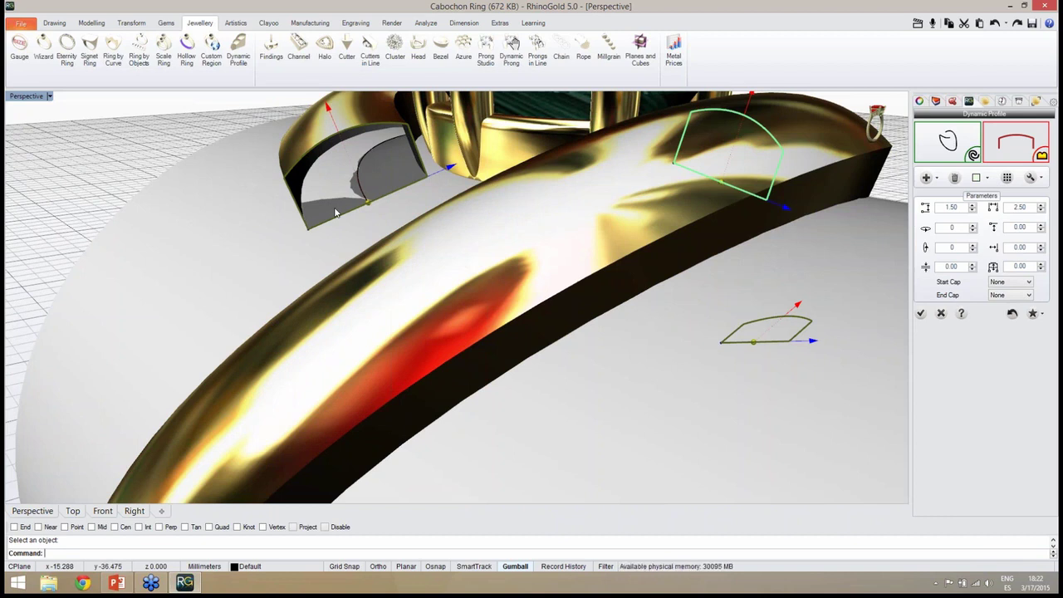
pyautogui.scroll(-8, 340, 233)
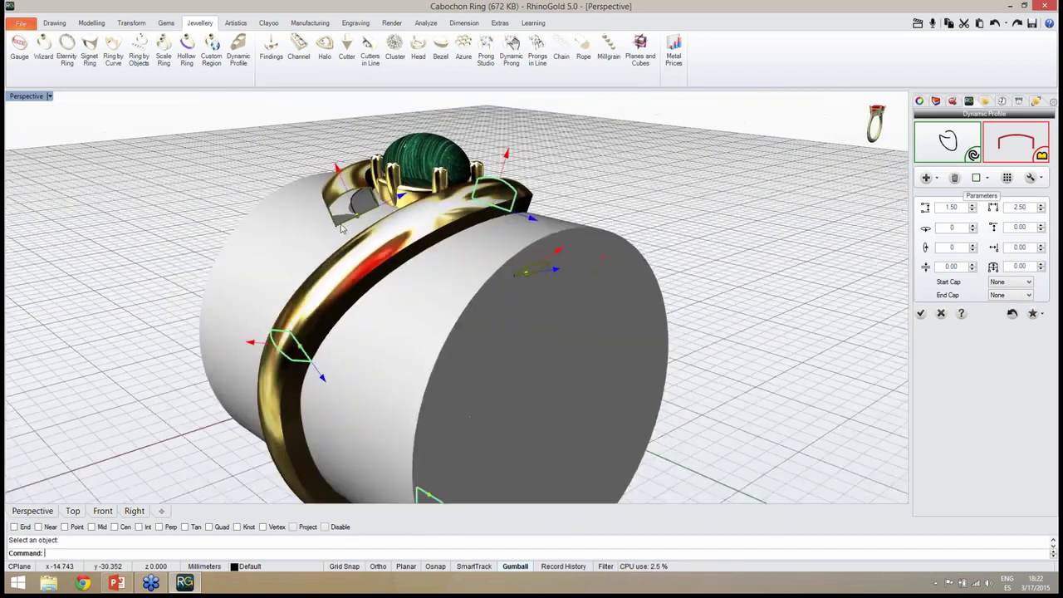
pyautogui.moveTo(575, 247); pyautogui.dragTo(582, 277, button='right')
pyautogui.scroll(-3, 510, 358)
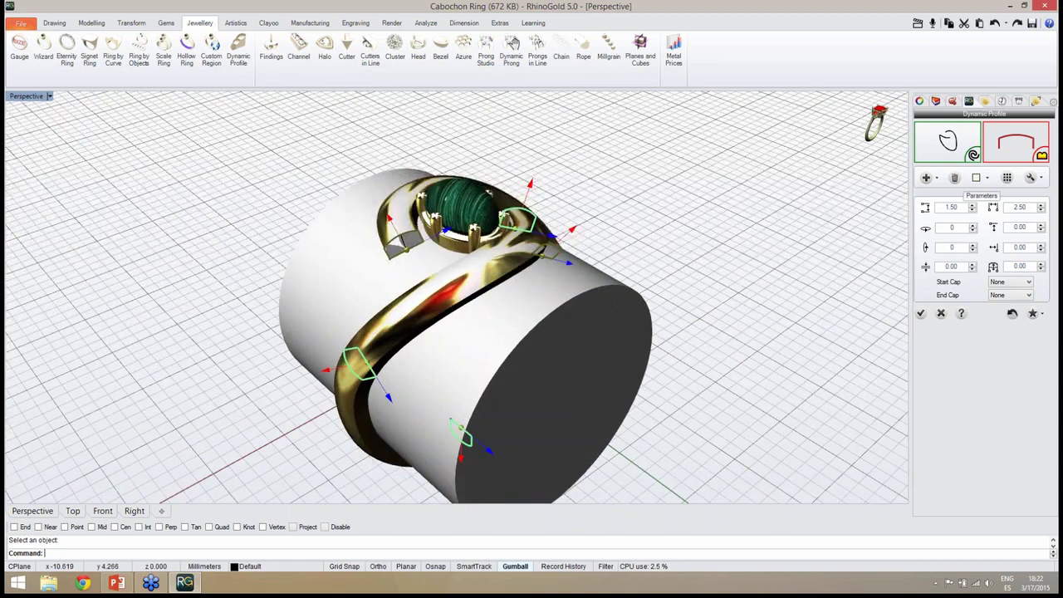
pyautogui.scroll(3, 510, 358)
pyautogui.moveTo(510, 356); pyautogui.dragTo(508, 336, button='right')
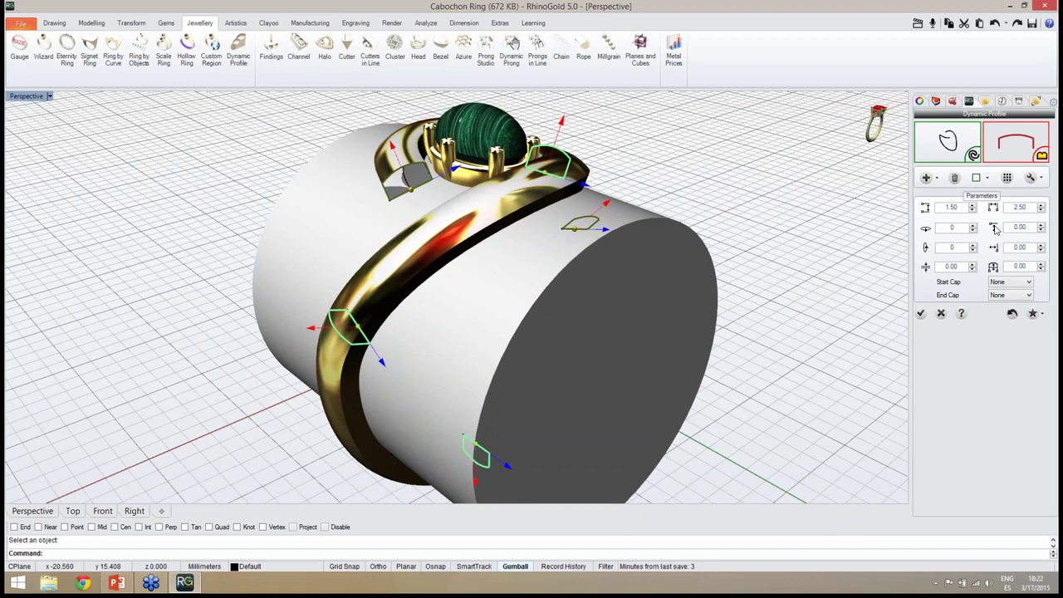
# Step: Set the vertical offset of the band's profiles to -0.20 relative to the ring curve
pyautogui.click(1041, 228)
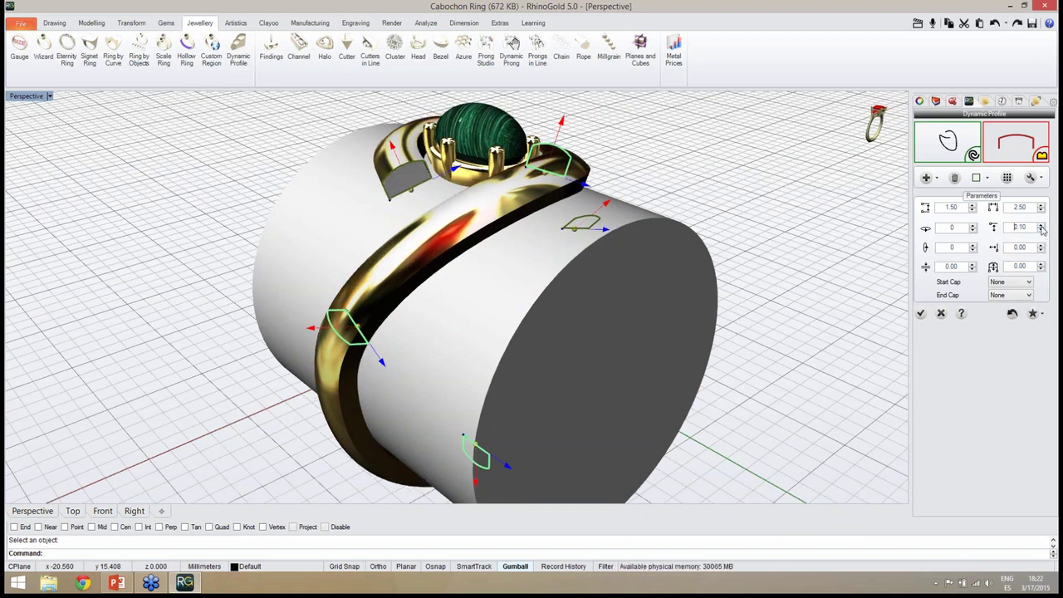
pyautogui.click(1041, 232)
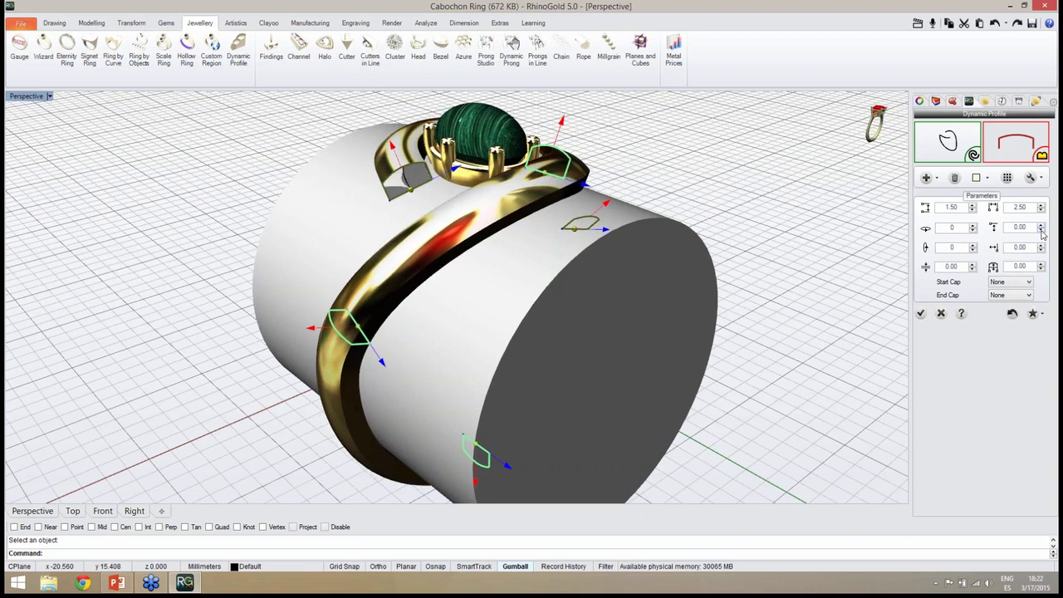
pyautogui.click(1042, 231)
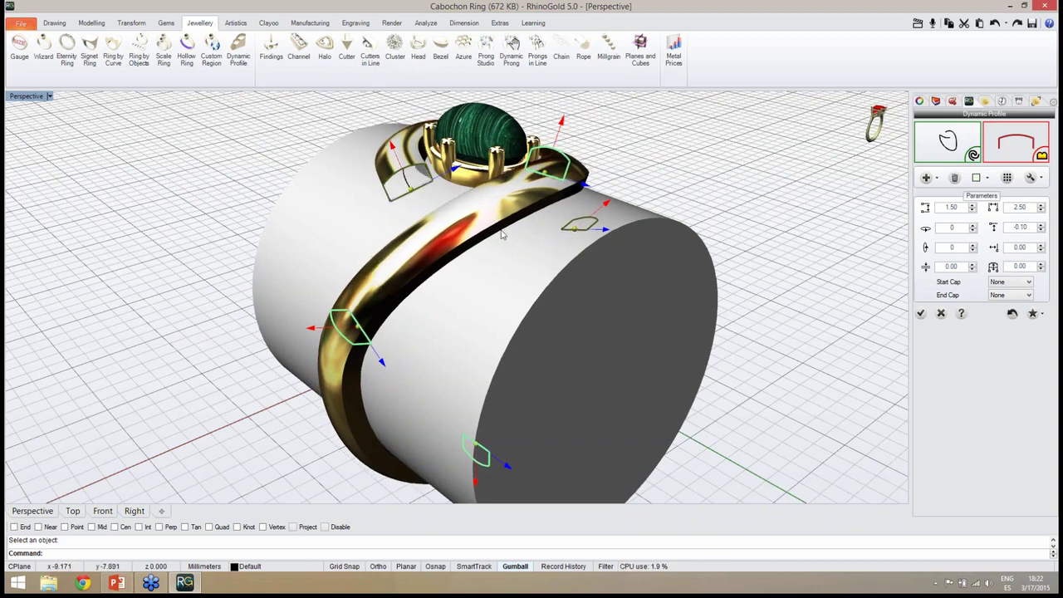
pyautogui.click(1041, 231)
# Step: Inspect the lowered profiles against the finger cylinder and the head in the front and perspective views
pyautogui.moveTo(731, 320); pyautogui.dragTo(556, 315, button='right')
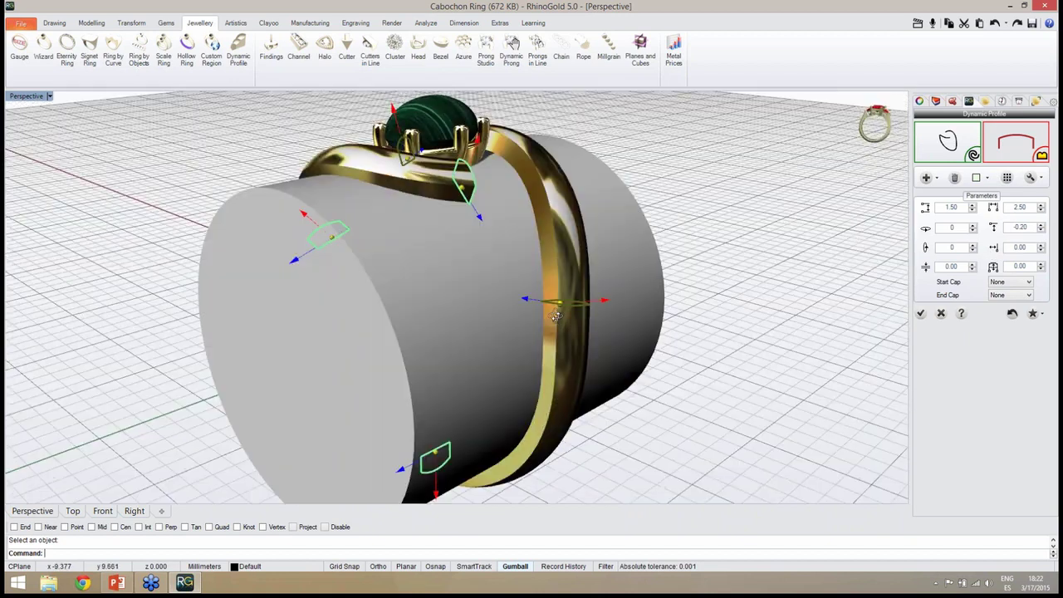
pyautogui.click(112, 510)
pyautogui.scroll(5, 368, 305)
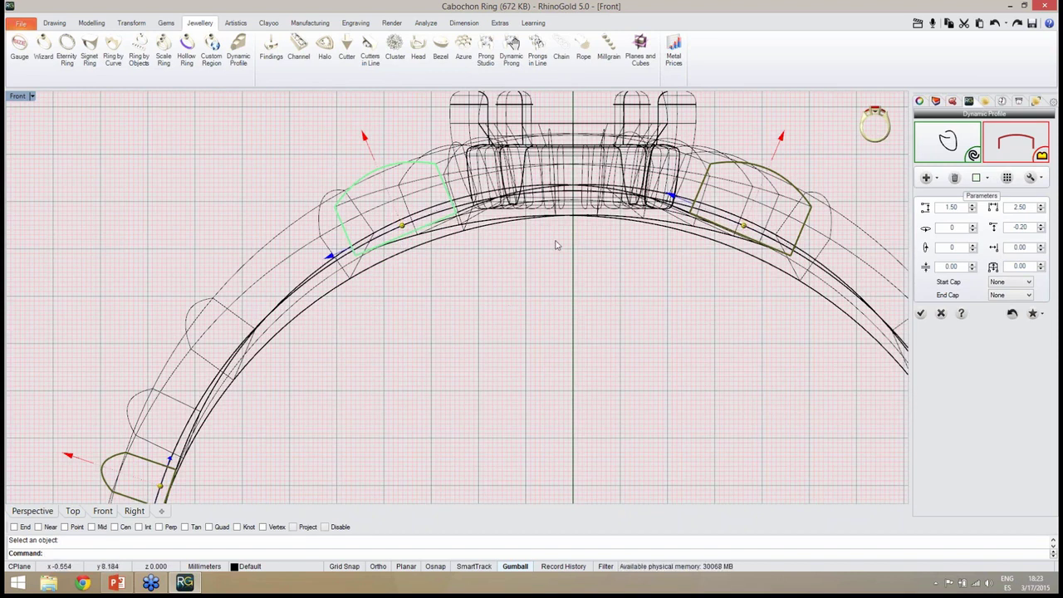
pyautogui.click(32, 511)
pyautogui.moveTo(390, 382); pyautogui.dragTo(585, 343, button='right')
pyautogui.scroll(-2, 491, 320)
pyautogui.scroll(4, 515, 336)
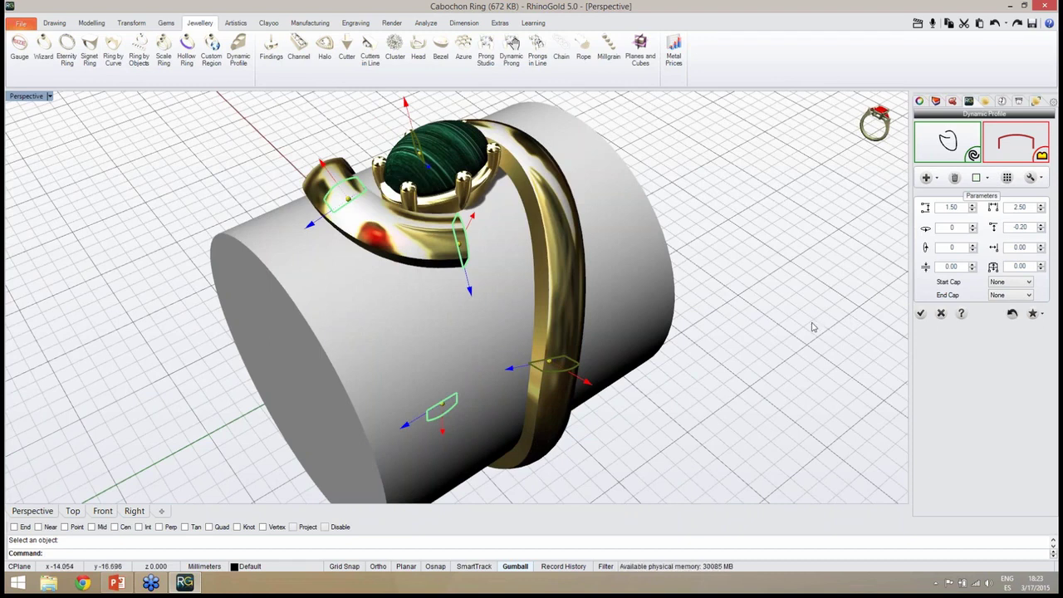
pyautogui.moveTo(814, 327); pyautogui.dragTo(793, 325, button='right')
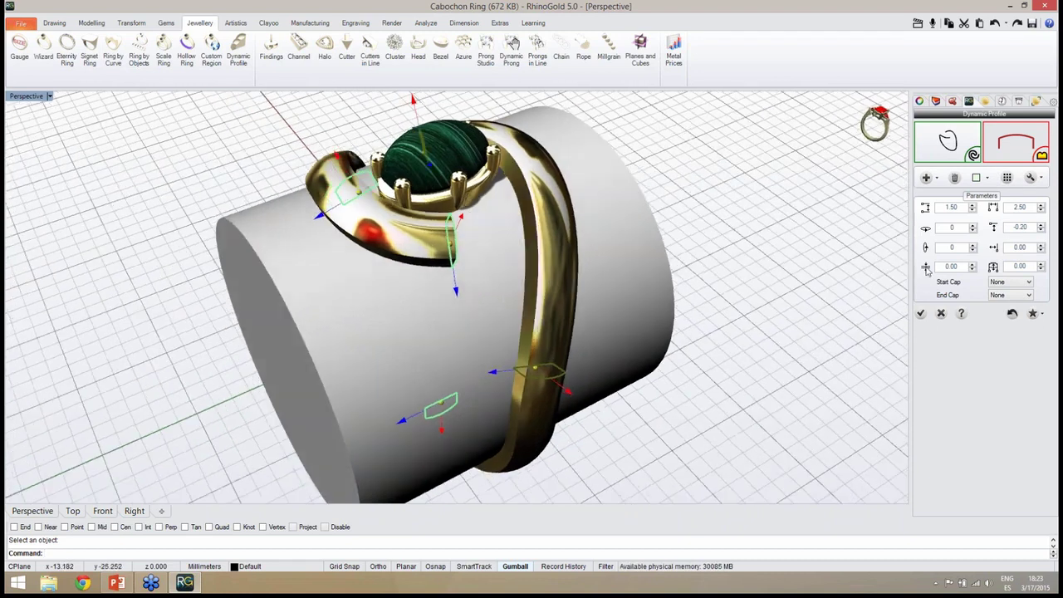
# Step: Try a profile height of 1.70 on the band, and return it to 1.50
pyautogui.click(972, 209)
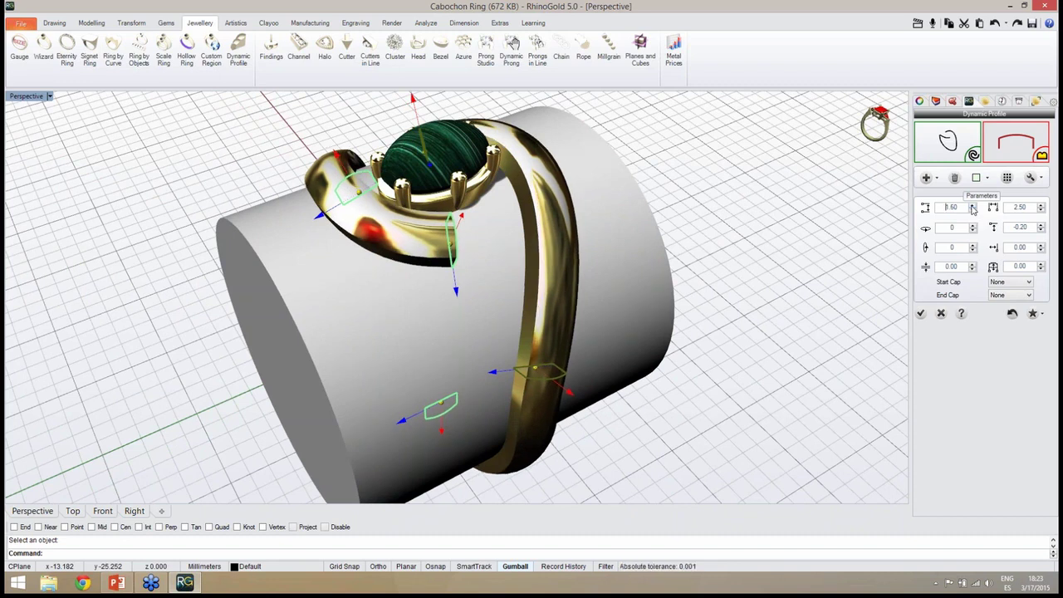
pyautogui.click(972, 207)
pyautogui.moveTo(731, 337); pyautogui.dragTo(784, 314, button='right')
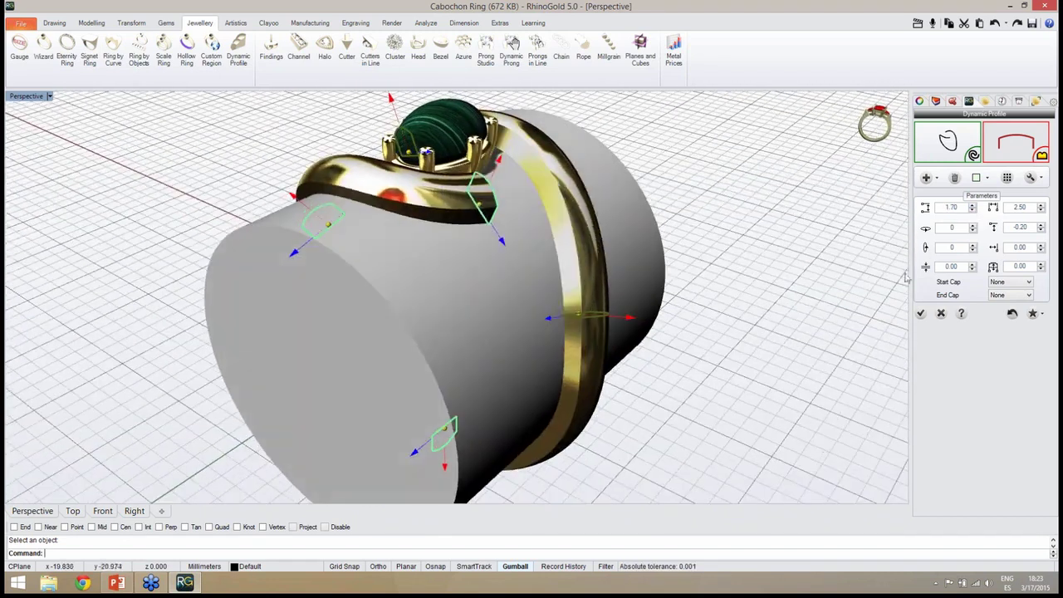
pyautogui.click(973, 210)
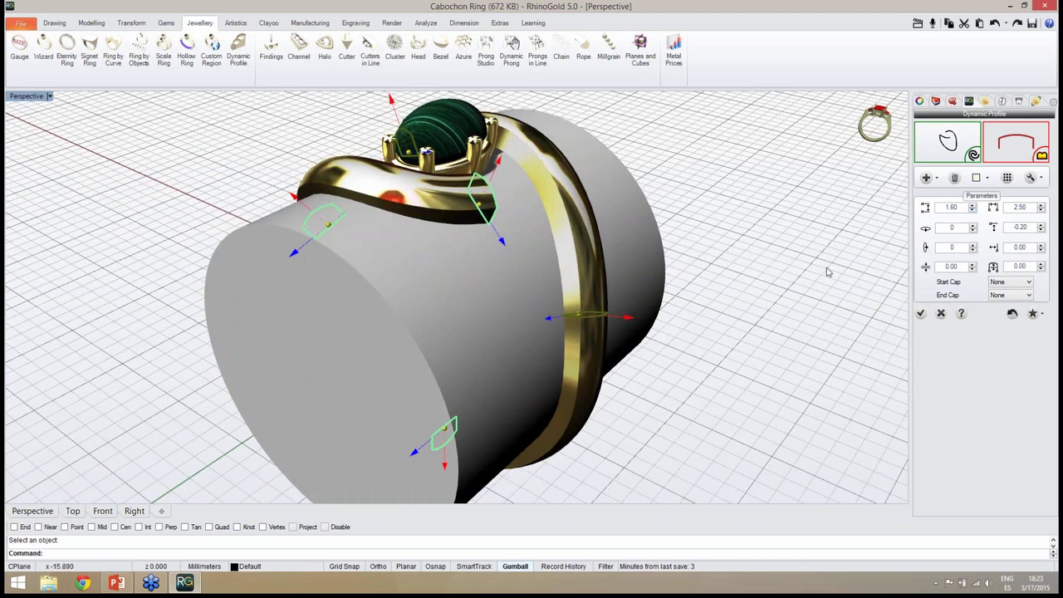
pyautogui.click(973, 210)
# Step: Inspect the band's underside, its diagonal shank and the way it wraps around the finger cylinder
pyautogui.moveTo(766, 356); pyautogui.dragTo(490, 430, button='right')
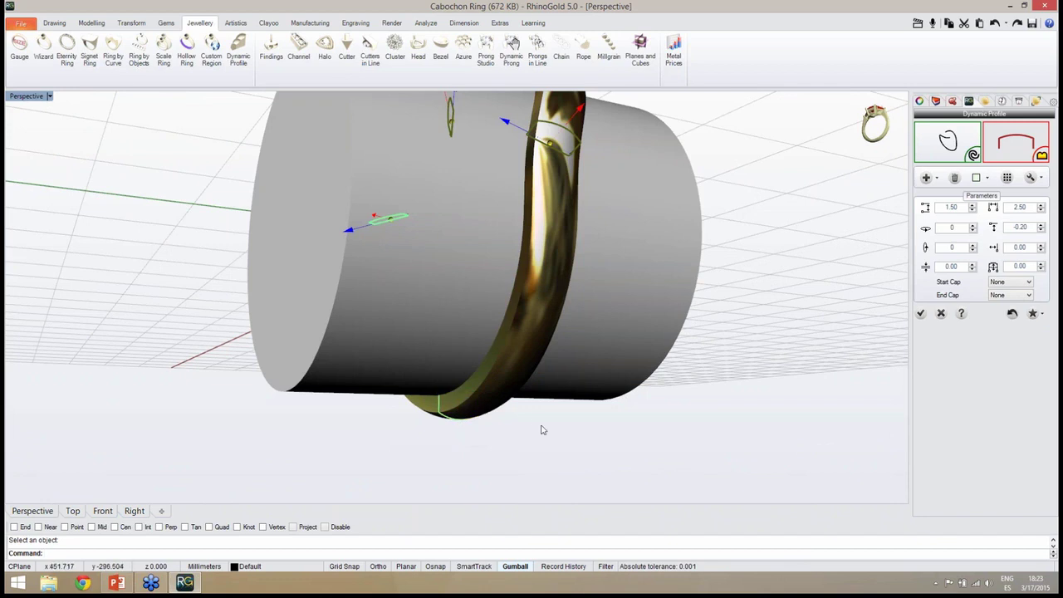
pyautogui.moveTo(543, 429); pyautogui.dragTo(500, 403, button='right')
pyautogui.scroll(3, 501, 407)
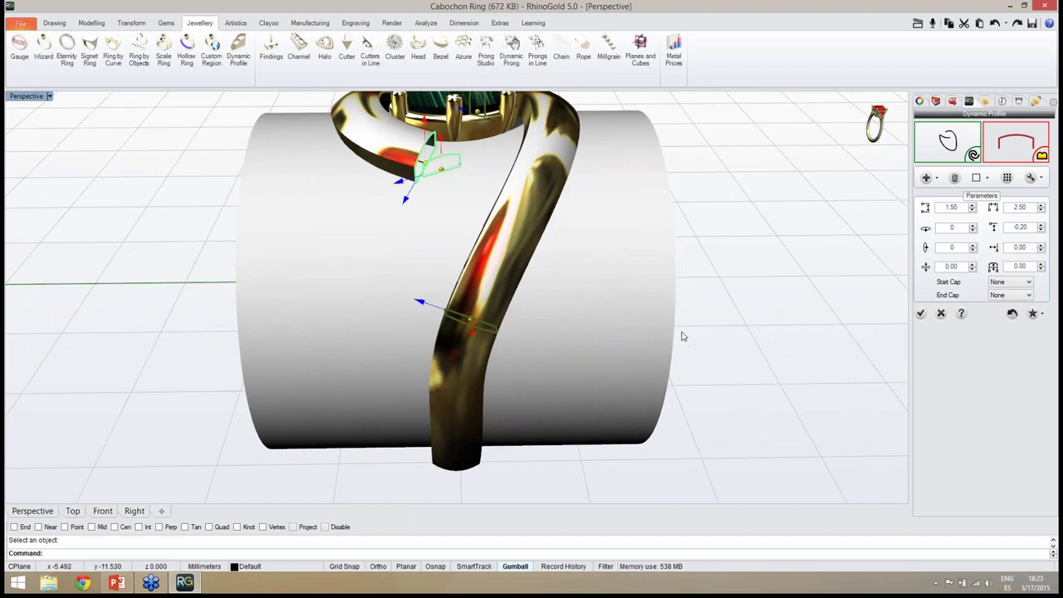
pyautogui.moveTo(681, 319); pyautogui.dragTo(657, 385, button='right')
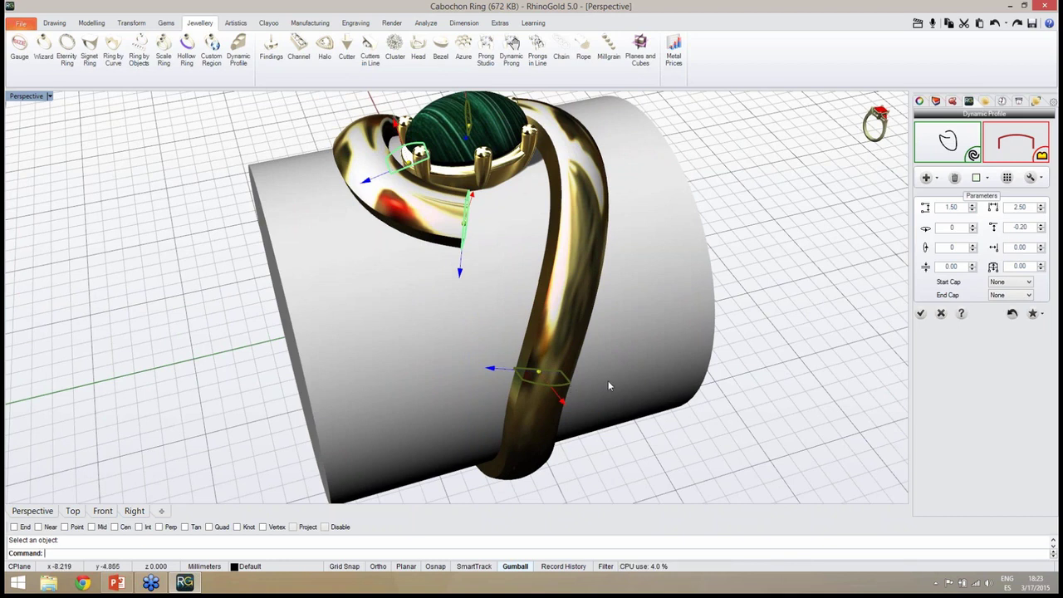
pyautogui.moveTo(608, 380); pyautogui.dragTo(564, 373, button='right')
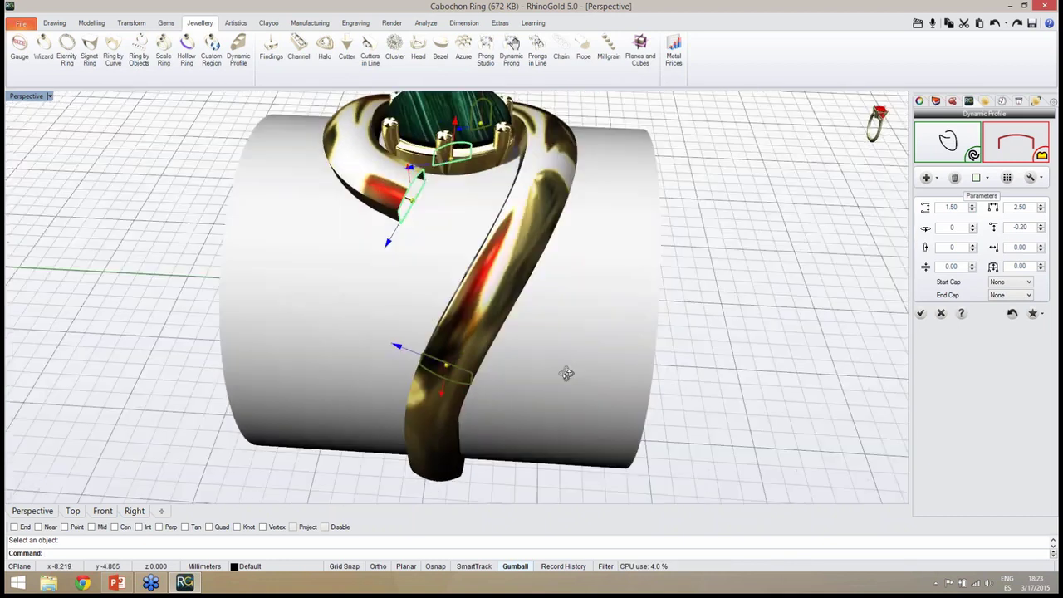
pyautogui.click(478, 391)
pyautogui.moveTo(422, 383); pyautogui.dragTo(197, 415, button='right')
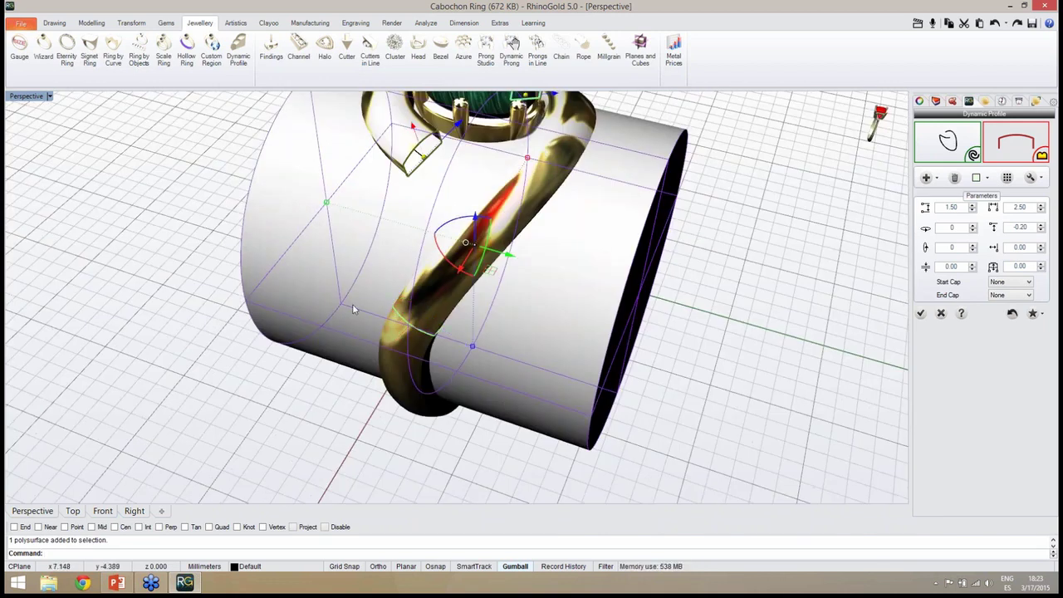
pyautogui.click(339, 389)
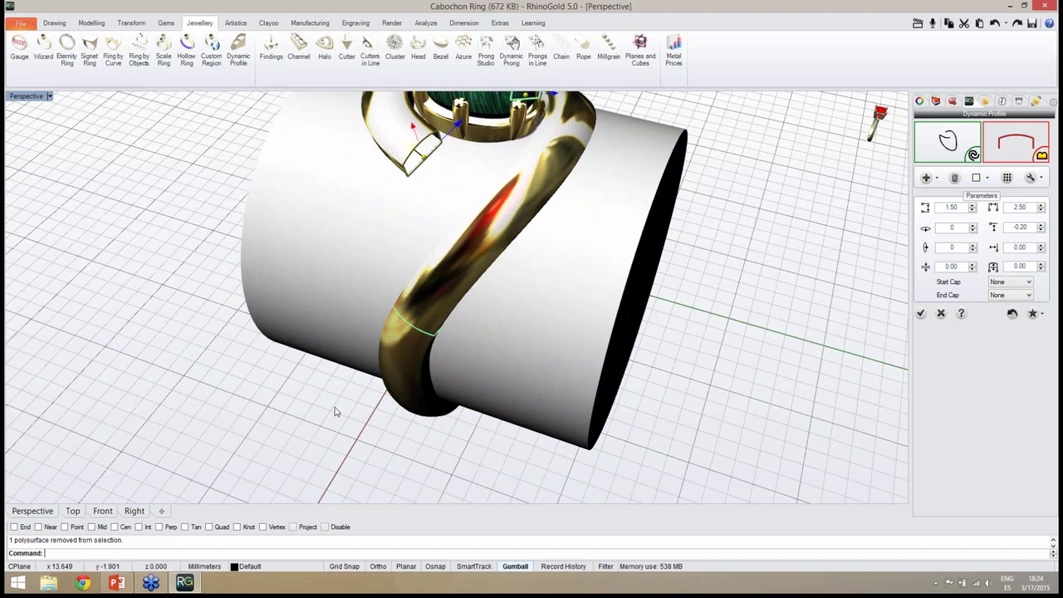
# Step: Set the width of the profiles at the band's two open ends beside the head to 3.40 mm
pyautogui.moveTo(336, 411); pyautogui.dragTo(471, 392, button='right')
pyautogui.scroll(5, 386, 250)
pyautogui.moveTo(399, 271); pyautogui.dragTo(470, 329, button='right')
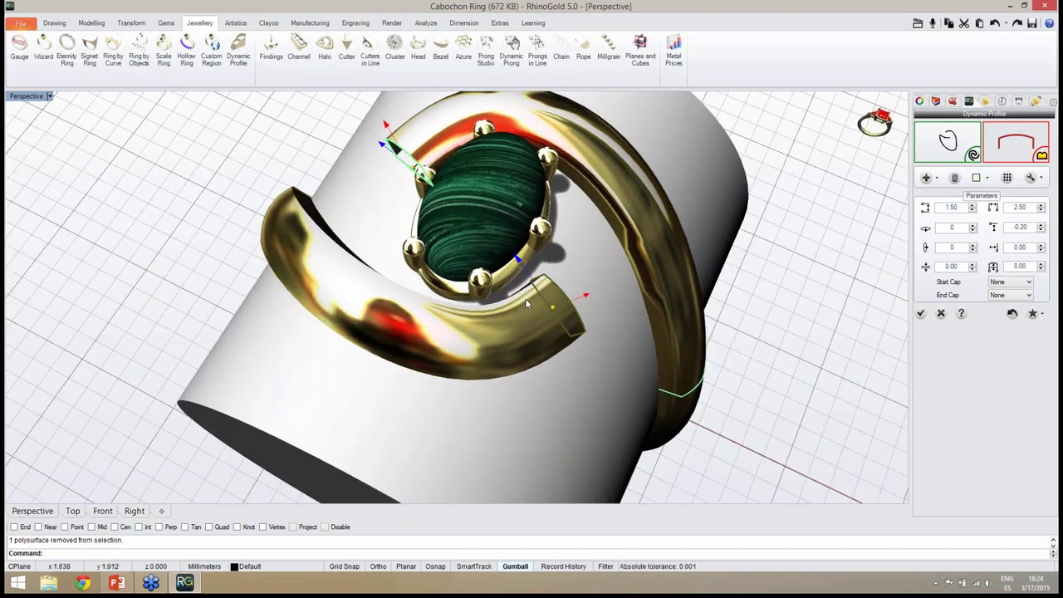
pyautogui.moveTo(517, 320); pyautogui.dragTo(790, 317, button='right')
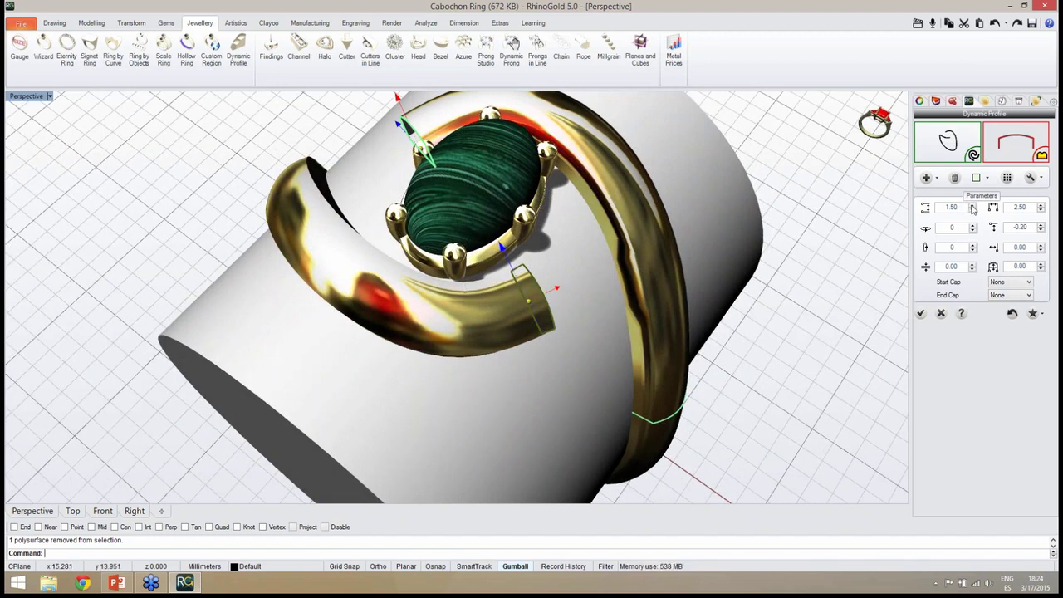
pyautogui.click(1043, 207)
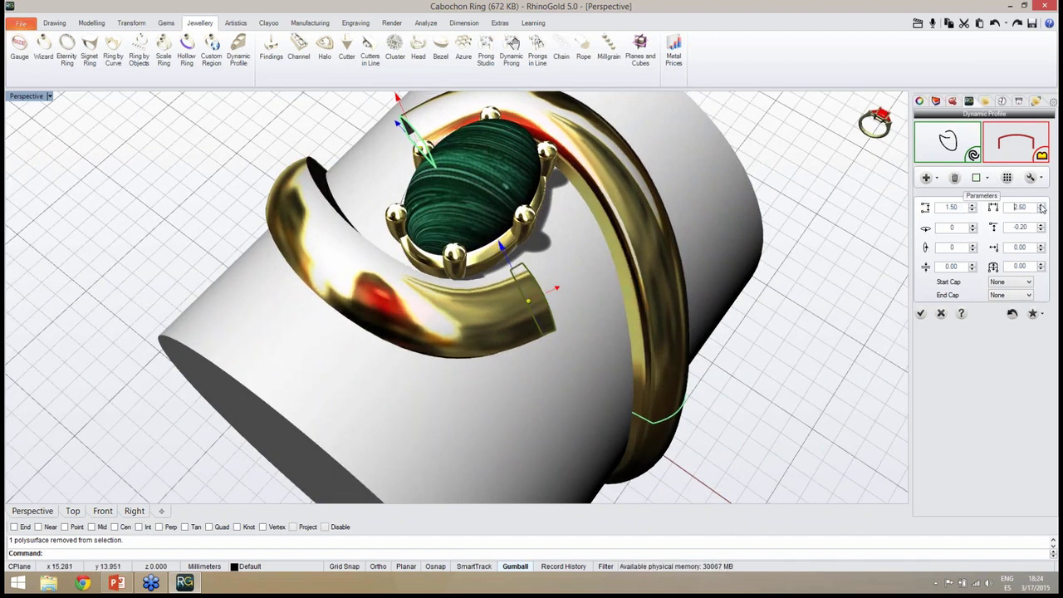
pyautogui.click(1042, 206)
pyautogui.click(1042, 206)
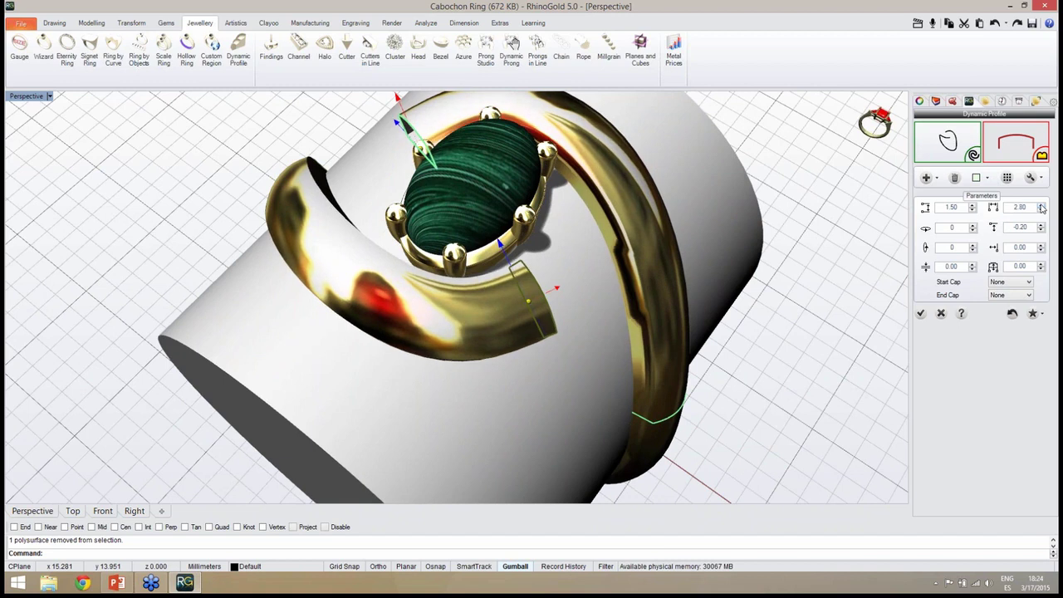
pyautogui.click(1043, 206)
pyautogui.click(1042, 206)
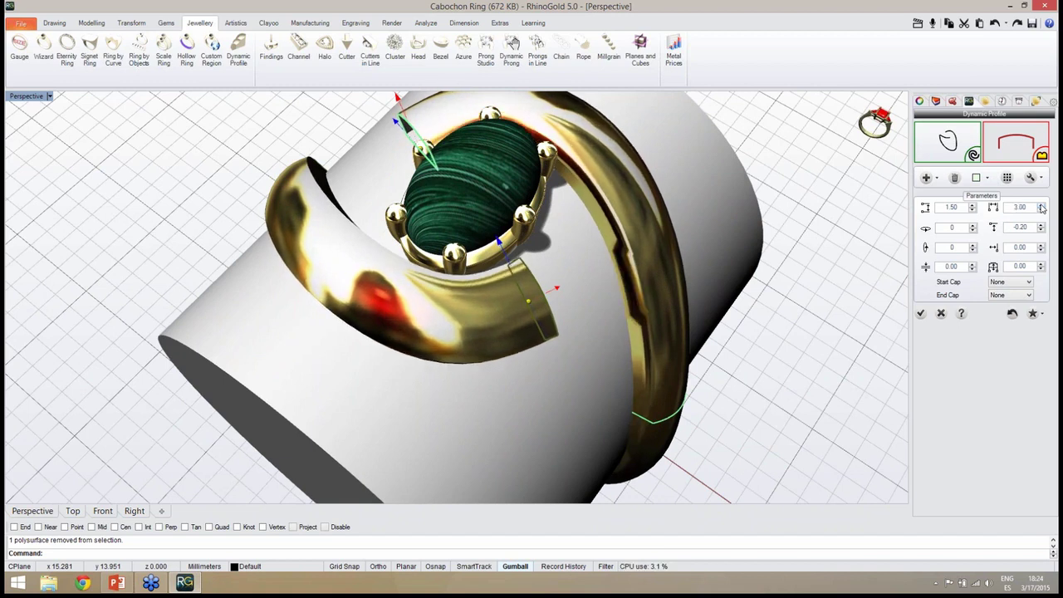
pyautogui.click(1042, 207)
pyautogui.moveTo(527, 345); pyautogui.dragTo(532, 276, button='right')
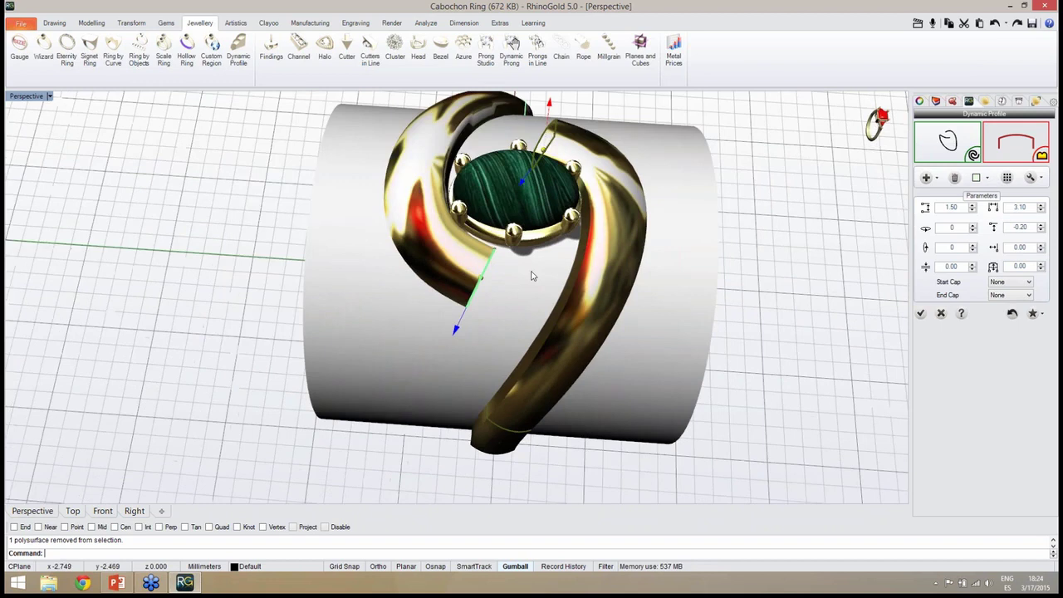
pyautogui.scroll(6, 482, 208)
pyautogui.moveTo(469, 216); pyautogui.dragTo(505, 221, button='right')
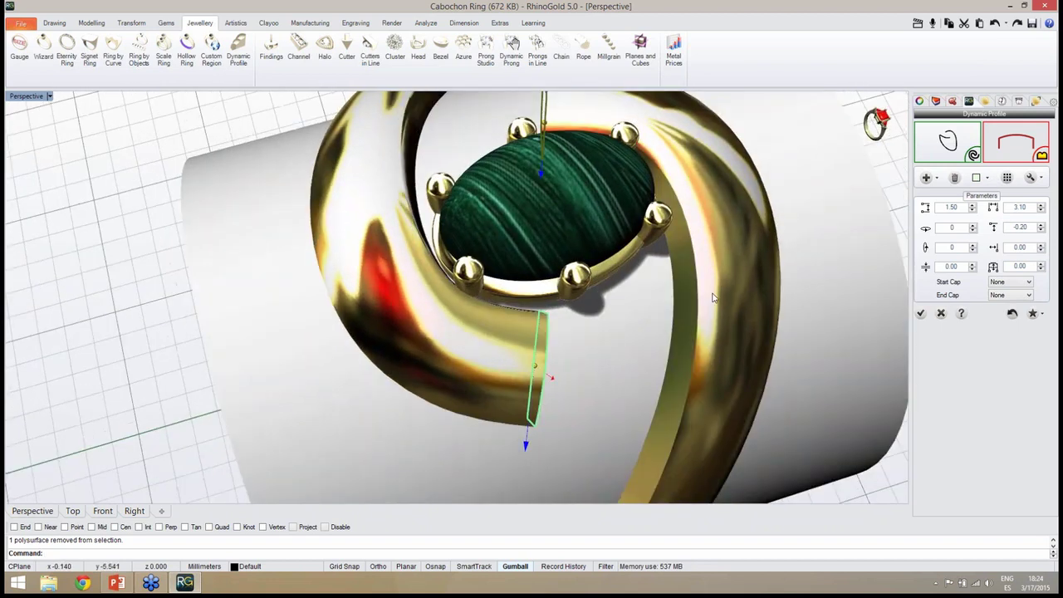
pyautogui.click(1041, 206)
pyautogui.click(1041, 206)
pyautogui.click(1041, 207)
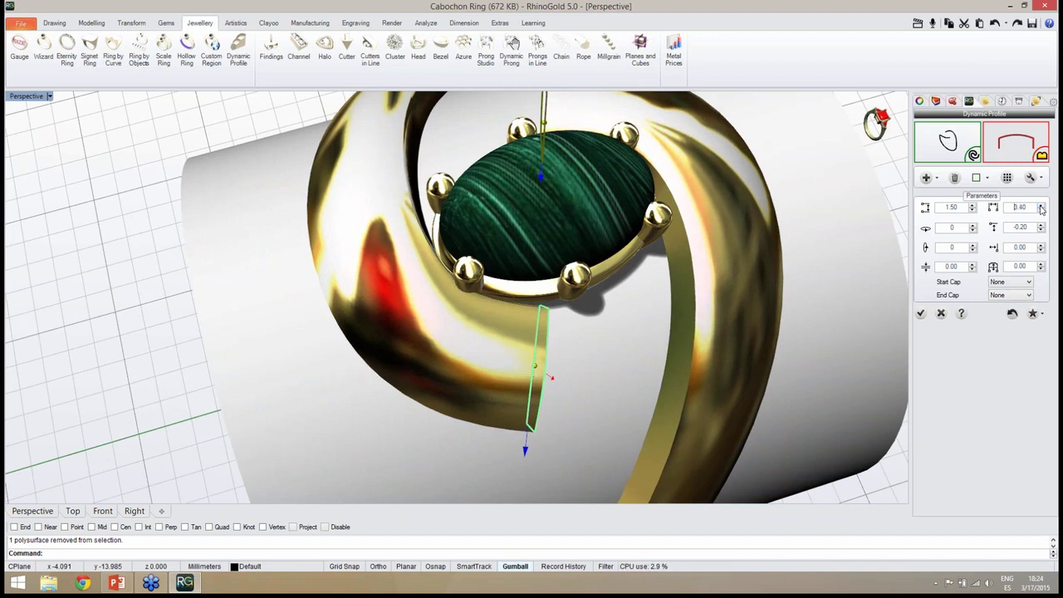
# Step: Inspect how the widened band ends wrap around the cabochon head and finger cylinder
pyautogui.moveTo(725, 325); pyautogui.dragTo(529, 260, button='right')
pyautogui.scroll(-5, 656, 314)
pyautogui.scroll(3, 531, 347)
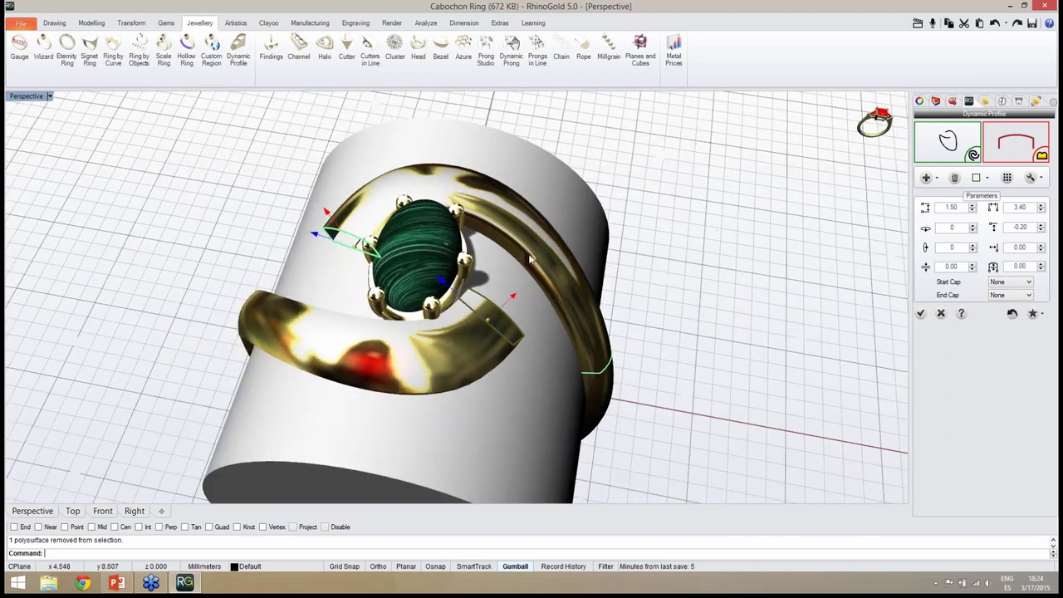
pyautogui.moveTo(557, 311); pyautogui.dragTo(559, 270, button='right')
pyautogui.scroll(-4, 559, 270)
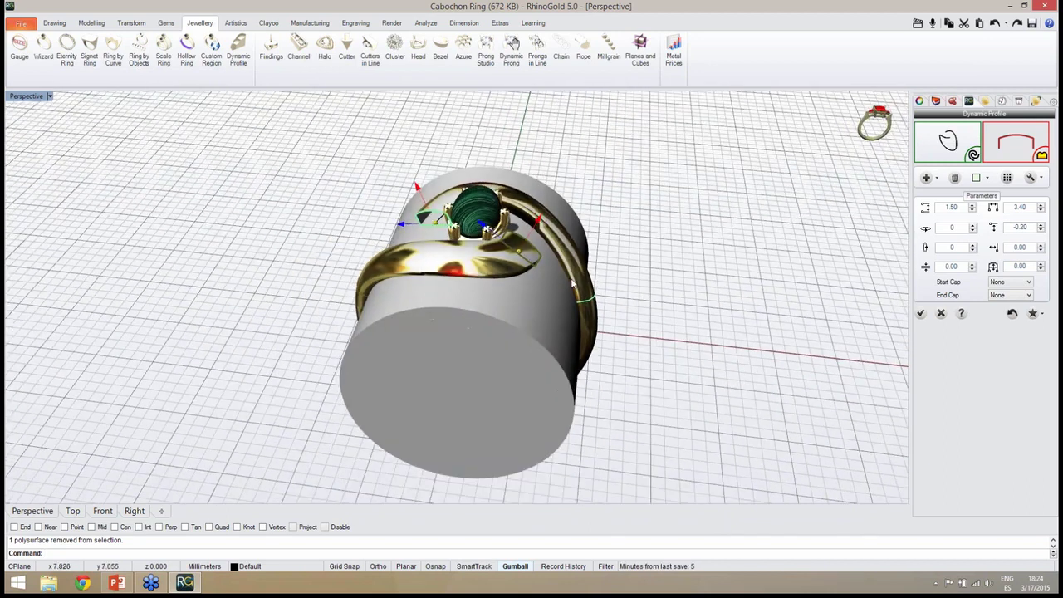
pyautogui.moveTo(639, 268); pyautogui.dragTo(640, 274, button='right')
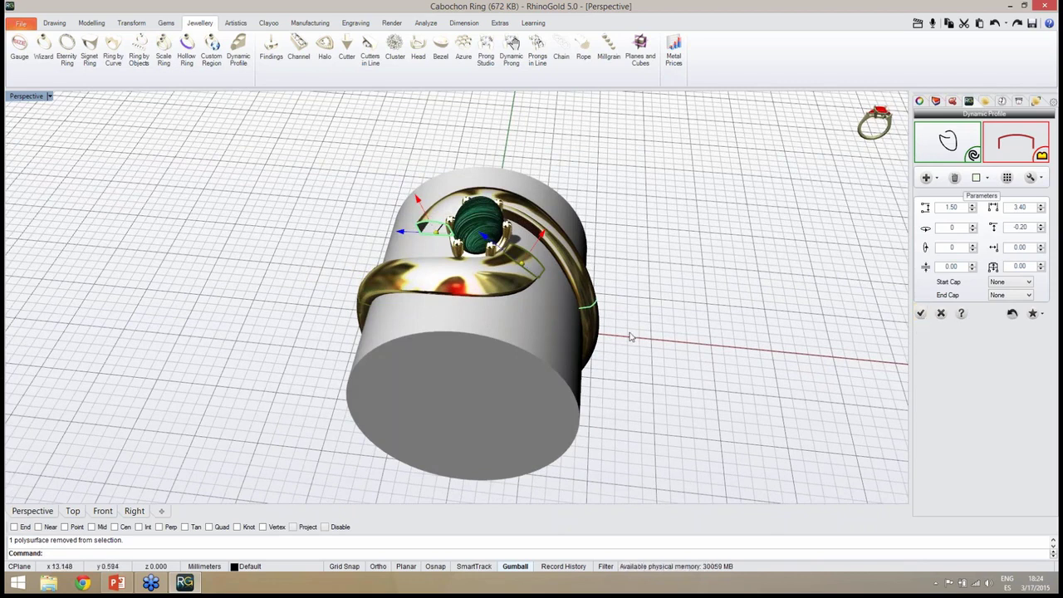
pyautogui.moveTo(628, 335); pyautogui.dragTo(648, 338, button='right')
pyautogui.scroll(2, 454, 289)
pyautogui.scroll(1, 454, 289)
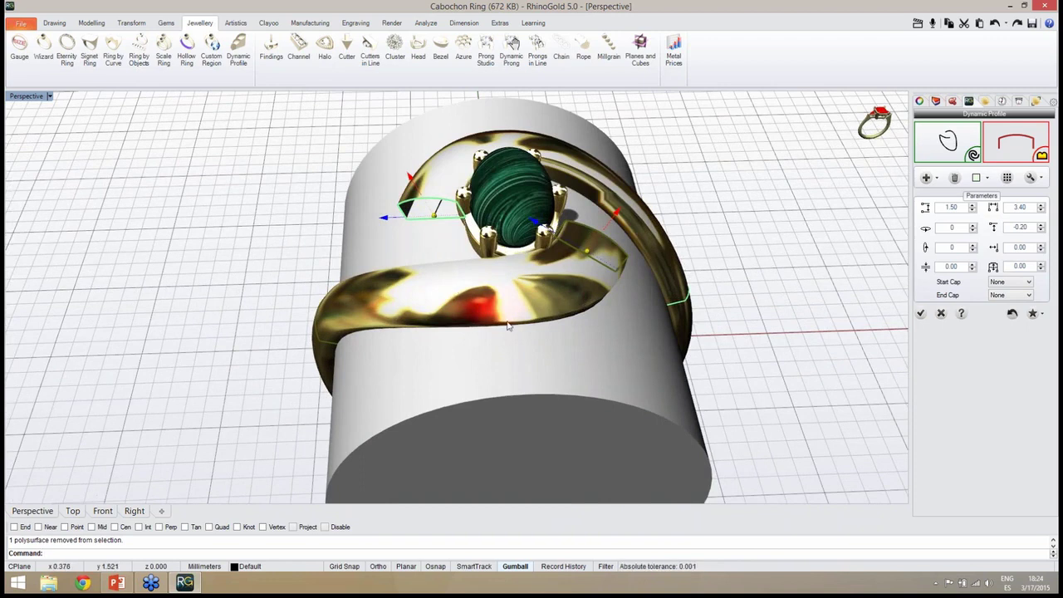
# Step: Set the height of the profiles at the band's open ends to 1.80 mm
pyautogui.moveTo(580, 365); pyautogui.dragTo(546, 360, button='right')
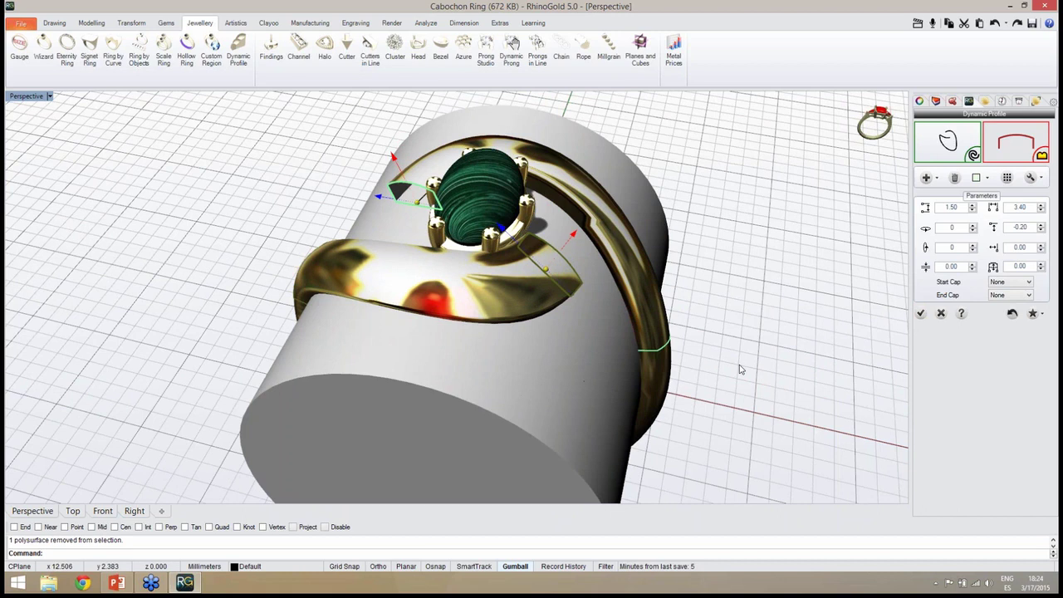
pyautogui.click(974, 208)
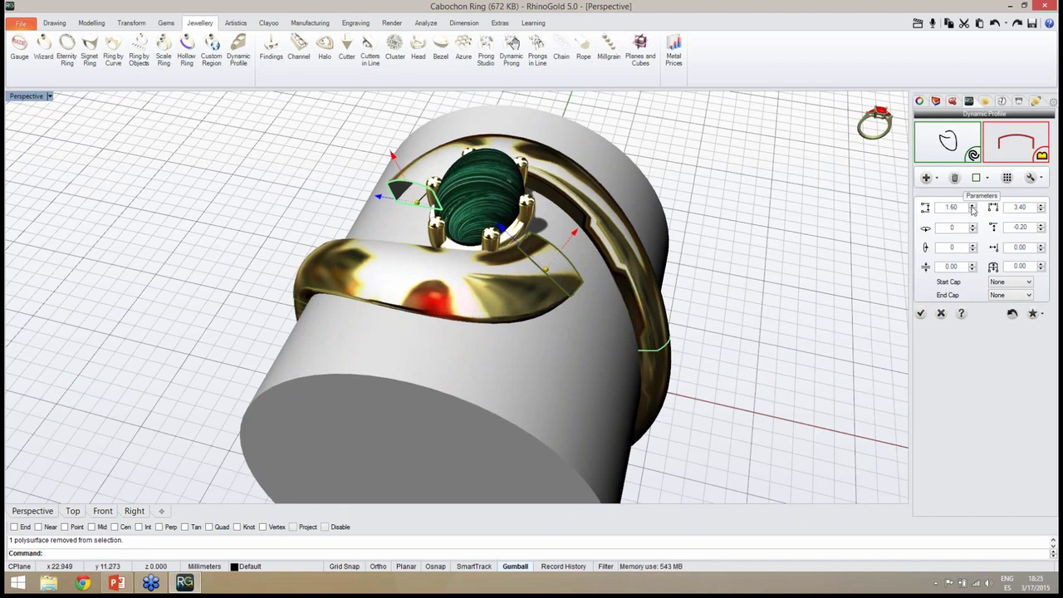
pyautogui.click(973, 207)
pyautogui.click(973, 207)
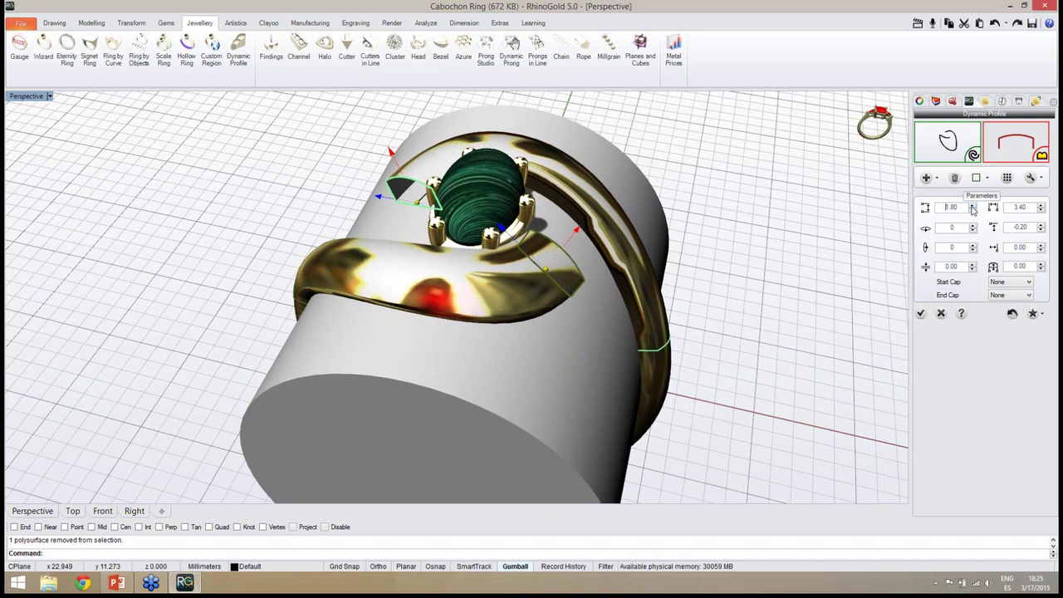
# Step: Set both the start cap and the end cap of the dynamic-profile band to Rounded
pyautogui.moveTo(758, 333); pyautogui.dragTo(682, 362, button='right')
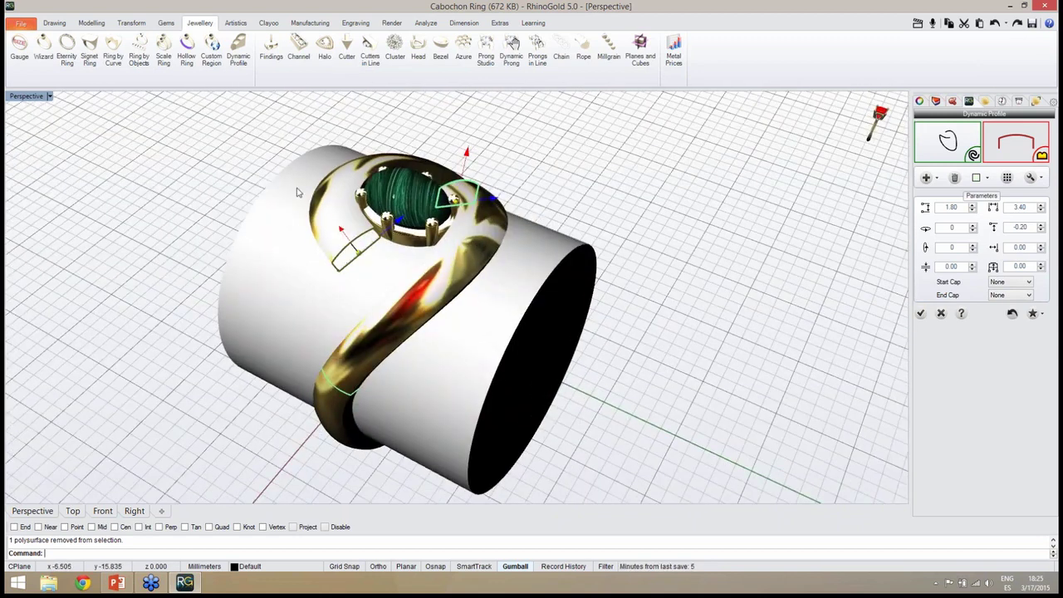
pyautogui.moveTo(297, 188); pyautogui.dragTo(291, 157, button='right')
pyautogui.scroll(2, 290, 158)
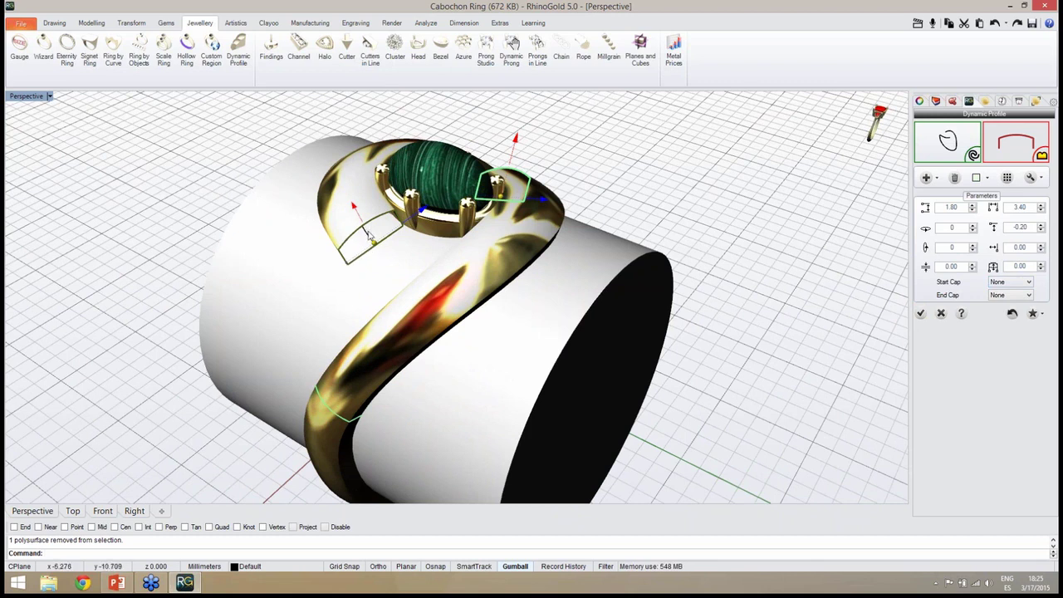
pyautogui.click(1007, 287)
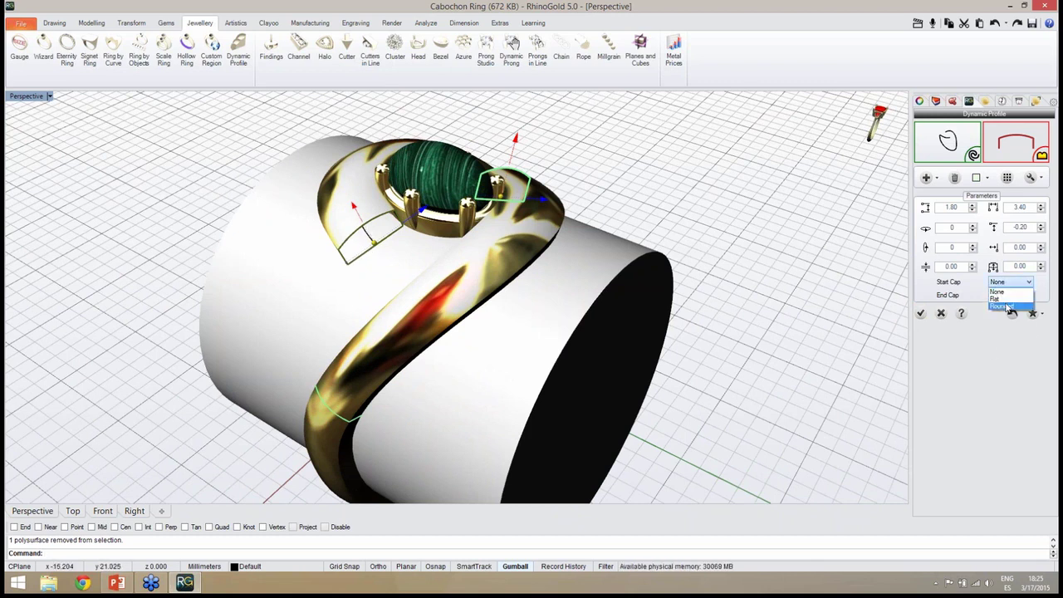
pyautogui.click(1006, 306)
pyautogui.click(1006, 296)
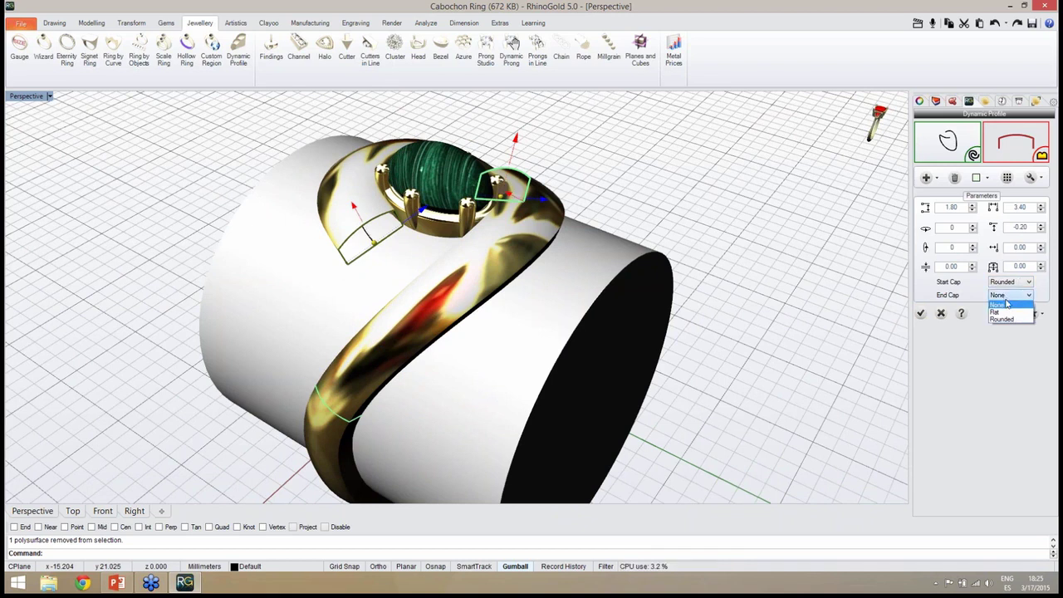
pyautogui.click(1007, 320)
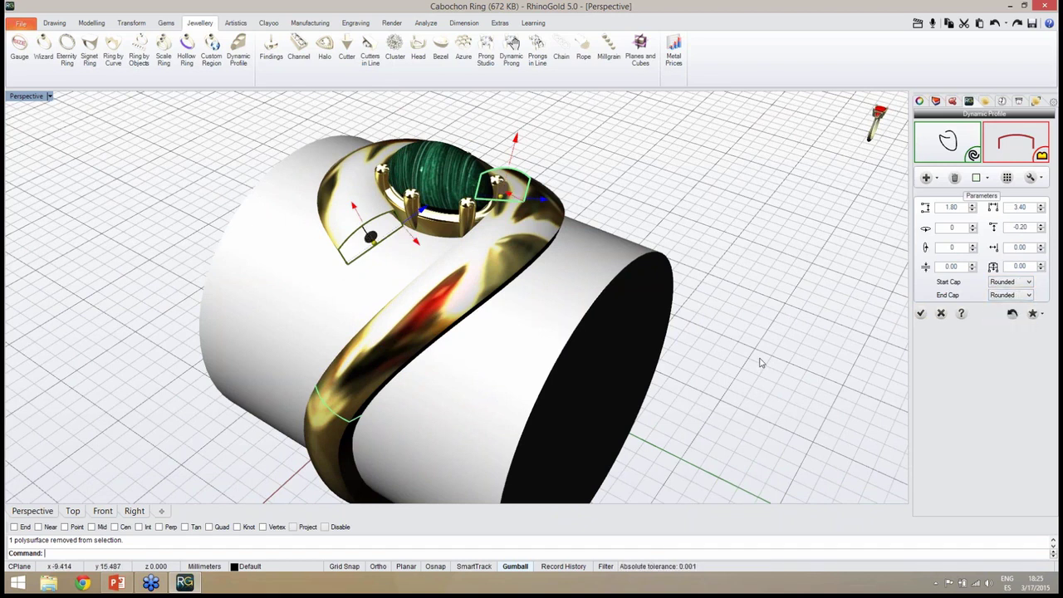
# Step: Set the rounded cap amount at the band's ends to 1.00
pyautogui.moveTo(760, 363); pyautogui.dragTo(806, 403, button='right')
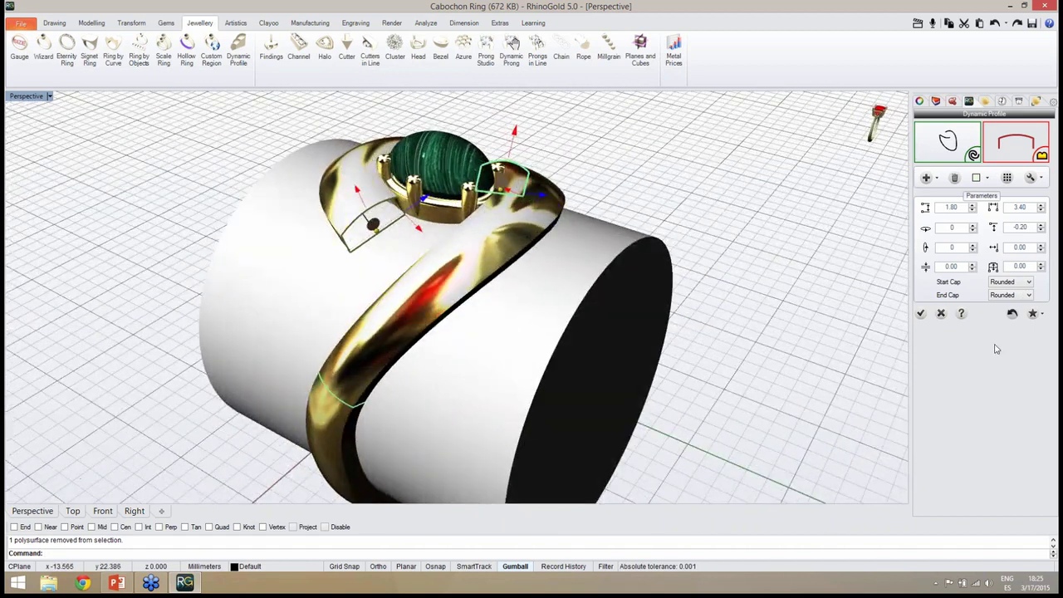
pyautogui.click(1042, 264)
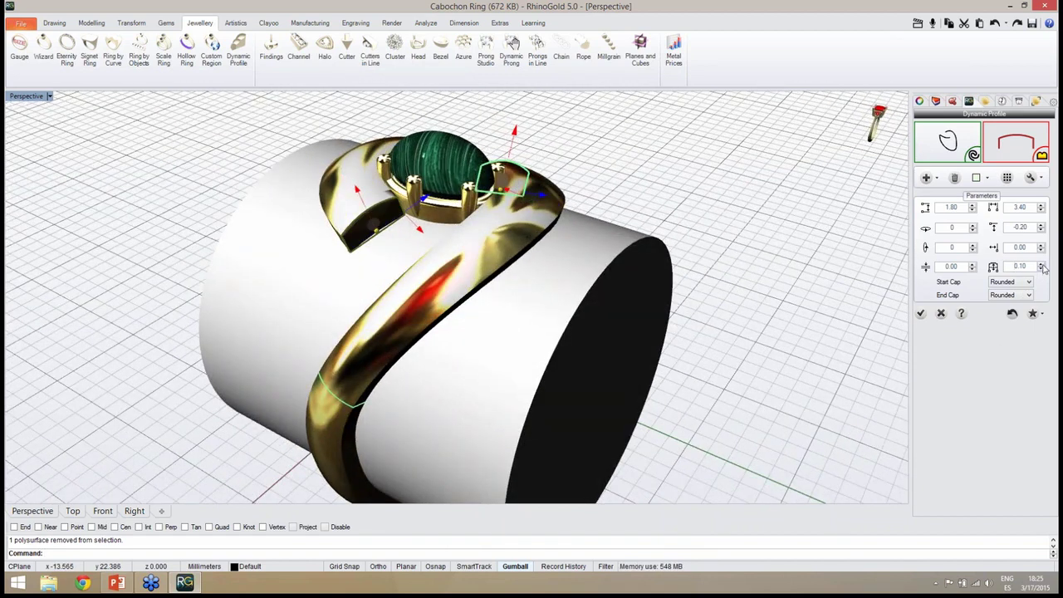
pyautogui.click(1042, 264)
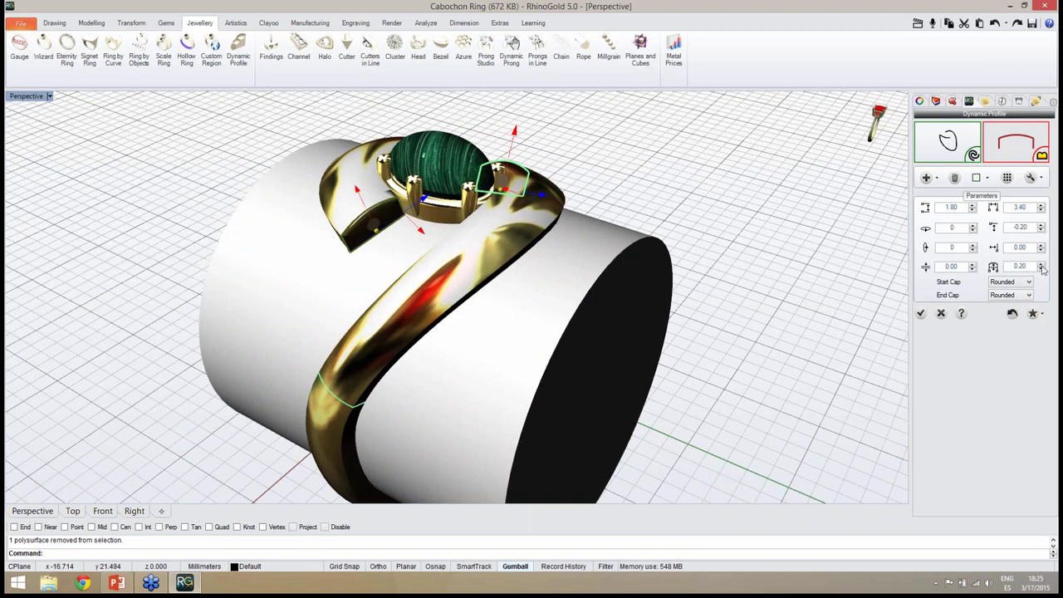
pyautogui.click(1042, 264)
pyautogui.click(1042, 264)
pyautogui.click(1042, 264)
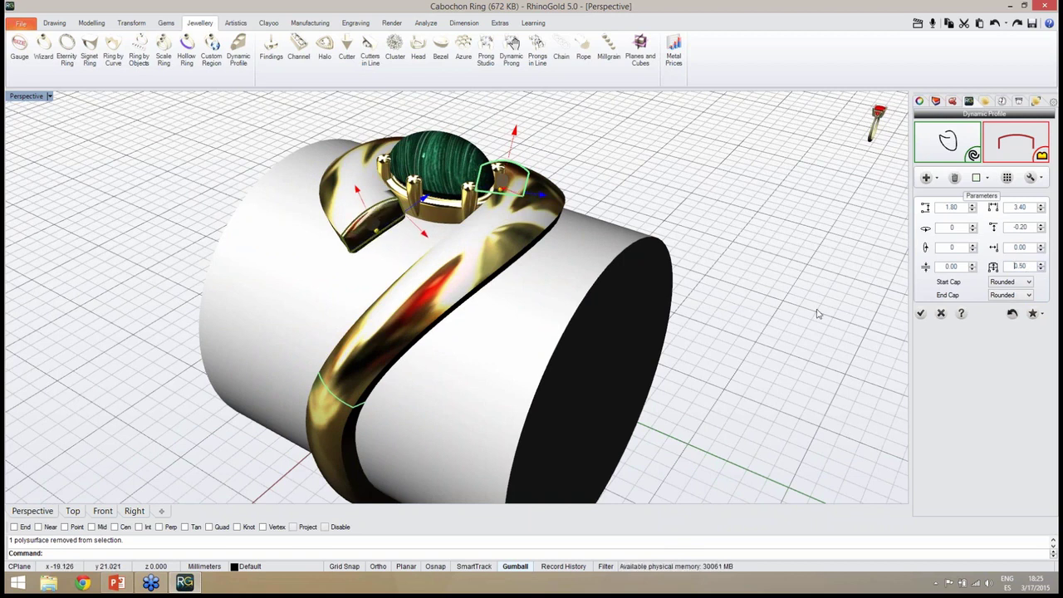
pyautogui.moveTo(653, 231); pyautogui.dragTo(602, 294, button='right')
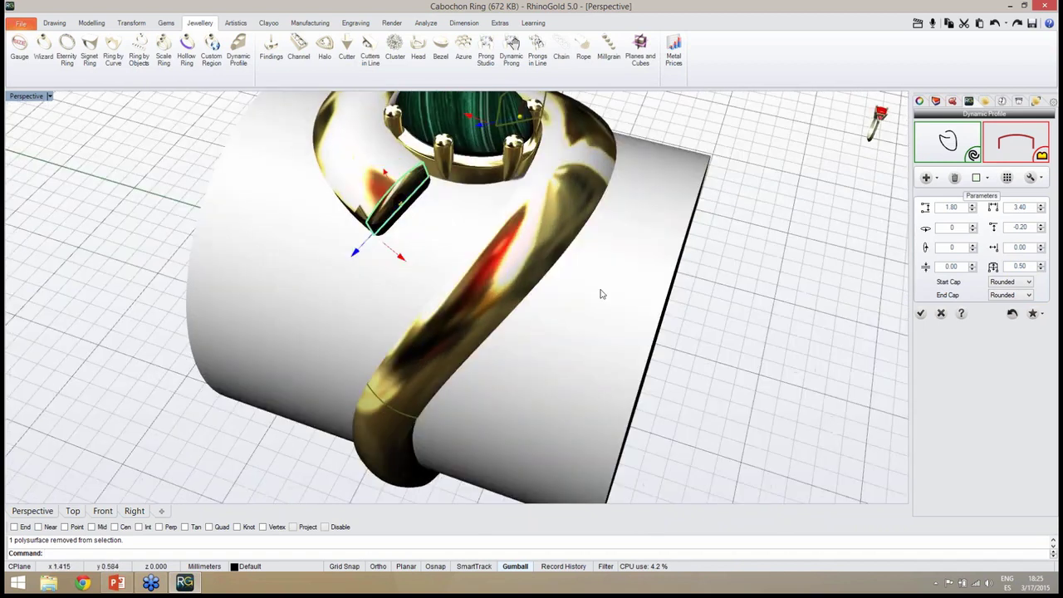
pyautogui.click(1041, 265)
pyautogui.click(1041, 265)
pyautogui.click(1042, 264)
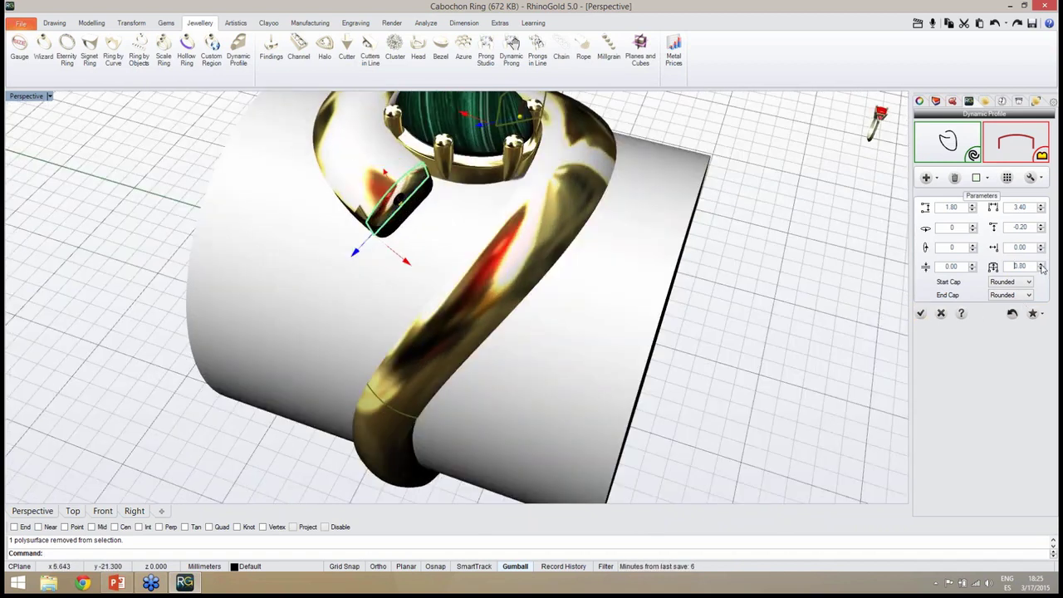
pyautogui.click(1041, 264)
pyautogui.click(1041, 265)
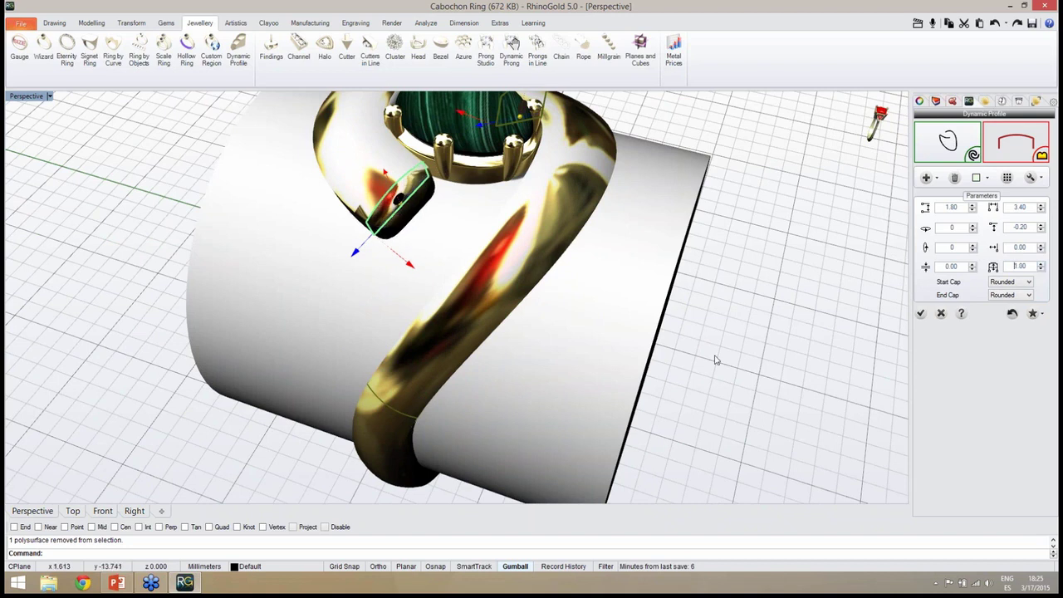
# Step: Accept the dynamic-profile band with its rounded ends and save the ring file
pyautogui.moveTo(712, 358); pyautogui.dragTo(500, 441, button='right')
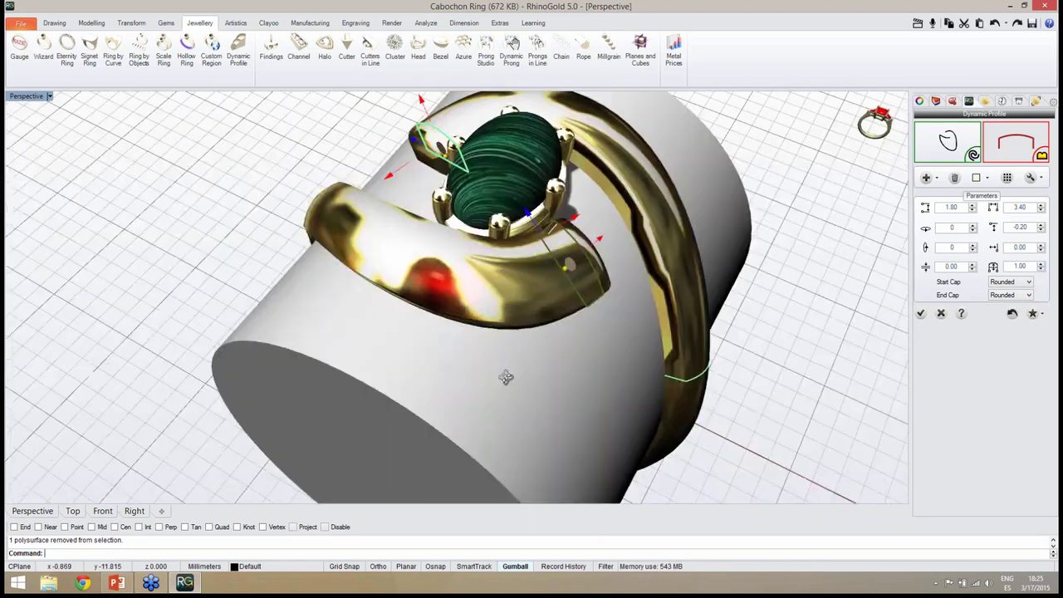
pyautogui.moveTo(772, 379); pyautogui.dragTo(906, 444, button='right')
pyautogui.scroll(-6, 637, 332)
pyautogui.scroll(-2, 620, 368)
pyautogui.scroll(5, 628, 429)
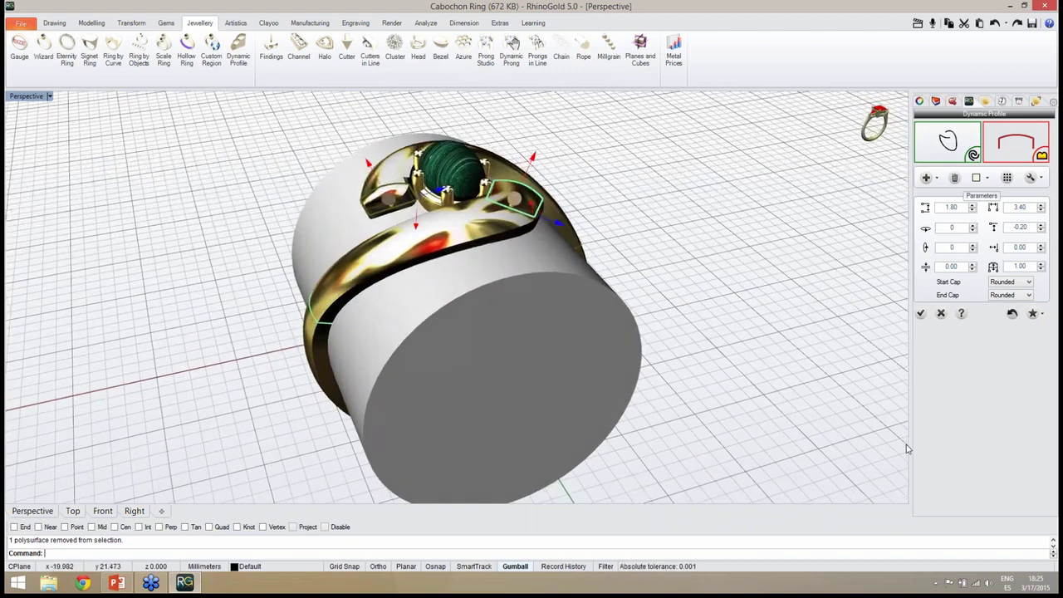
pyautogui.click(920, 314)
pyautogui.moveTo(622, 373); pyautogui.dragTo(495, 264, button='right')
pyautogui.hotkey('ctrl', 's')
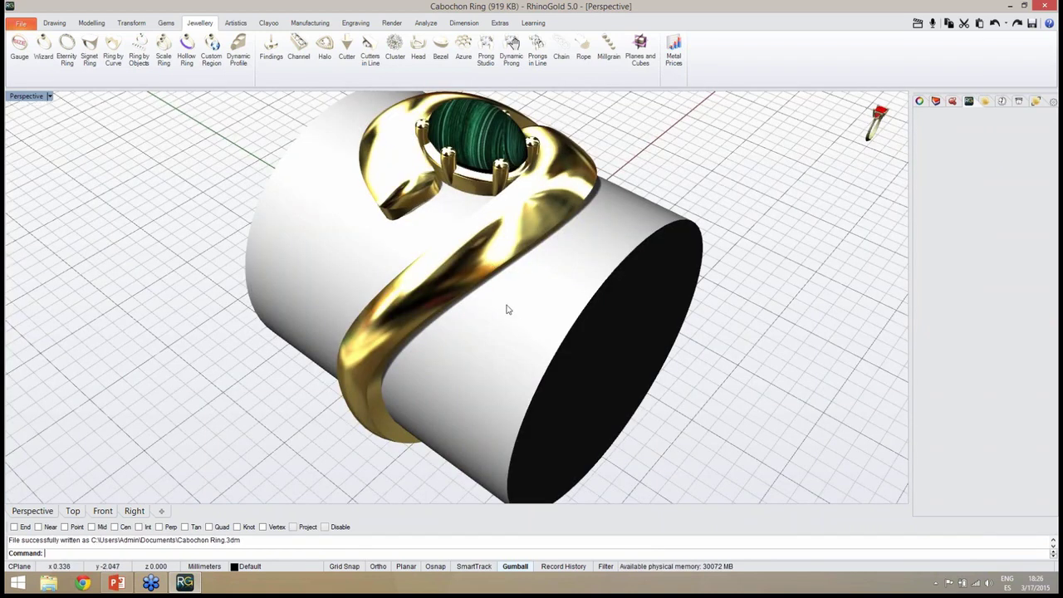
# Step: Examine the finished band's rounded ends, sharp edges and fit against the head from several angles
pyautogui.moveTo(507, 309); pyautogui.dragTo(455, 305, button='right')
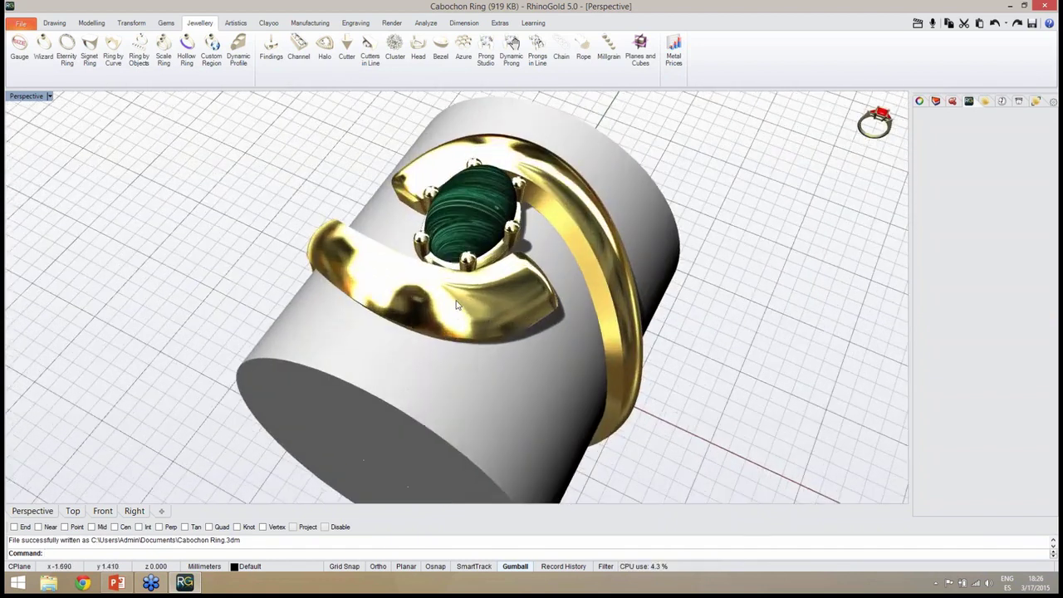
pyautogui.moveTo(388, 283); pyautogui.dragTo(550, 130, button='right')
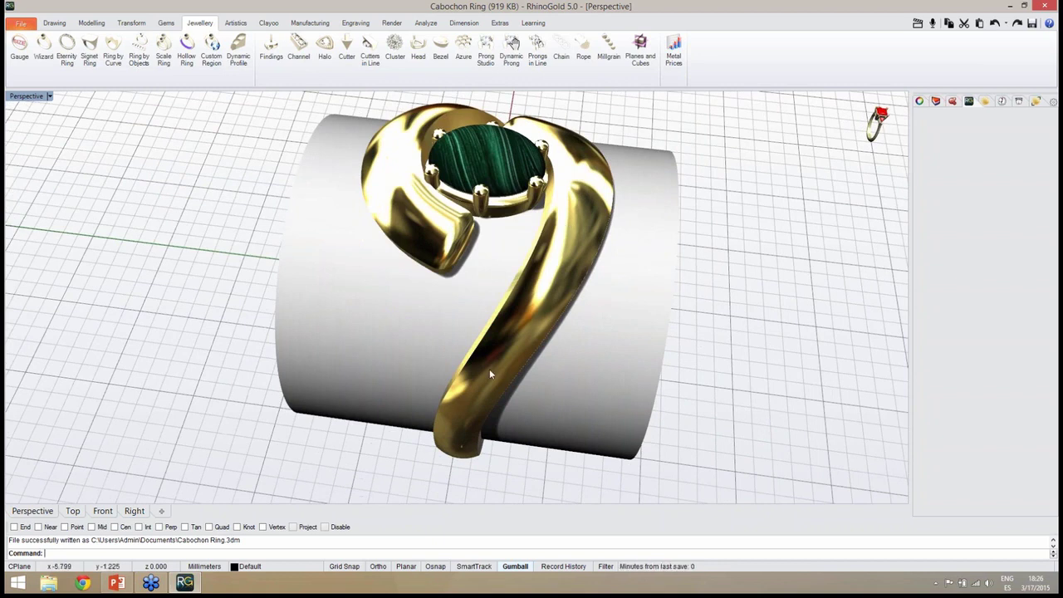
pyautogui.moveTo(651, 363); pyautogui.dragTo(573, 340, button='right')
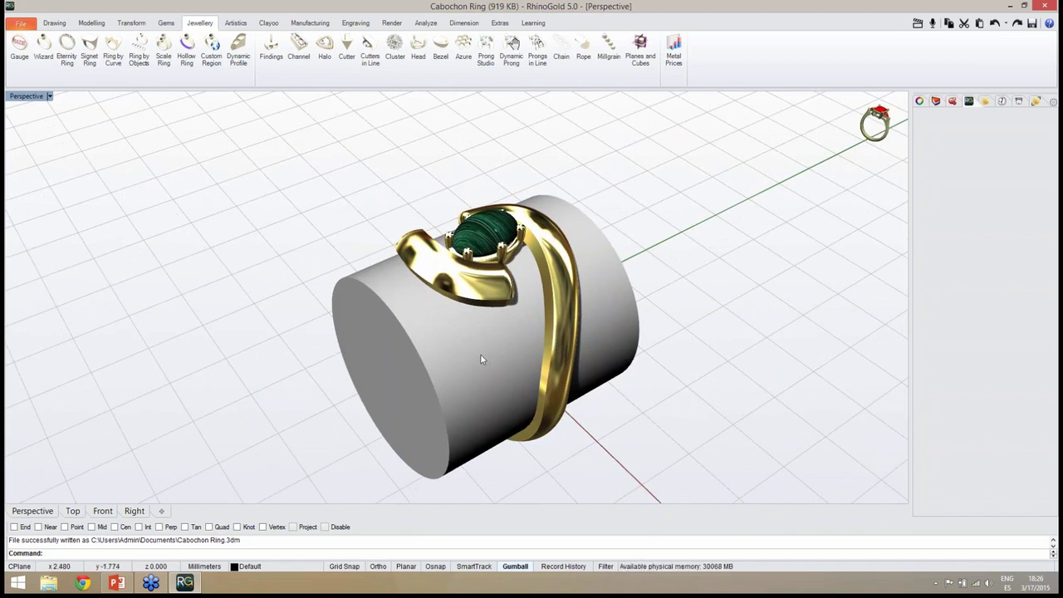
pyautogui.moveTo(477, 360); pyautogui.dragTo(502, 311, button='right')
pyautogui.scroll(5, 540, 284)
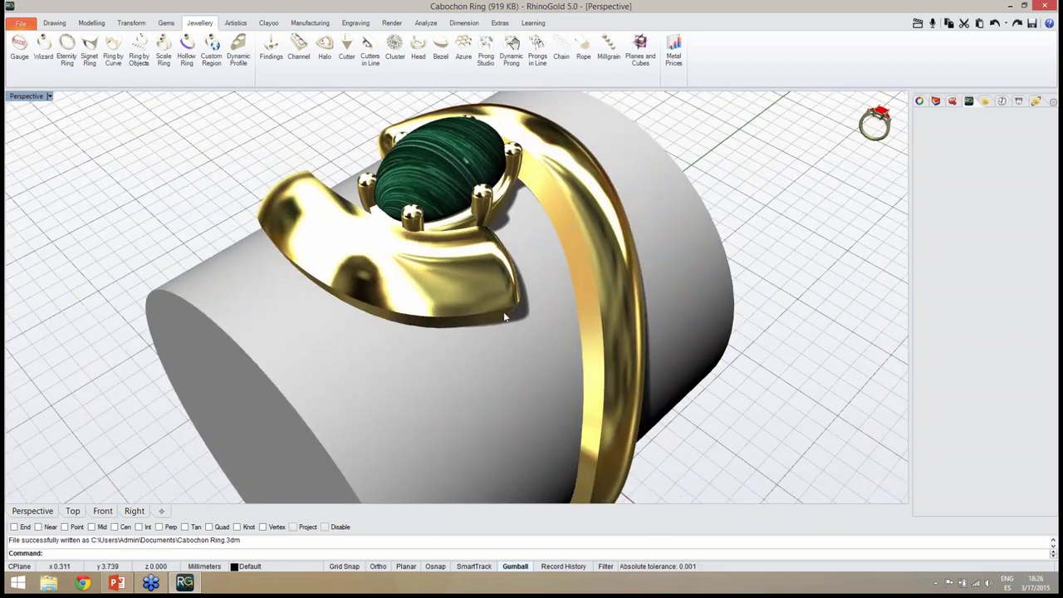
pyautogui.click(91, 22)
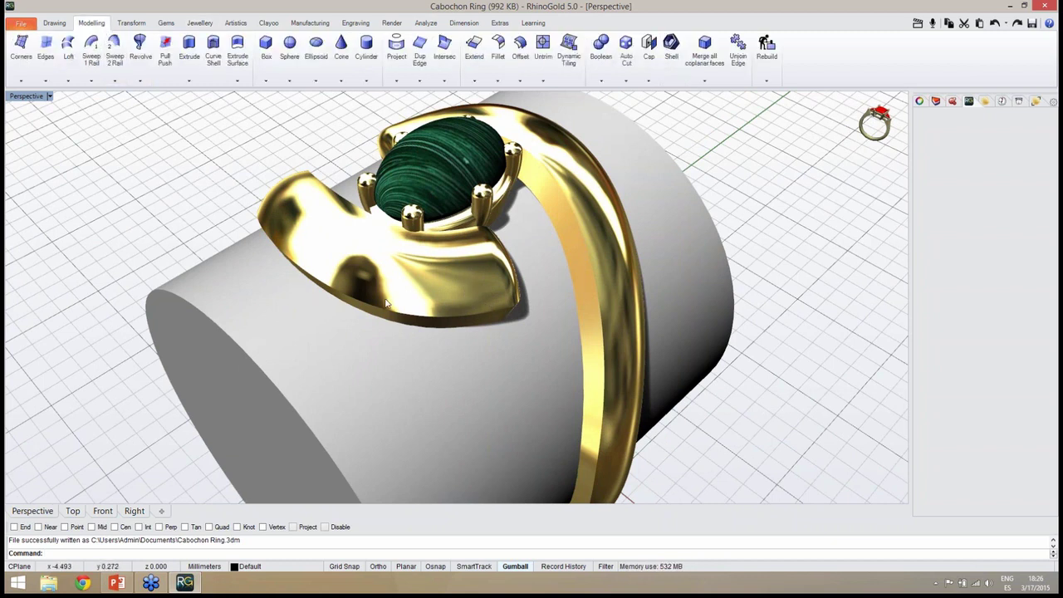
# Step: Offset one outer edge of the dynamic-profile band 0.6 mm inward across its top surface with Offset Curve on Surface
pyautogui.moveTo(396, 299); pyautogui.dragTo(423, 304, button='right')
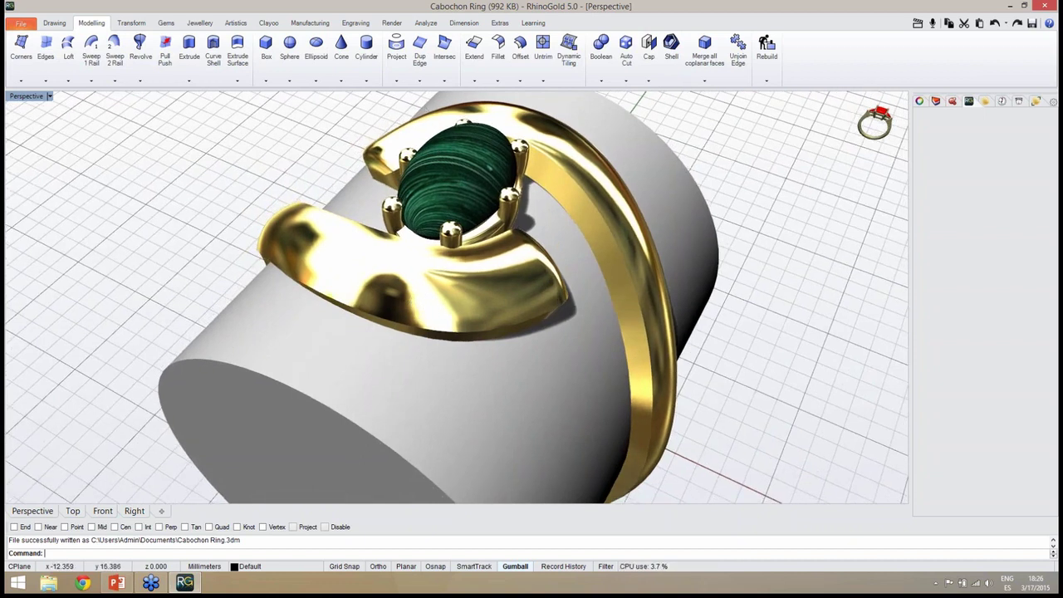
pyautogui.click(420, 82)
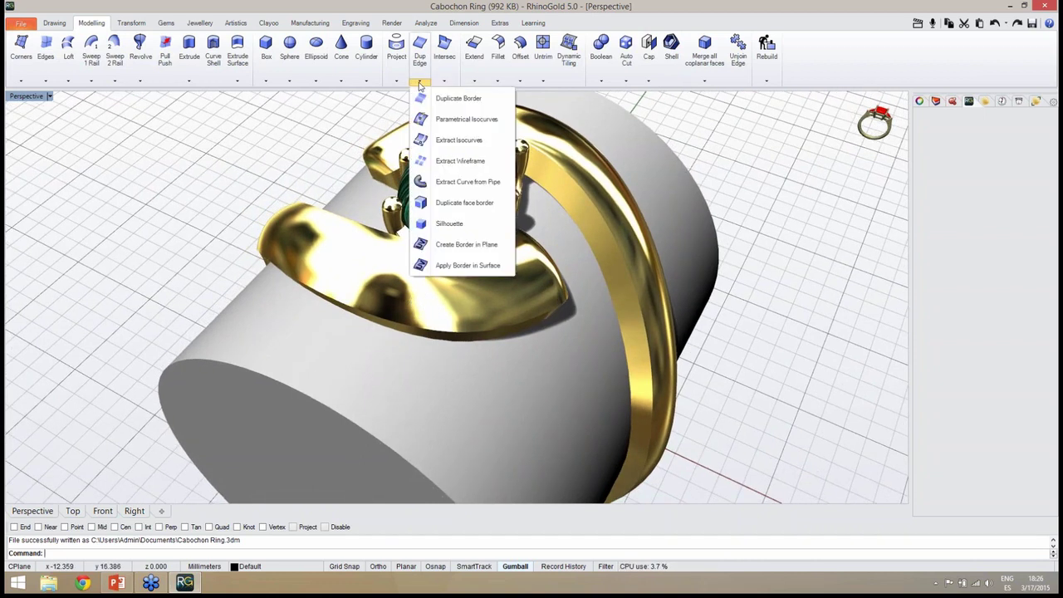
pyautogui.click(521, 83)
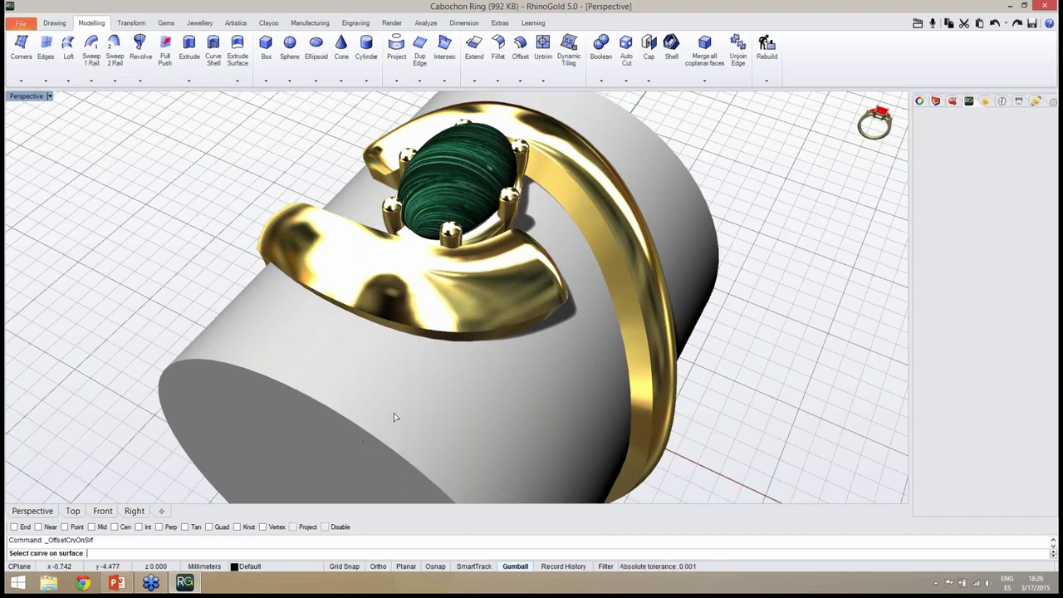
pyautogui.moveTo(394, 413); pyautogui.dragTo(473, 334, button='right')
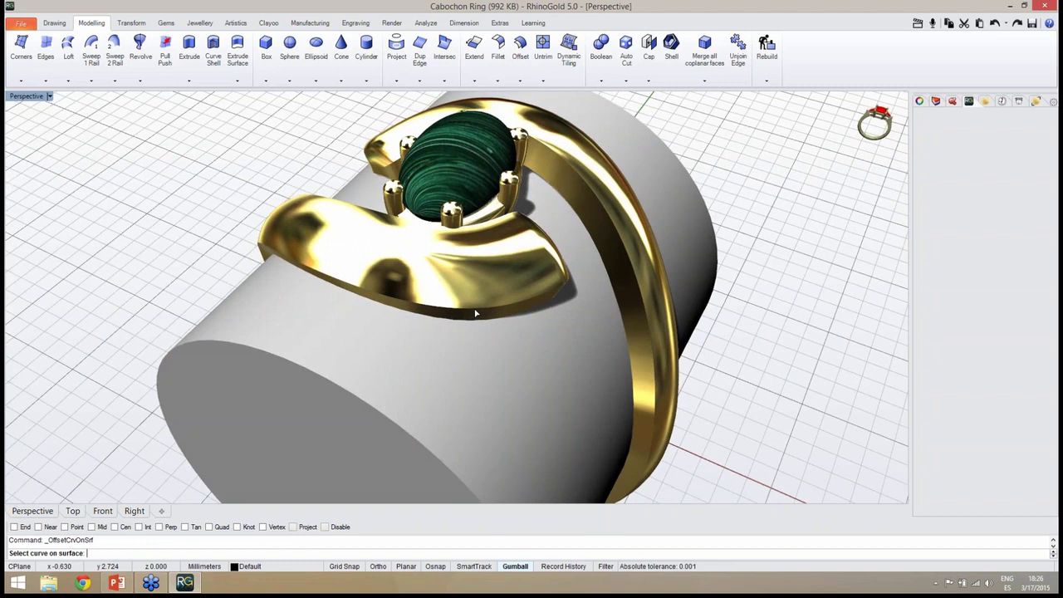
pyautogui.click(475, 313)
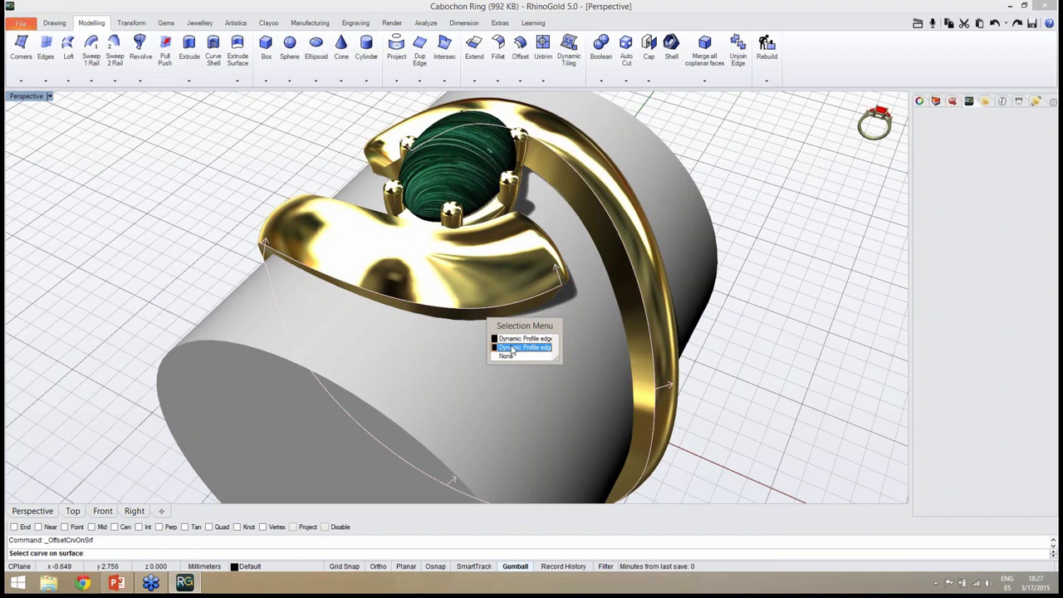
pyautogui.click(513, 348)
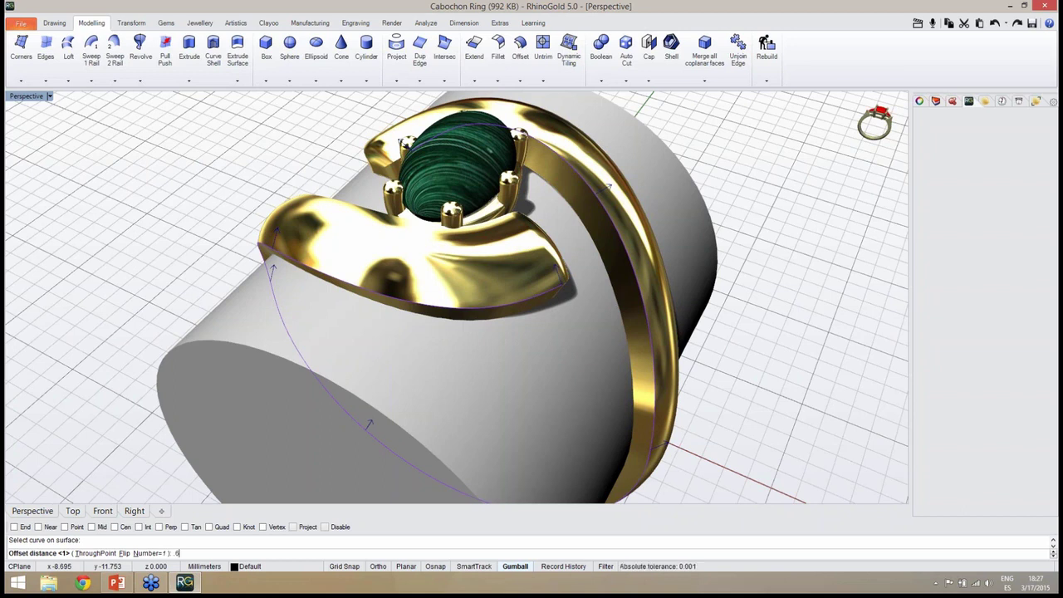
pyautogui.press('Return')
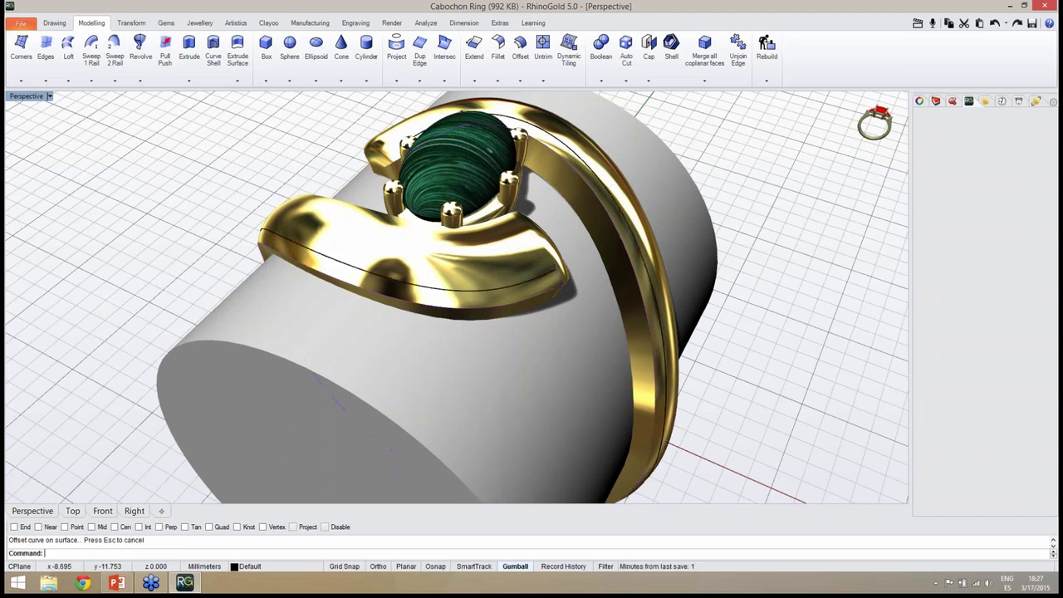
# Step: Check the offset curve's course along the band's top surface and save the ring file
pyautogui.moveTo(308, 344); pyautogui.dragTo(484, 318, button='right')
pyautogui.moveTo(568, 246); pyautogui.dragTo(540, 249, button='right')
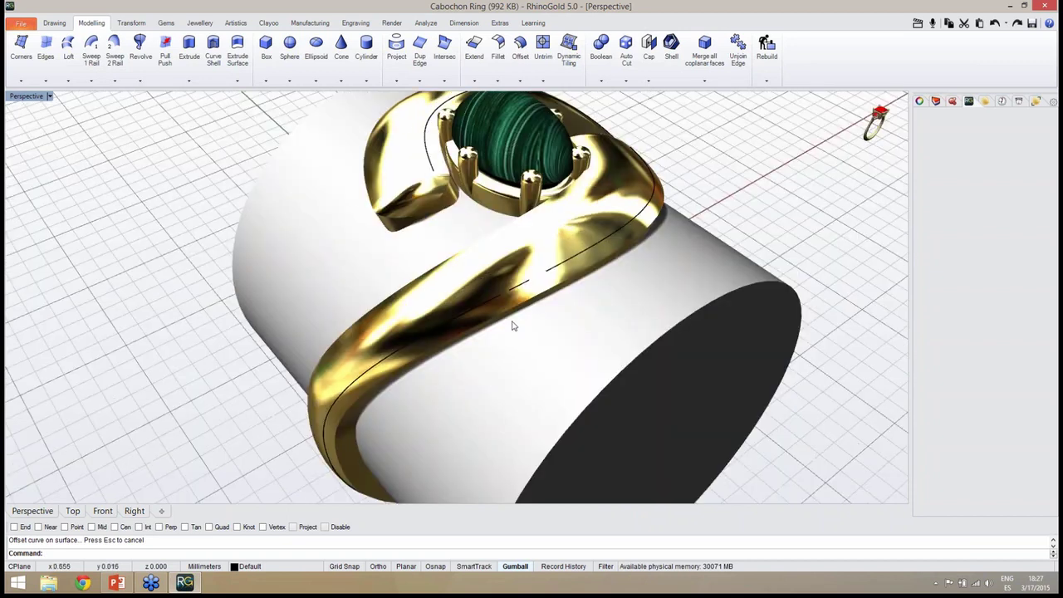
pyautogui.moveTo(429, 368); pyautogui.dragTo(413, 324, button='right')
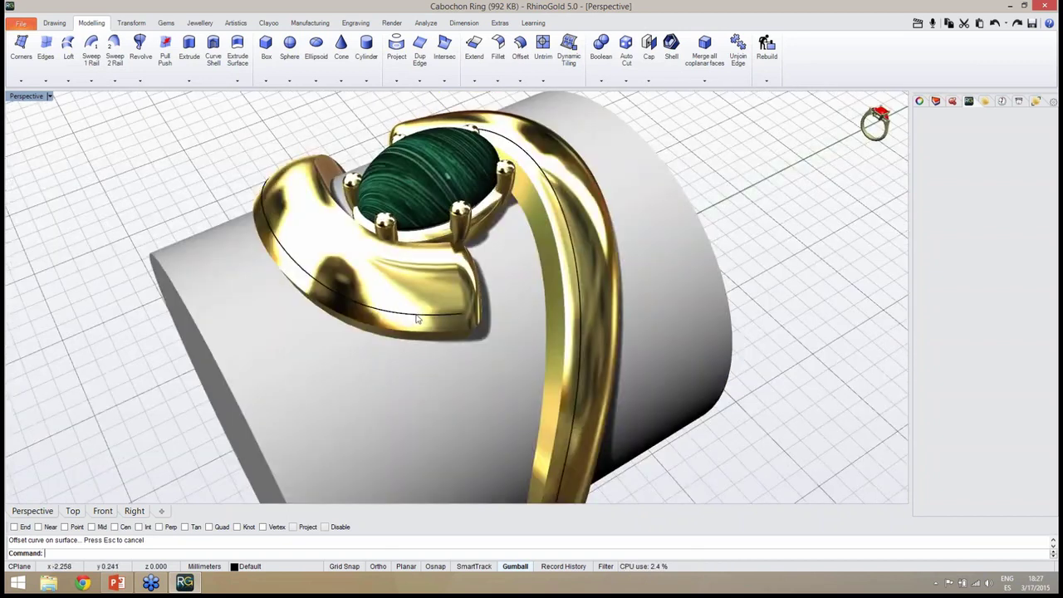
pyautogui.click(417, 318)
pyautogui.click(441, 344)
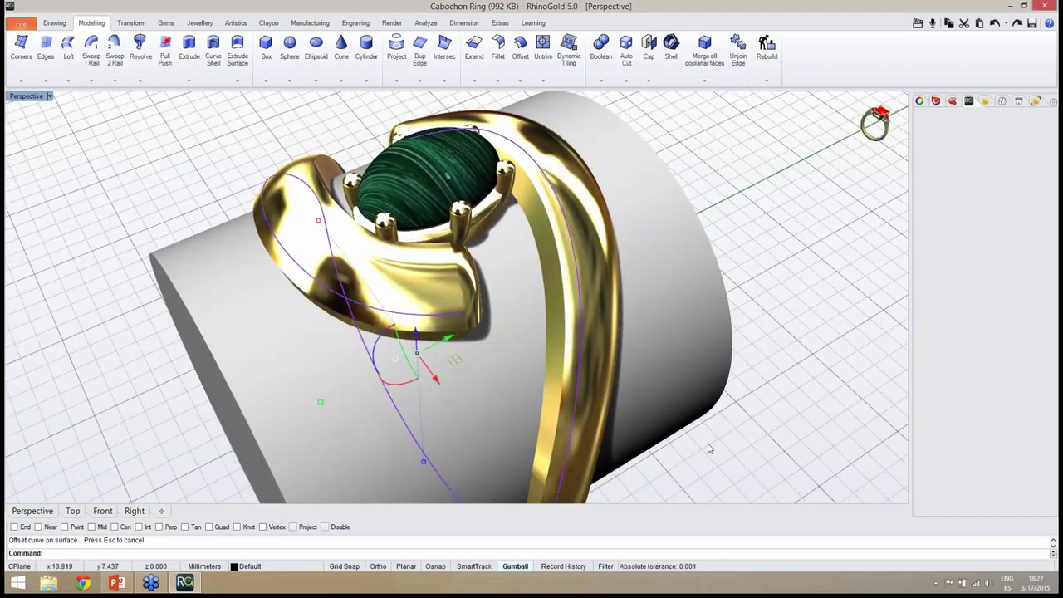
pyautogui.hotkey('ctrl', 's')
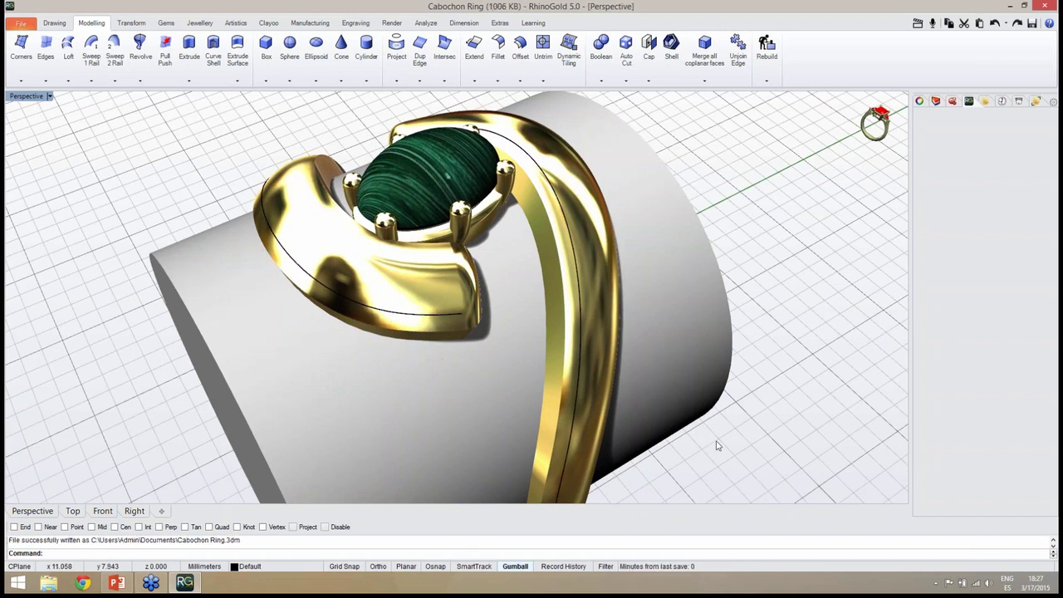
# Step: Offset the band's opposite outer edge 0.6 mm inward on its top surface and save the ring file
pyautogui.moveTo(709, 374); pyautogui.dragTo(449, 363, button='right')
pyautogui.scroll(-4, 510, 421)
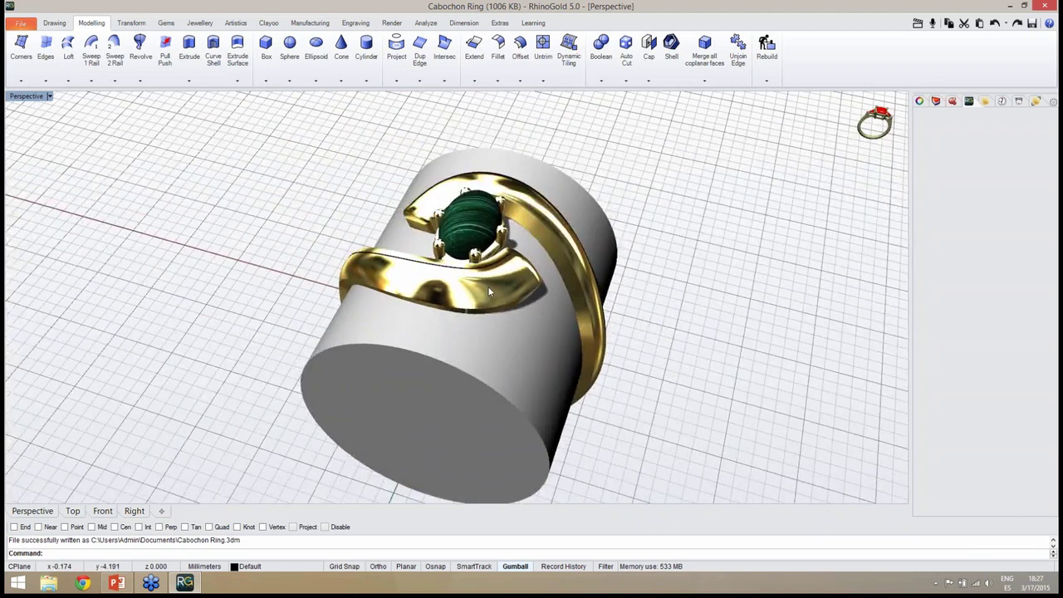
pyautogui.scroll(8, 490, 302)
pyautogui.moveTo(491, 306); pyautogui.dragTo(484, 294, button='right')
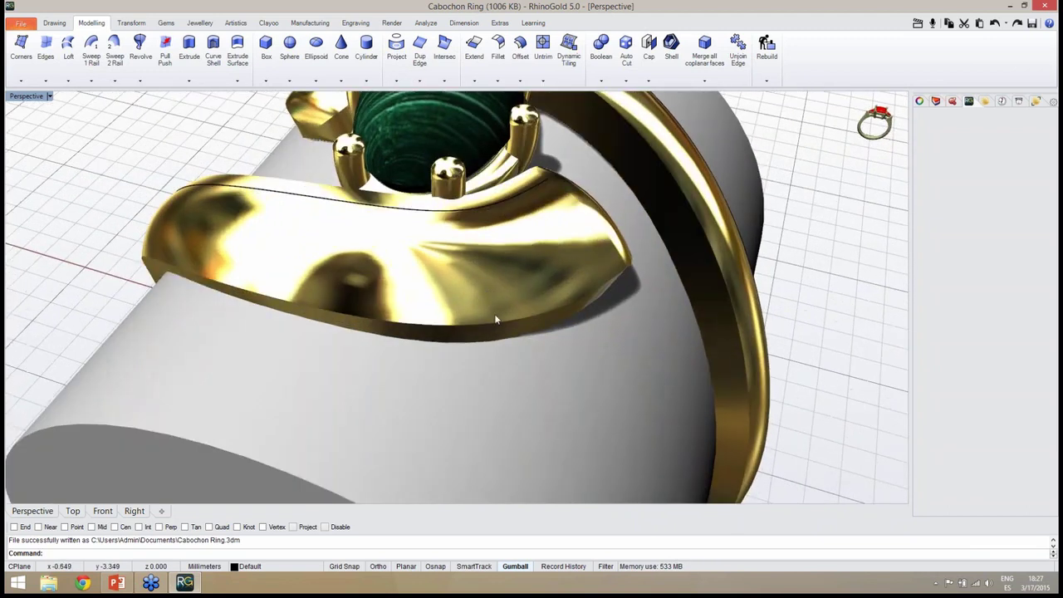
pyautogui.click(520, 81)
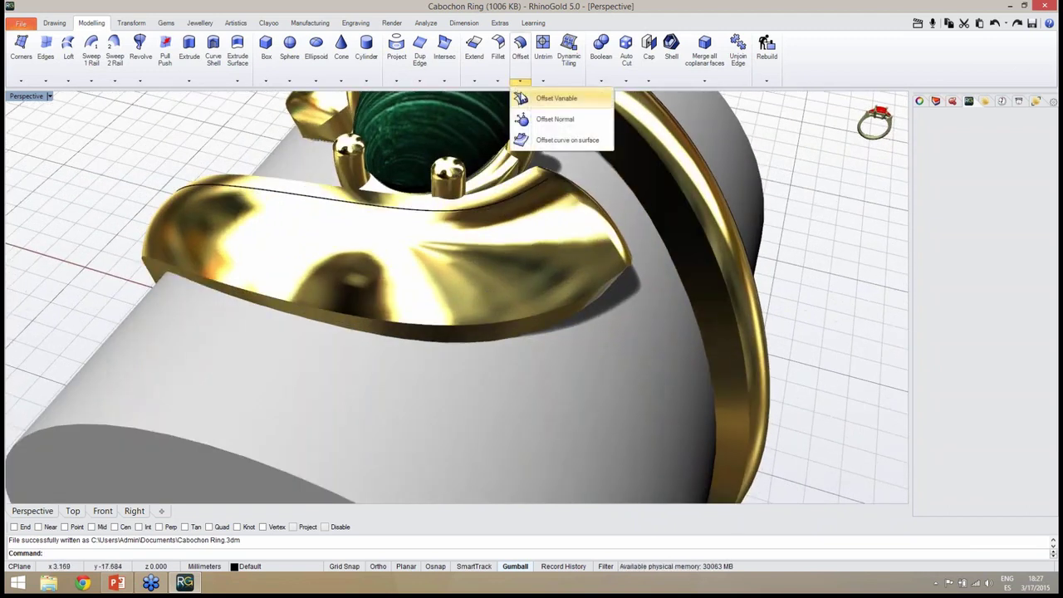
pyautogui.click(557, 146)
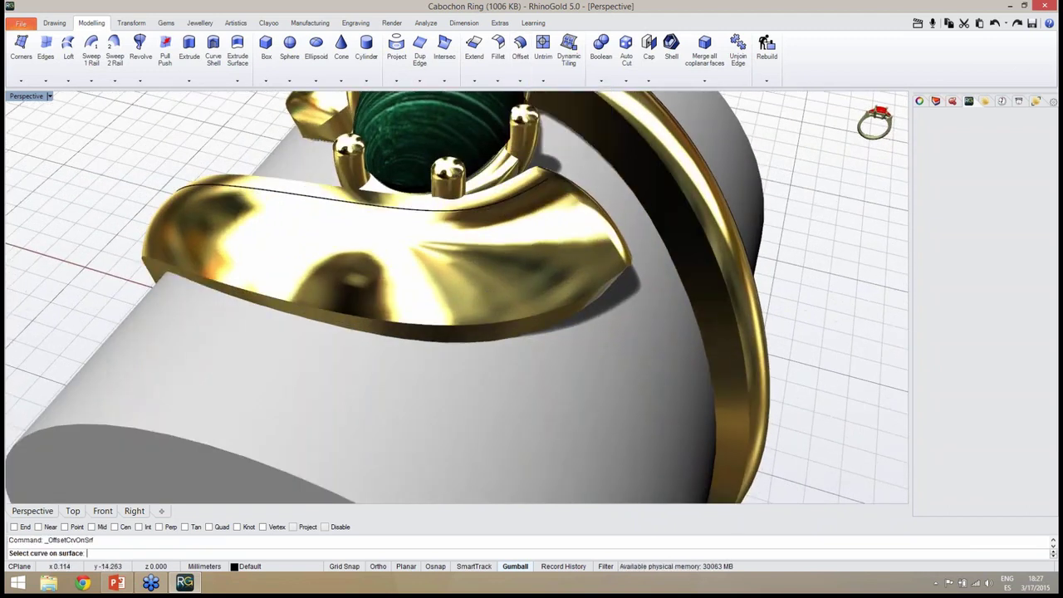
pyautogui.click(474, 334)
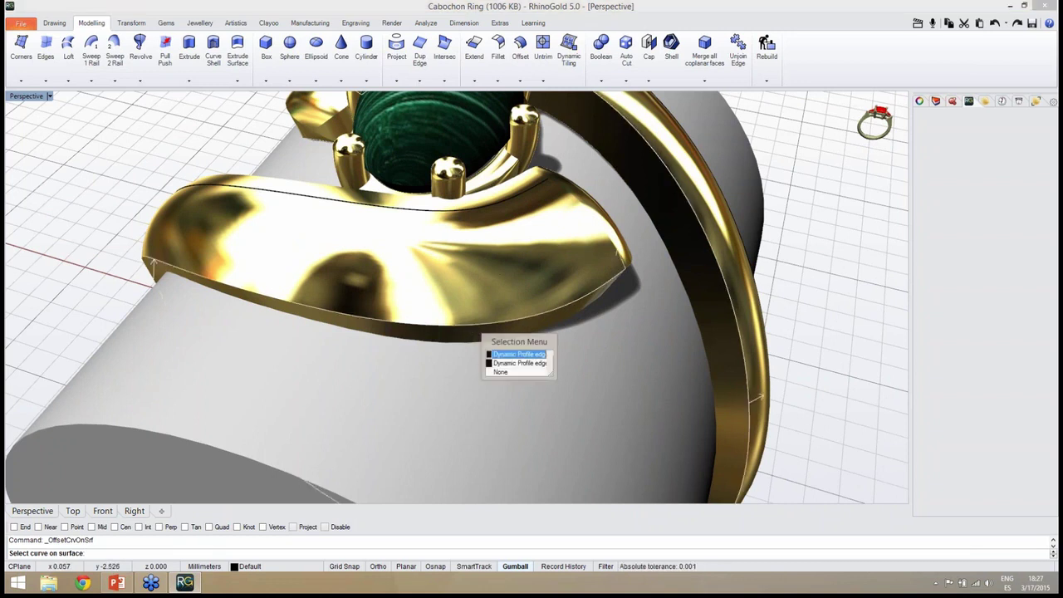
pyautogui.click(505, 356)
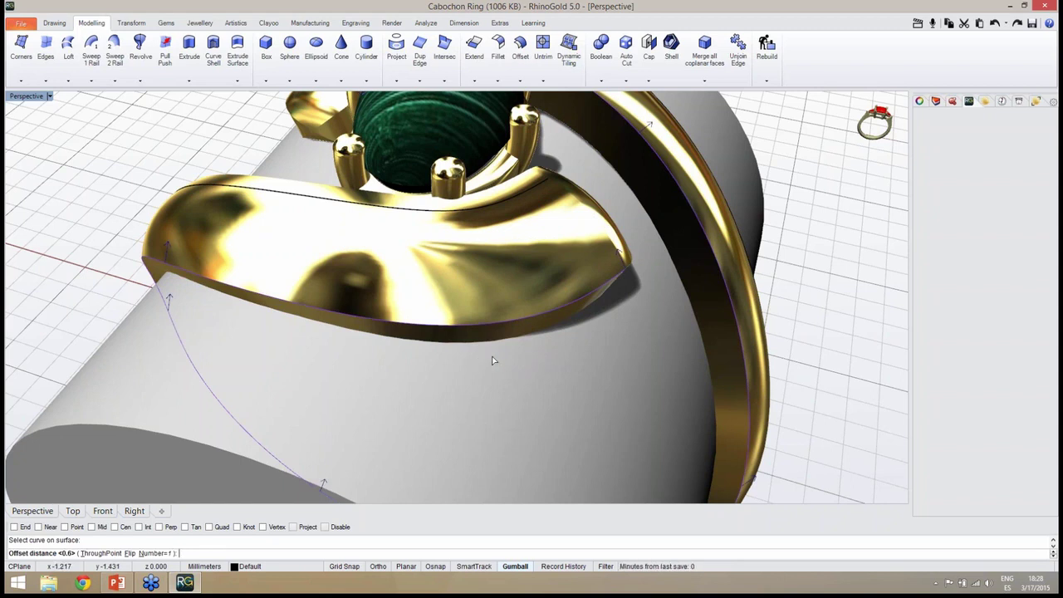
pyautogui.press('Return')
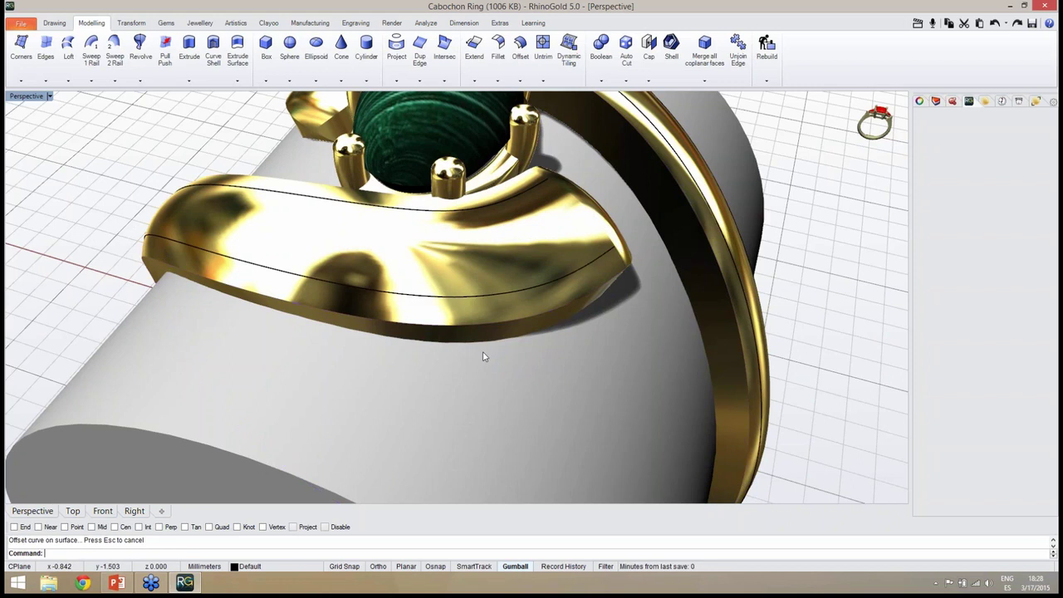
pyautogui.moveTo(484, 357); pyautogui.dragTo(436, 365, button='right')
pyautogui.hotkey('ctrl', 's')
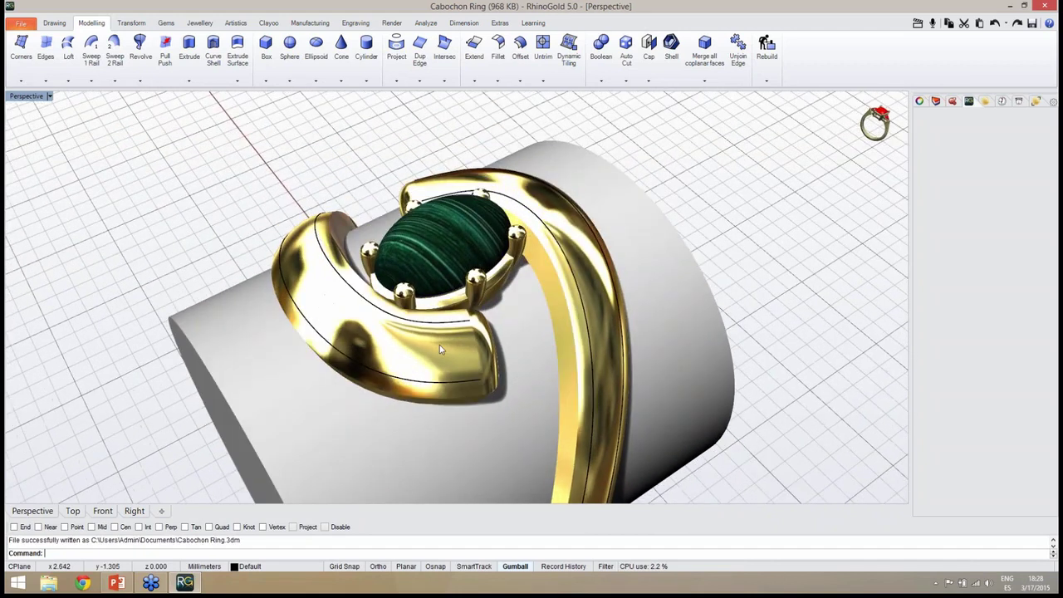
# Step: Extract a V-direction isocurve across the band's top surface, snapped to the end of an offset curve at one band end
pyautogui.scroll(2, 439, 345)
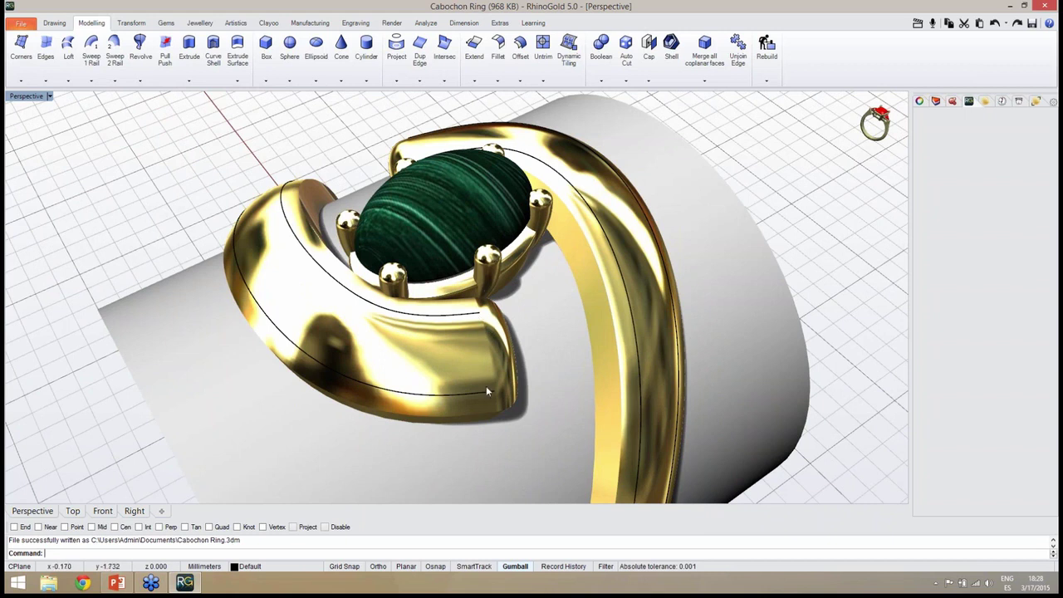
pyautogui.moveTo(464, 359); pyautogui.dragTo(486, 357, button='right')
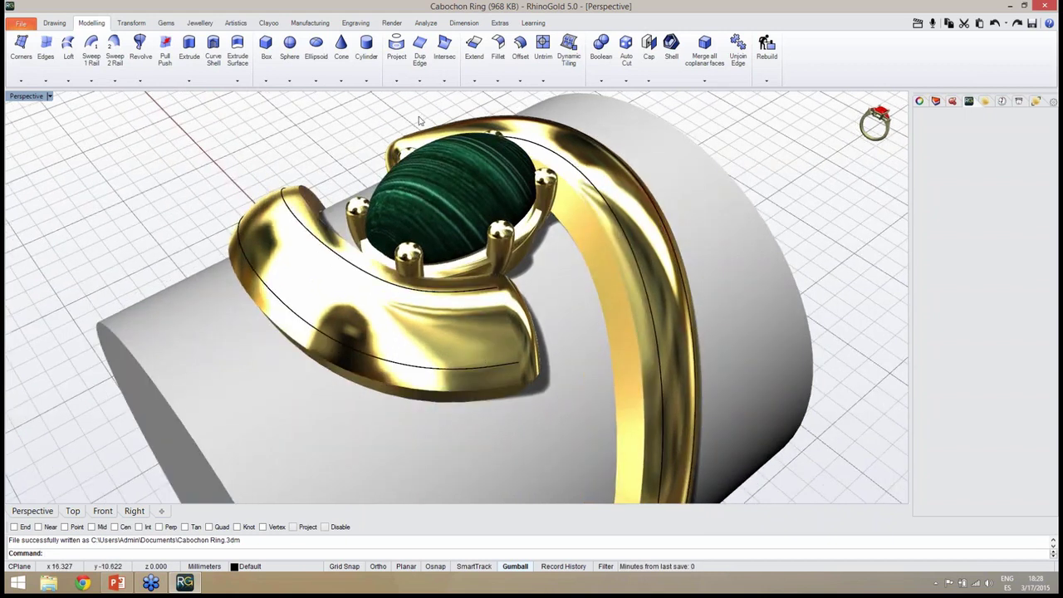
pyautogui.click(419, 80)
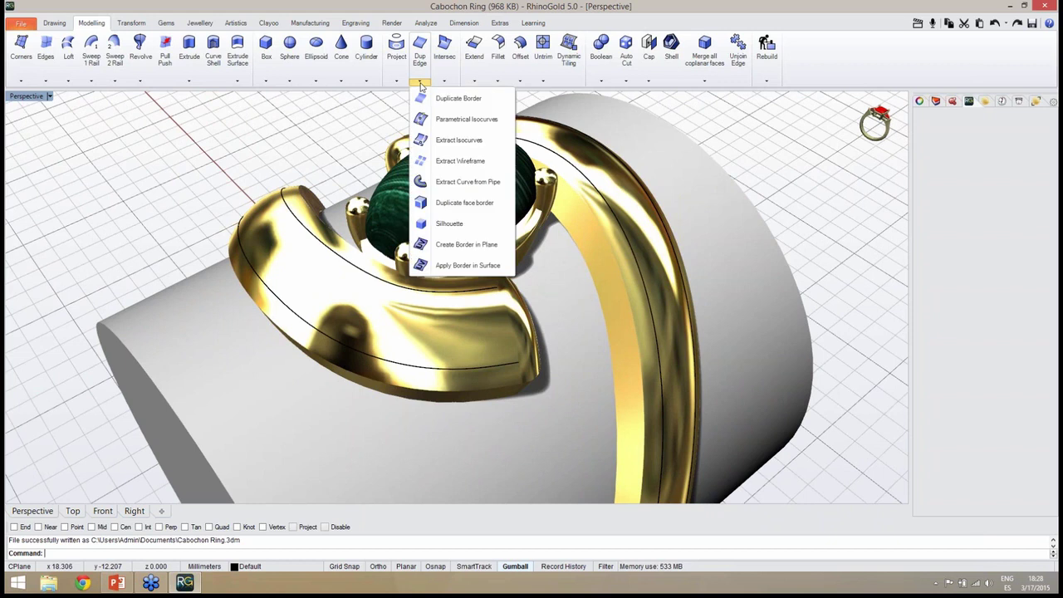
pyautogui.click(456, 140)
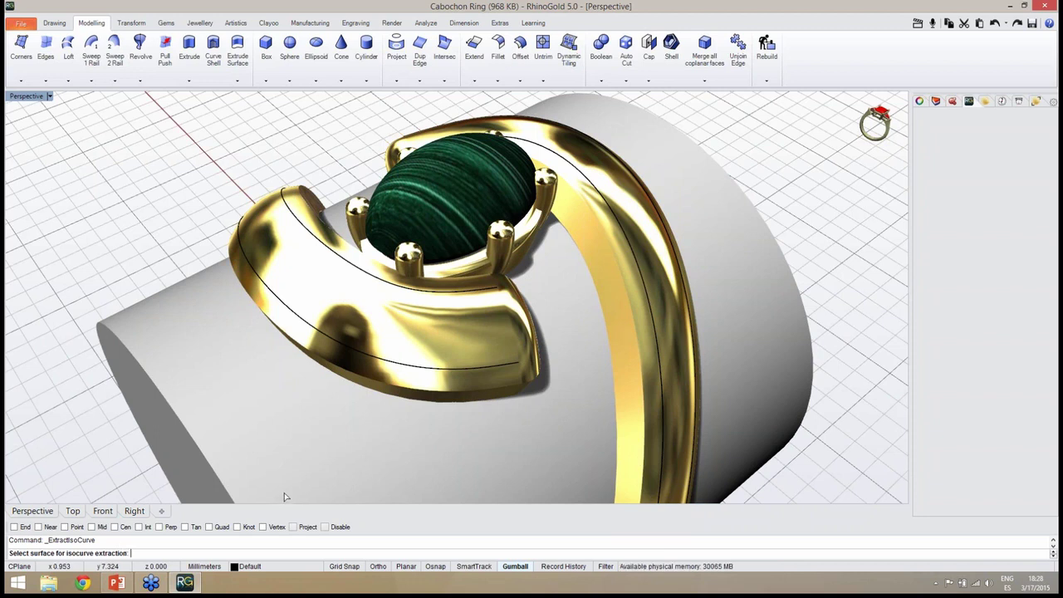
pyautogui.click(475, 345)
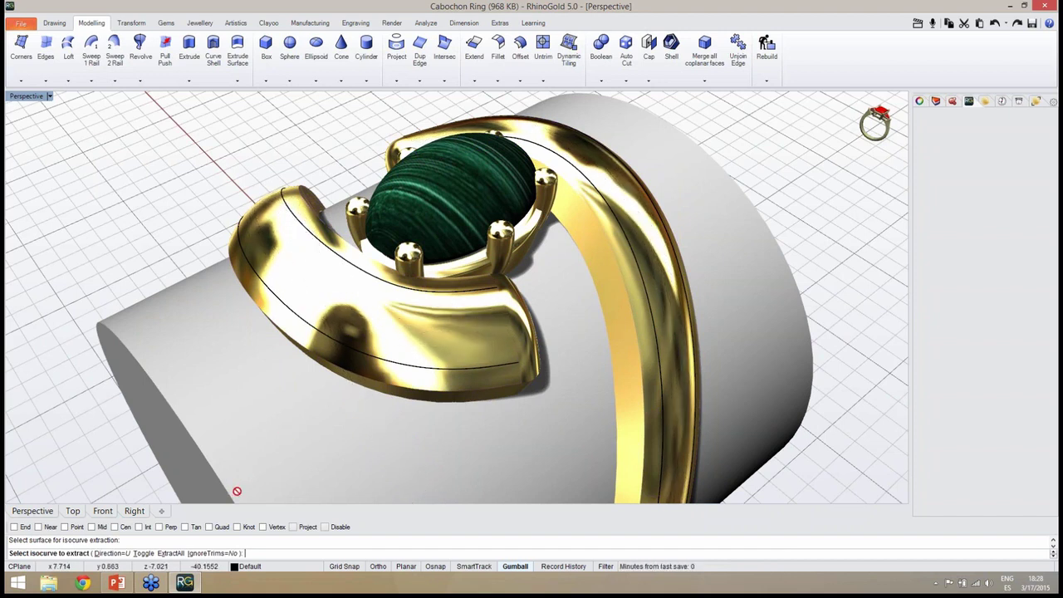
pyautogui.click(143, 554)
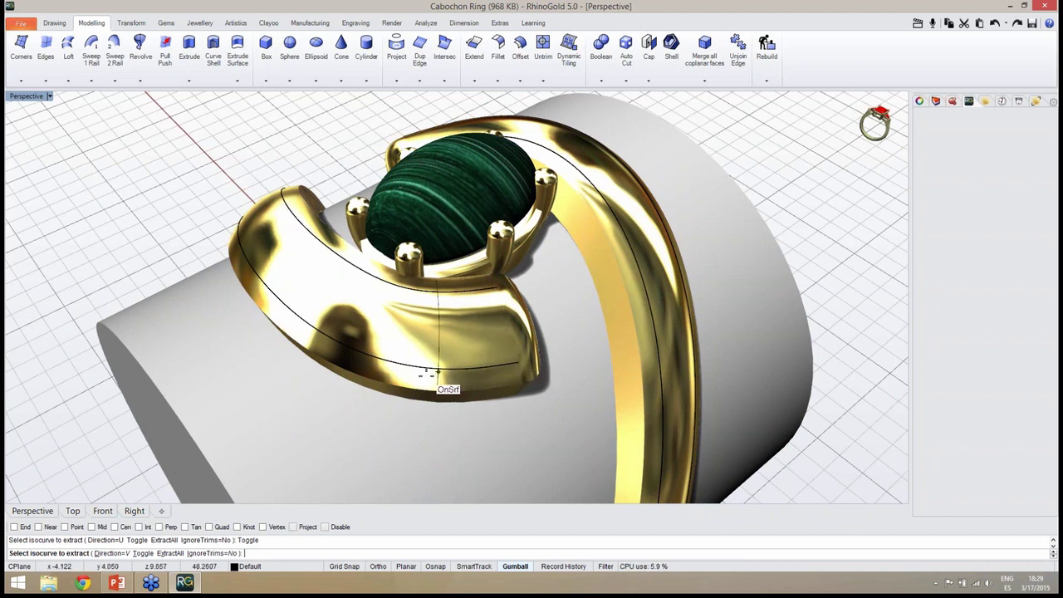
pyautogui.click(14, 526)
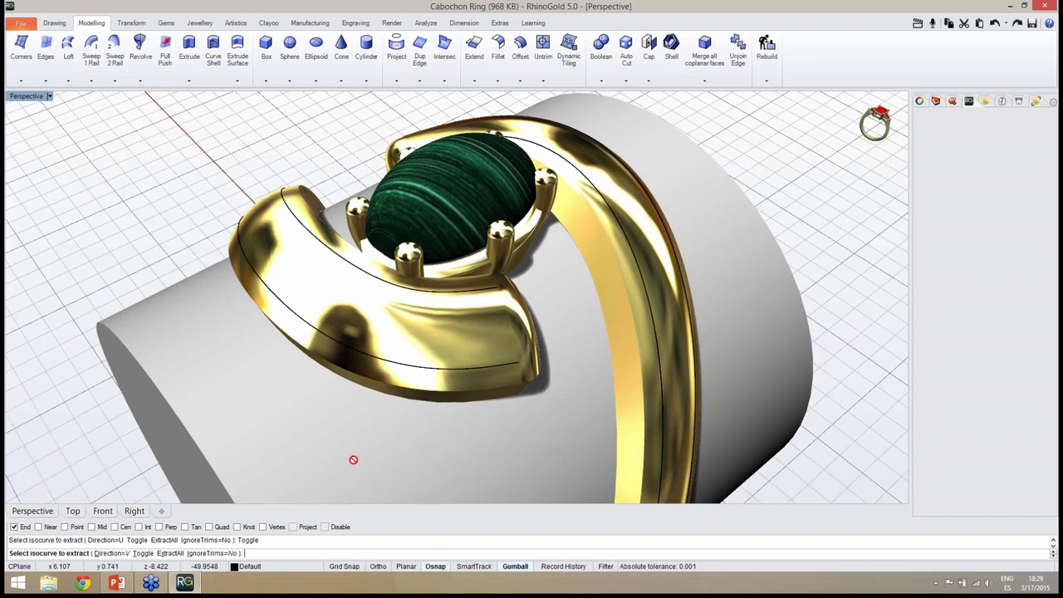
pyautogui.click(515, 363)
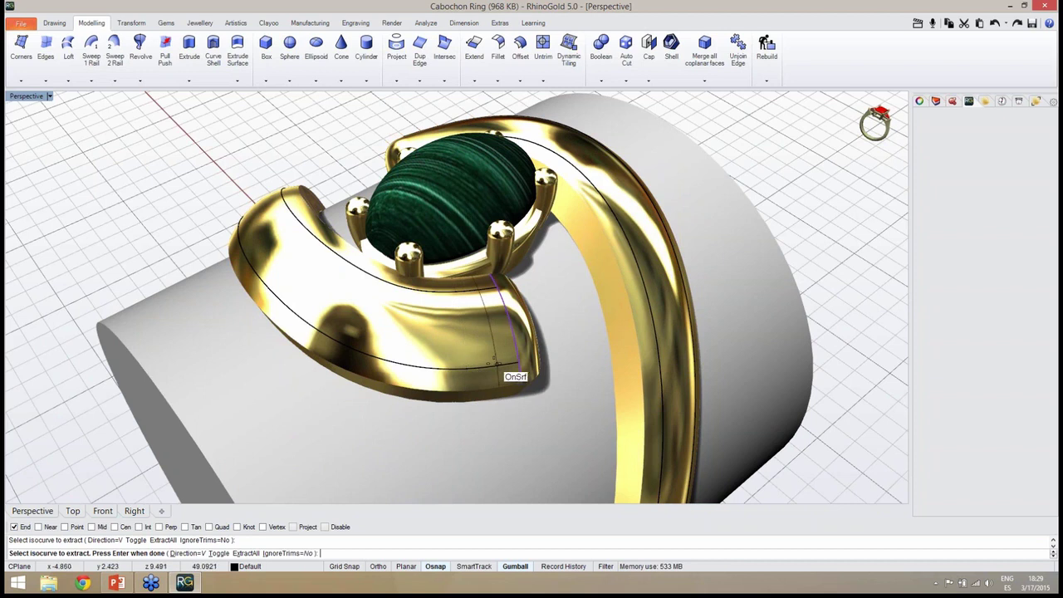
# Step: Extract a matching V-direction isocurve at the offset curve's end on the other end of the band
pyautogui.moveTo(493, 362); pyautogui.dragTo(451, 360, button='right')
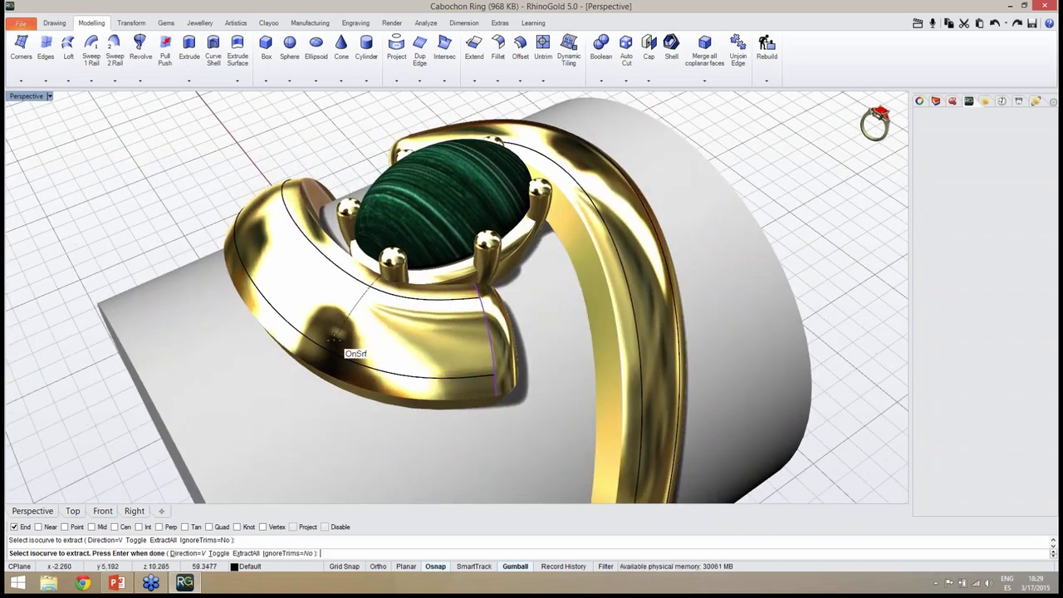
pyautogui.moveTo(334, 339); pyautogui.dragTo(480, 219, button='right')
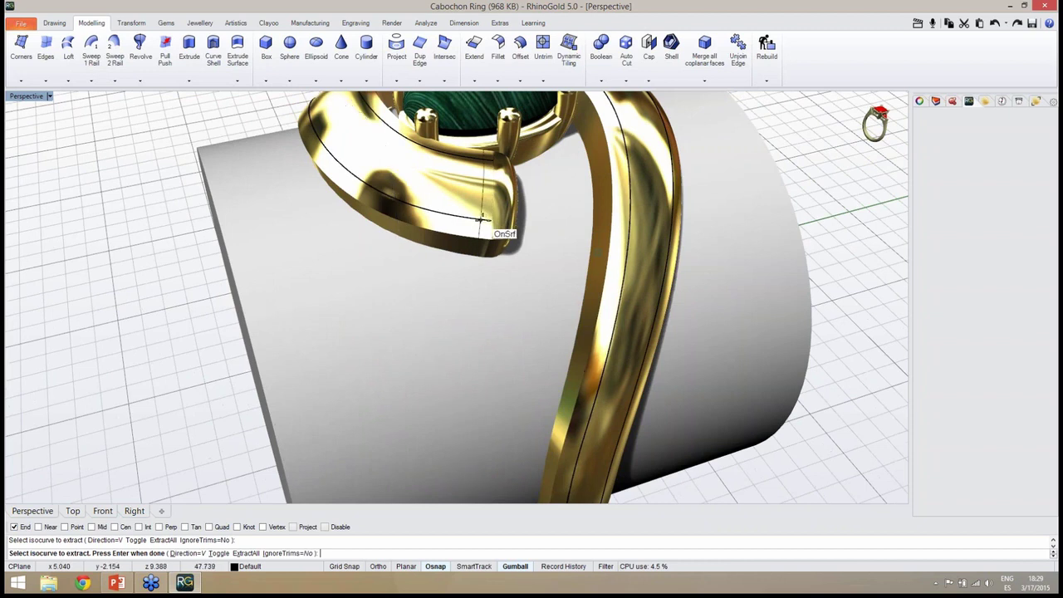
pyautogui.click(482, 221)
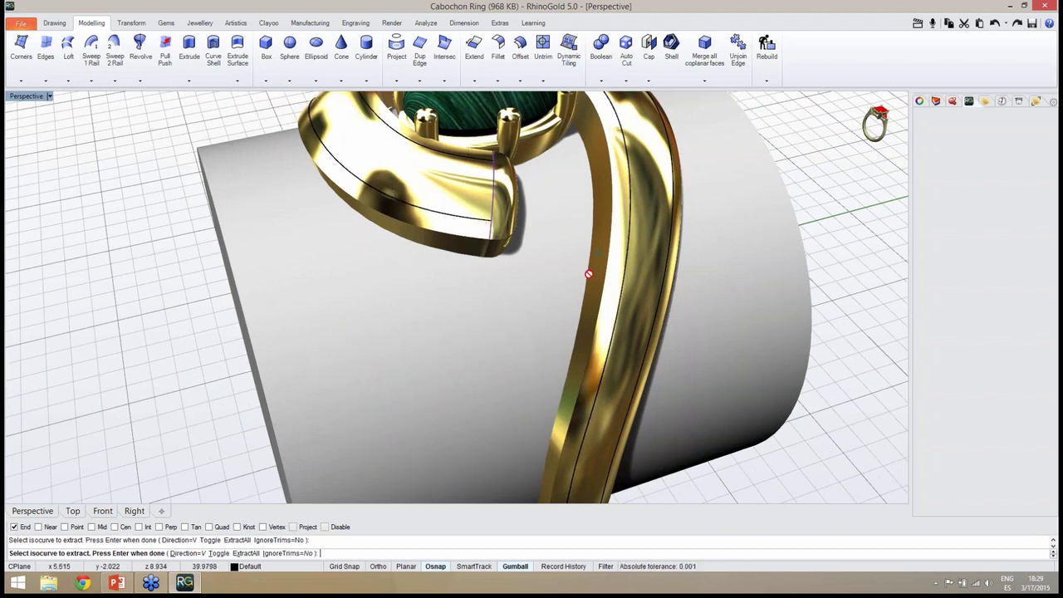
# Step: Extract a V-direction isocurve across the band's top surface, roughly midway down one side of the ring
pyautogui.moveTo(655, 304); pyautogui.dragTo(474, 308, button='right')
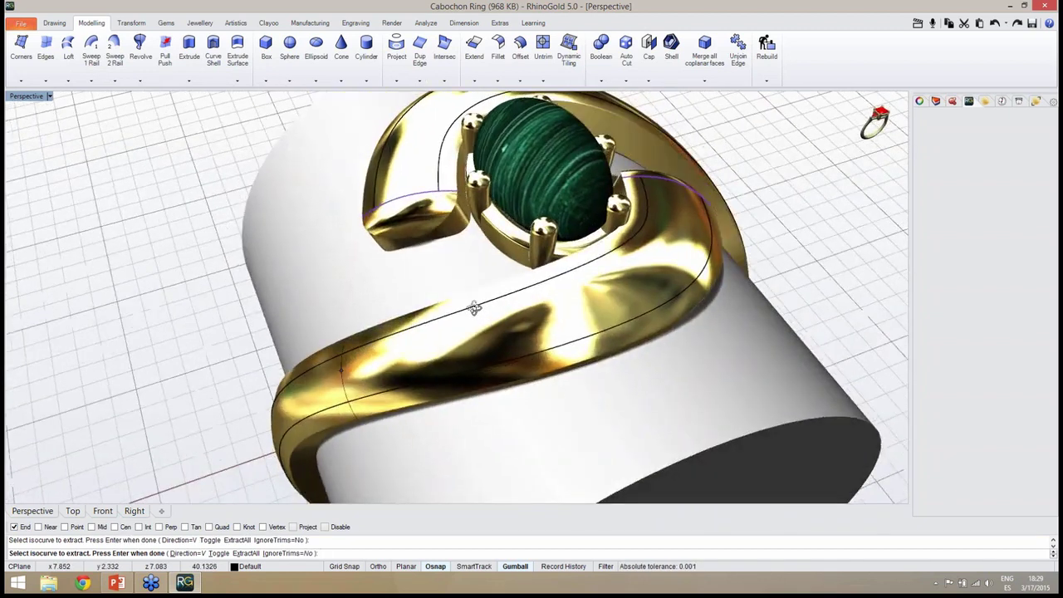
pyautogui.scroll(-5, 473, 308)
pyautogui.moveTo(387, 266); pyautogui.dragTo(437, 300, button='right')
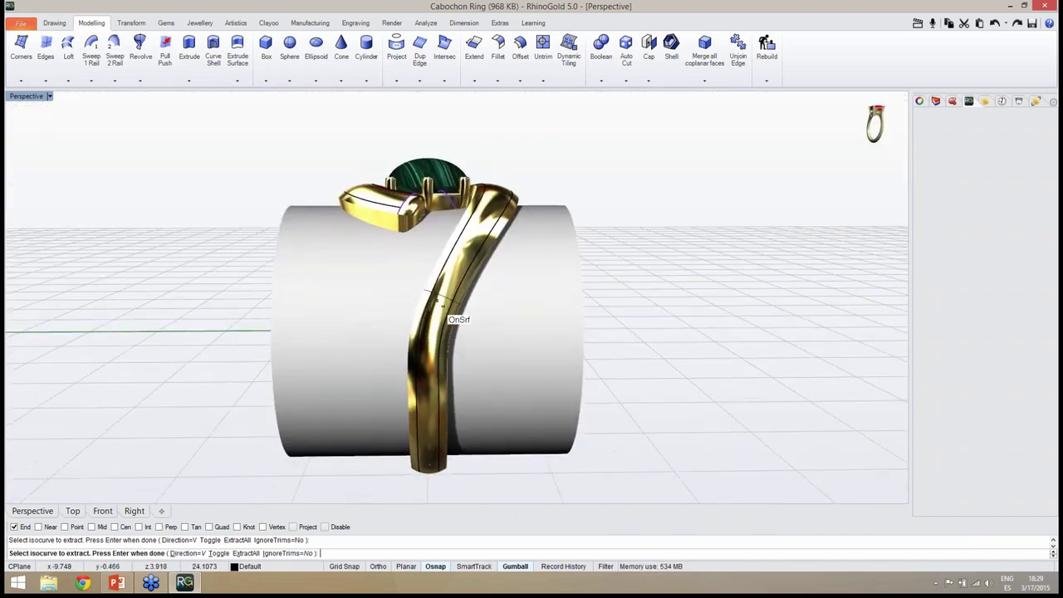
pyautogui.moveTo(440, 356); pyautogui.dragTo(433, 333, button='right')
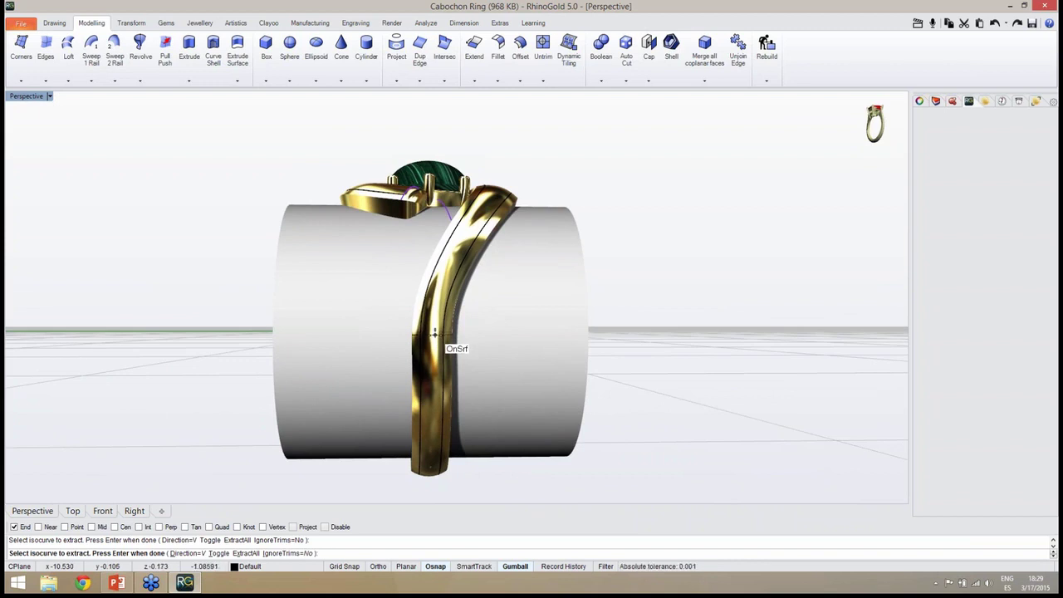
pyautogui.scroll(2, 449, 336)
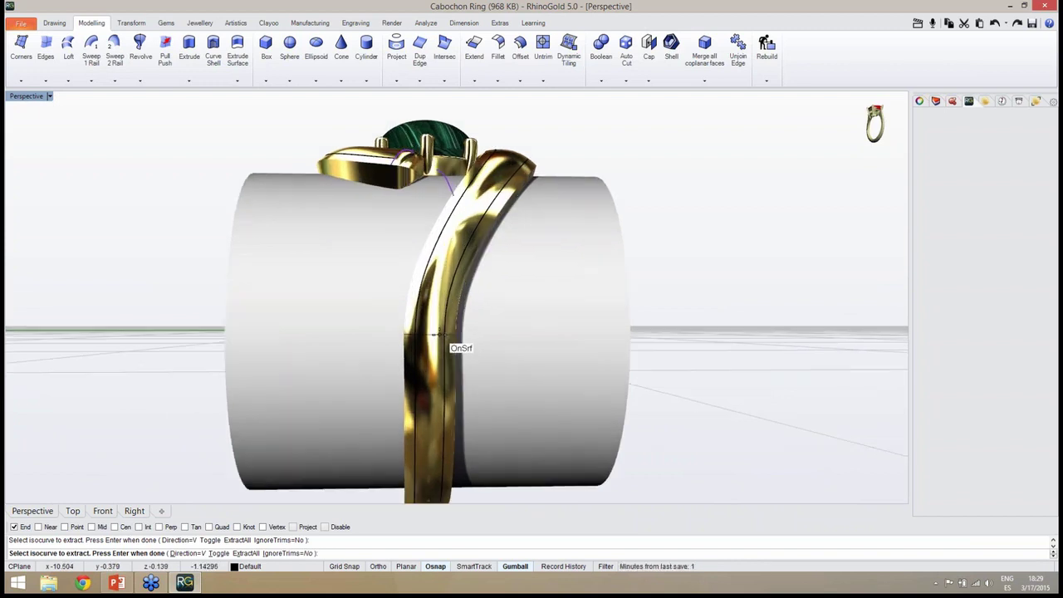
pyautogui.moveTo(440, 333); pyautogui.dragTo(439, 338, button='right')
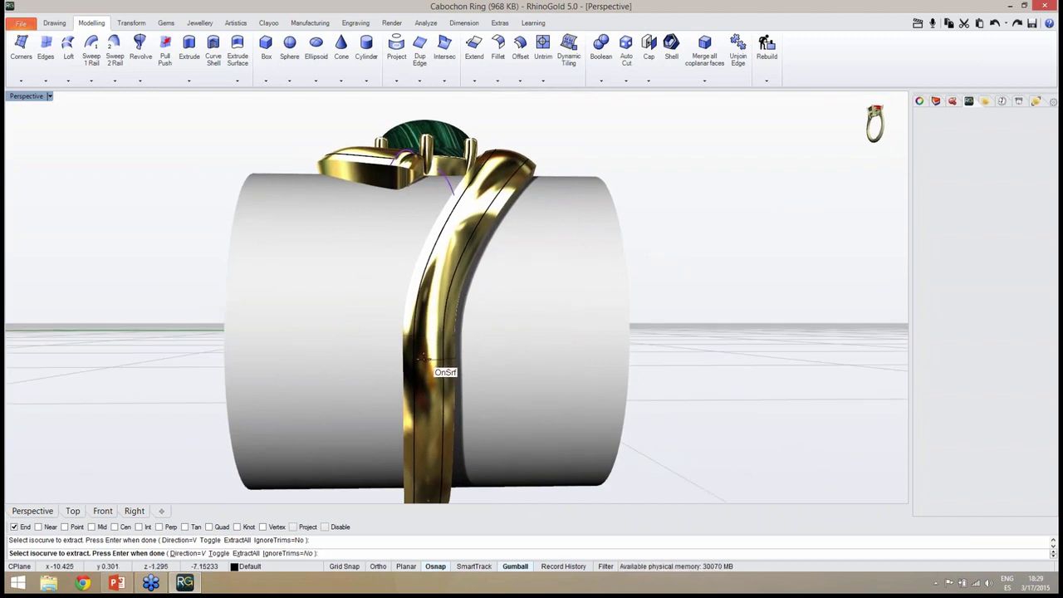
pyautogui.moveTo(422, 359); pyautogui.dragTo(423, 359, button='right')
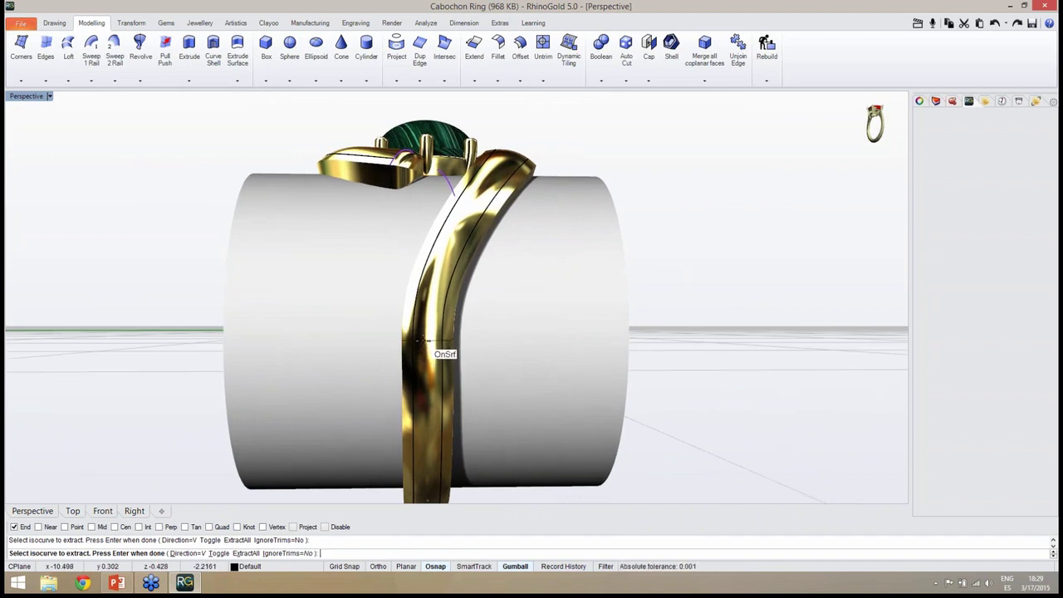
pyautogui.moveTo(422, 365); pyautogui.dragTo(741, 370, button='right')
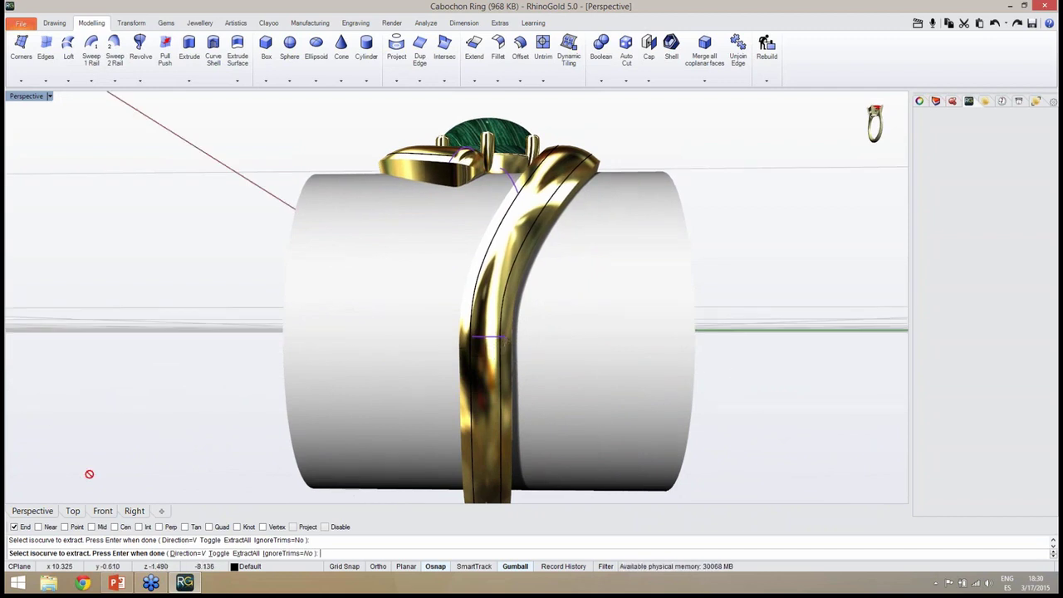
# Step: Switch End snapping off and extract a matching V-direction isocurve across the band on the ring's opposite side
pyautogui.click(14, 526)
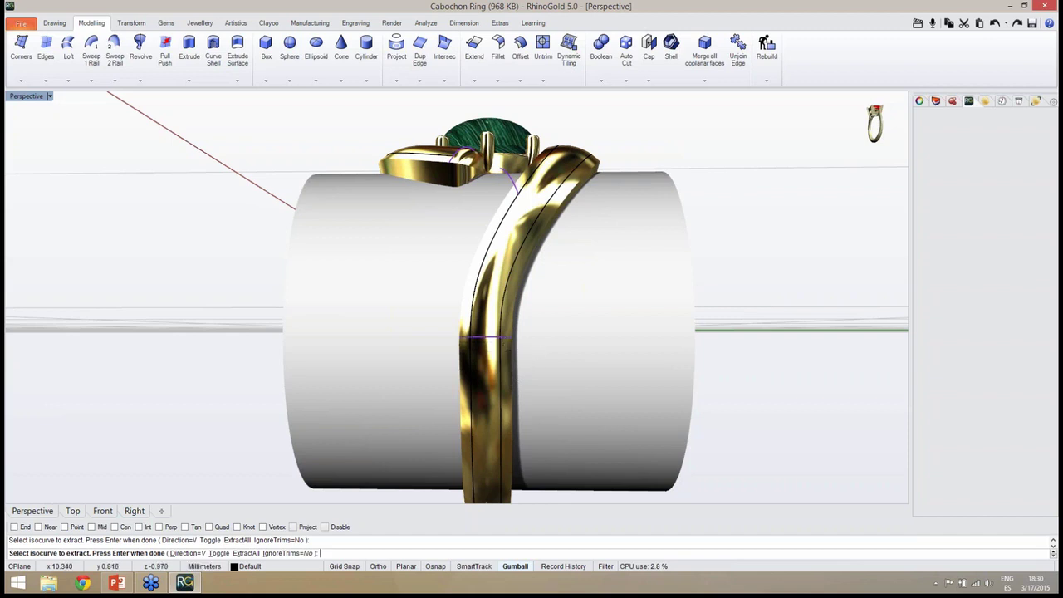
pyautogui.press('Return')
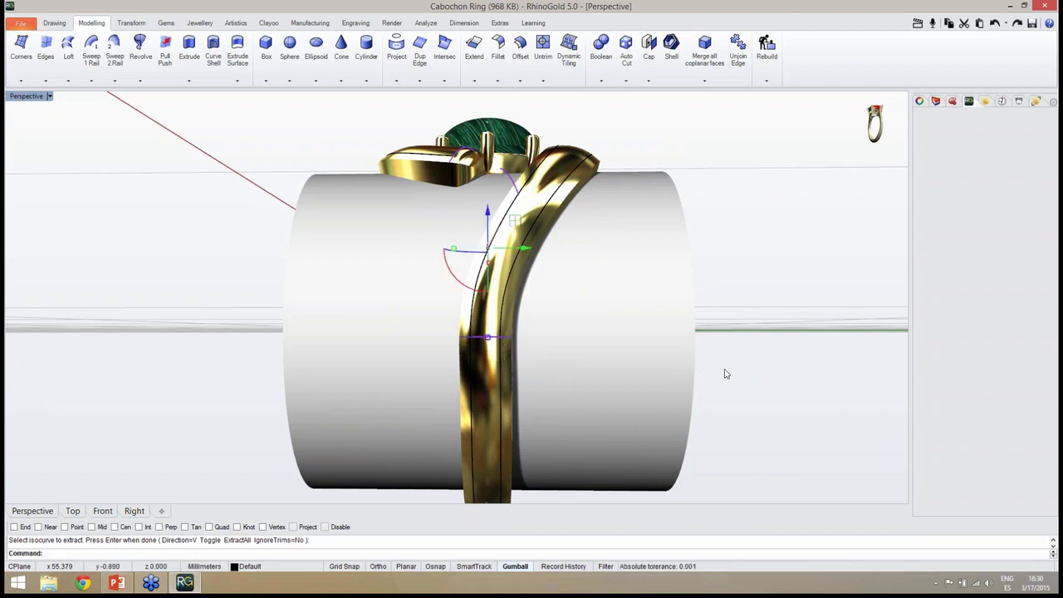
pyautogui.click(727, 373)
pyautogui.moveTo(729, 373); pyautogui.dragTo(616, 421, button='right')
pyautogui.scroll(-4, 534, 321)
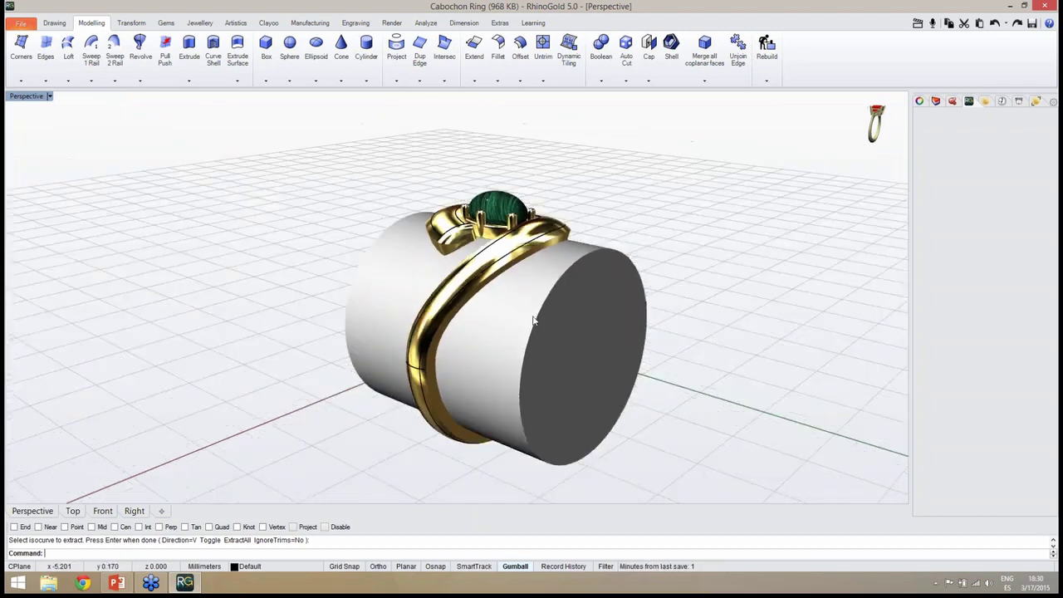
# Step: Select all curves in the model, leaving the central ring curve out of the selection
pyautogui.moveTo(551, 339); pyautogui.dragTo(508, 379, button='right')
pyautogui.middleClick(475, 357)
pyautogui.click(520, 343)
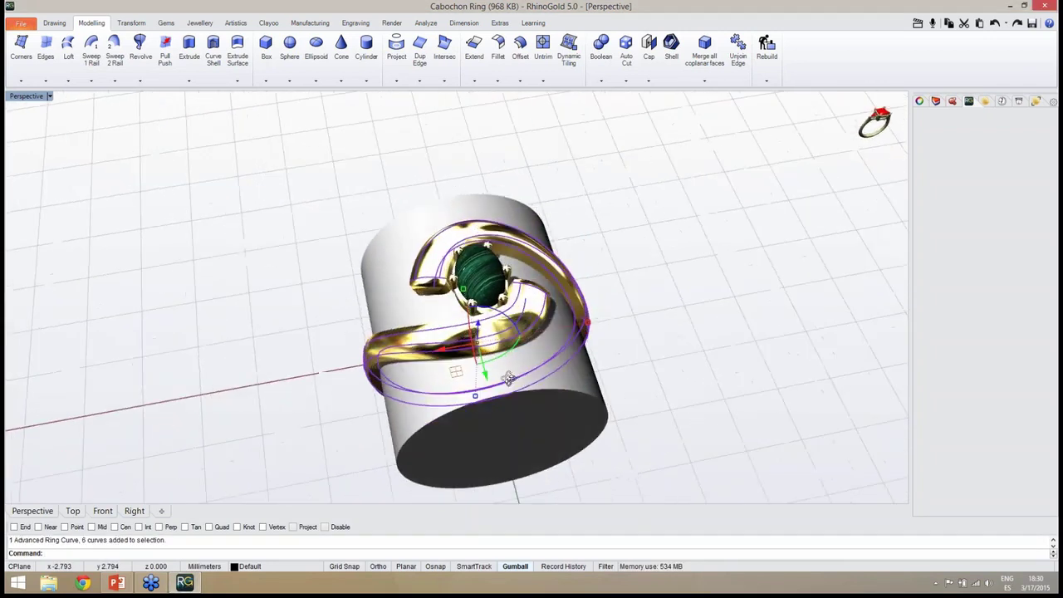
pyautogui.keyDown('ctrl'); pyautogui.click(525, 309); pyautogui.keyUp('ctrl')
pyautogui.moveTo(524, 308)
pyautogui.mouseDown(button='right')
pyautogui.moveTo(335, 252)
pyautogui.moveTo(527, 317)
pyautogui.mouseUp(button='right')
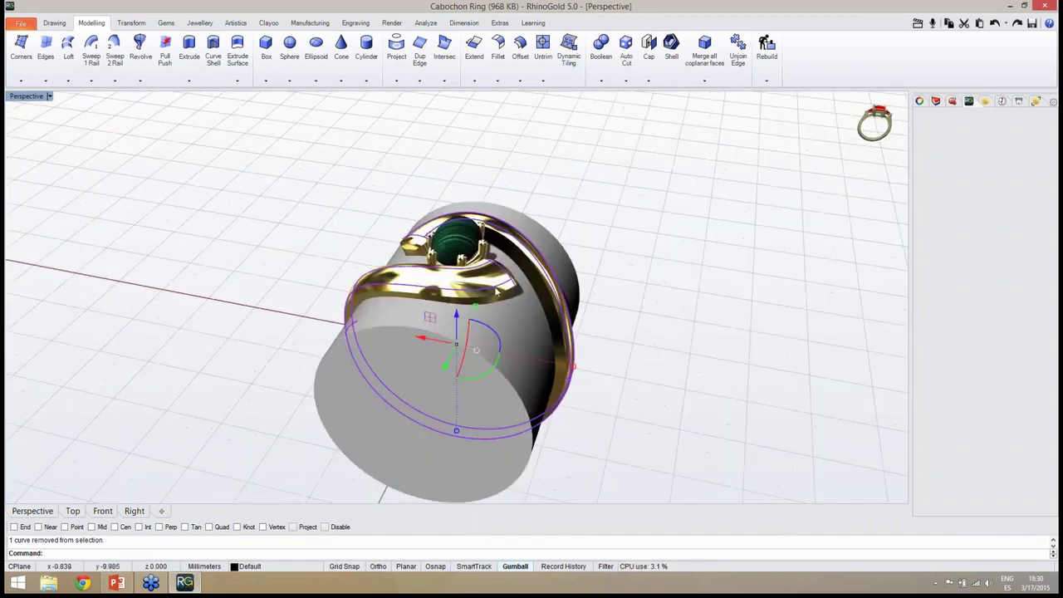
# Step: Turn off the Gumball, clear the curve selection and save the ring file
pyautogui.scroll(3, 496, 291)
pyautogui.click(524, 568)
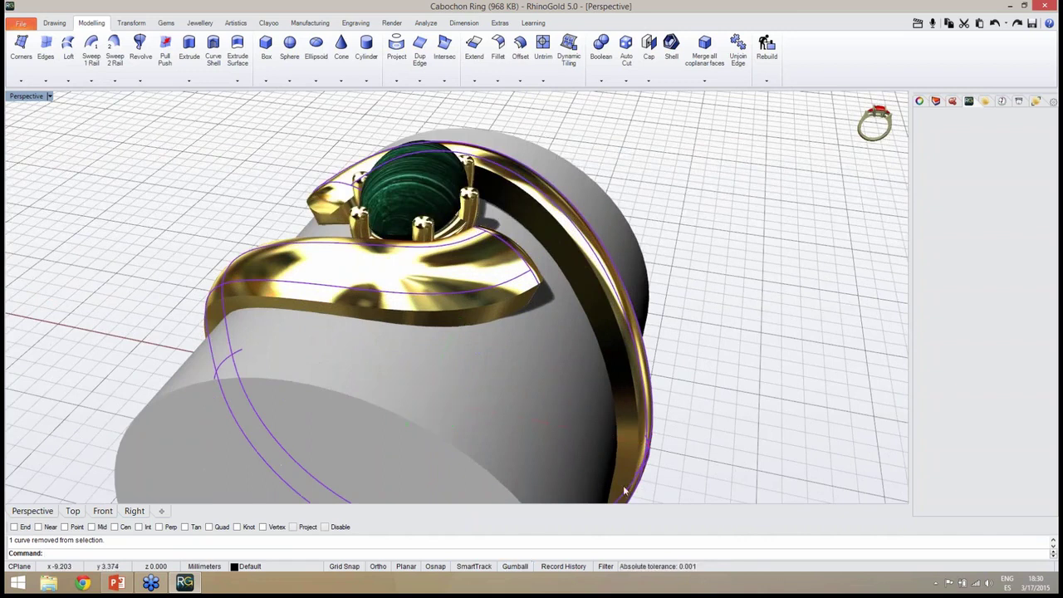
pyautogui.press('Escape')
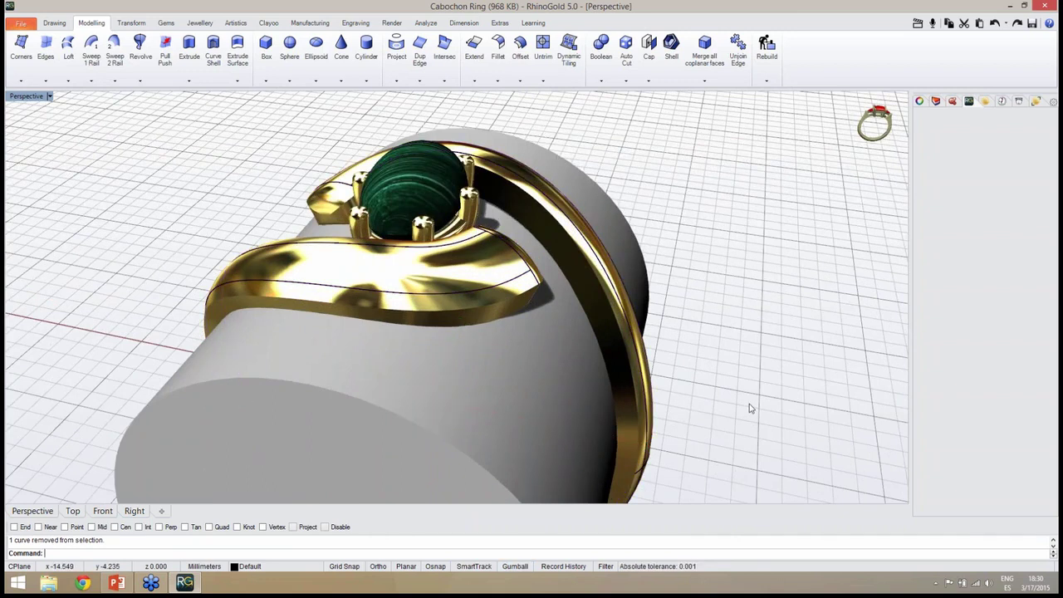
pyautogui.hotkey('ctrl', 's')
# Step: Start Trim with both offset curves and the cross isocurve at one band end as cutting objects
pyautogui.moveTo(708, 286); pyautogui.dragTo(449, 330, button='right')
pyautogui.scroll(3, 450, 327)
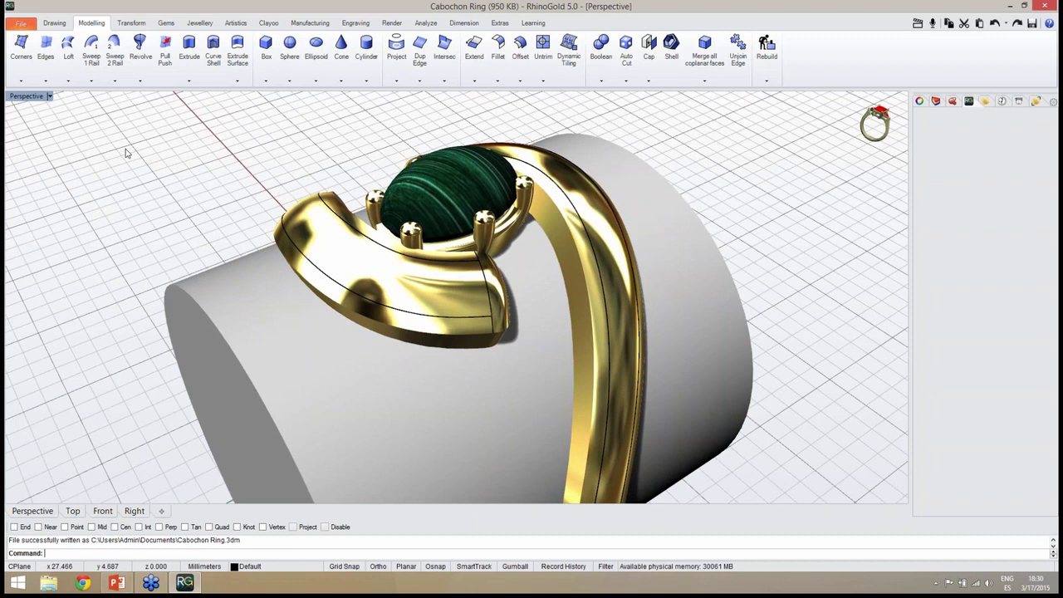
pyautogui.click(55, 23)
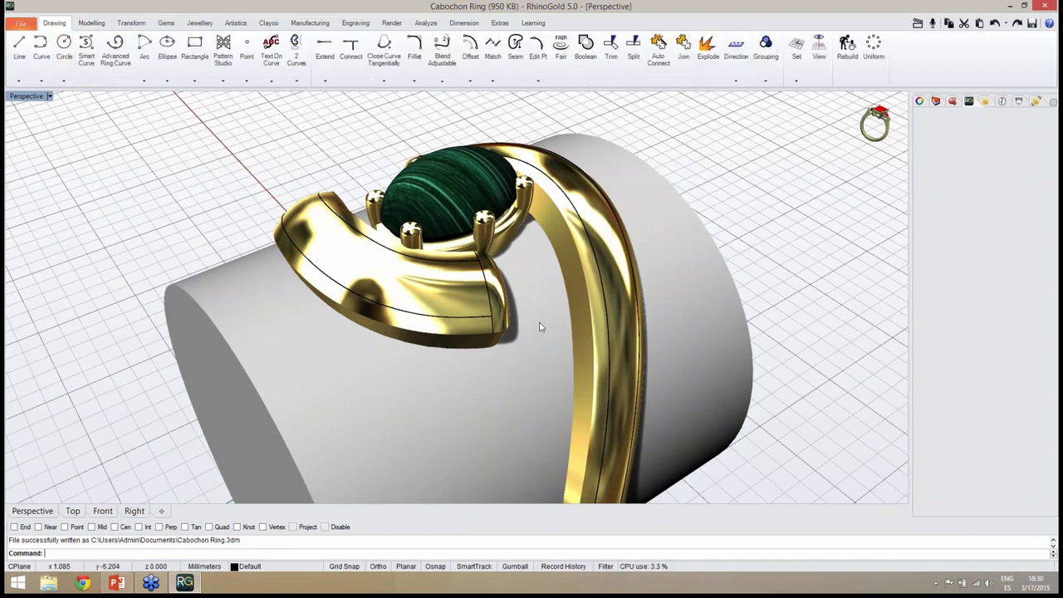
pyautogui.click(612, 52)
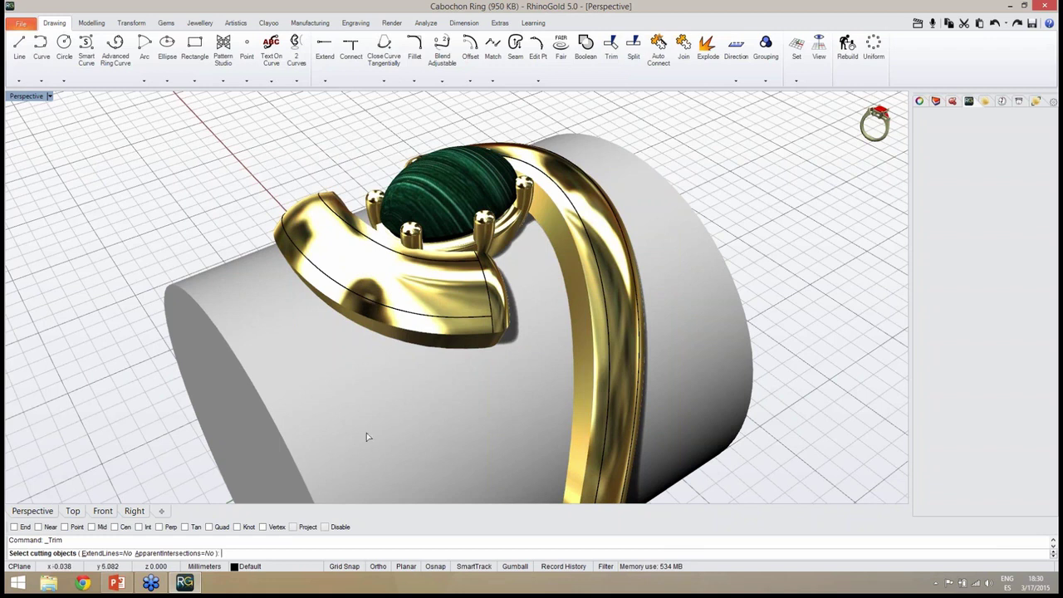
pyautogui.click(455, 316)
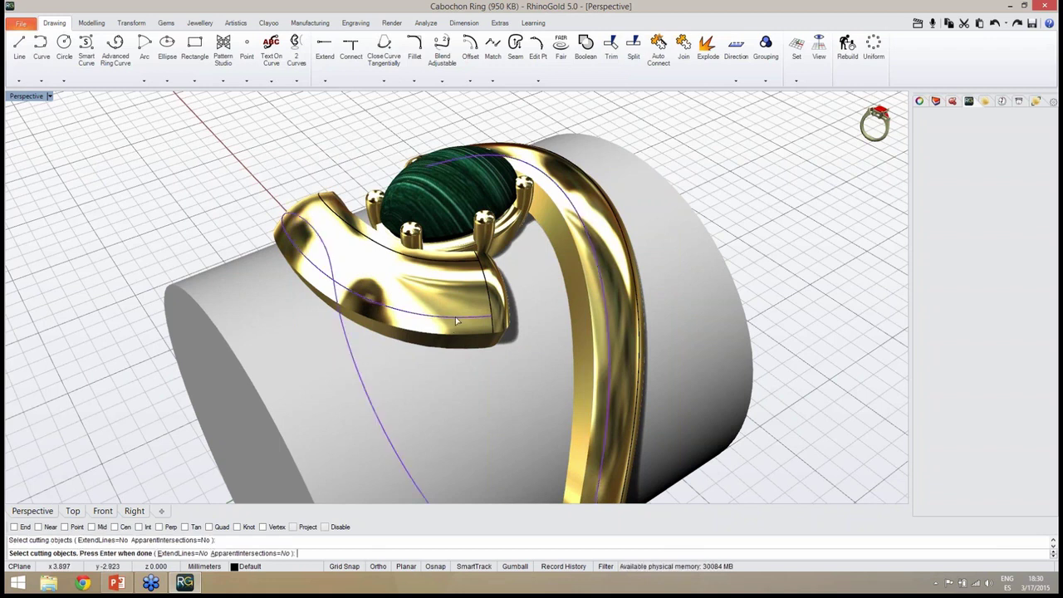
pyautogui.click(459, 264)
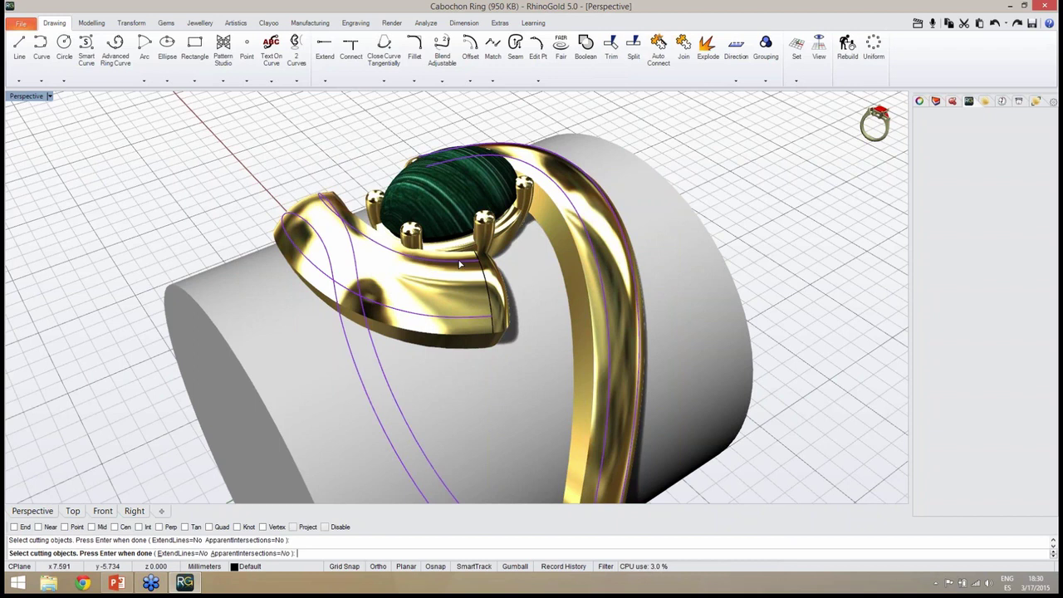
pyautogui.click(490, 299)
pyautogui.click(513, 323)
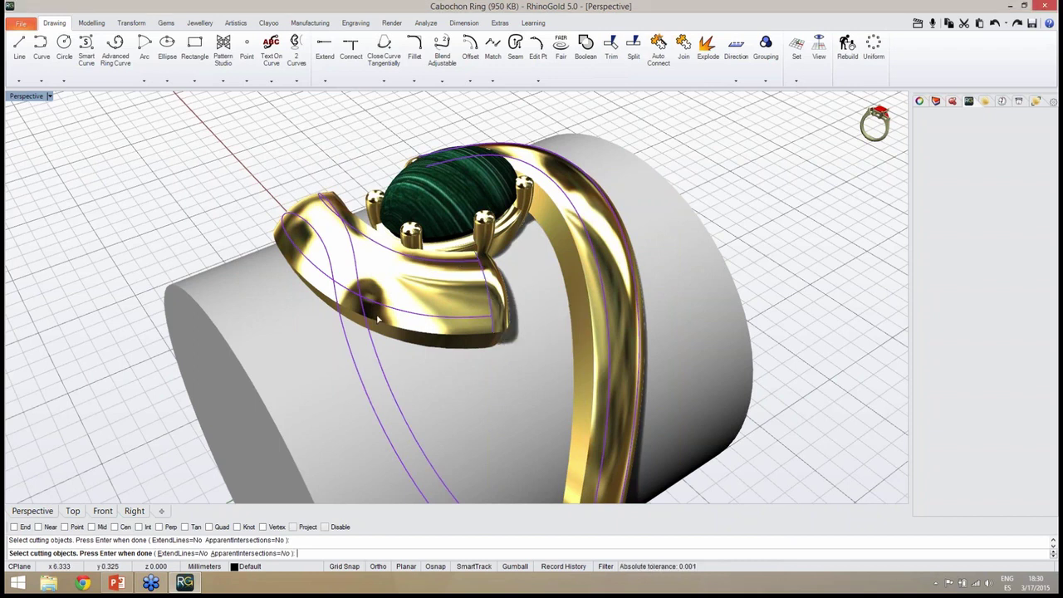
# Step: Add the isocurve at the other band end and the two side isocurves to the trim's cutting objects
pyautogui.moveTo(377, 318); pyautogui.dragTo(224, 370, button='right')
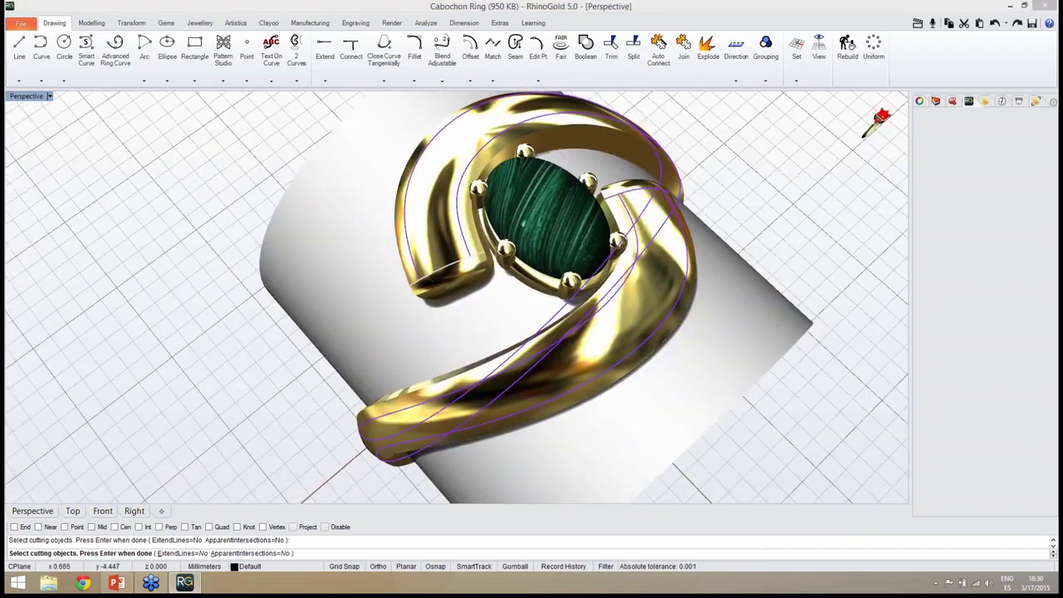
pyautogui.click(461, 263)
pyautogui.click(488, 290)
pyautogui.moveTo(469, 344); pyautogui.dragTo(420, 432, button='right')
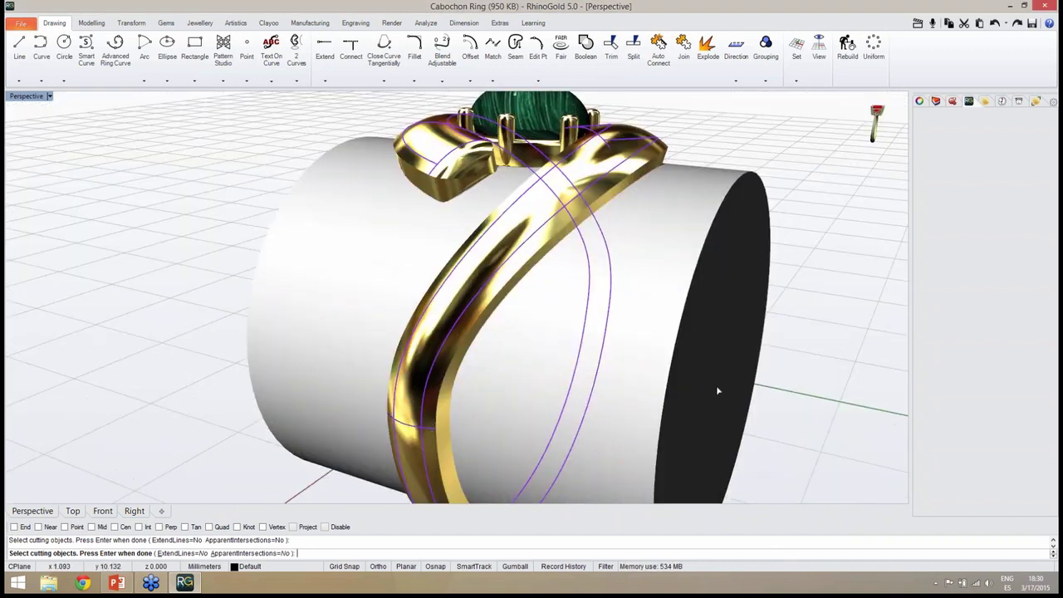
pyautogui.moveTo(716, 386); pyautogui.dragTo(545, 433, button='right')
pyautogui.click(587, 473)
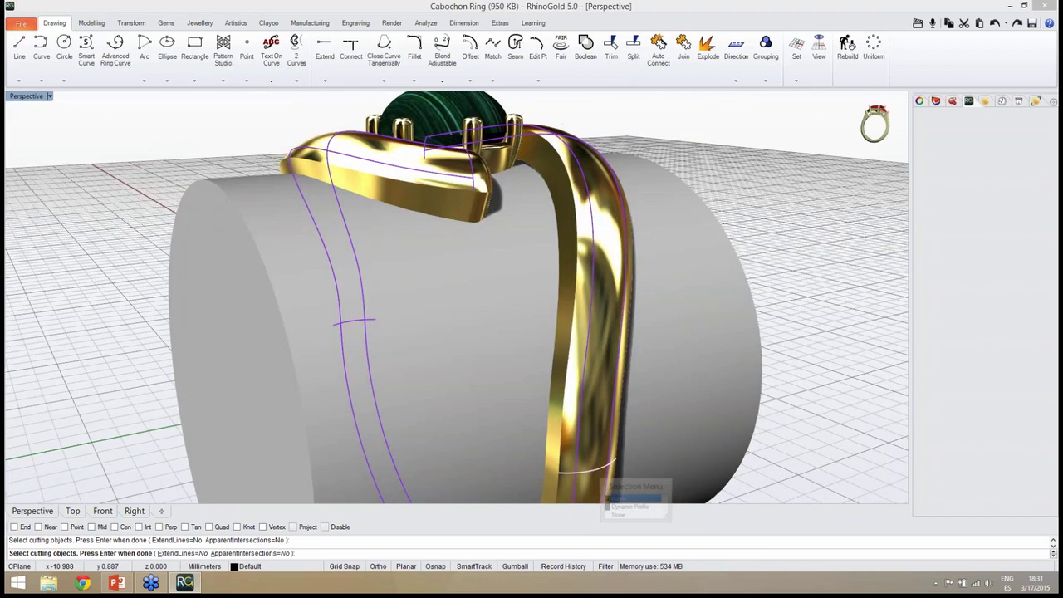
pyautogui.scroll(-6, 504, 368)
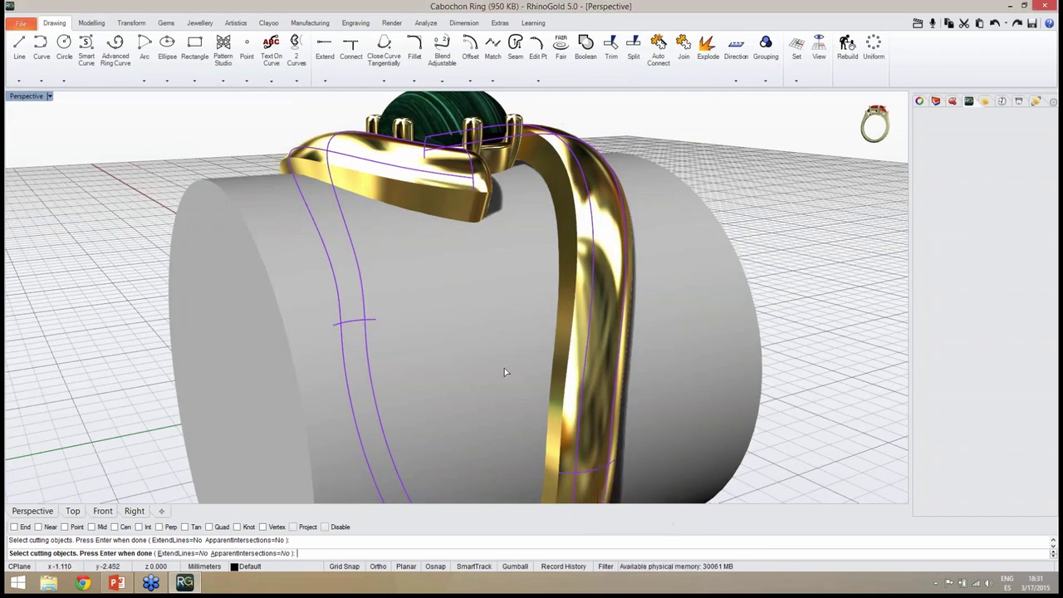
pyautogui.scroll(2, 361, 372)
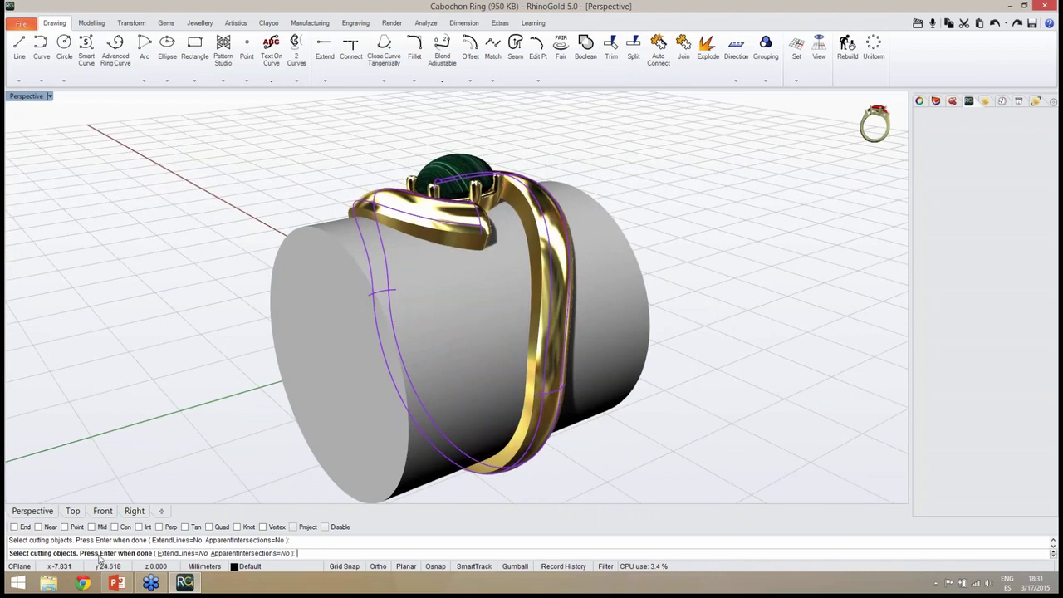
pyautogui.press('Return')
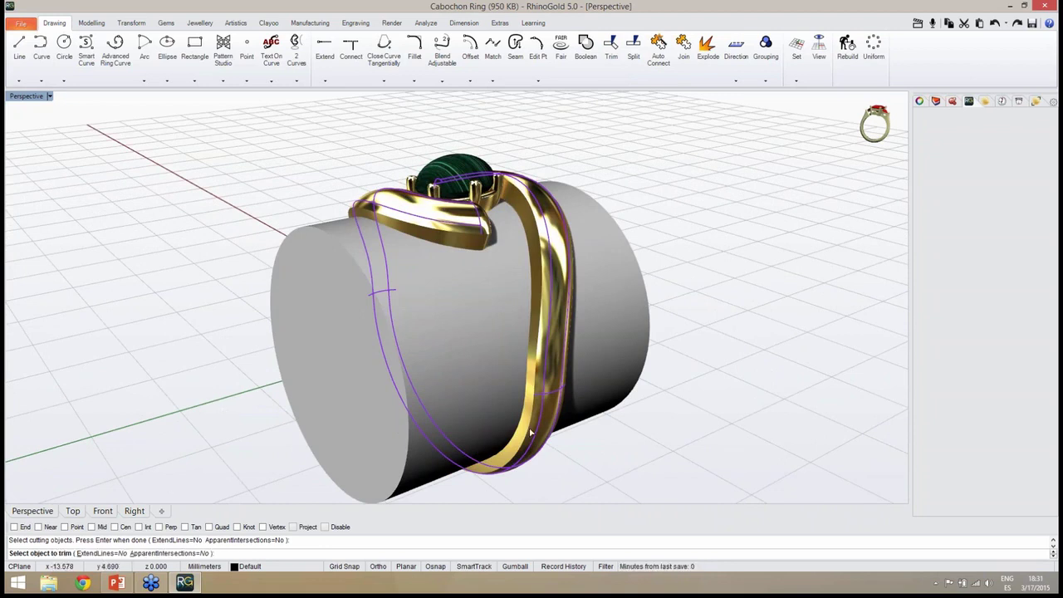
# Step: Trim away the portions of both offset curves that run below the two side isocurves
pyautogui.scroll(6, 547, 438)
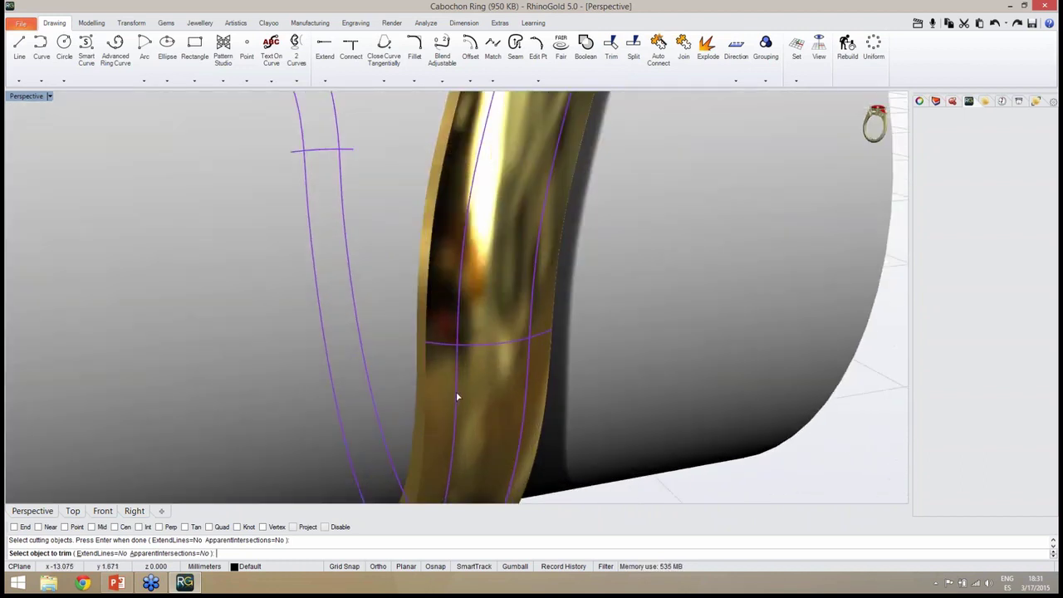
pyautogui.click(456, 397)
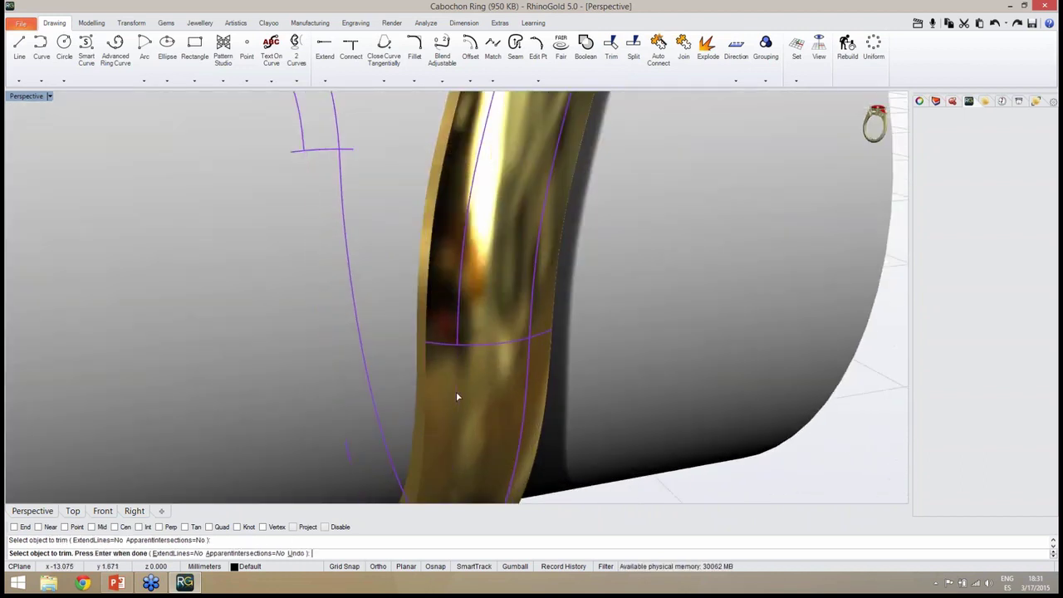
pyautogui.click(527, 401)
pyautogui.click(554, 427)
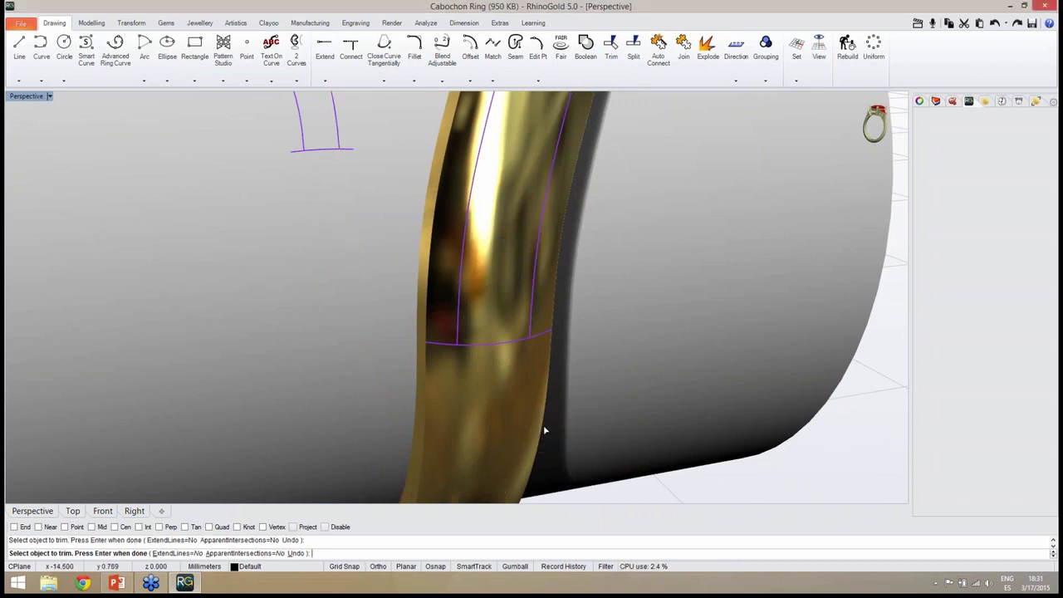
# Step: Trim the side isocurves' ends that overhang the offset curves
pyautogui.click(444, 348)
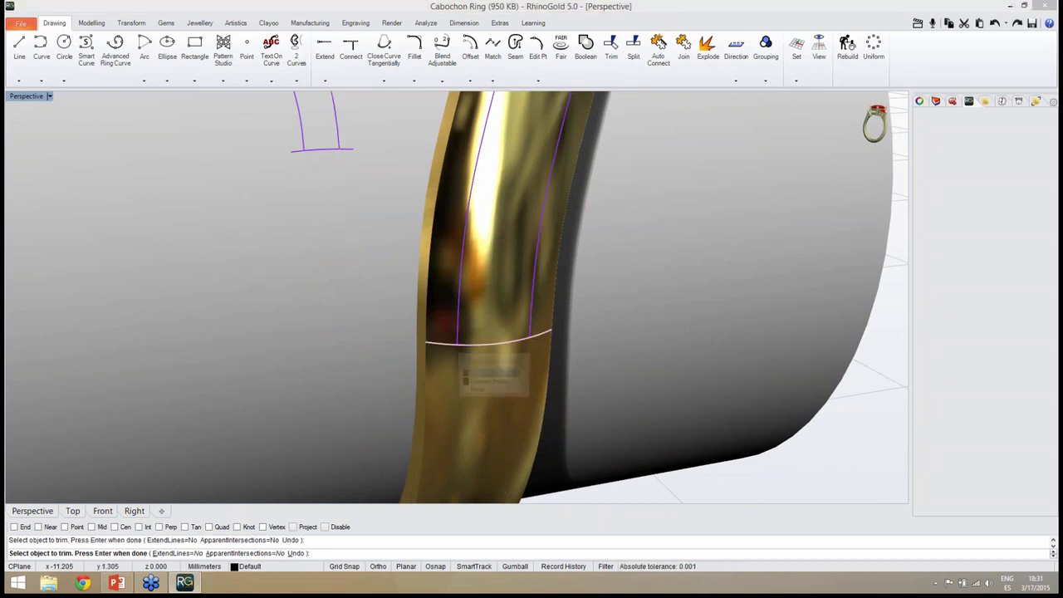
pyautogui.click(473, 374)
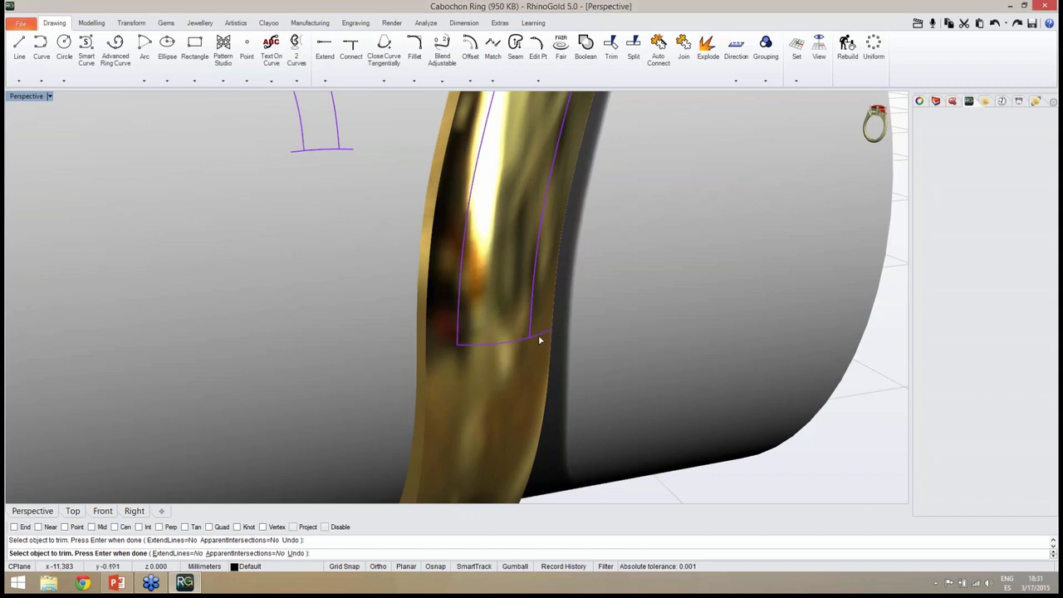
pyautogui.scroll(-8, 506, 397)
# Step: Trim both ends of the cross isocurve that overhang the offset curves at the band tip beside the cabochon head
pyautogui.moveTo(585, 358); pyautogui.dragTo(429, 308, button='right')
pyautogui.scroll(6, 434, 306)
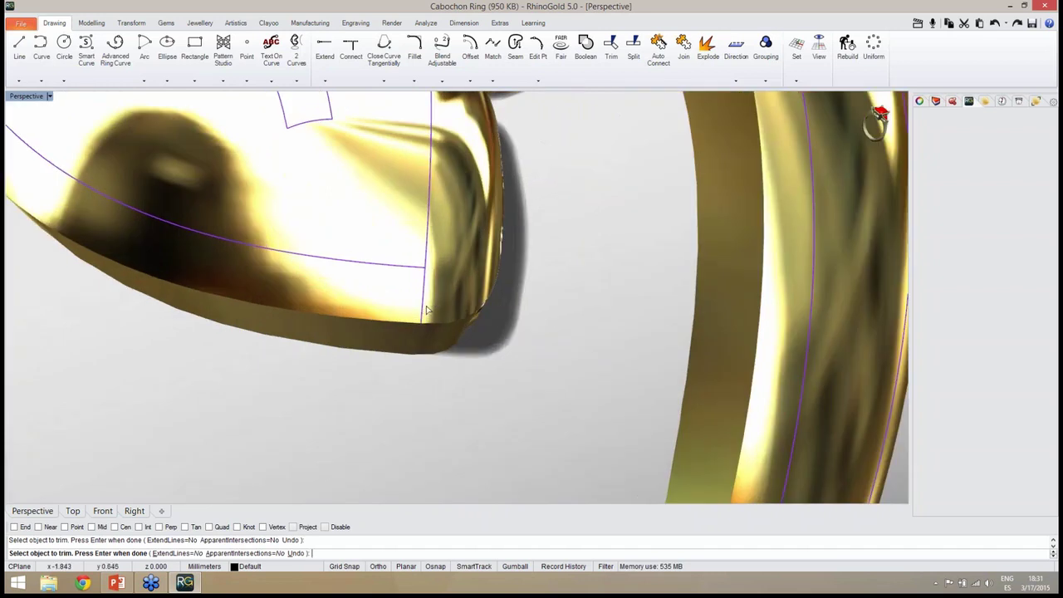
pyautogui.click(427, 310)
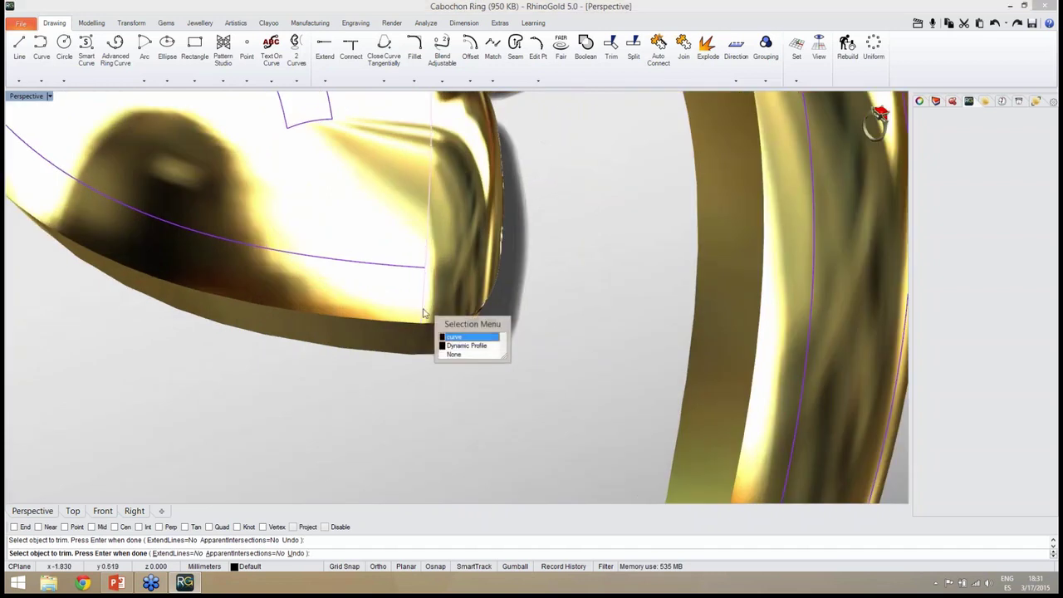
pyautogui.click(449, 340)
pyautogui.scroll(-8, 449, 376)
pyautogui.scroll(3, 457, 297)
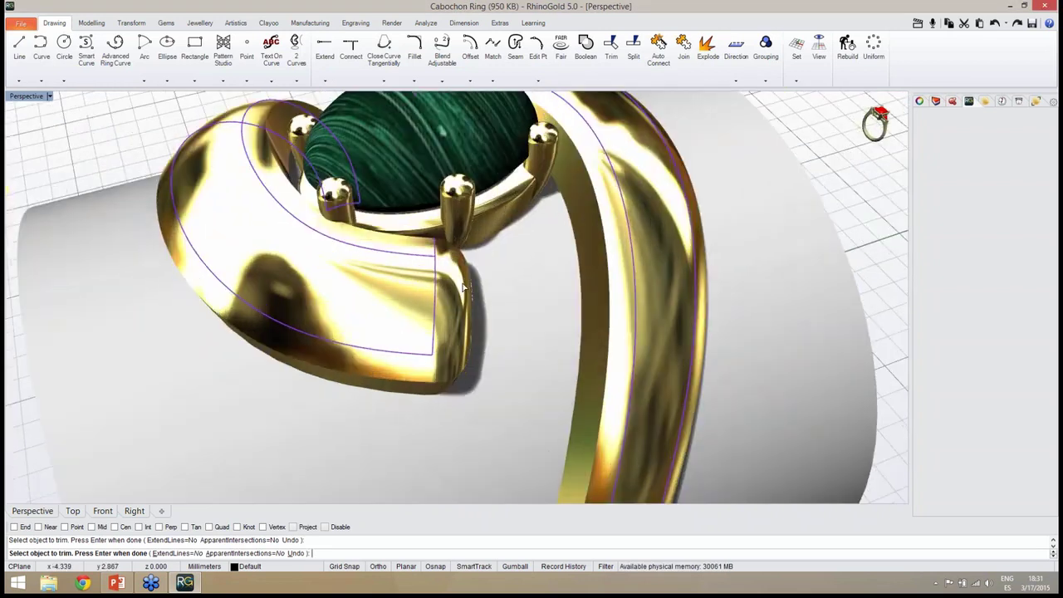
pyautogui.moveTo(464, 286); pyautogui.dragTo(437, 320, button='right')
pyautogui.scroll(3, 408, 341)
pyautogui.scroll(2, 409, 340)
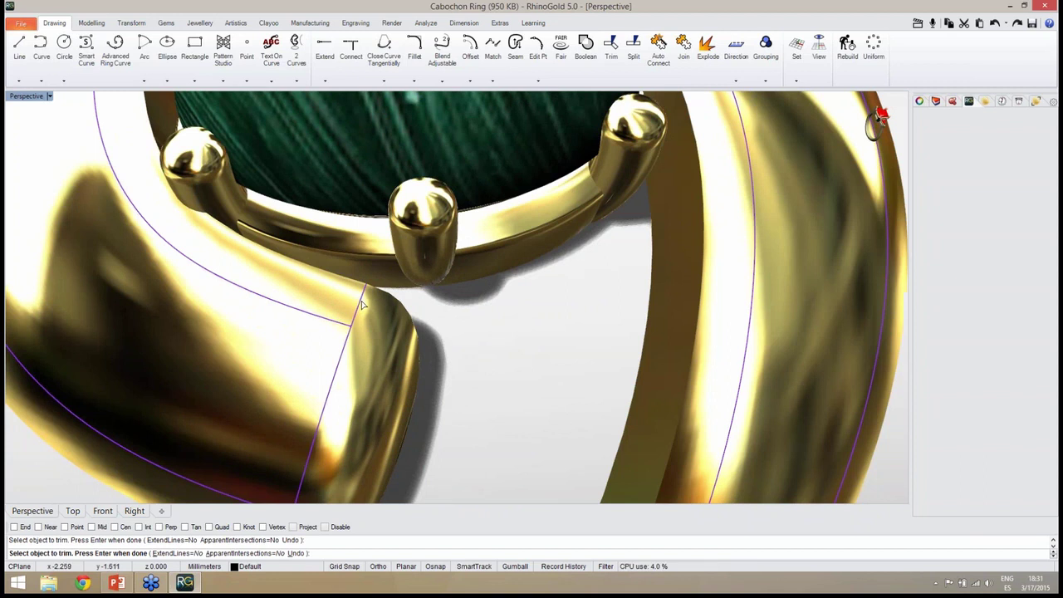
pyautogui.click(365, 309)
pyautogui.click(393, 330)
pyautogui.scroll(-10, 656, 295)
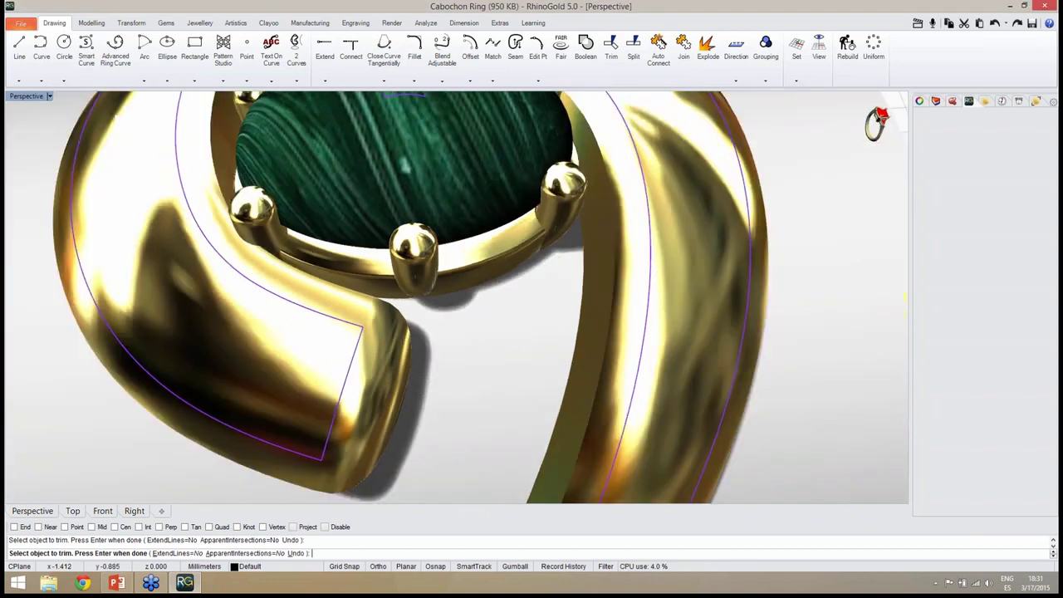
# Step: Trim both ends of the side isocurve that overhang the offset curves on the band's opposite flank
pyautogui.moveTo(656, 294); pyautogui.dragTo(366, 251, button='right')
pyautogui.scroll(3, 338, 462)
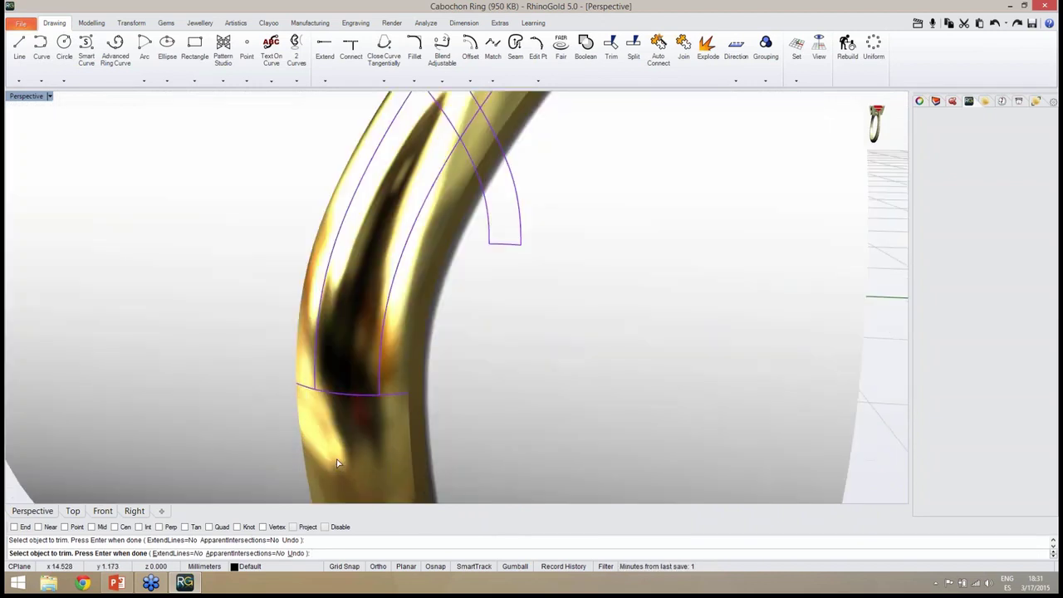
pyautogui.click(401, 394)
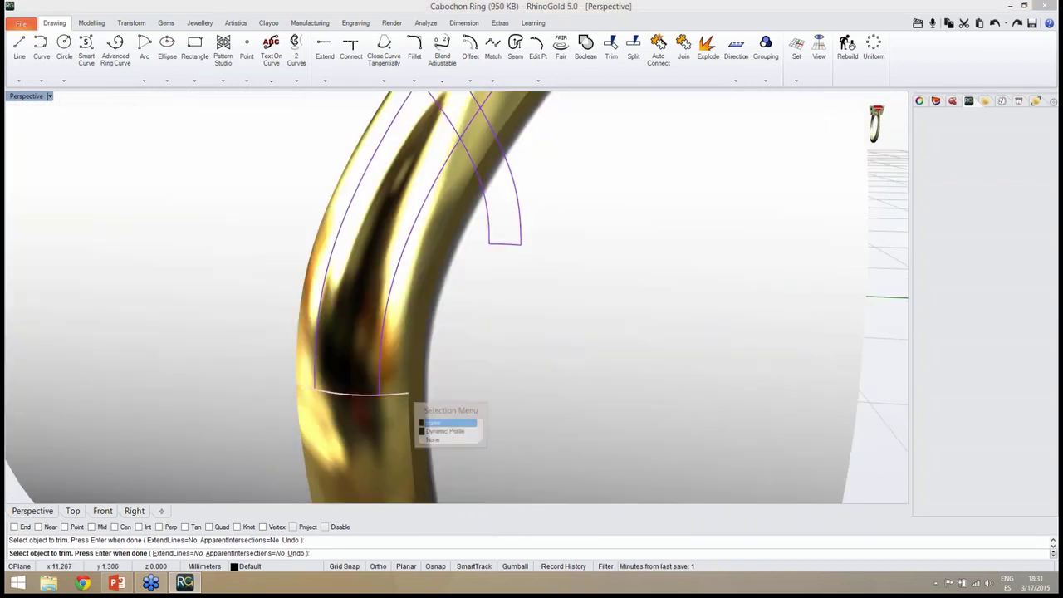
pyautogui.click(424, 423)
pyautogui.moveTo(380, 428); pyautogui.dragTo(420, 427, button='right')
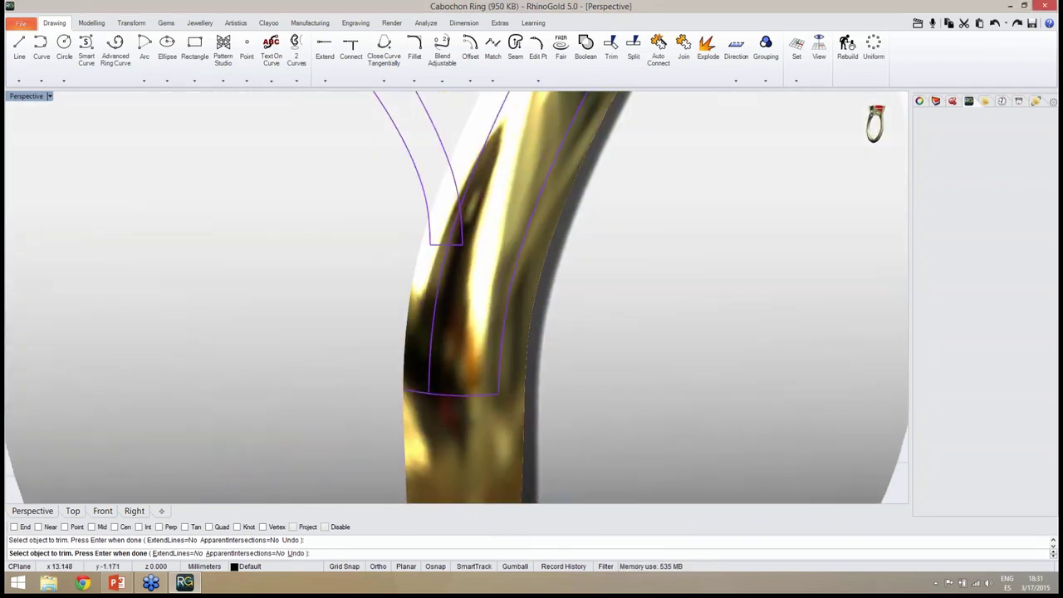
pyautogui.click(421, 396)
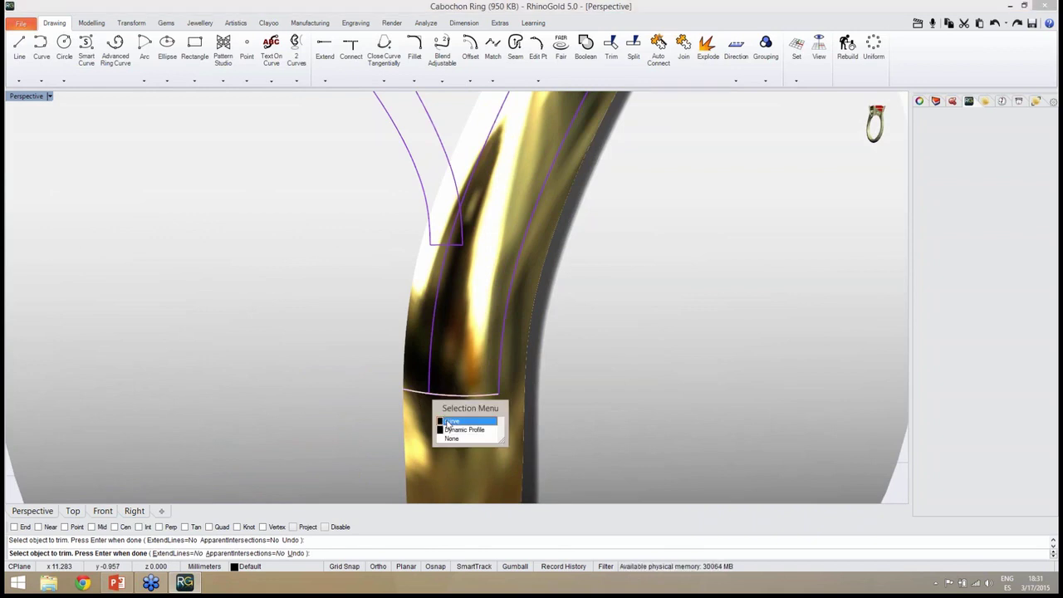
# Step: Trim both ends of the cross isocurve that overhang the offset curves at the other band tip
pyautogui.scroll(-15, 402, 429)
pyautogui.moveTo(564, 332); pyautogui.dragTo(192, 381, button='right')
pyautogui.scroll(5, 498, 317)
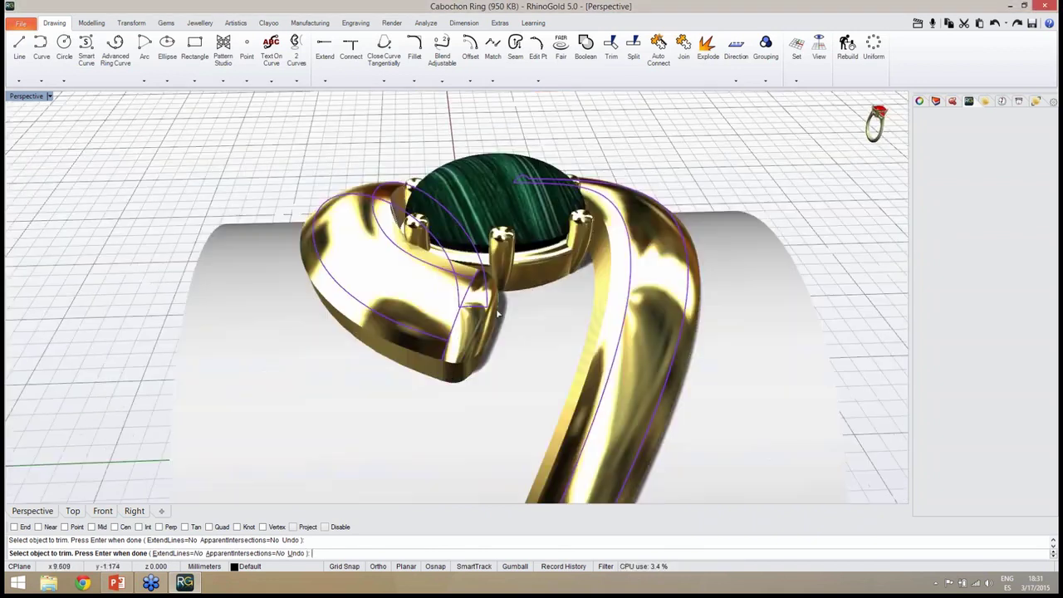
pyautogui.click(453, 365)
pyautogui.click(467, 382)
pyautogui.moveTo(536, 363); pyautogui.dragTo(420, 384, button='right')
pyautogui.scroll(8, 461, 270)
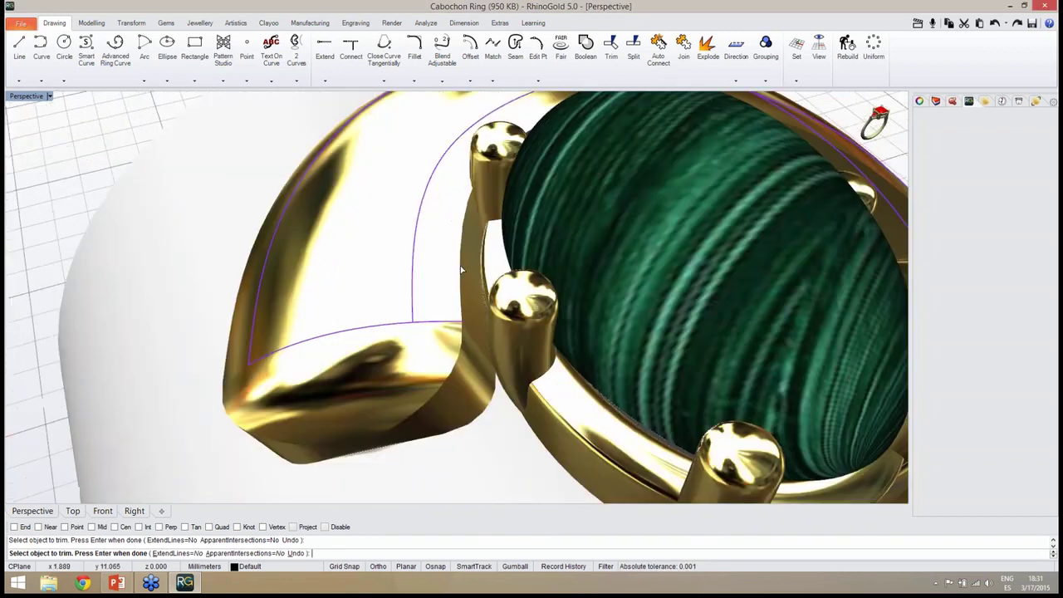
pyautogui.click(449, 331)
pyautogui.click(464, 355)
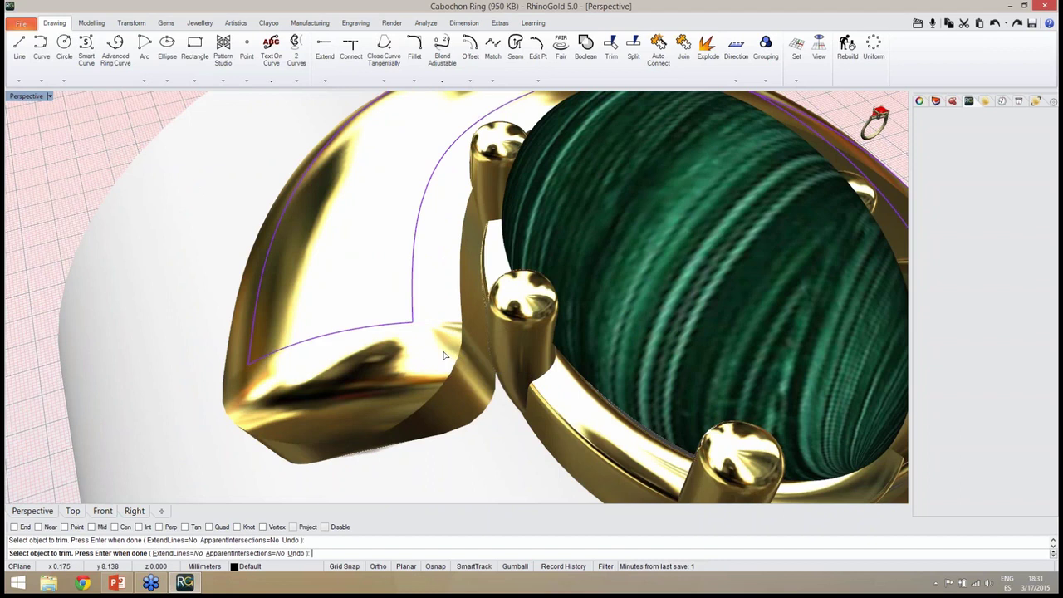
# Step: Finish the Trim command and save the Cabochon Ring file
pyautogui.scroll(-8, 444, 355)
pyautogui.moveTo(465, 358); pyautogui.dragTo(671, 363, button='right')
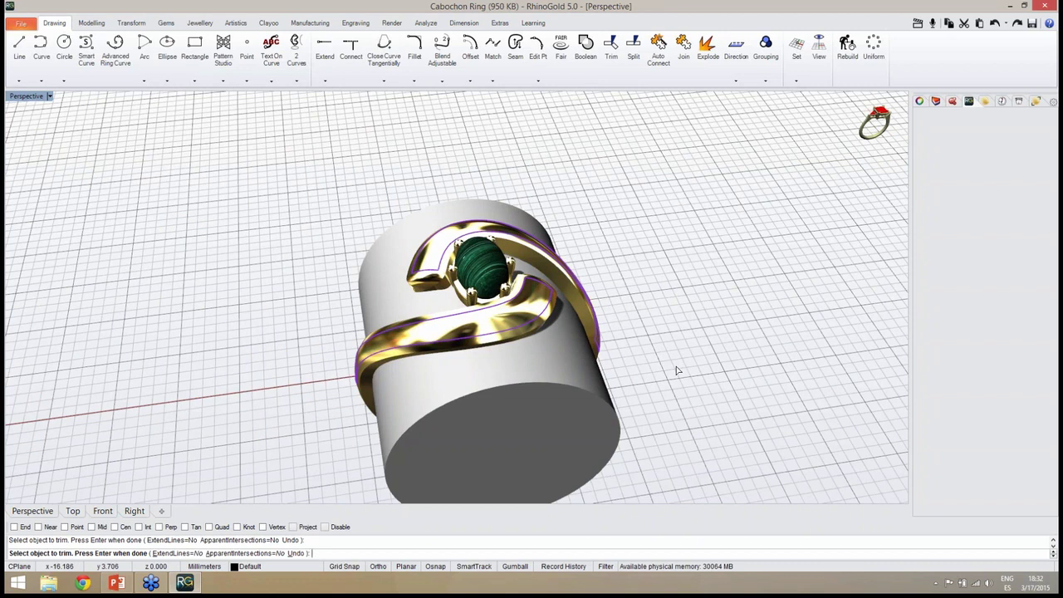
pyautogui.rightClick(677, 371)
pyautogui.moveTo(663, 314); pyautogui.dragTo(525, 332, button='right')
pyautogui.hotkey('ctrl', 's')
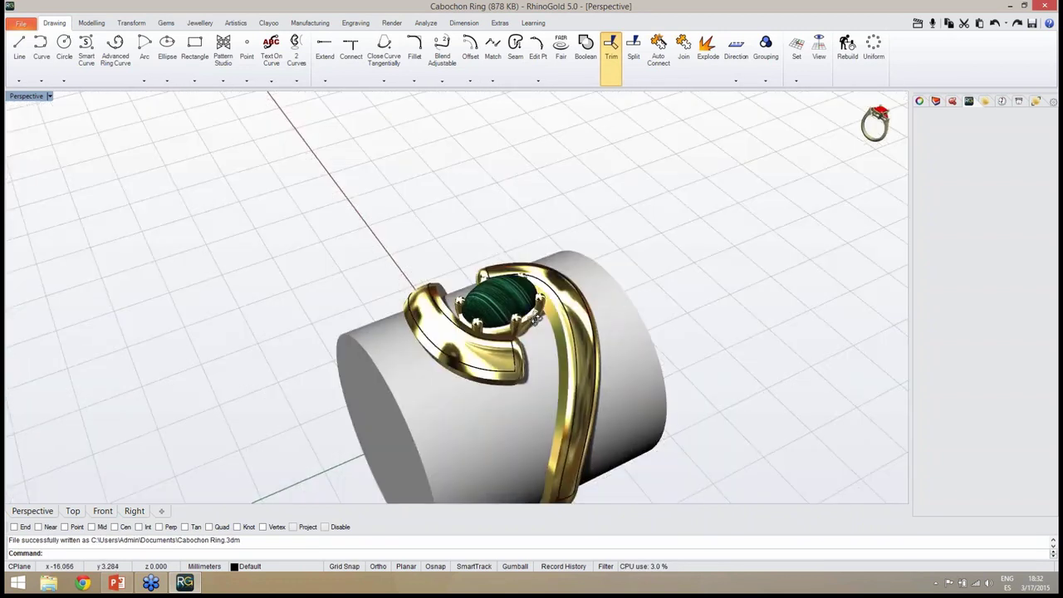
# Step: Select the offset curves and the cross isocurve at the band tip in turn to check the separate outline segments
pyautogui.scroll(8, 510, 378)
pyautogui.click(507, 350)
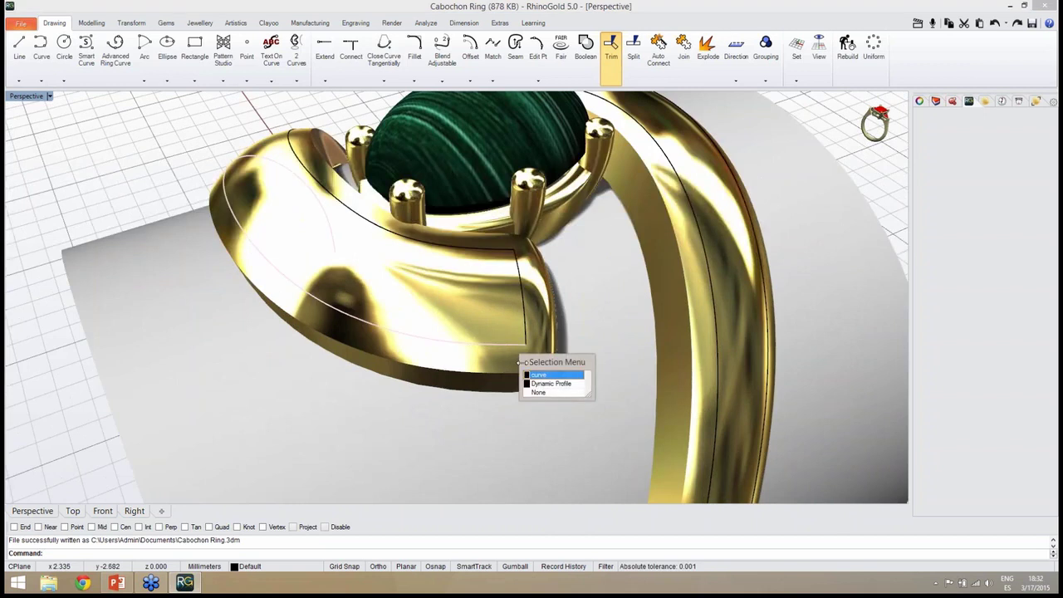
pyautogui.click(539, 368)
pyautogui.click(525, 328)
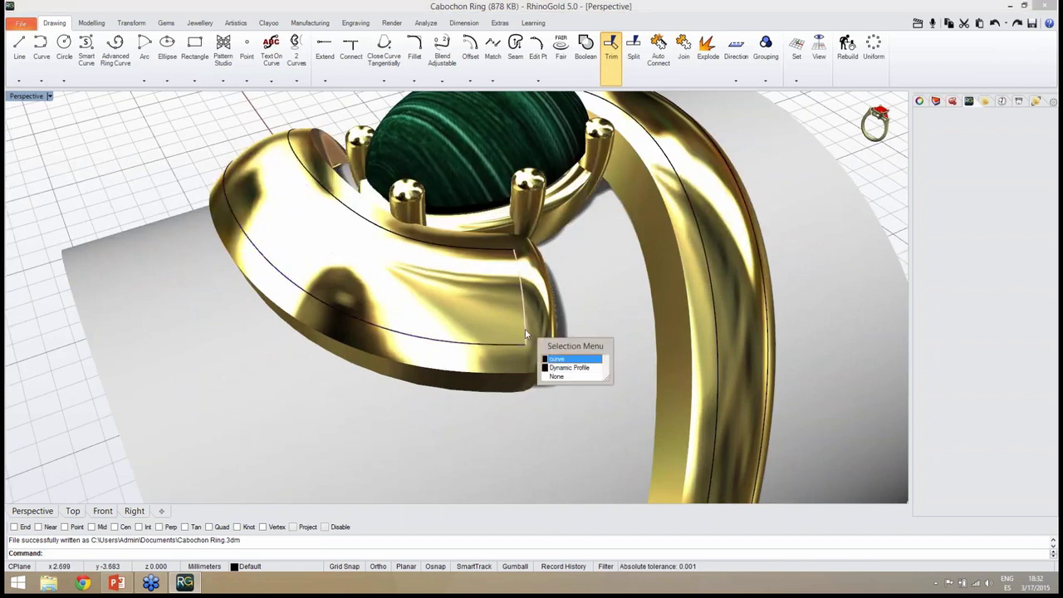
pyautogui.click(482, 248)
pyautogui.click(514, 278)
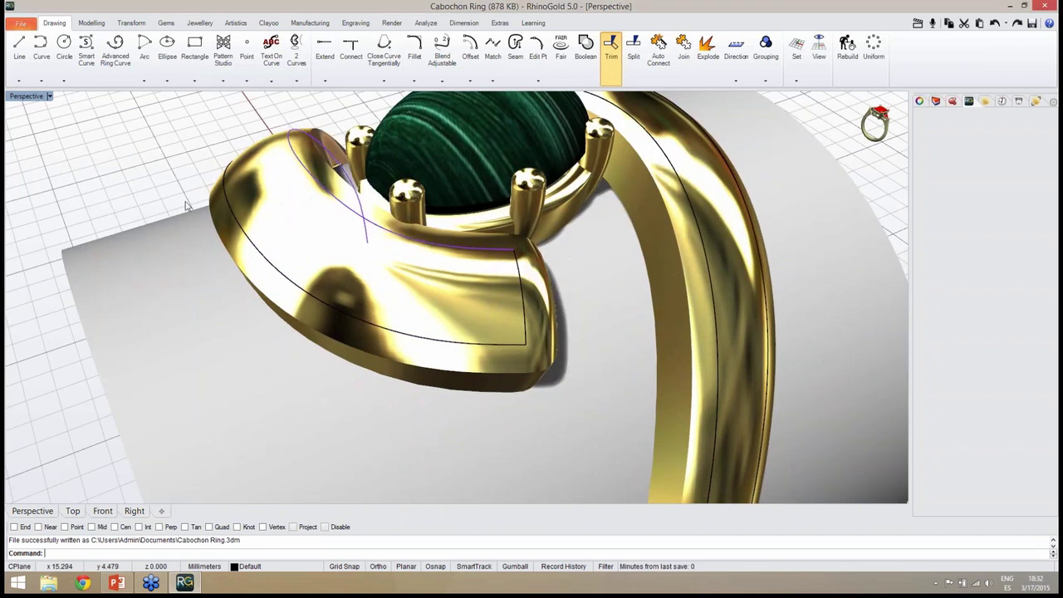
# Step: Review the trimmed outlines around the whole band and join their curves
pyautogui.scroll(-7, 307, 287)
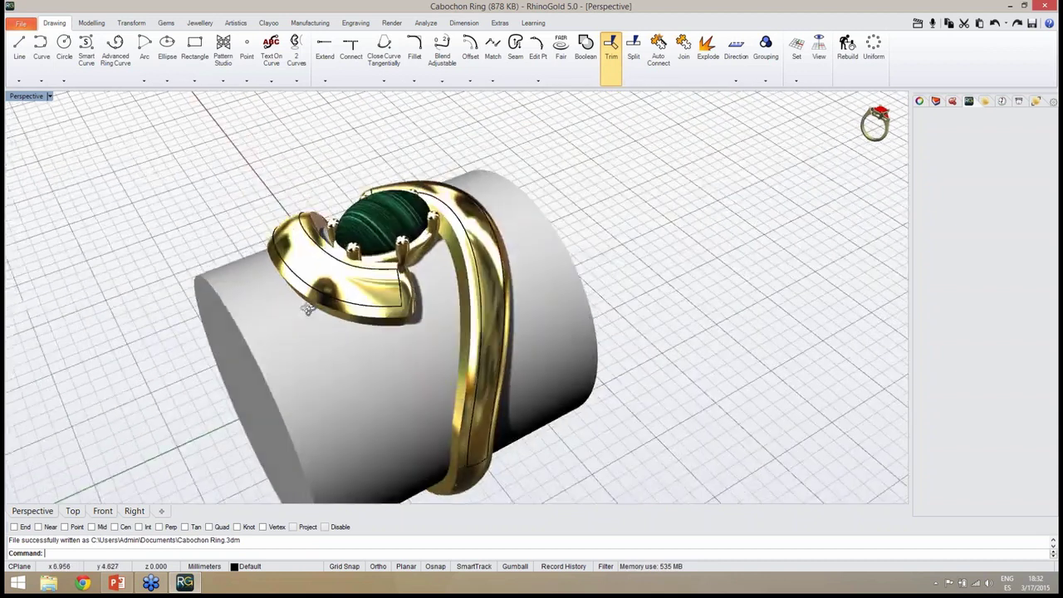
pyautogui.moveTo(308, 300); pyautogui.dragTo(504, 295, button='right')
pyautogui.scroll(-7, 504, 294)
pyautogui.scroll(10, 432, 366)
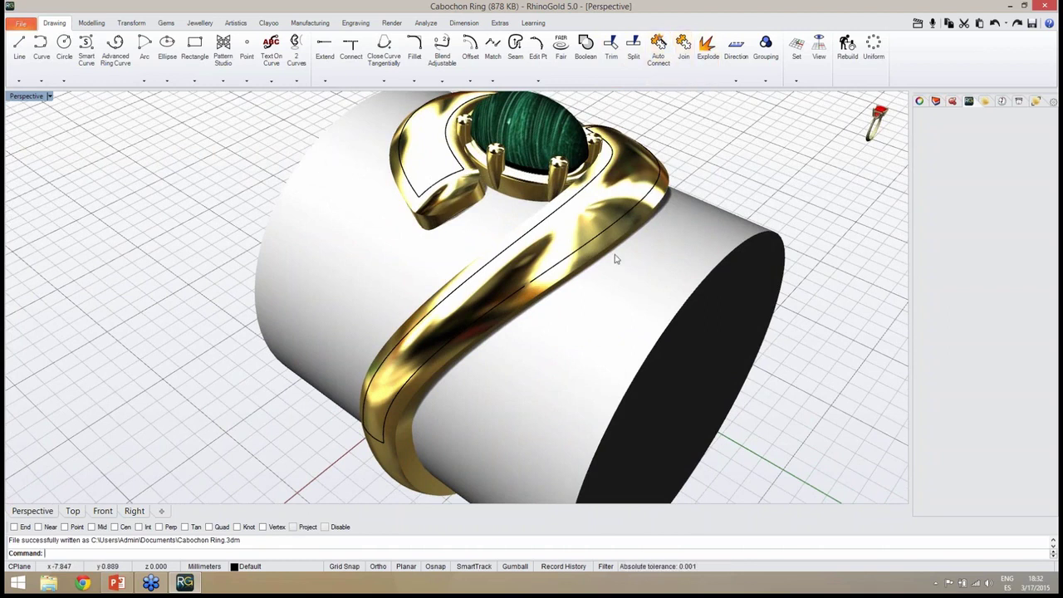
pyautogui.moveTo(617, 258); pyautogui.dragTo(470, 269, button='right')
pyautogui.scroll(-3, 515, 274)
pyautogui.moveTo(557, 280); pyautogui.dragTo(554, 267, button='right')
pyautogui.scroll(2, 555, 268)
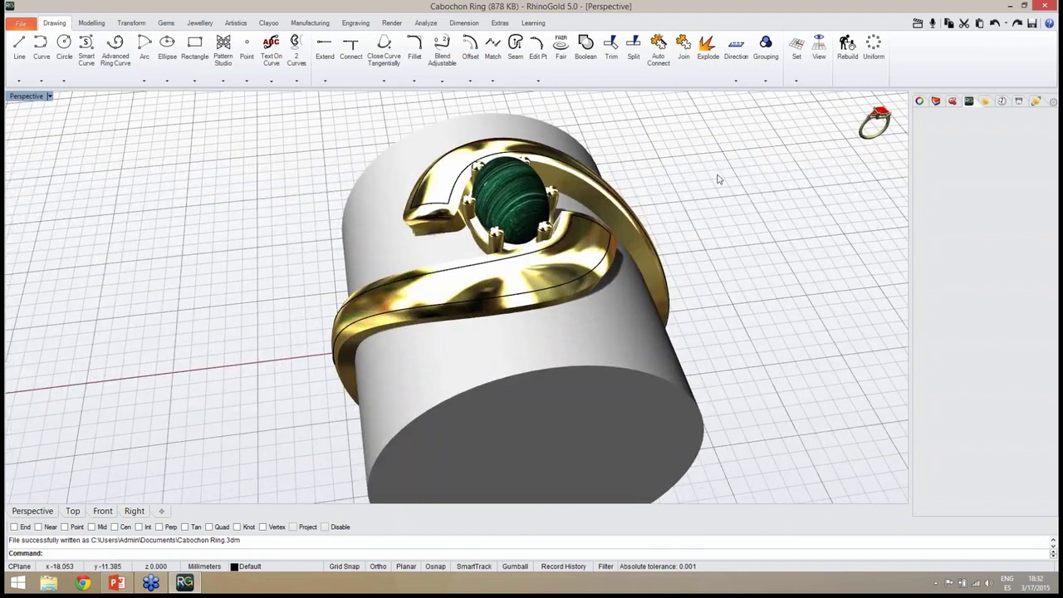
pyautogui.click(655, 80)
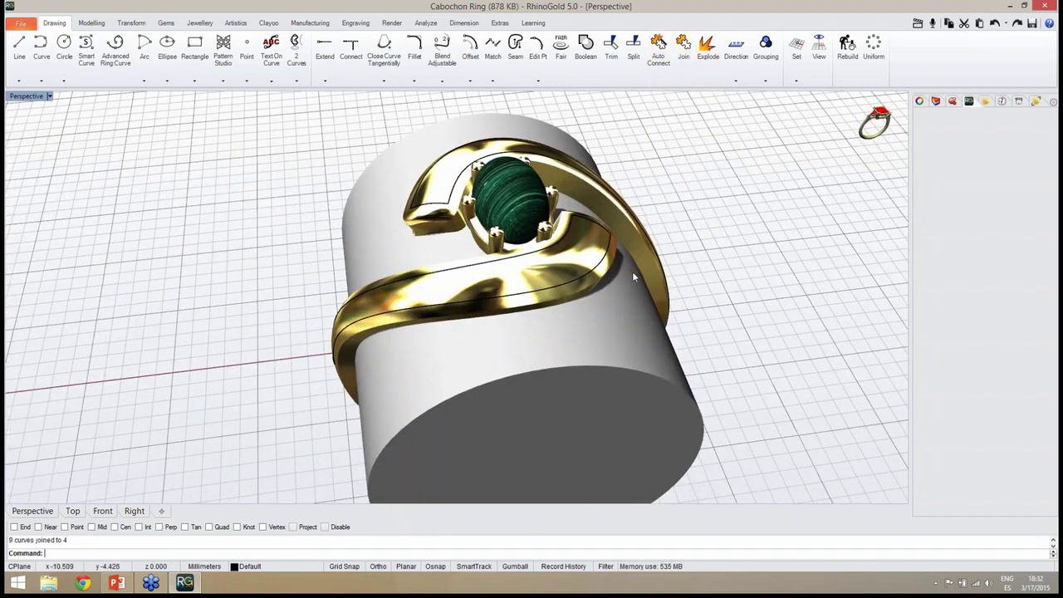
# Step: Select the joined outline curves and check at the band tip whether the cross curve was joined with them
pyautogui.click(567, 288)
pyautogui.click(596, 314)
pyautogui.moveTo(487, 333); pyautogui.dragTo(488, 218, button='right')
pyautogui.click(453, 306)
pyautogui.scroll(5, 488, 218)
pyautogui.scroll(3, 471, 282)
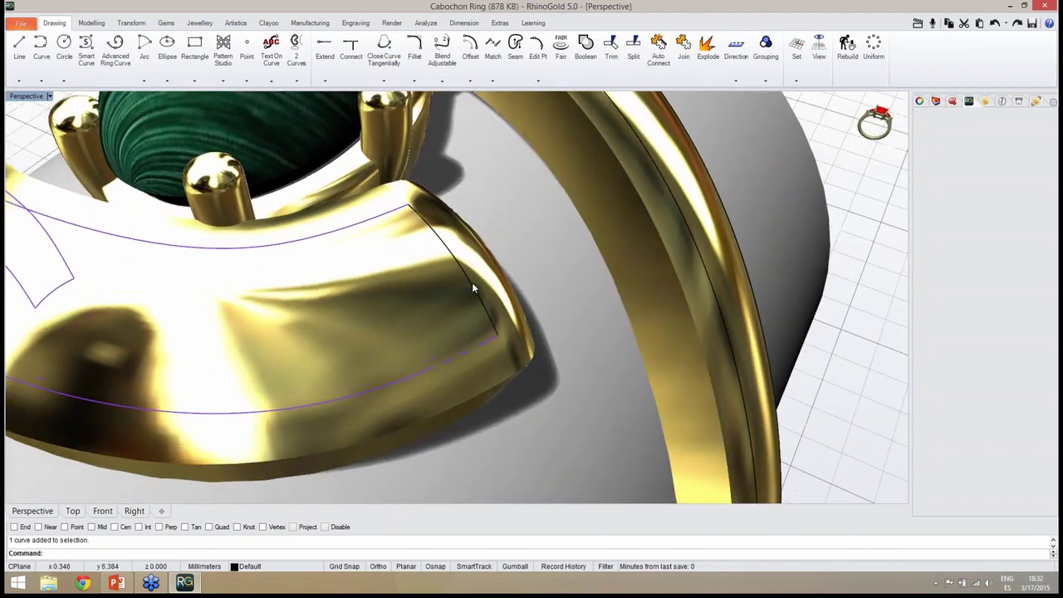
pyautogui.scroll(3, 432, 236)
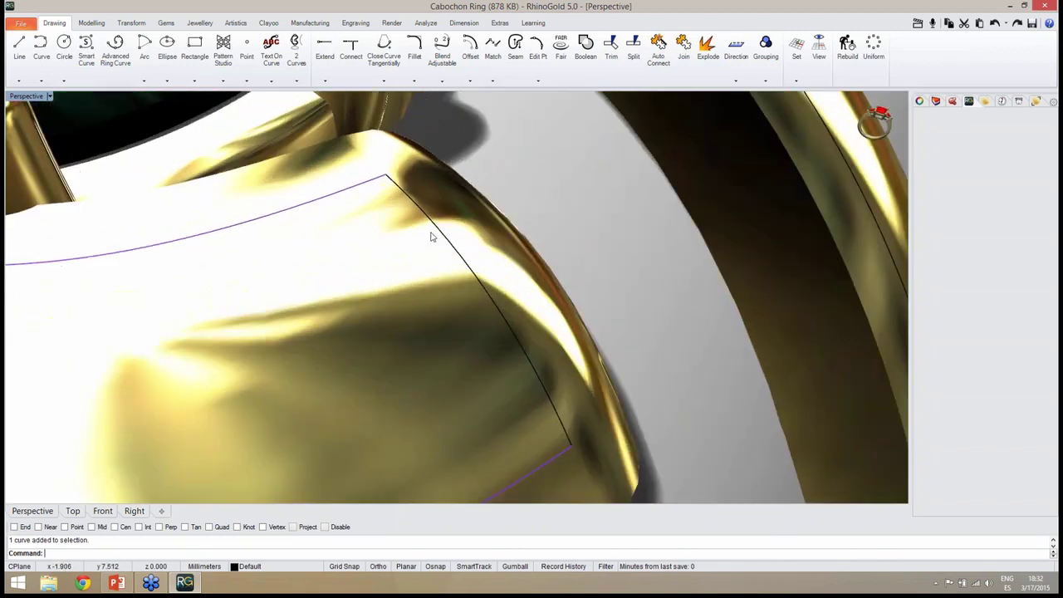
# Step: Select the cross curve at the band tip and examine both corners where it meets the offset curves
pyautogui.click(541, 386)
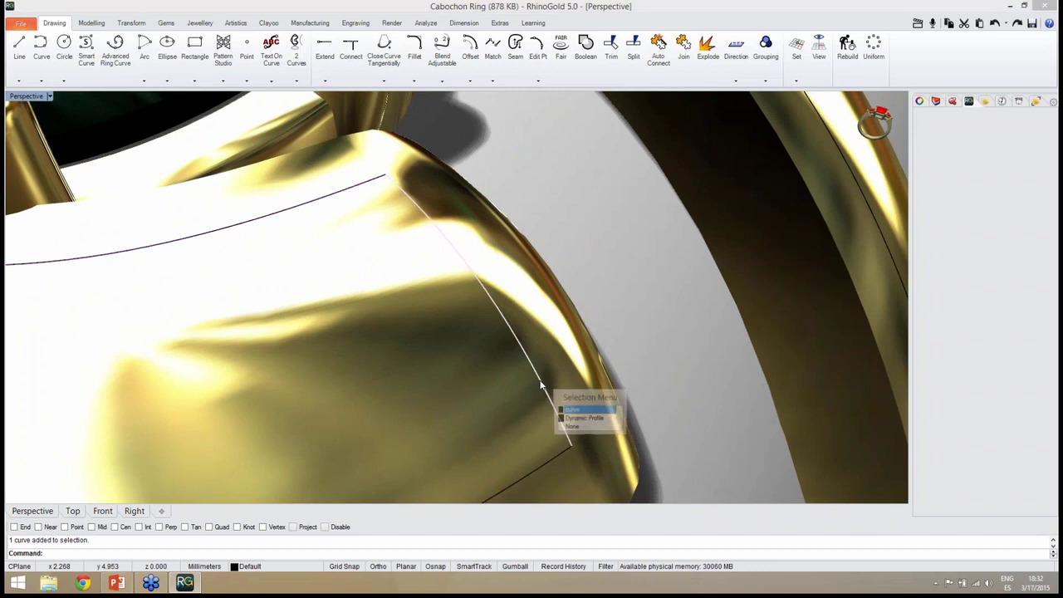
pyautogui.click(575, 411)
pyautogui.scroll(-5, 560, 401)
pyautogui.scroll(8, 563, 423)
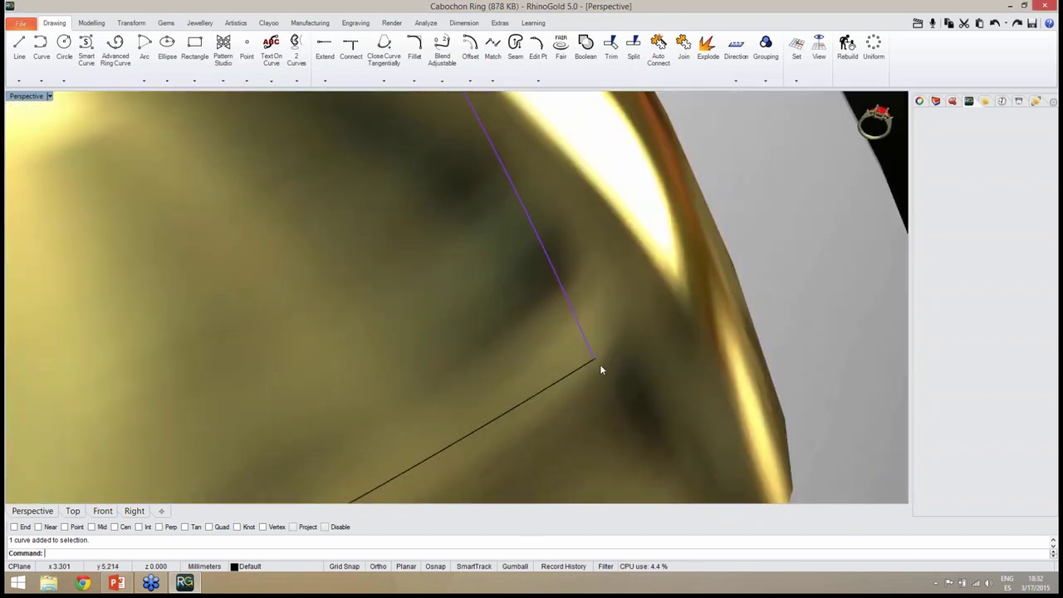
pyautogui.scroll(3, 592, 367)
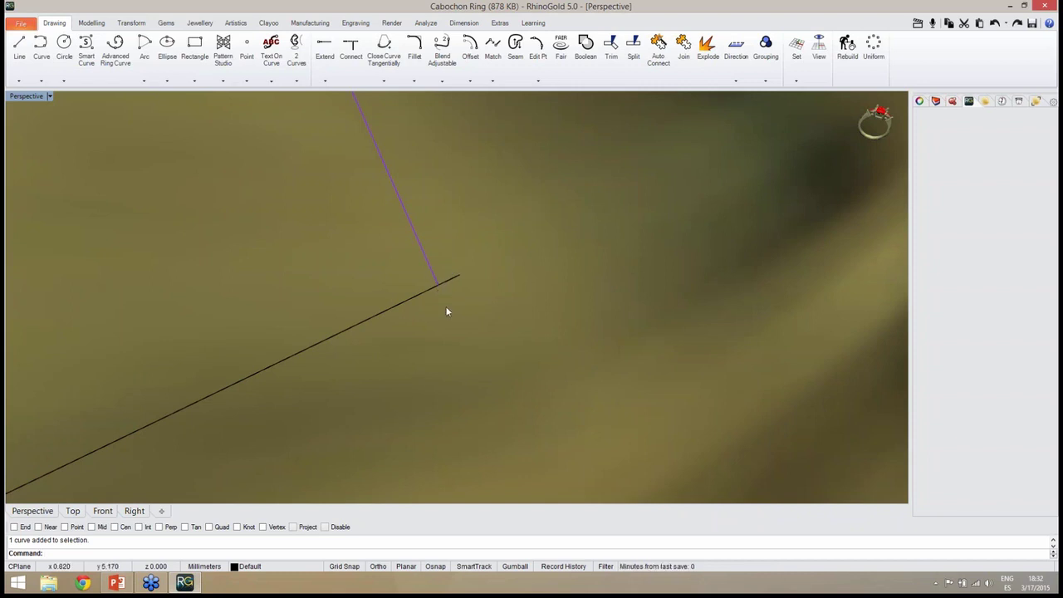
pyautogui.scroll(-5, 455, 361)
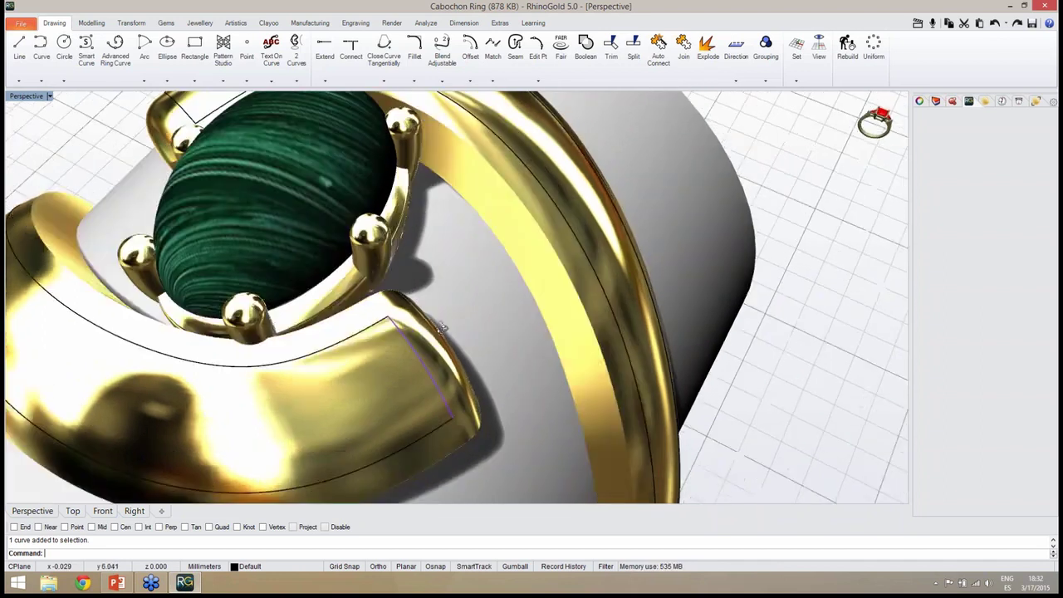
pyautogui.scroll(8, 385, 332)
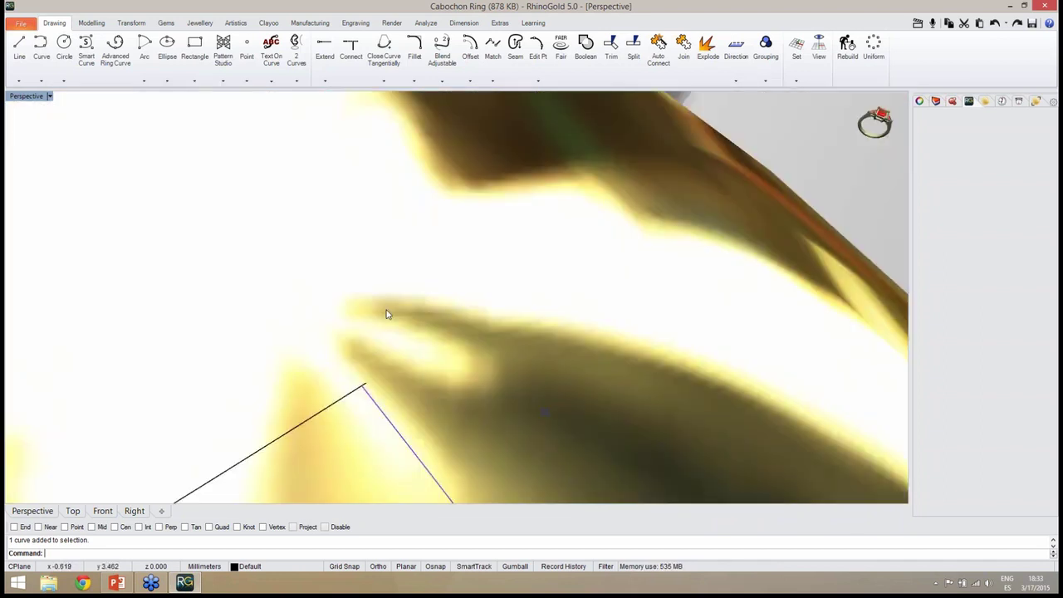
pyautogui.scroll(2, 383, 329)
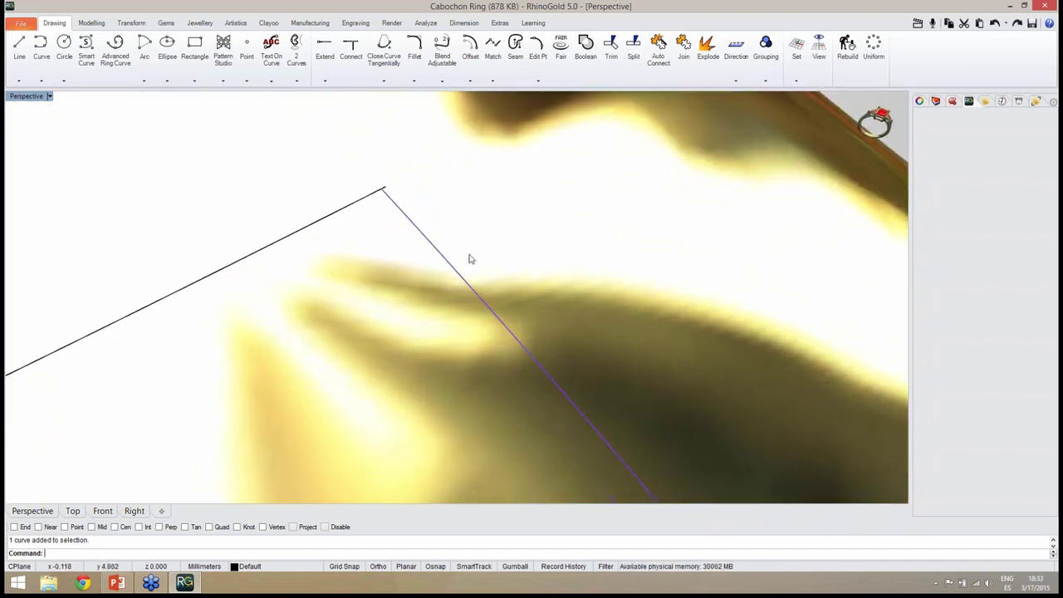
# Step: Trim the tiny overhang of the inner offset curve beyond the band tip, using the selected cross curve as the cutting object
pyautogui.click(612, 46)
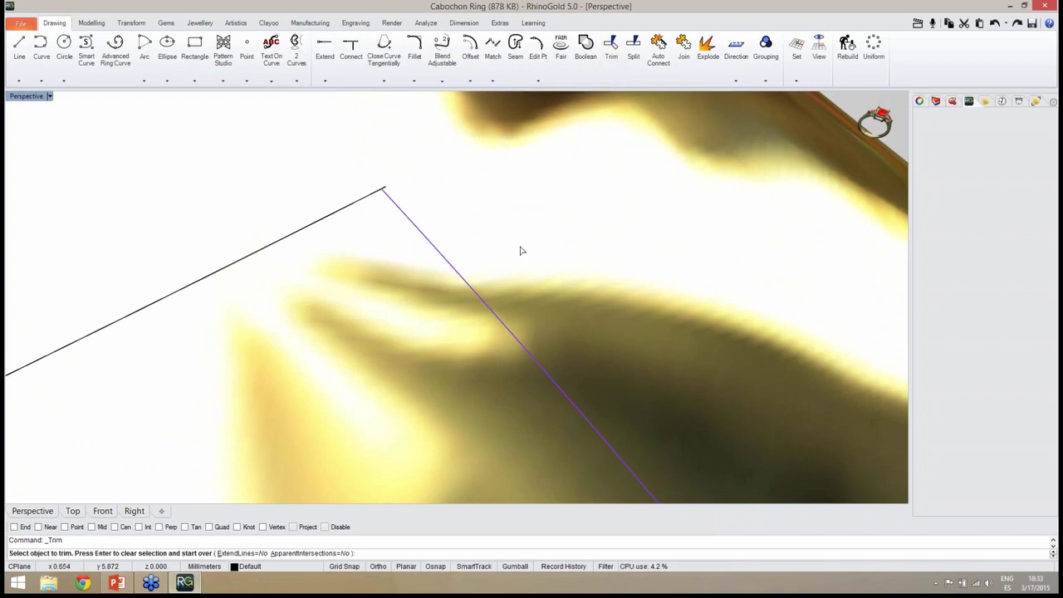
pyautogui.scroll(2, 475, 278)
pyautogui.scroll(-8, 493, 272)
pyautogui.scroll(7, 441, 309)
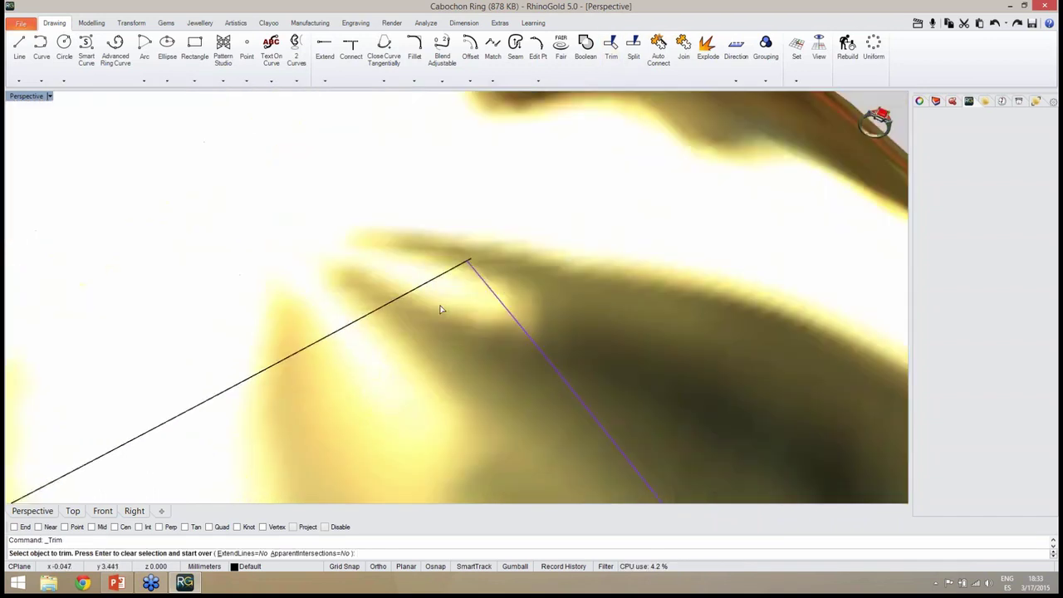
pyautogui.scroll(1, 471, 263)
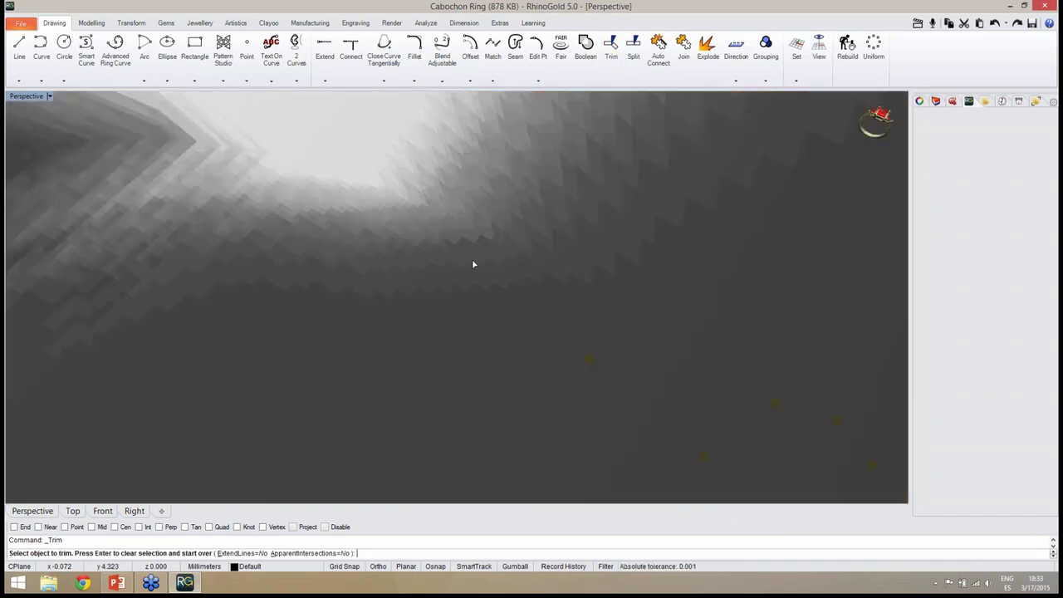
pyautogui.scroll(-1, 472, 262)
pyautogui.click(471, 264)
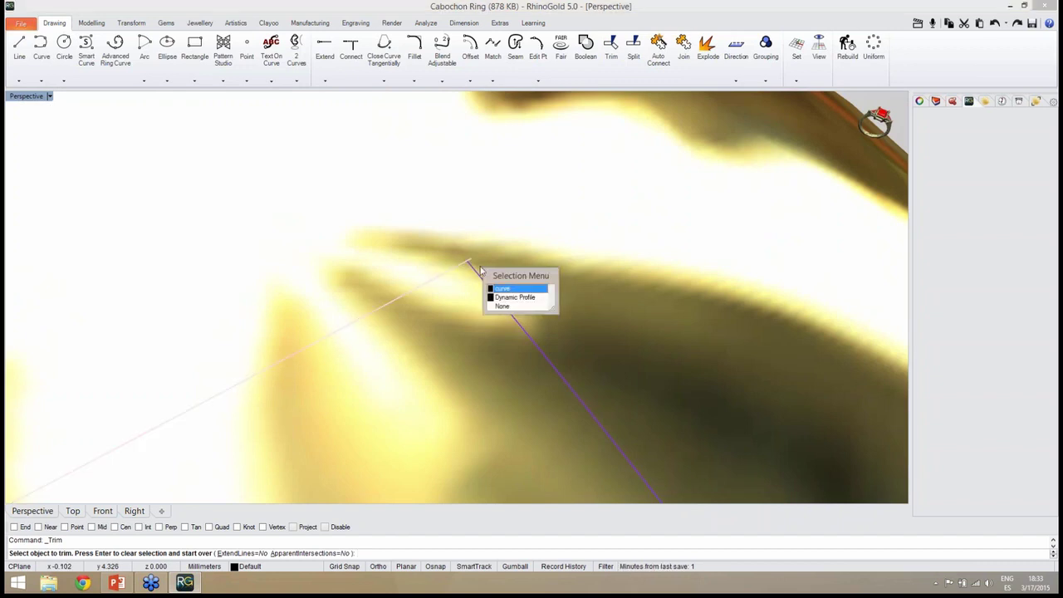
pyautogui.click(499, 288)
# Step: Trim the tiny overhang of the outer offset curve past the cross curve at the band tip and finish trimming
pyautogui.scroll(-6, 462, 264)
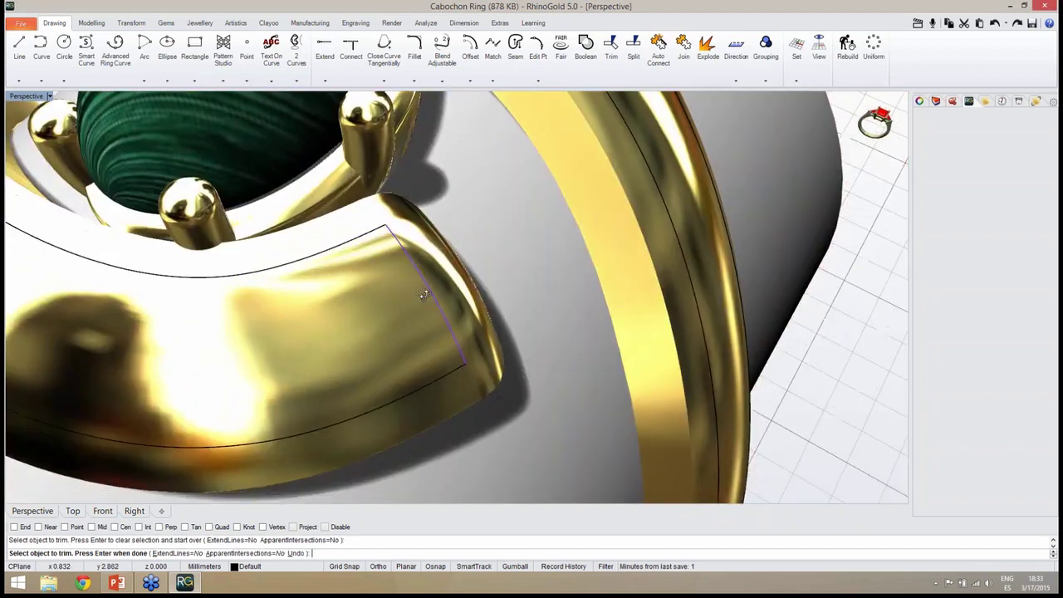
pyautogui.scroll(6, 462, 264)
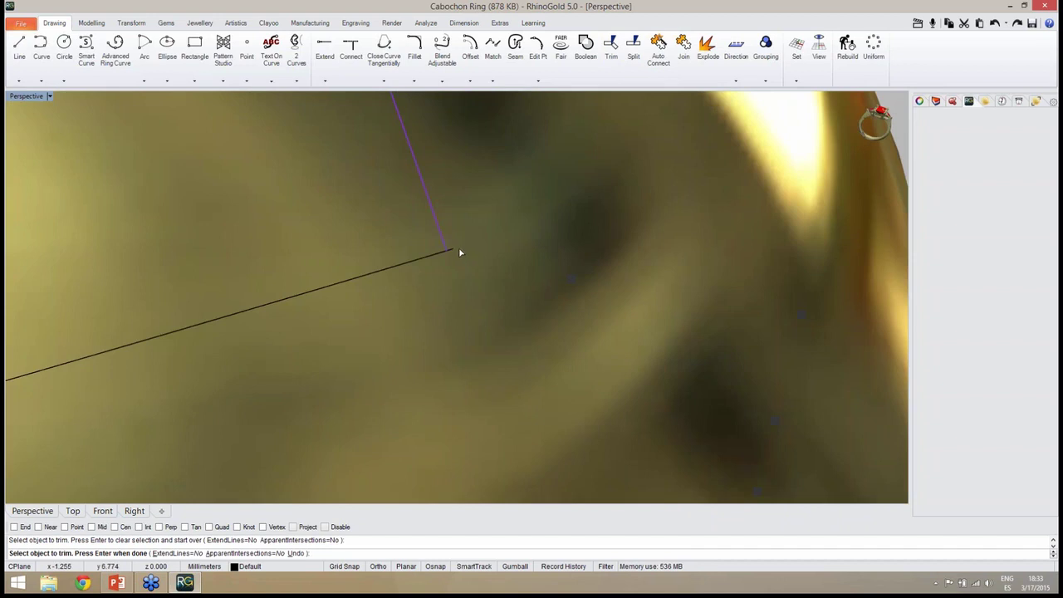
pyautogui.click(453, 248)
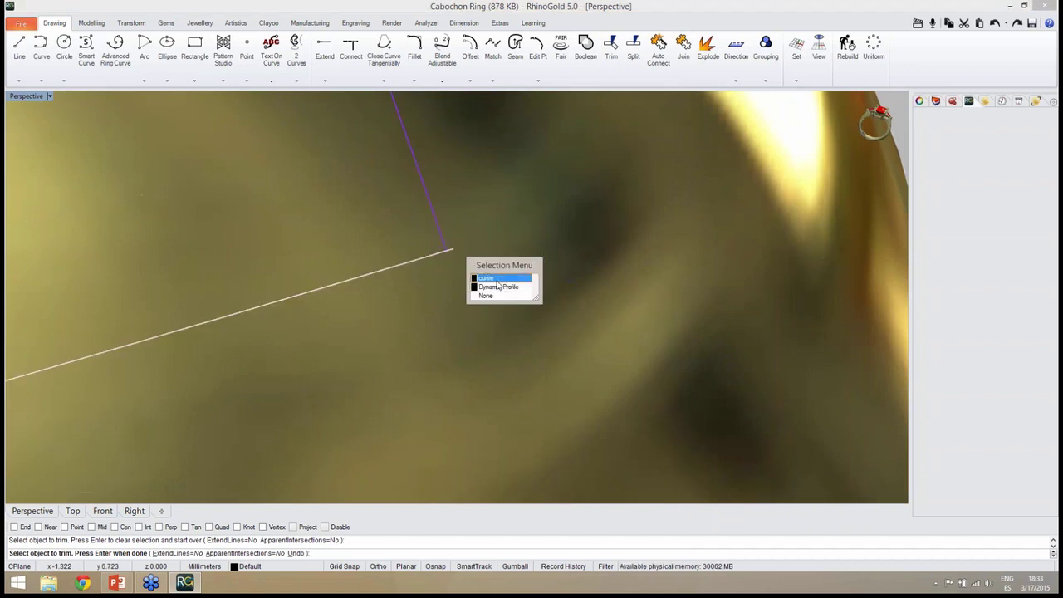
pyautogui.click(498, 279)
pyautogui.scroll(-6, 462, 265)
pyautogui.press('Return')
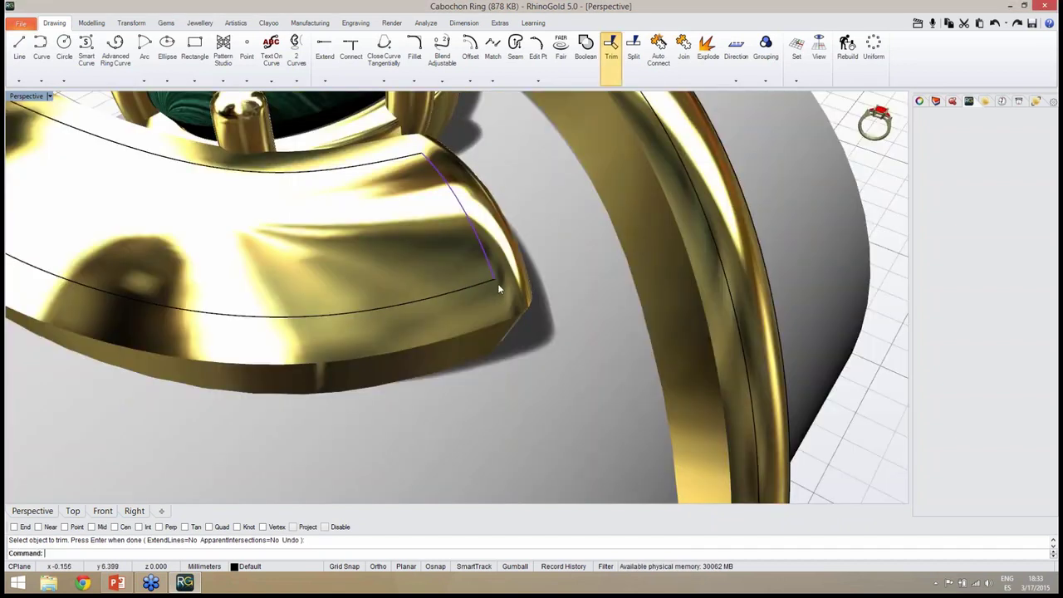
# Step: Join the cross curve and offset curves with Auto Connect, and check the outline's object type in its properties
pyautogui.moveTo(498, 283); pyautogui.dragTo(677, 190, button='right')
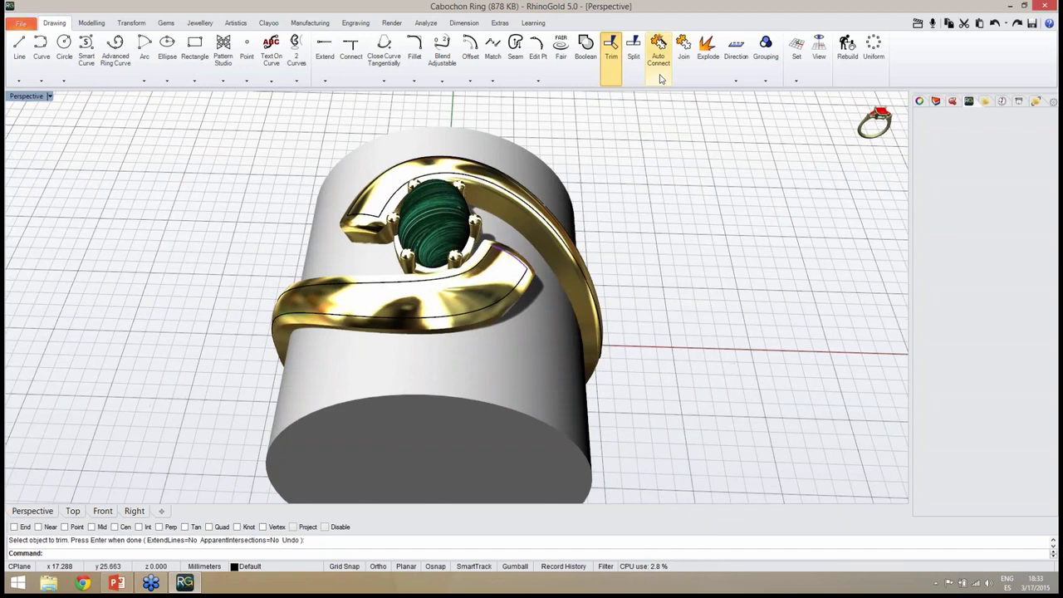
pyautogui.click(661, 79)
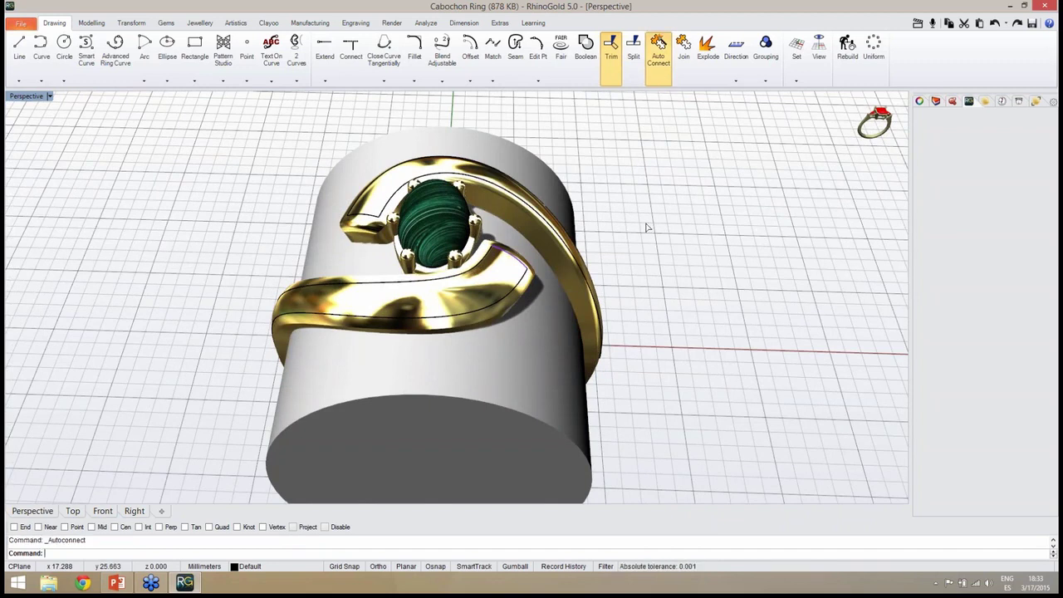
pyautogui.click(525, 285)
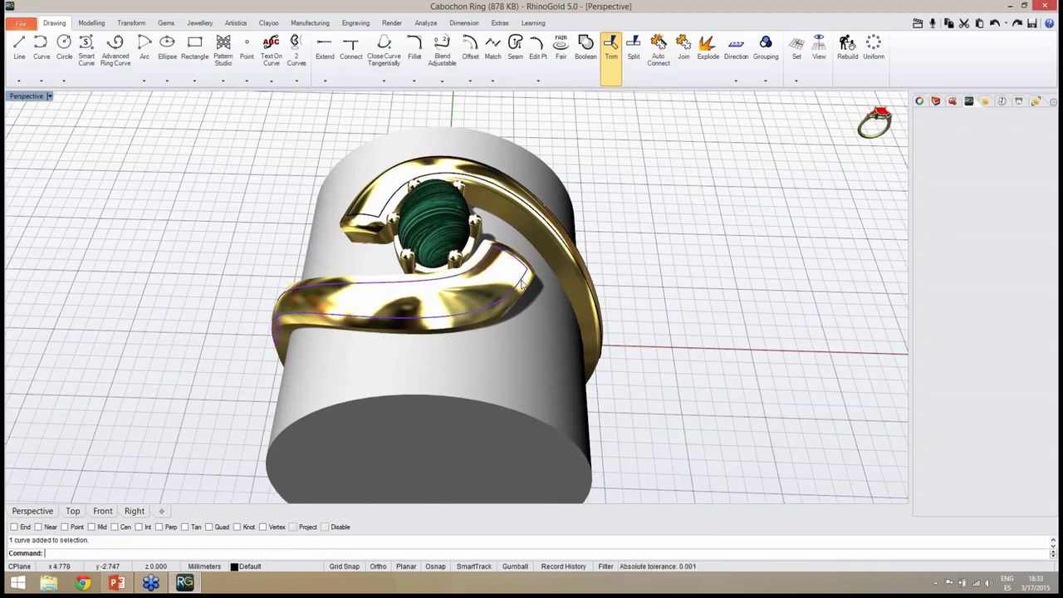
pyautogui.moveTo(525, 285); pyautogui.dragTo(639, 249, button='right')
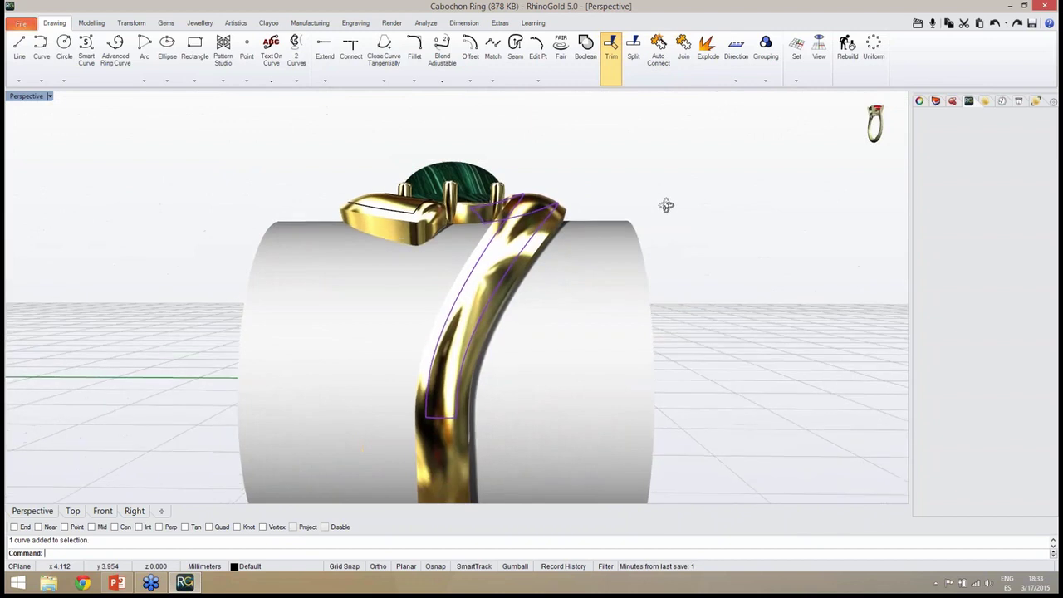
pyautogui.moveTo(668, 204); pyautogui.dragTo(797, 272, button='right')
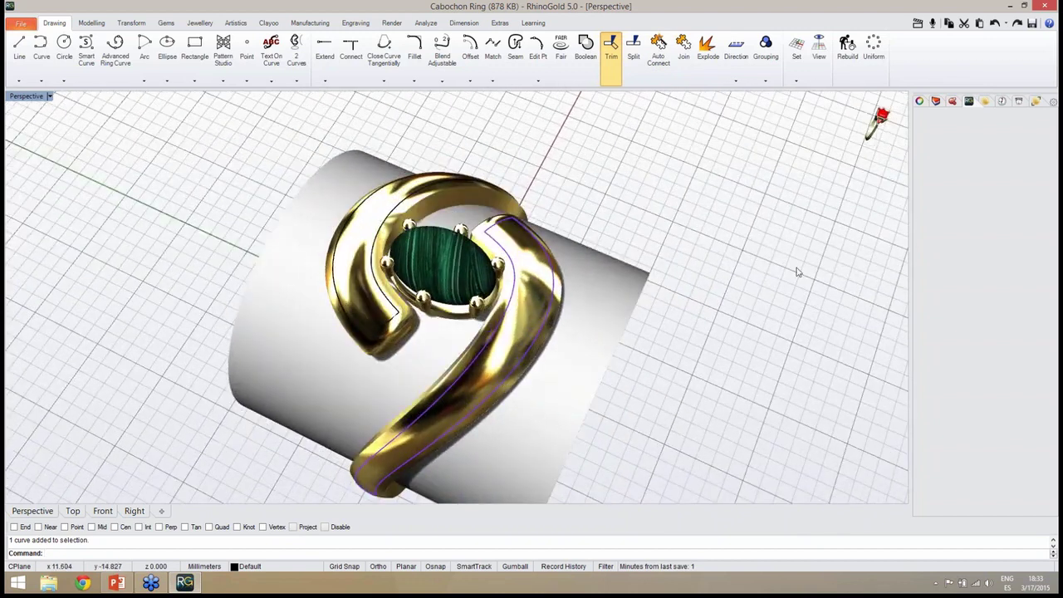
pyautogui.click(920, 101)
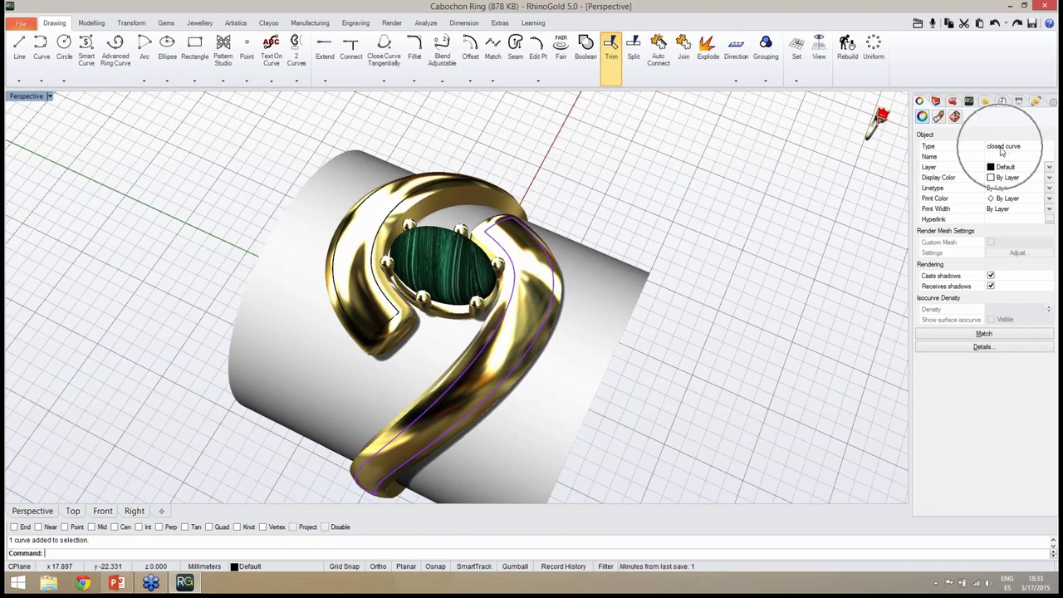
# Step: Select the second outline on the opposite band arm to check it, clear the selection, and save the file
pyautogui.click(396, 310)
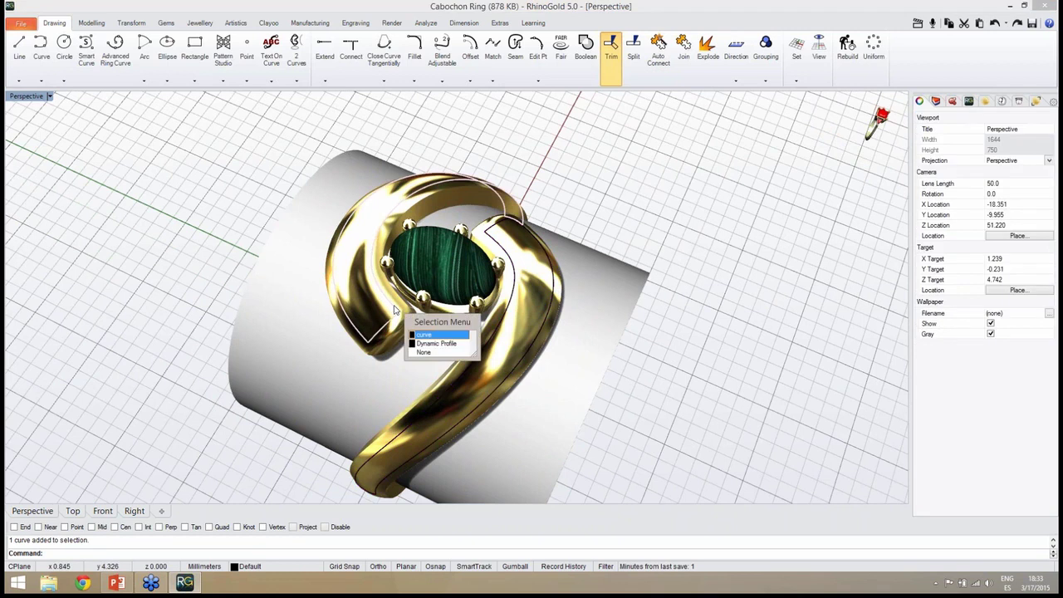
pyautogui.click(429, 334)
pyautogui.moveTo(628, 360); pyautogui.dragTo(669, 325, button='right')
pyautogui.click(669, 324)
pyautogui.scroll(-4, 583, 255)
pyautogui.moveTo(584, 258); pyautogui.dragTo(572, 328, button='right')
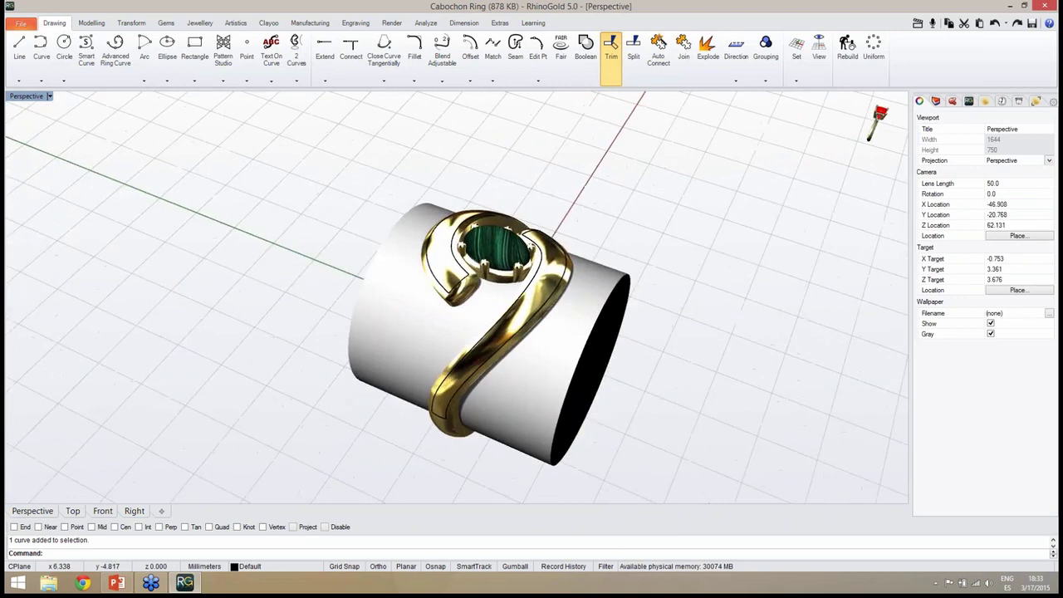
pyautogui.hotkey('ctrl', 's')
# Step: Start Pull Push with the ring band as the surface and the front arm's outline as the closed curve
pyautogui.moveTo(672, 361); pyautogui.dragTo(475, 336, button='right')
pyautogui.scroll(2, 424, 324)
pyautogui.scroll(2, 466, 346)
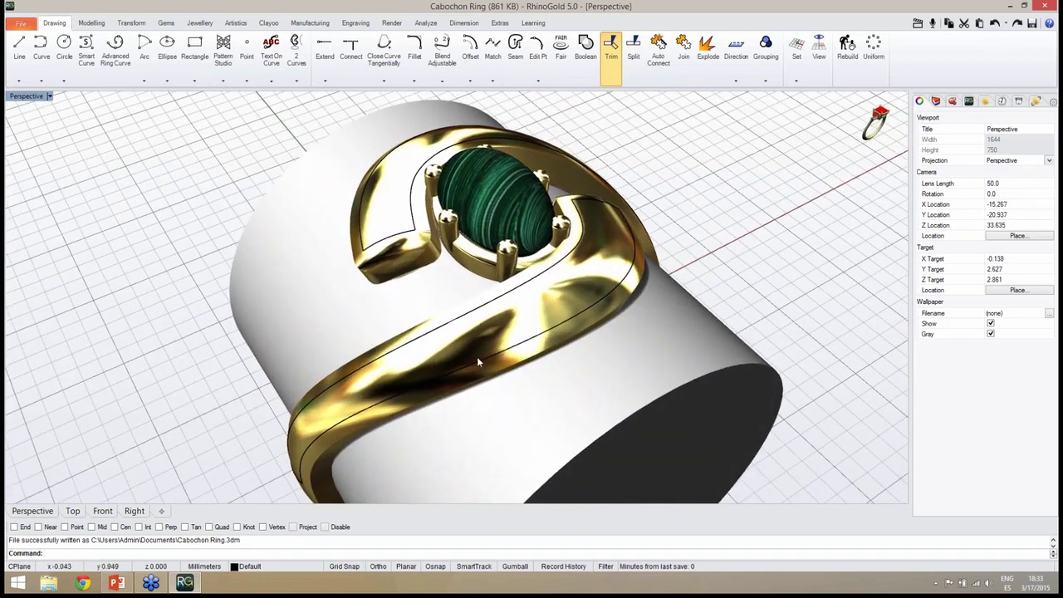
pyautogui.scroll(-2, 475, 334)
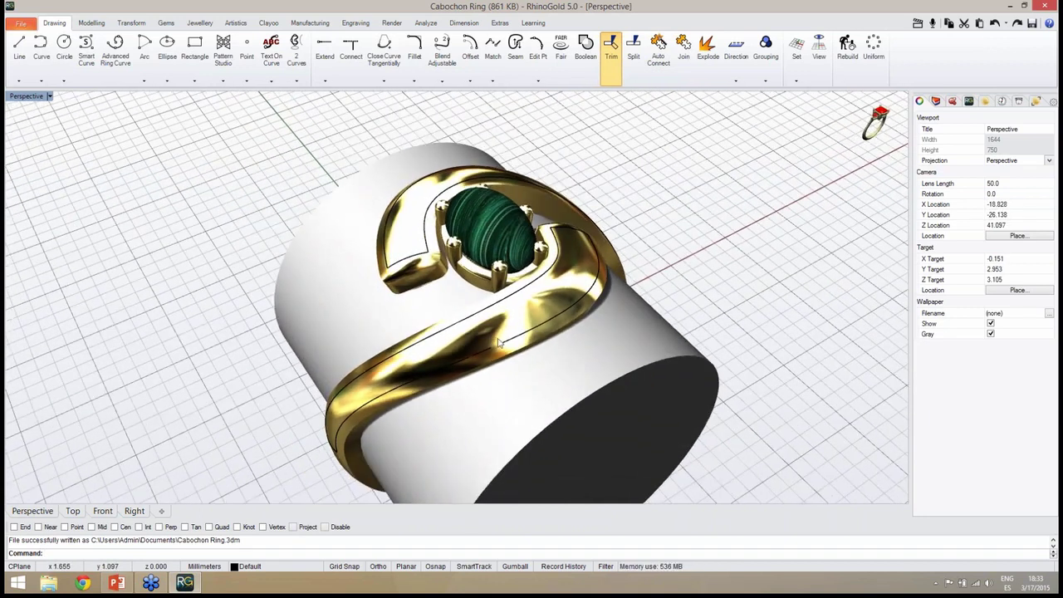
pyautogui.moveTo(506, 342); pyautogui.dragTo(556, 342, button='right')
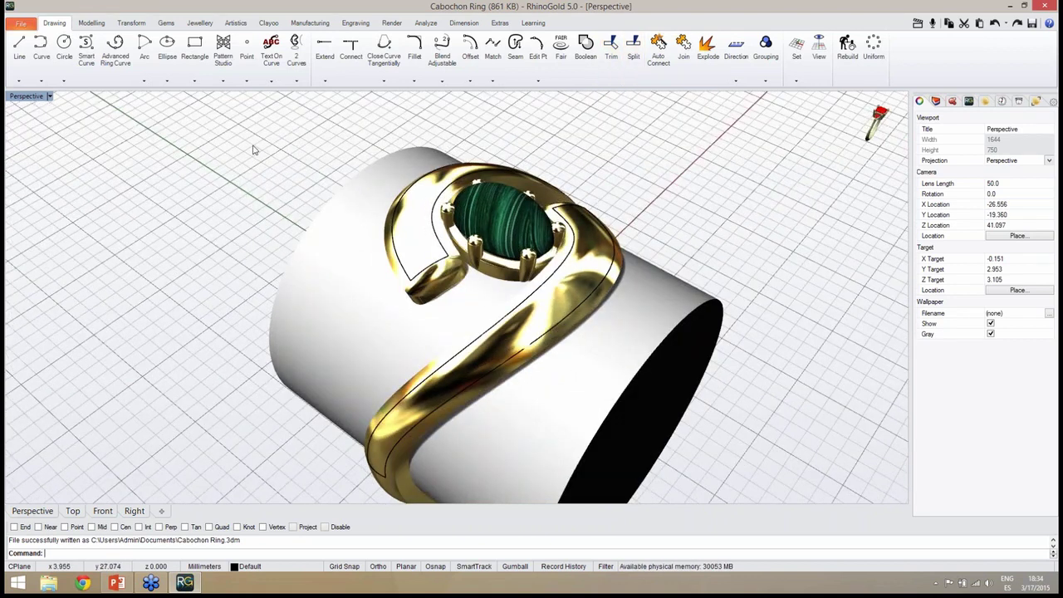
pyautogui.click(92, 23)
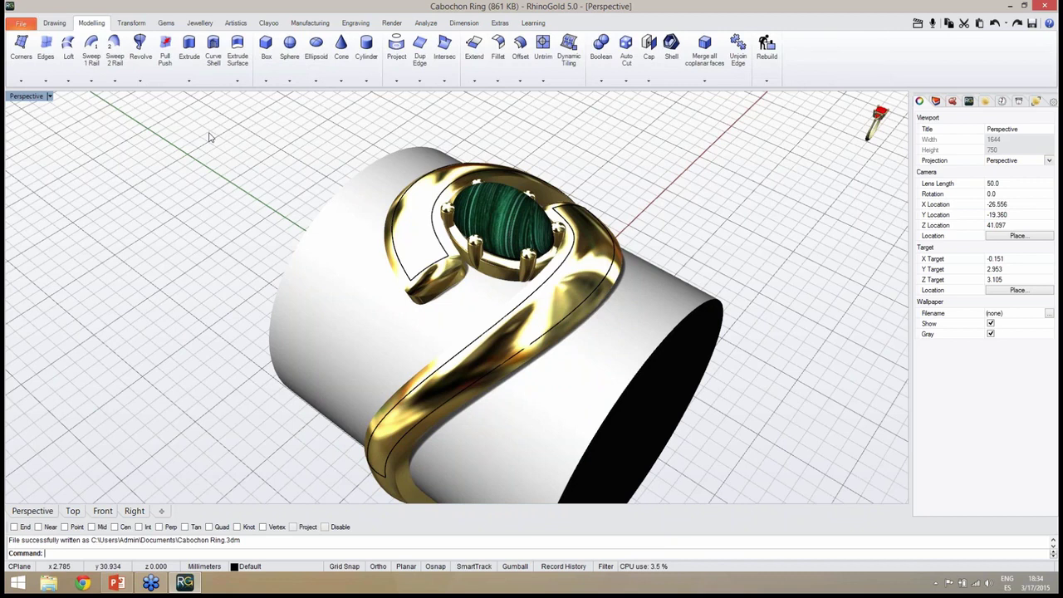
pyautogui.click(164, 55)
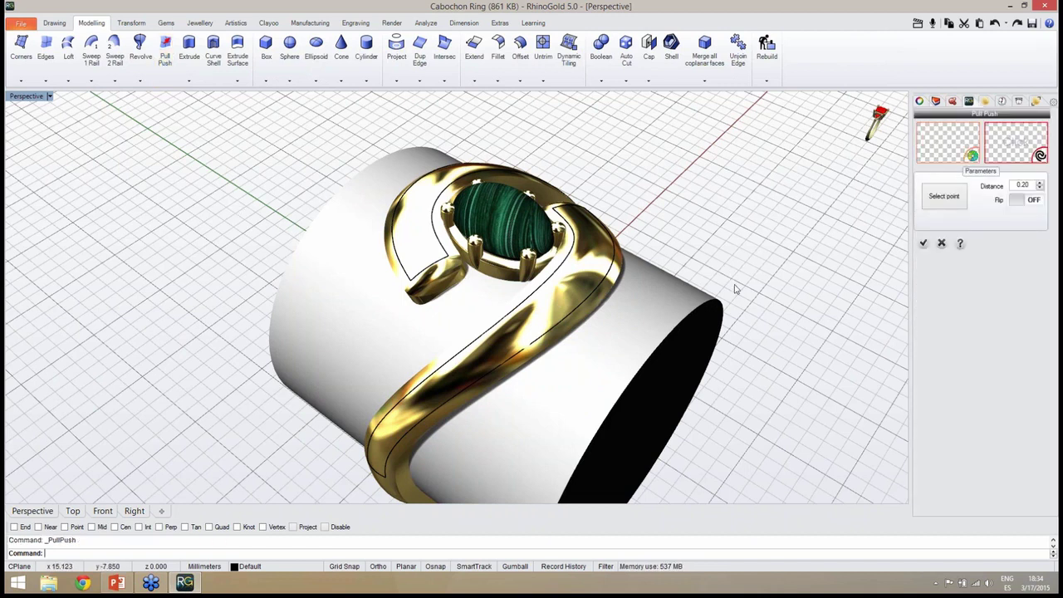
pyautogui.moveTo(733, 290); pyautogui.dragTo(703, 280, button='right')
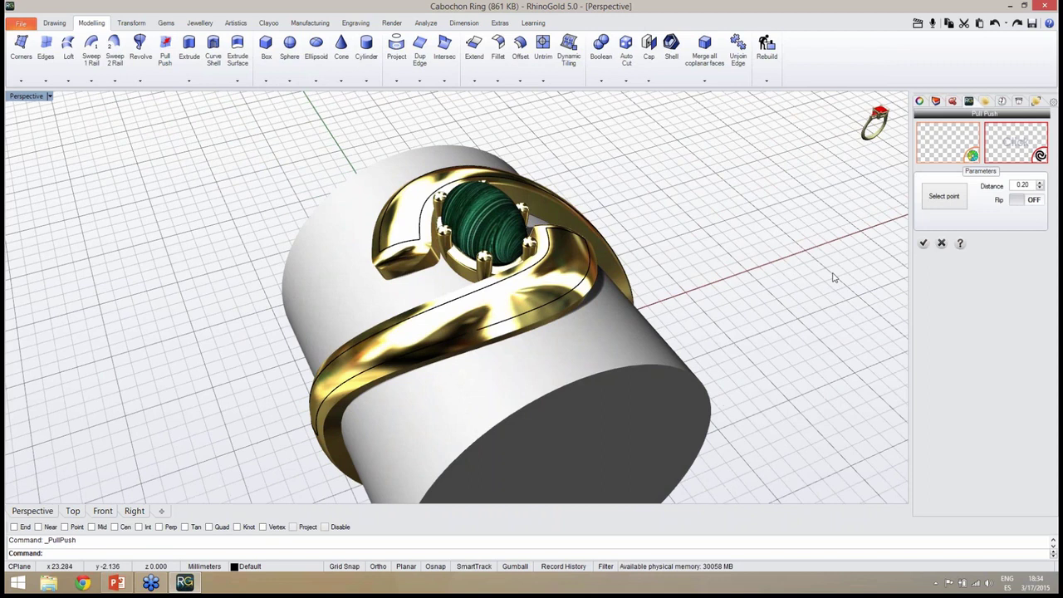
pyautogui.click(932, 158)
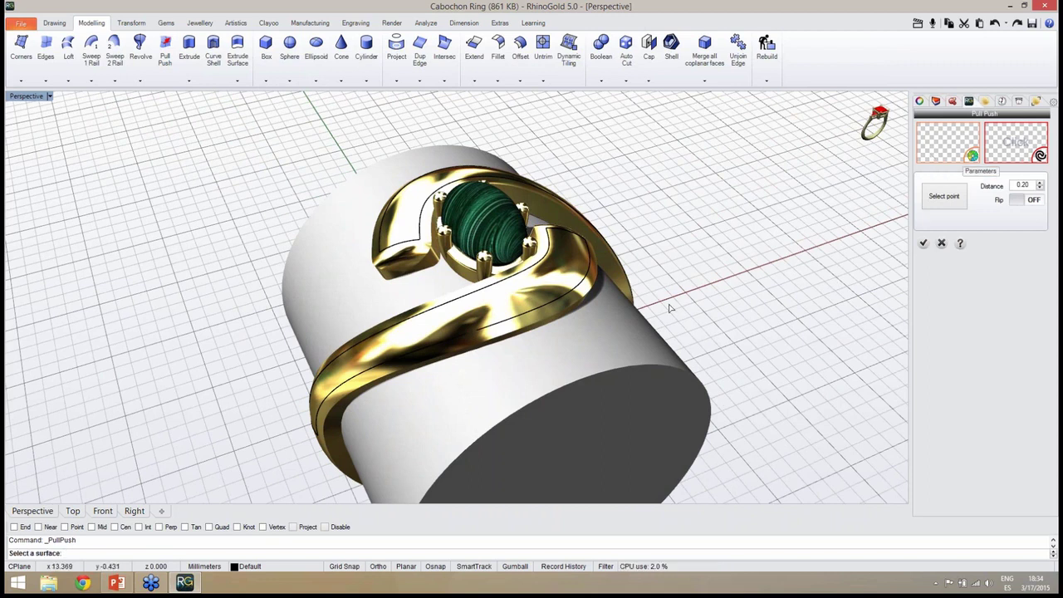
pyautogui.click(517, 302)
pyautogui.moveTo(561, 303); pyautogui.dragTo(540, 319, button='right')
pyautogui.click(1018, 146)
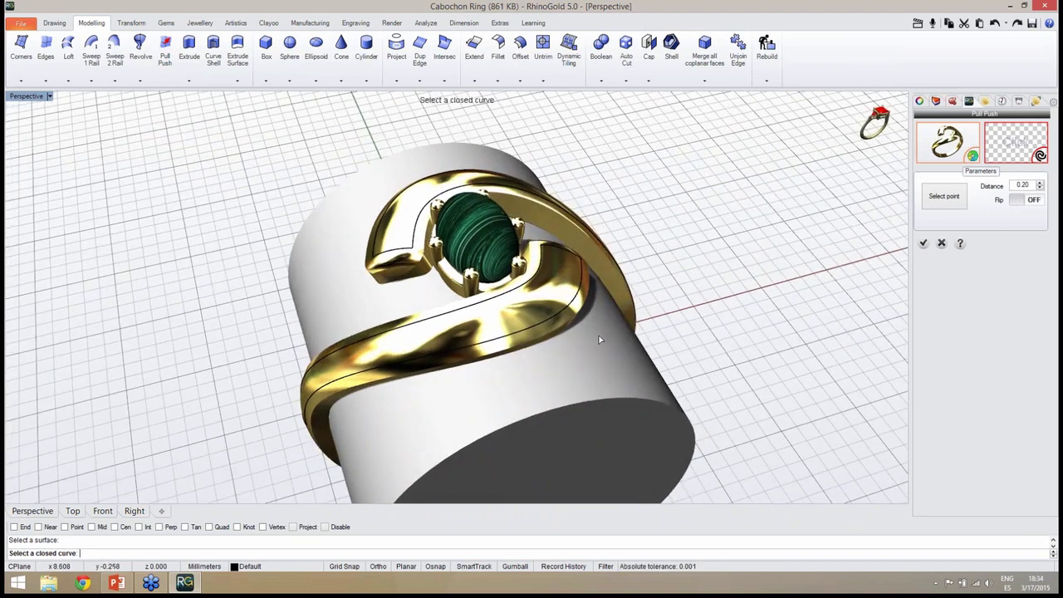
pyautogui.click(514, 336)
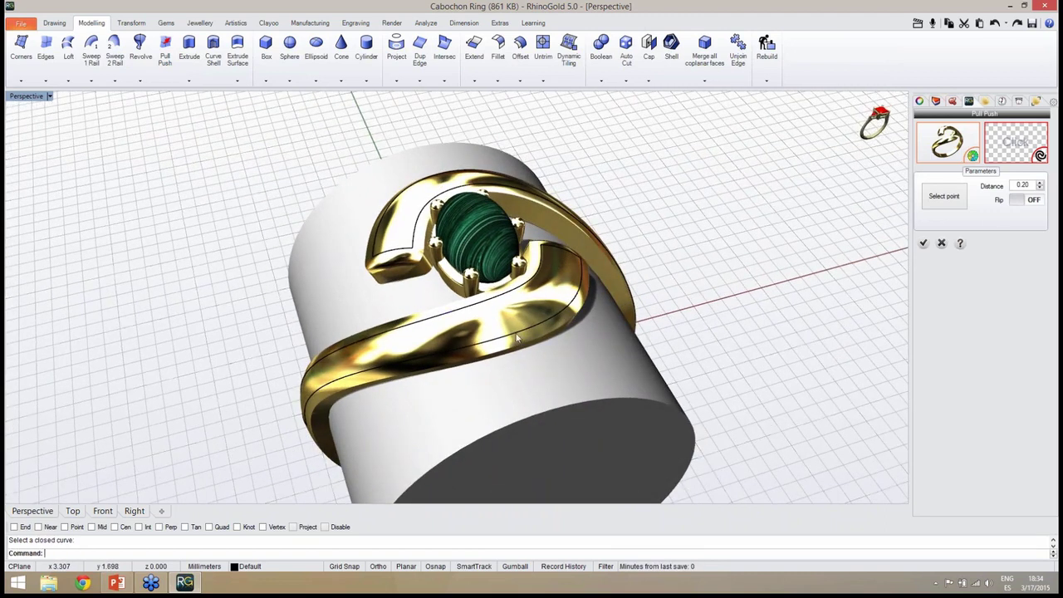
# Step: Set the Pull Push distance to 0.50 for the recess inside the front arm's outline
pyautogui.moveTo(558, 345); pyautogui.dragTo(510, 313, button='right')
pyautogui.scroll(3, 511, 313)
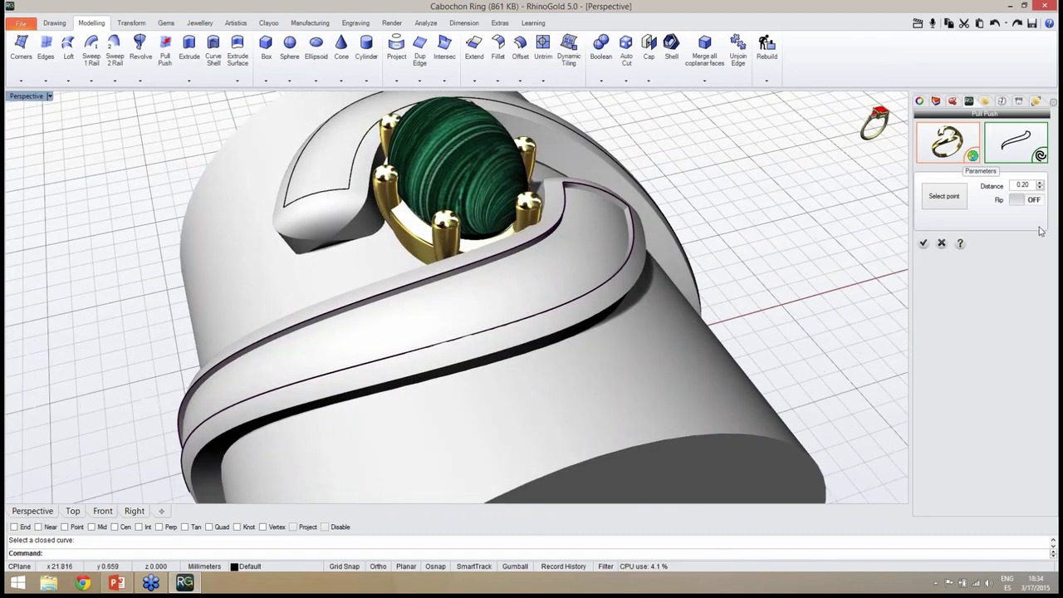
pyautogui.click(1040, 185)
pyautogui.click(1041, 185)
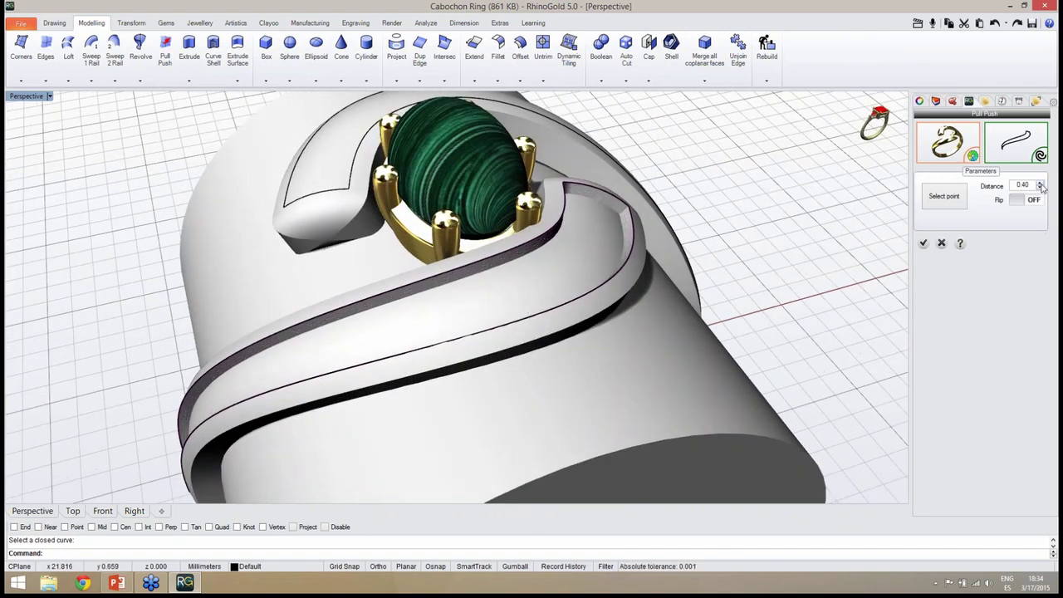
pyautogui.click(1041, 184)
# Step: Examine the recess preview's depth against the band thickness in the front view and at its lower end in perspective
pyautogui.moveTo(756, 316); pyautogui.dragTo(257, 399, button='right')
pyautogui.scroll(-5, 736, 282)
pyautogui.hotkey('ctrl', 'F2')
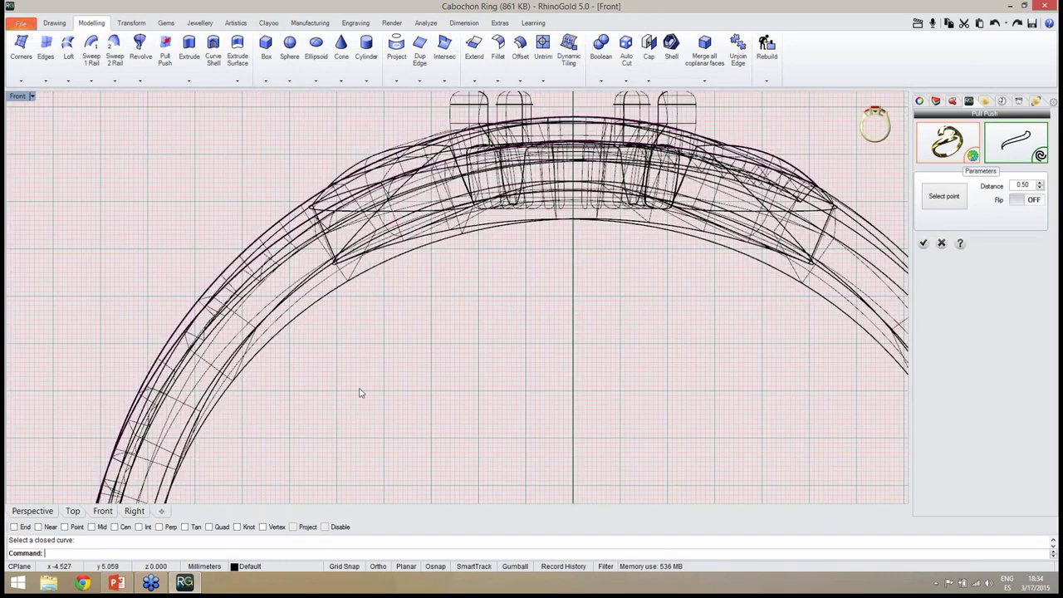
pyautogui.scroll(-4, 359, 291)
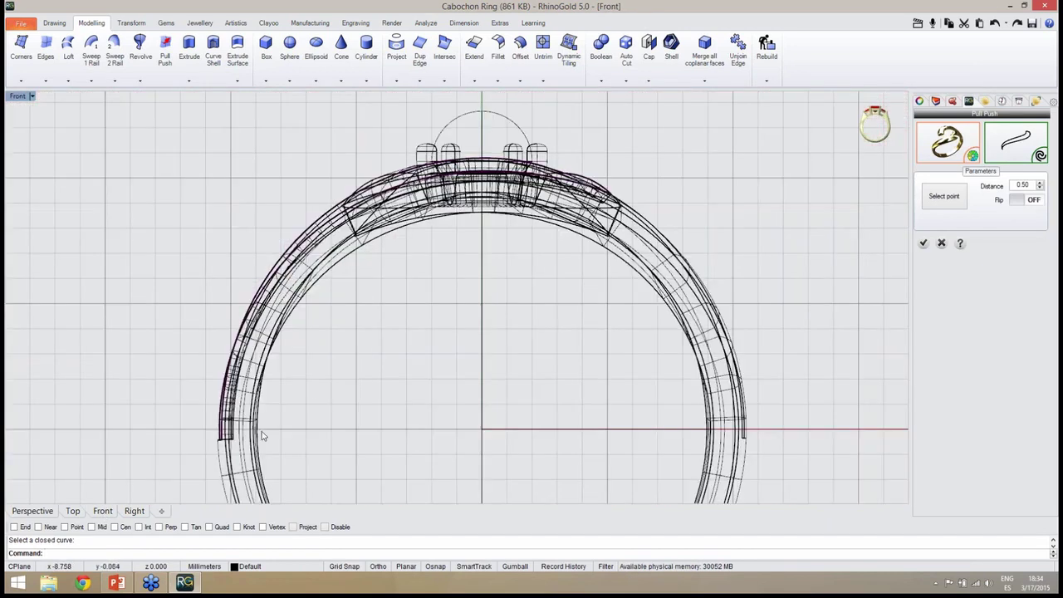
pyautogui.click(45, 512)
pyautogui.moveTo(401, 381)
pyautogui.mouseDown(button='right')
pyautogui.moveTo(411, 368)
pyautogui.moveTo(522, 387)
pyautogui.mouseUp(button='right')
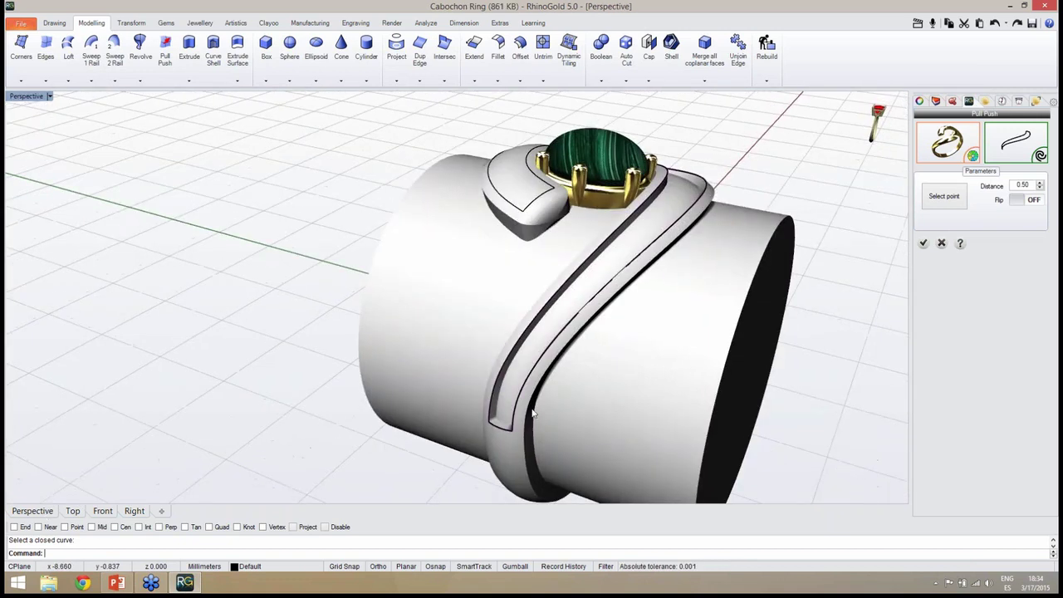
pyautogui.scroll(5, 532, 413)
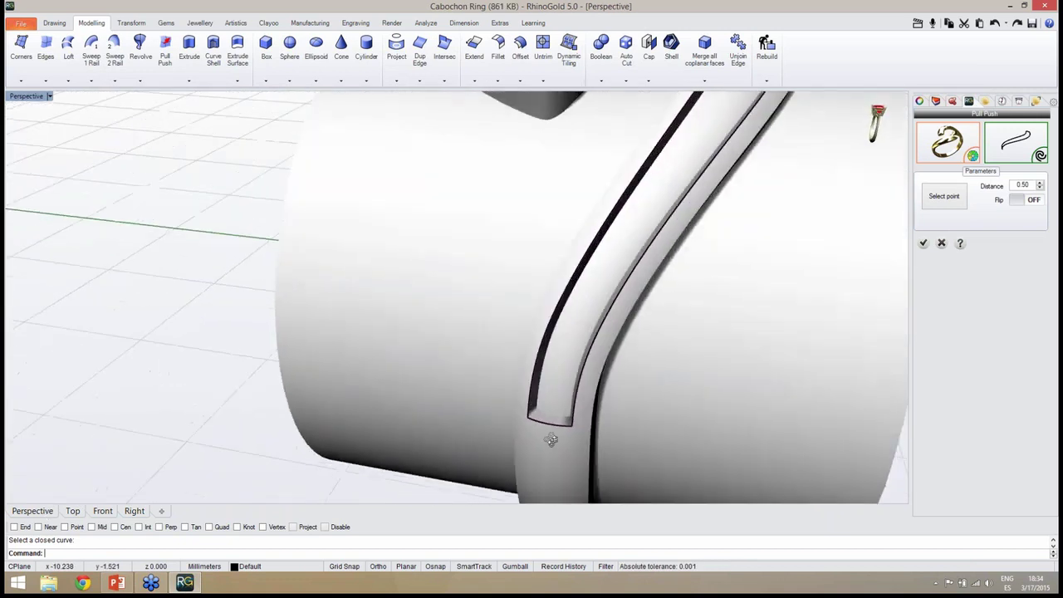
pyautogui.scroll(-6, 551, 440)
pyautogui.moveTo(655, 361); pyautogui.dragTo(635, 368, button='right')
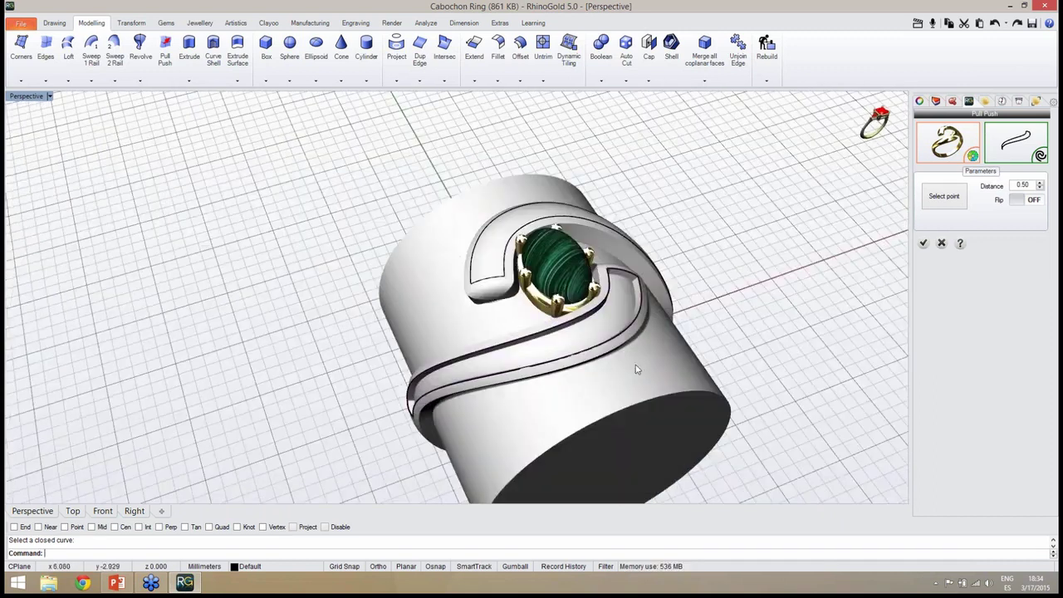
# Step: Apply the Pull Push recess to the front arm and inspect the band from both sides
pyautogui.click(923, 243)
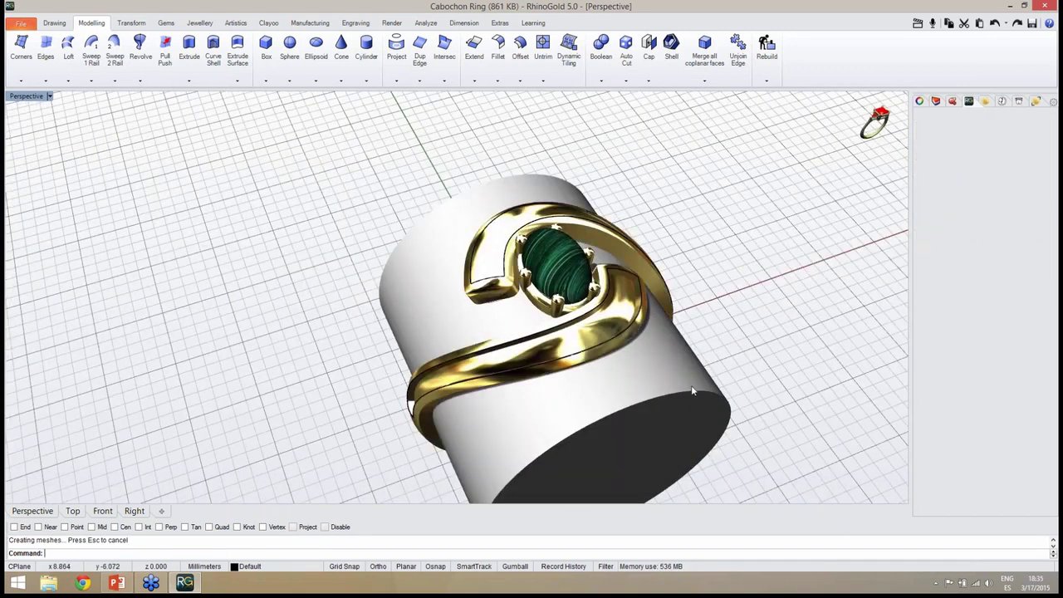
pyautogui.moveTo(693, 391); pyautogui.dragTo(776, 307, button='right')
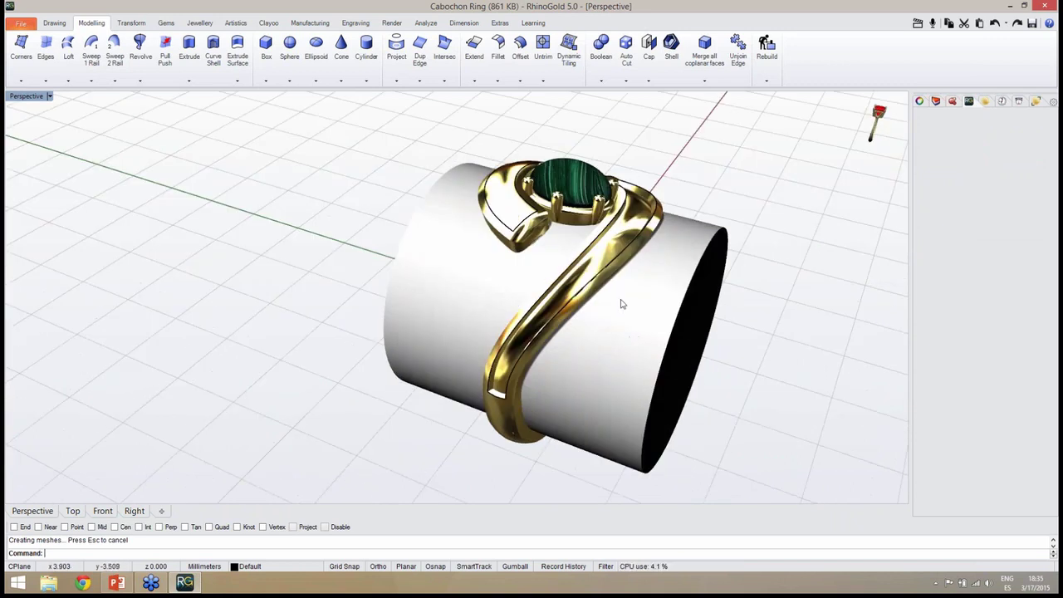
pyautogui.moveTo(622, 304); pyautogui.dragTo(710, 341, button='right')
pyautogui.scroll(-5, 501, 310)
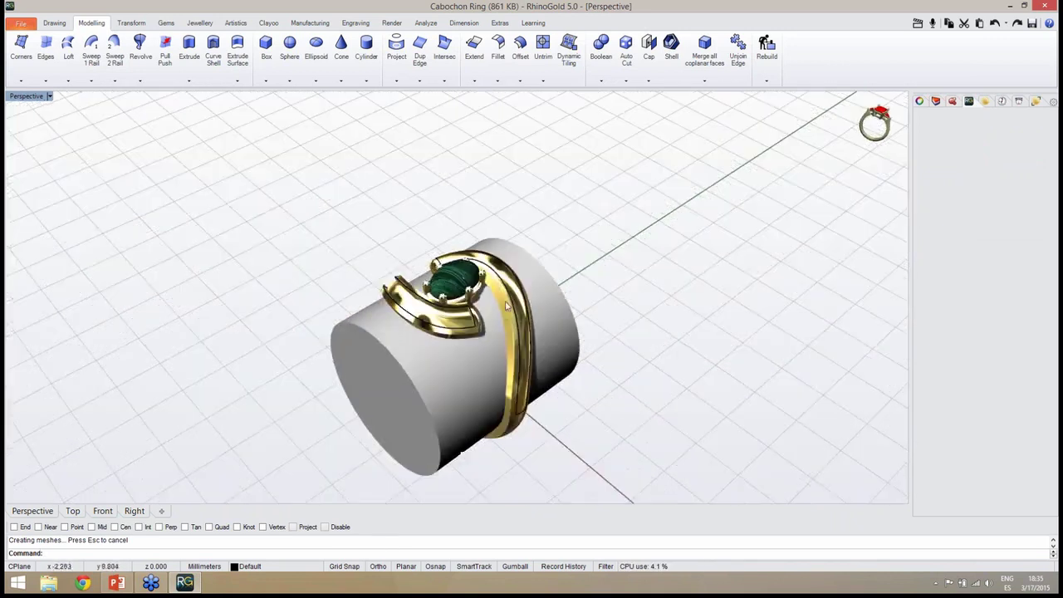
pyautogui.scroll(7, 502, 309)
pyautogui.moveTo(493, 330)
pyautogui.mouseDown(button='right')
pyautogui.moveTo(473, 330)
pyautogui.moveTo(486, 331)
pyautogui.mouseUp(button='right')
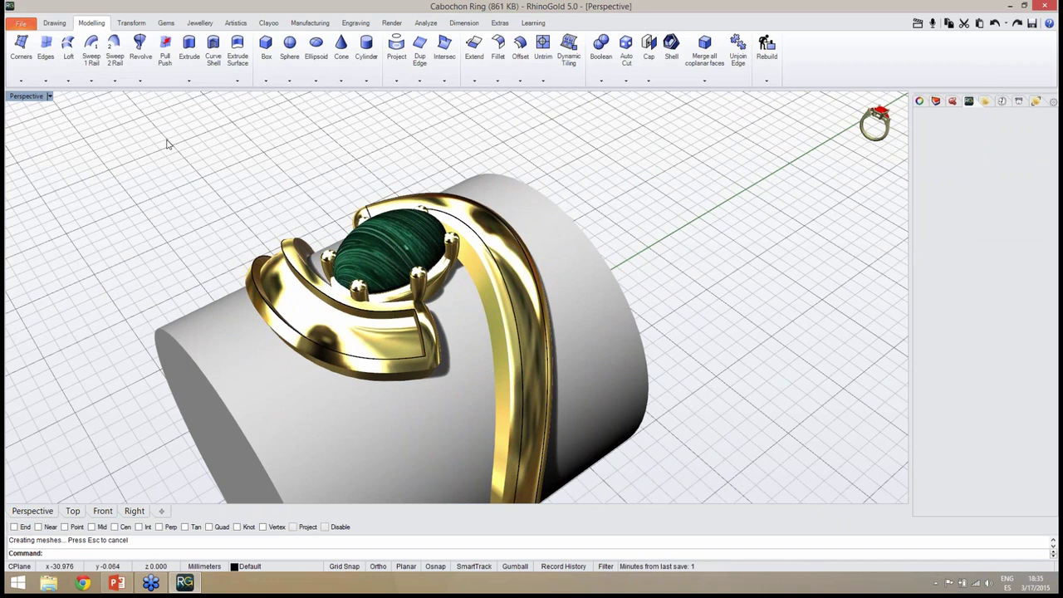
# Step: Start Pull Push with the ring band as the surface and the second, still unrecessed arm's outline as the closed curve
pyautogui.click(166, 50)
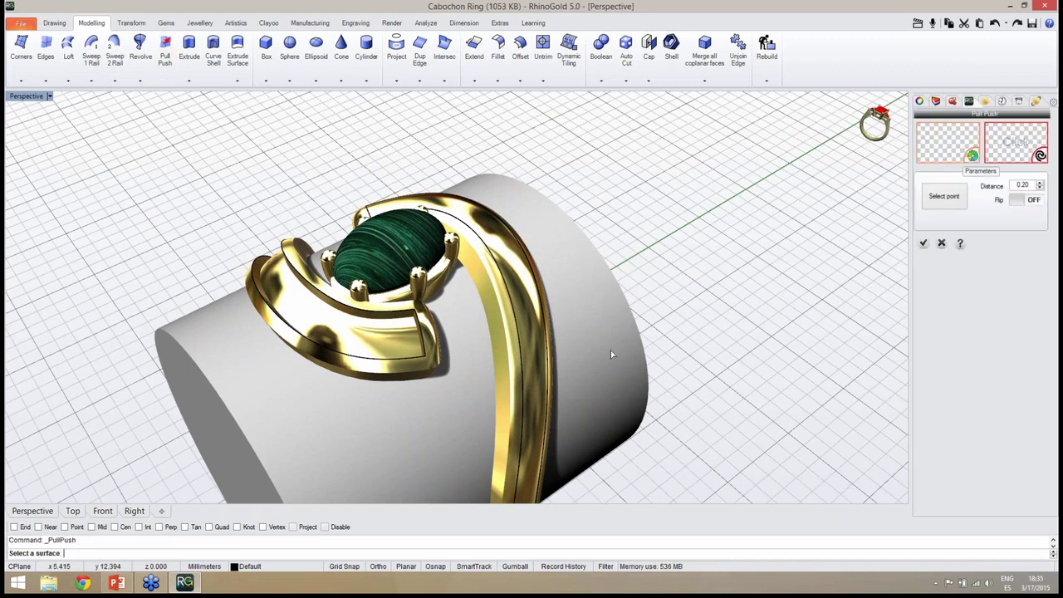
pyautogui.click(529, 319)
pyautogui.moveTo(671, 327); pyautogui.dragTo(556, 325, button='right')
pyautogui.click(1024, 152)
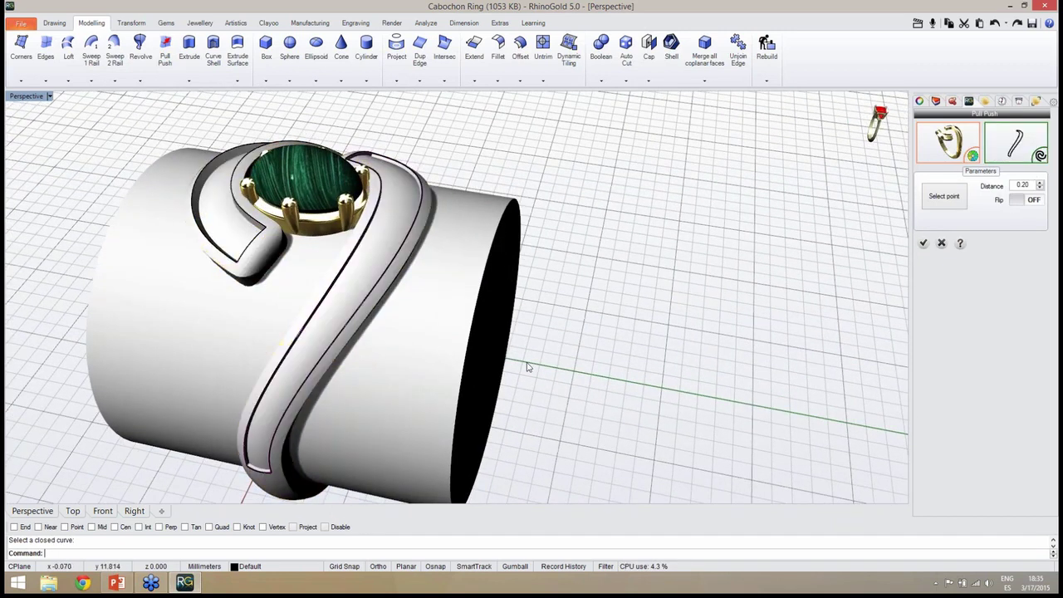
pyautogui.moveTo(554, 366); pyautogui.dragTo(457, 371, button='right')
pyautogui.scroll(-4, 387, 311)
pyautogui.scroll(5, 385, 309)
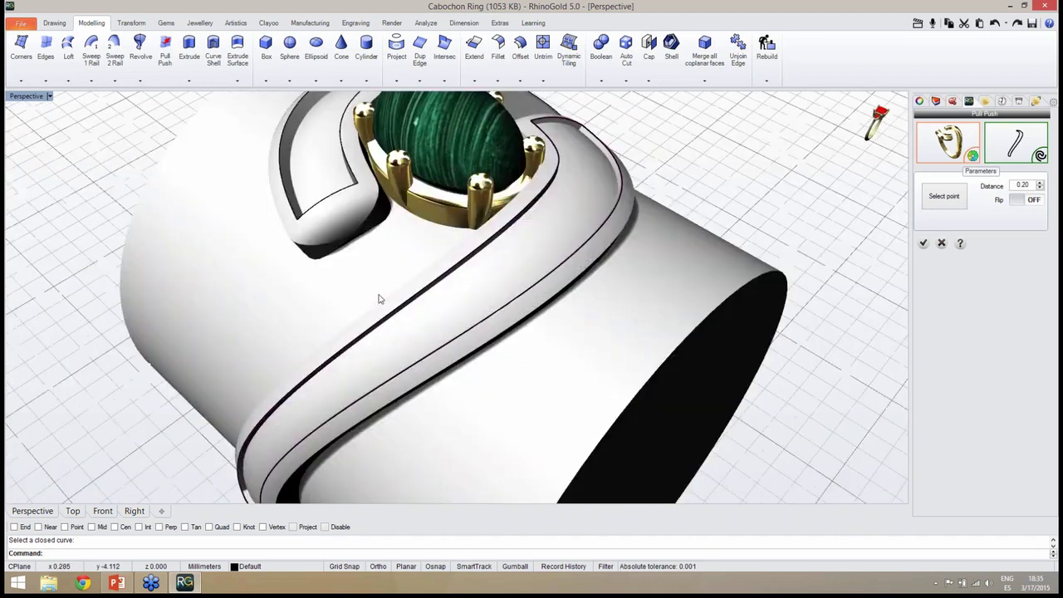
# Step: Set the Pull Push distance to 0.50 for the second arm's recess and apply it
pyautogui.click(1040, 183)
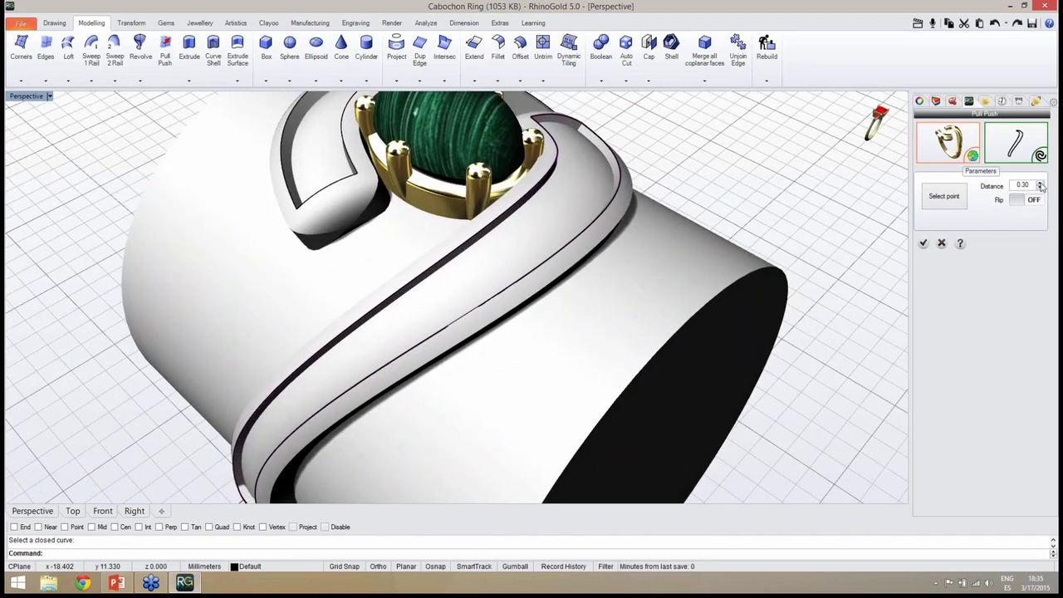
pyautogui.click(1040, 184)
pyautogui.click(1040, 183)
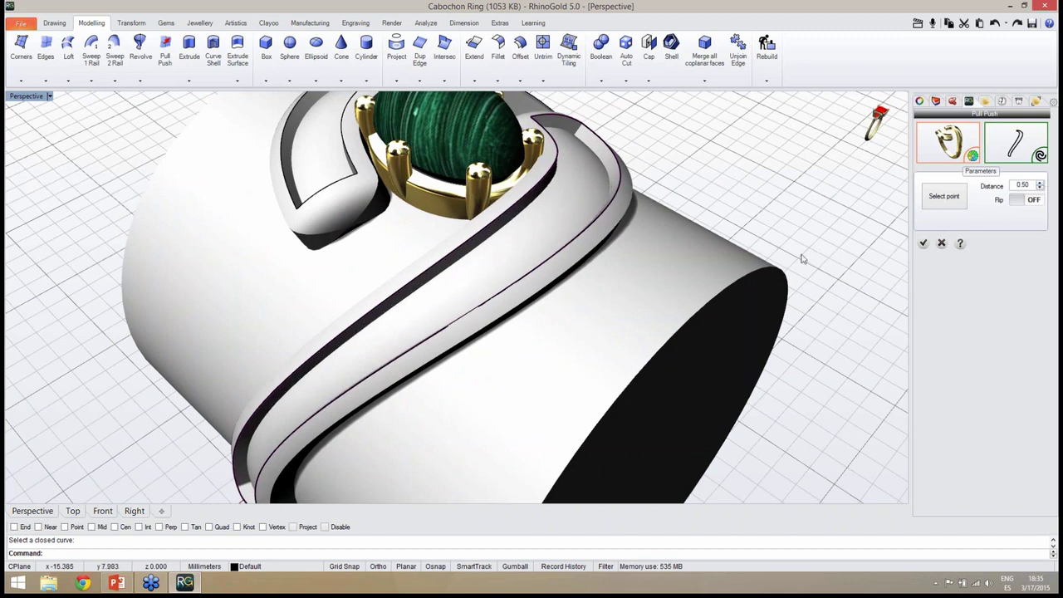
pyautogui.moveTo(802, 257); pyautogui.dragTo(547, 323, button='right')
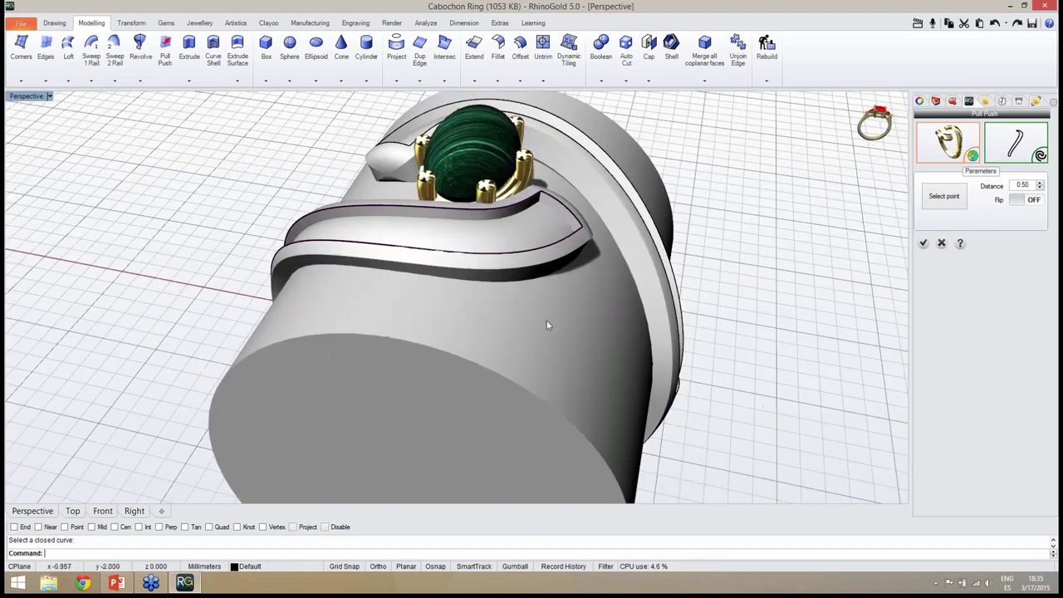
pyautogui.click(923, 243)
# Step: Select the outline curves on both band arms and create a new layer named curves
pyautogui.scroll(-5, 520, 296)
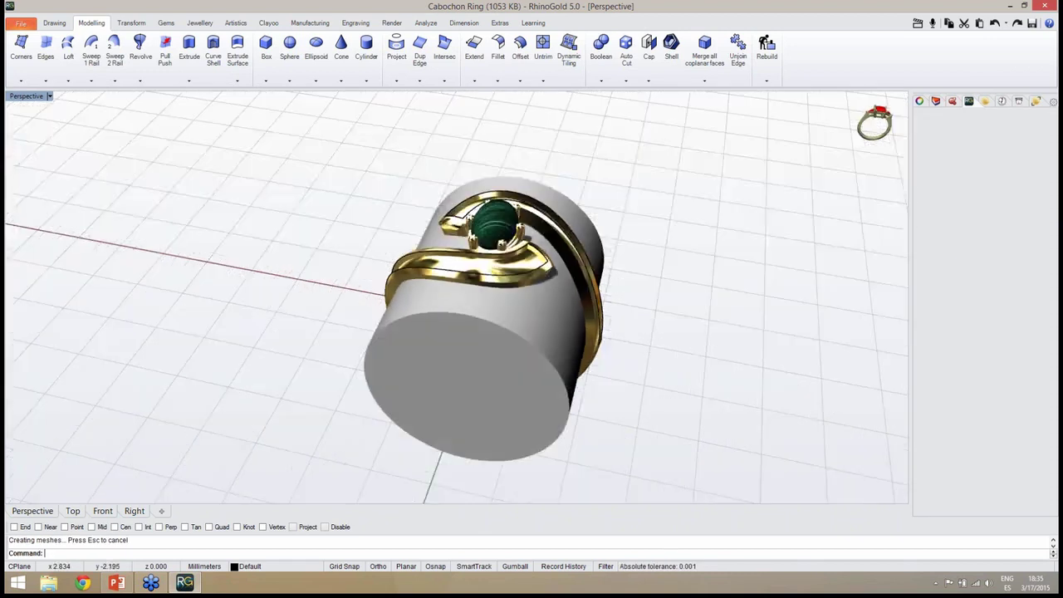
pyautogui.moveTo(449, 274); pyautogui.dragTo(578, 272, button='right')
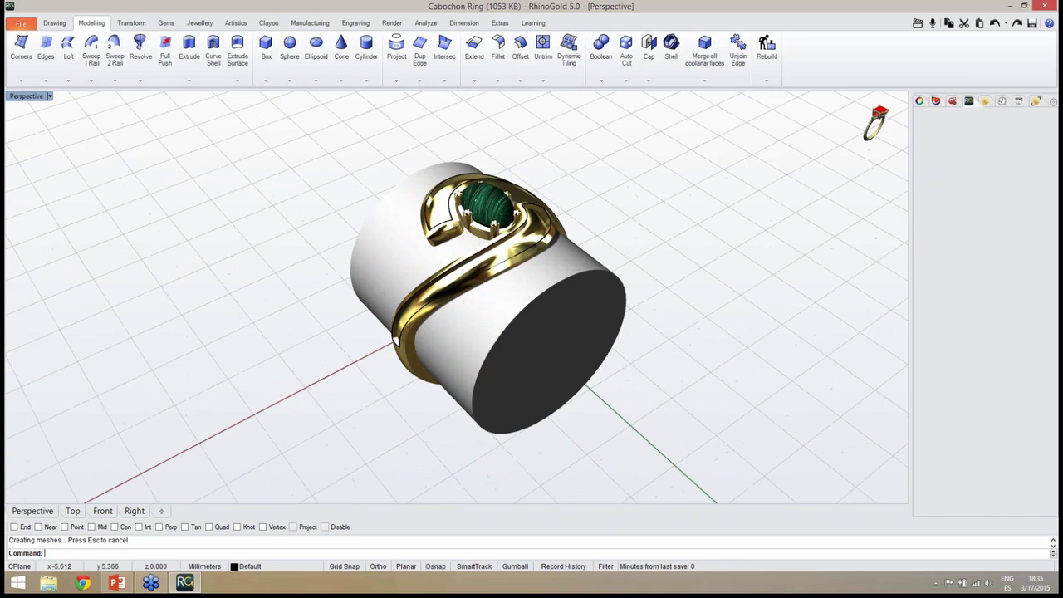
pyautogui.scroll(5, 502, 271)
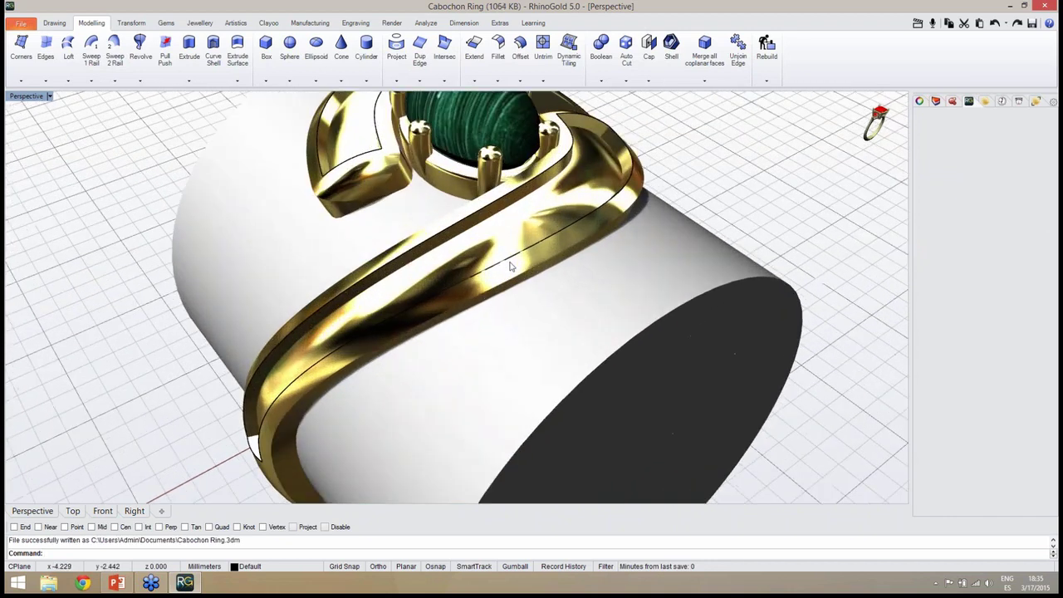
pyautogui.click(514, 262)
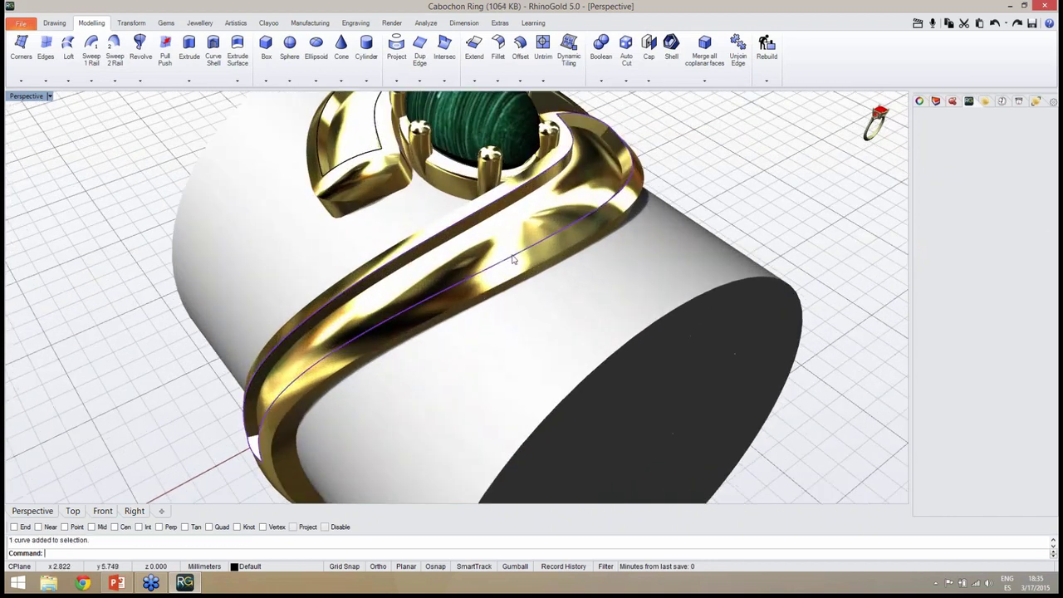
pyautogui.click(378, 158)
pyautogui.click(408, 180)
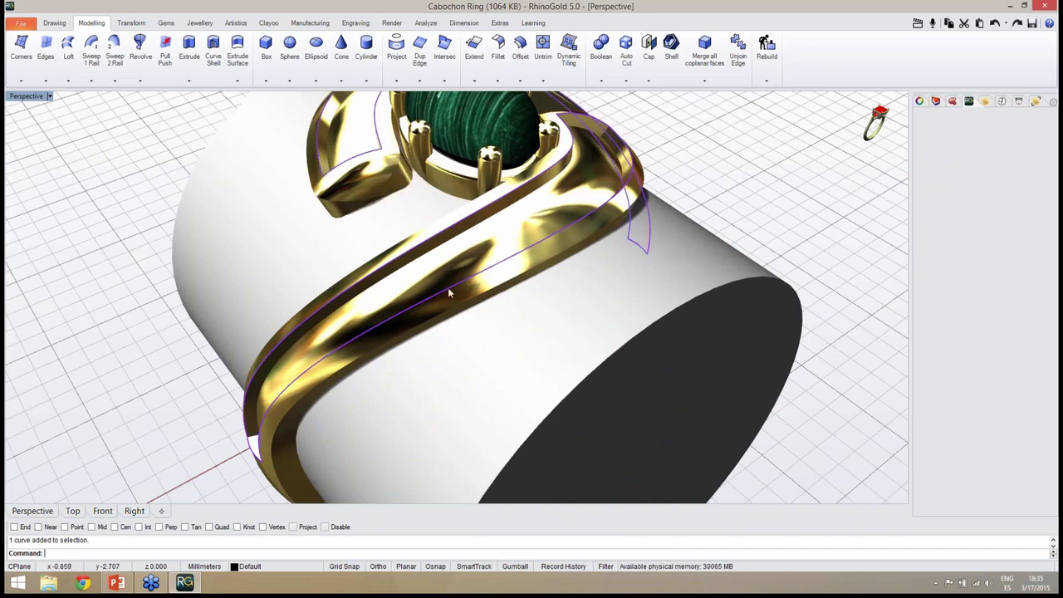
pyautogui.scroll(-6, 448, 287)
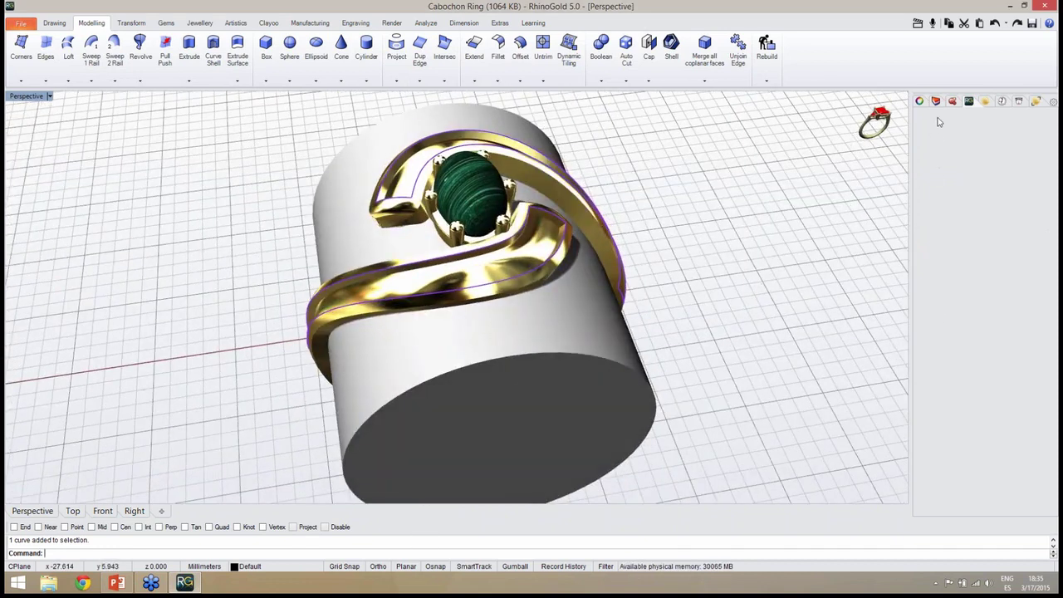
pyautogui.click(936, 102)
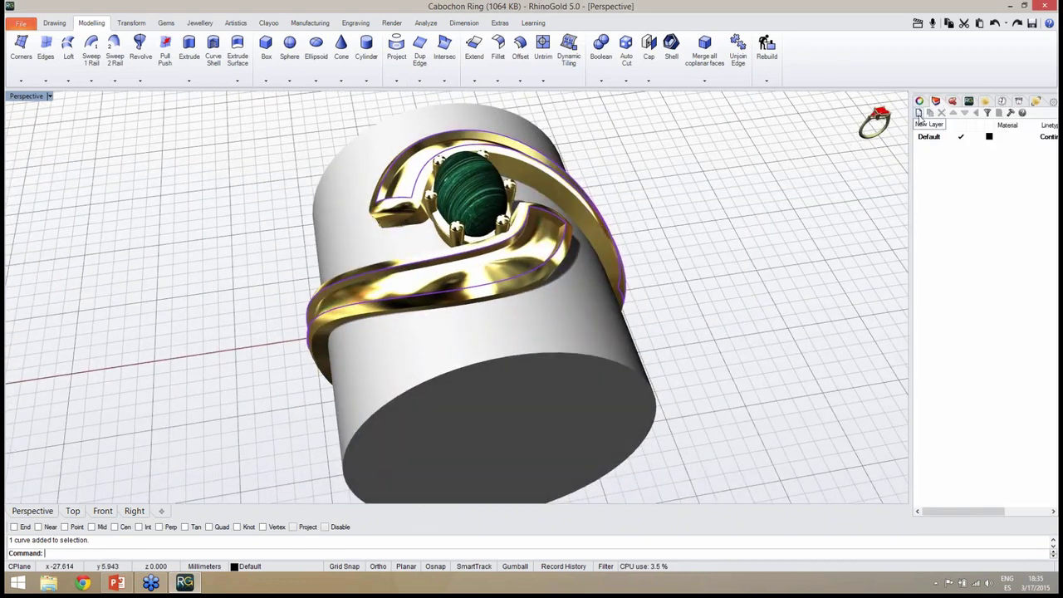
pyautogui.click(918, 113)
pyautogui.write('curves')
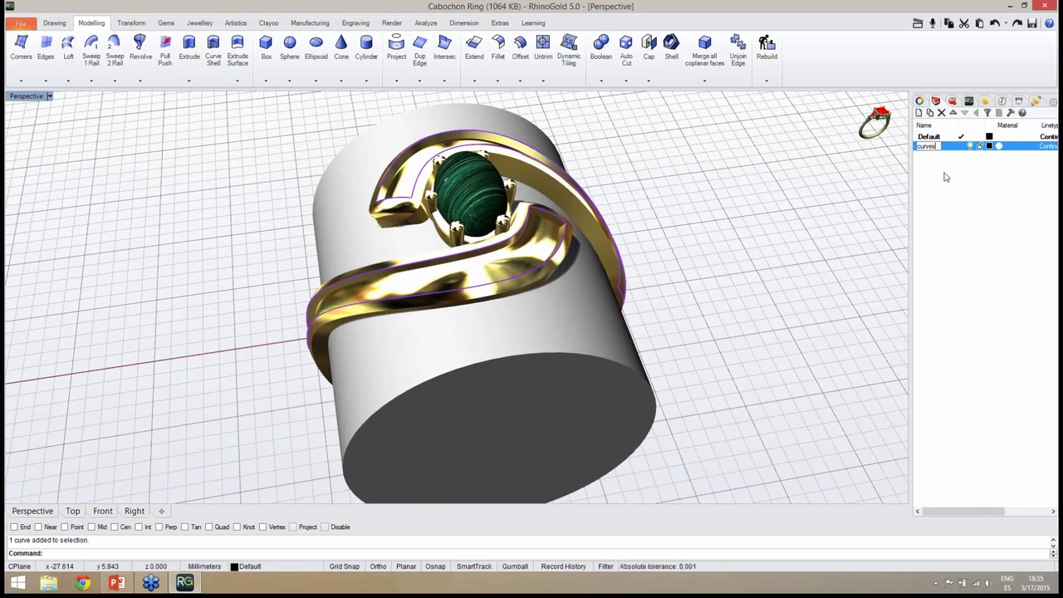
# Step: Move the selected outline curves to the curves layer and turn that layer off
pyautogui.rightClick(943, 148)
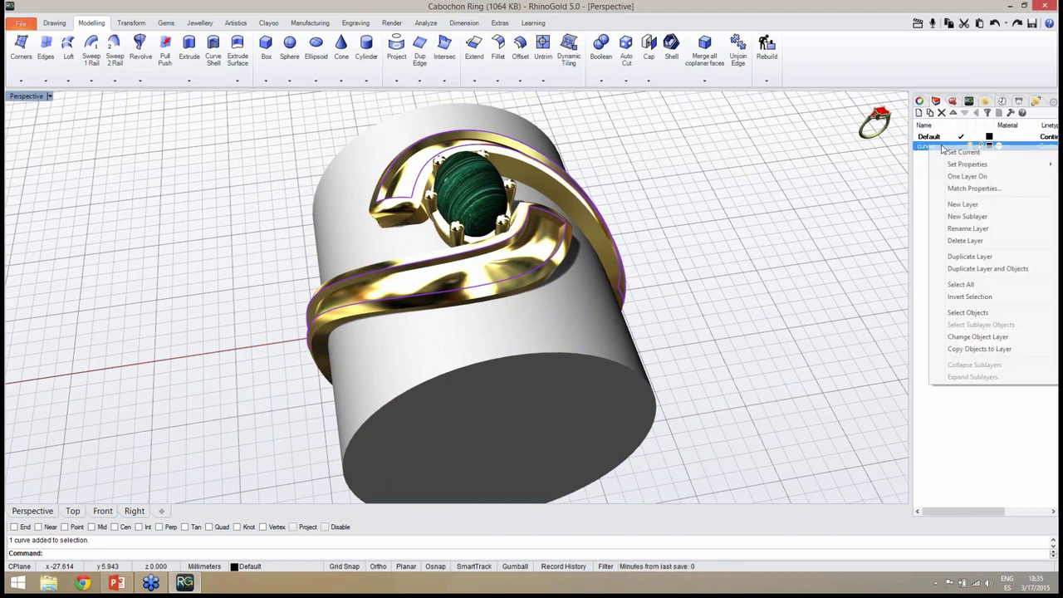
pyautogui.click(977, 337)
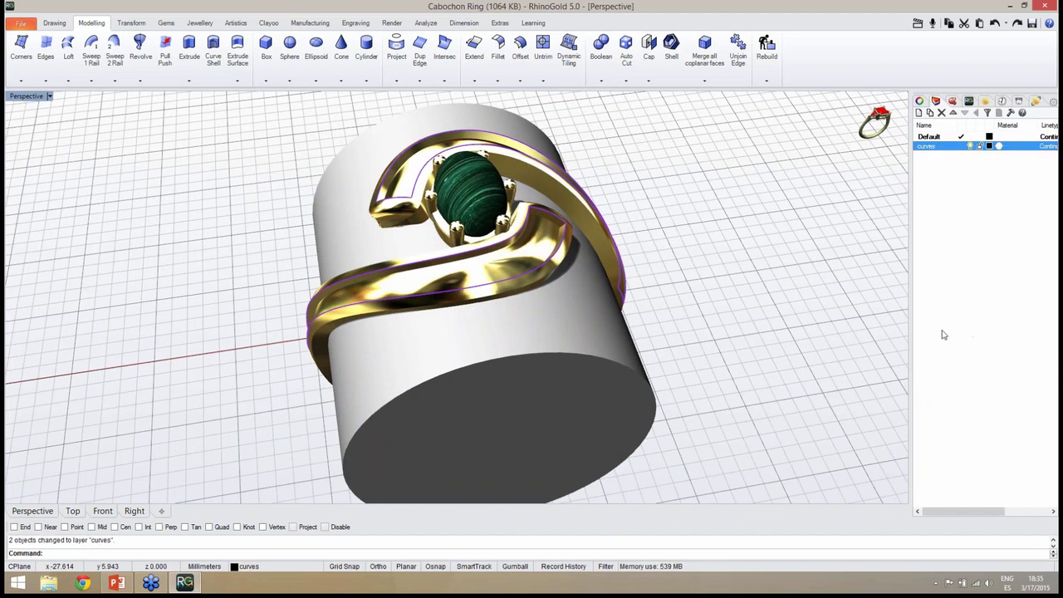
pyautogui.click(969, 147)
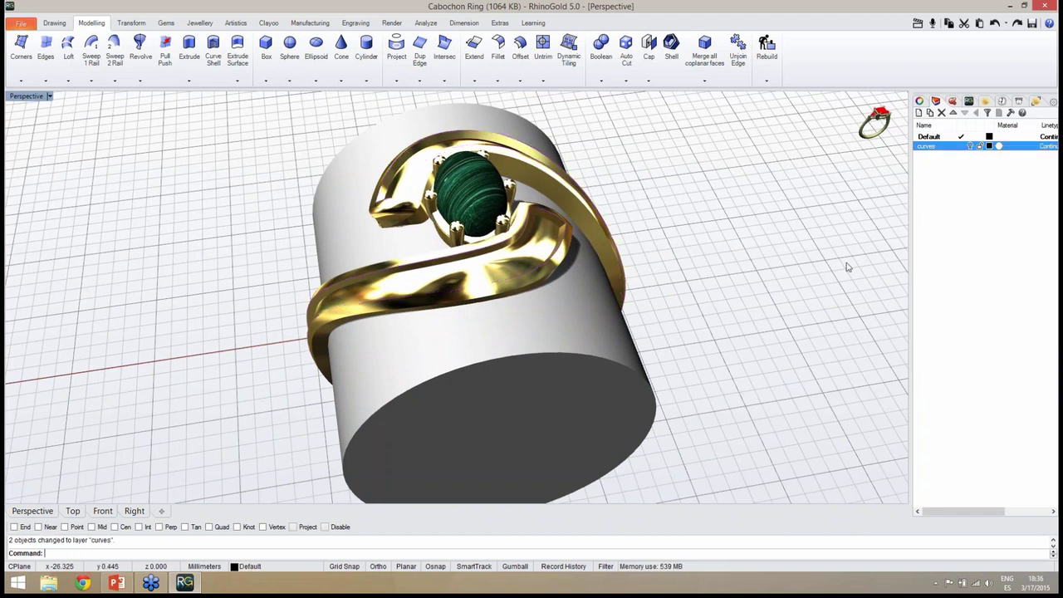
# Step: Save the ring file and inspect the recesses in both arms from several angles
pyautogui.moveTo(847, 265); pyautogui.dragTo(494, 267, button='right')
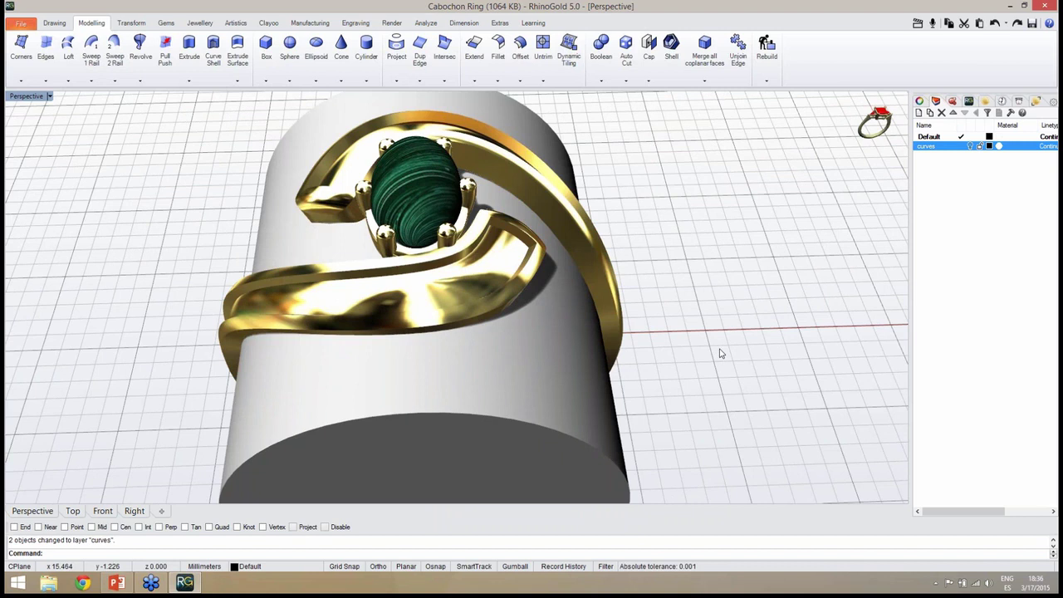
pyautogui.hotkey('ctrl', 's')
pyautogui.moveTo(509, 338); pyautogui.dragTo(472, 294, button='right')
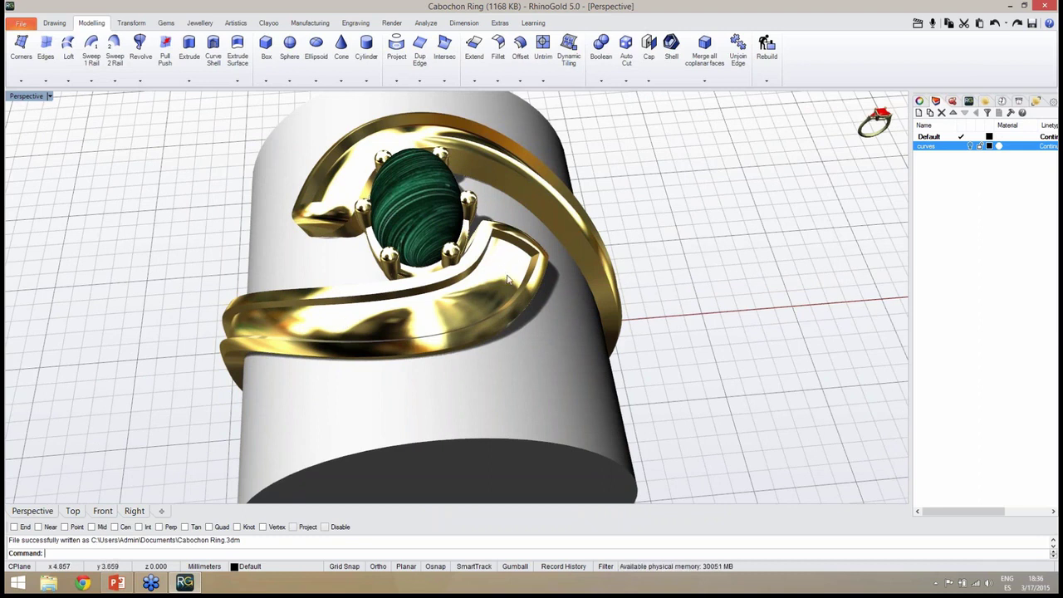
pyautogui.moveTo(510, 279); pyautogui.dragTo(470, 276, button='right')
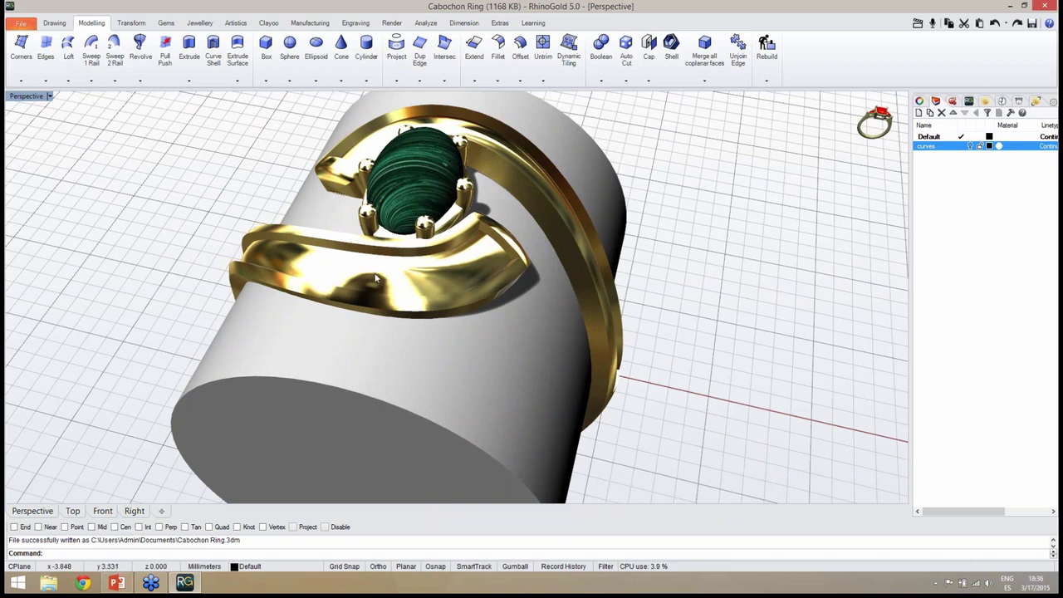
pyautogui.moveTo(421, 297); pyautogui.dragTo(350, 315, button='right')
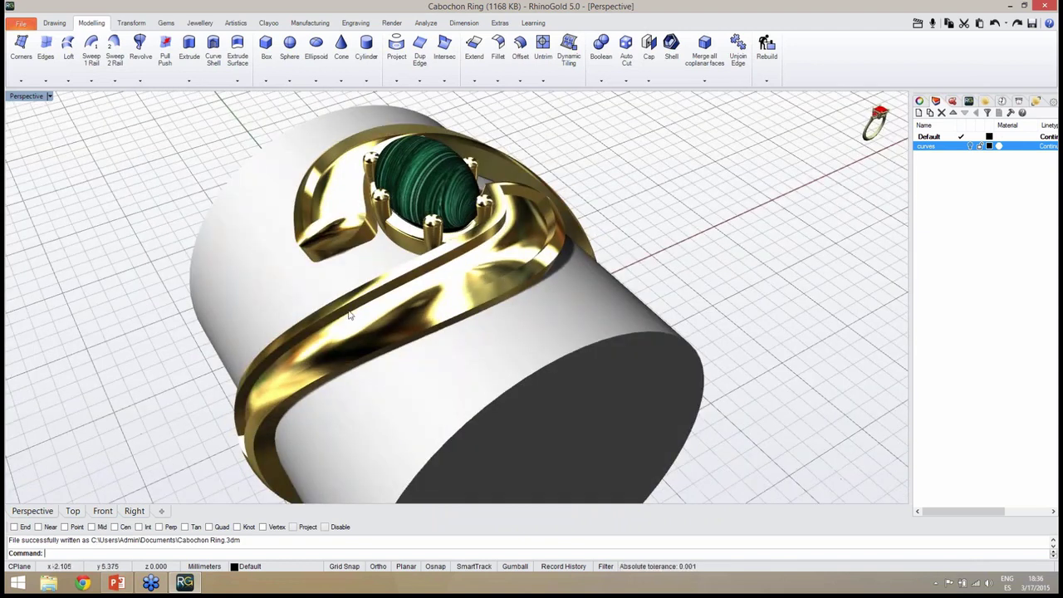
pyautogui.moveTo(436, 310); pyautogui.dragTo(415, 313, button='right')
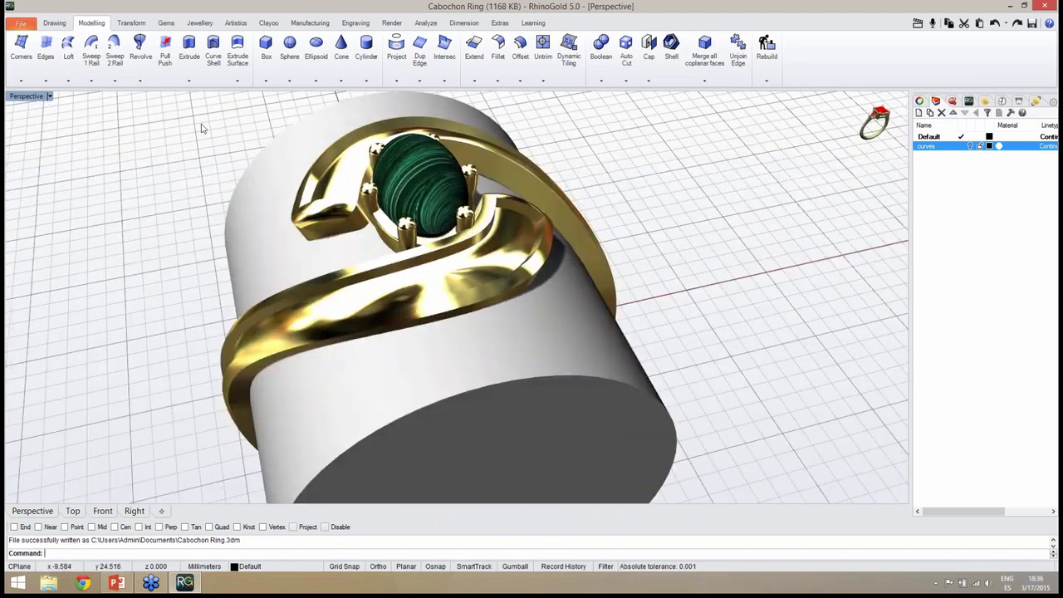
# Step: Extract the recess floor surfaces of both band arms with Copy=Yes, and save the file
pyautogui.click(649, 84)
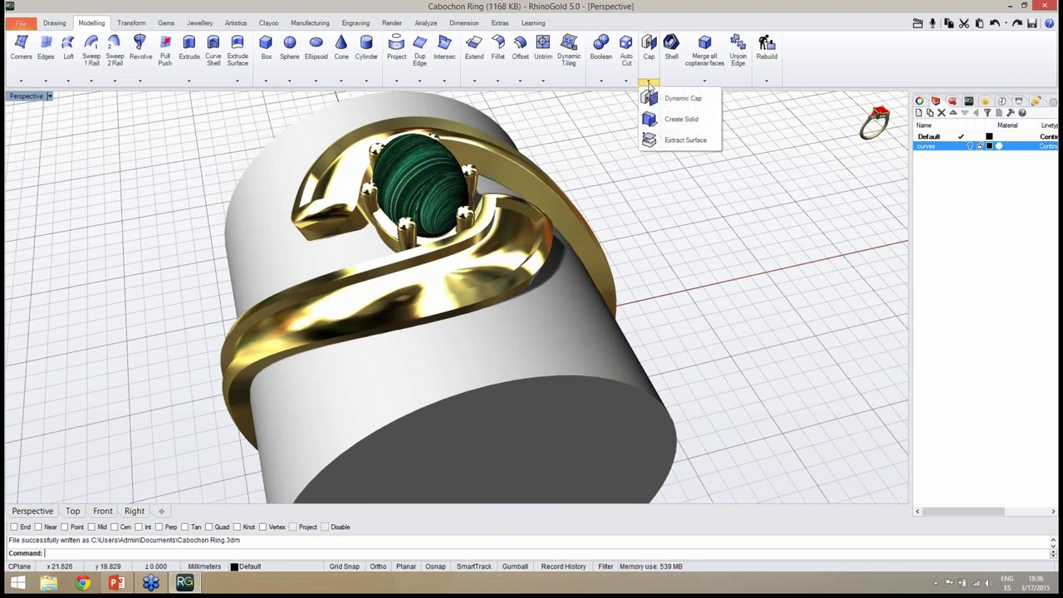
pyautogui.click(670, 141)
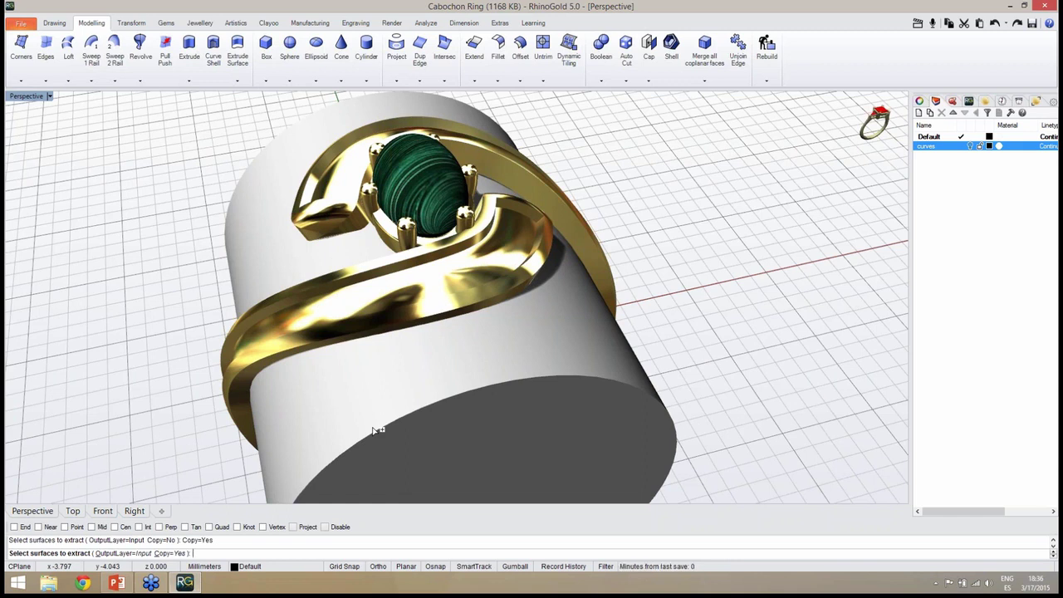
pyautogui.click(412, 293)
pyautogui.moveTo(413, 292); pyautogui.dragTo(490, 241, button='right')
pyautogui.click(553, 224)
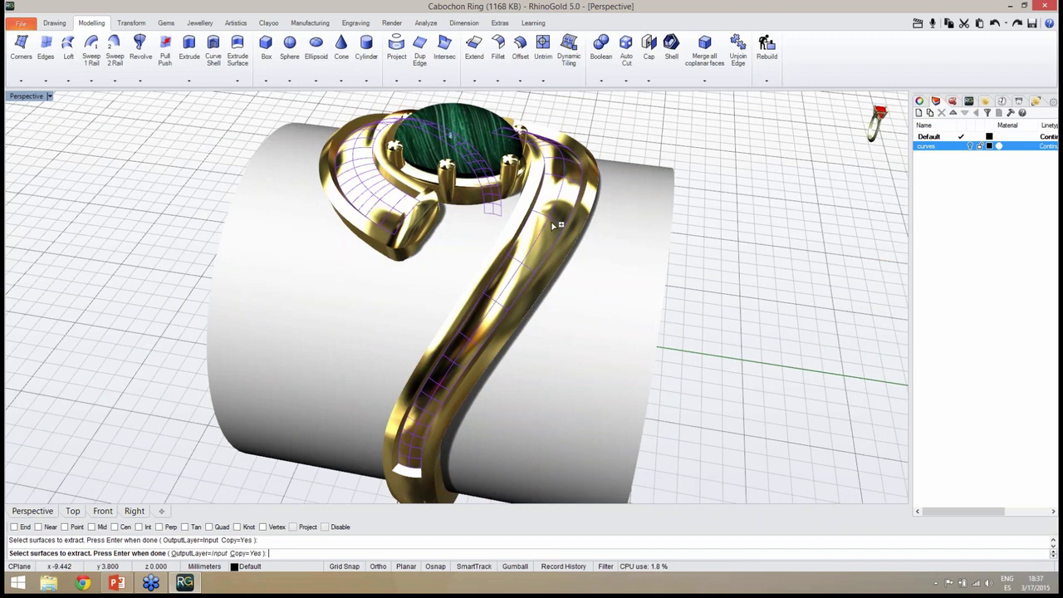
pyautogui.press('Return')
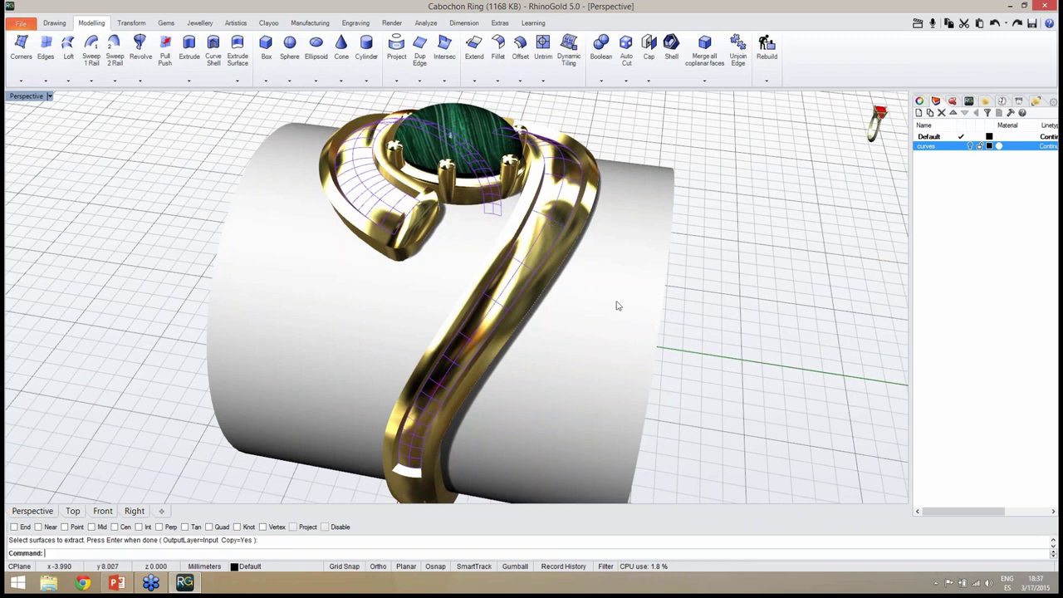
pyautogui.moveTo(616, 306); pyautogui.dragTo(191, 324, button='right')
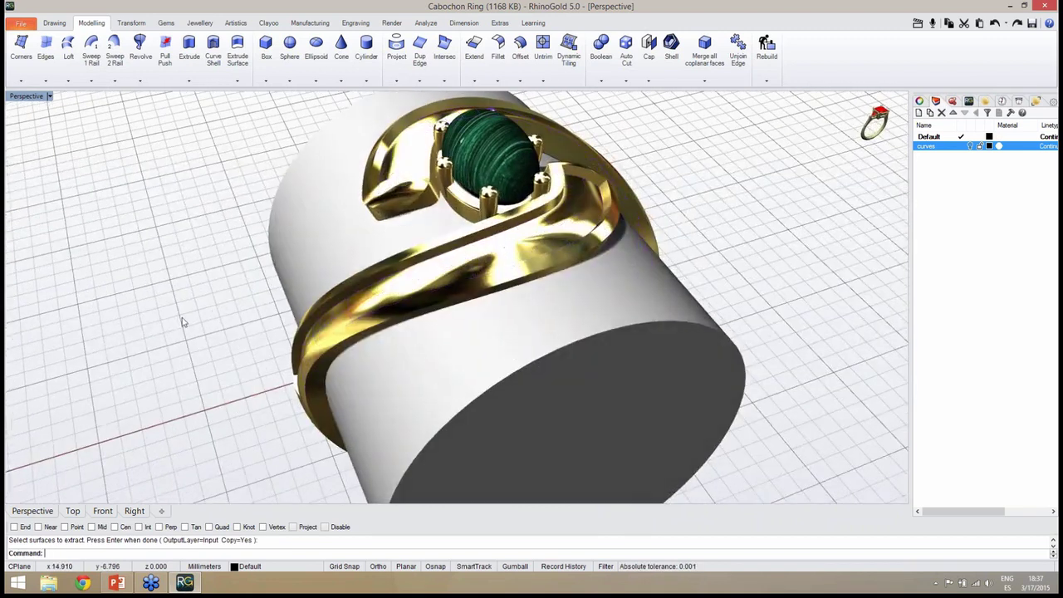
pyautogui.hotkey('ctrl', 's')
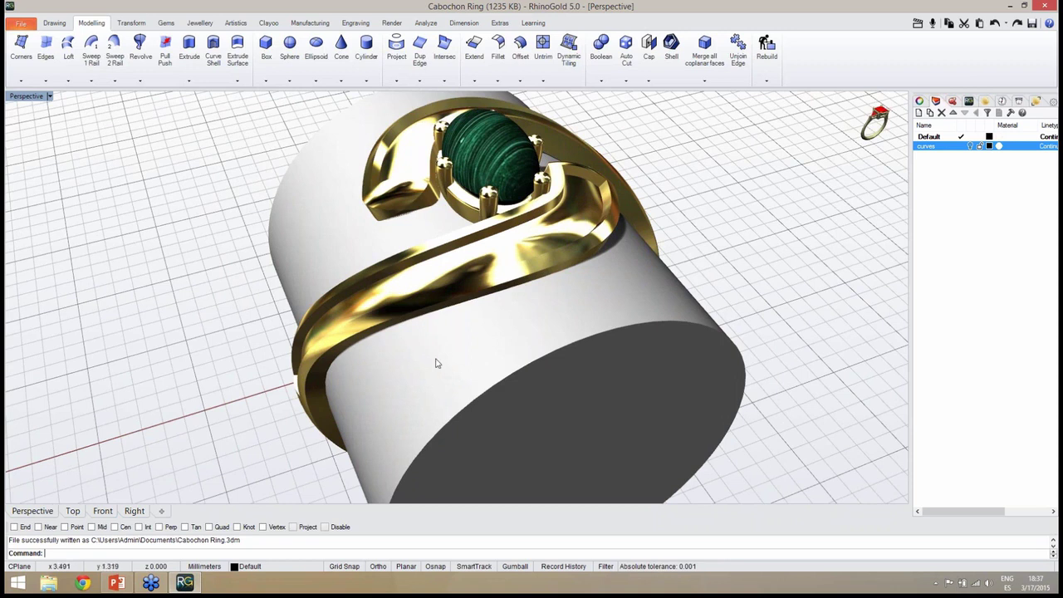
# Step: Extract a lengthwise isocurve in the U direction from the lower band arm's recess floor surface, using the Mid object snap
pyautogui.moveTo(448, 348); pyautogui.dragTo(431, 334, button='right')
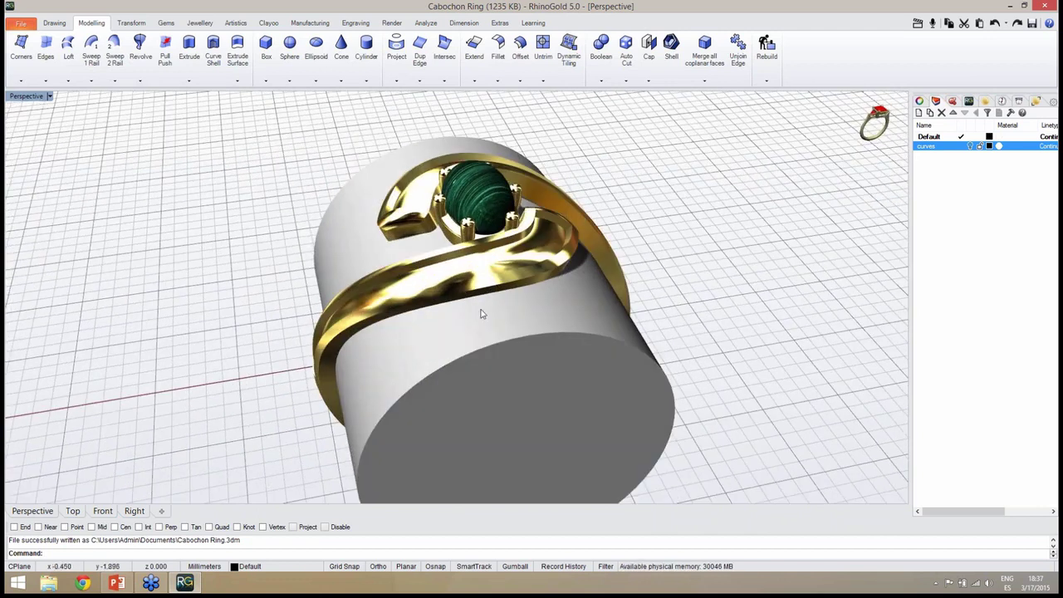
pyautogui.scroll(3, 492, 249)
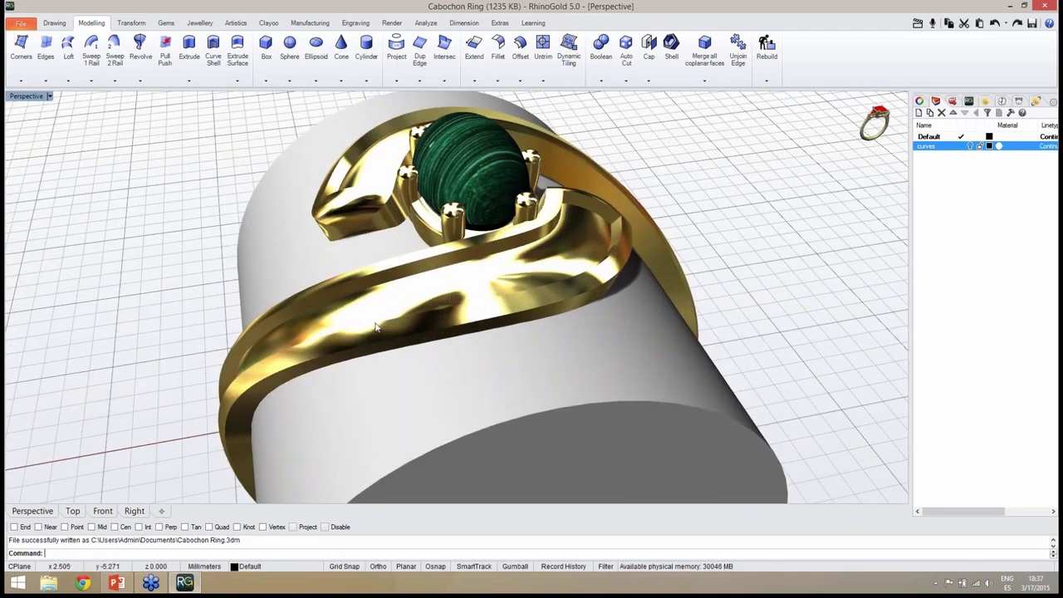
pyautogui.moveTo(418, 306); pyautogui.dragTo(435, 314, button='right')
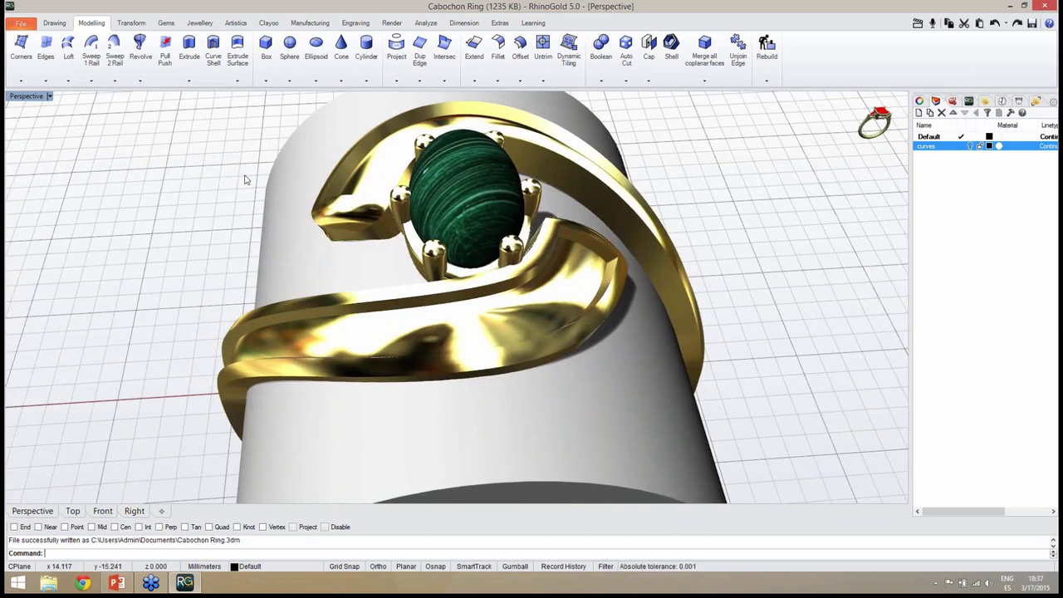
pyautogui.click(421, 82)
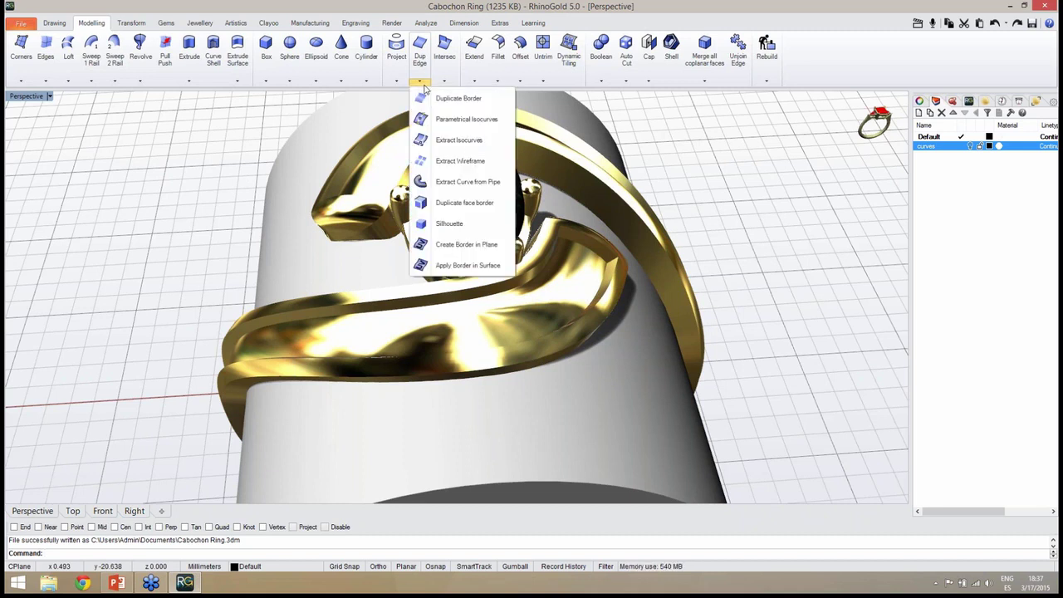
pyautogui.click(454, 143)
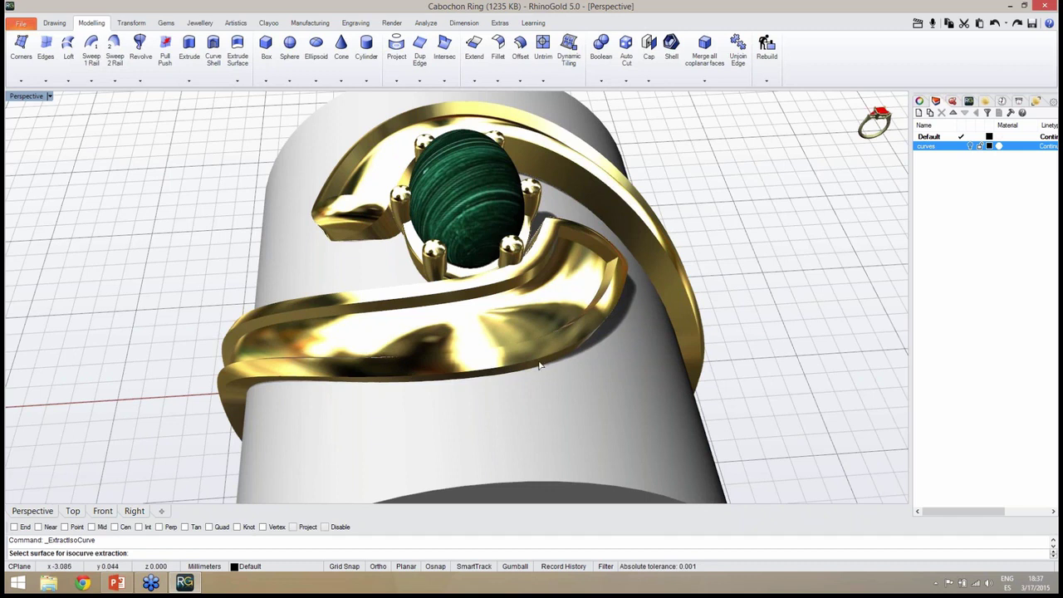
pyautogui.click(546, 313)
pyautogui.click(569, 338)
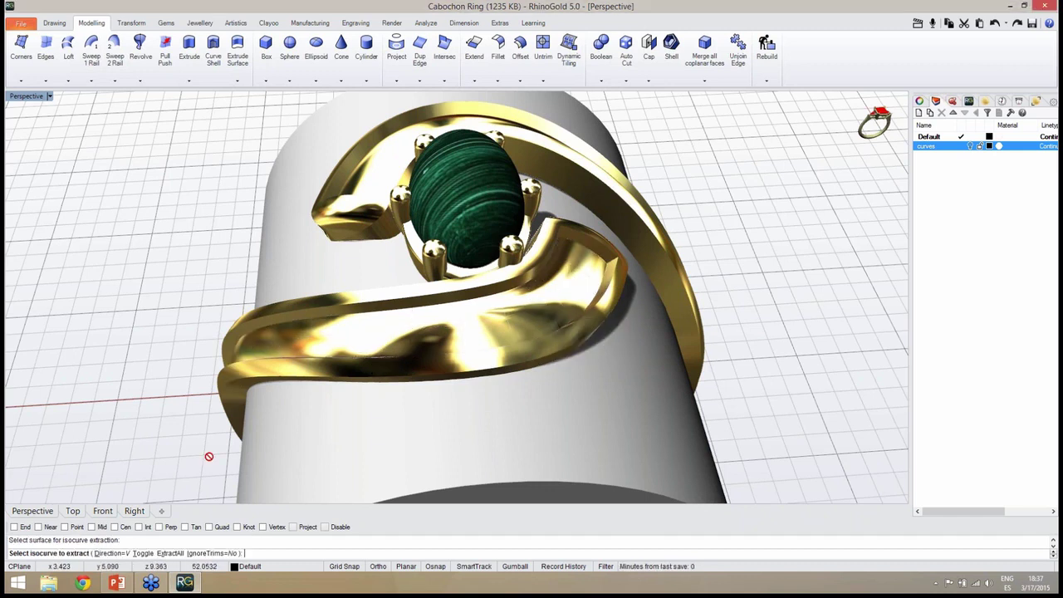
pyautogui.click(142, 553)
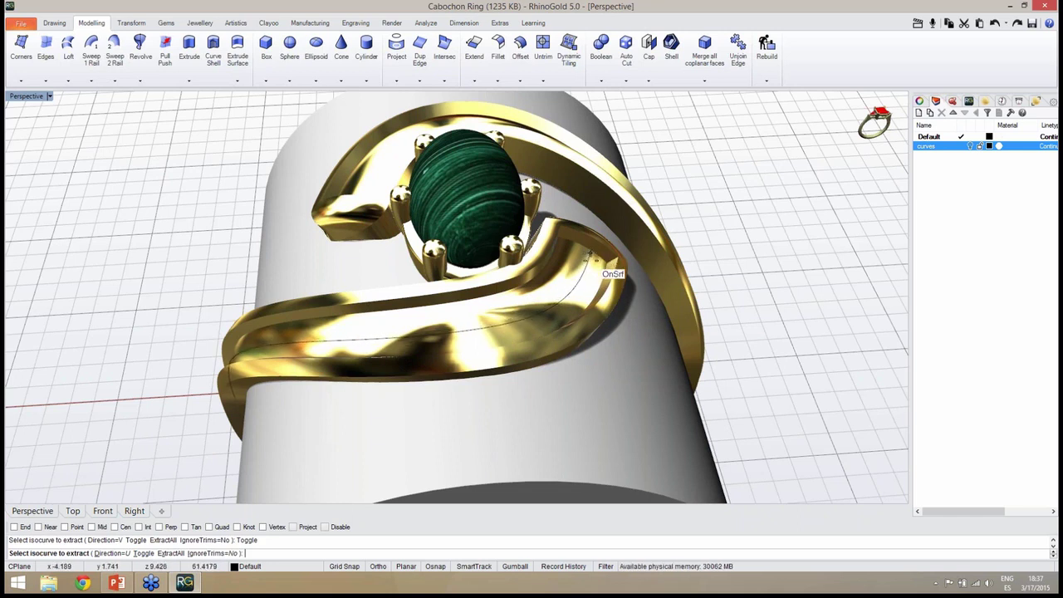
pyautogui.click(92, 527)
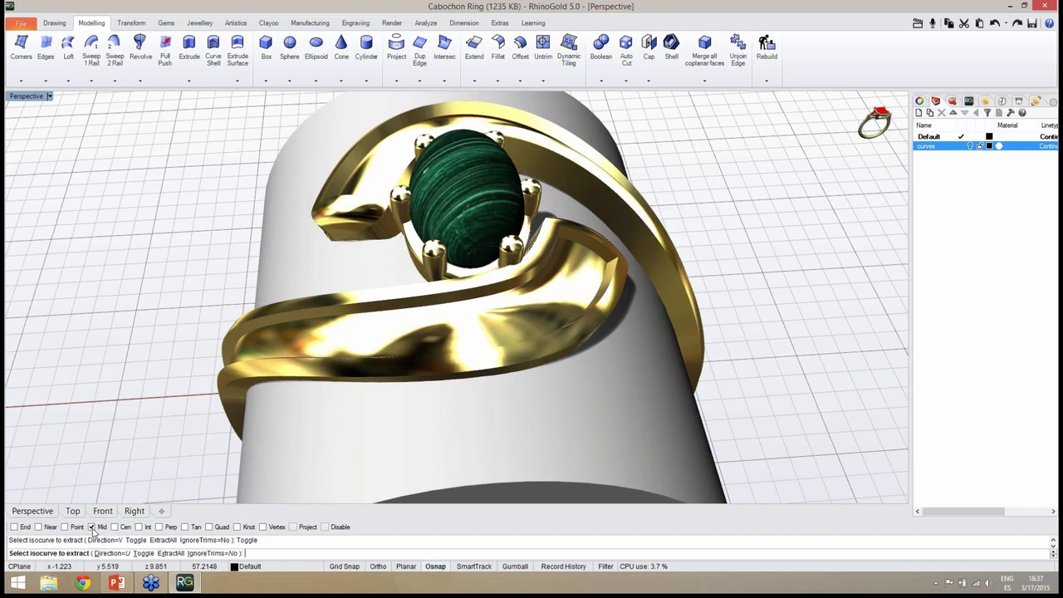
pyautogui.moveTo(525, 370); pyautogui.dragTo(581, 337, button='right')
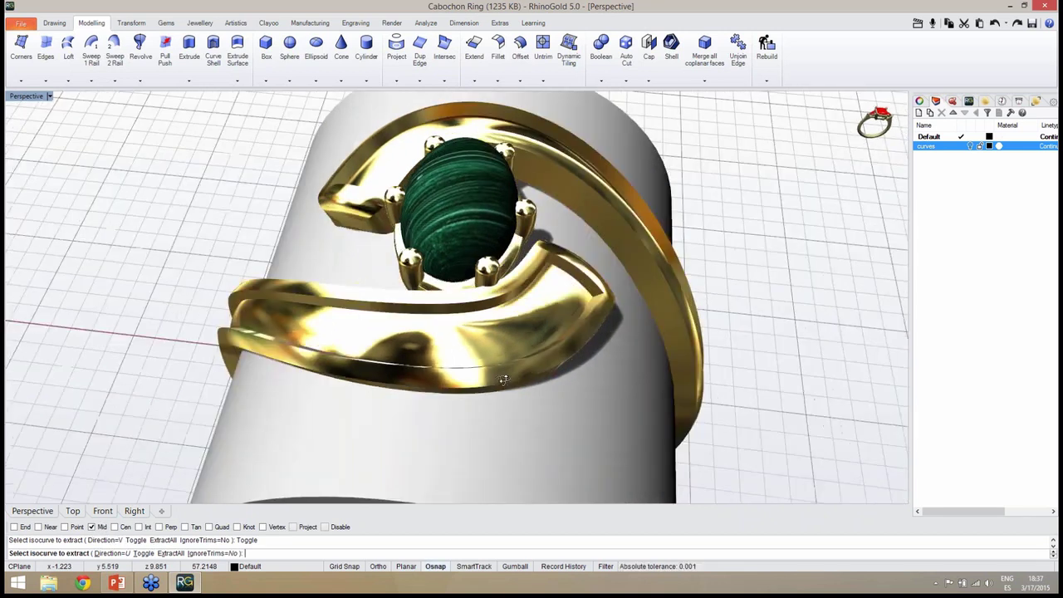
pyautogui.click(565, 297)
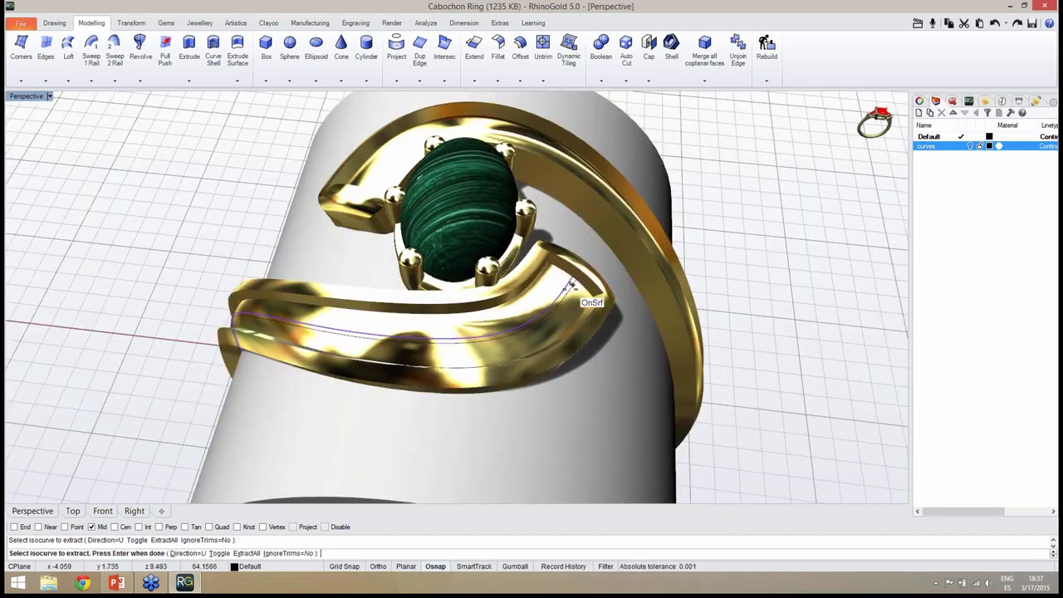
pyautogui.scroll(-3, 554, 312)
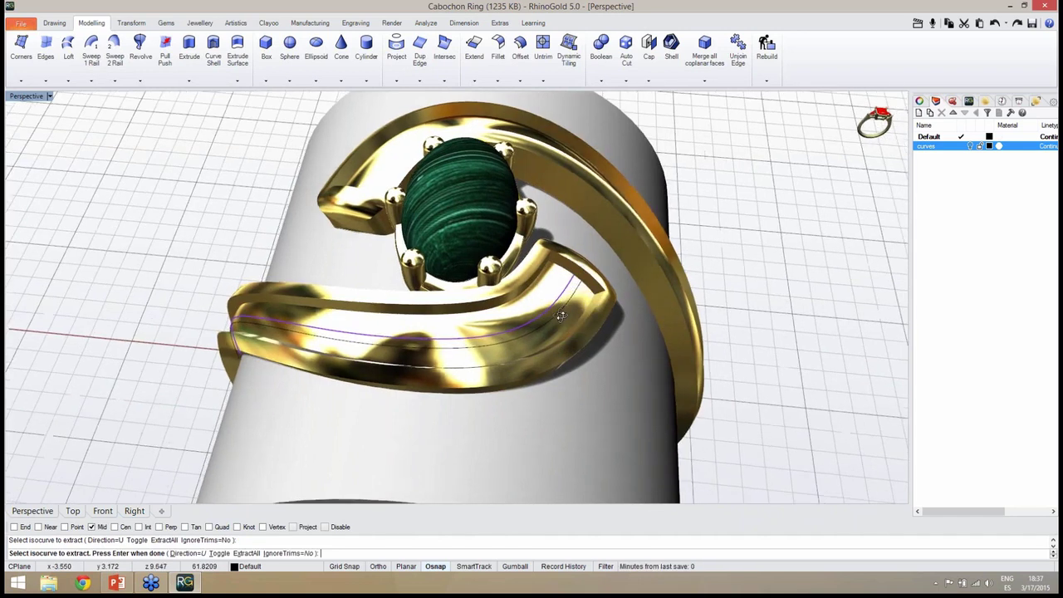
pyautogui.moveTo(555, 312)
pyautogui.mouseDown(button='right')
pyautogui.moveTo(531, 319)
pyautogui.moveTo(548, 322)
pyautogui.moveTo(632, 254)
pyautogui.moveTo(641, 259)
pyautogui.moveTo(556, 316)
pyautogui.mouseUp(button='right')
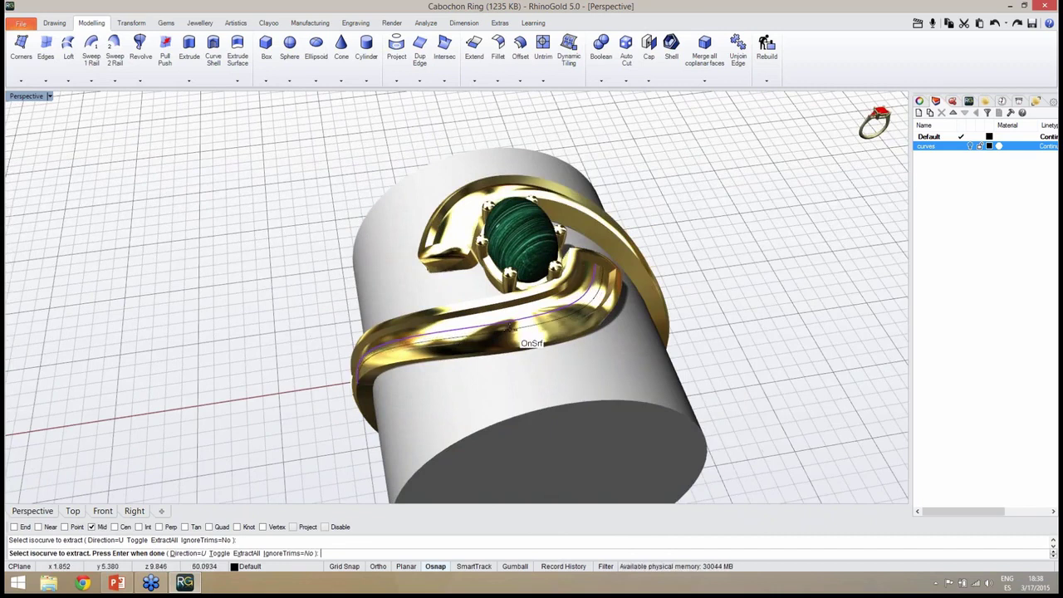
pyautogui.press('Return')
# Step: Inspect the lower arm's recess from the other side of the ring and save the file
pyautogui.moveTo(465, 359); pyautogui.dragTo(555, 399, button='right')
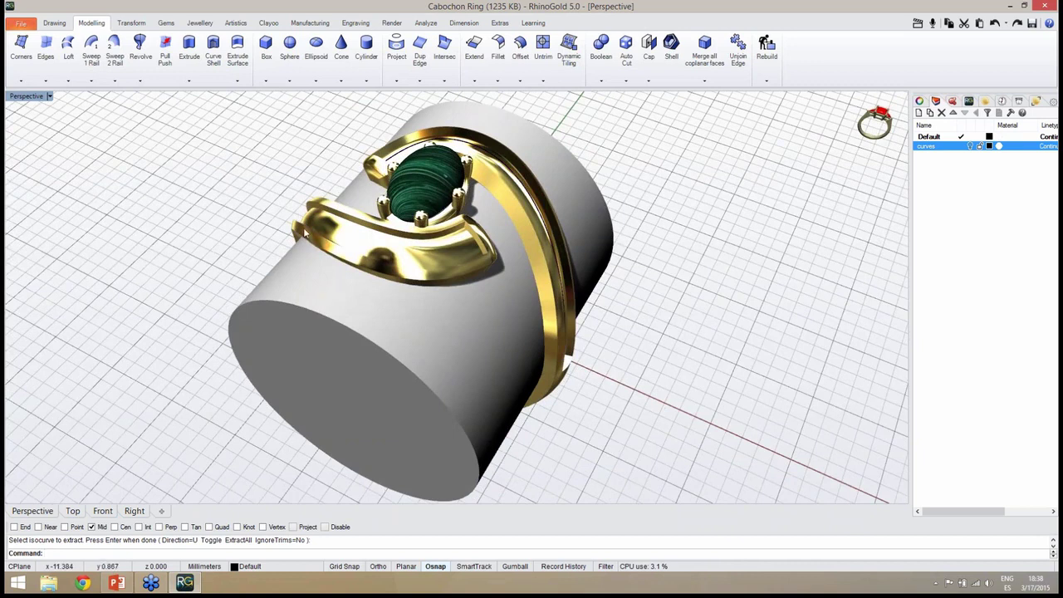
pyautogui.scroll(3, 305, 235)
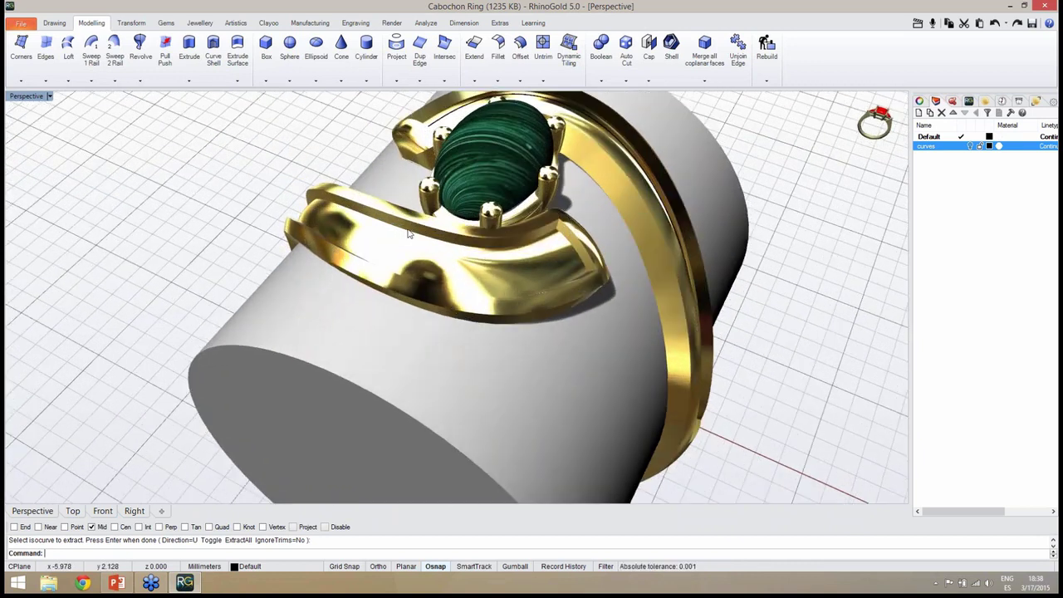
pyautogui.hotkey('ctrl', 's')
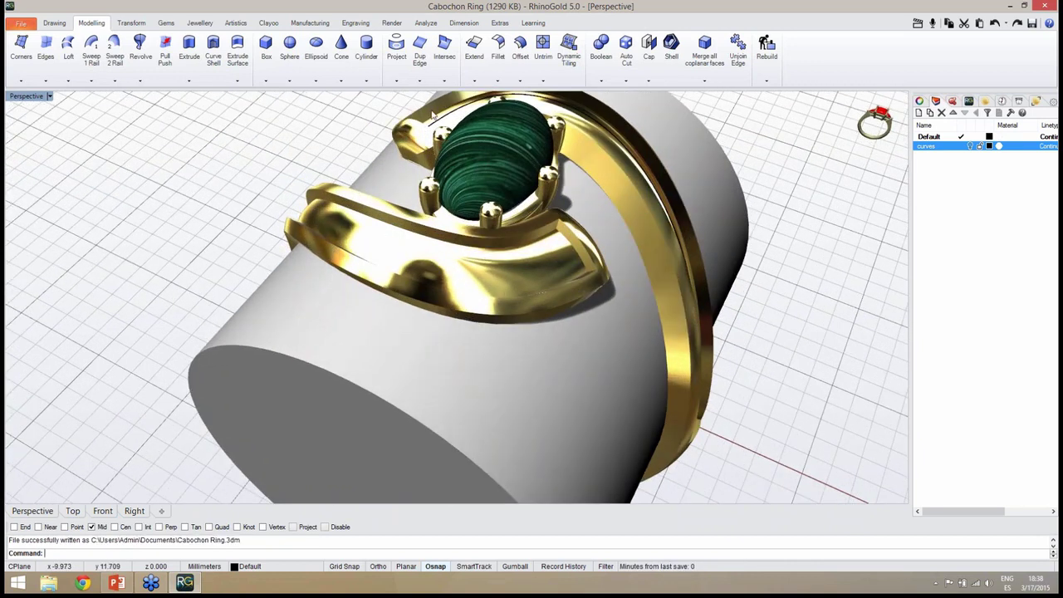
# Step: Start another isocurve extraction for the recess floor surfaces of the band arms
pyautogui.click(420, 81)
pyautogui.click(433, 140)
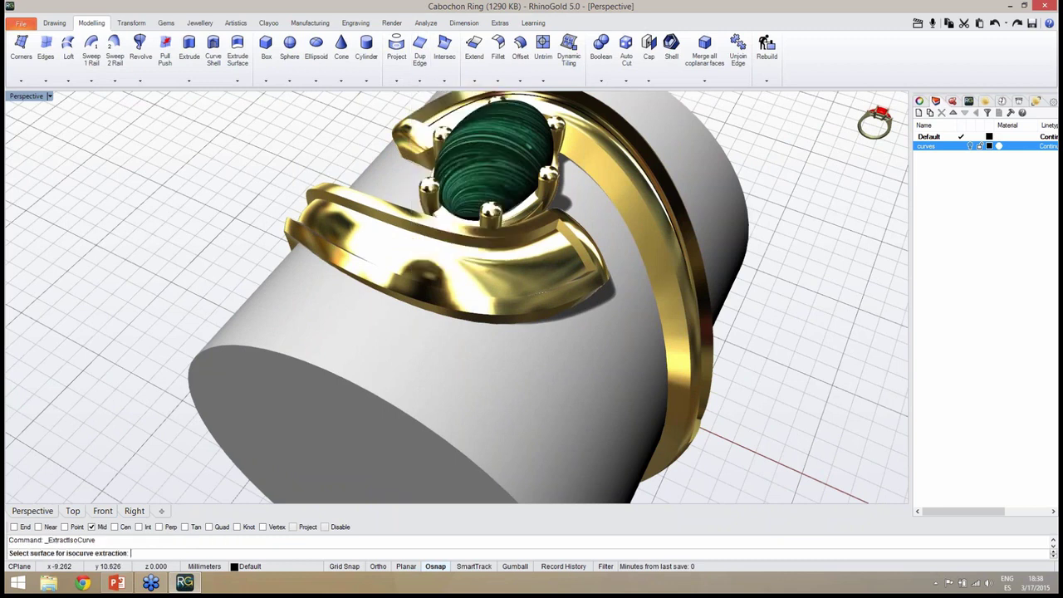
# Step: Extract a U-direction isocurve along the middle of the recessed channel in the front band arm and save the ring file
pyautogui.click(494, 283)
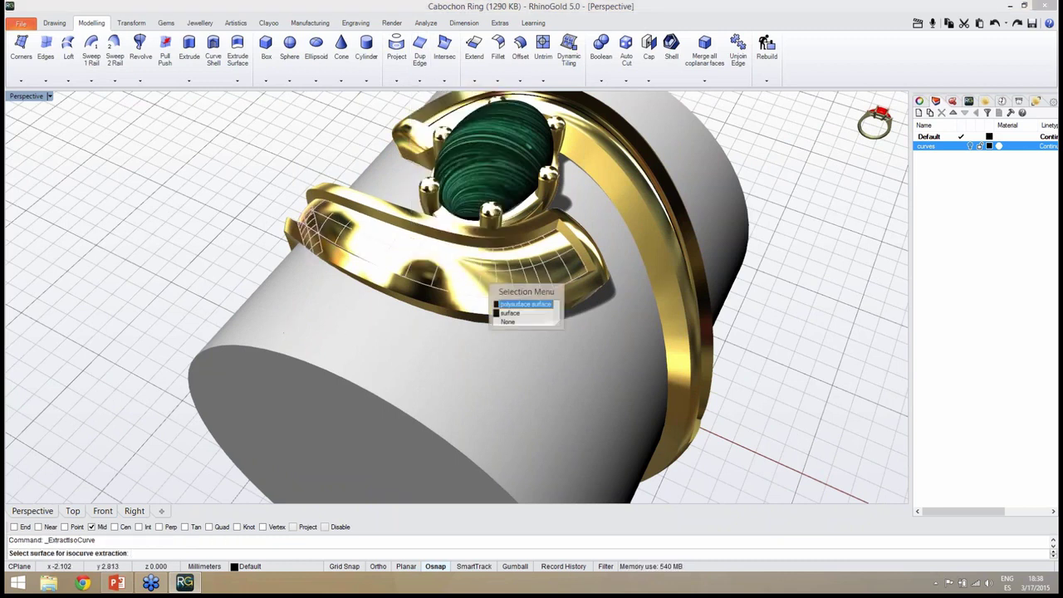
pyautogui.click(509, 304)
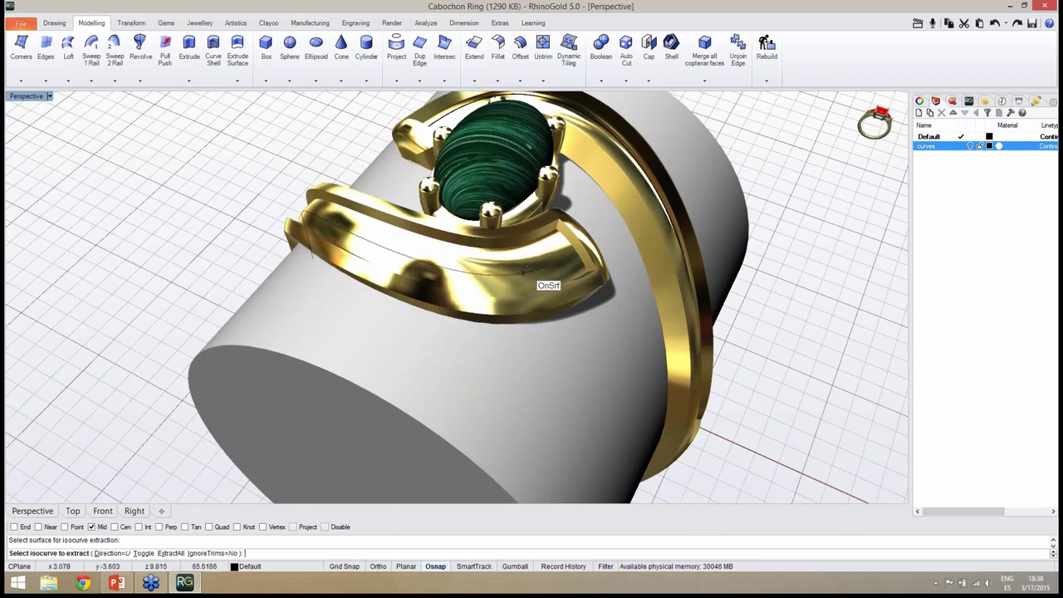
pyautogui.click(579, 254)
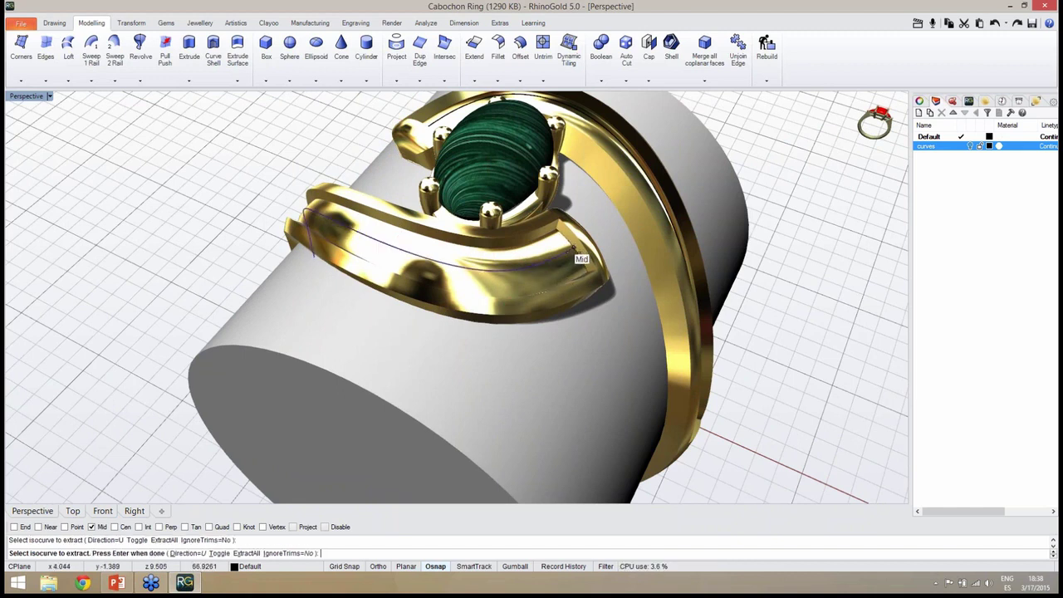
pyautogui.press('Return')
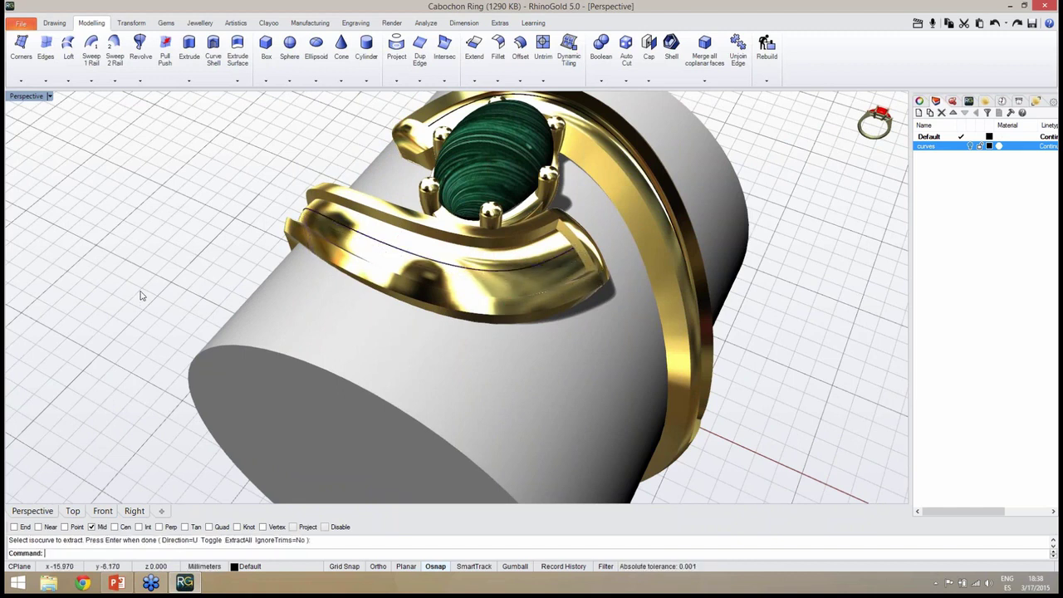
pyautogui.moveTo(142, 296); pyautogui.dragTo(488, 320, button='right')
pyautogui.scroll(-4, 489, 319)
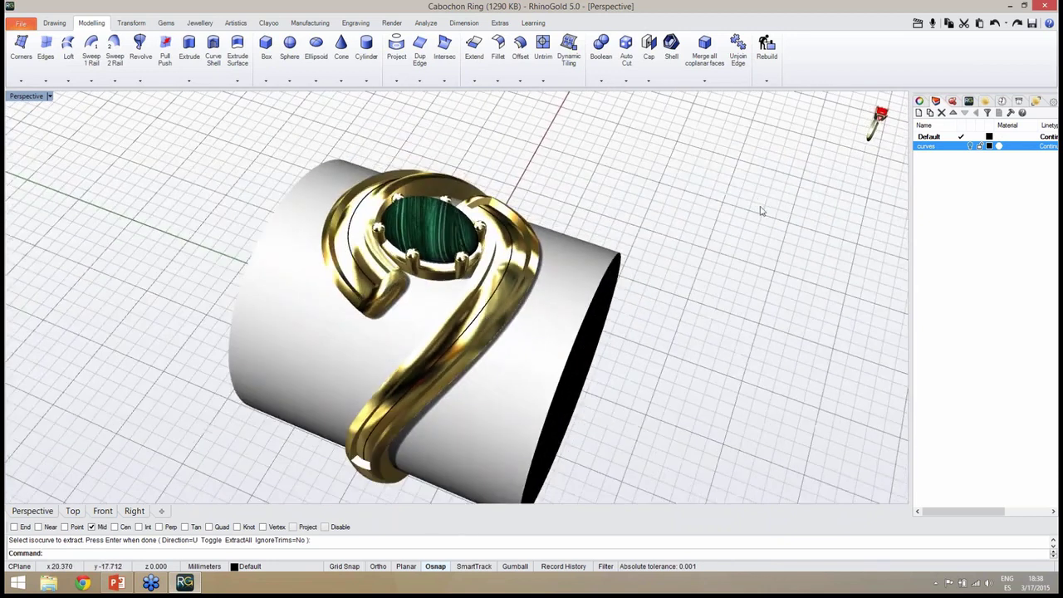
pyautogui.moveTo(703, 264); pyautogui.dragTo(705, 439, button='right')
pyautogui.hotkey('ctrl', 's')
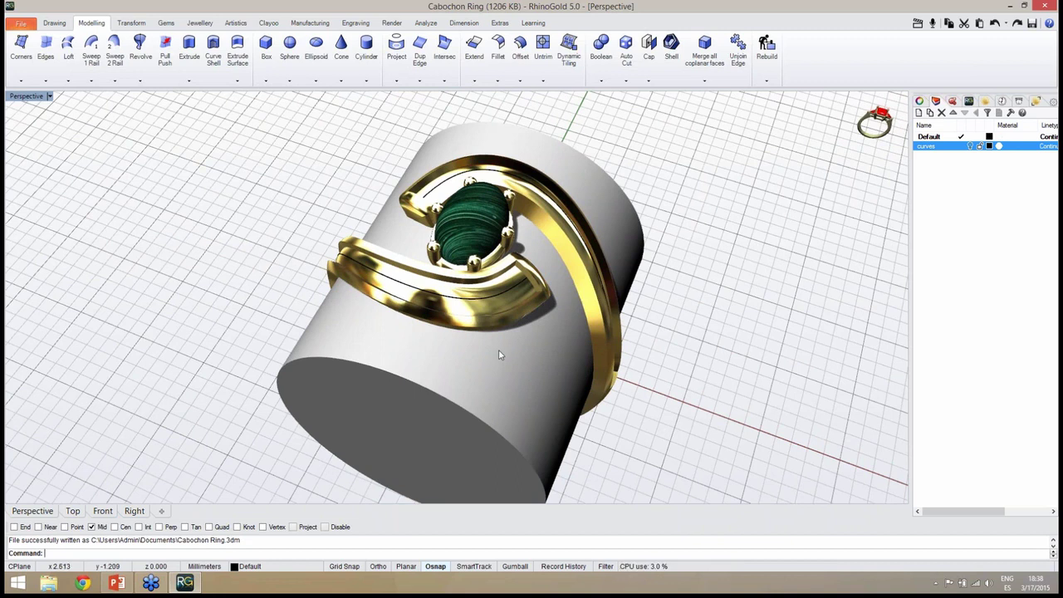
pyautogui.moveTo(457, 358); pyautogui.dragTo(488, 334, button='right')
pyautogui.scroll(4, 416, 275)
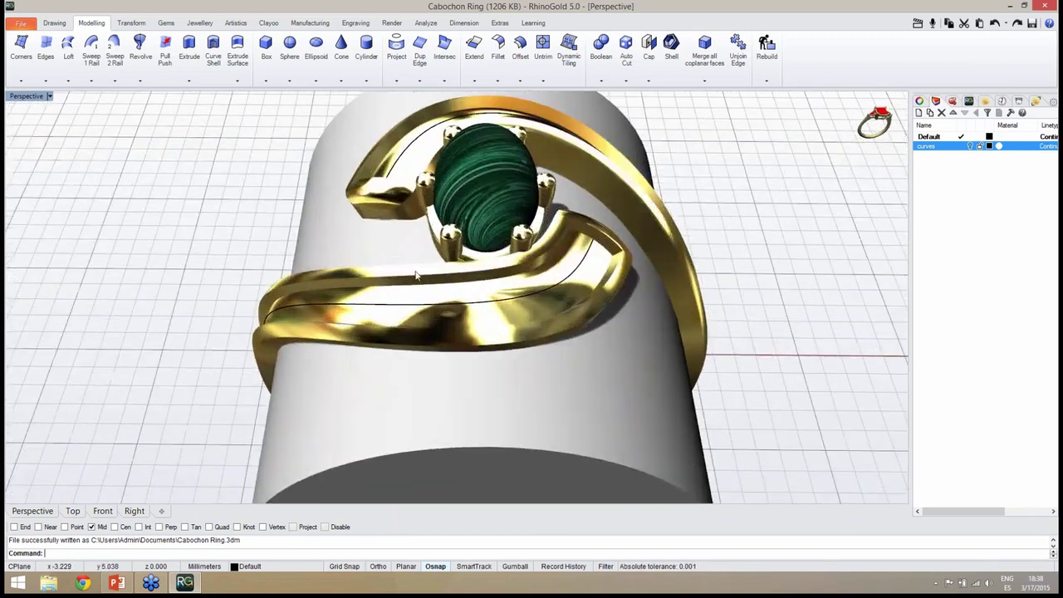
pyautogui.moveTo(416, 276); pyautogui.dragTo(515, 292, button='right')
pyautogui.scroll(-3, 576, 314)
pyautogui.moveTo(576, 313); pyautogui.dragTo(508, 319, button='right')
pyautogui.scroll(2, 509, 320)
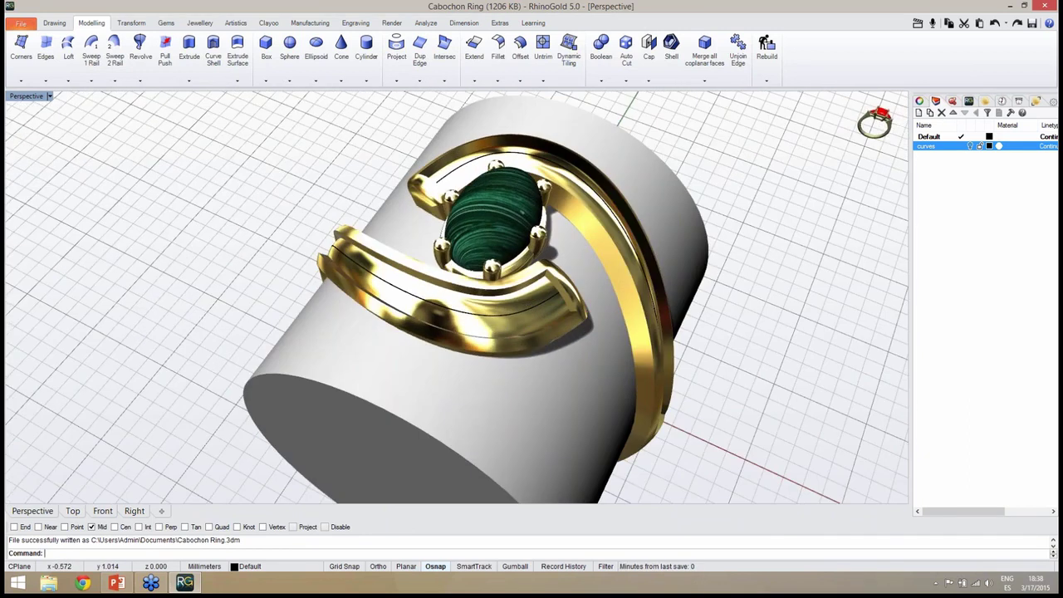
pyautogui.moveTo(499, 330)
pyautogui.mouseDown(button='right')
pyautogui.moveTo(502, 304)
pyautogui.moveTo(503, 320)
pyautogui.mouseUp(button='right')
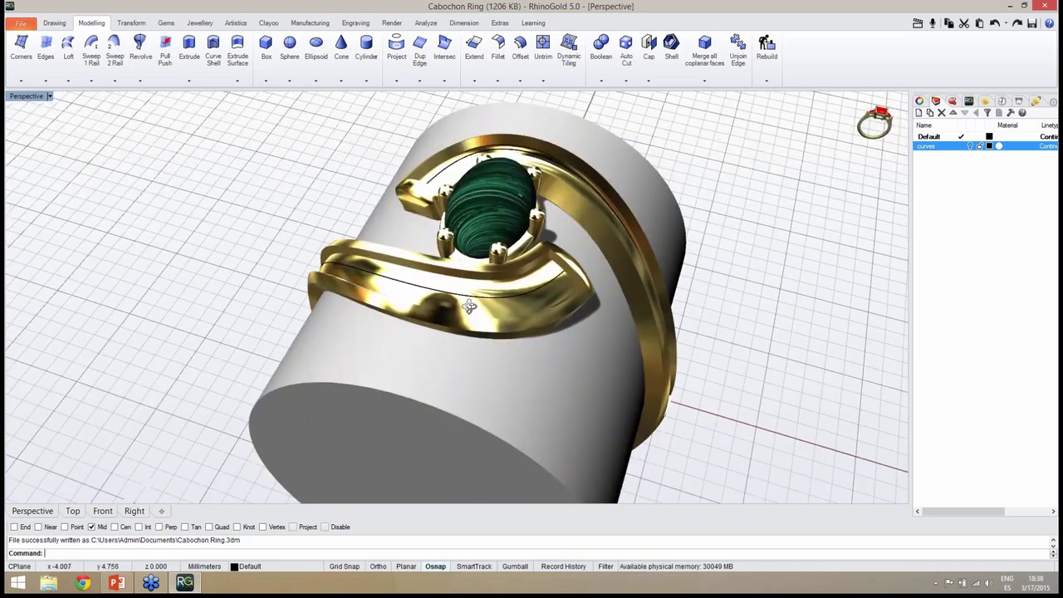
# Step: Start Gems by Curve with brilliant diamonds on the front arm's extracted isocurve and slide the first gem slightly in from the channel's end
pyautogui.click(166, 22)
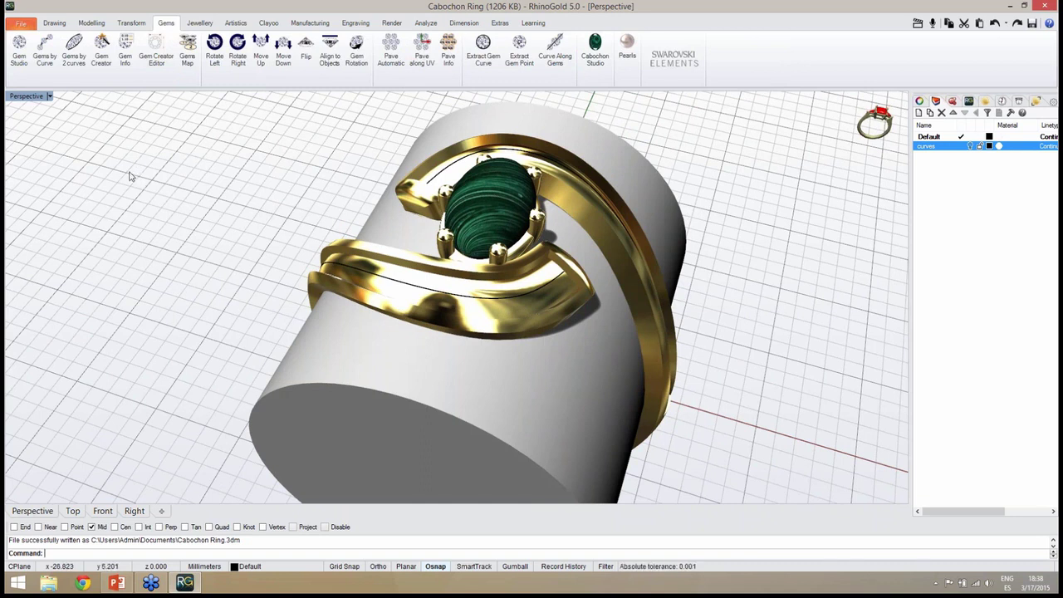
pyautogui.click(46, 72)
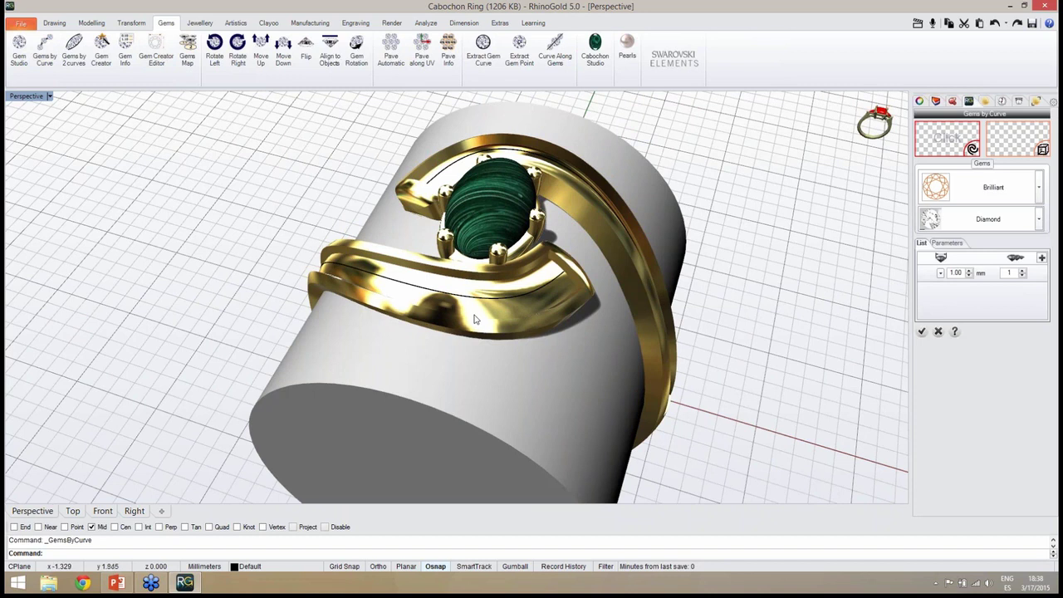
pyautogui.click(949, 141)
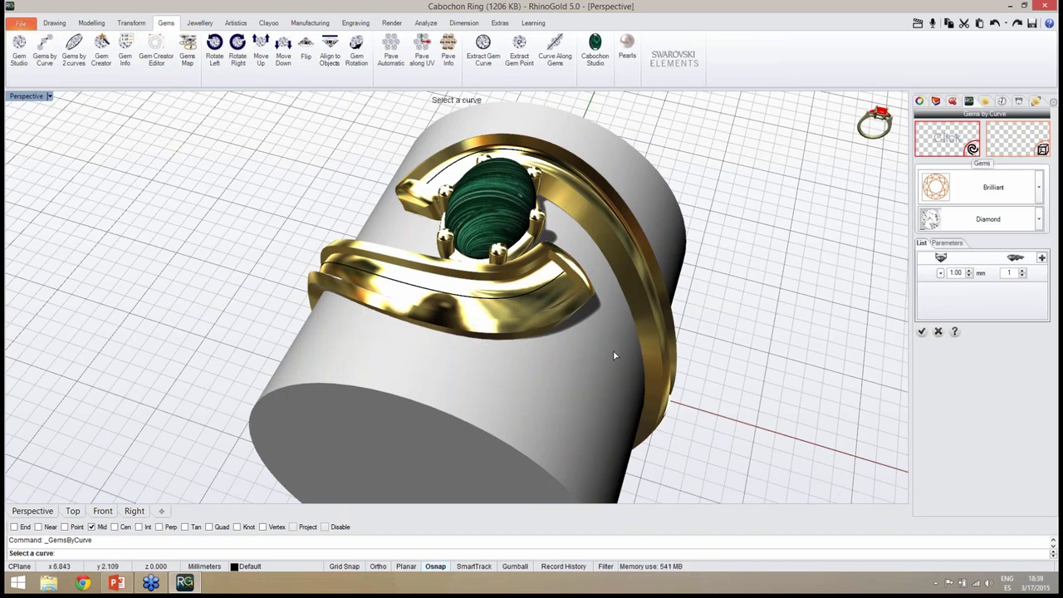
pyautogui.moveTo(617, 356); pyautogui.dragTo(605, 353, button='right')
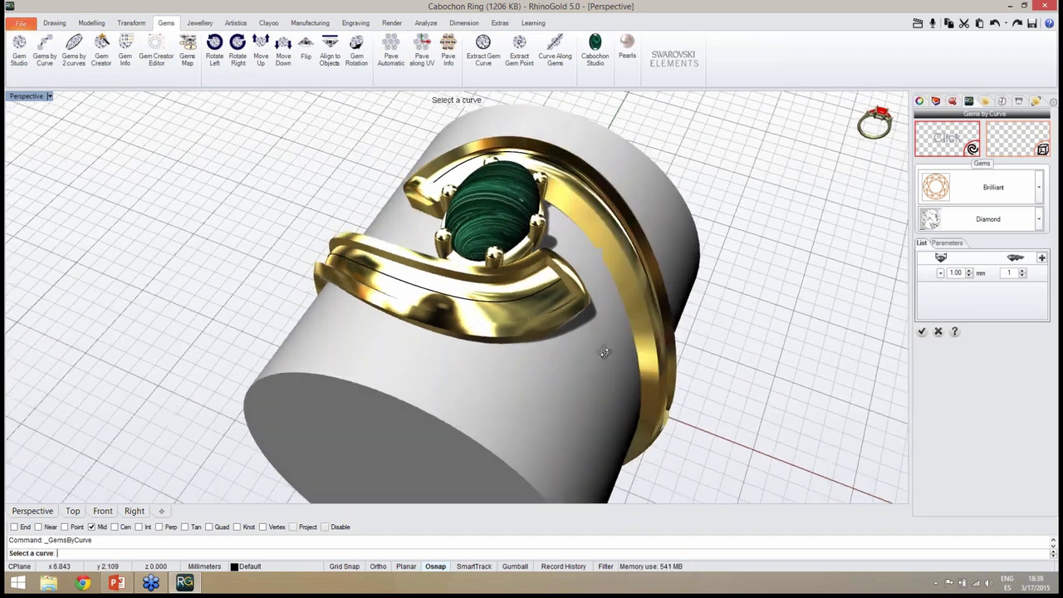
pyautogui.click(533, 293)
pyautogui.moveTo(494, 336); pyautogui.dragTo(557, 364, button='right')
pyautogui.scroll(5, 492, 402)
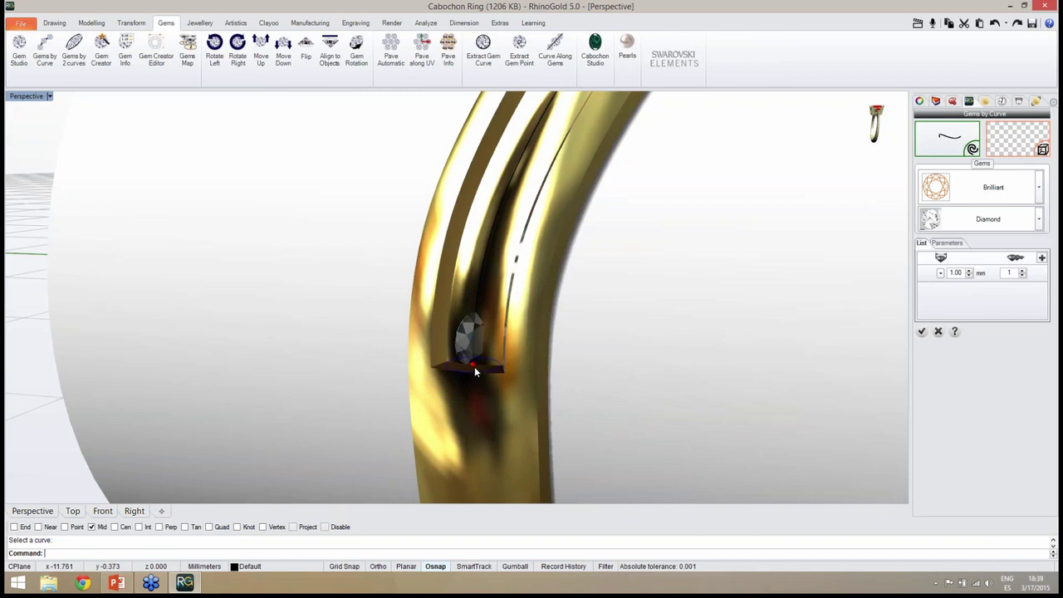
pyautogui.moveTo(475, 367)
pyautogui.mouseDown()
pyautogui.moveTo(478, 331)
pyautogui.moveTo(477, 361)
pyautogui.mouseUp()
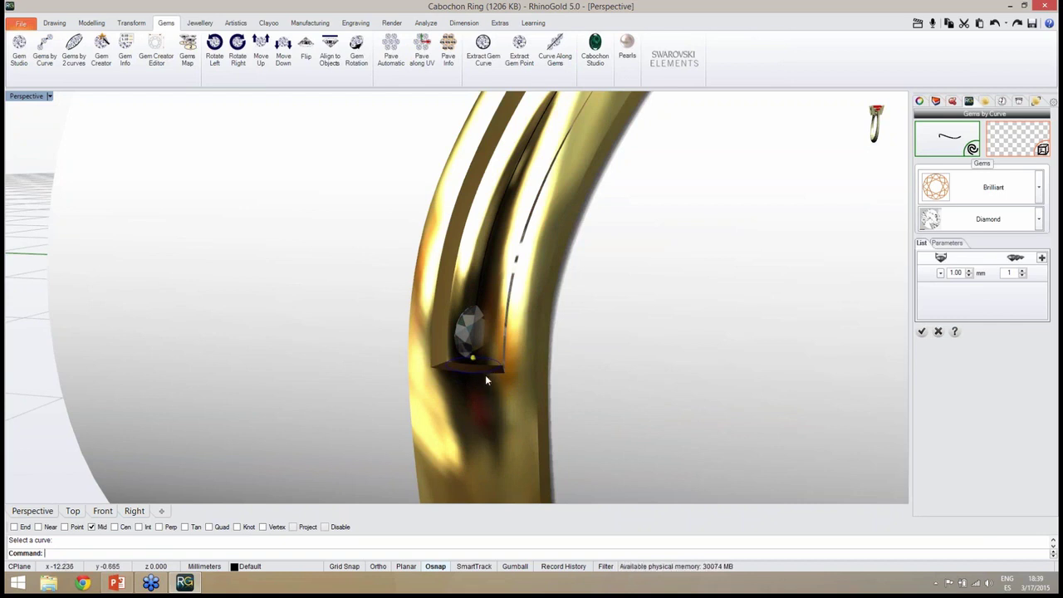
# Step: Assign the ring band polysurface as the reference surface that orients the gems
pyautogui.click(1009, 146)
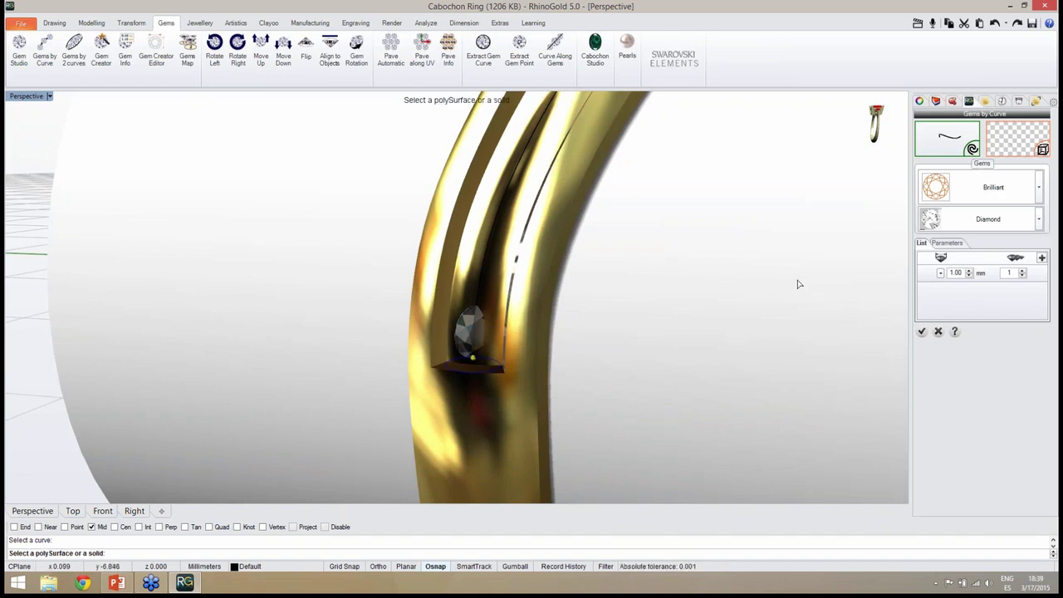
pyautogui.click(515, 224)
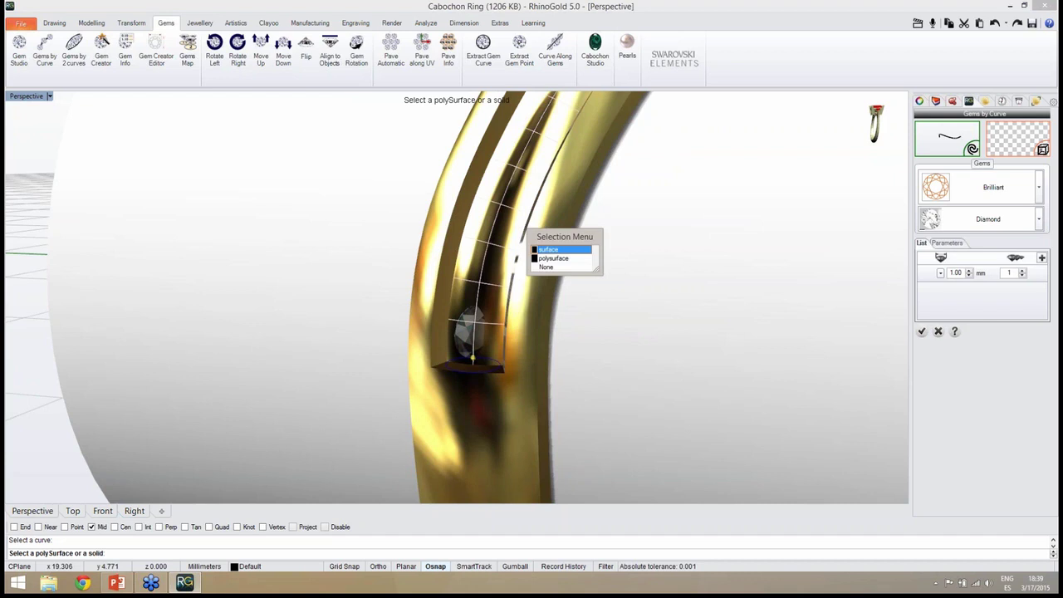
pyautogui.click(552, 258)
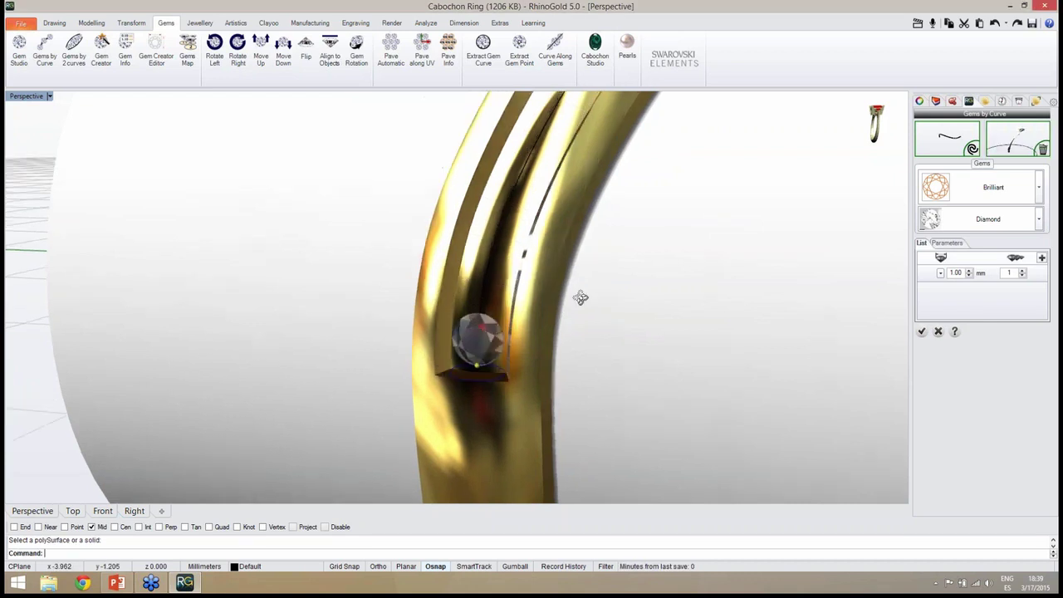
# Step: Slide the first gem's start point farther along the curve to leave a small gap from the channel's end wall
pyautogui.moveTo(581, 299); pyautogui.dragTo(611, 306, button='right')
pyautogui.scroll(-4, 611, 306)
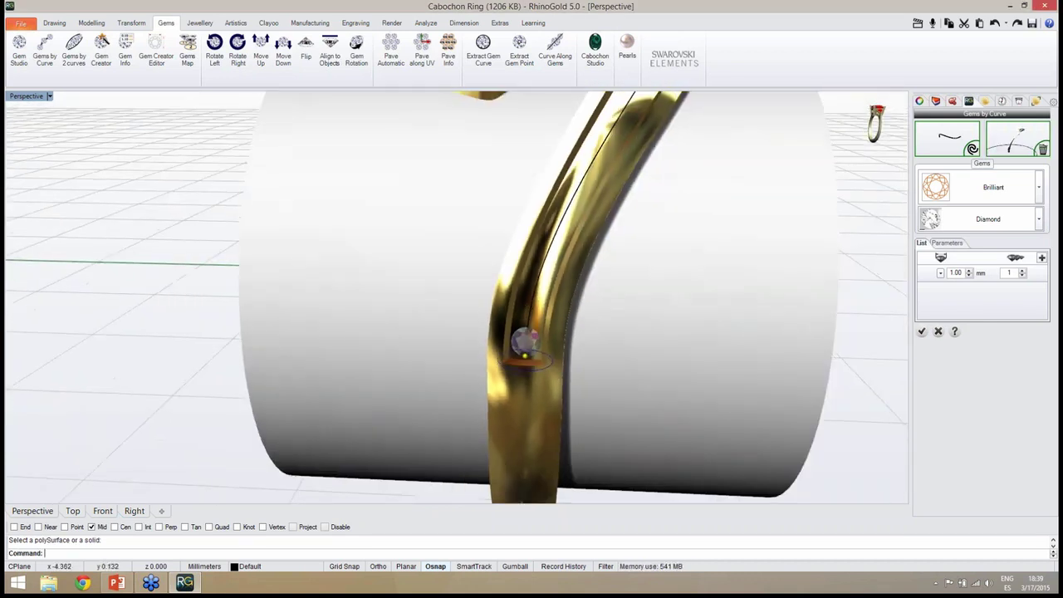
pyautogui.scroll(2, 540, 264)
pyautogui.scroll(4, 536, 348)
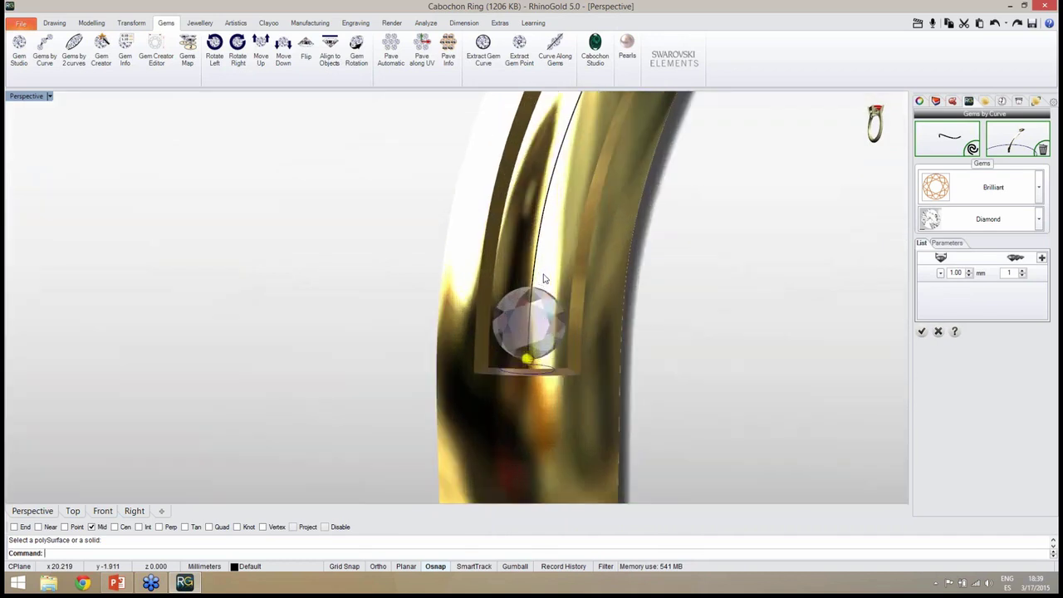
pyautogui.moveTo(534, 368)
pyautogui.mouseDown()
pyautogui.moveTo(530, 332)
pyautogui.moveTo(530, 349)
pyautogui.mouseUp()
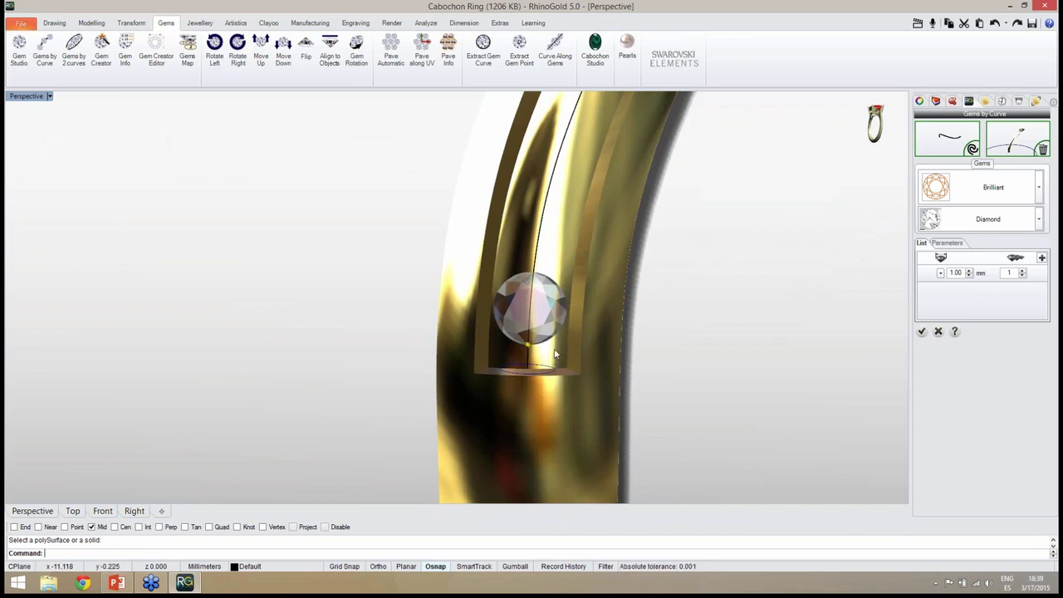
# Step: Set the gem diameter to 1.10 mm and the number of gems along the curve to 8
pyautogui.moveTo(558, 347)
pyautogui.mouseDown(button='right')
pyautogui.moveTo(540, 348)
pyautogui.moveTo(573, 355)
pyautogui.mouseUp(button='right')
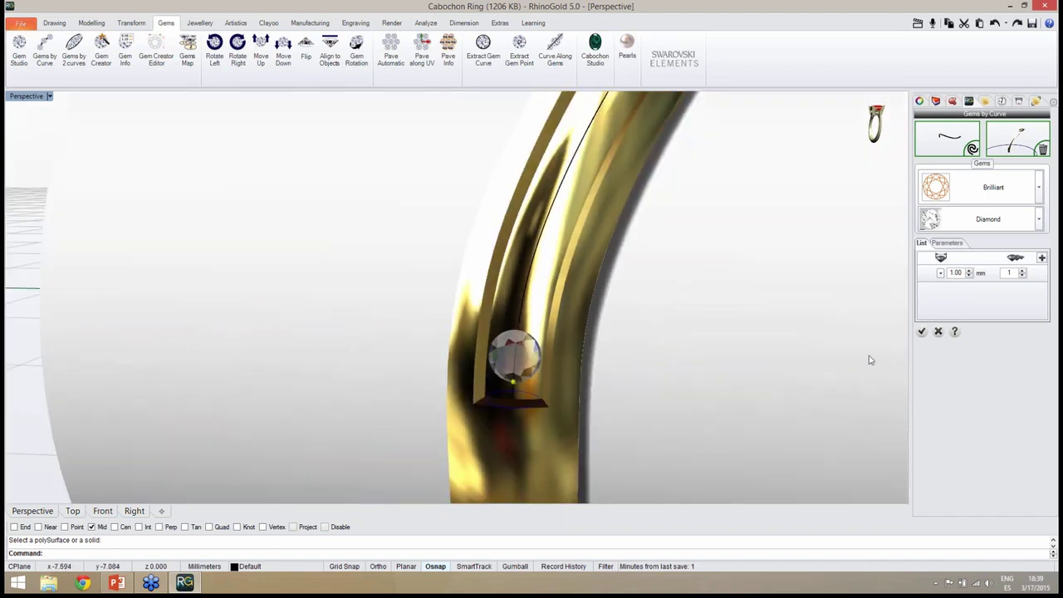
pyautogui.click(968, 272)
pyautogui.moveTo(659, 361); pyautogui.dragTo(616, 345, button='right')
pyautogui.scroll(-3, 632, 340)
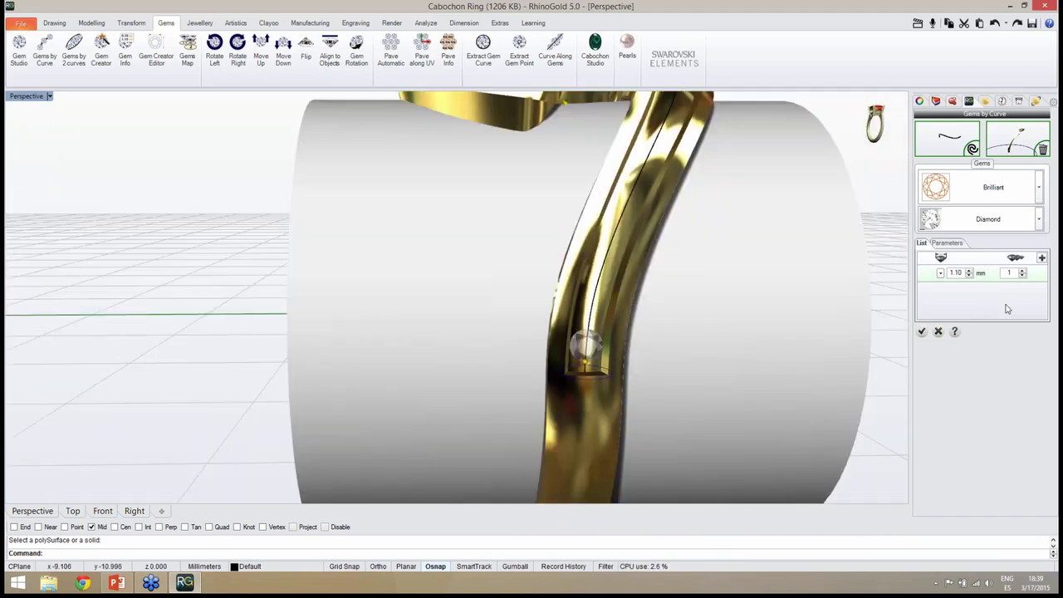
pyautogui.click(1023, 270)
pyautogui.click(1023, 270)
pyautogui.click(1023, 270)
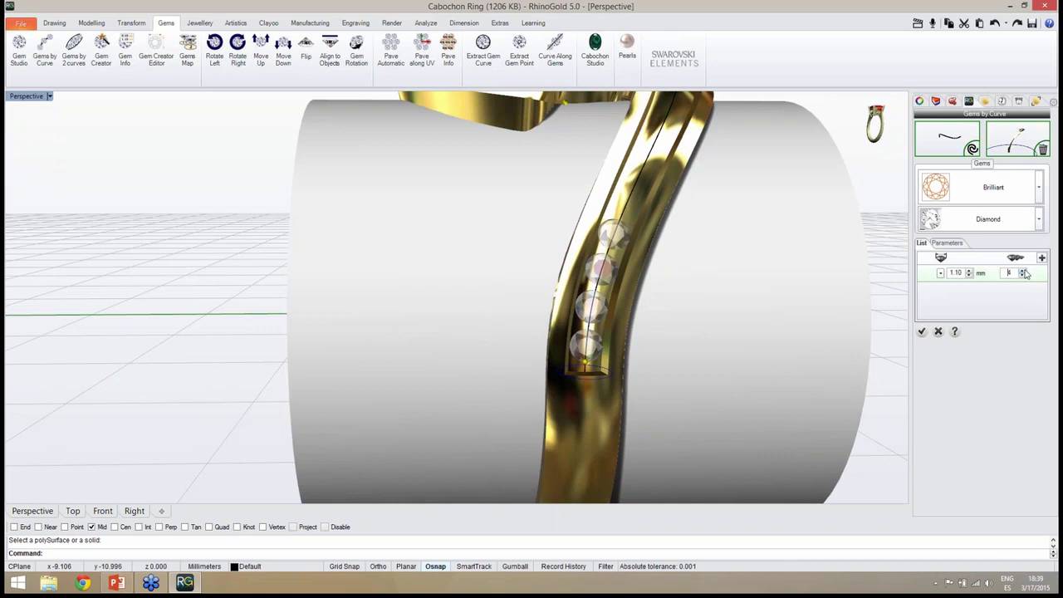
pyautogui.click(1023, 269)
pyautogui.click(1023, 270)
pyautogui.moveTo(723, 236); pyautogui.dragTo(678, 285, button='right')
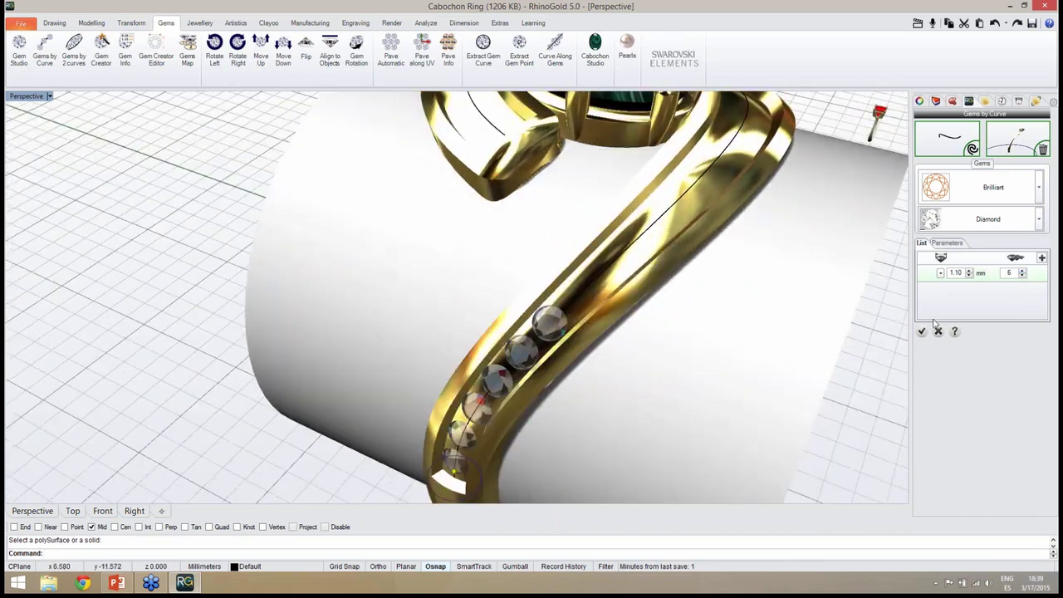
pyautogui.click(1023, 271)
pyautogui.click(1023, 271)
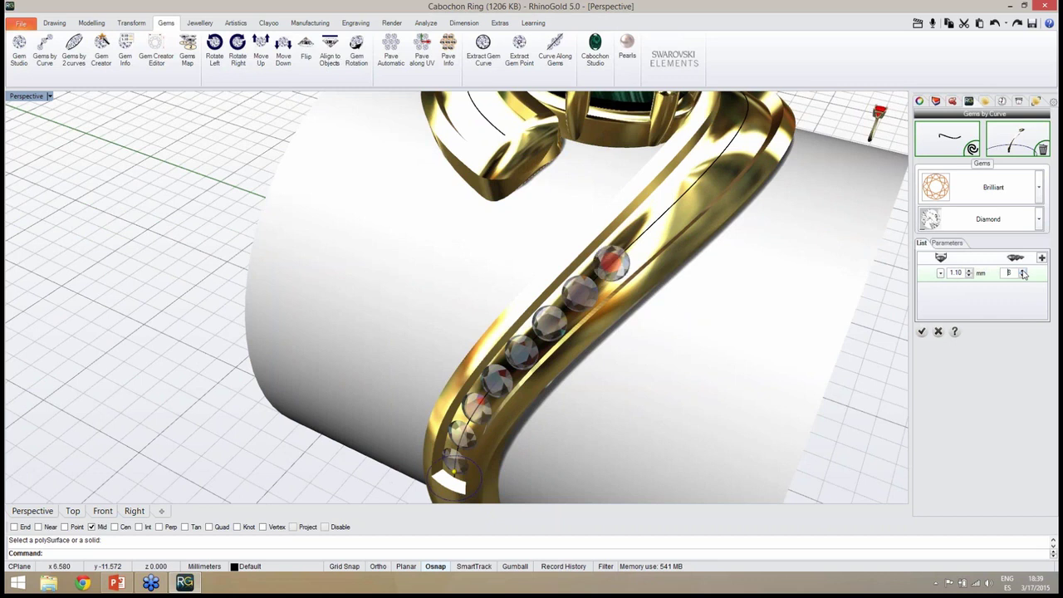
# Step: Add a second gem size of 1.30 mm with a quantity of 2 to continue the row up the channel
pyautogui.scroll(5, 731, 301)
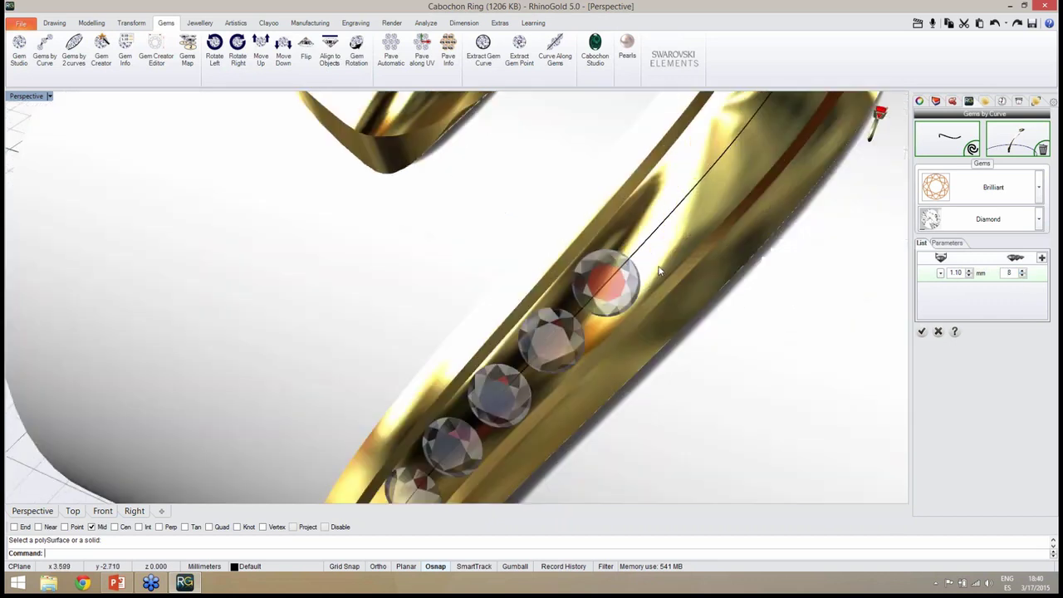
pyautogui.moveTo(656, 279); pyautogui.dragTo(608, 283, button='right')
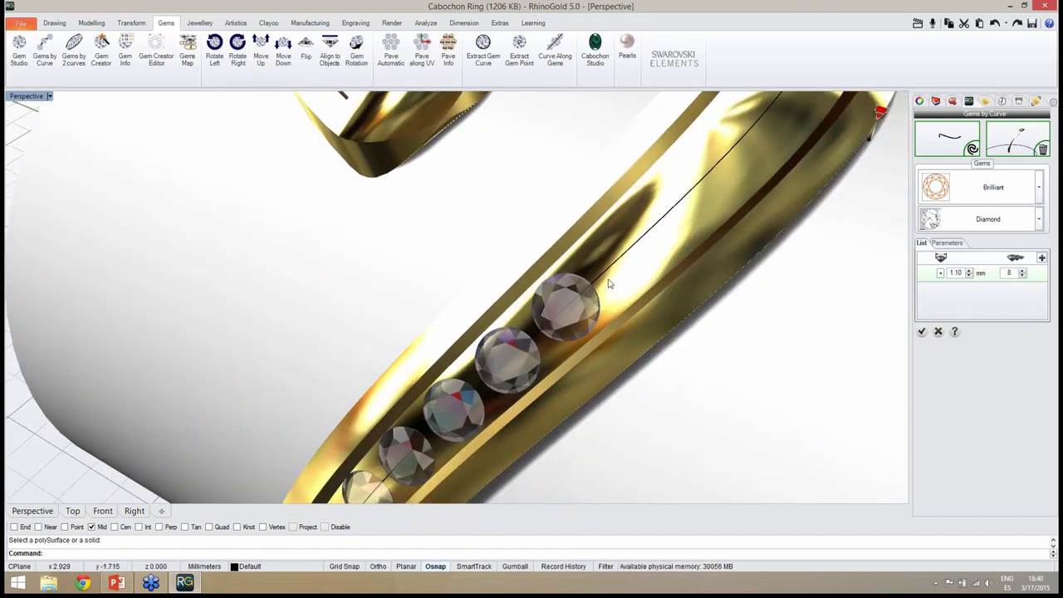
pyautogui.scroll(-5, 573, 316)
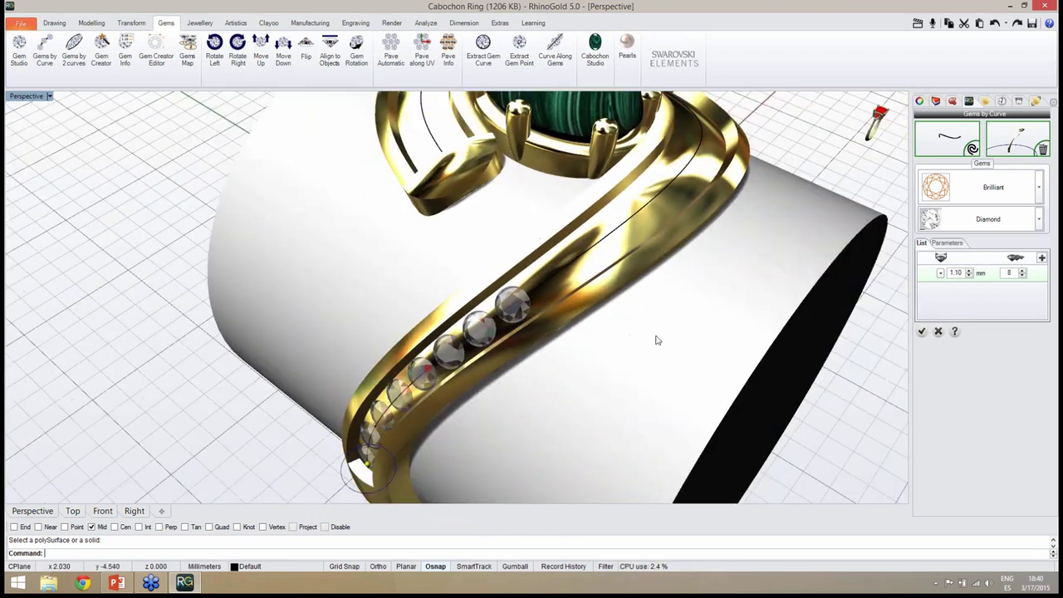
pyautogui.click(1041, 258)
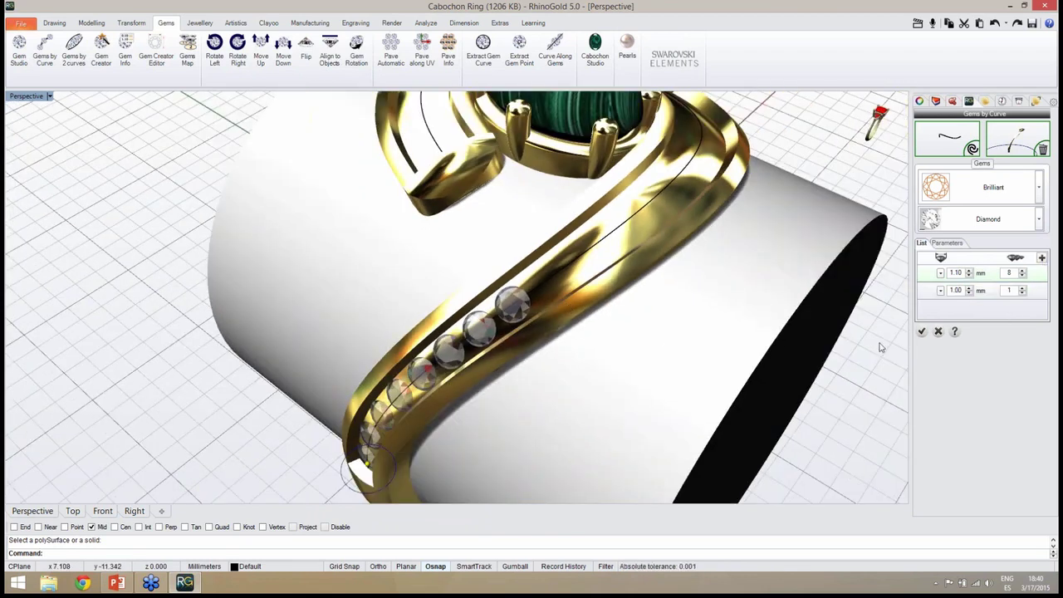
pyautogui.click(968, 288)
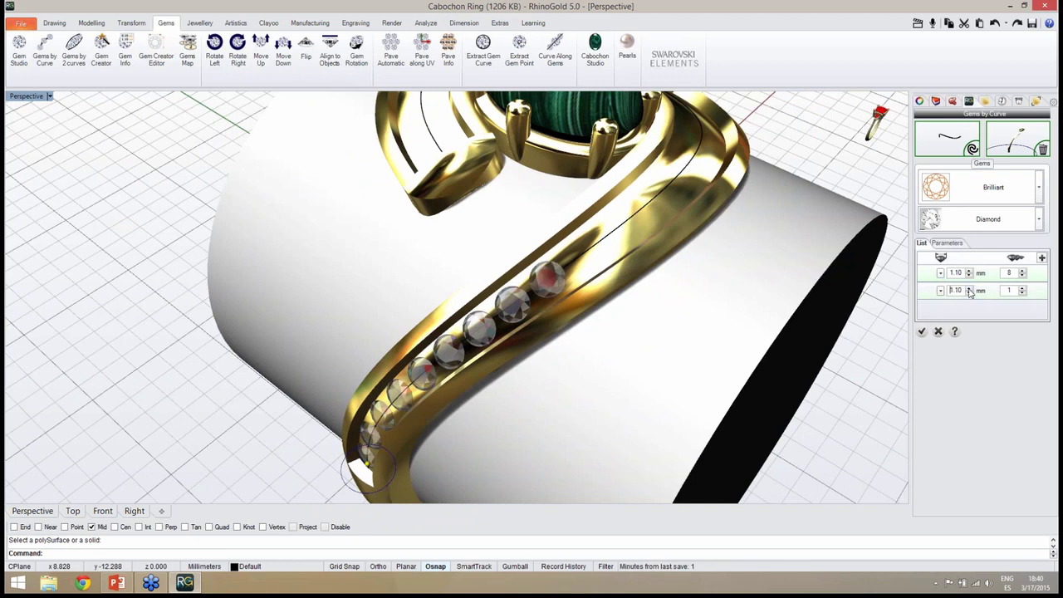
pyautogui.click(968, 287)
pyautogui.click(968, 288)
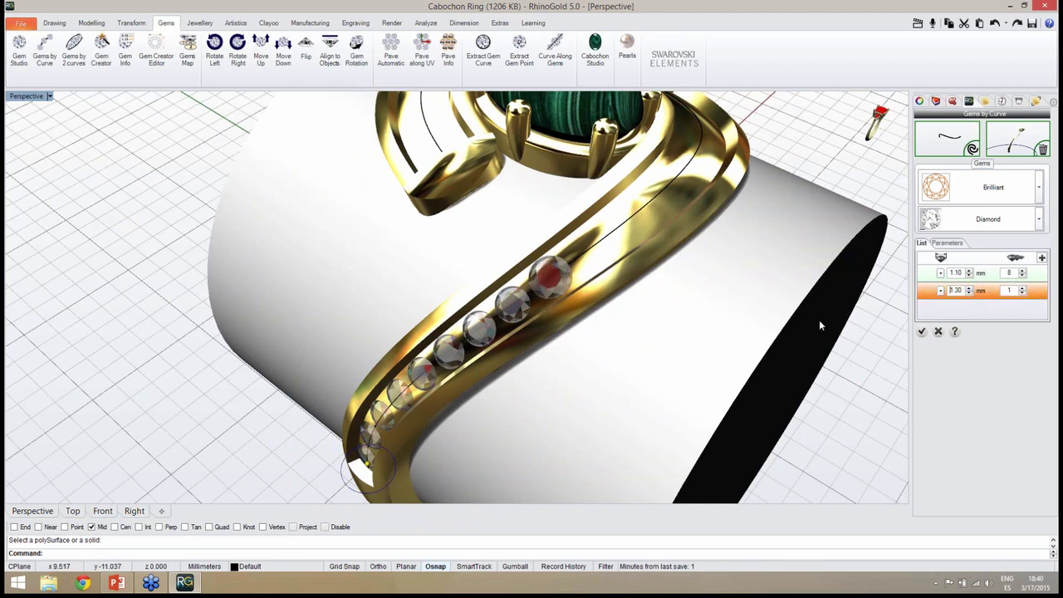
pyautogui.moveTo(623, 314); pyautogui.dragTo(684, 350, button='right')
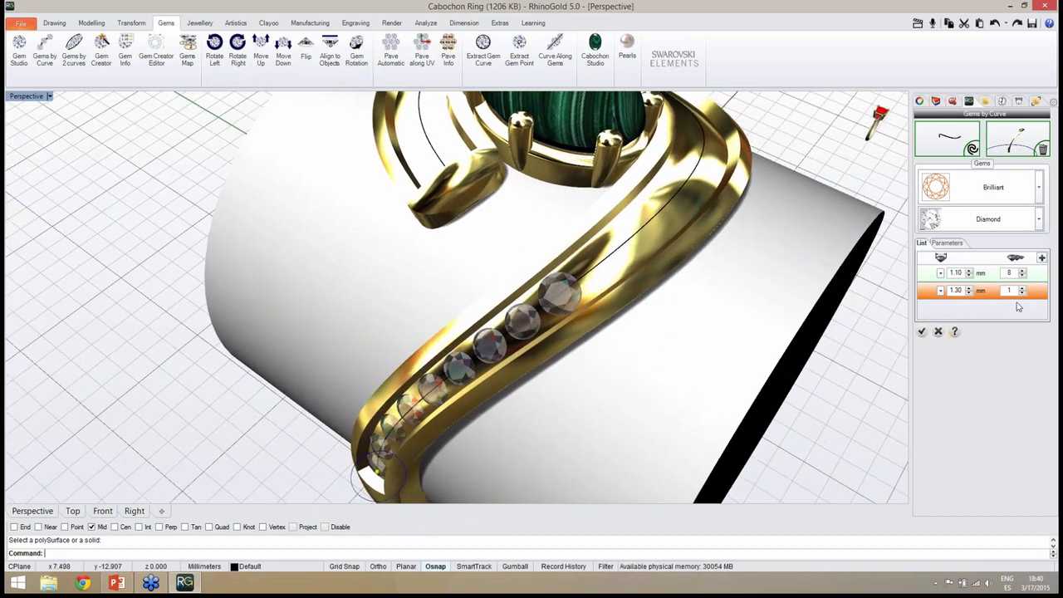
pyautogui.click(1022, 288)
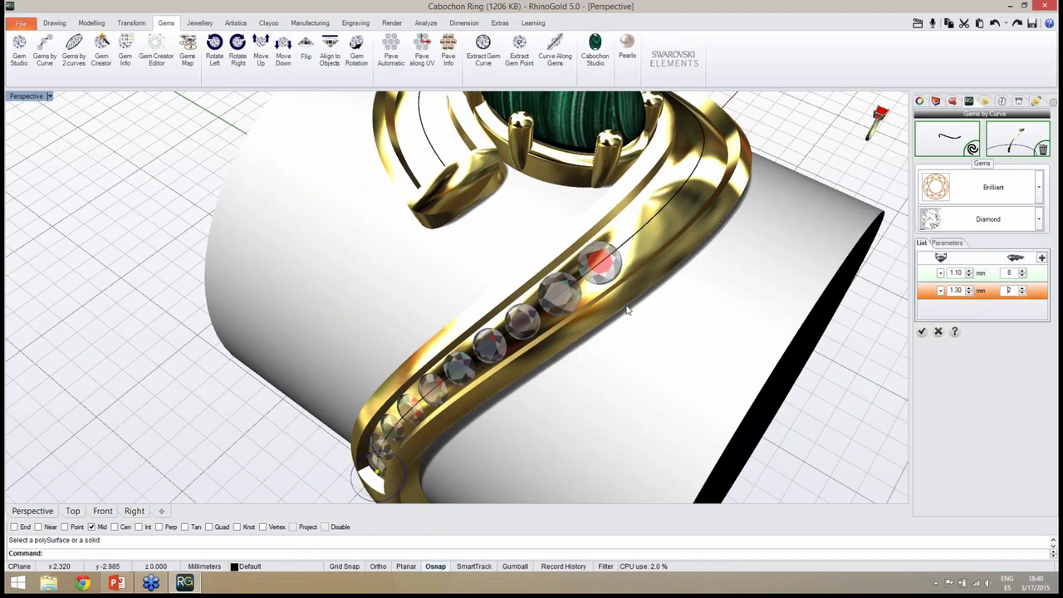
pyautogui.moveTo(626, 306); pyautogui.dragTo(594, 314, button='right')
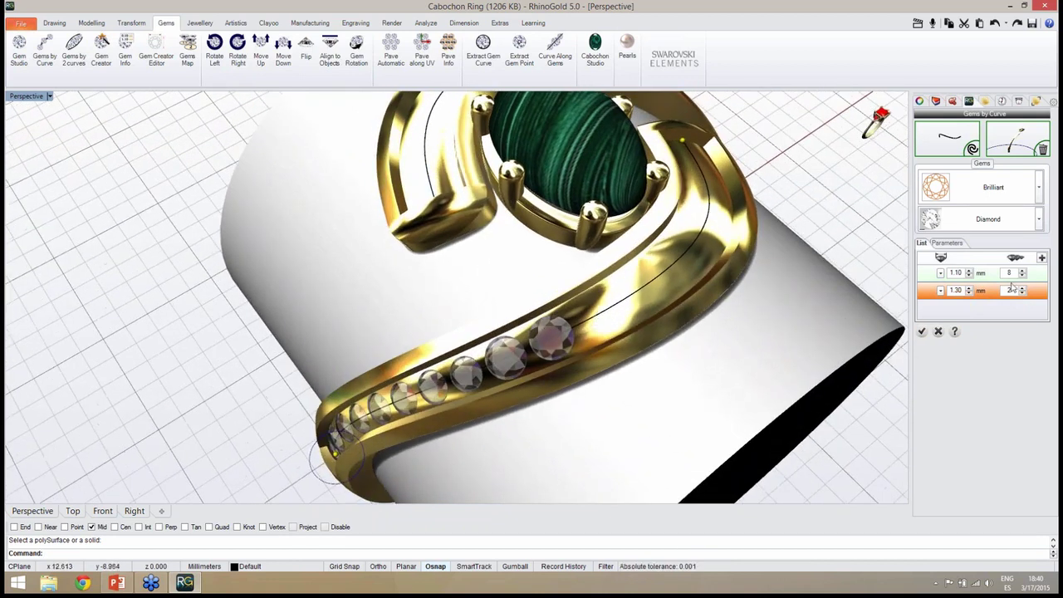
# Step: Add a third gem size of 1.50 mm with a quantity of 1 to the graduated row
pyautogui.click(1041, 258)
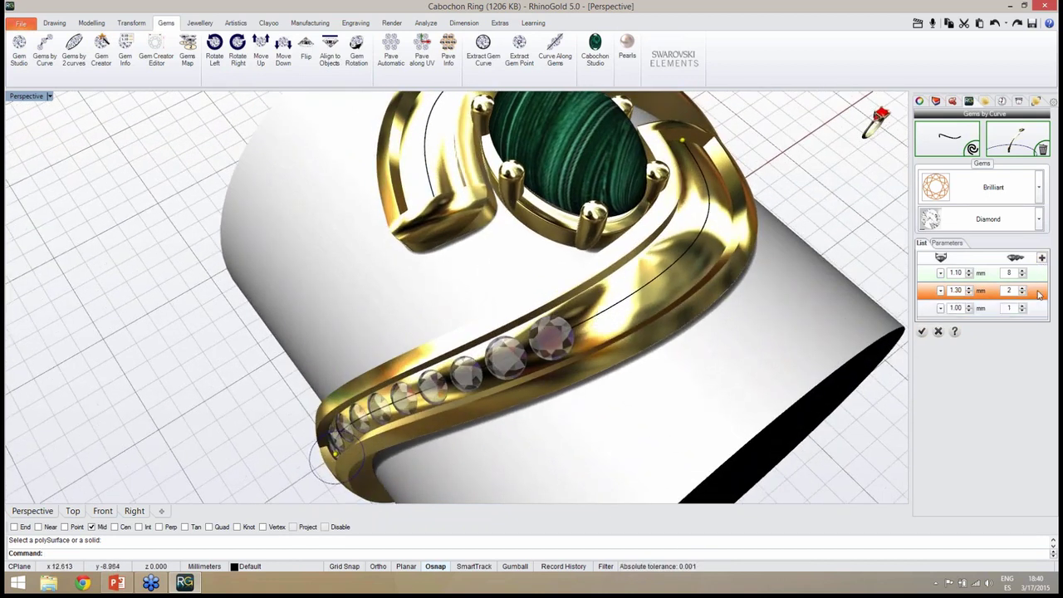
pyautogui.click(969, 306)
pyautogui.click(969, 306)
pyautogui.click(969, 307)
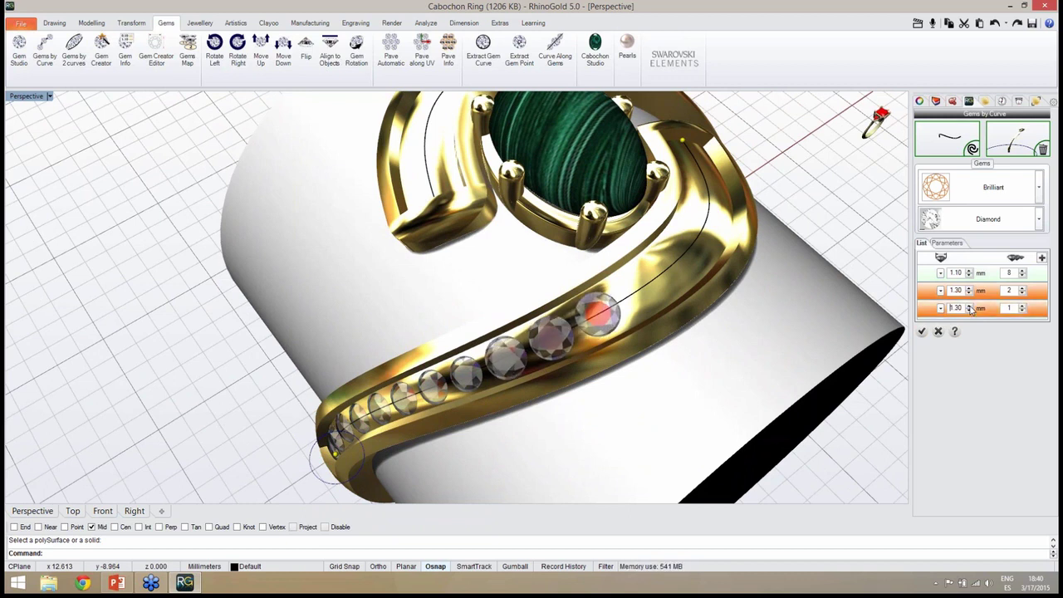
pyautogui.click(969, 307)
pyautogui.click(969, 307)
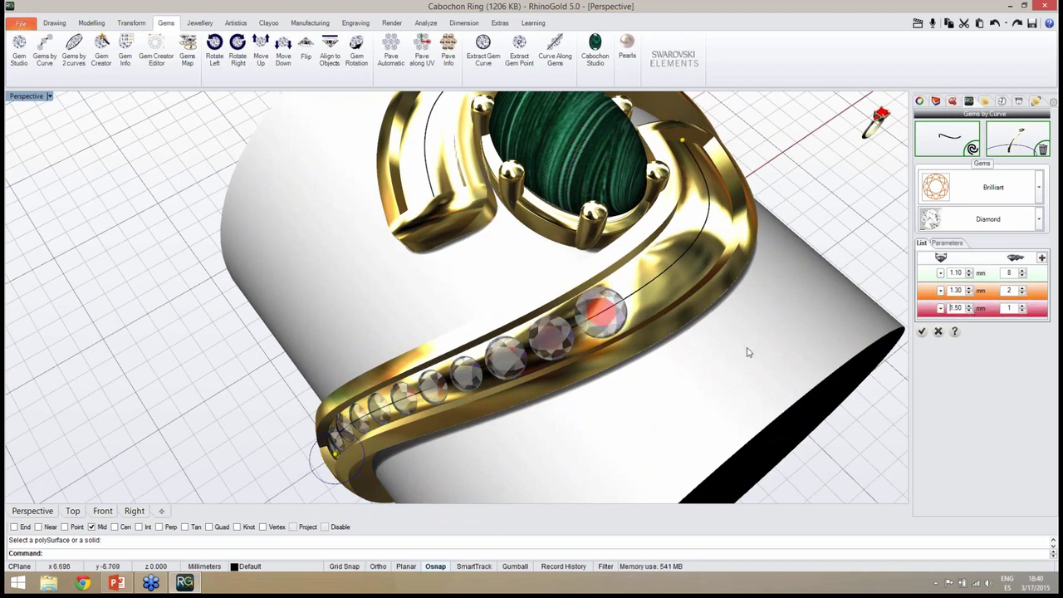
pyautogui.moveTo(687, 346); pyautogui.dragTo(676, 348, button='right')
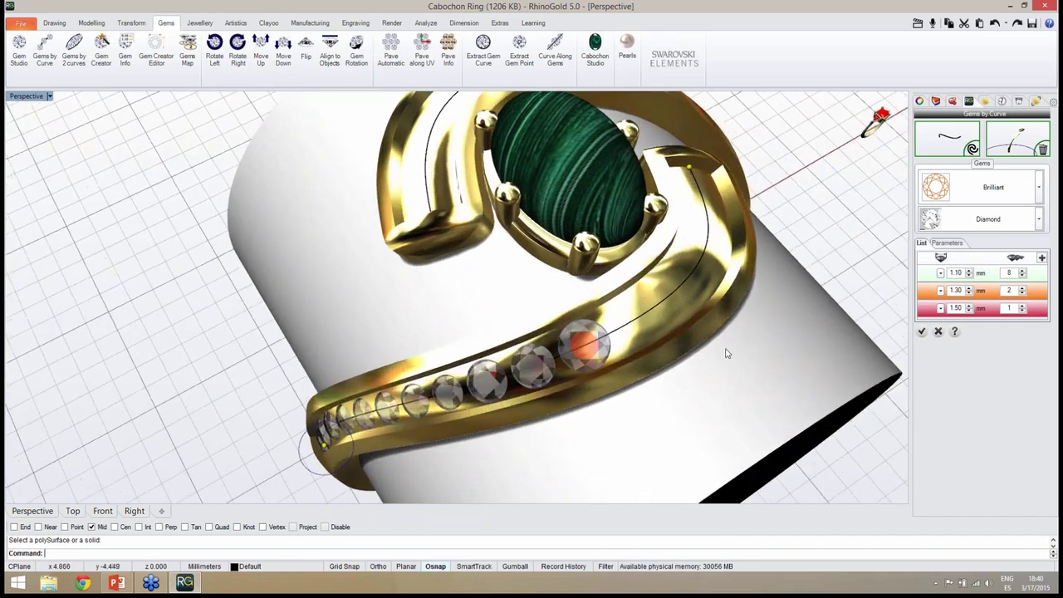
# Step: Try a quantity of 2 for the 1.50 mm gems, reverting it to 1
pyautogui.click(1024, 307)
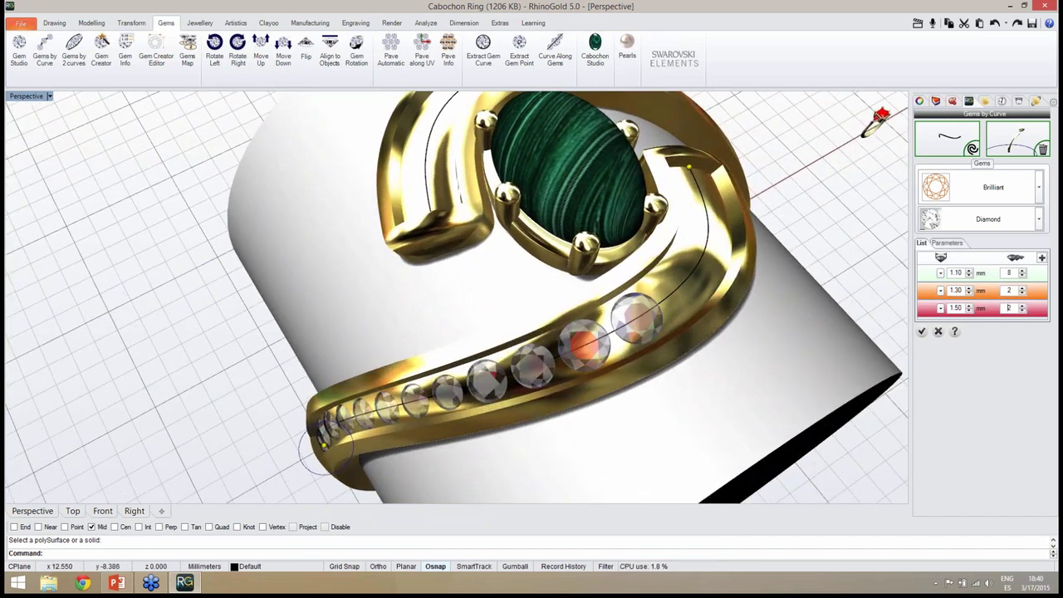
pyautogui.moveTo(711, 341); pyautogui.dragTo(727, 342, button='right')
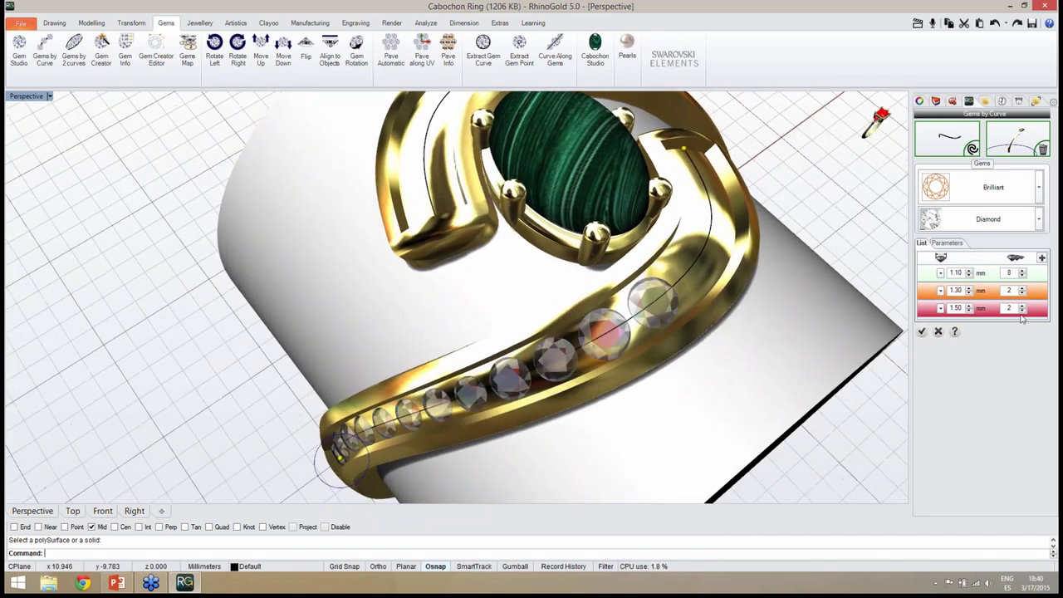
pyautogui.click(1022, 313)
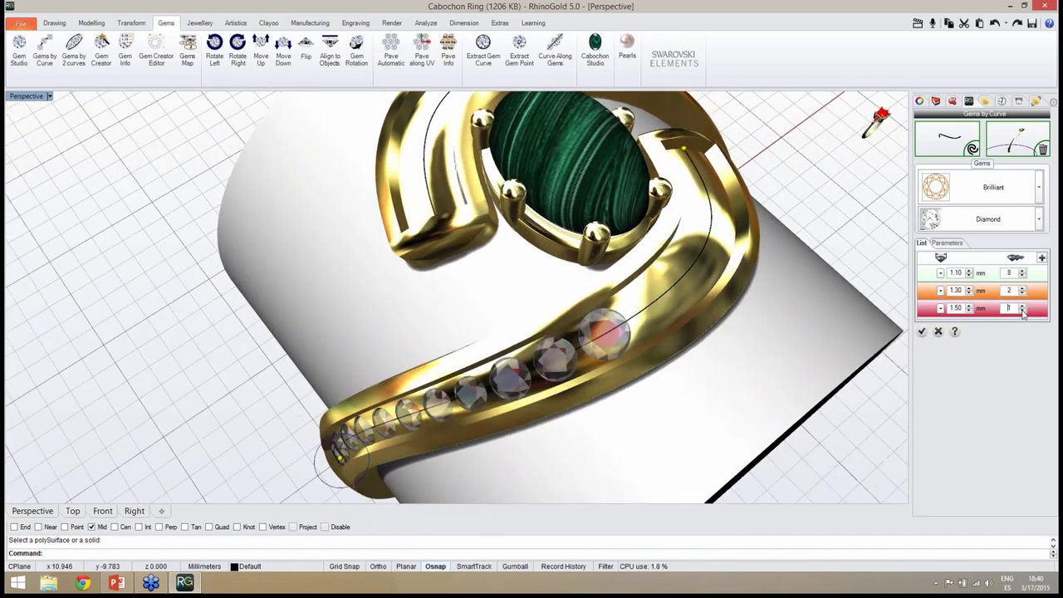
# Step: Extend the graduated row with gem sizes of 1.60 mm and 1.70 mm, each with a quantity of 1
pyautogui.click(1042, 258)
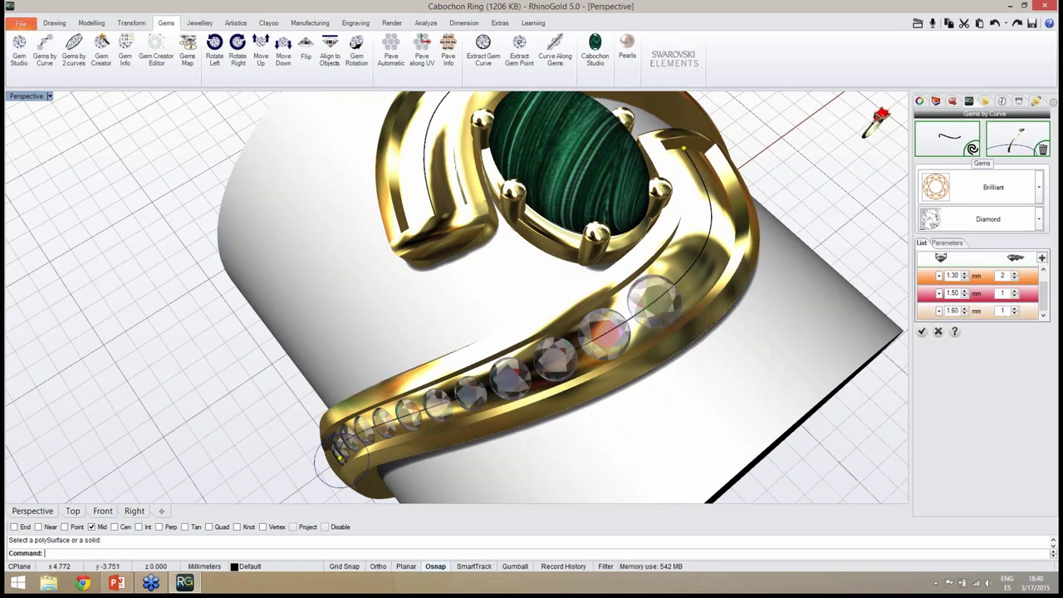
pyautogui.moveTo(700, 319); pyautogui.dragTo(639, 322, button='right')
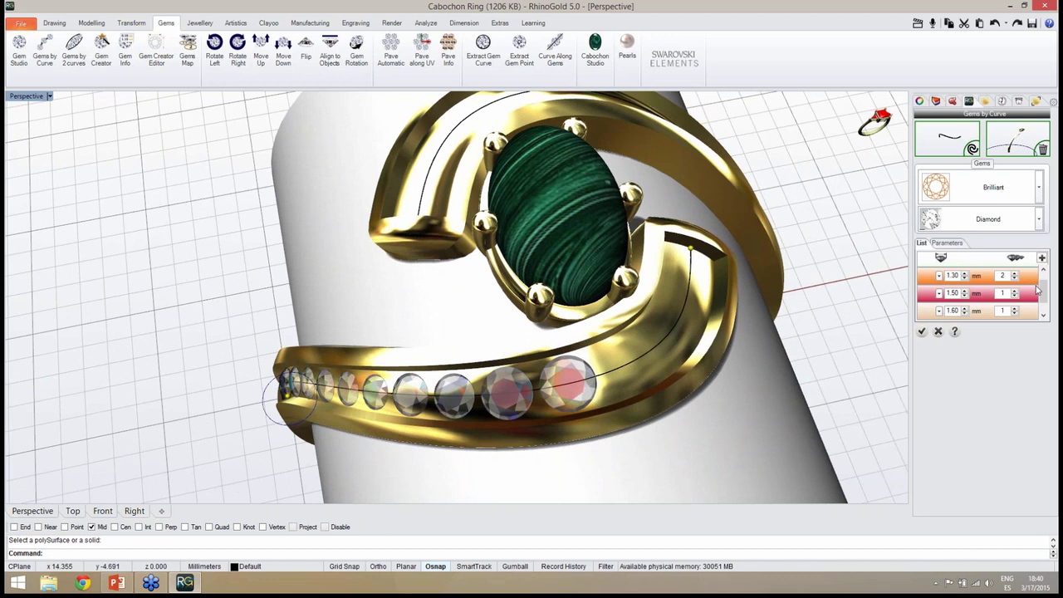
pyautogui.scroll(-1, 1038, 292)
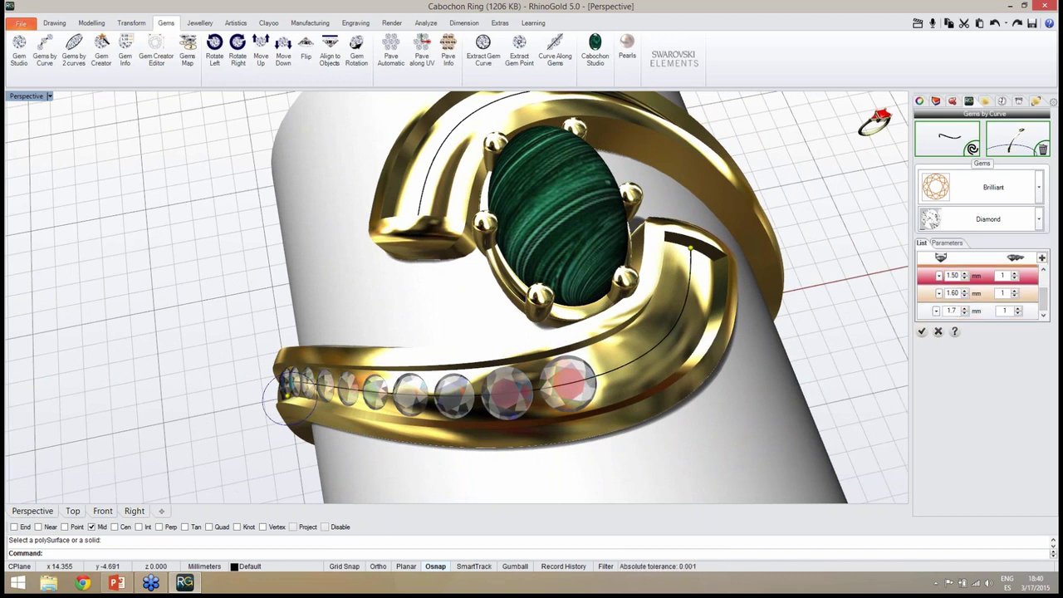
pyautogui.click(1011, 310)
pyautogui.moveTo(675, 385); pyautogui.dragTo(929, 323, button='right')
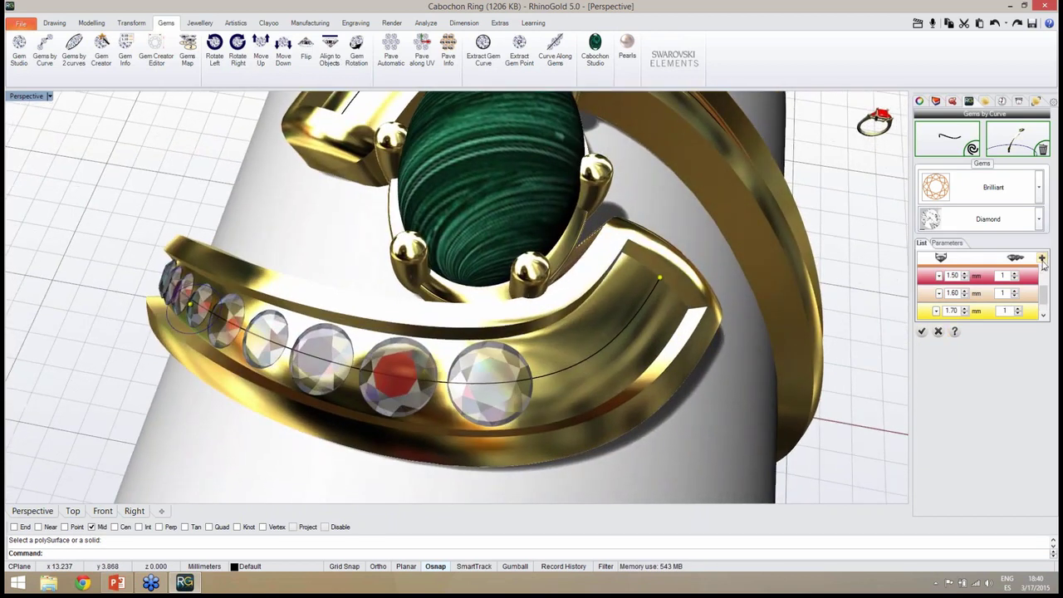
# Step: Add a last gem size of 1.80 mm with a quantity of 2 to fill the channel's wide end
pyautogui.click(1044, 313)
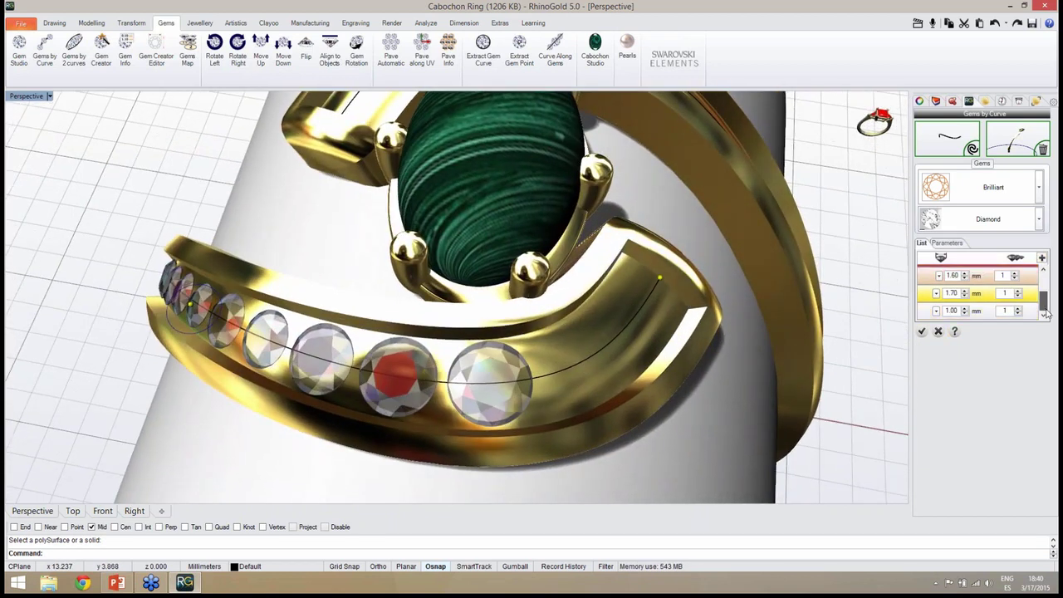
pyautogui.doubleClick(953, 311)
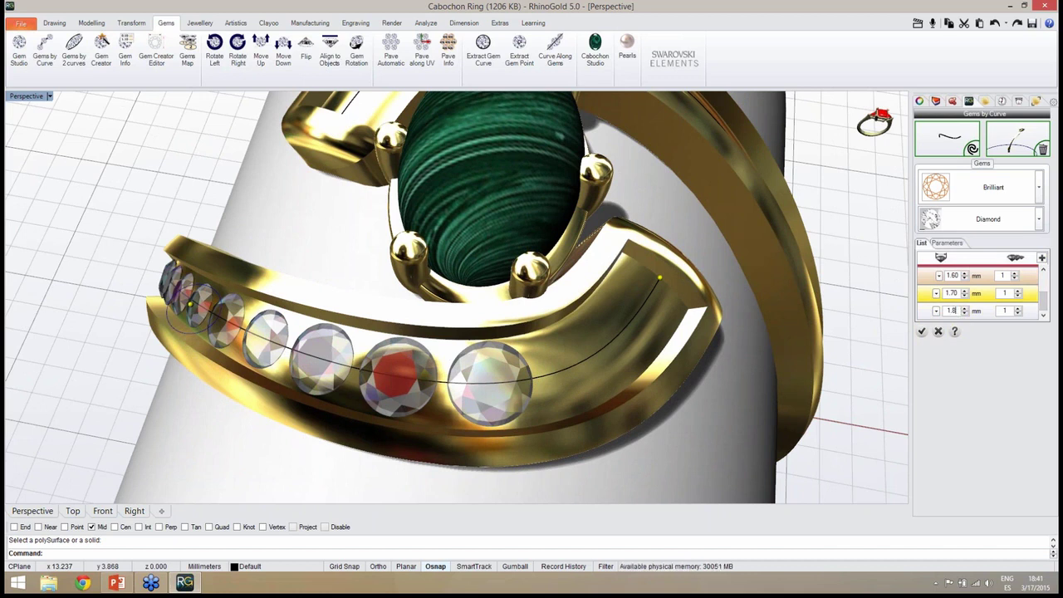
pyautogui.click(1003, 310)
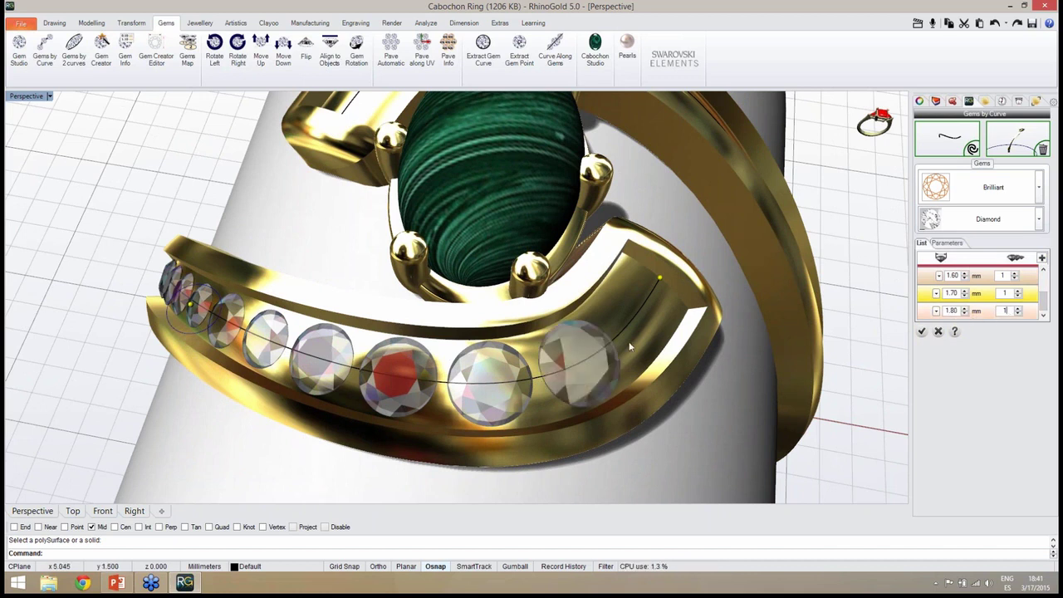
pyautogui.moveTo(630, 347); pyautogui.dragTo(620, 390, button='right')
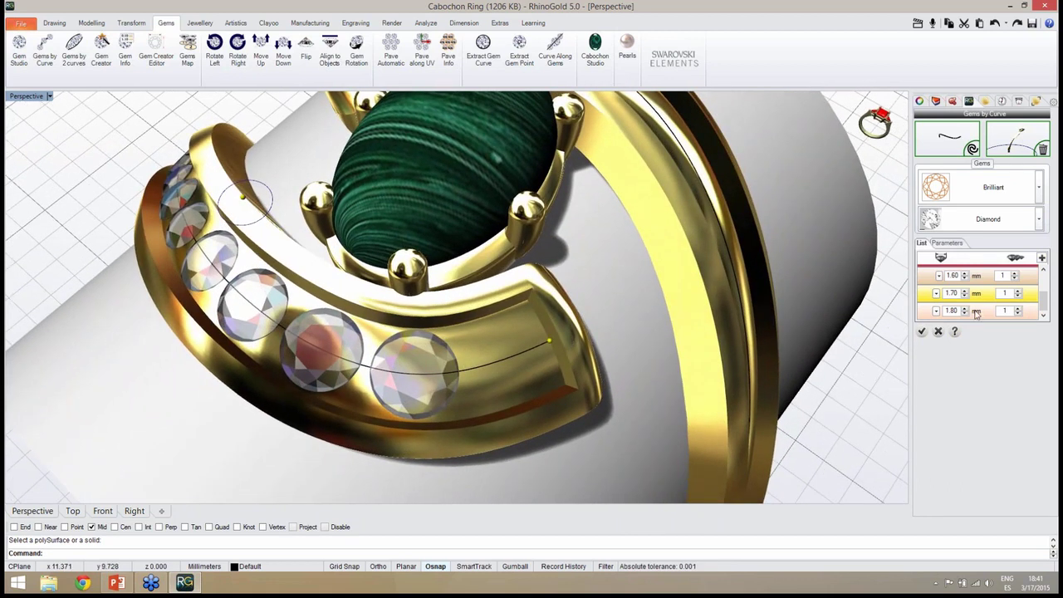
pyautogui.click(1018, 309)
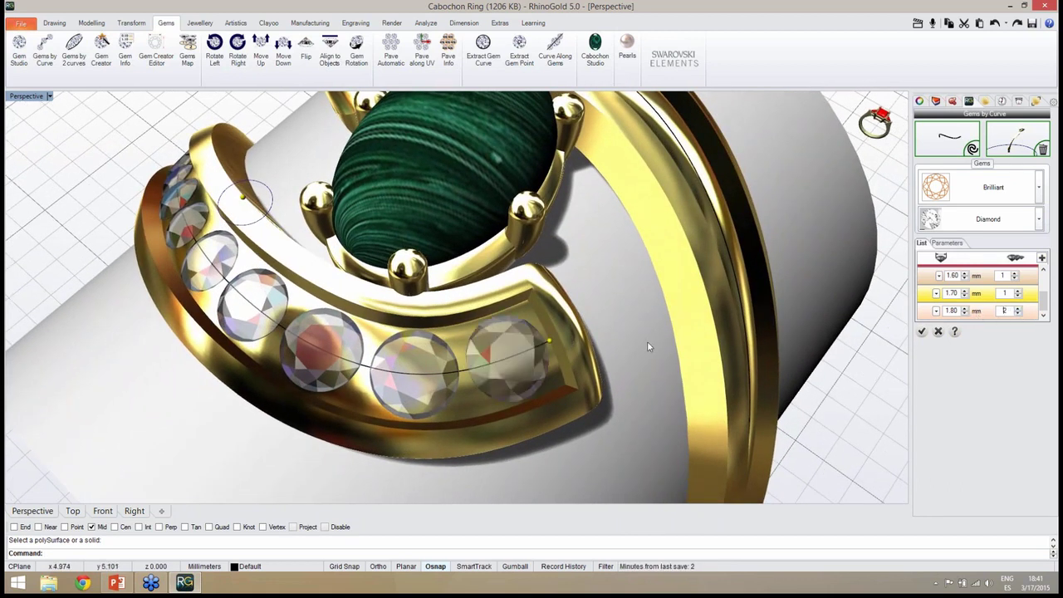
pyautogui.moveTo(648, 349); pyautogui.dragTo(455, 330, button='right')
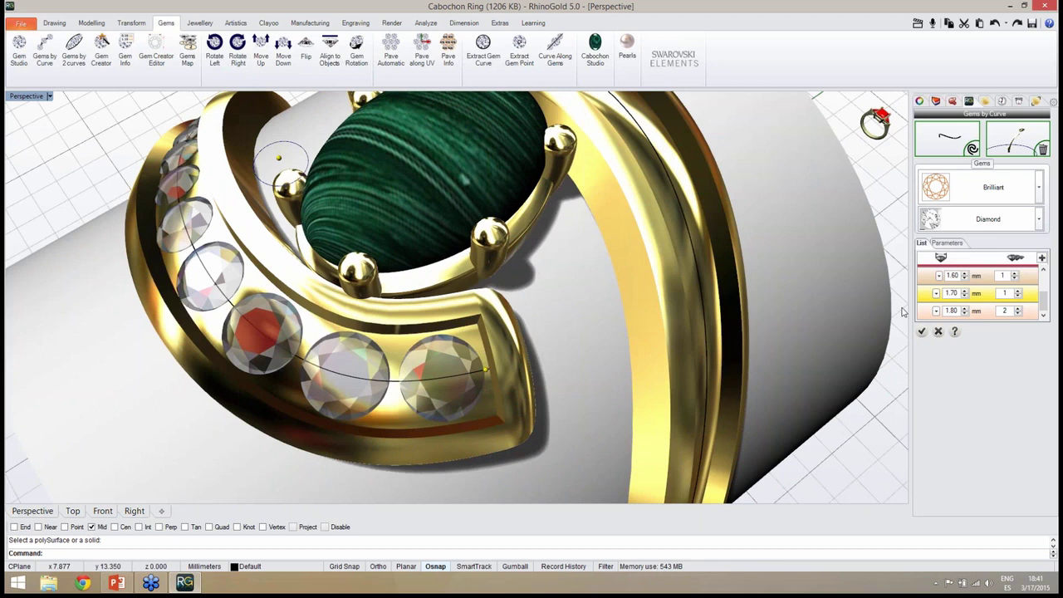
# Step: Distribute the gems evenly along the whole curve and pull the curve's end point slightly back from the channel's end wall
pyautogui.click(947, 243)
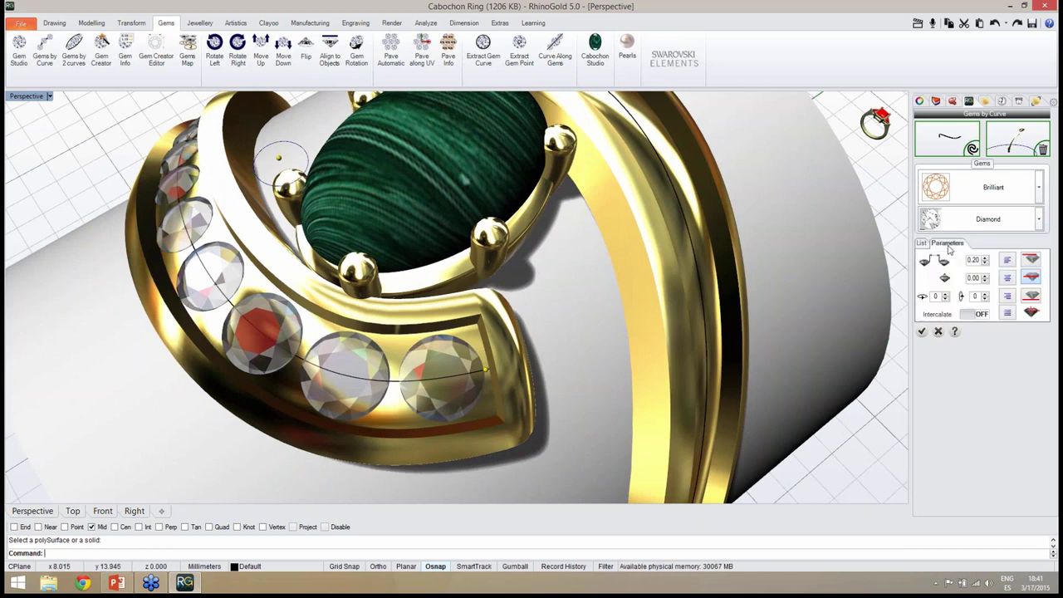
pyautogui.click(1007, 314)
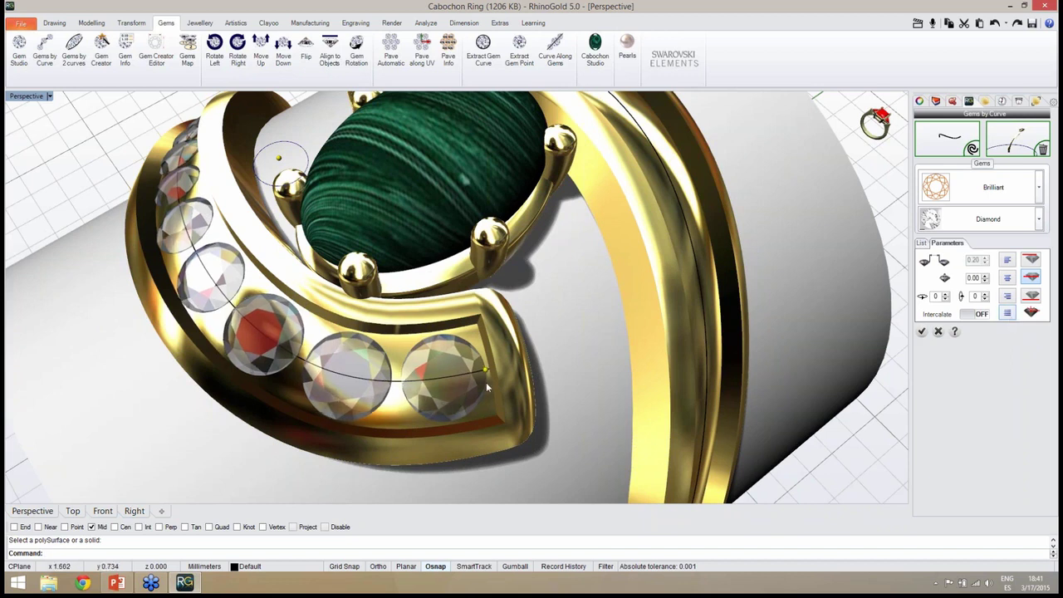
pyautogui.moveTo(487, 372); pyautogui.dragTo(481, 376)
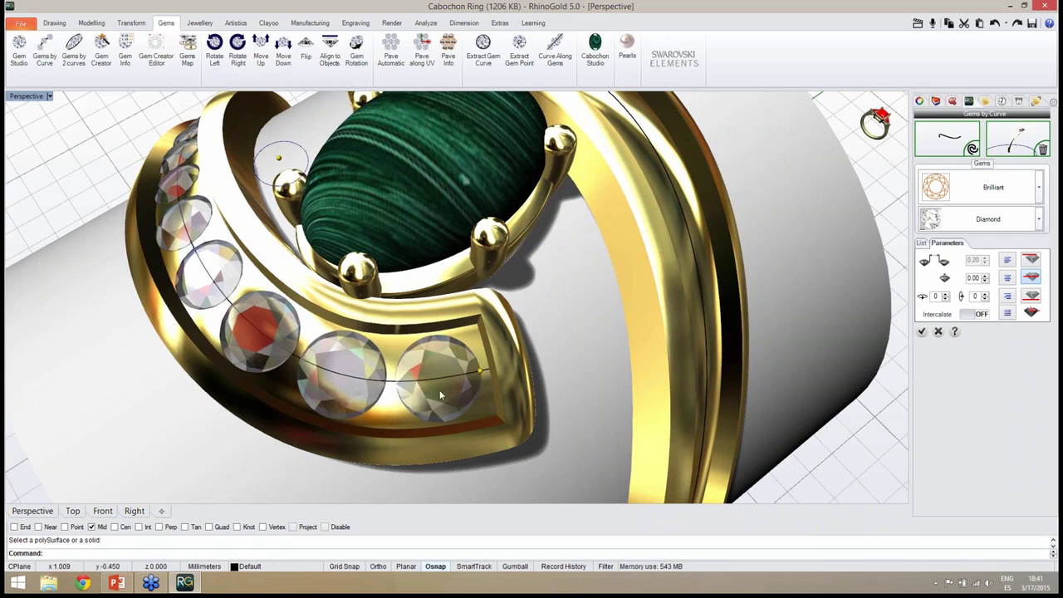
pyautogui.moveTo(481, 376); pyautogui.dragTo(600, 286, button='right')
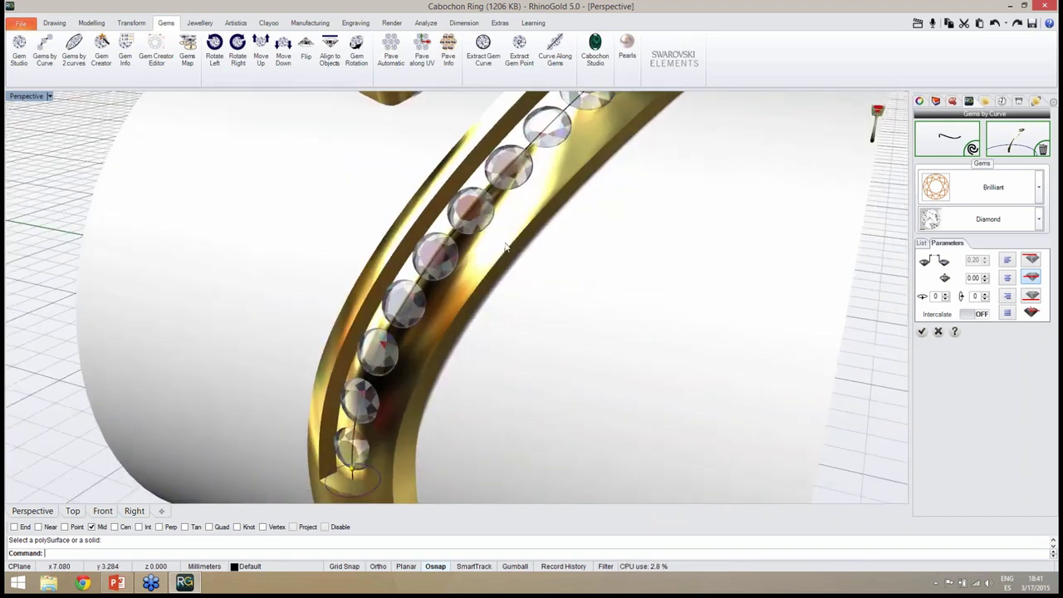
pyautogui.scroll(-8, 522, 258)
pyautogui.moveTo(527, 261); pyautogui.dragTo(656, 409, button='right')
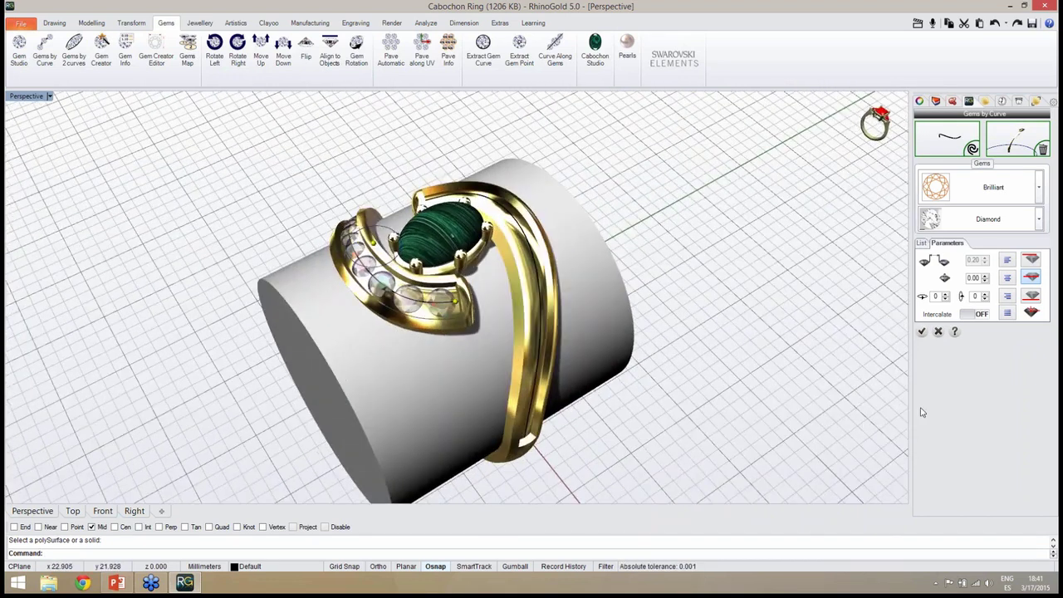
# Step: Create the diamonds along the first channel and save the ring file
pyautogui.click(920, 333)
pyautogui.moveTo(447, 347); pyautogui.dragTo(728, 373, button='right')
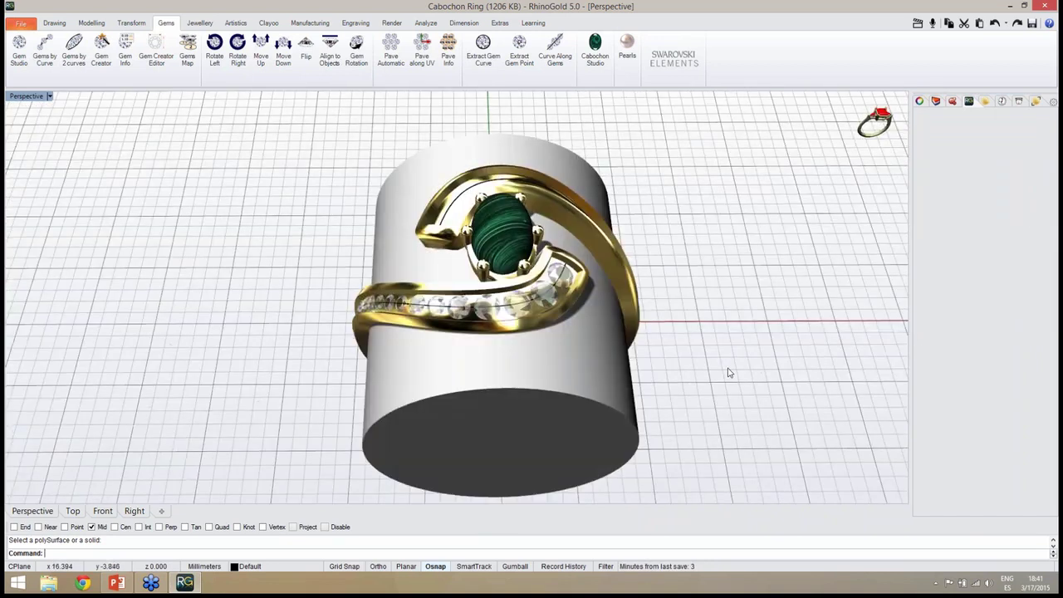
pyautogui.hotkey('ctrl', 's')
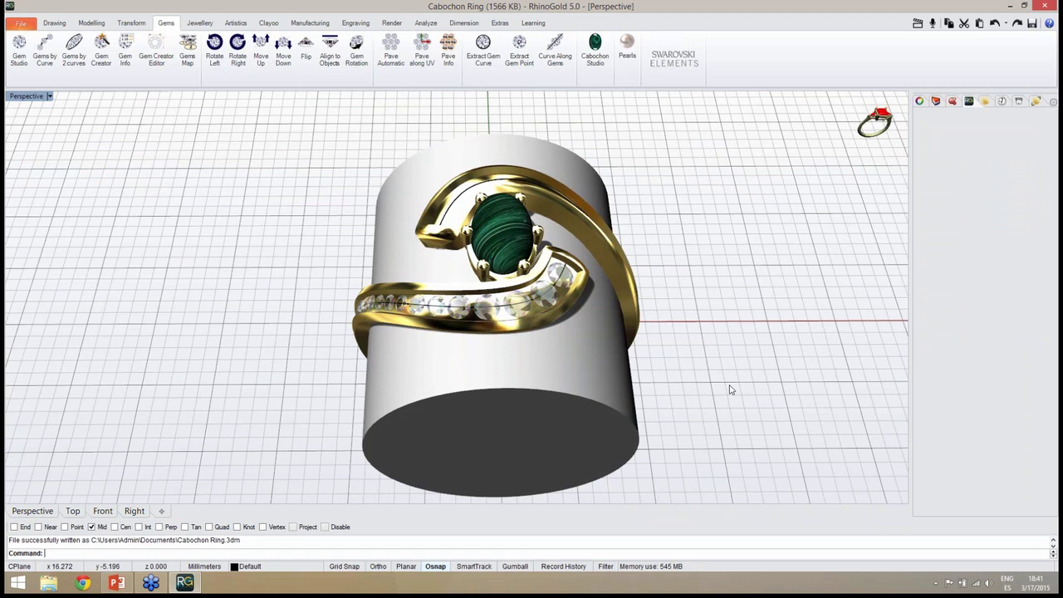
# Step: Start a new Gems by Curve row using the isocurve in the ring's opposite, empty channel
pyautogui.moveTo(733, 322); pyautogui.dragTo(454, 347, button='right')
pyautogui.scroll(-4, 454, 344)
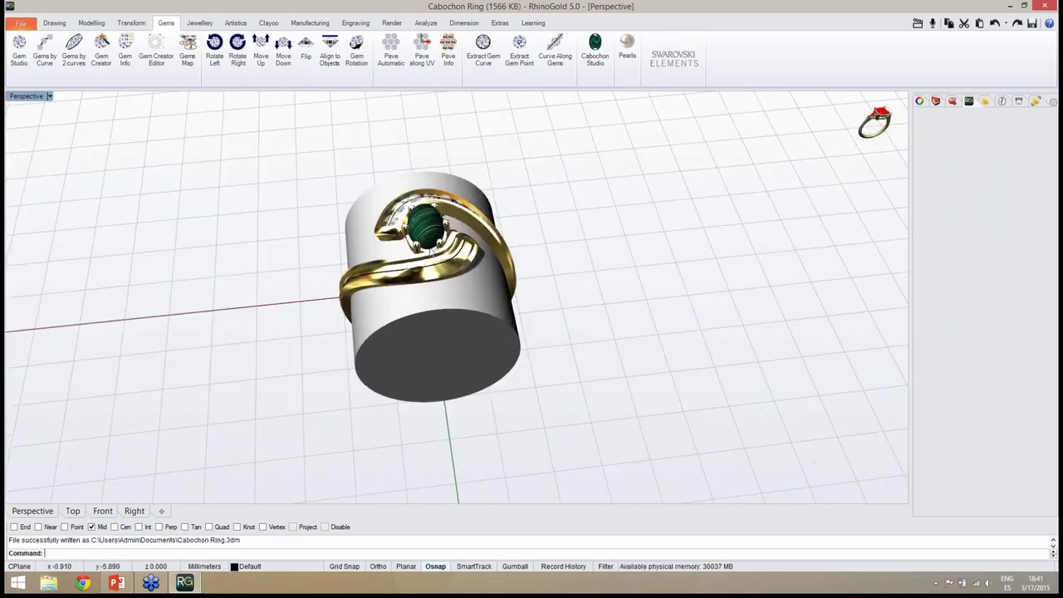
pyautogui.scroll(8, 424, 239)
pyautogui.moveTo(454, 304); pyautogui.dragTo(415, 309, button='right')
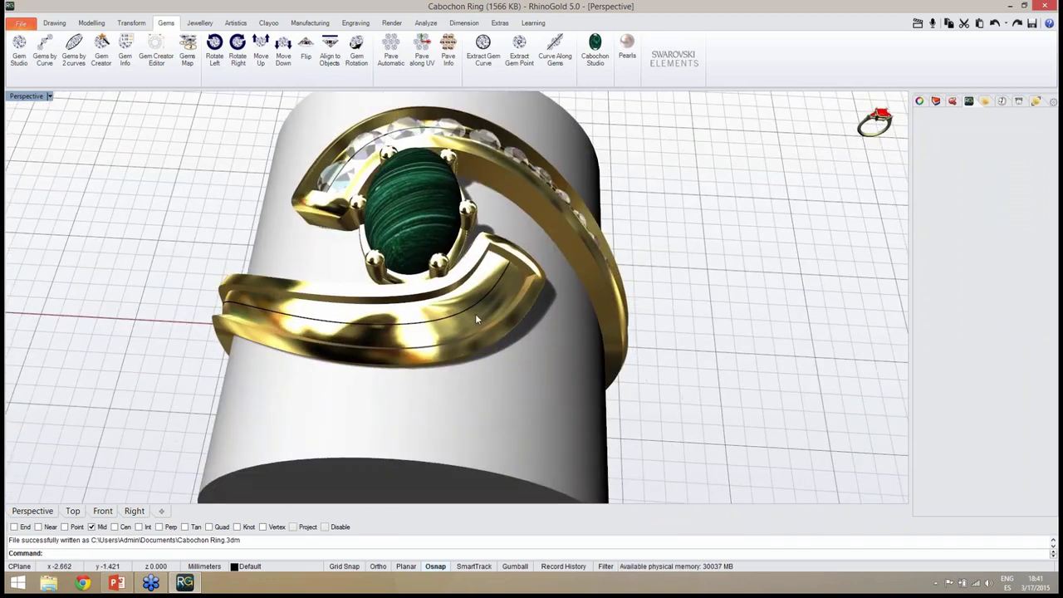
pyautogui.scroll(-2, 475, 313)
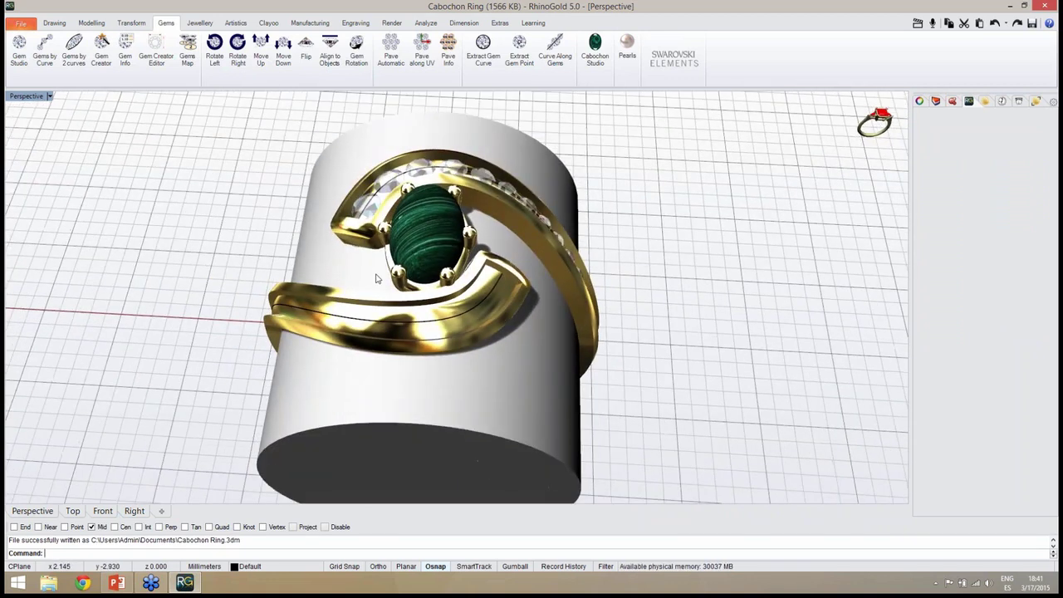
pyautogui.click(44, 56)
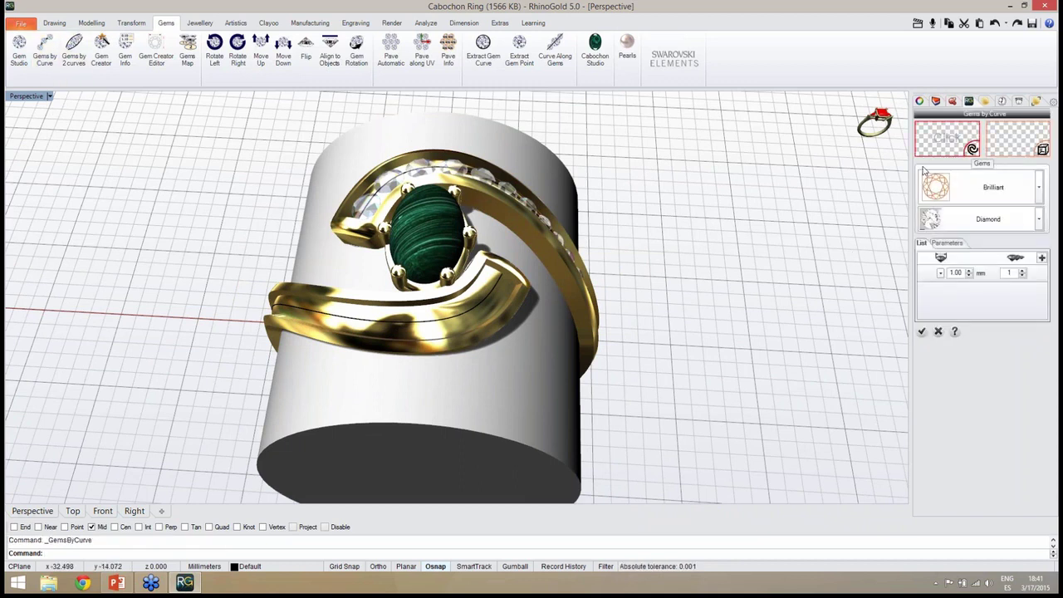
pyautogui.click(942, 143)
pyautogui.click(450, 321)
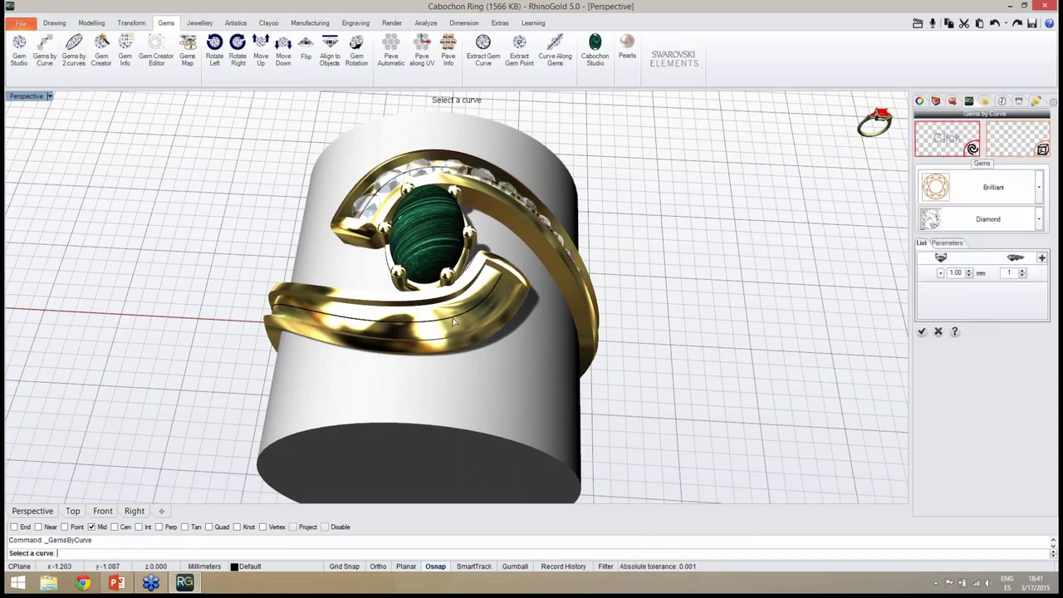
pyautogui.moveTo(451, 320); pyautogui.dragTo(439, 332, button='right')
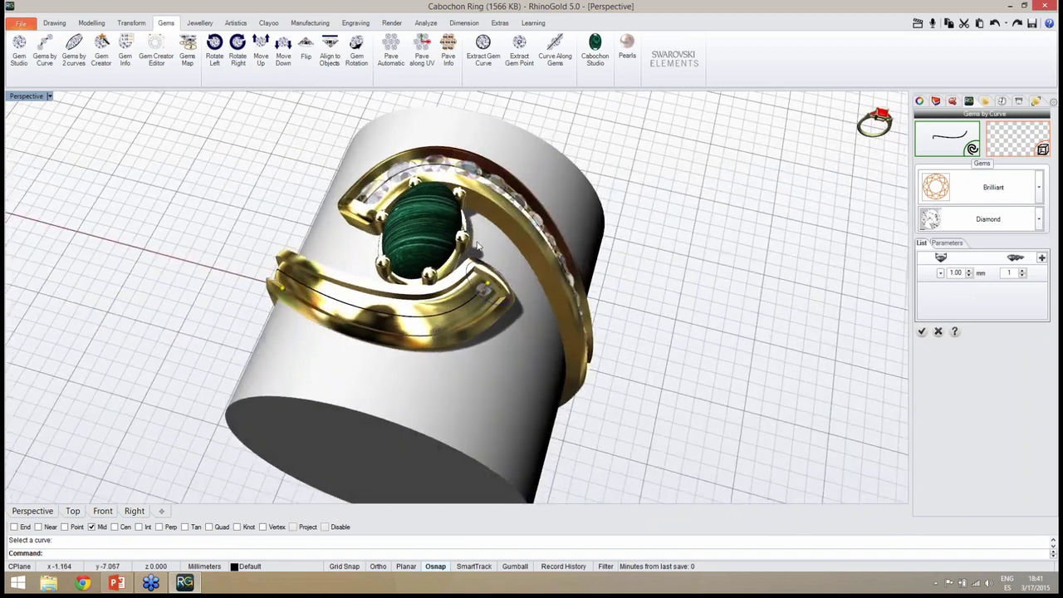
# Step: Assign the ring band as the reference surface and slide the first gem's start point away from the channel's end wall
pyautogui.scroll(5, 479, 246)
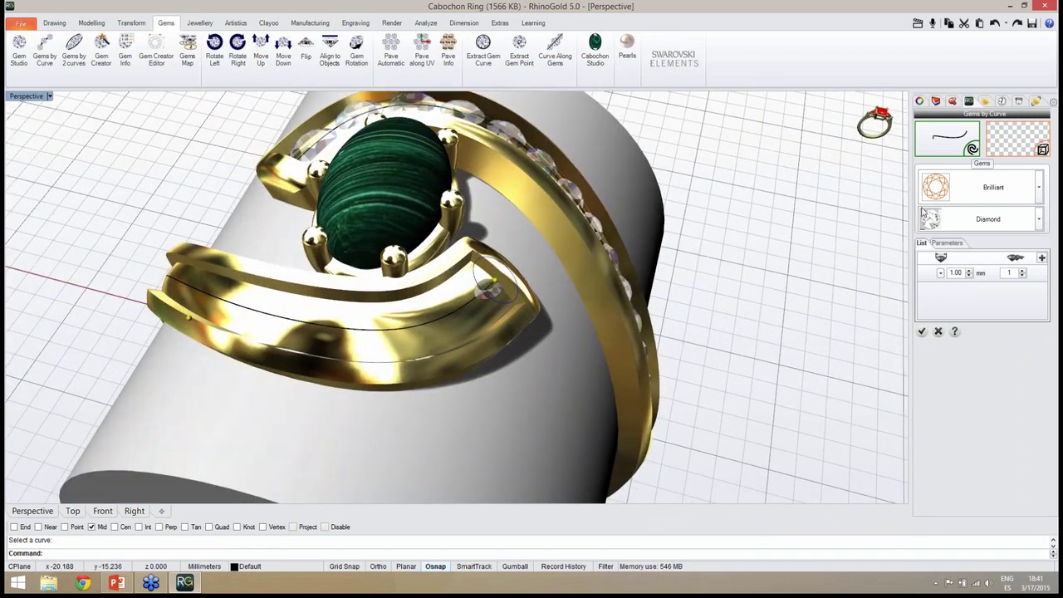
pyautogui.click(1018, 147)
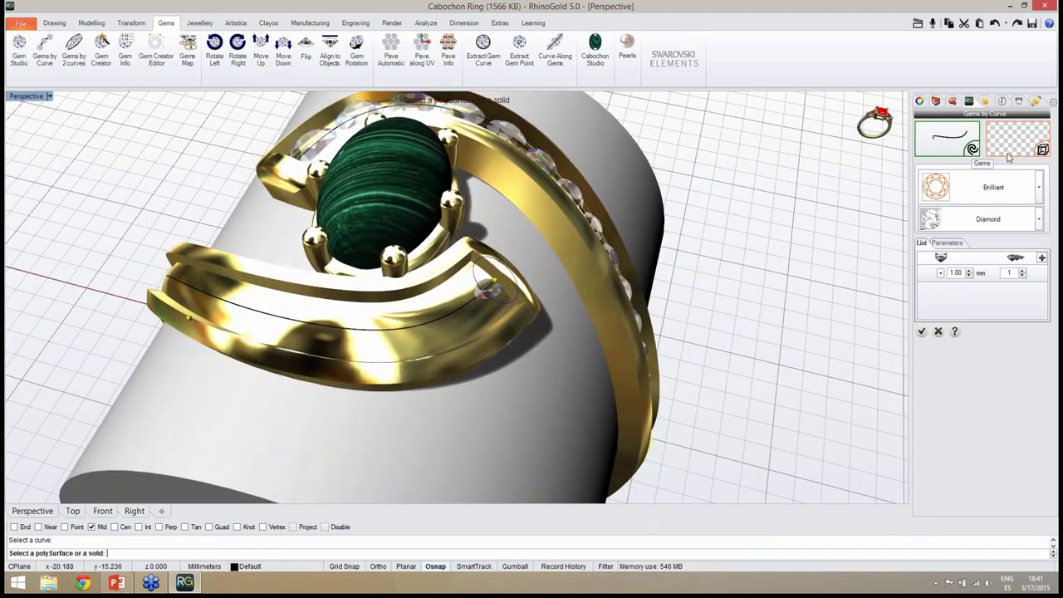
pyautogui.click(449, 342)
pyautogui.click(476, 365)
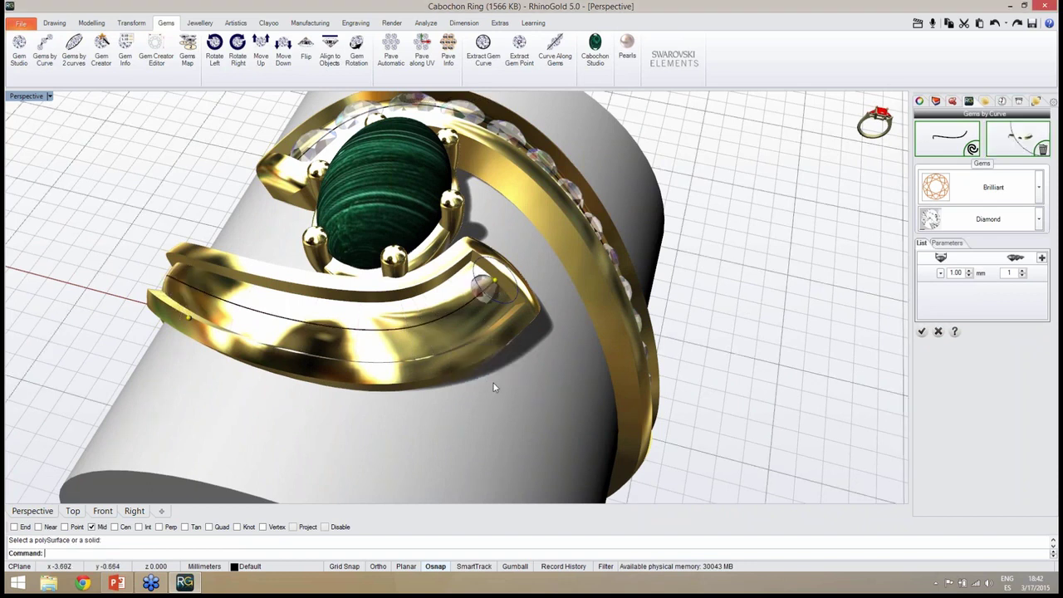
pyautogui.scroll(4, 490, 381)
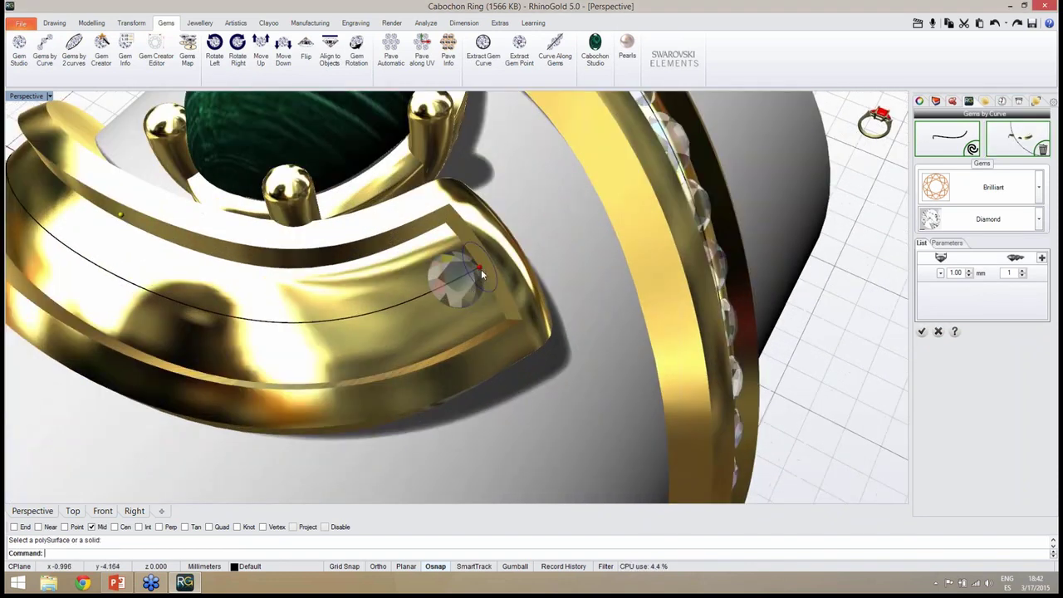
pyautogui.click(467, 270)
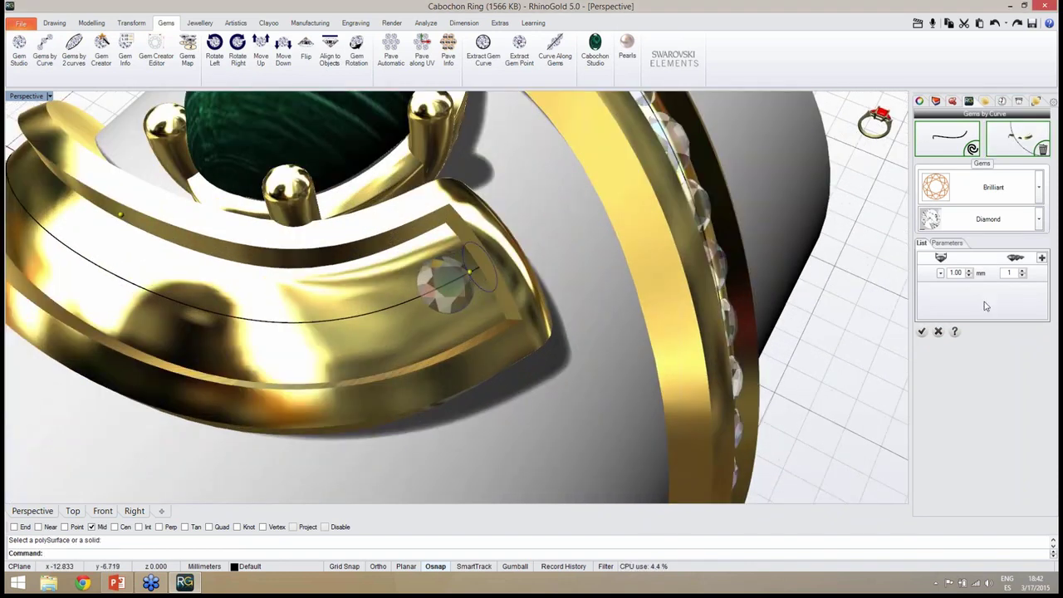
# Step: Set the first diamond's size to 1.80 mm and nudge its start point slightly toward the channel's end wall
pyautogui.click(970, 270)
pyautogui.click(969, 270)
pyautogui.click(970, 271)
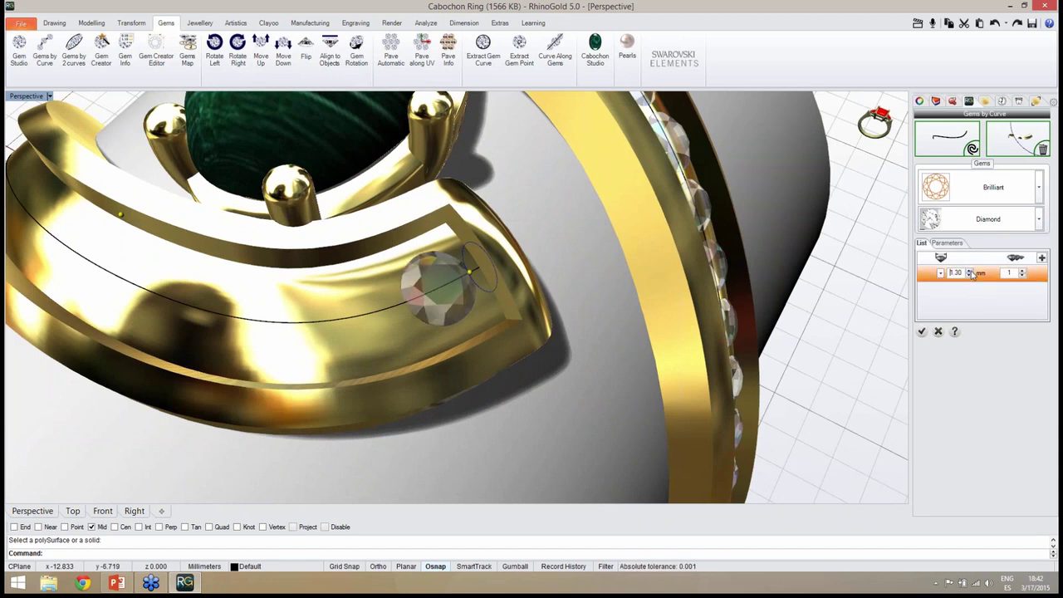
pyautogui.click(970, 271)
pyautogui.click(970, 270)
pyautogui.click(971, 274)
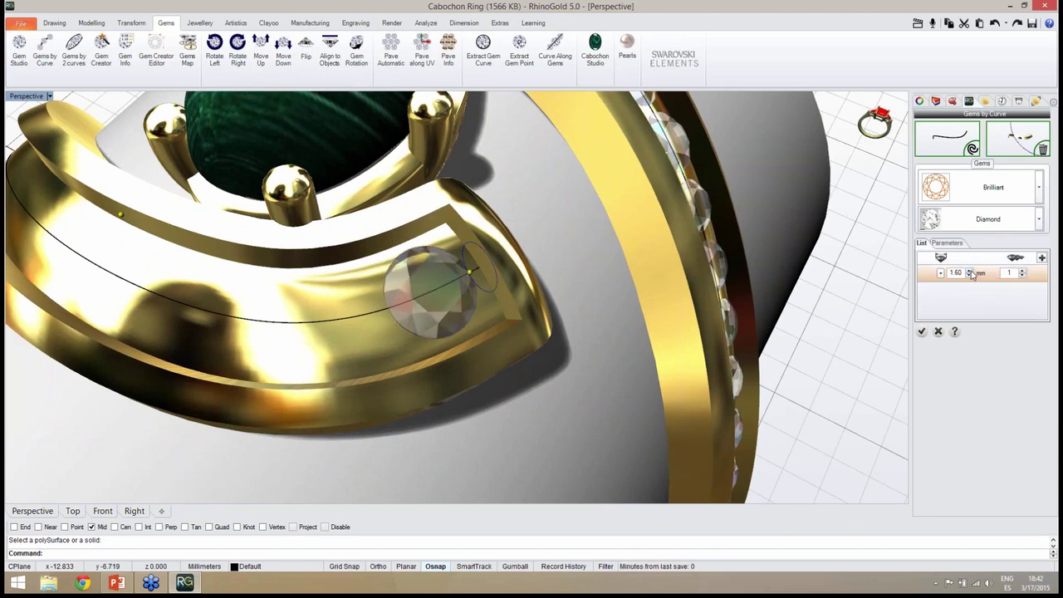
pyautogui.click(970, 272)
pyautogui.click(970, 271)
pyautogui.moveTo(537, 302); pyautogui.dragTo(472, 333, button='right')
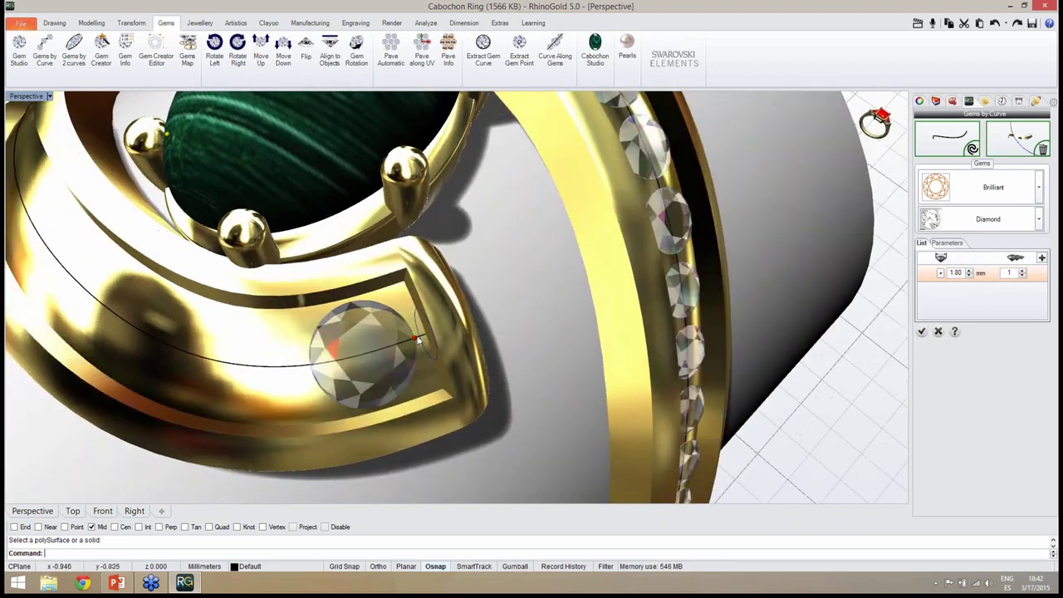
pyautogui.moveTo(417, 336); pyautogui.dragTo(416, 338)
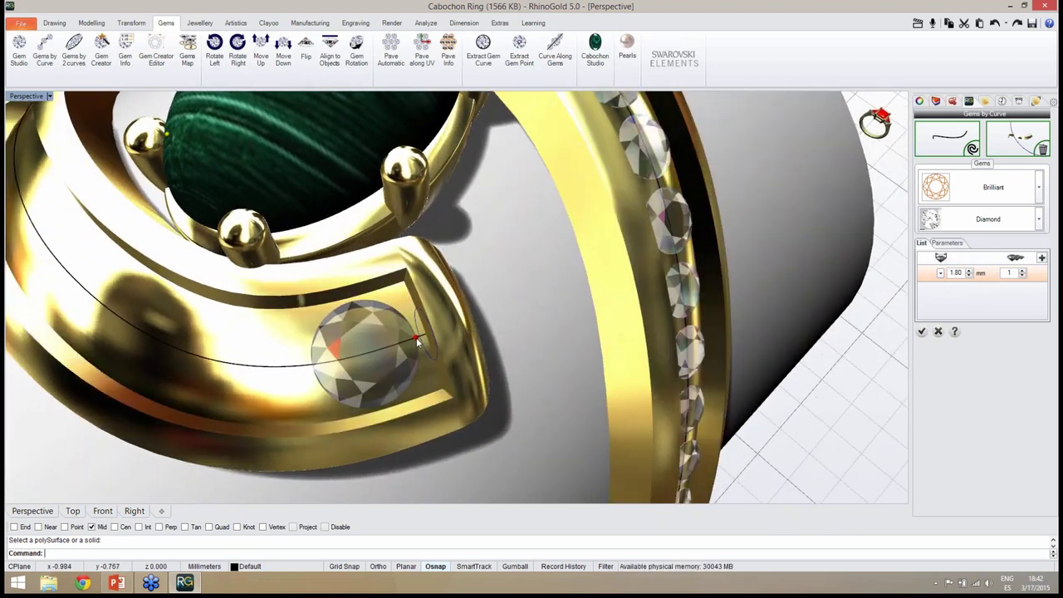
# Step: Add a 1.70 mm diamond to the gem row and raise the number of 1.80 mm diamonds to 2
pyautogui.moveTo(382, 341); pyautogui.dragTo(414, 335, button='right')
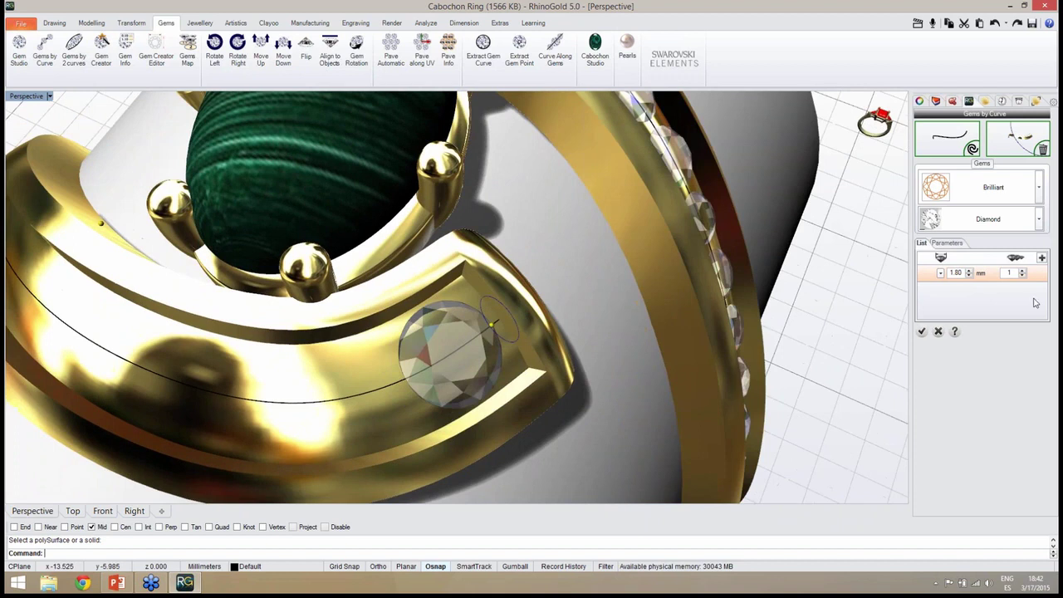
pyautogui.click(1041, 258)
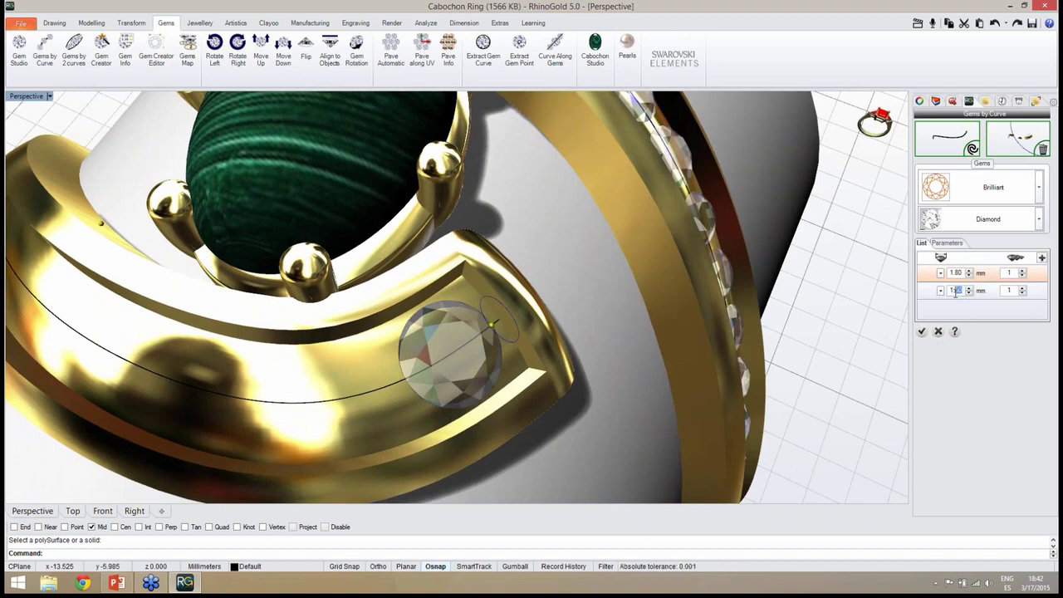
pyautogui.click(1014, 291)
pyautogui.moveTo(504, 357); pyautogui.dragTo(531, 324, button='right')
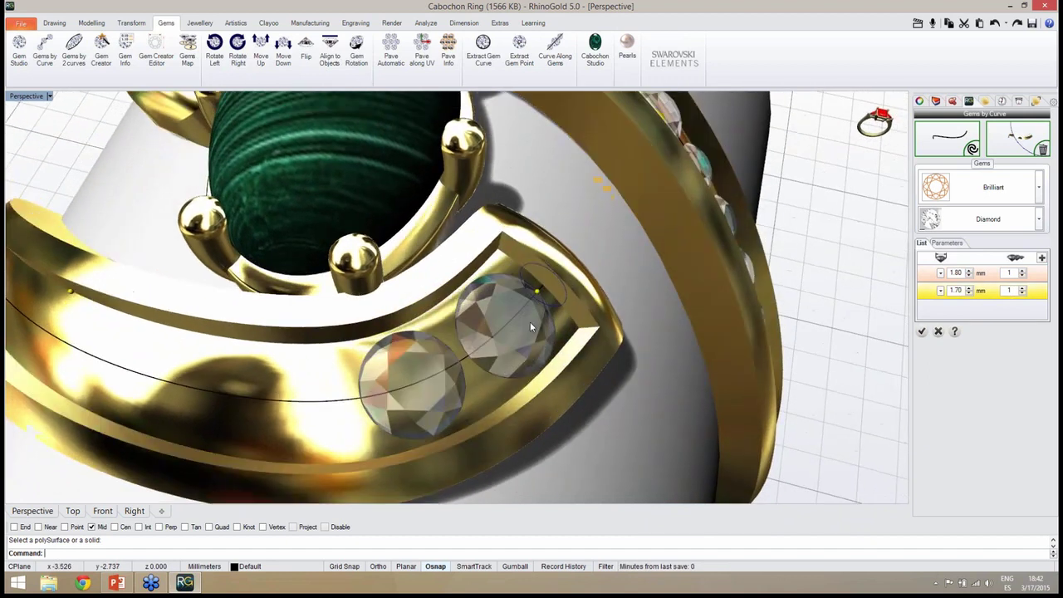
pyautogui.scroll(-4, 530, 322)
pyautogui.moveTo(457, 392); pyautogui.dragTo(425, 430, button='right')
pyautogui.scroll(4, 426, 436)
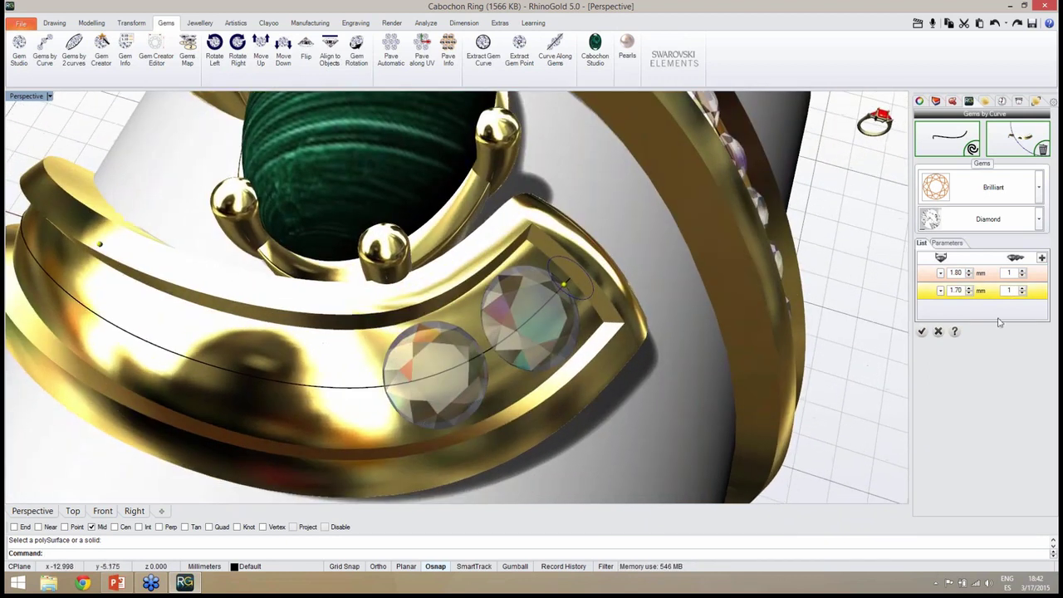
pyautogui.click(1024, 274)
# Step: Extend the gem row with one 1.60 mm diamond following the 1.70 mm one
pyautogui.moveTo(497, 370); pyautogui.dragTo(475, 393, button='right')
pyautogui.scroll(-3, 563, 318)
pyautogui.scroll(4, 475, 393)
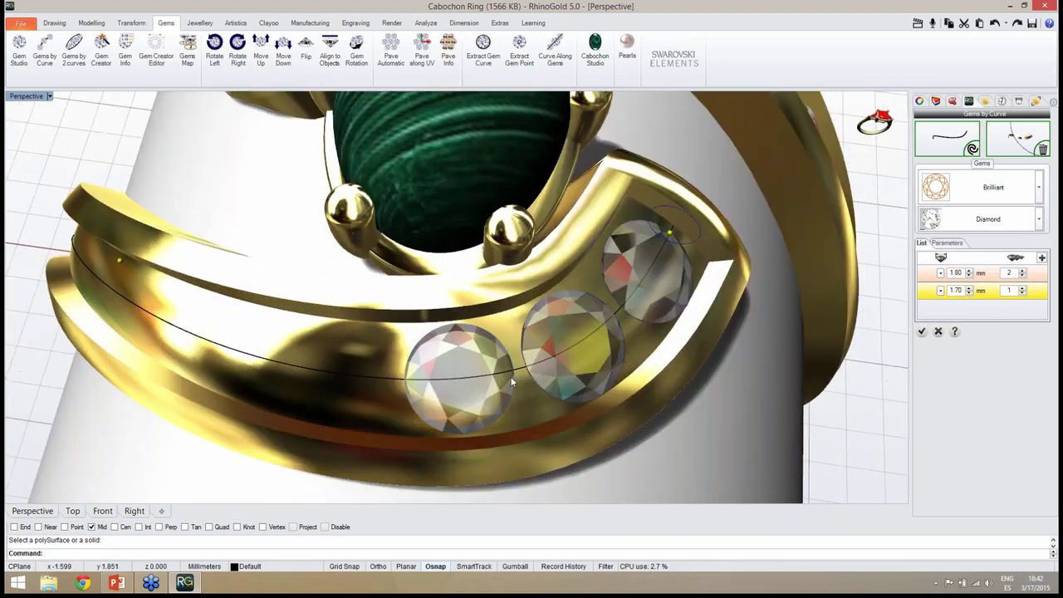
pyautogui.click(1042, 258)
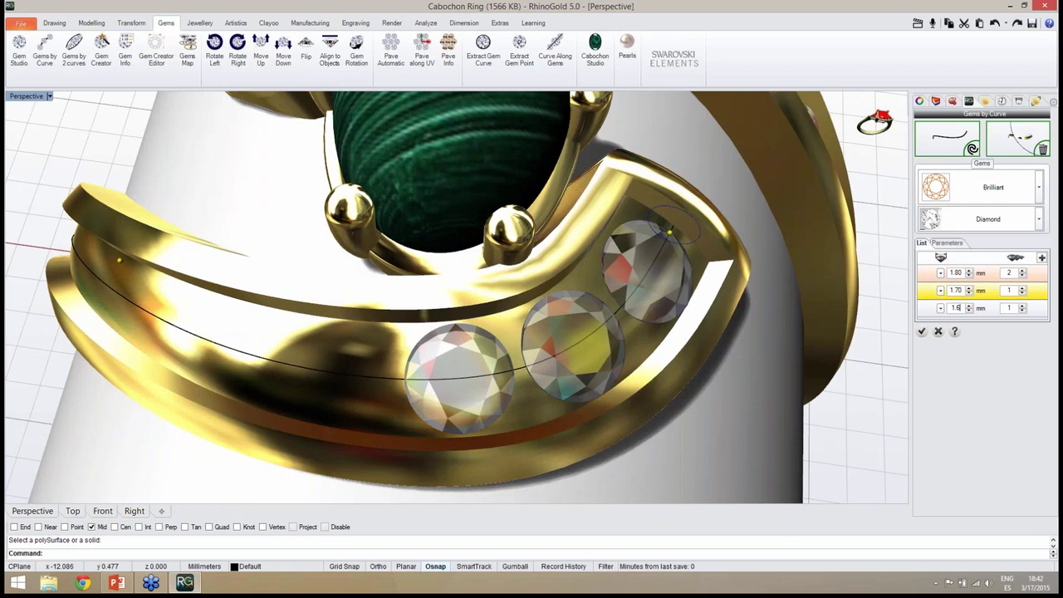
pyautogui.write('1.6')
pyautogui.press('Return')
# Step: Add one 1.50 mm diamond as the next size in the graduated row
pyautogui.moveTo(532, 332); pyautogui.dragTo(461, 340, button='right')
pyautogui.scroll(-5, 461, 341)
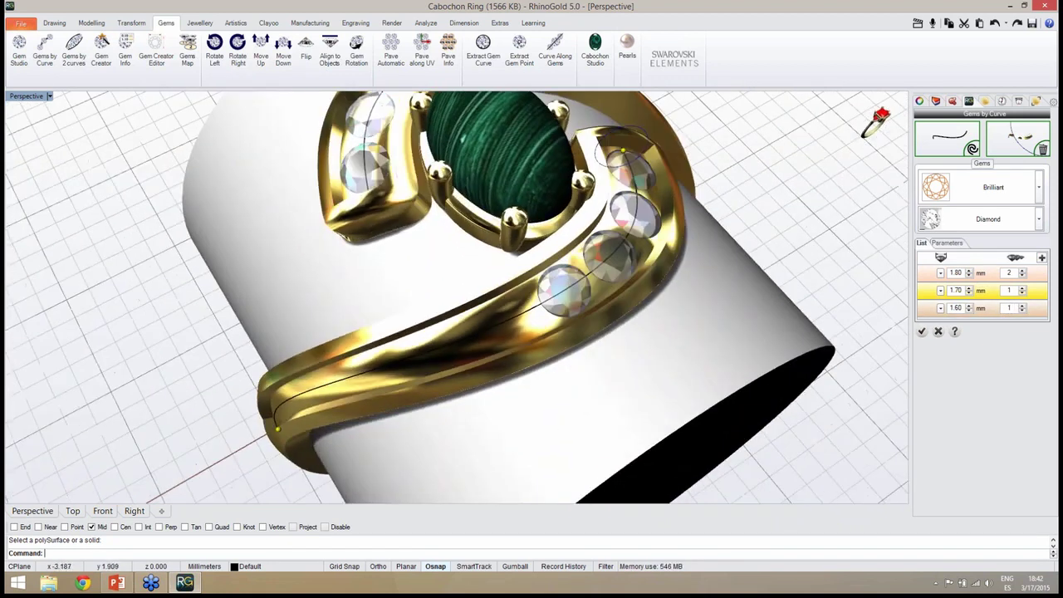
pyautogui.click(1041, 258)
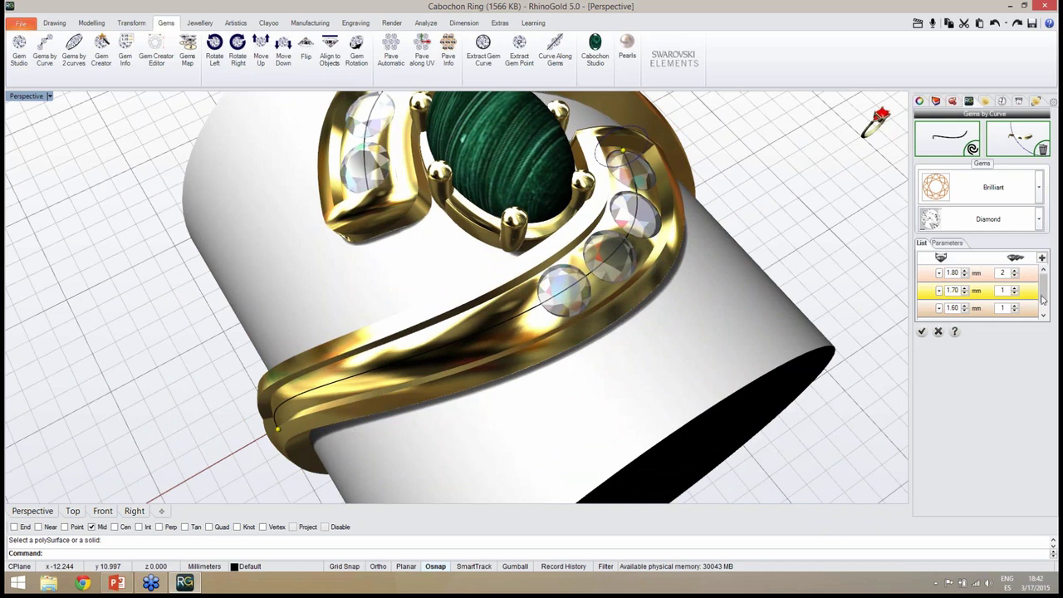
pyautogui.scroll(-1, 1044, 299)
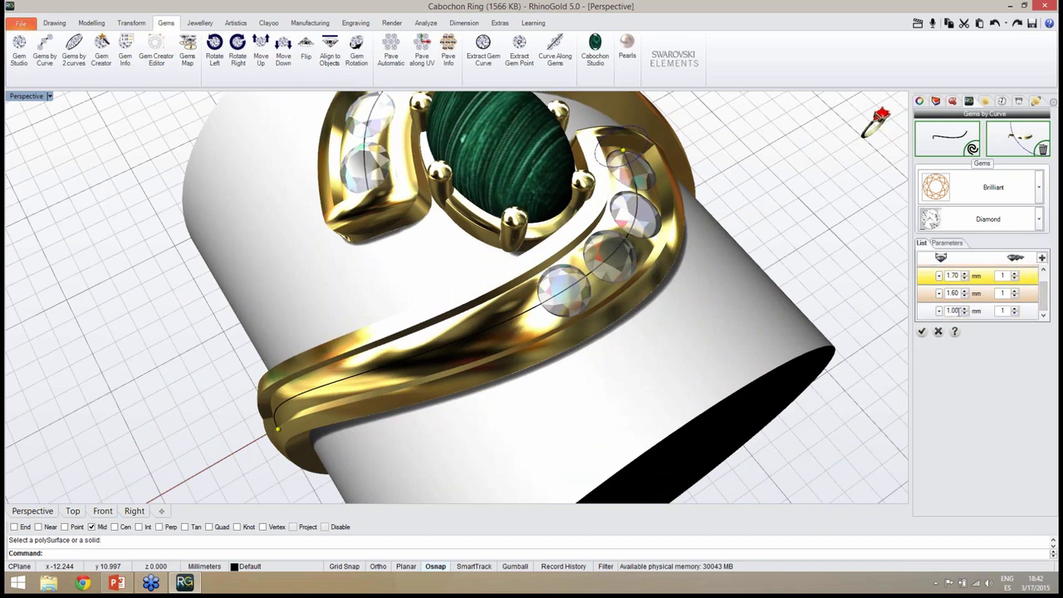
pyautogui.doubleClick(954, 310)
pyautogui.press('Return')
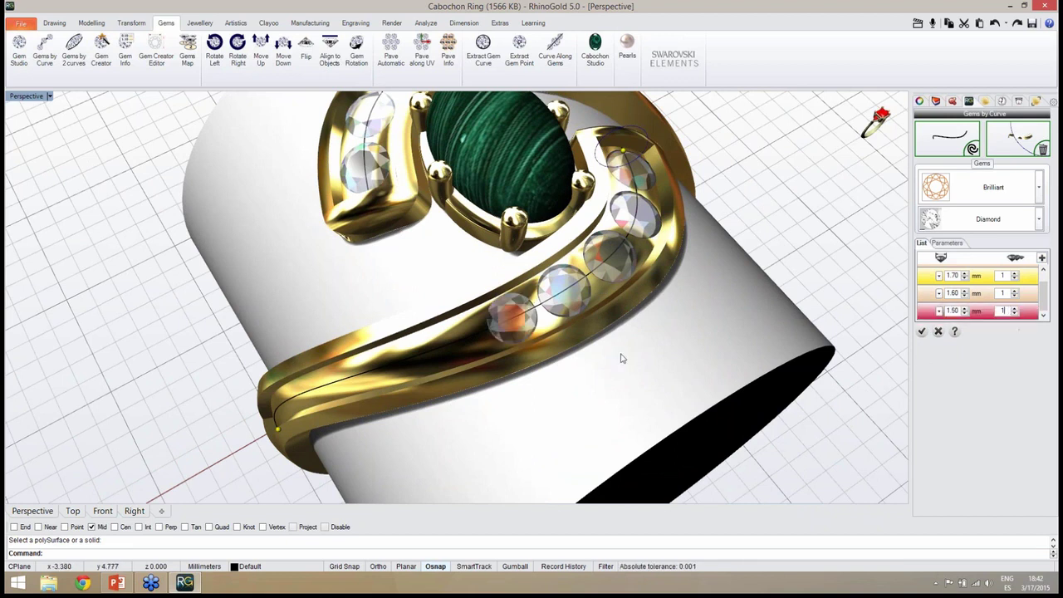
# Step: Add one 1.40 mm diamond after the 1.50 mm one in the graduated row
pyautogui.moveTo(622, 356); pyautogui.dragTo(586, 293, button='right')
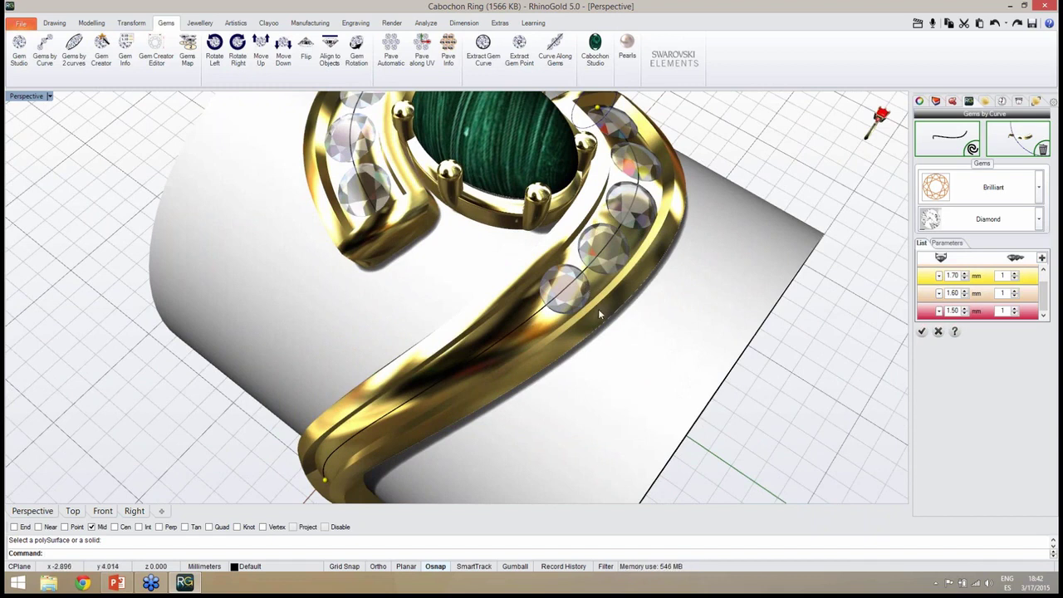
pyautogui.scroll(3, 589, 249)
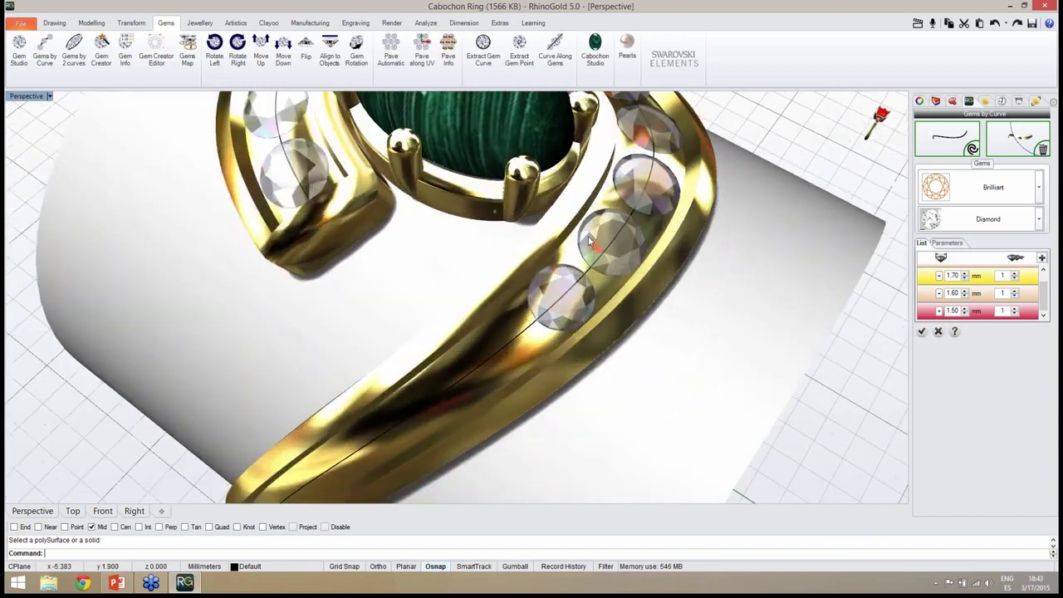
pyautogui.moveTo(590, 253); pyautogui.dragTo(591, 242, button='right')
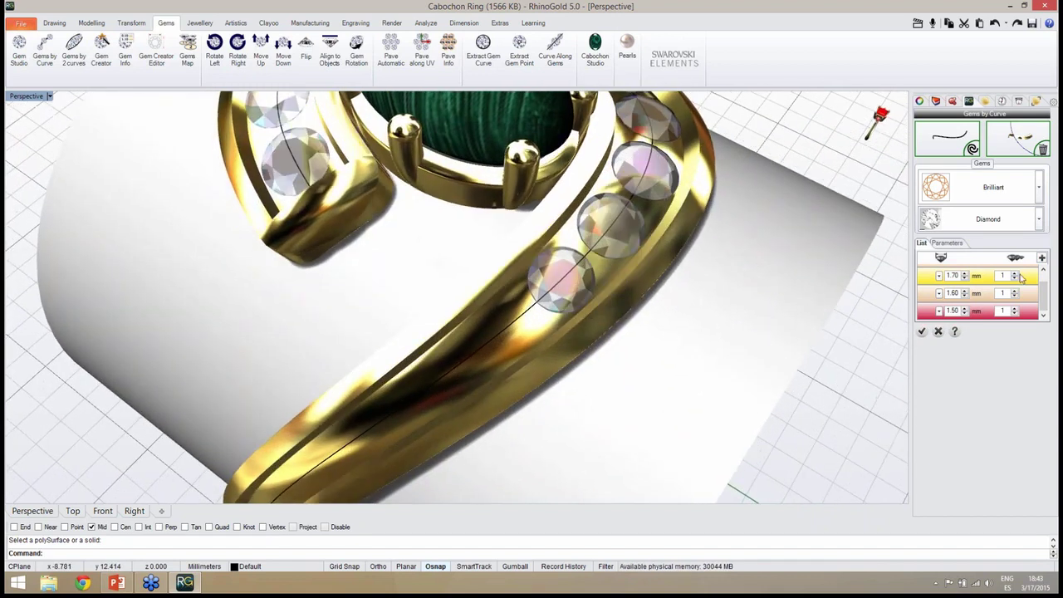
pyautogui.click(1042, 258)
pyautogui.moveTo(1044, 287); pyautogui.dragTo(1044, 299)
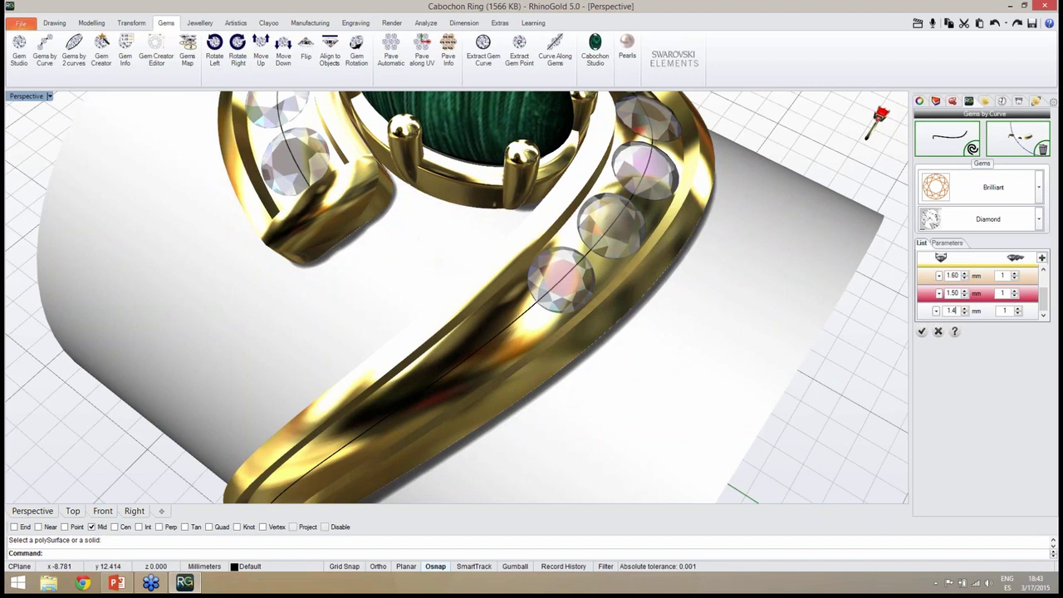
pyautogui.click(1011, 312)
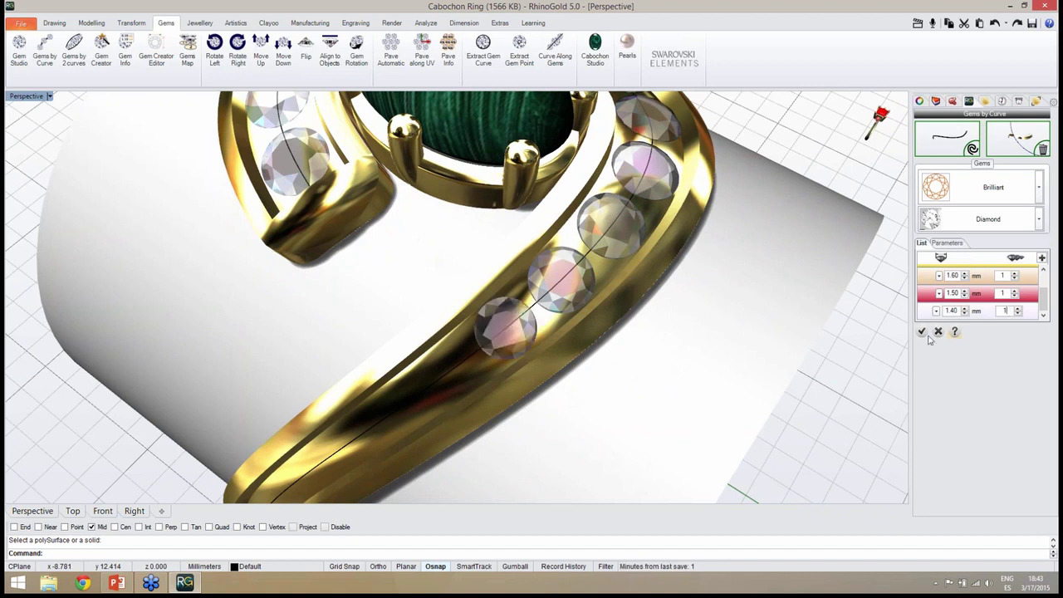
# Step: Continue the graduation with one 1.30 mm diamond and one 1.20 mm diamond
pyautogui.moveTo(641, 345); pyautogui.dragTo(675, 311, button='right')
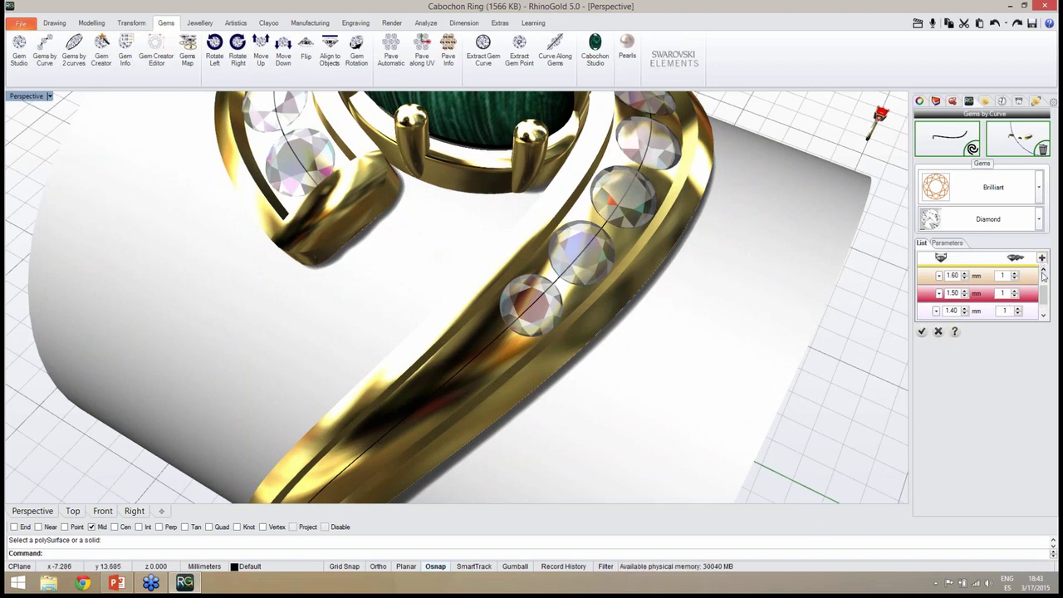
pyautogui.click(1044, 304)
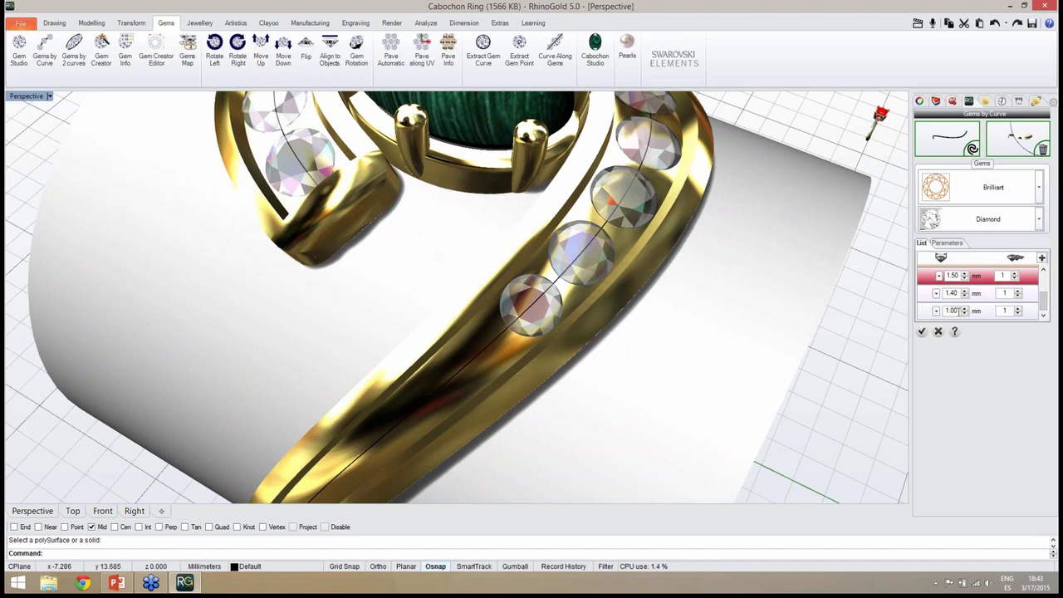
pyautogui.write('3')
pyautogui.press('Return')
pyautogui.moveTo(622, 380); pyautogui.dragTo(648, 345, button='right')
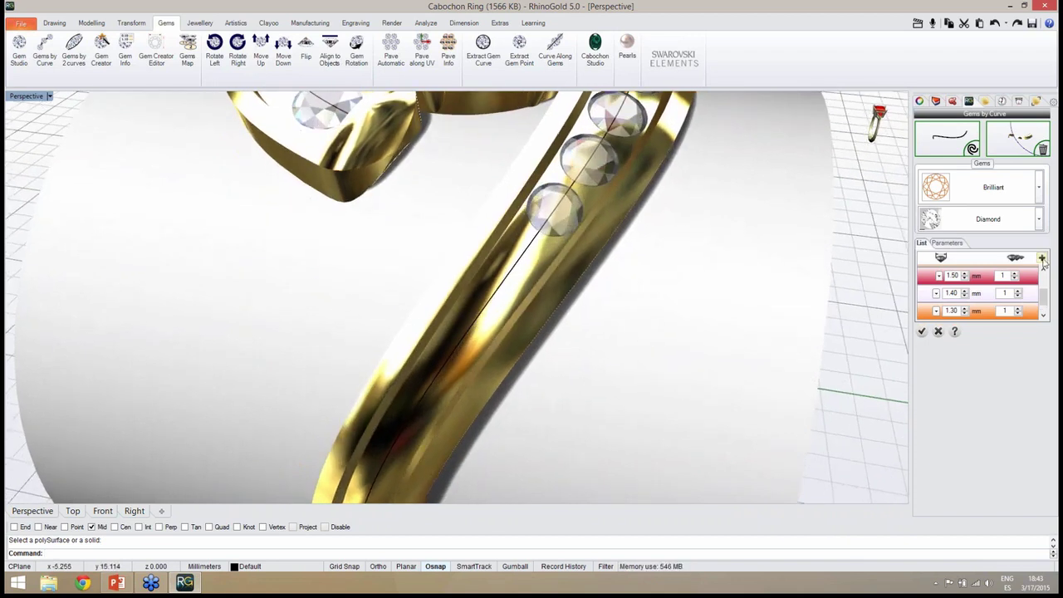
pyautogui.moveTo(1045, 300); pyautogui.dragTo(1044, 313)
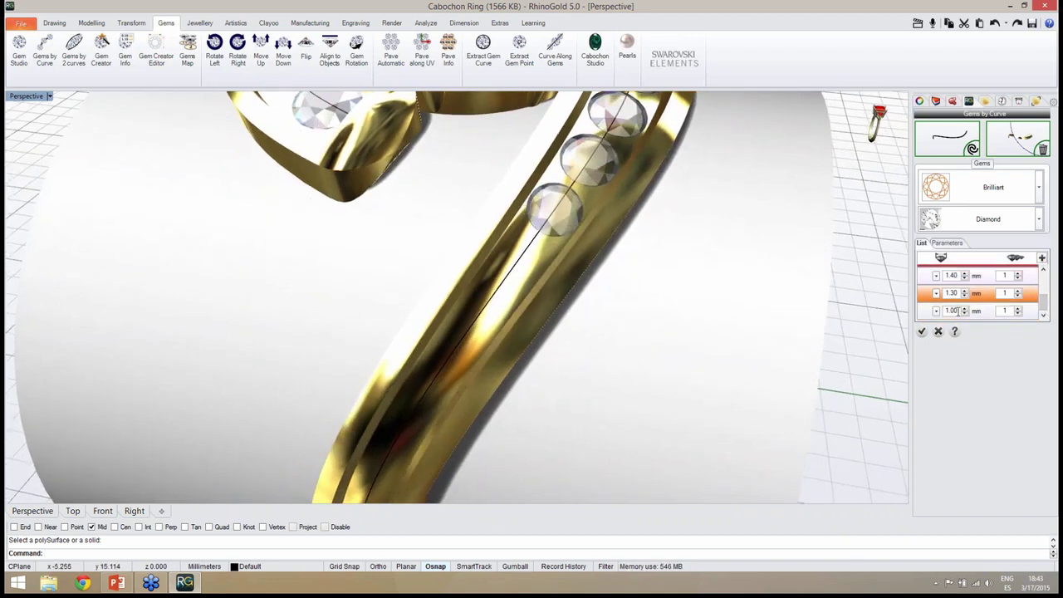
pyautogui.moveTo(957, 311); pyautogui.dragTo(953, 312)
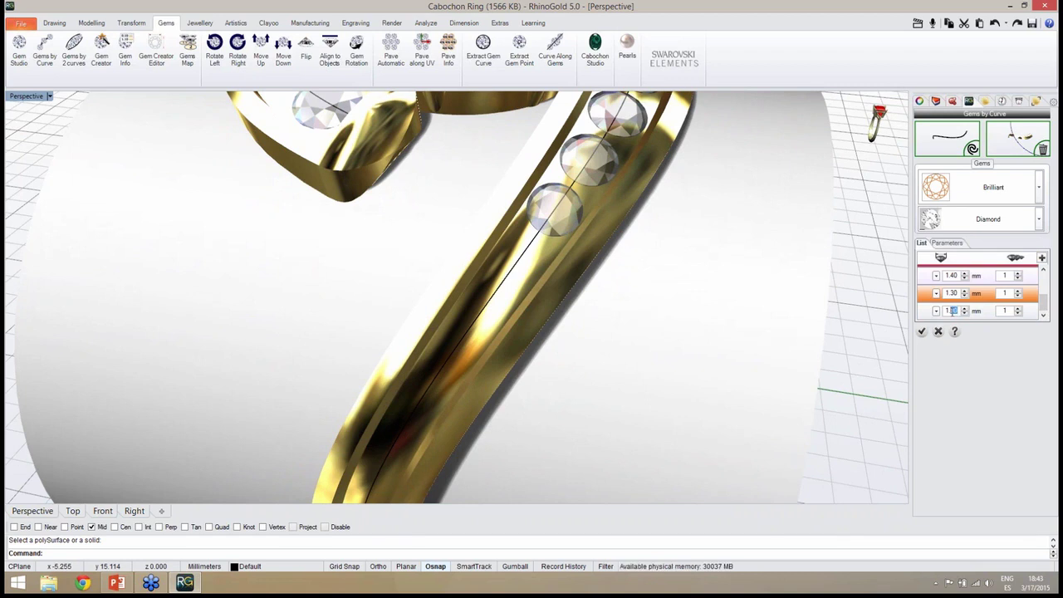
pyautogui.click(1003, 310)
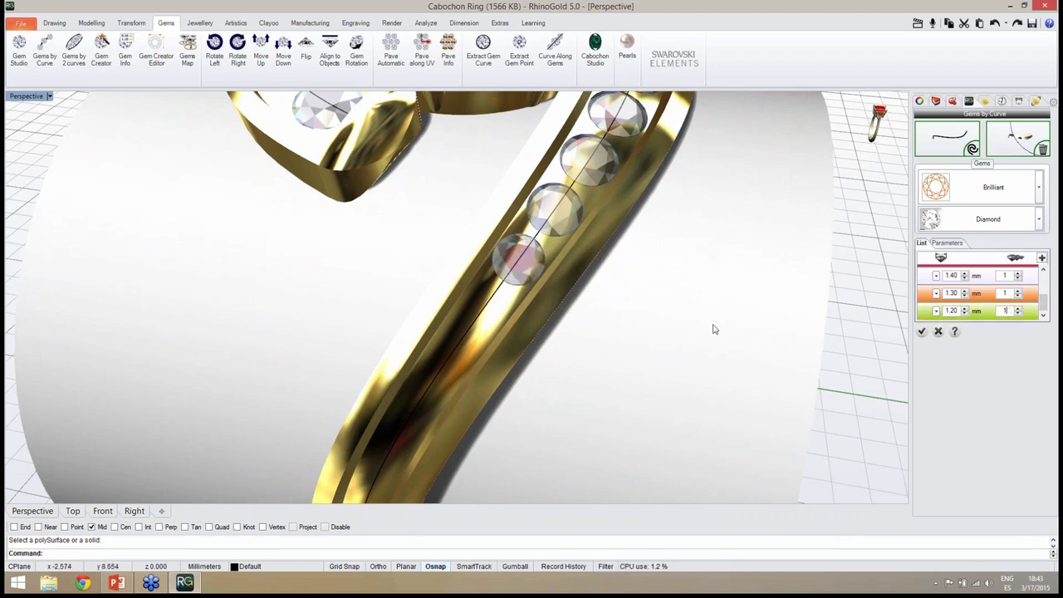
# Step: Add a 1.10 mm size to the row and set its quantity to 7 diamonds to fill the narrow channel end
pyautogui.moveTo(732, 366); pyautogui.dragTo(741, 362, button='right')
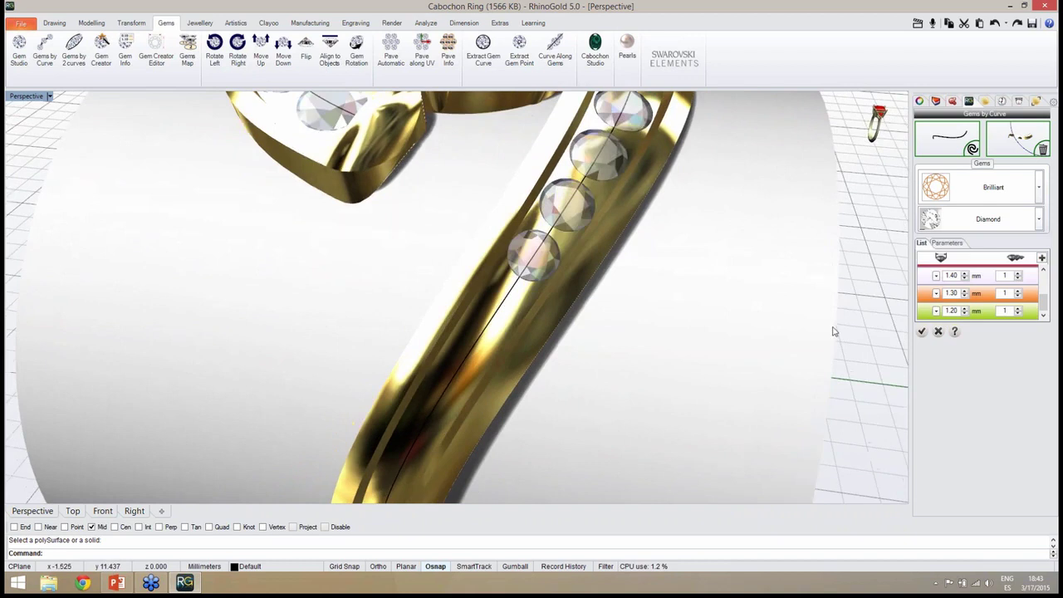
pyautogui.moveTo(1044, 301); pyautogui.dragTo(1044, 309)
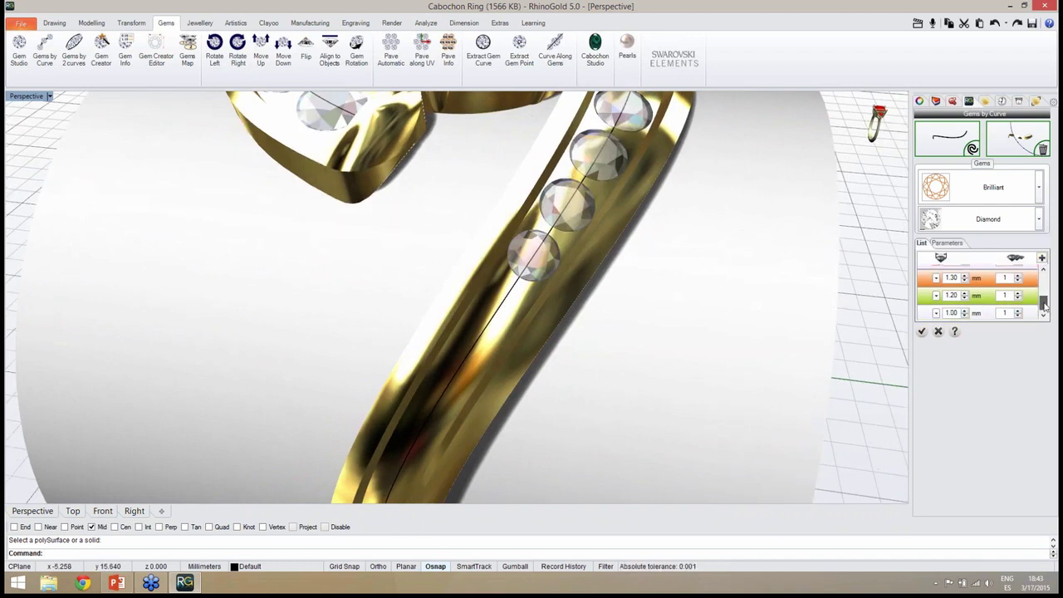
pyautogui.moveTo(957, 312); pyautogui.dragTo(953, 312)
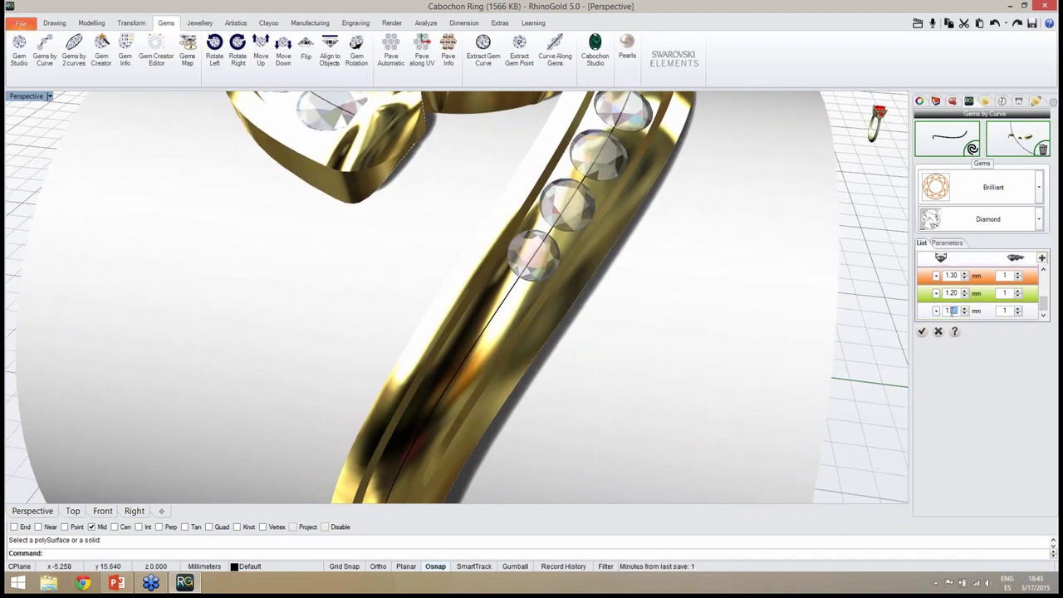
pyautogui.click(1009, 312)
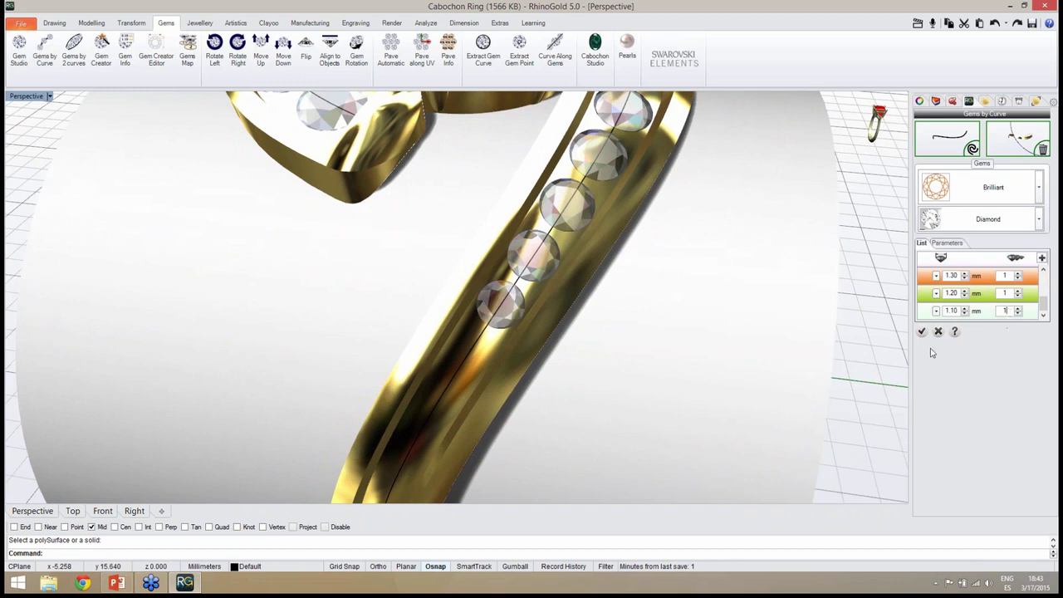
pyautogui.moveTo(692, 372); pyautogui.dragTo(704, 345, button='right')
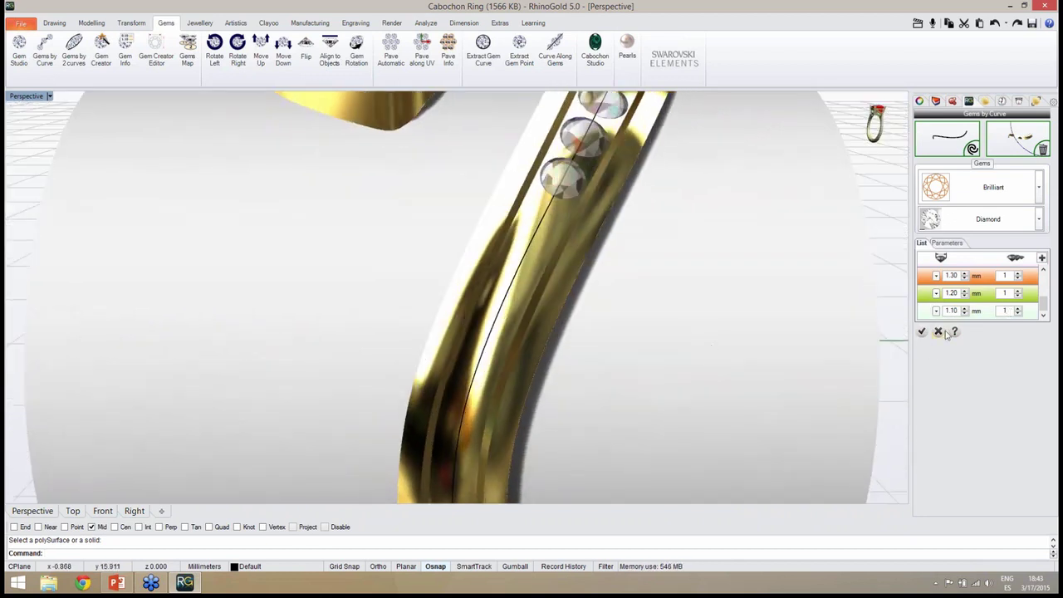
pyautogui.click(1018, 310)
pyautogui.click(1017, 310)
pyautogui.click(1016, 310)
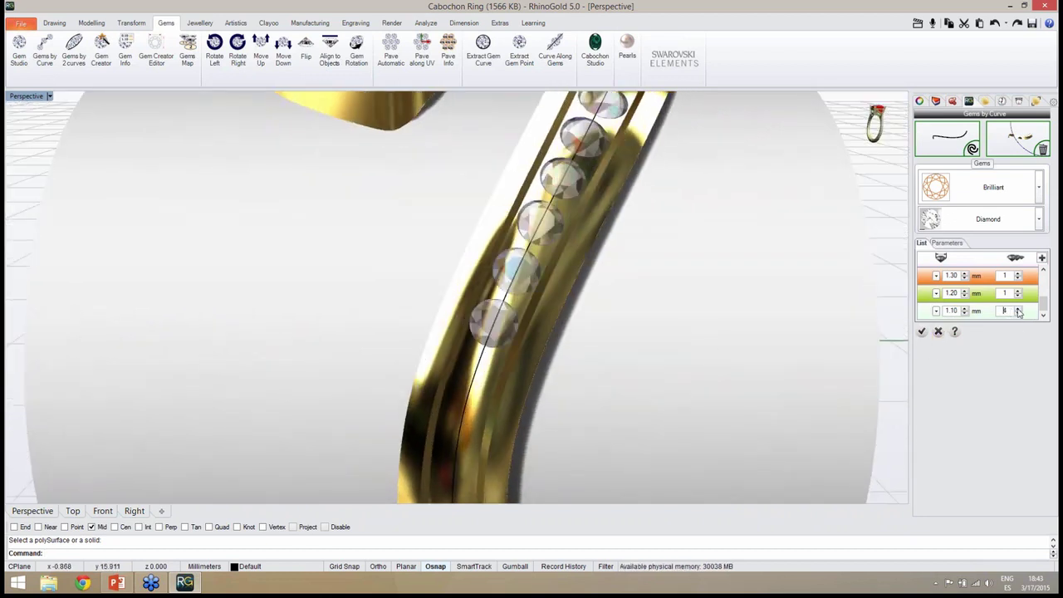
pyautogui.click(1016, 309)
pyautogui.click(1015, 310)
pyautogui.moveTo(659, 389); pyautogui.dragTo(664, 358, button='right')
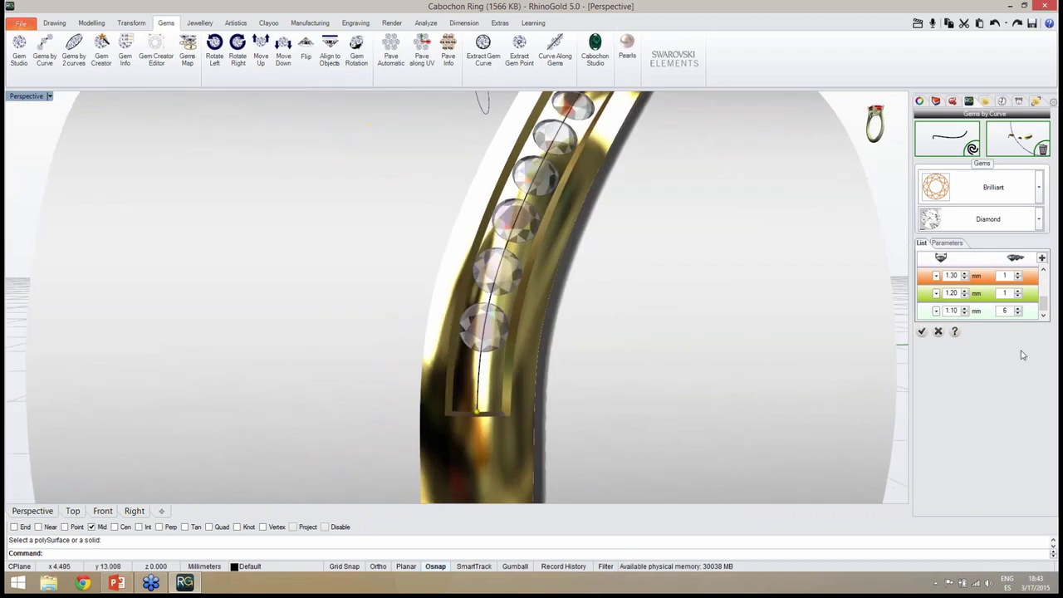
pyautogui.click(1017, 310)
# Step: Set the gem alignment to distribute the diamonds evenly along the whole curve and return to the gem size list
pyautogui.moveTo(765, 344); pyautogui.dragTo(708, 373, button='right')
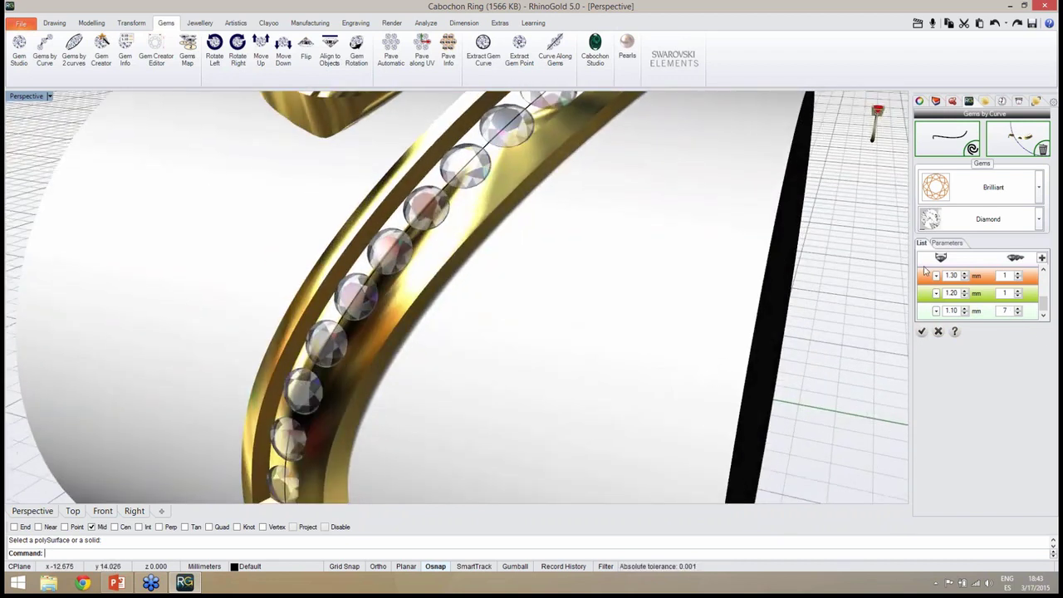
pyautogui.click(946, 243)
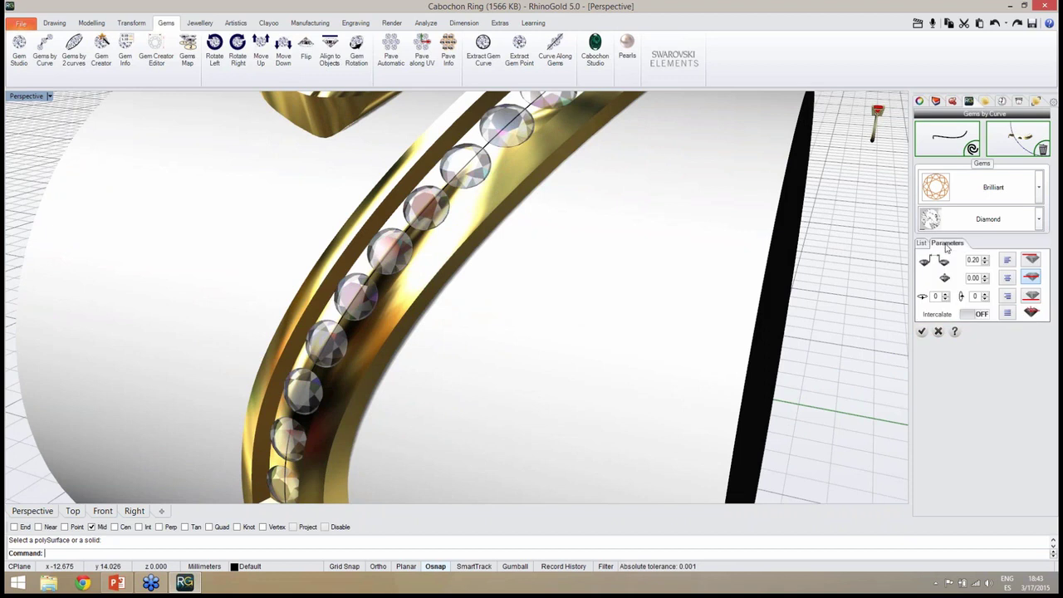
pyautogui.click(1007, 314)
pyautogui.click(921, 244)
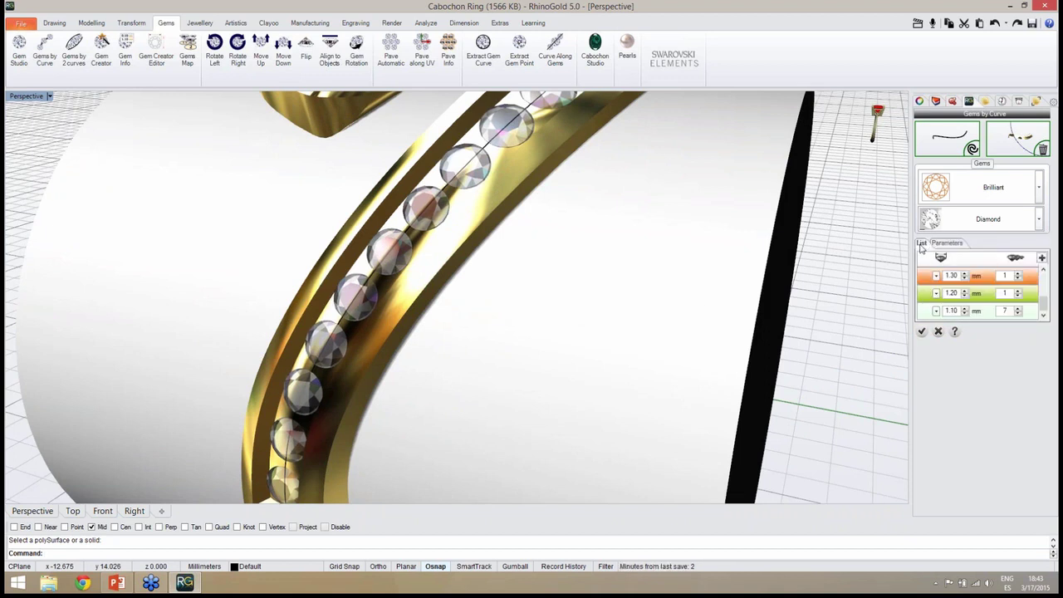
# Step: Move the diamond row's end point slightly inward from the channel's narrow end and check both ends of the row
pyautogui.moveTo(581, 311); pyautogui.dragTo(523, 312, button='right')
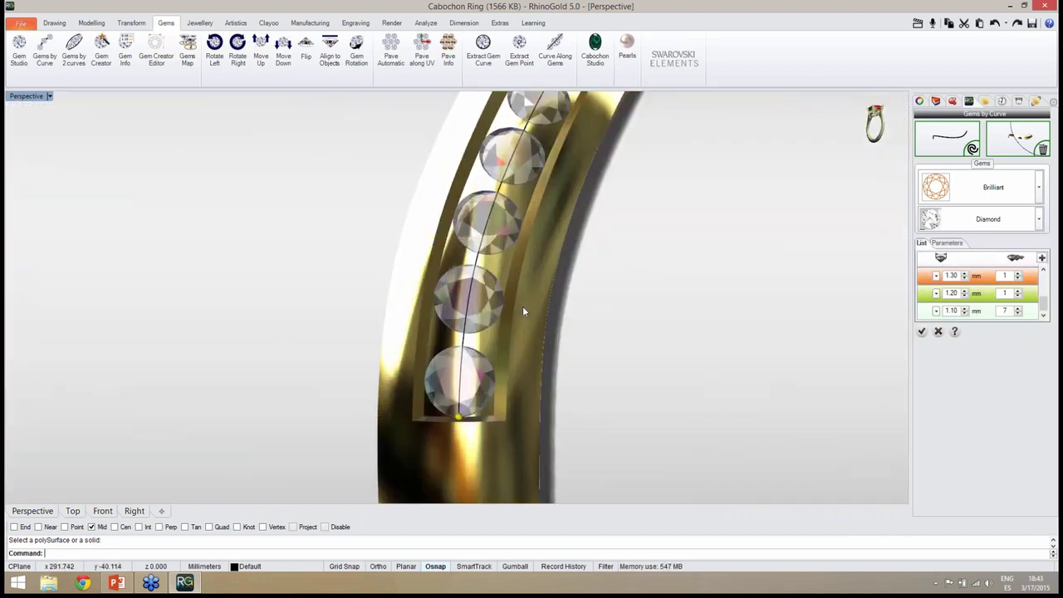
pyautogui.moveTo(459, 422); pyautogui.dragTo(462, 398)
pyautogui.moveTo(461, 411); pyautogui.dragTo(451, 397, button='right')
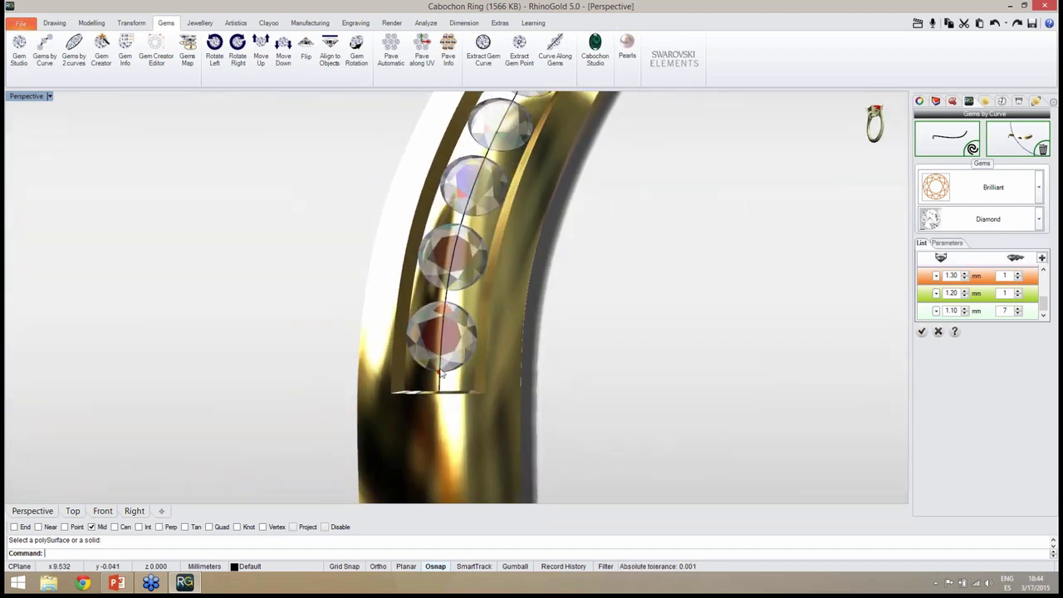
pyautogui.moveTo(441, 373); pyautogui.dragTo(442, 371)
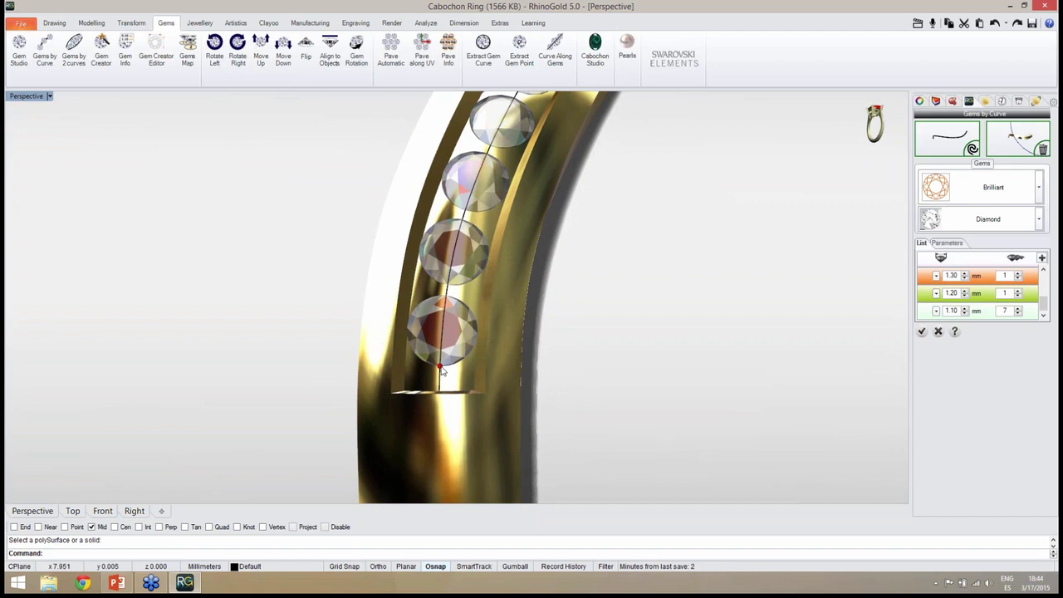
pyautogui.scroll(-5, 473, 366)
pyautogui.moveTo(505, 358); pyautogui.dragTo(539, 369, button='right')
pyautogui.scroll(6, 503, 342)
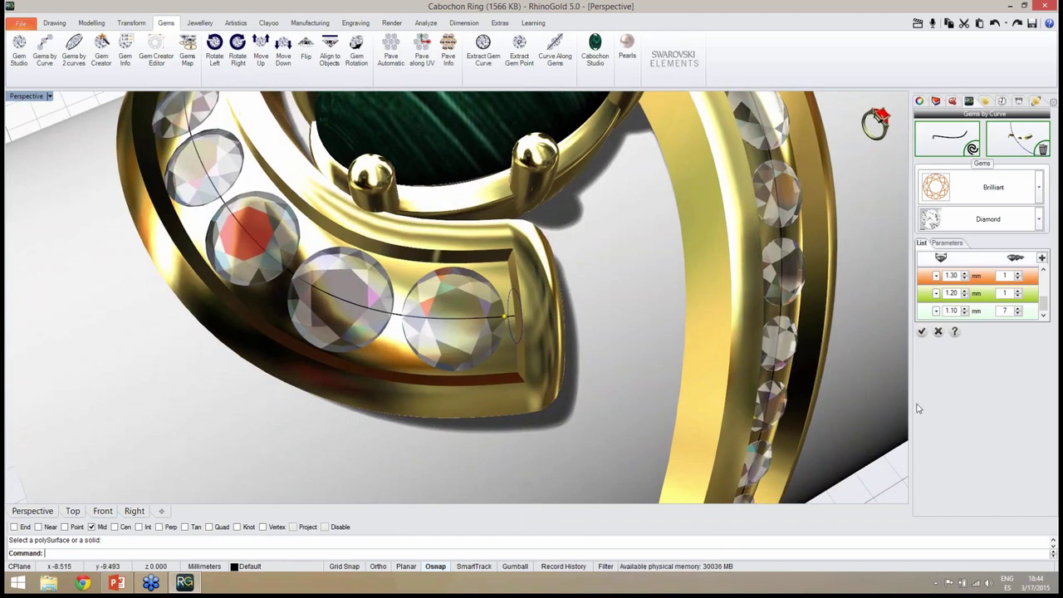
# Step: Accept the graduated diamond row and save the ring file
pyautogui.click(921, 331)
pyautogui.scroll(-6, 473, 363)
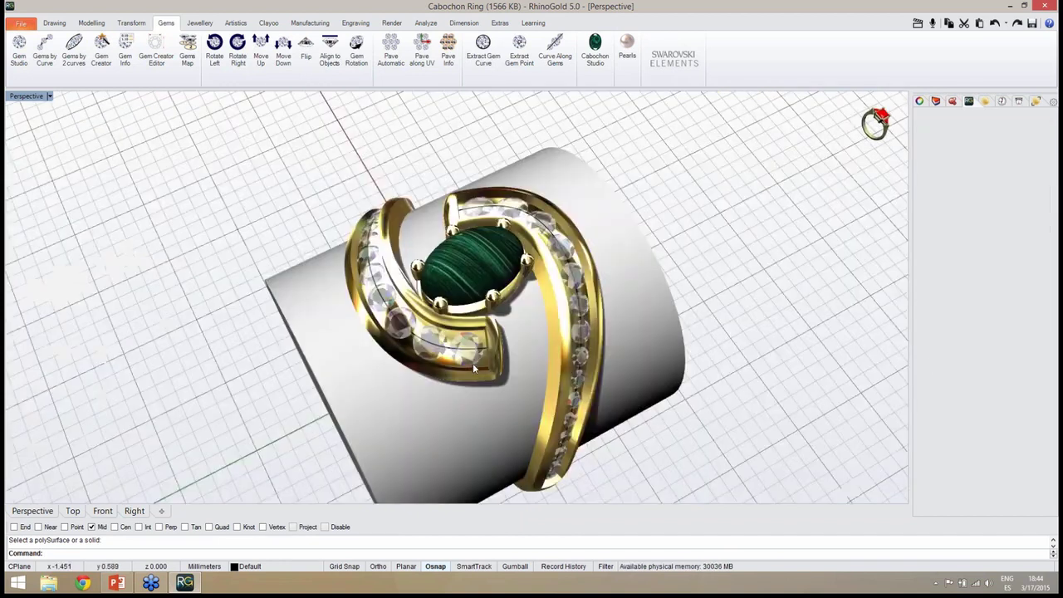
pyautogui.moveTo(472, 363); pyautogui.dragTo(523, 266, button='right')
pyautogui.hotkey('ctrl', 's')
# Step: Move the two guide curves running through the diamond rows to the "curves" layer and save the file
pyautogui.scroll(4, 524, 266)
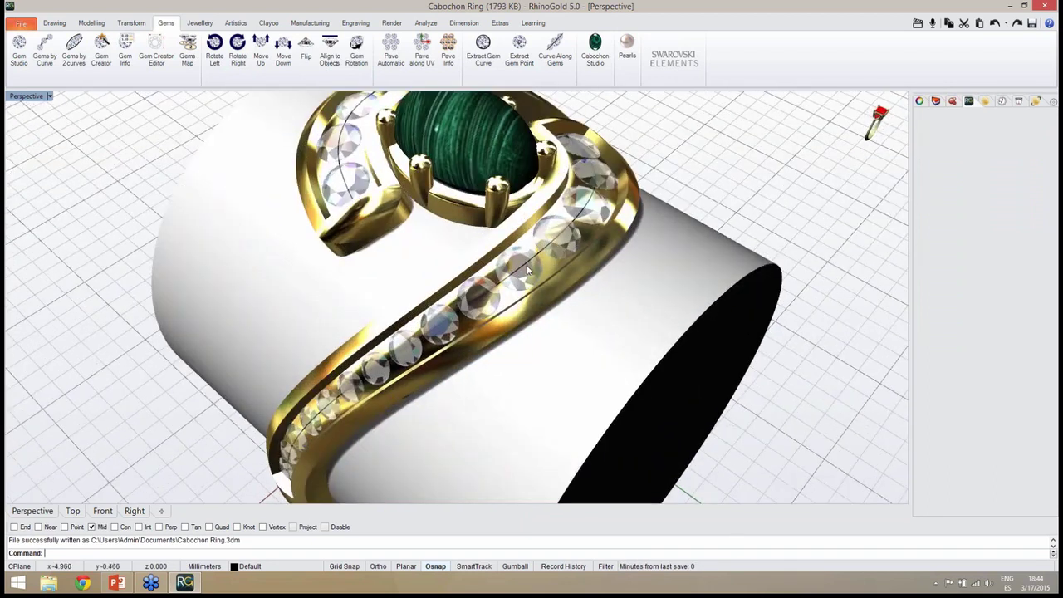
pyautogui.click(538, 258)
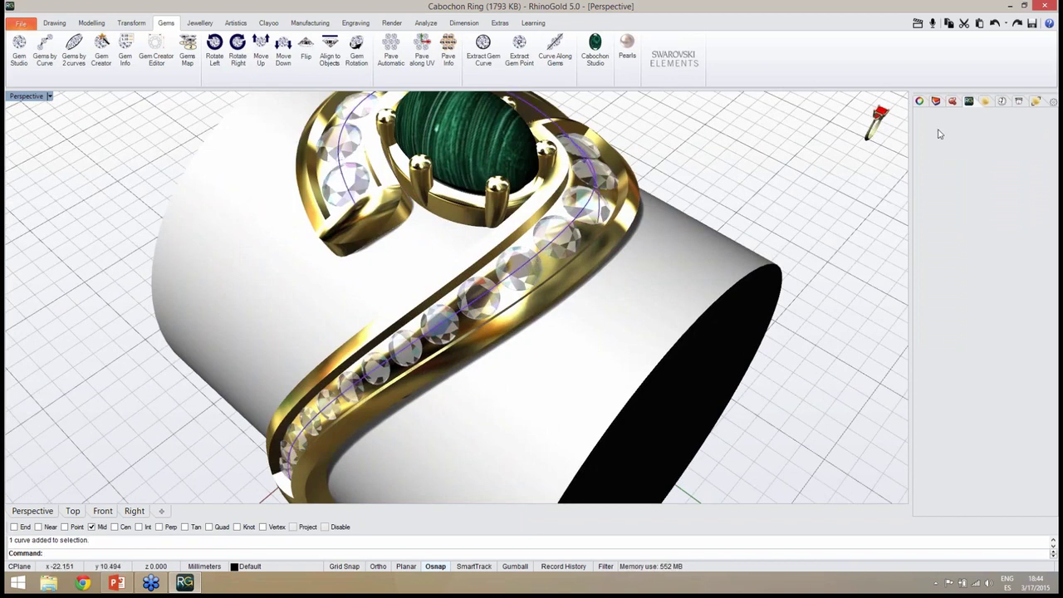
pyautogui.click(936, 101)
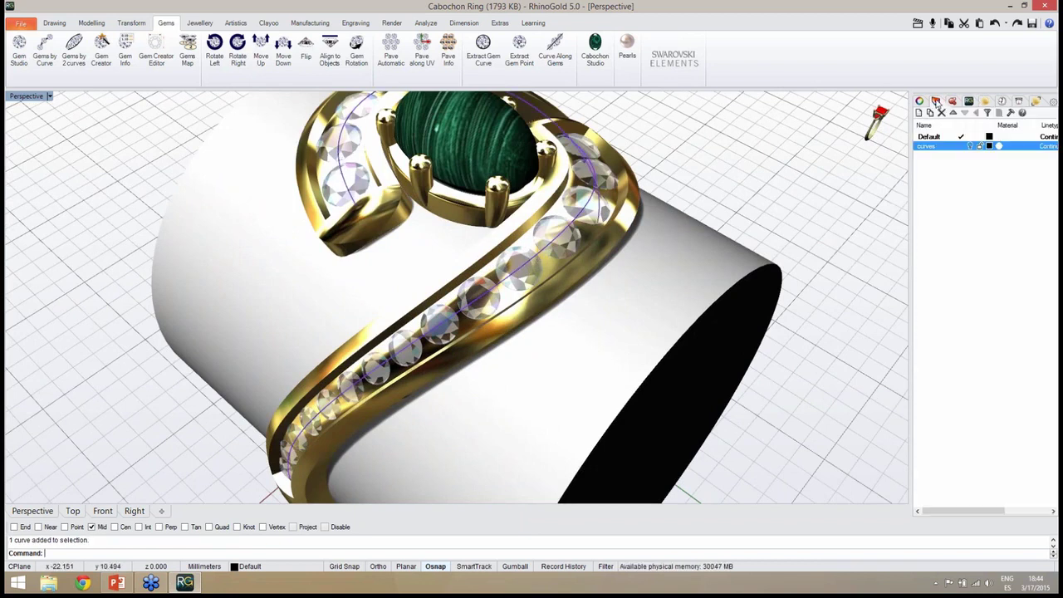
pyautogui.rightClick(941, 149)
pyautogui.click(940, 338)
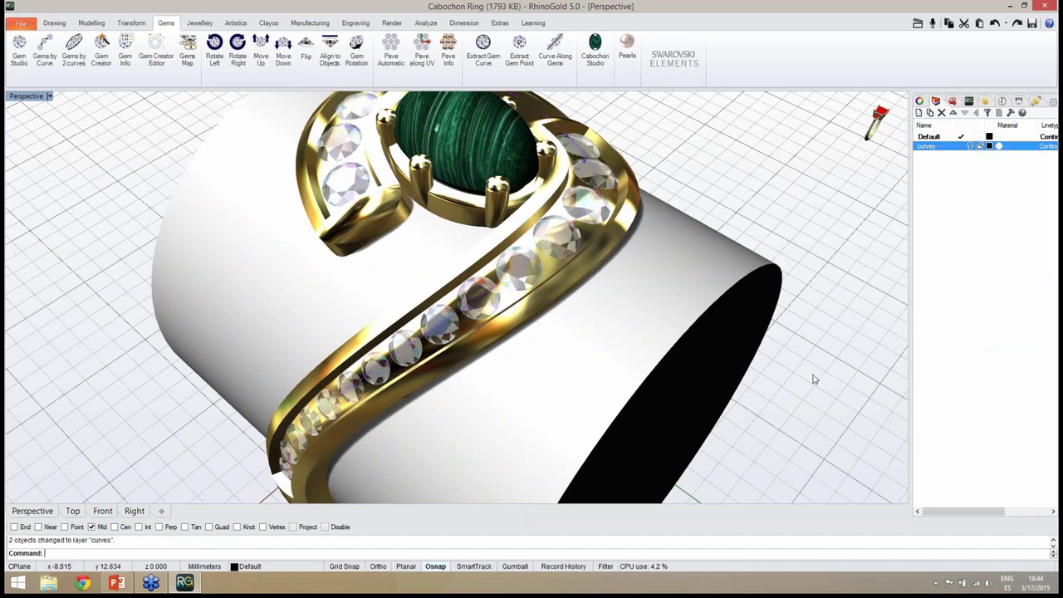
pyautogui.moveTo(814, 380); pyautogui.dragTo(735, 397, button='right')
pyautogui.scroll(-3, 479, 284)
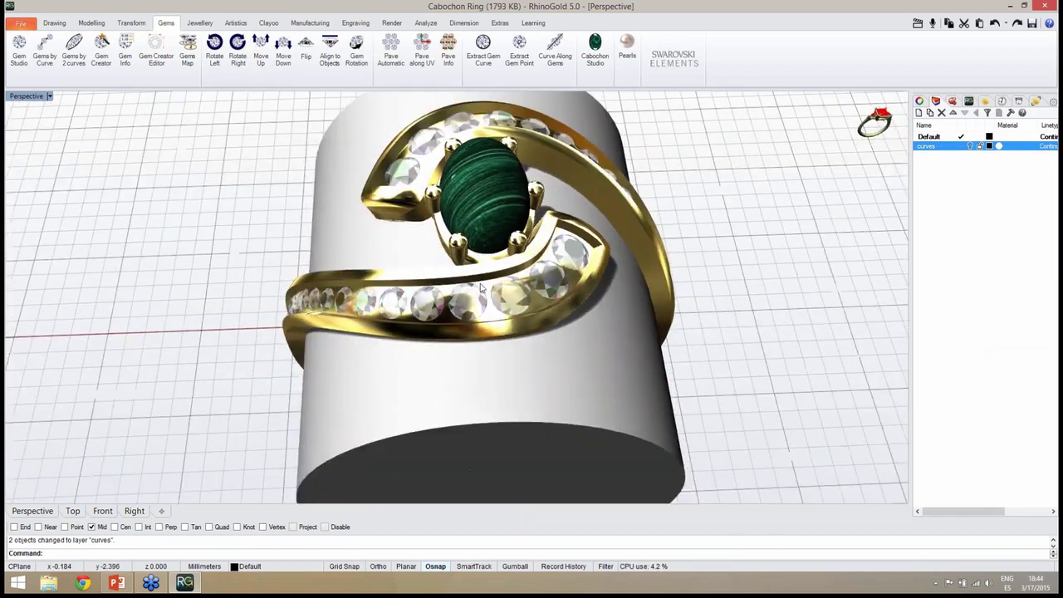
pyautogui.moveTo(479, 284); pyautogui.dragTo(261, 257, button='right')
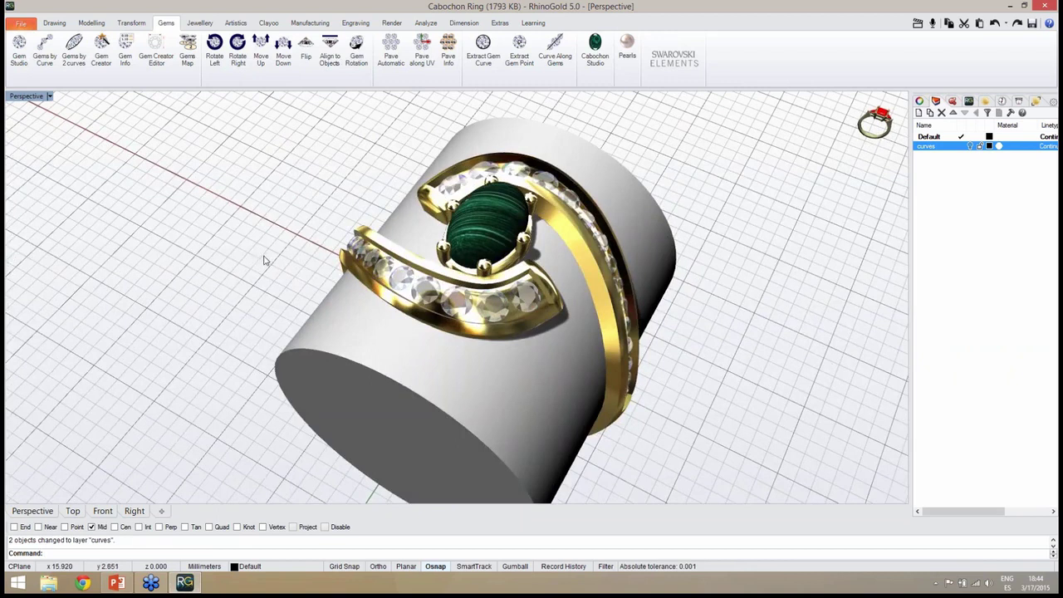
pyautogui.hotkey('ctrl', 's')
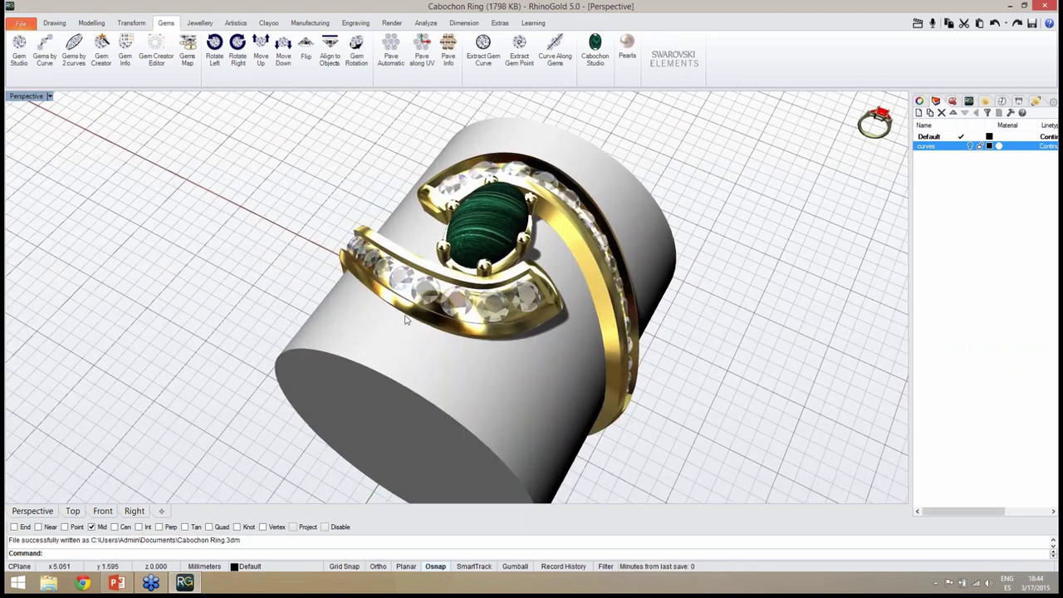
# Step: Select the Gems by Curve group in one channel and start Prongs in Line on that diamond row
pyautogui.click(578, 343)
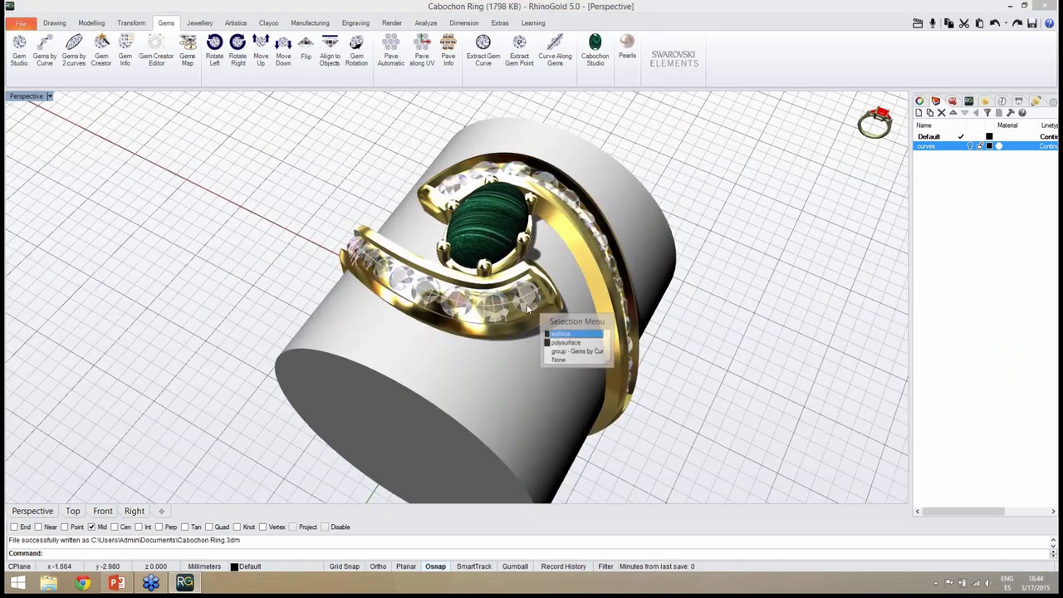
pyautogui.click(528, 314)
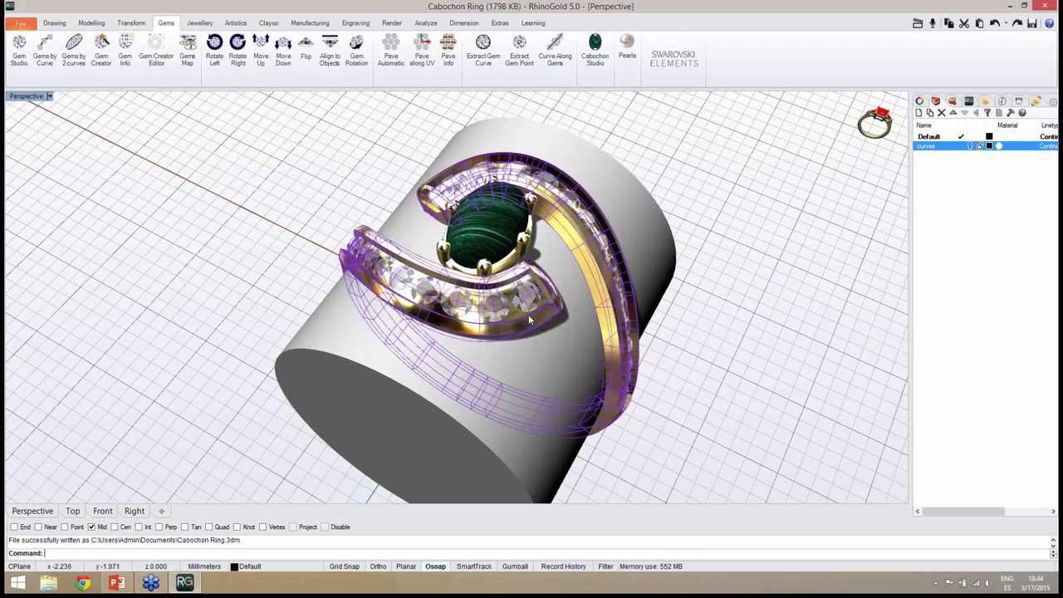
pyautogui.click(578, 359)
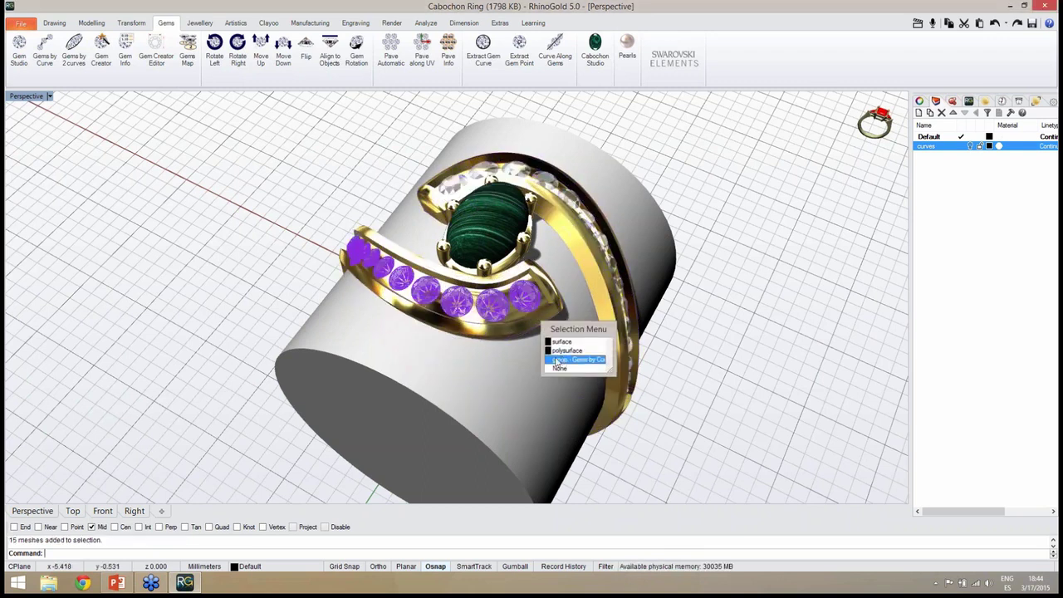
pyautogui.moveTo(446, 344); pyautogui.dragTo(572, 333, button='right')
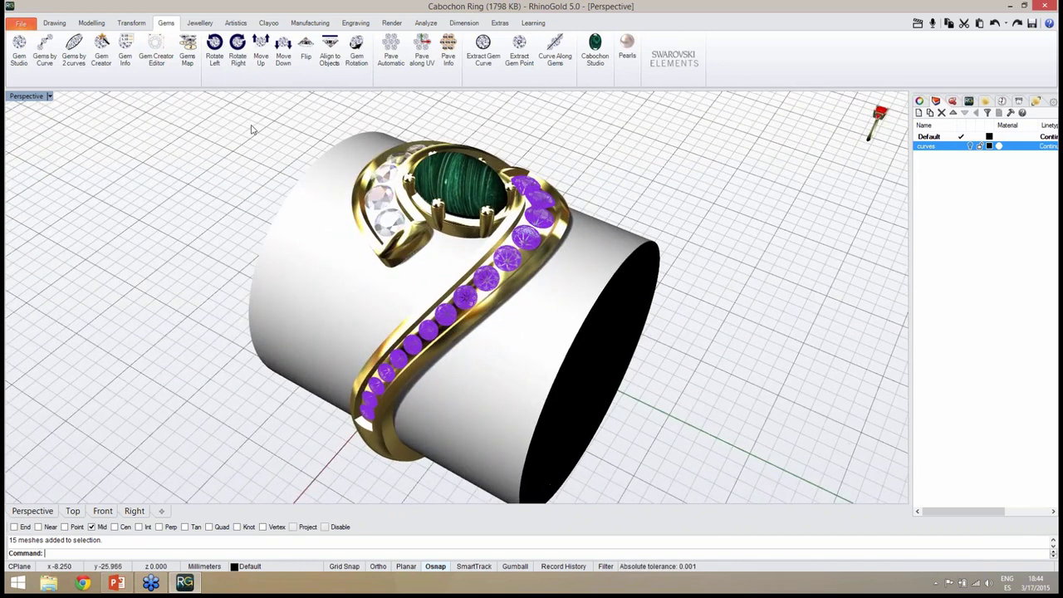
pyautogui.click(200, 23)
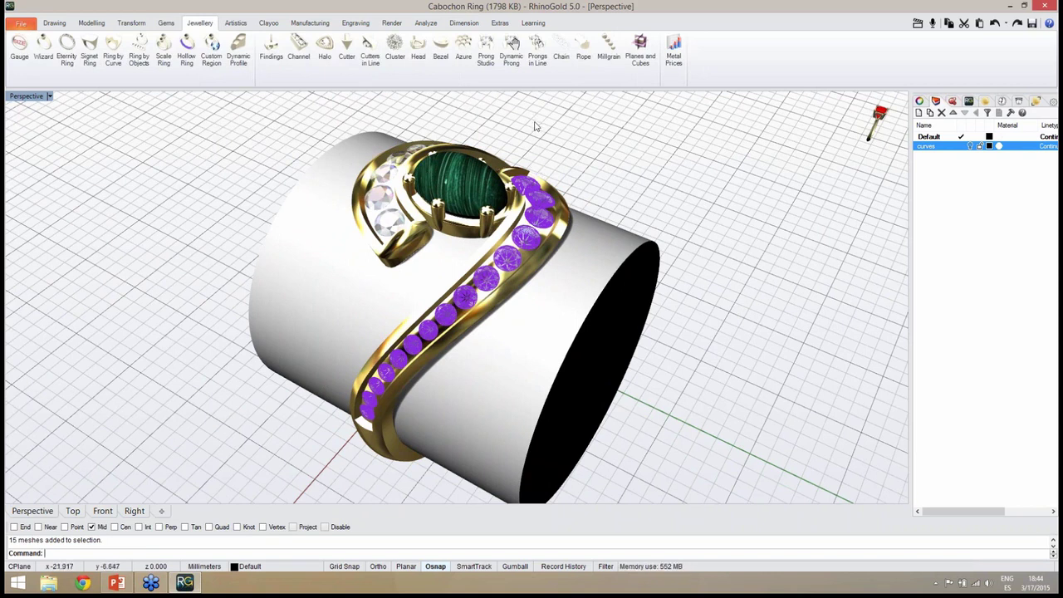
pyautogui.click(537, 57)
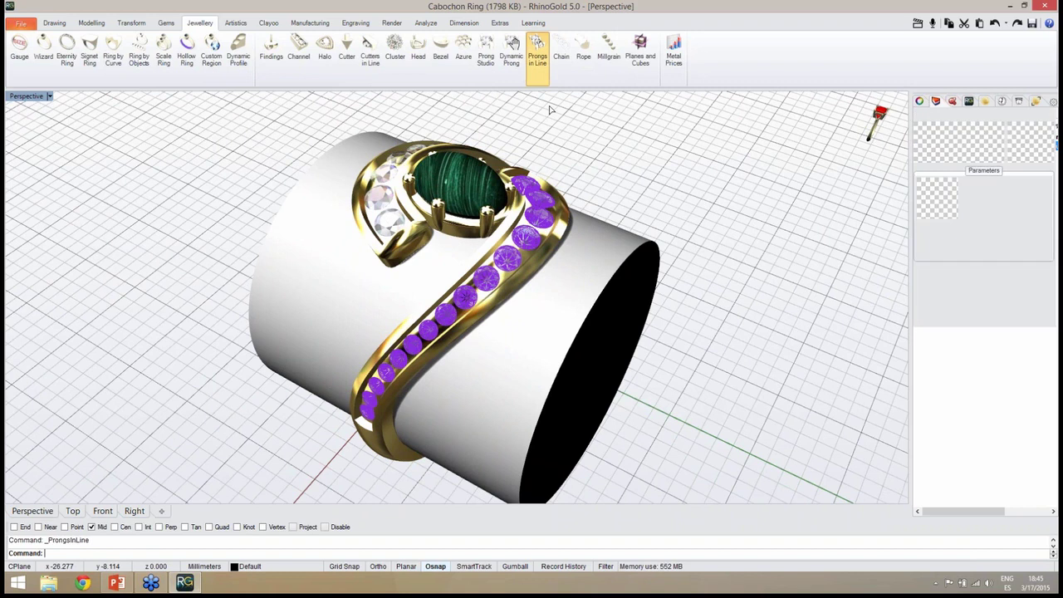
# Step: Set the prong diameter to 0.60 and the cap height to 0.15 for the prongs along the row
pyautogui.moveTo(764, 248); pyautogui.dragTo(771, 230, button='right')
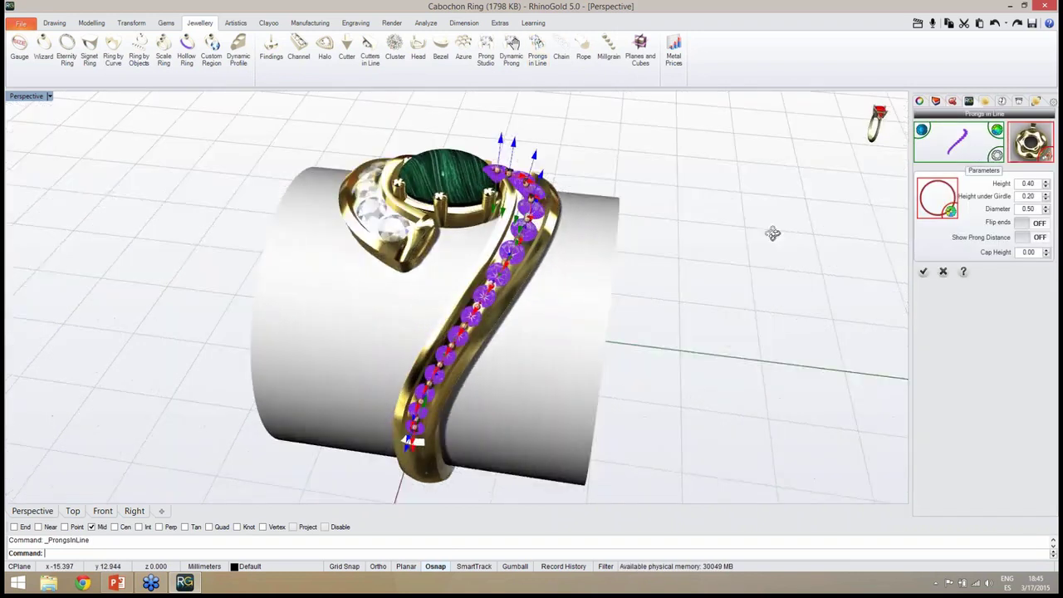
pyautogui.scroll(5, 516, 301)
pyautogui.moveTo(516, 301); pyautogui.dragTo(767, 296, button='right')
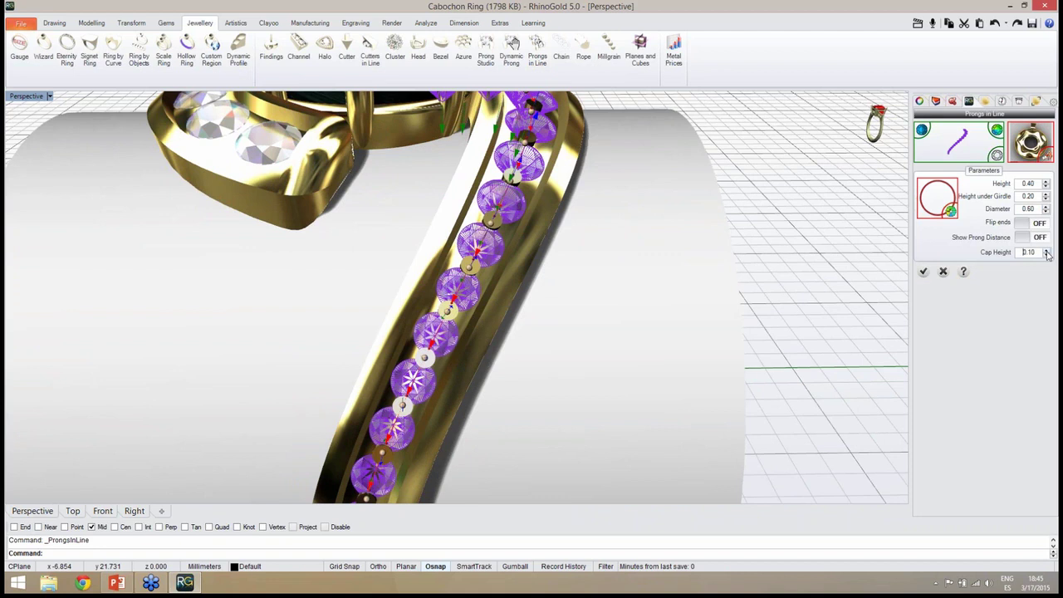
pyautogui.moveTo(640, 297); pyautogui.dragTo(664, 272, button='right')
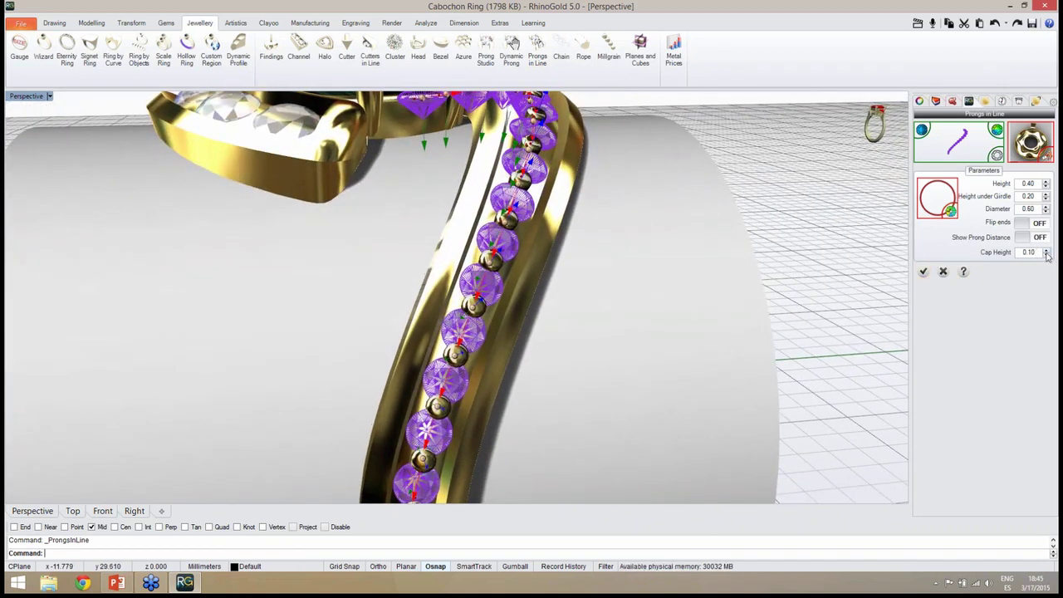
pyautogui.moveTo(676, 318); pyautogui.dragTo(554, 267, button='right')
pyautogui.scroll(10, 484, 338)
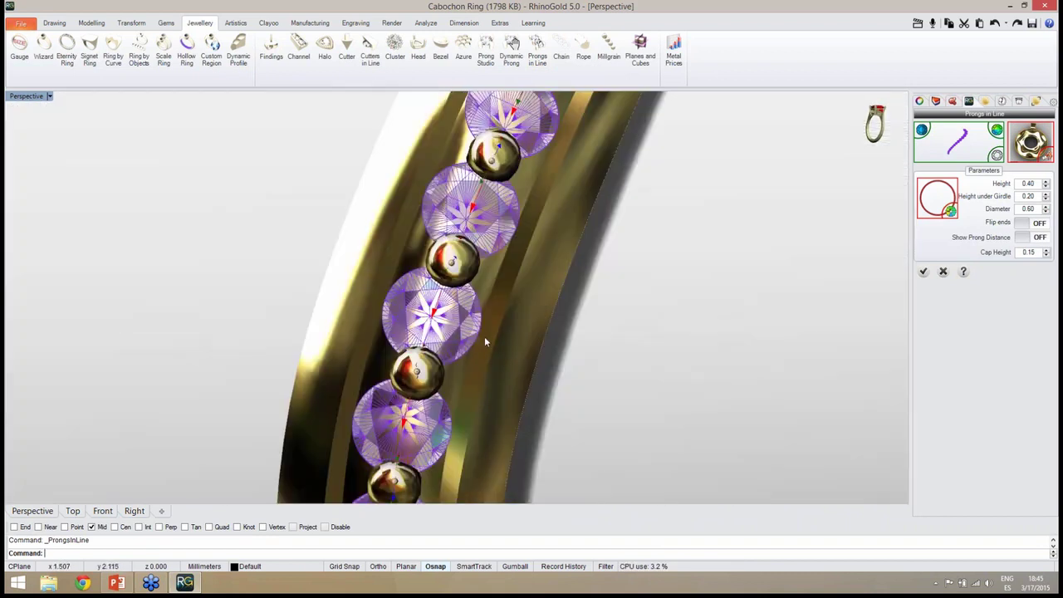
# Step: Split the single prongs between the small diamonds into side-by-side pairs and place the last pair beyond the end diamond
pyautogui.moveTo(484, 331); pyautogui.dragTo(475, 329, button='right')
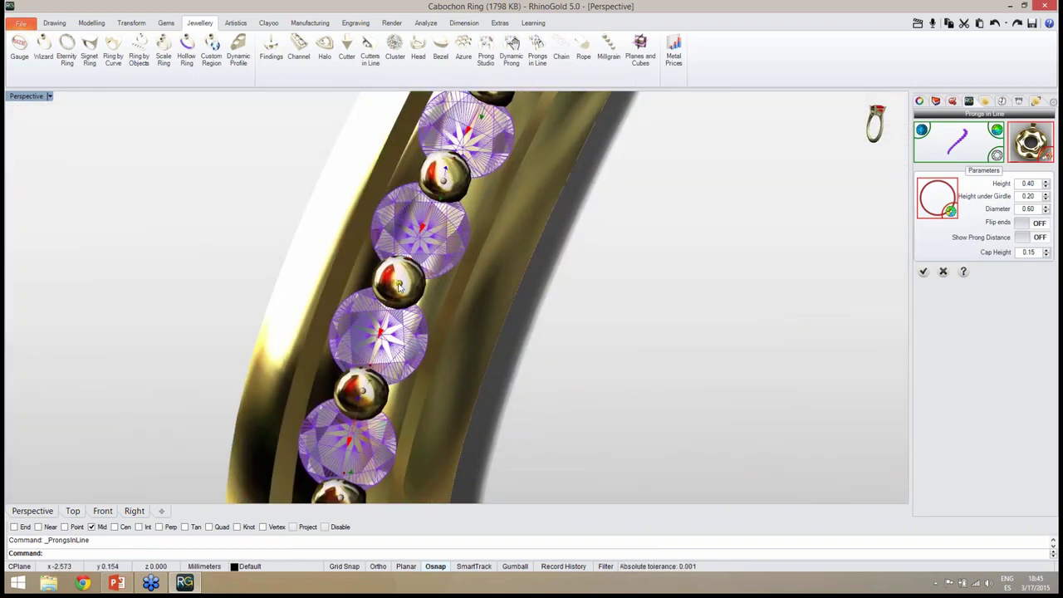
pyautogui.moveTo(396, 284); pyautogui.dragTo(426, 297)
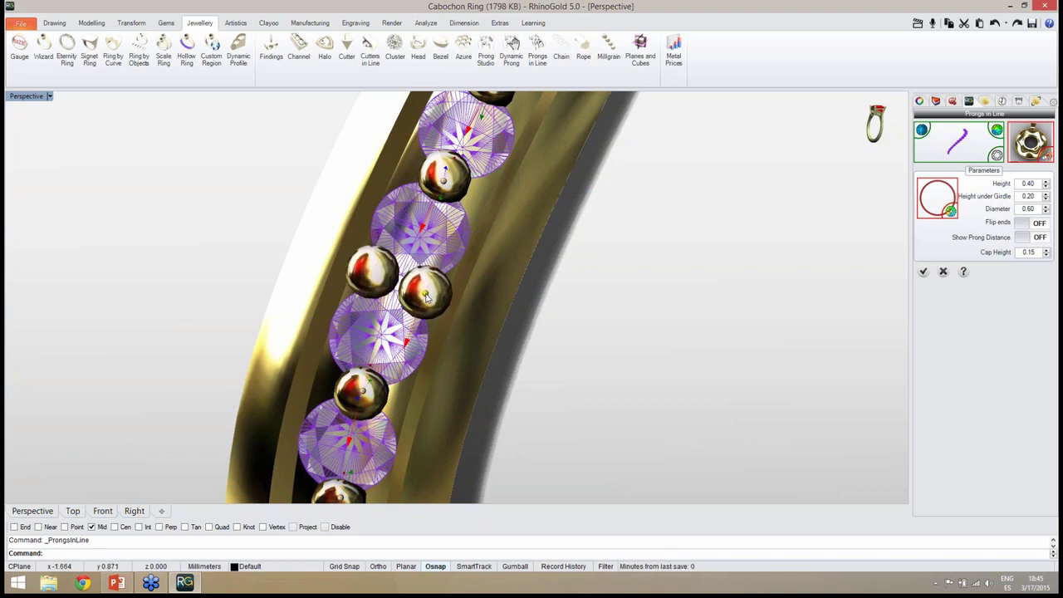
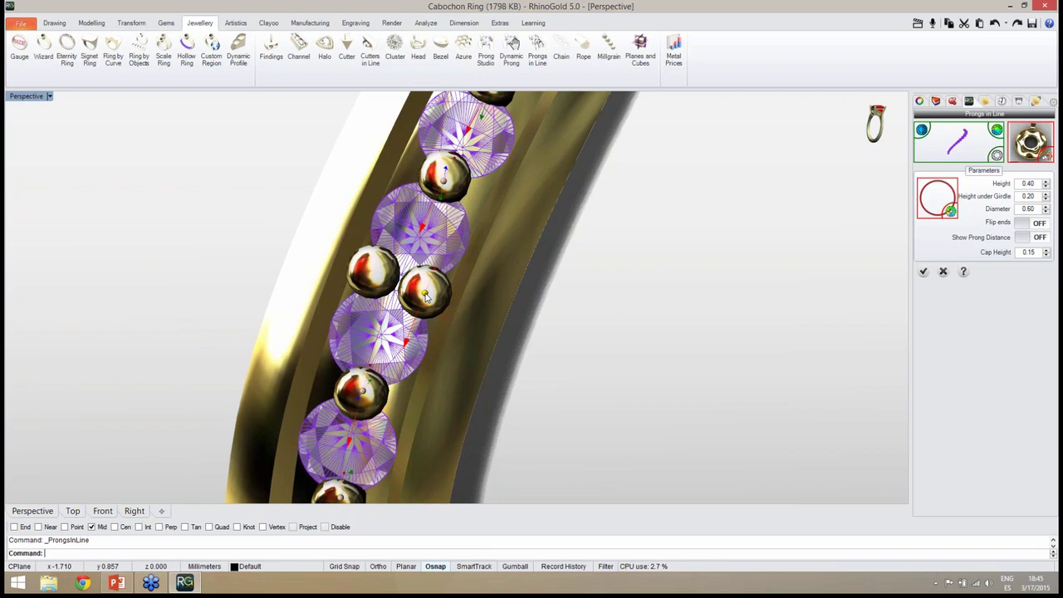
pyautogui.moveTo(432, 300); pyautogui.dragTo(446, 282, button='right')
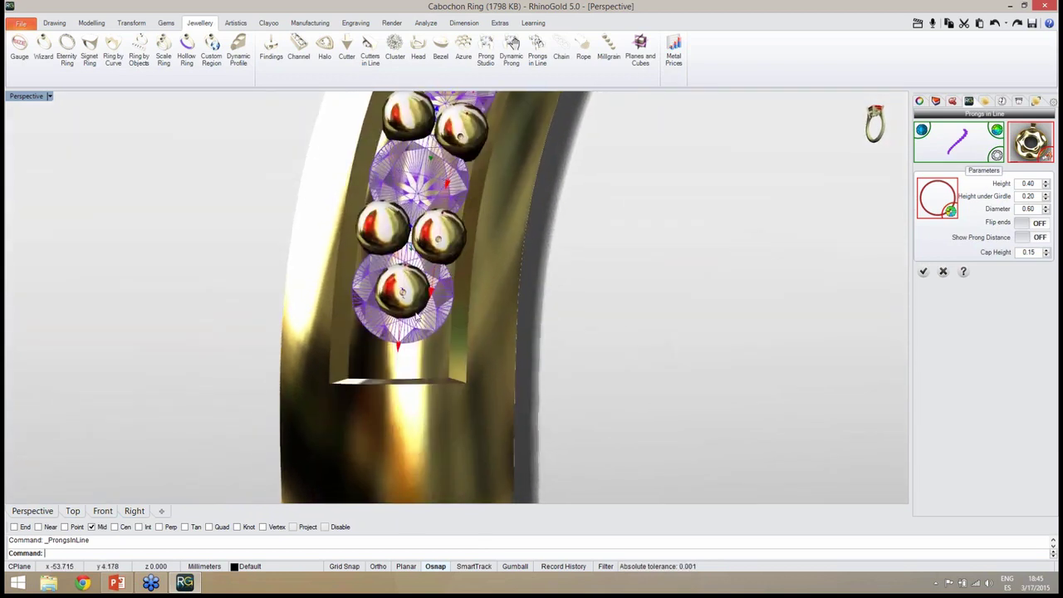
pyautogui.moveTo(404, 296); pyautogui.dragTo(427, 357)
# Step: Spread the prong pairs further apart between the medium diamonds of the row, widening them as the stones get larger
pyautogui.scroll(-6, 426, 355)
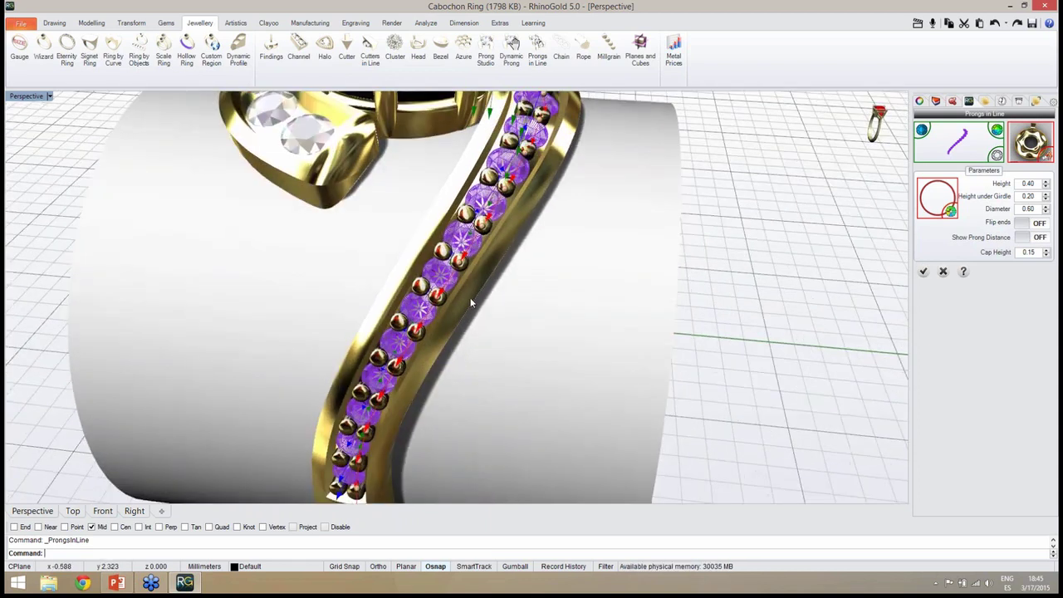
pyautogui.scroll(5, 470, 297)
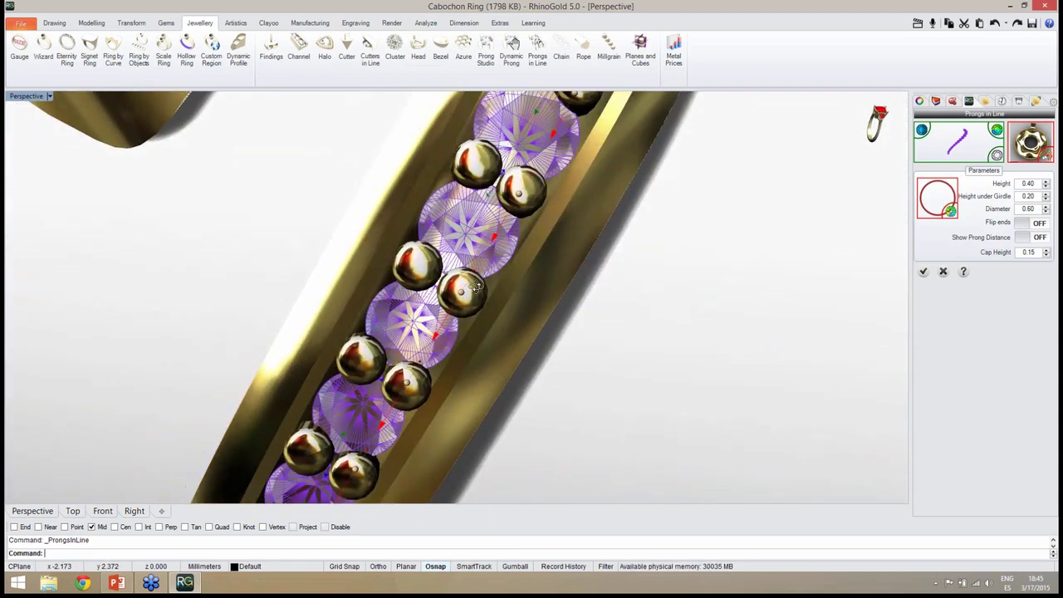
pyautogui.moveTo(476, 288); pyautogui.dragTo(484, 288, button='right')
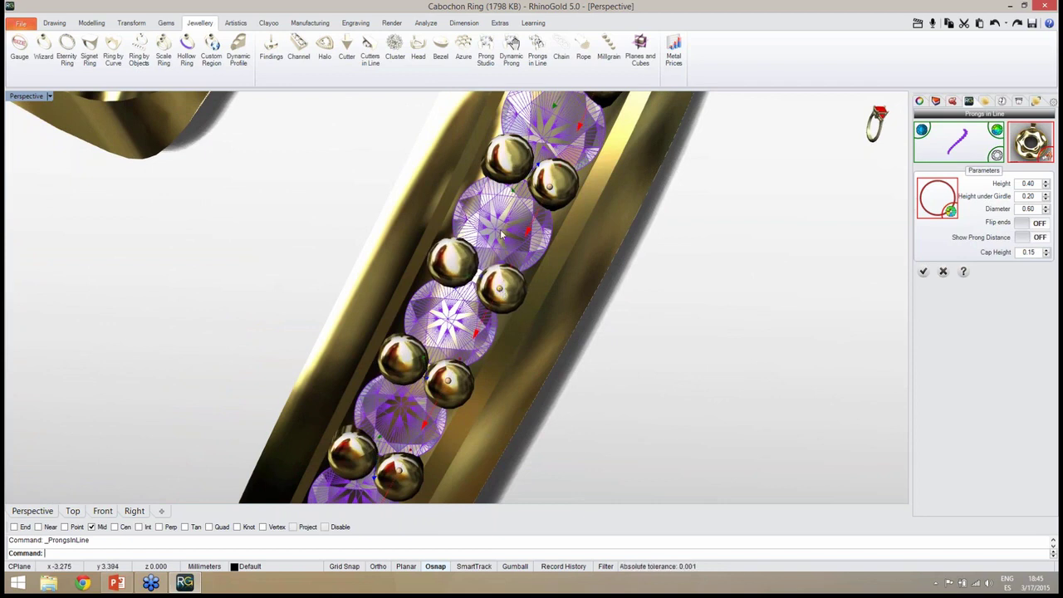
pyautogui.moveTo(500, 278); pyautogui.dragTo(515, 261, button='right')
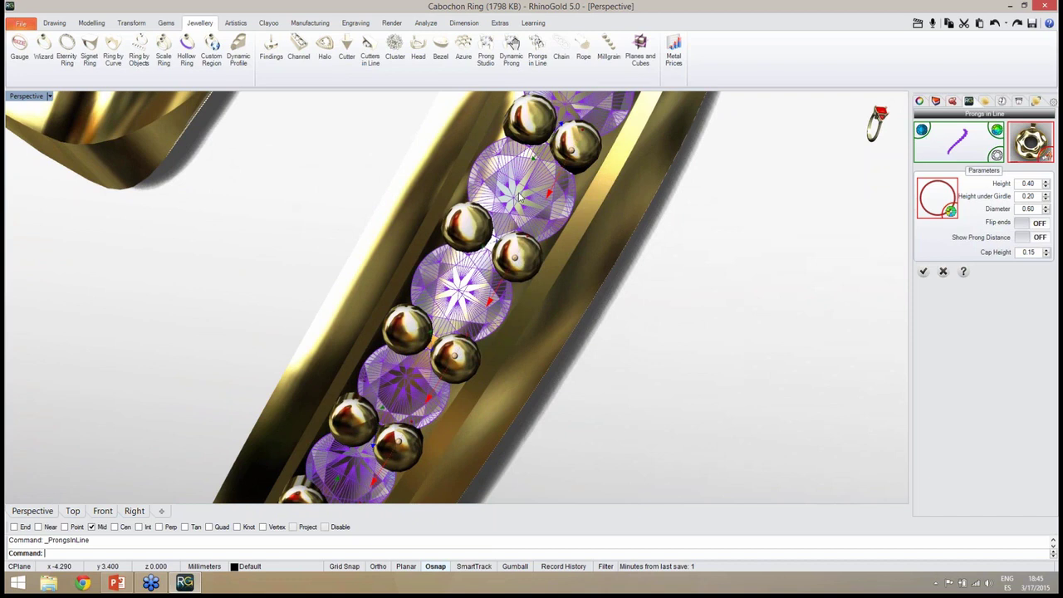
pyautogui.moveTo(520, 195); pyautogui.dragTo(501, 205, button='right')
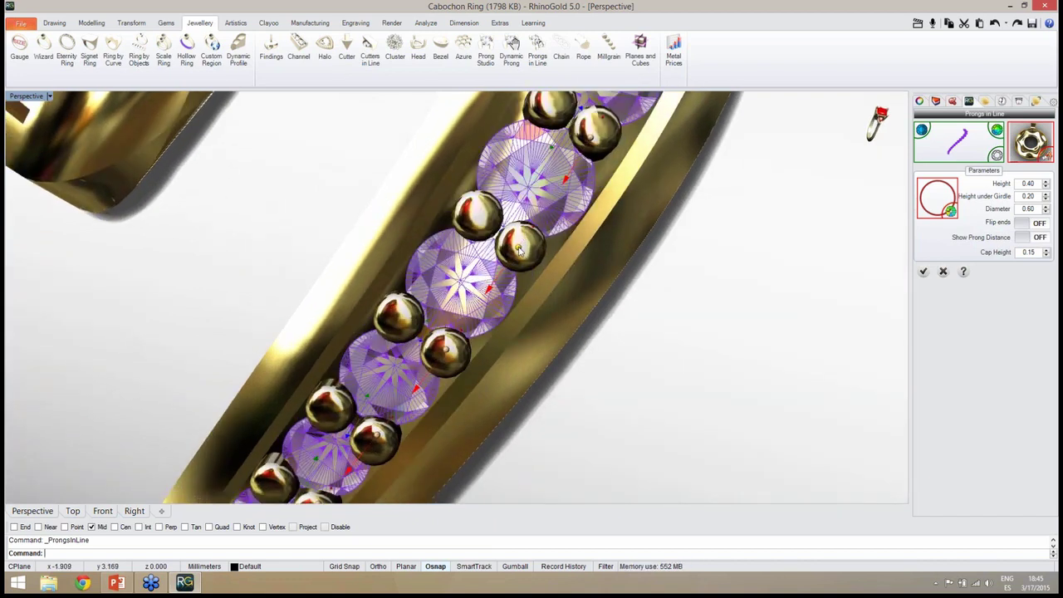
pyautogui.moveTo(519, 251); pyautogui.dragTo(524, 254)
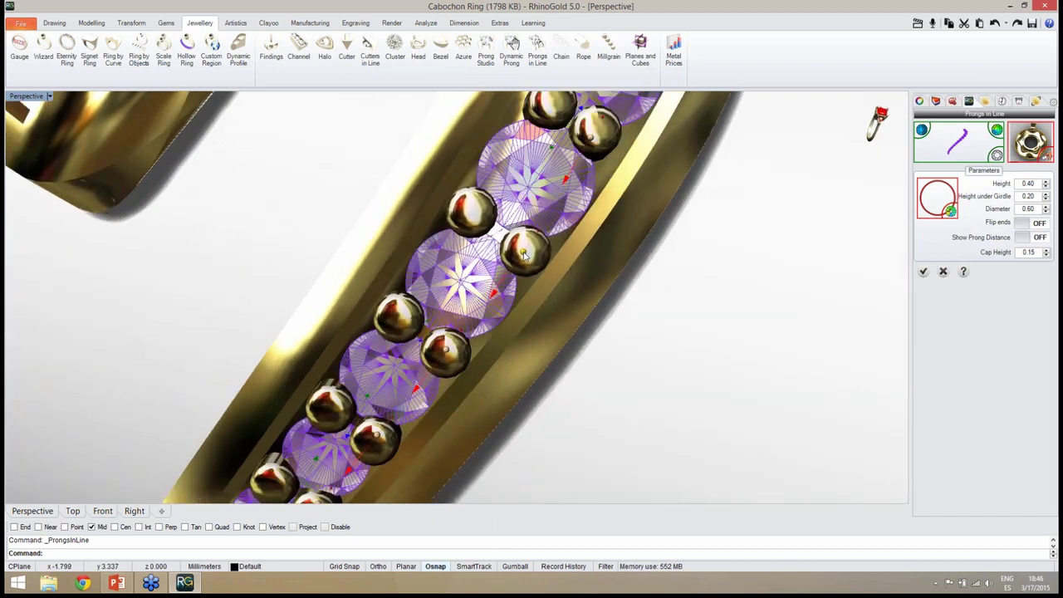
pyautogui.moveTo(514, 186); pyautogui.dragTo(533, 199, button='right')
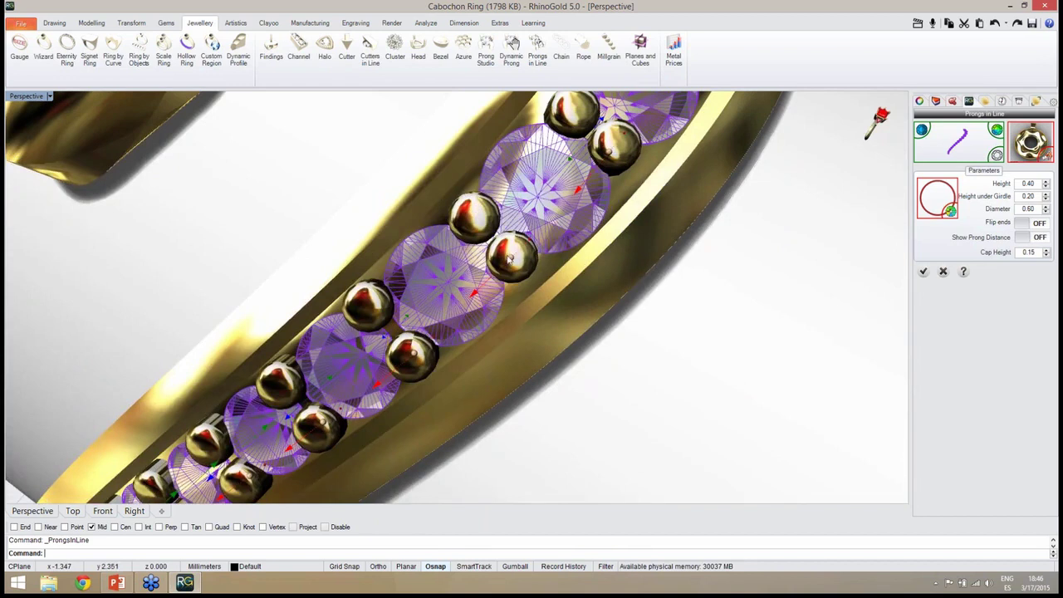
pyautogui.moveTo(510, 258); pyautogui.dragTo(522, 270)
pyautogui.moveTo(529, 207); pyautogui.dragTo(544, 285, button='right')
pyautogui.moveTo(544, 285); pyautogui.dragTo(549, 290)
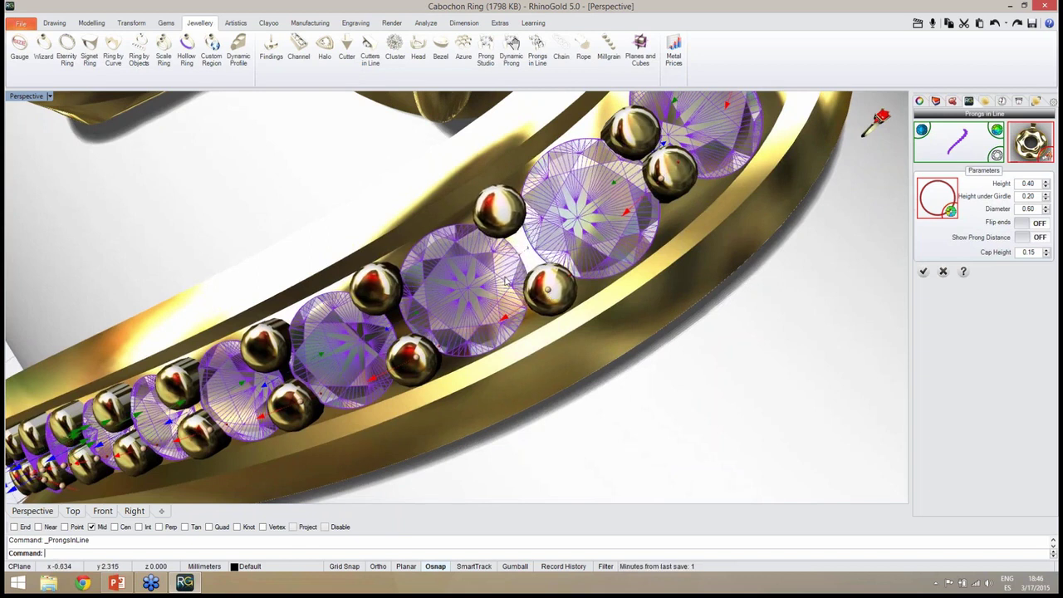
# Step: Widen the prong pairs between the largest diamonds and split the single end prong into a pair at the last stone's outer edge
pyautogui.moveTo(548, 291); pyautogui.dragTo(532, 300, button='right')
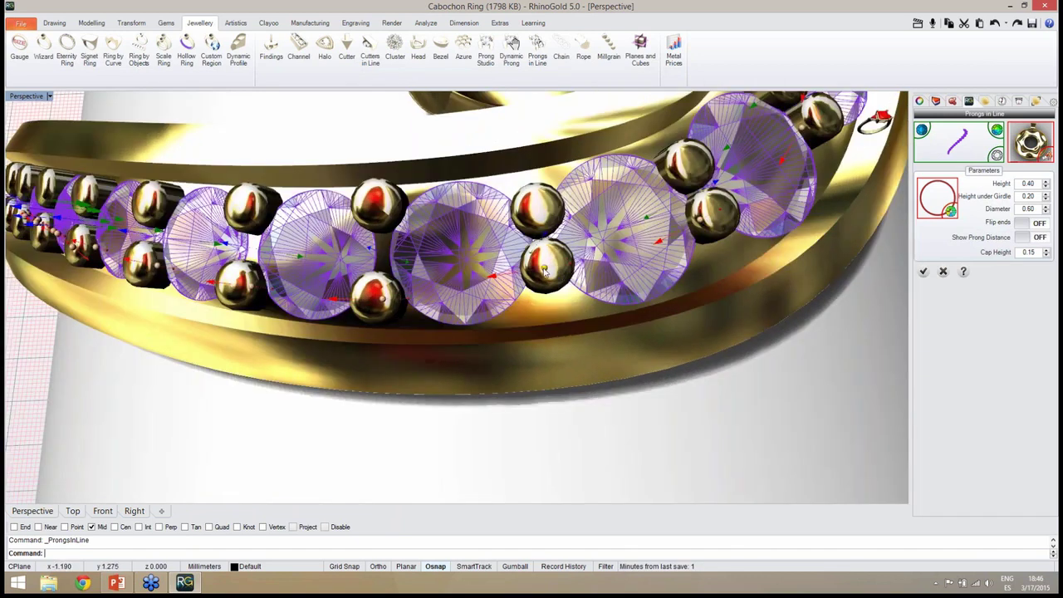
pyautogui.moveTo(545, 271); pyautogui.dragTo(550, 286)
pyautogui.moveTo(573, 239); pyautogui.dragTo(541, 285, button='right')
pyautogui.moveTo(531, 272); pyautogui.dragTo(530, 294)
pyautogui.moveTo(528, 274); pyautogui.dragTo(513, 292, button='right')
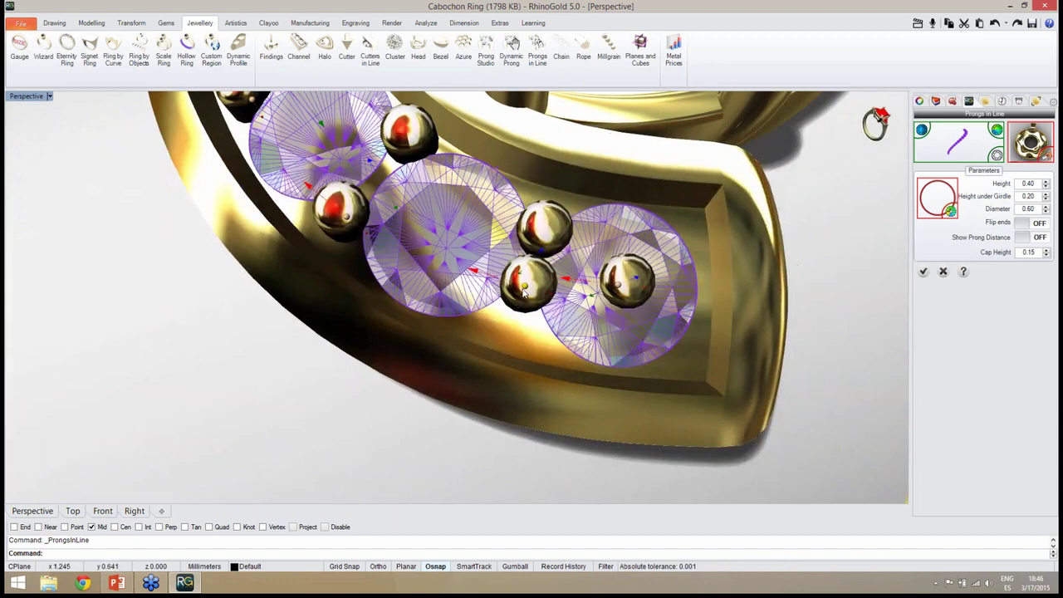
pyautogui.moveTo(524, 289); pyautogui.dragTo(519, 311)
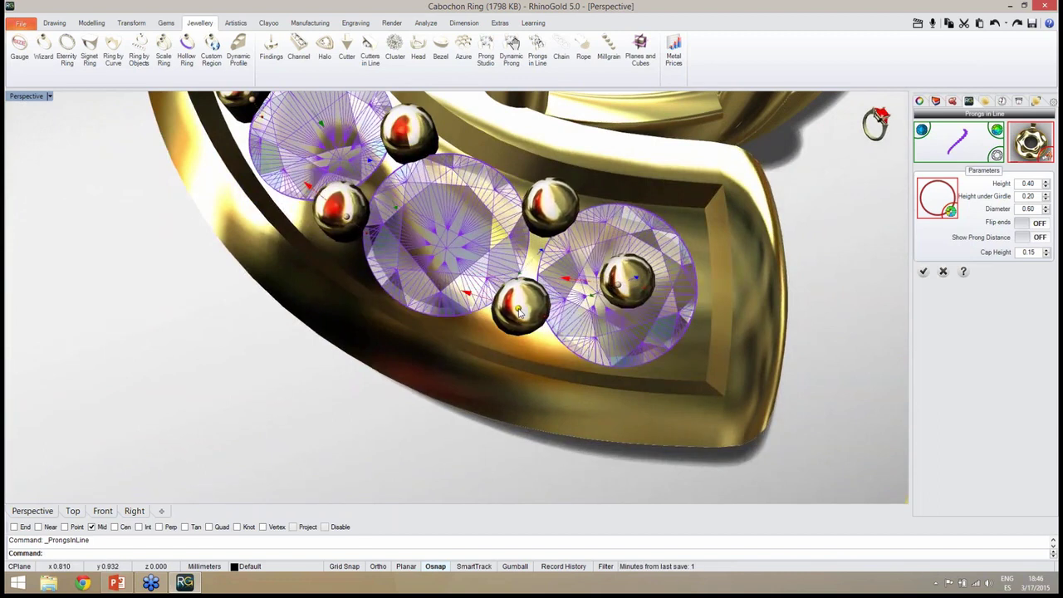
pyautogui.moveTo(507, 264); pyautogui.dragTo(491, 256, button='right')
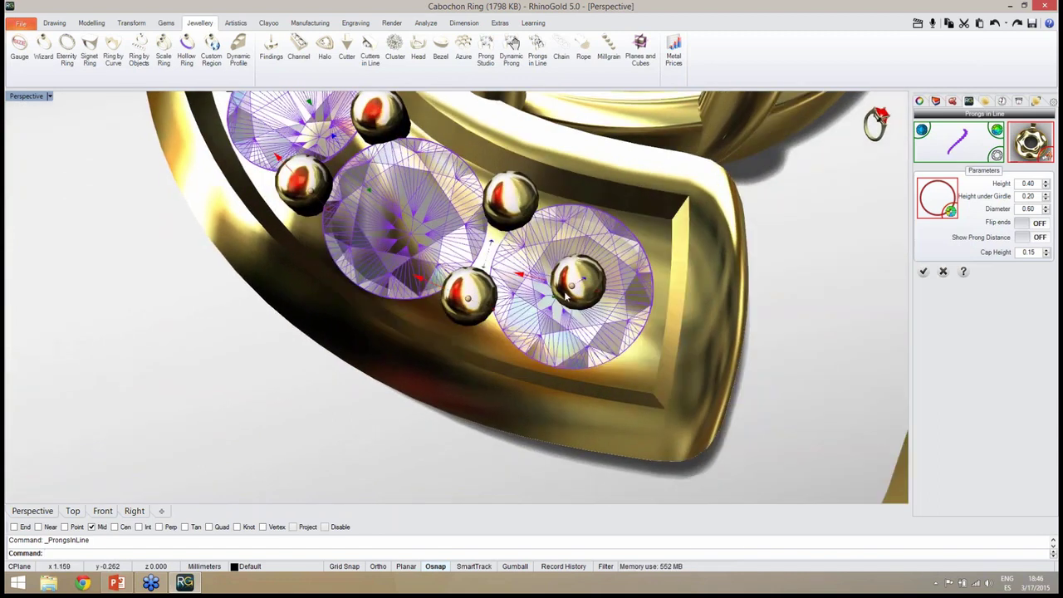
pyautogui.moveTo(572, 290); pyautogui.dragTo(625, 363)
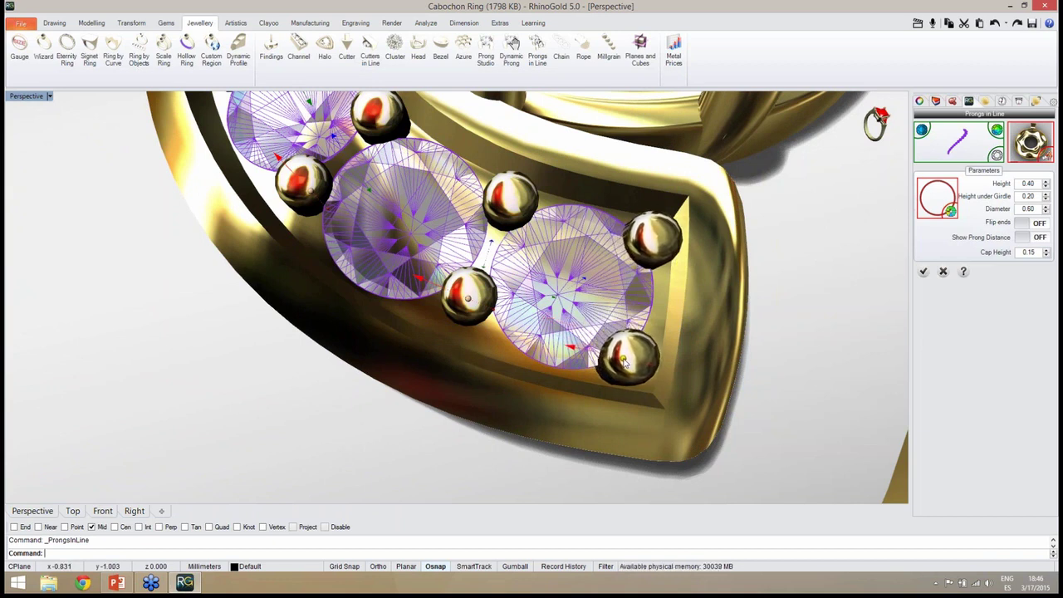
# Step: Accept the paired prongs for this channel's diamond row and save the file
pyautogui.scroll(-10, 547, 312)
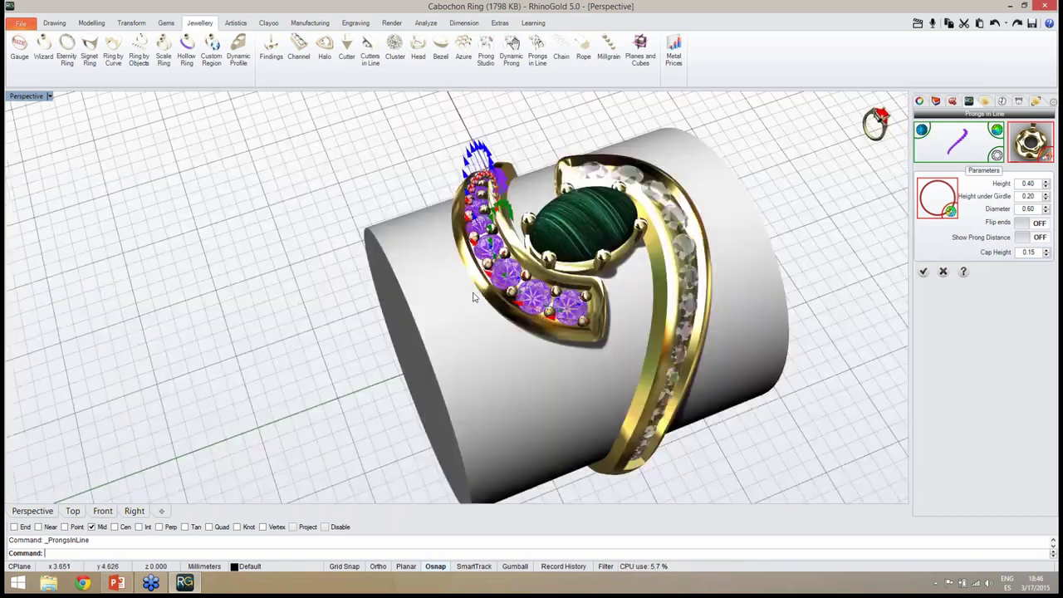
pyautogui.moveTo(476, 298); pyautogui.dragTo(848, 303, button='right')
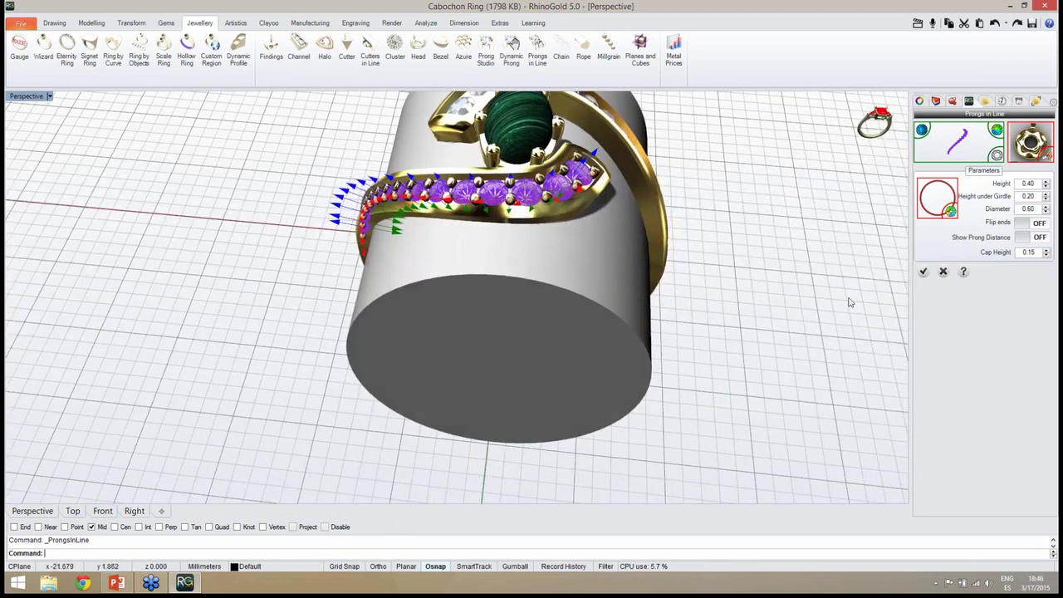
pyautogui.click(923, 272)
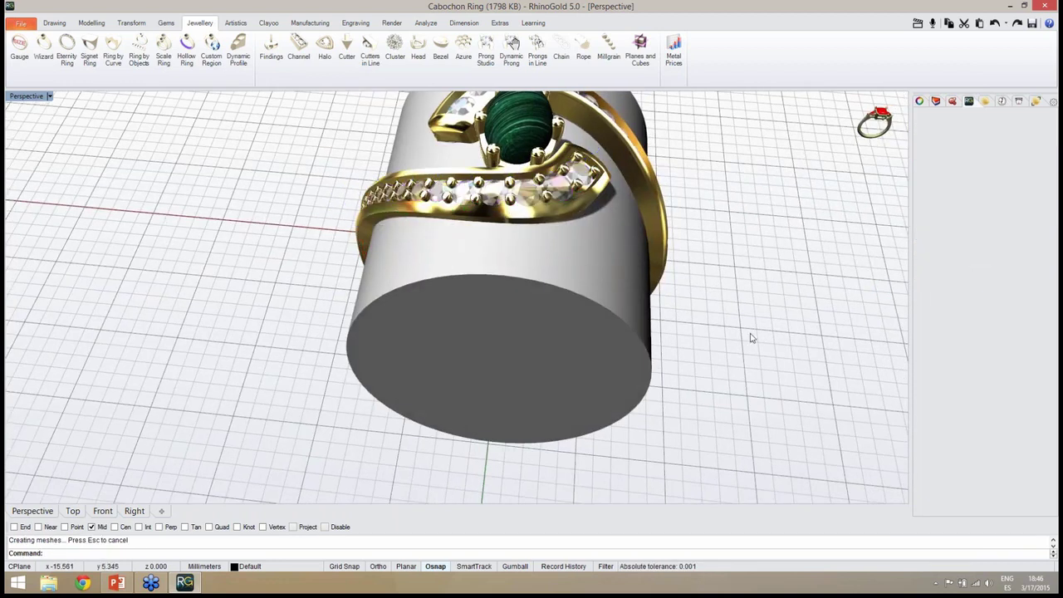
pyautogui.hotkey('ctrl', 's')
# Step: Select the Gems by Curve group in the other channel and start Prongs in Line on it with a 0.15 cap height
pyautogui.moveTo(781, 358); pyautogui.dragTo(686, 286, button='right')
pyautogui.scroll(-5, 666, 328)
pyautogui.moveTo(667, 329); pyautogui.dragTo(452, 282, button='right')
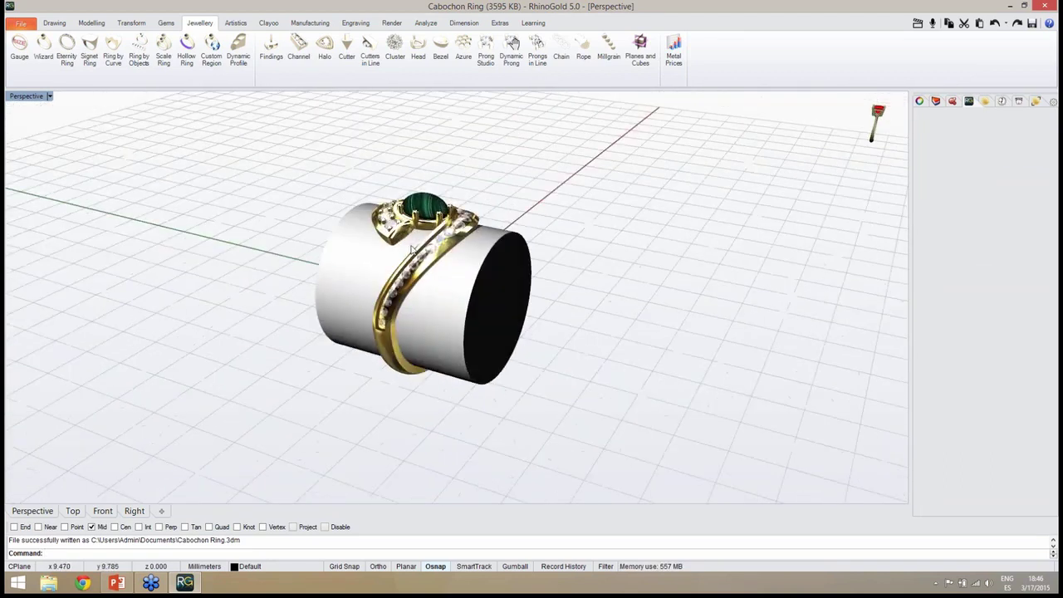
pyautogui.scroll(5, 465, 282)
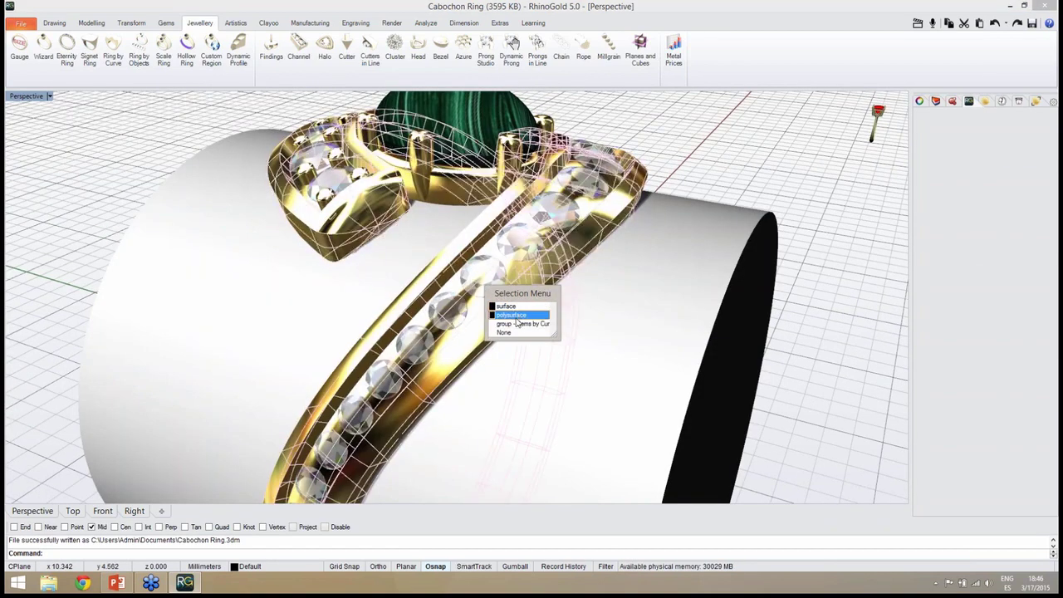
pyautogui.click(523, 323)
pyautogui.scroll(-5, 522, 323)
pyautogui.moveTo(522, 323); pyautogui.dragTo(495, 262, button='right')
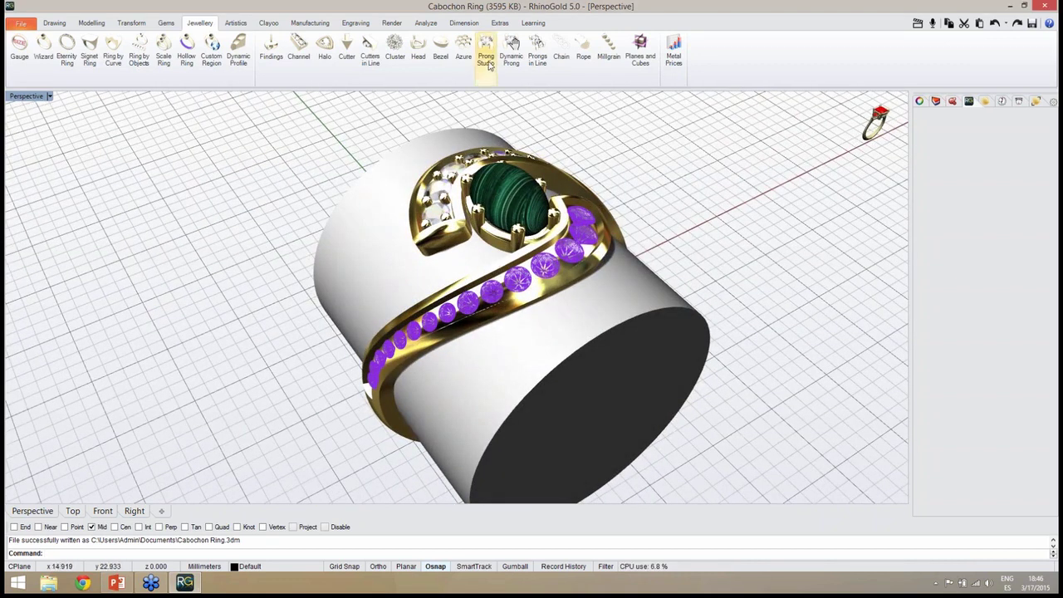
pyautogui.click(537, 80)
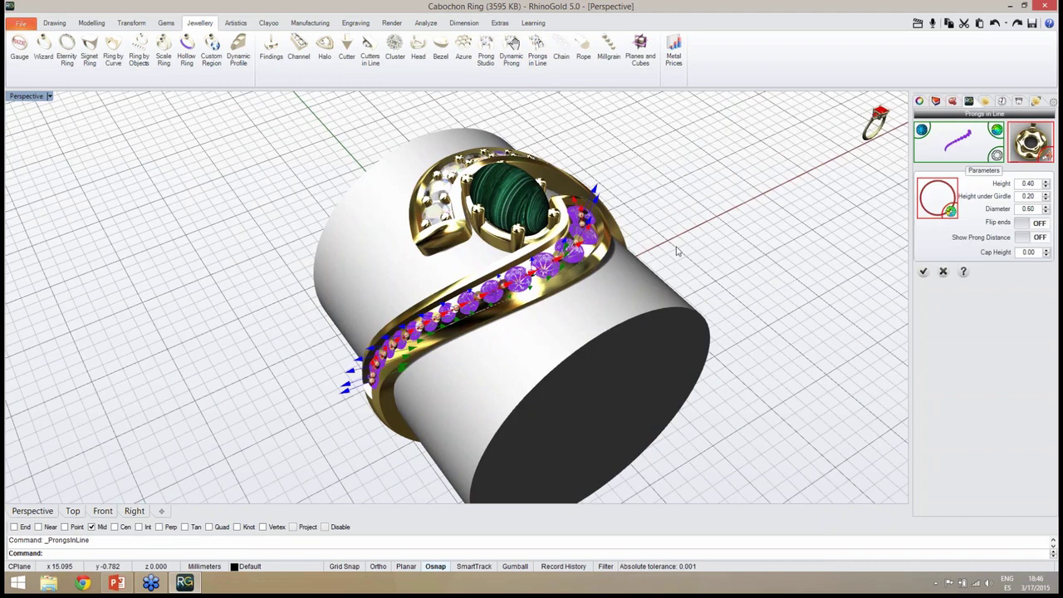
pyautogui.moveTo(679, 252); pyautogui.dragTo(669, 328, button='right')
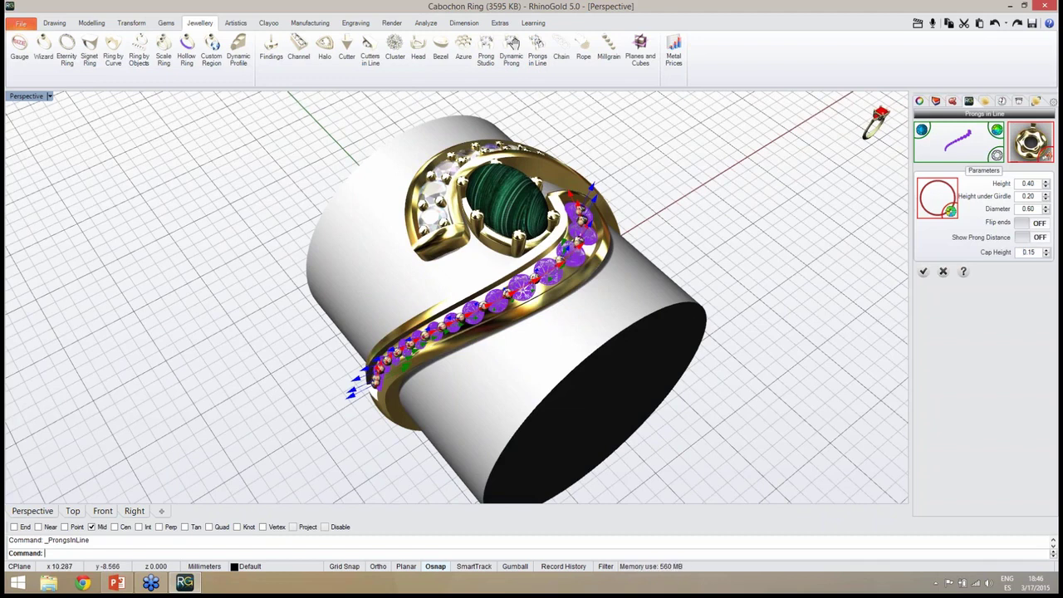
# Step: Split the single prongs between the second row's small diamonds into side-by-side pairs, placing the last pair beyond the smallest end diamond
pyautogui.scroll(10, 518, 322)
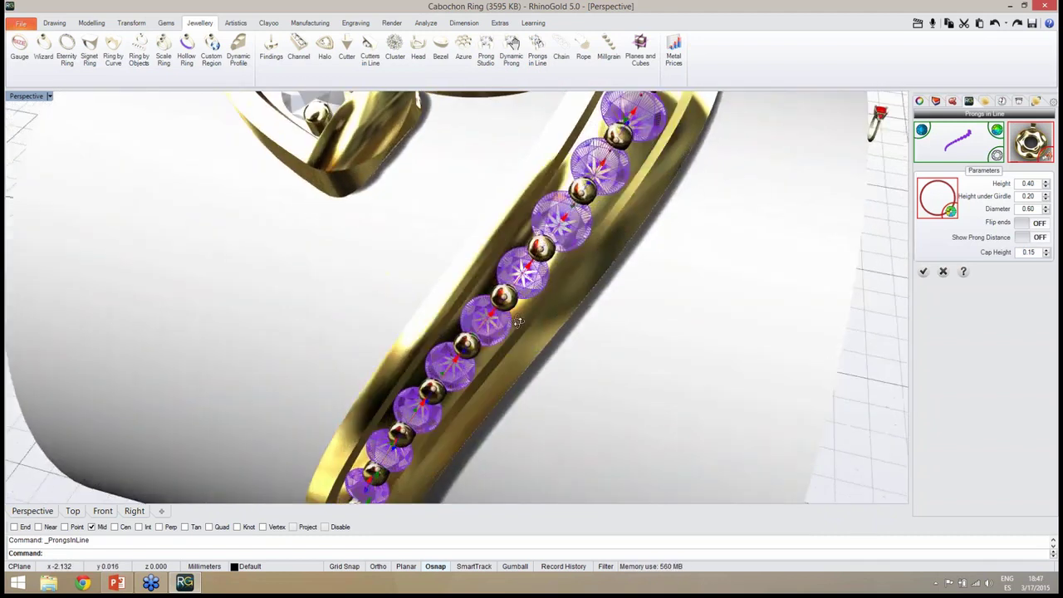
pyautogui.moveTo(518, 322); pyautogui.dragTo(451, 353, button='right')
pyautogui.scroll(2, 461, 404)
pyautogui.scroll(2, 461, 403)
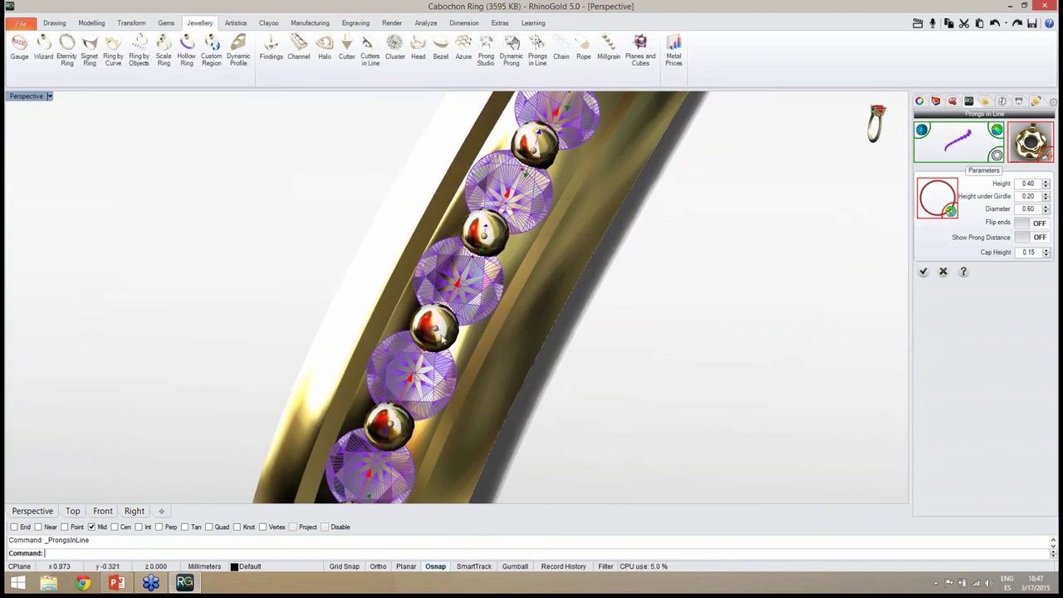
pyautogui.moveTo(439, 333); pyautogui.dragTo(461, 342)
pyautogui.scroll(-10, 484, 356)
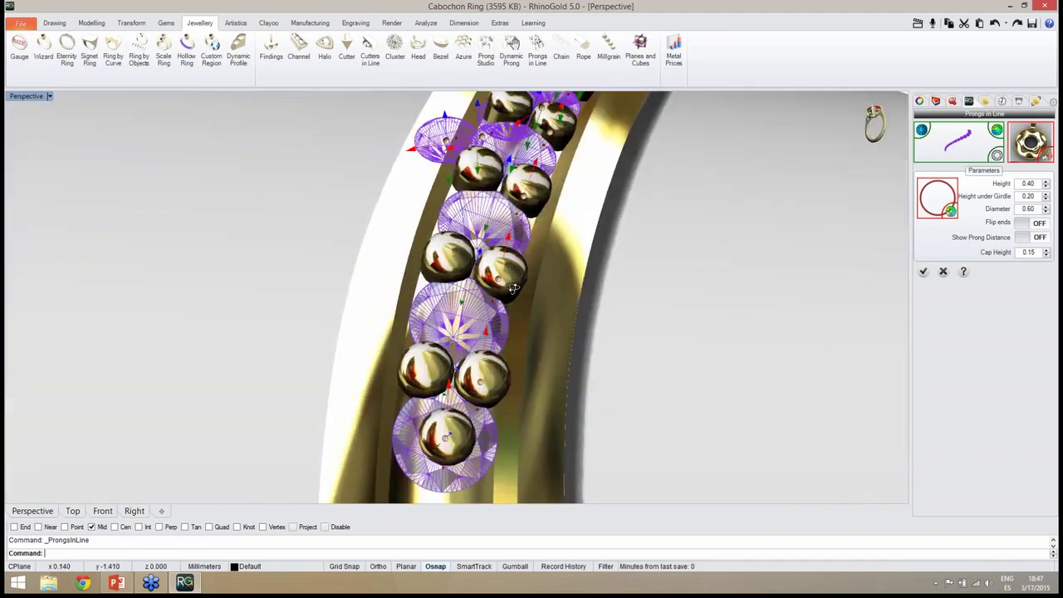
pyautogui.scroll(10, 462, 409)
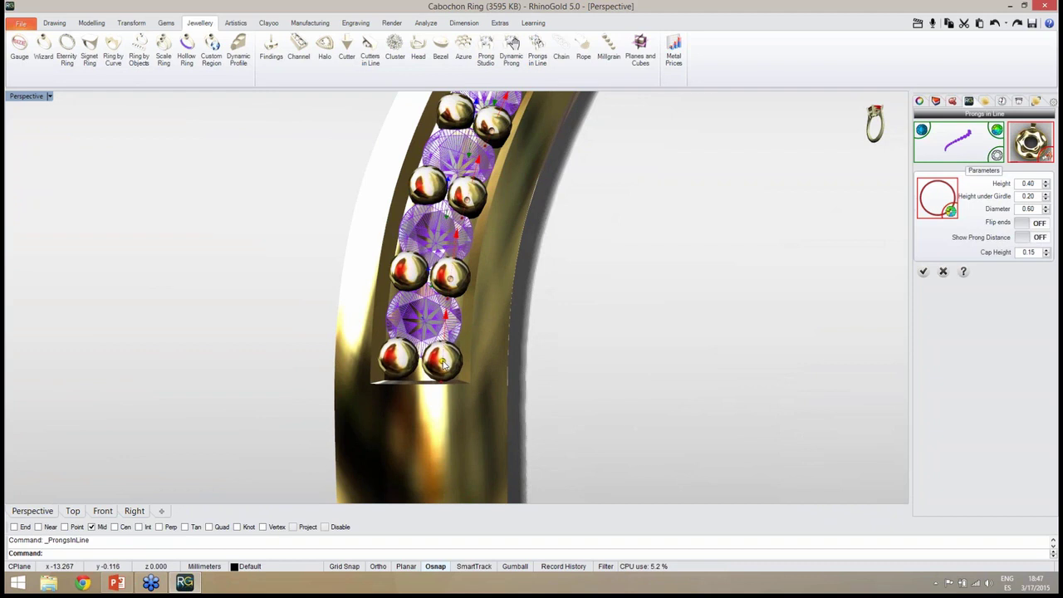
# Step: Spread the second row's prong pairs progressively wider between the medium diamonds to match the growing stone sizes
pyautogui.scroll(-1, 440, 359)
pyautogui.scroll(-8, 440, 359)
pyautogui.moveTo(497, 317); pyautogui.dragTo(469, 380, button='right')
pyautogui.scroll(8, 508, 243)
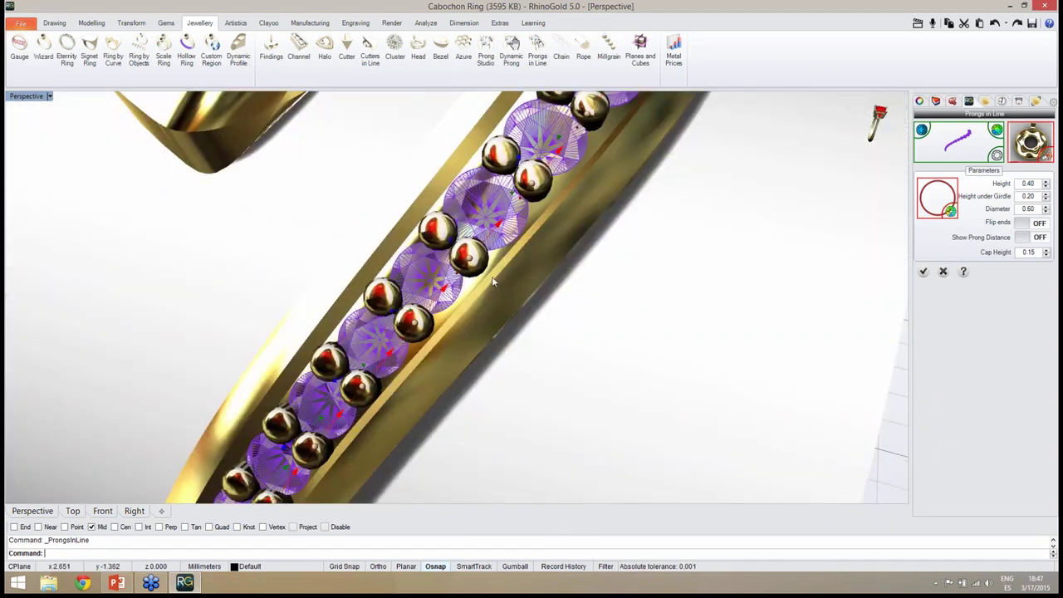
pyautogui.moveTo(493, 281); pyautogui.dragTo(496, 291, button='right')
pyautogui.moveTo(479, 286); pyautogui.dragTo(485, 289)
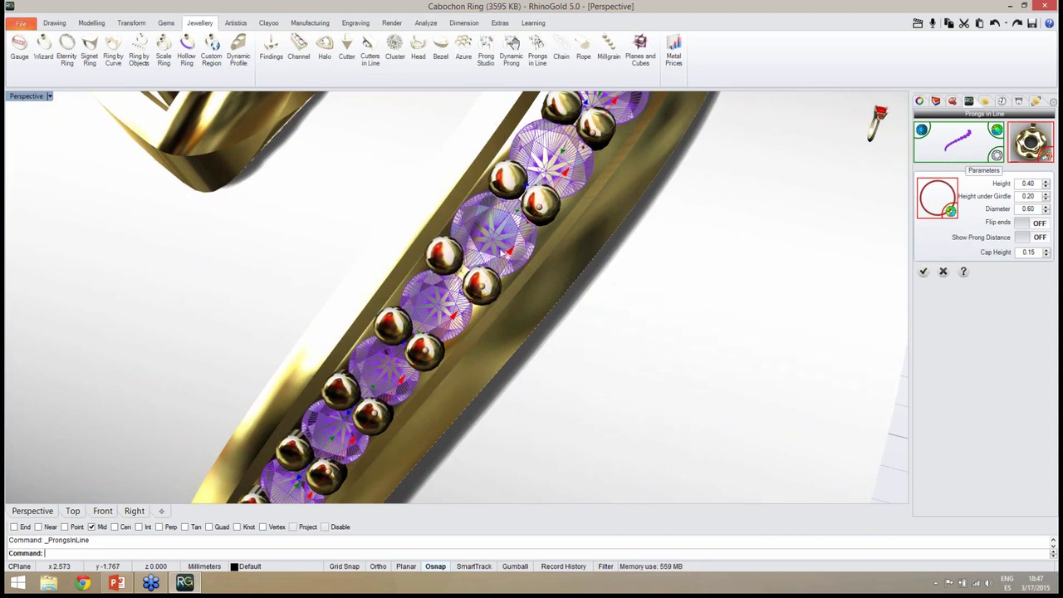
pyautogui.moveTo(503, 254); pyautogui.dragTo(546, 251, button='right')
pyautogui.moveTo(546, 245); pyautogui.dragTo(548, 254)
pyautogui.moveTo(571, 206); pyautogui.dragTo(556, 304, button='right')
pyautogui.moveTo(577, 283); pyautogui.dragTo(582, 295)
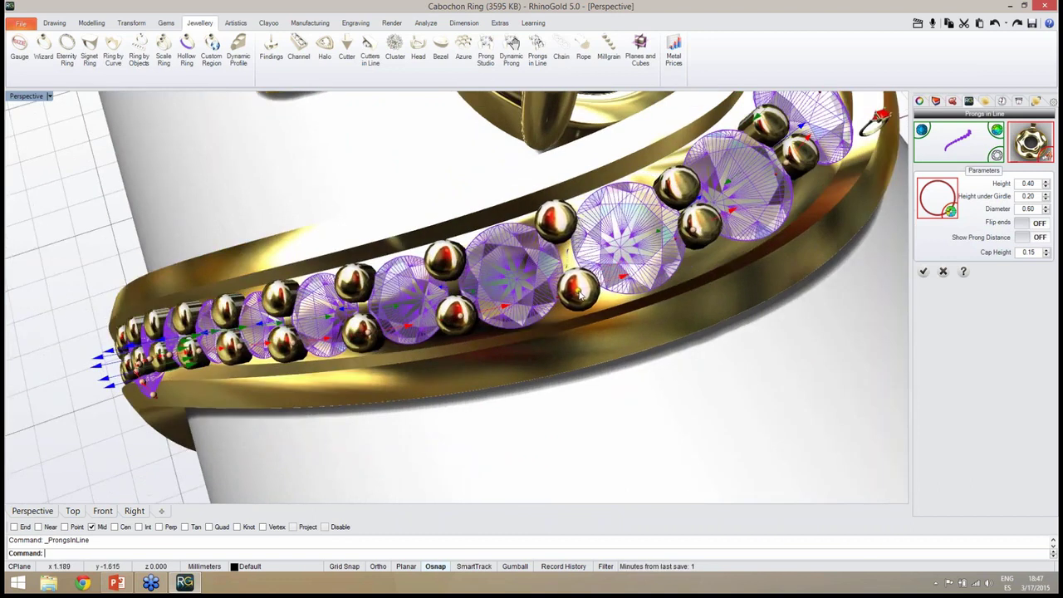
pyautogui.moveTo(581, 294); pyautogui.dragTo(588, 346, button='right')
pyautogui.moveTo(590, 346); pyautogui.dragTo(587, 359)
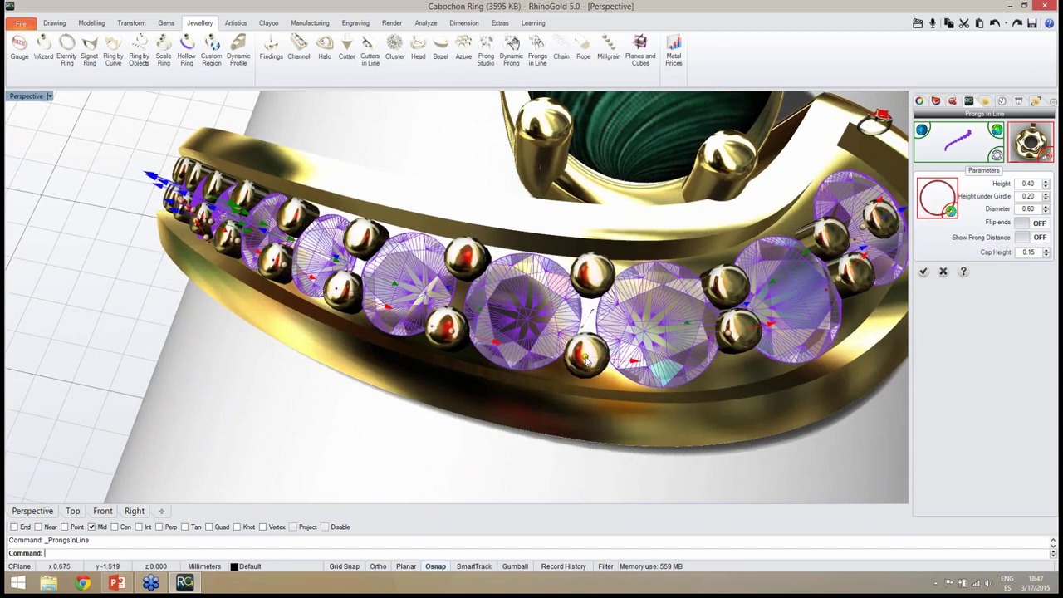
# Step: Widen the second row's prong pairs between the largest diamonds and split the end prong into a pair at the last stone's outer edge
pyautogui.moveTo(638, 320); pyautogui.dragTo(616, 387, button='right')
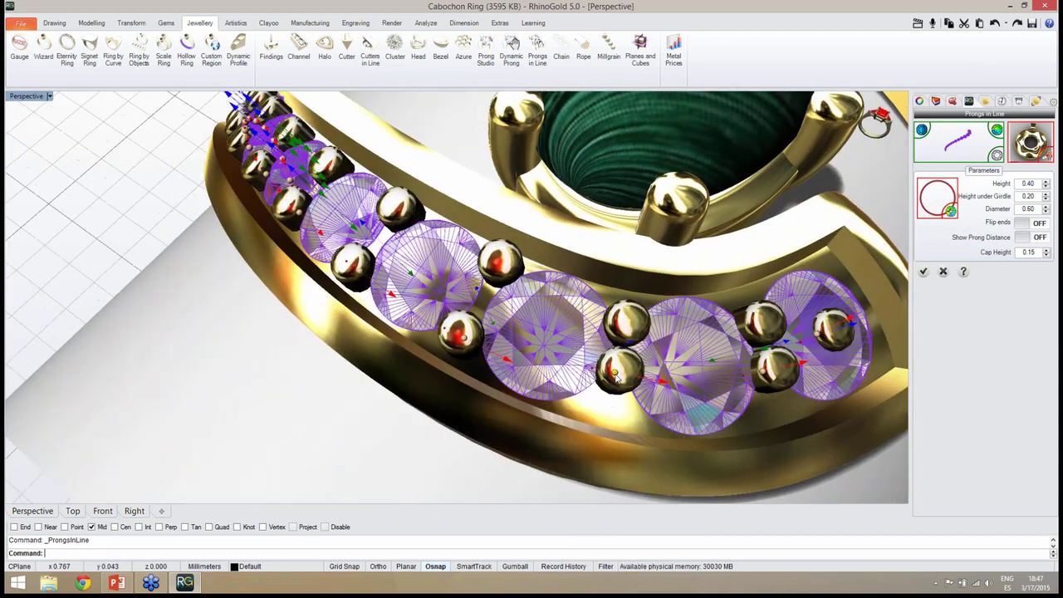
pyautogui.moveTo(614, 392); pyautogui.dragTo(611, 394)
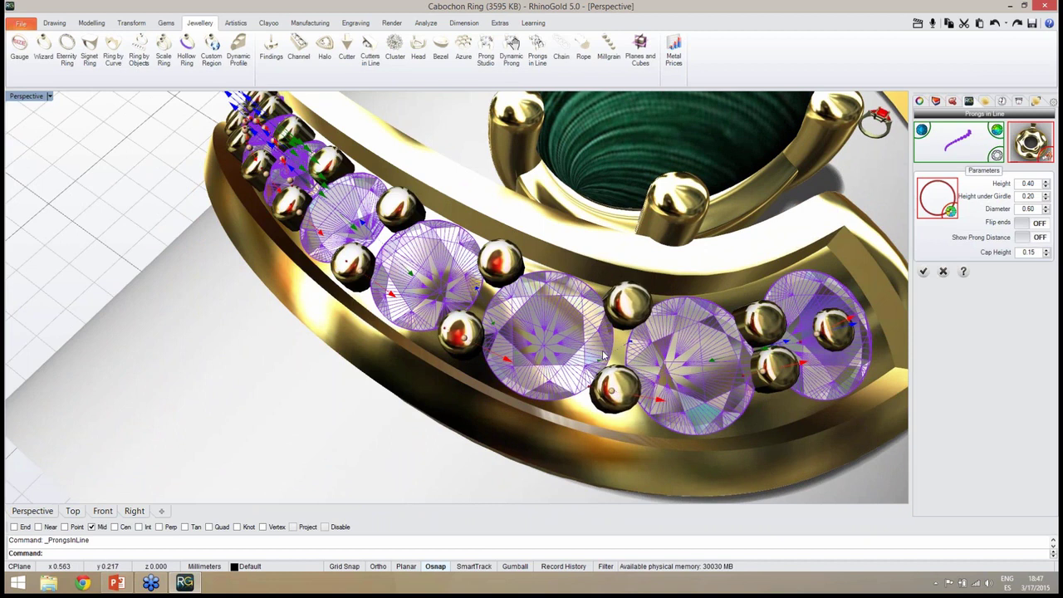
pyautogui.moveTo(584, 332); pyautogui.dragTo(542, 375, button='right')
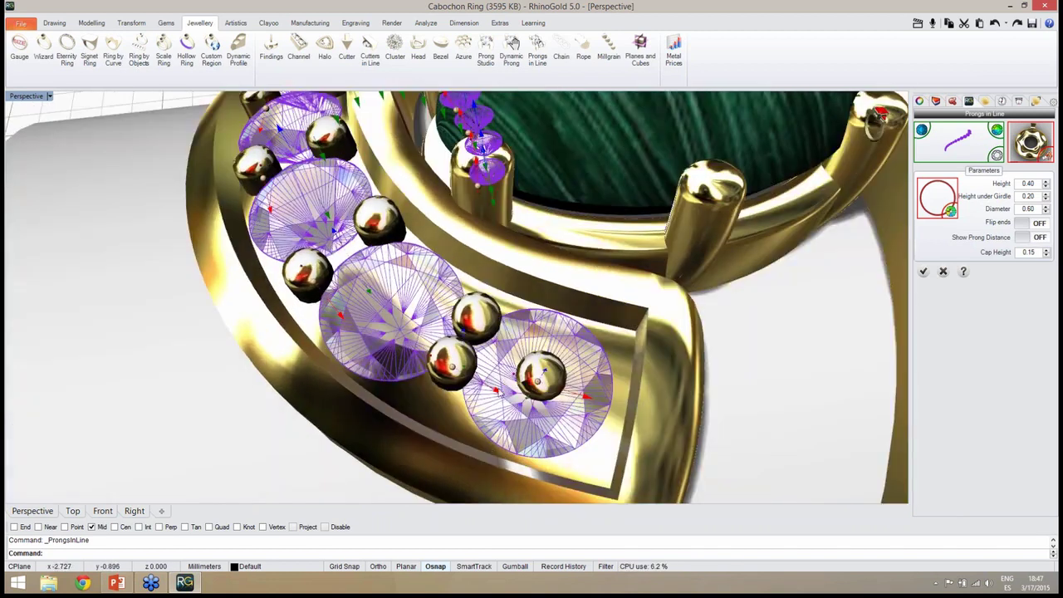
pyautogui.moveTo(452, 373); pyautogui.dragTo(452, 390)
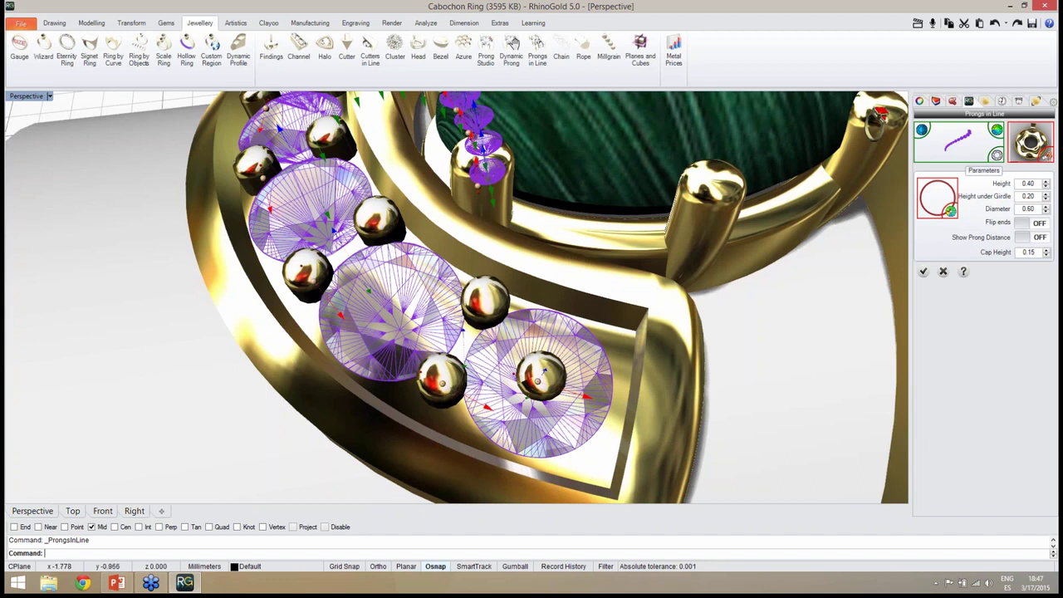
pyautogui.moveTo(452, 391); pyautogui.dragTo(467, 404, button='right')
pyautogui.moveTo(444, 374); pyautogui.dragTo(475, 456)
# Step: Accept the paired prongs for the second diamond row and save the file
pyautogui.moveTo(459, 386); pyautogui.dragTo(508, 397, button='right')
pyautogui.click(923, 273)
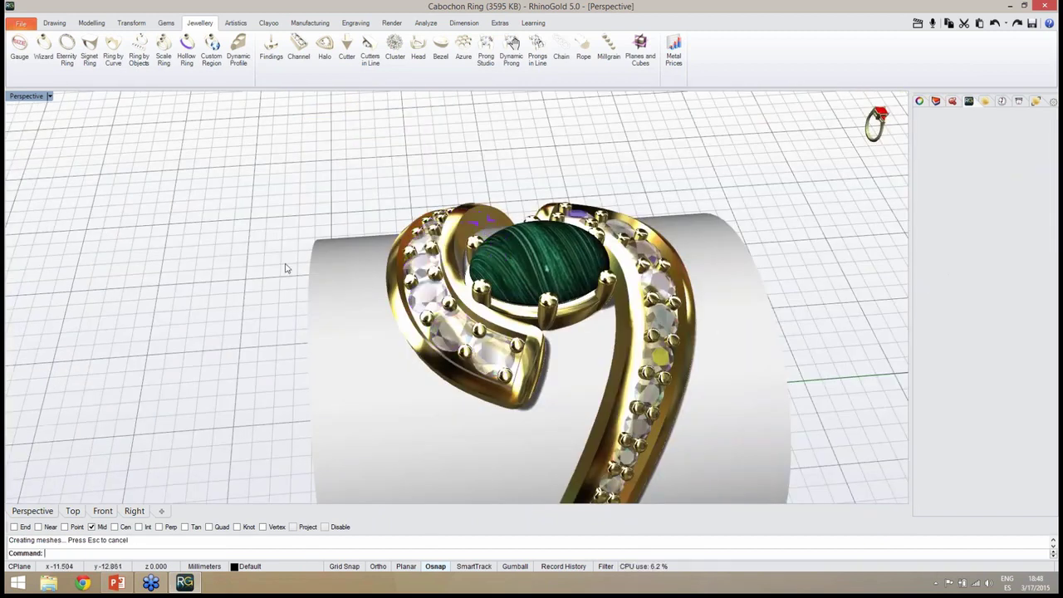
pyautogui.moveTo(287, 268); pyautogui.dragTo(415, 290, button='right')
pyautogui.hotkey('ctrl', 's')
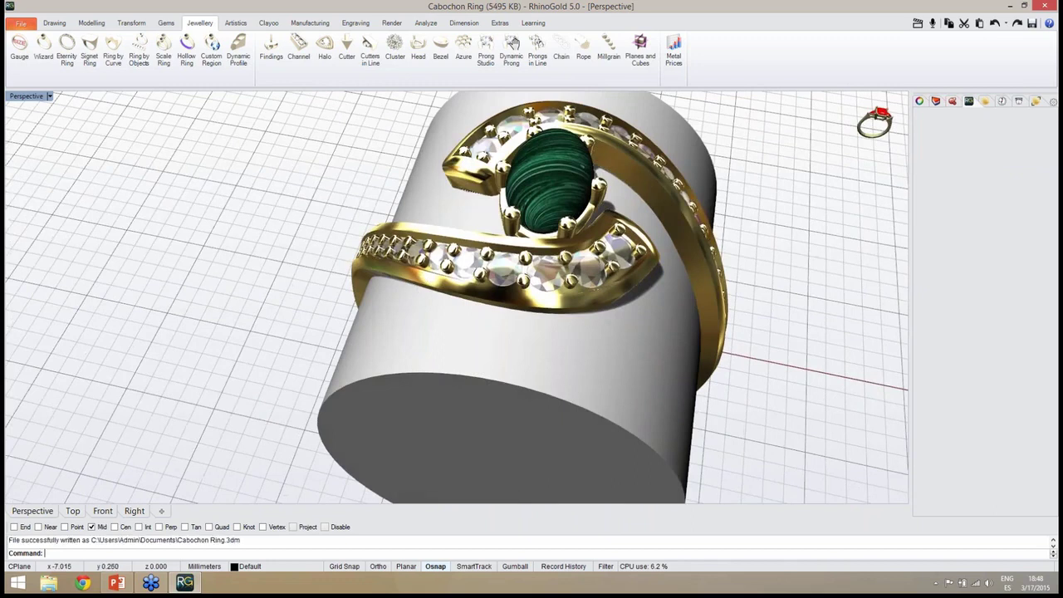
# Step: Examine how the prongs hold the largest diamonds near the tip of the front channel
pyautogui.scroll(-2, 442, 327)
pyautogui.moveTo(443, 327); pyautogui.dragTo(524, 322, button='right')
pyautogui.scroll(4, 538, 303)
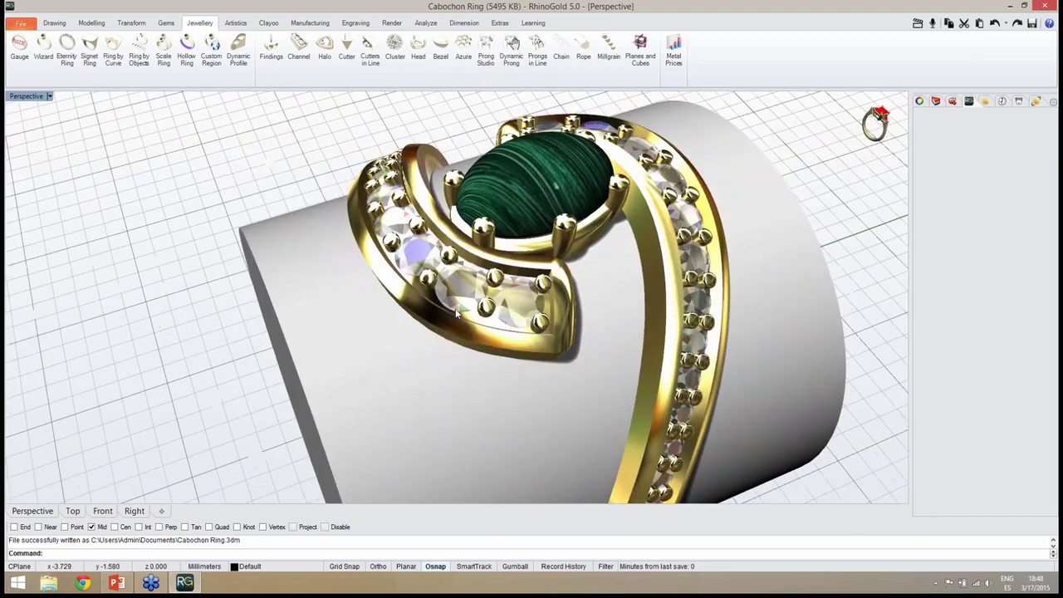
pyautogui.scroll(5, 530, 325)
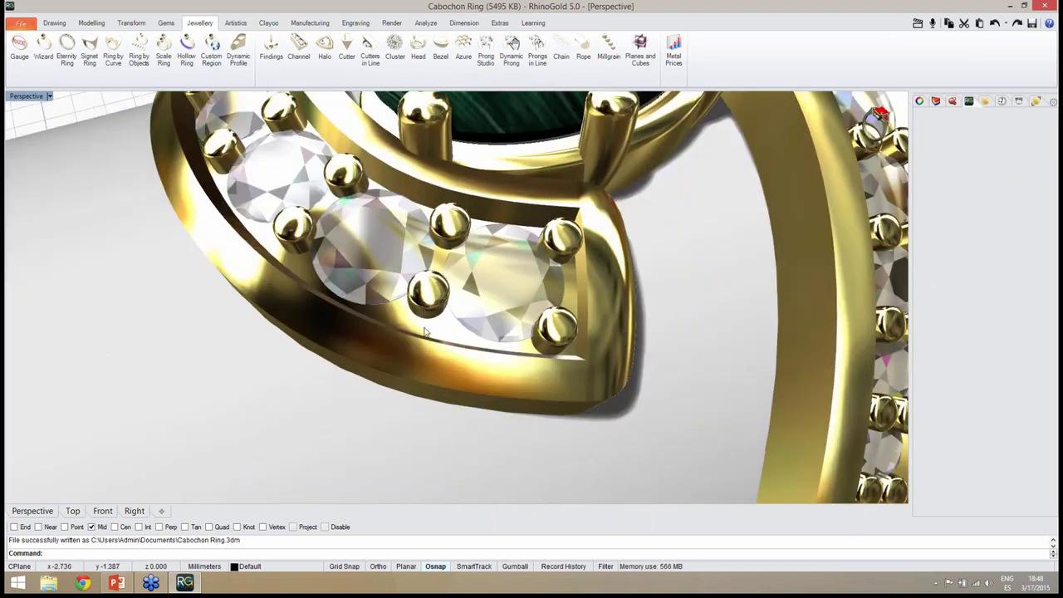
pyautogui.moveTo(430, 292); pyautogui.dragTo(430, 300, button='right')
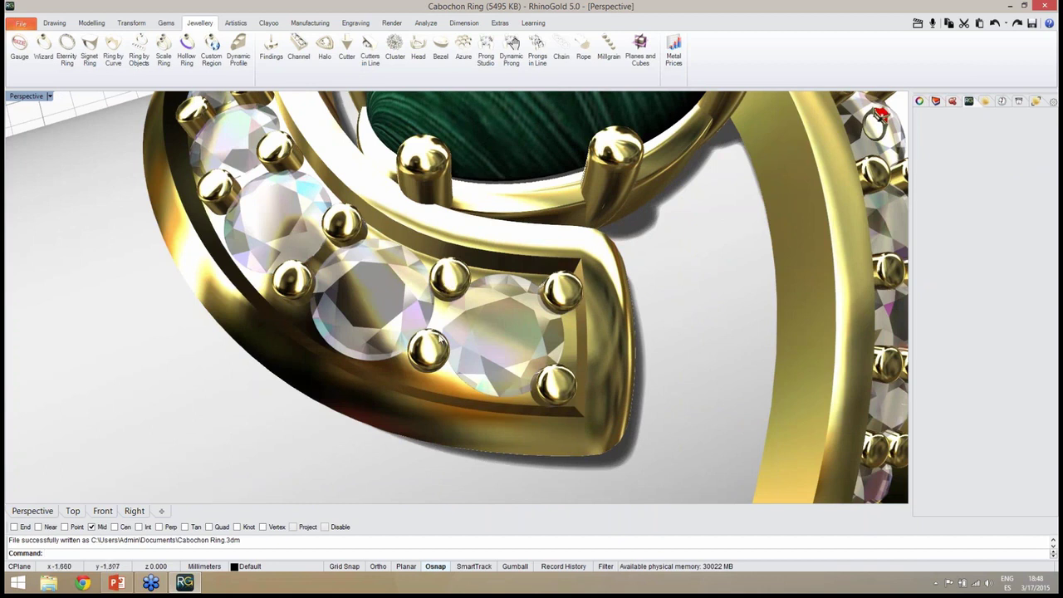
pyautogui.scroll(-8, 440, 338)
pyautogui.moveTo(440, 339); pyautogui.dragTo(509, 324, button='right')
pyautogui.scroll(2, 509, 324)
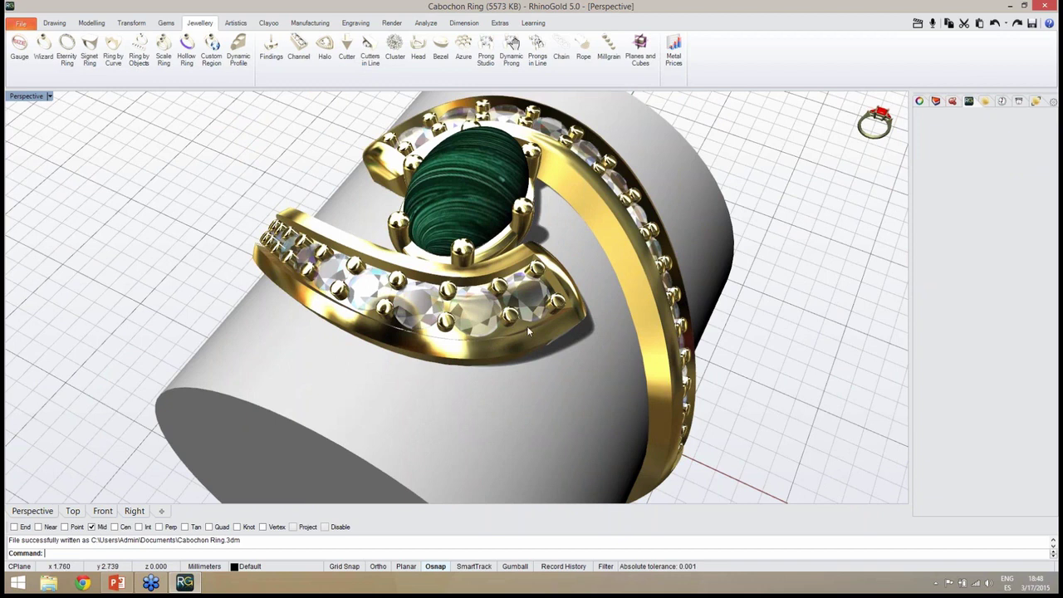
# Step: Reopen the front diamond row's prongs for editing and assign the channel surface as the object they sit on
pyautogui.click(509, 320)
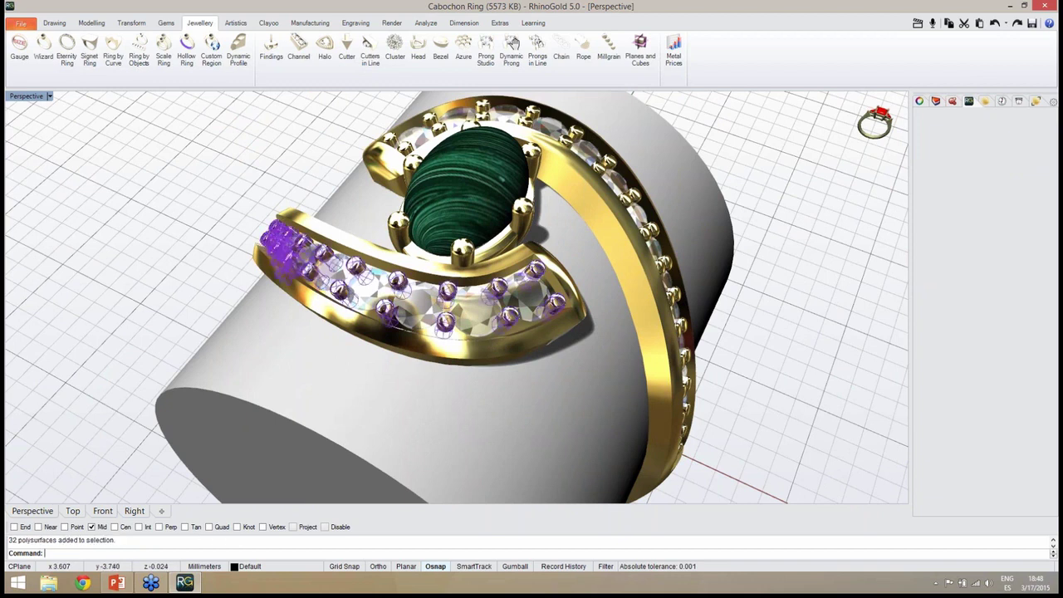
pyautogui.middleClick(508, 319)
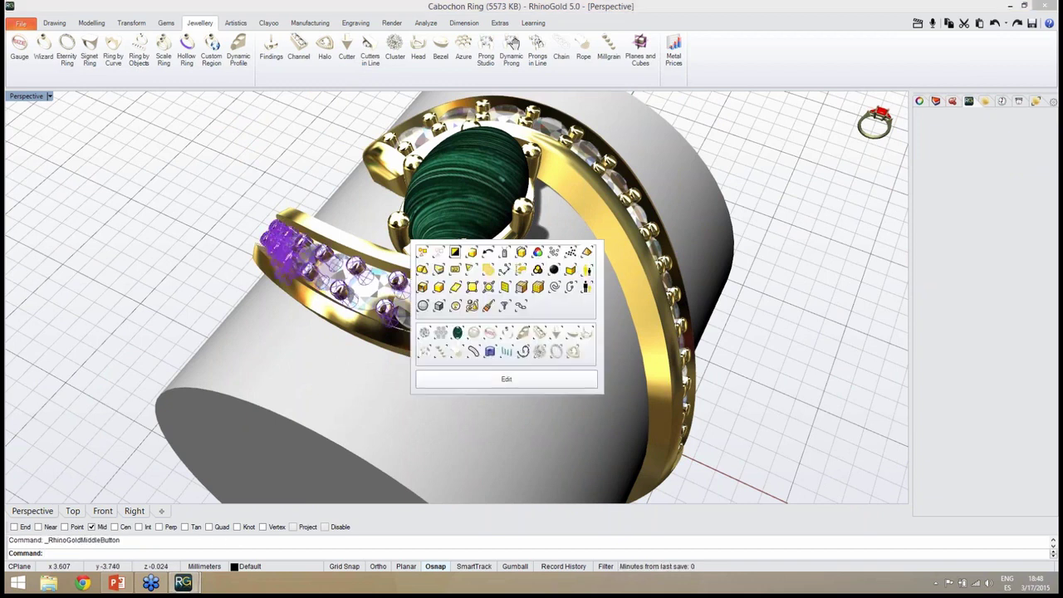
pyautogui.click(506, 378)
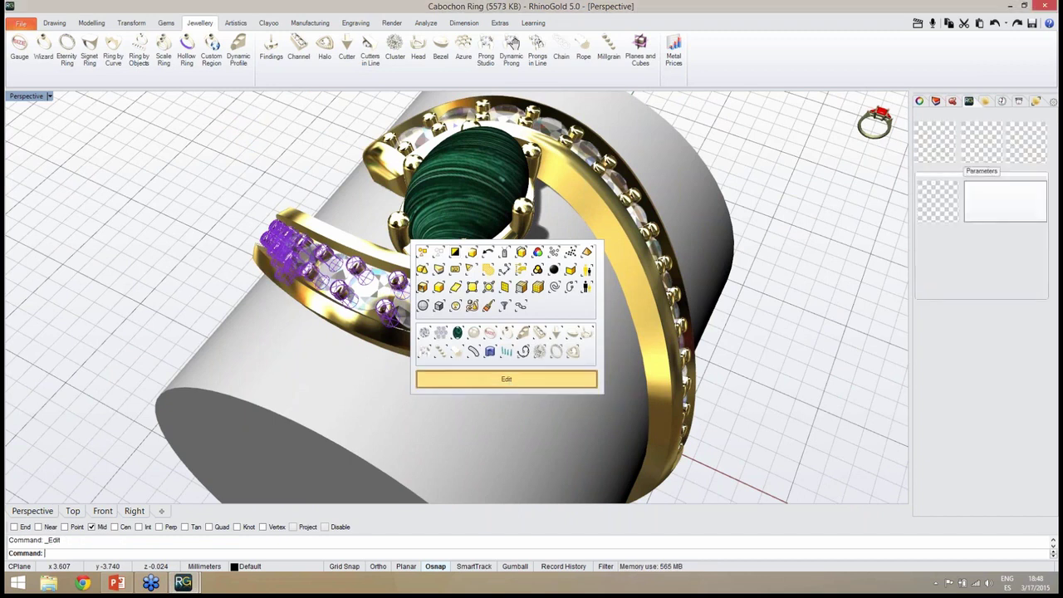
pyautogui.moveTo(514, 382)
pyautogui.mouseDown(button='right')
pyautogui.moveTo(487, 373)
pyautogui.moveTo(487, 346)
pyautogui.moveTo(497, 375)
pyautogui.mouseUp(button='right')
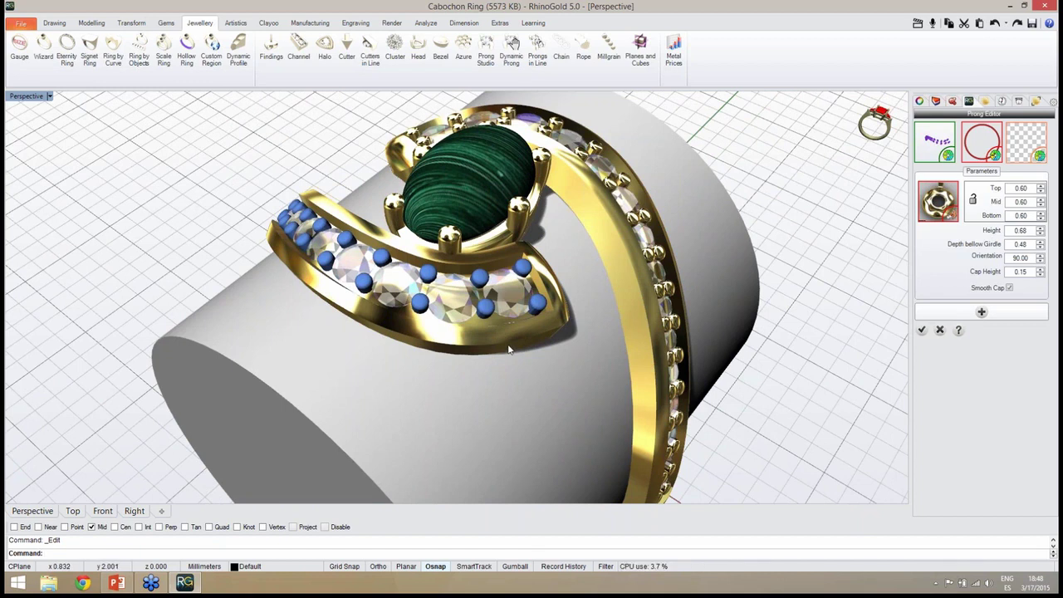
pyautogui.moveTo(421, 332); pyautogui.dragTo(449, 353, button='right')
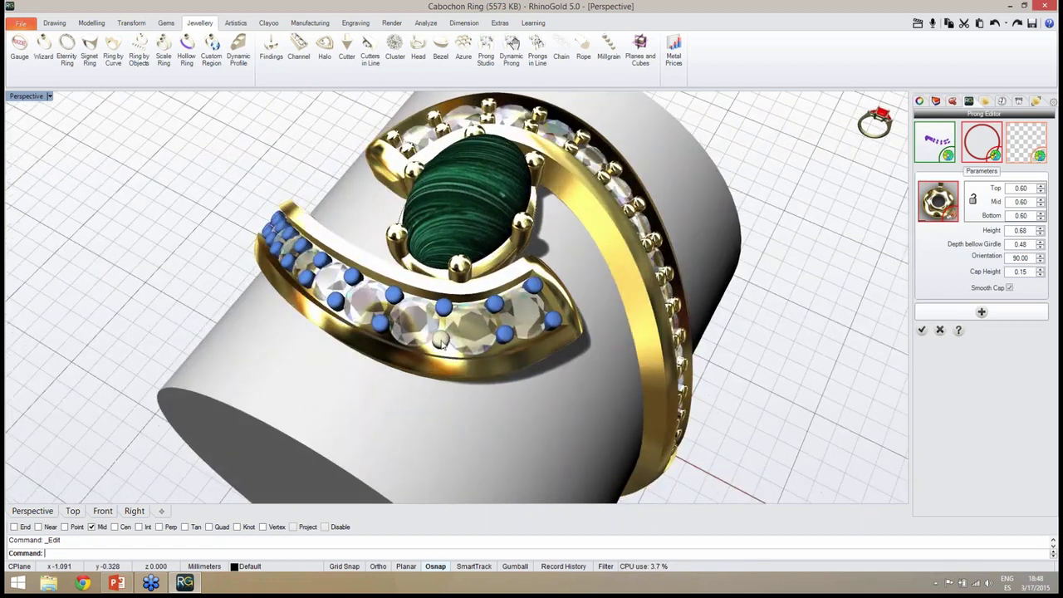
pyautogui.click(442, 343)
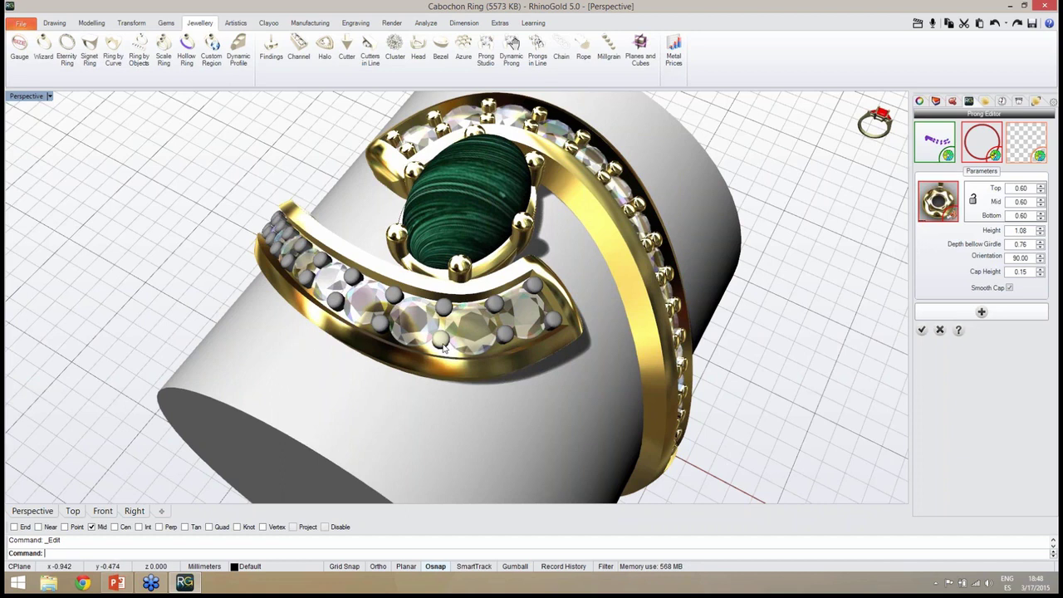
pyautogui.scroll(4, 445, 351)
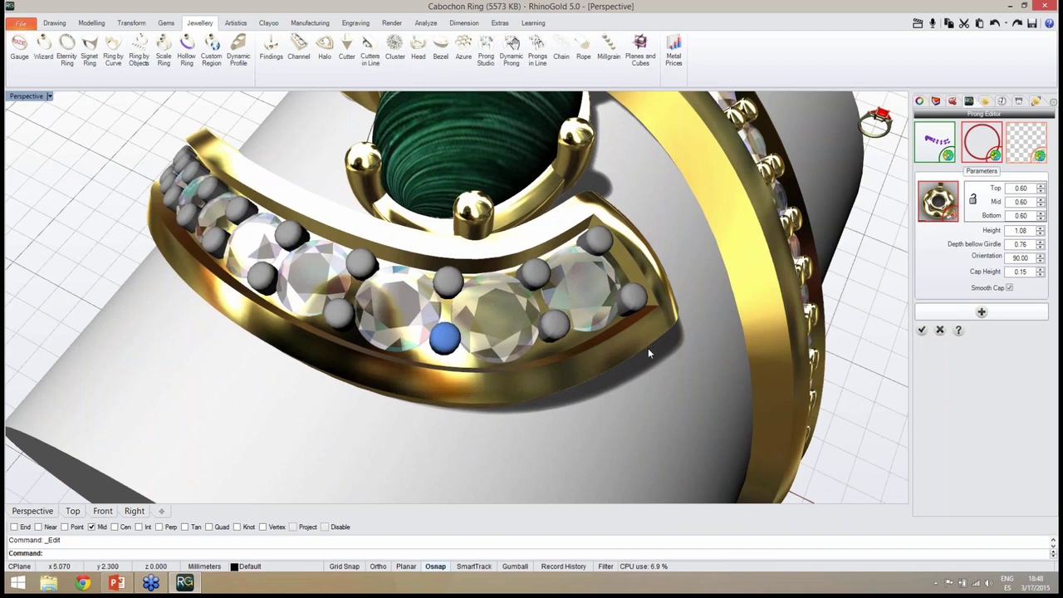
pyautogui.click(1028, 142)
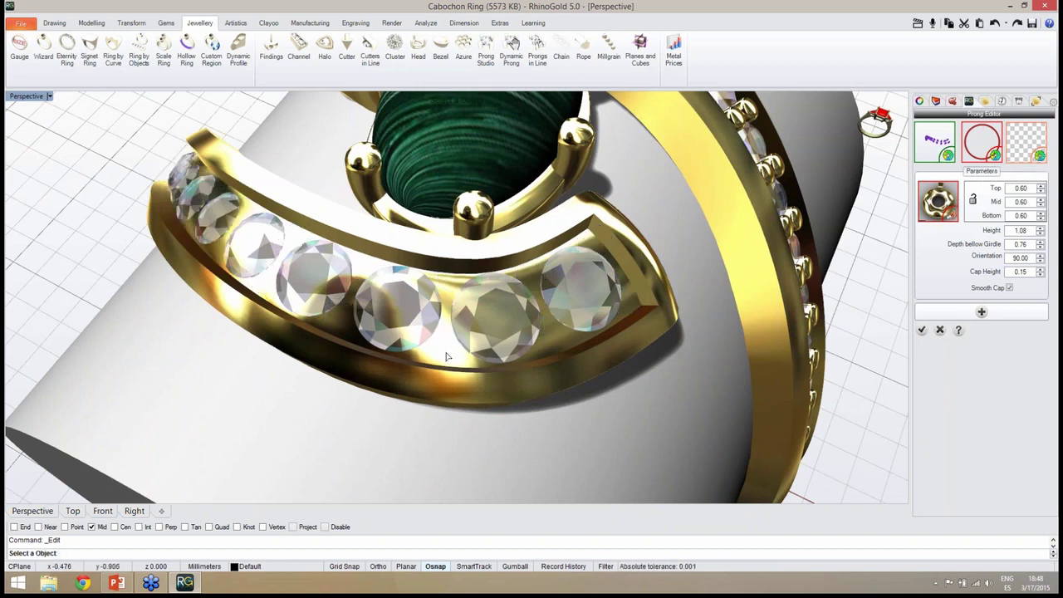
pyautogui.click(450, 359)
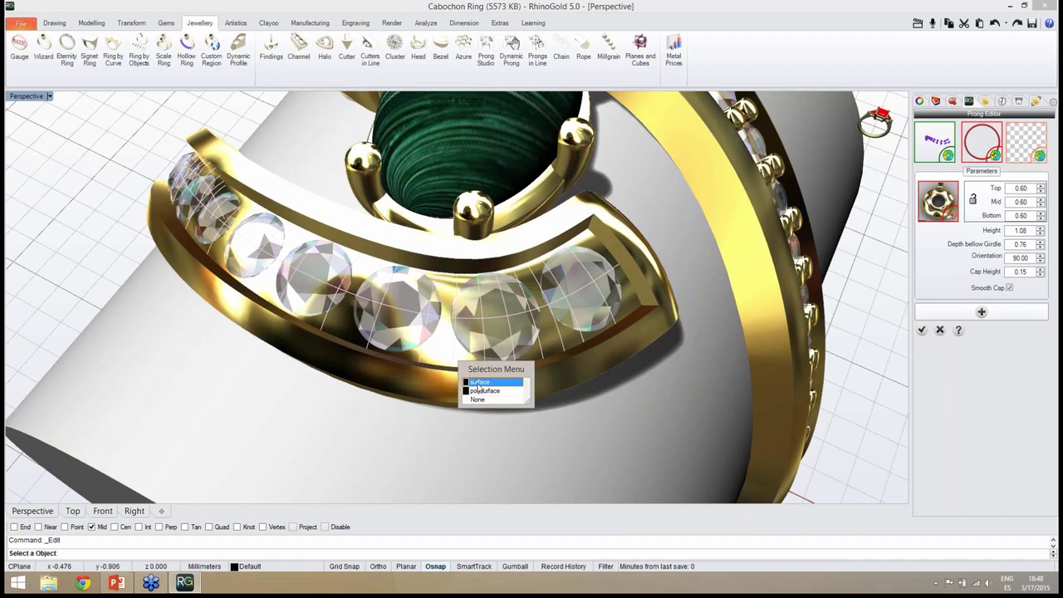
pyautogui.click(479, 382)
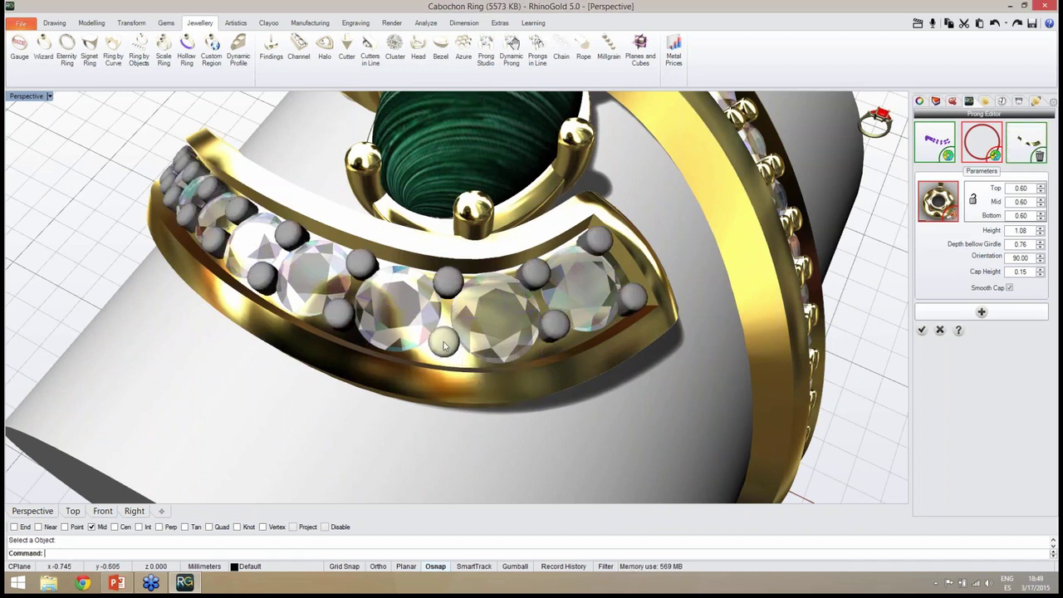
# Step: Reposition the outer prong between the last two diamonds and both end prongs beside the tip stone
pyautogui.moveTo(463, 340); pyautogui.dragTo(488, 358, button='right')
pyautogui.moveTo(463, 335); pyautogui.dragTo(461, 342)
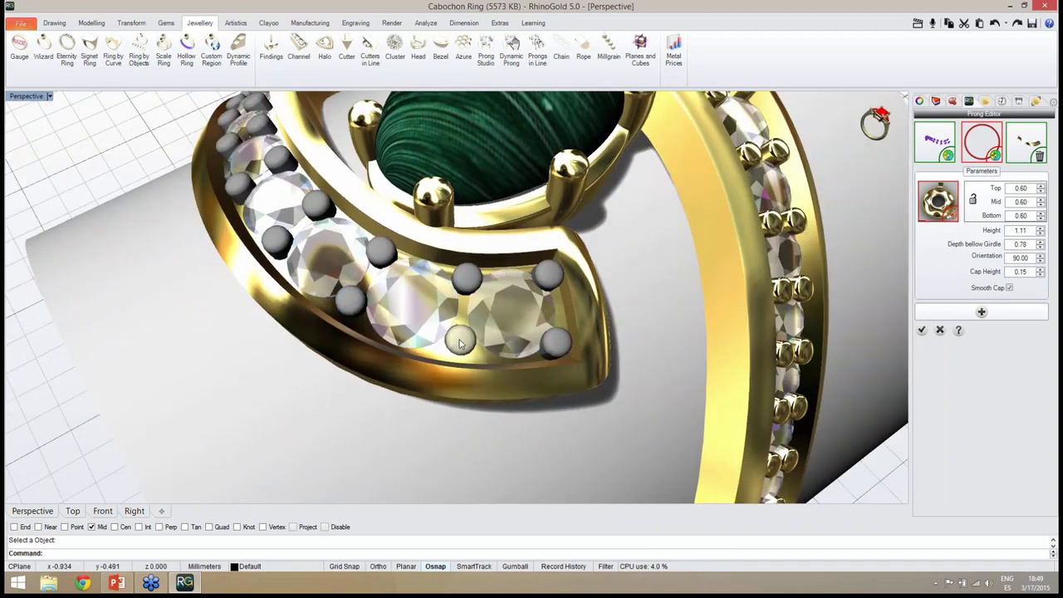
pyautogui.moveTo(475, 336); pyautogui.dragTo(488, 358, button='right')
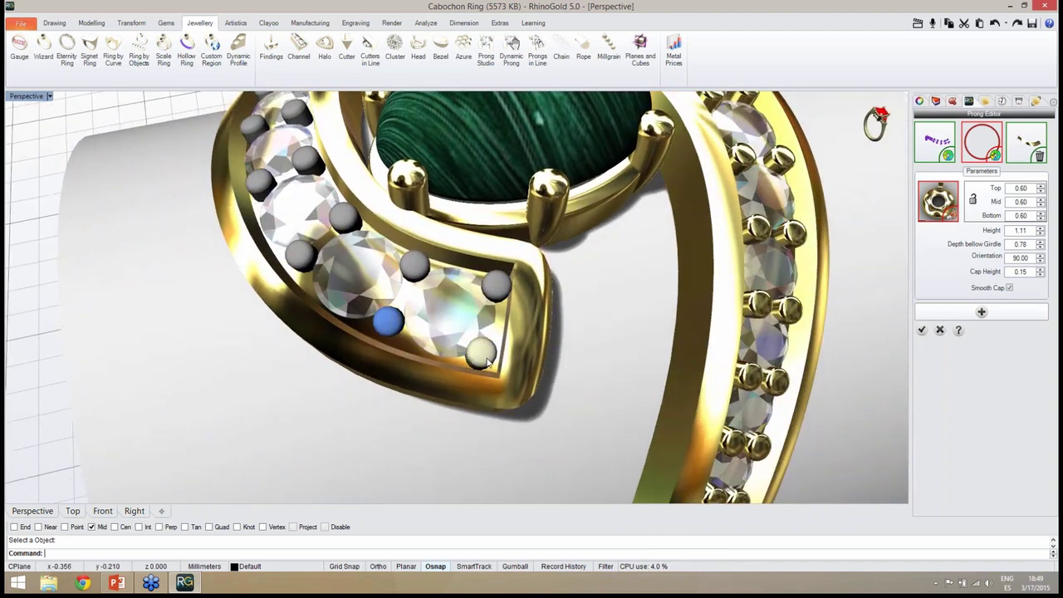
pyautogui.click(485, 357)
pyautogui.moveTo(467, 307); pyautogui.dragTo(466, 337, button='right')
pyautogui.moveTo(484, 344); pyautogui.dragTo(484, 337)
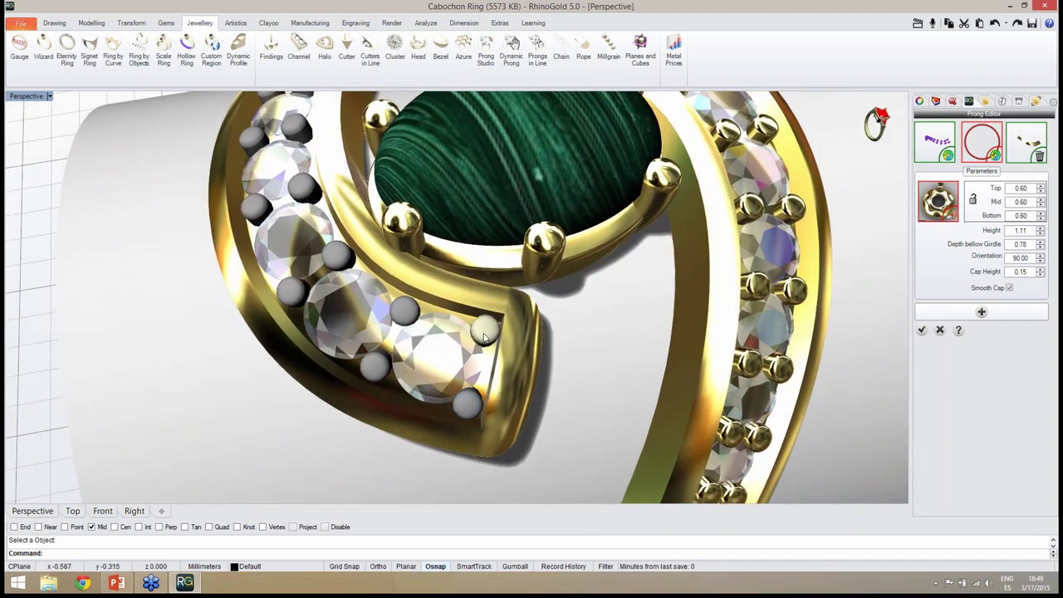
pyautogui.moveTo(484, 334); pyautogui.dragTo(589, 315, button='right')
pyautogui.scroll(-5, 585, 316)
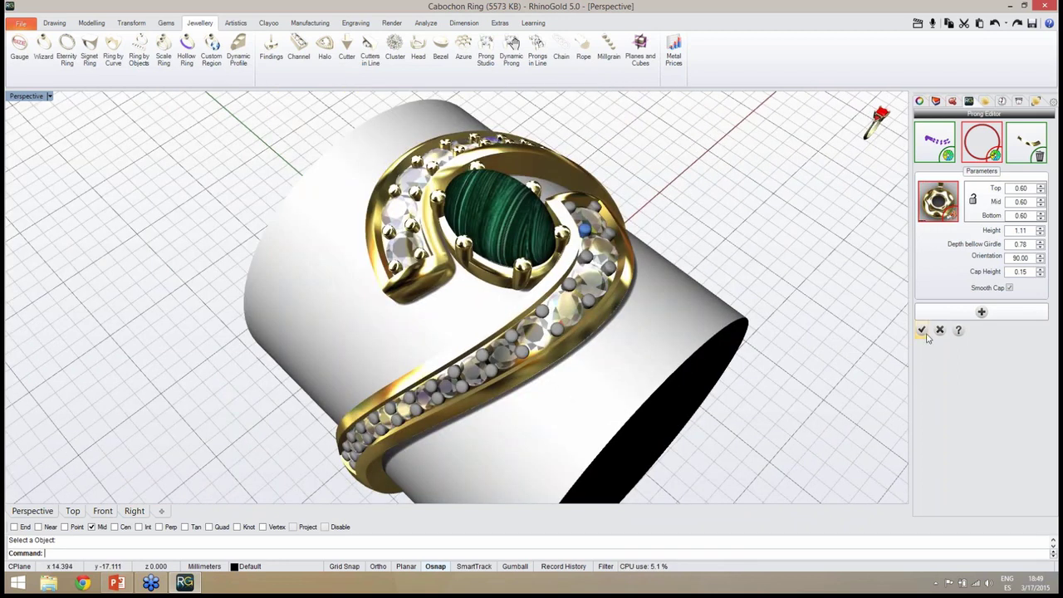
# Step: Accept the edited prongs of the front diamond row and save the file
pyautogui.click(921, 330)
pyautogui.moveTo(828, 375); pyautogui.dragTo(610, 374, button='right')
pyautogui.scroll(-7, 493, 274)
pyautogui.moveTo(493, 274); pyautogui.dragTo(498, 226, button='right')
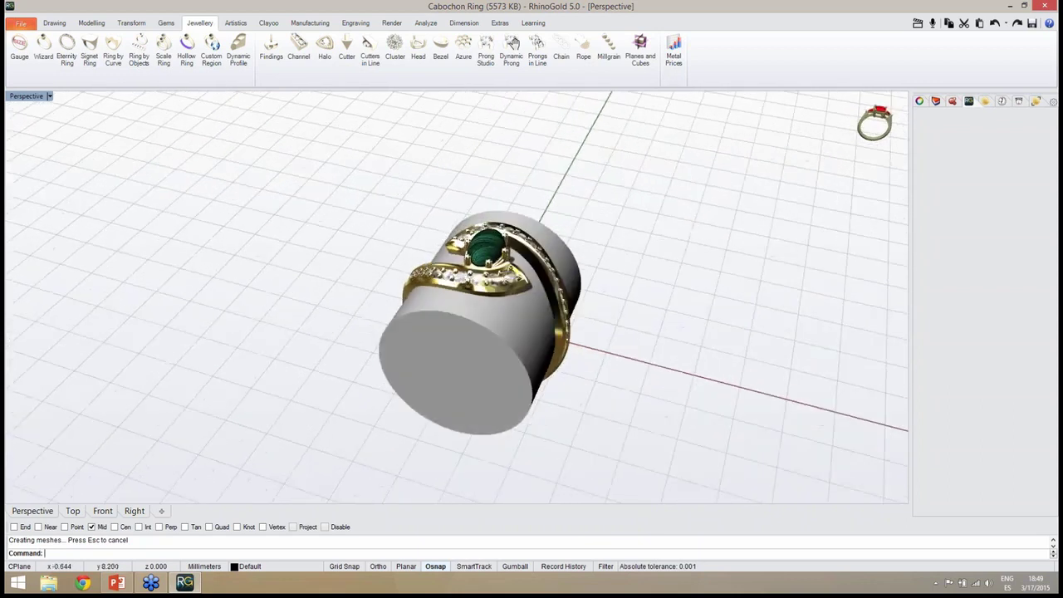
pyautogui.hotkey('ctrl', 's')
# Step: Edit the front row's prongs again and reassign the channel surface as their reference object
pyautogui.moveTo(503, 281); pyautogui.dragTo(415, 324, button='right')
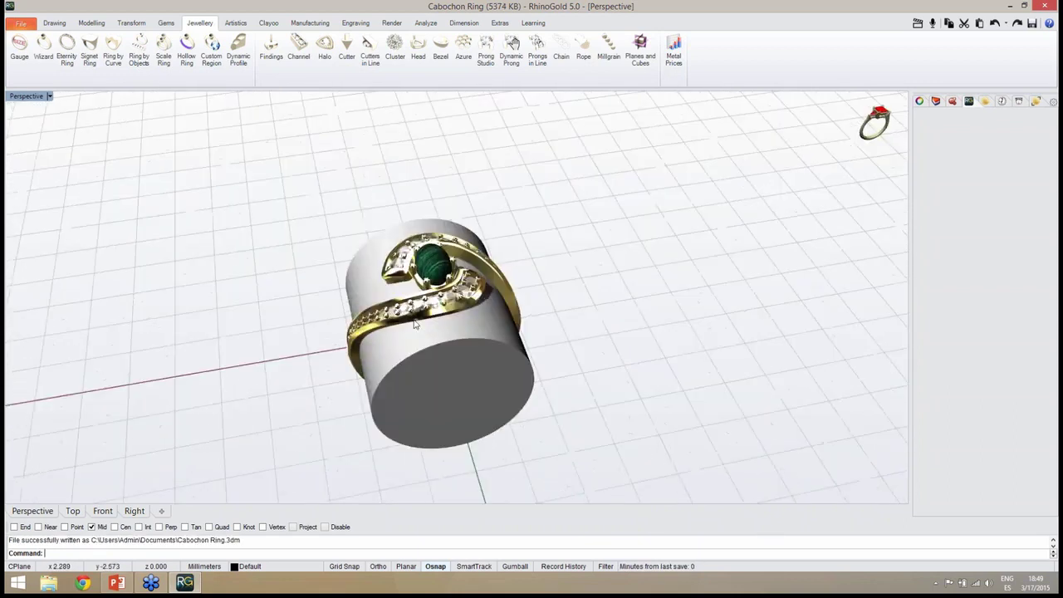
pyautogui.scroll(6, 415, 324)
pyautogui.moveTo(562, 368); pyautogui.dragTo(495, 376, button='right')
pyautogui.click(333, 314)
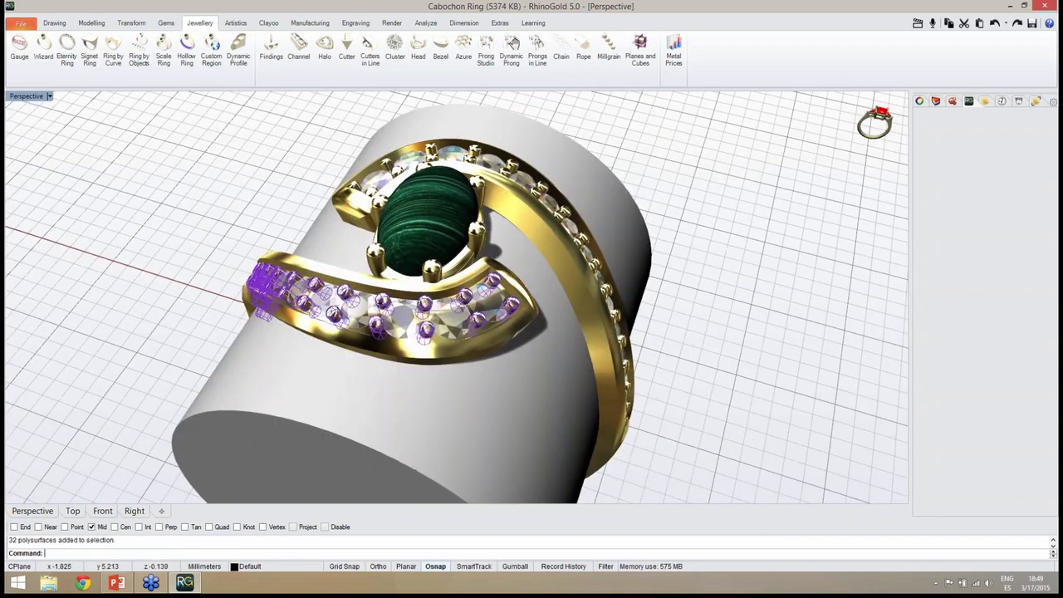
pyautogui.middleClick(427, 335)
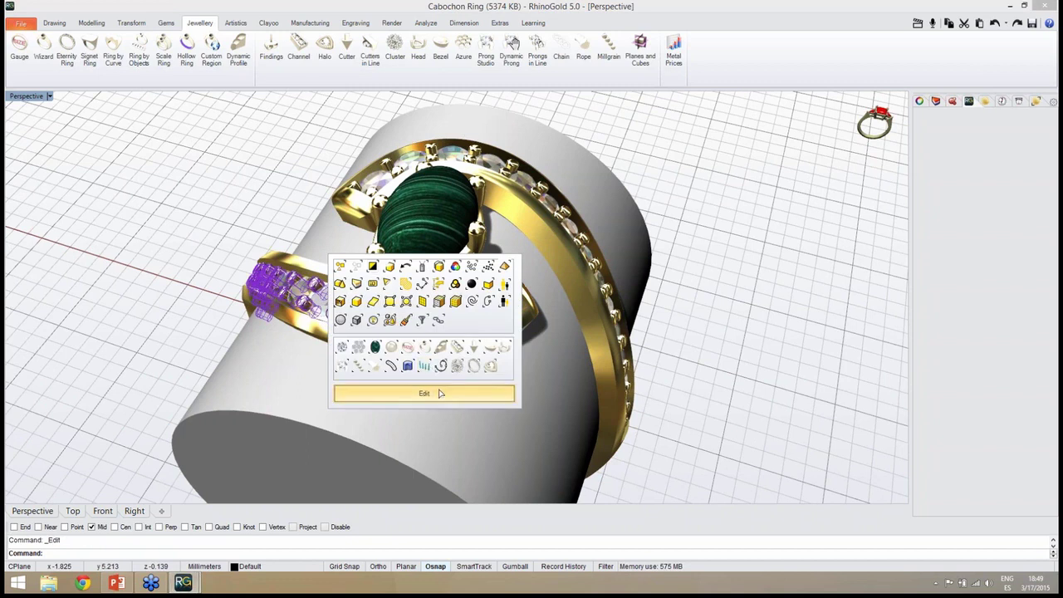
pyautogui.click(440, 393)
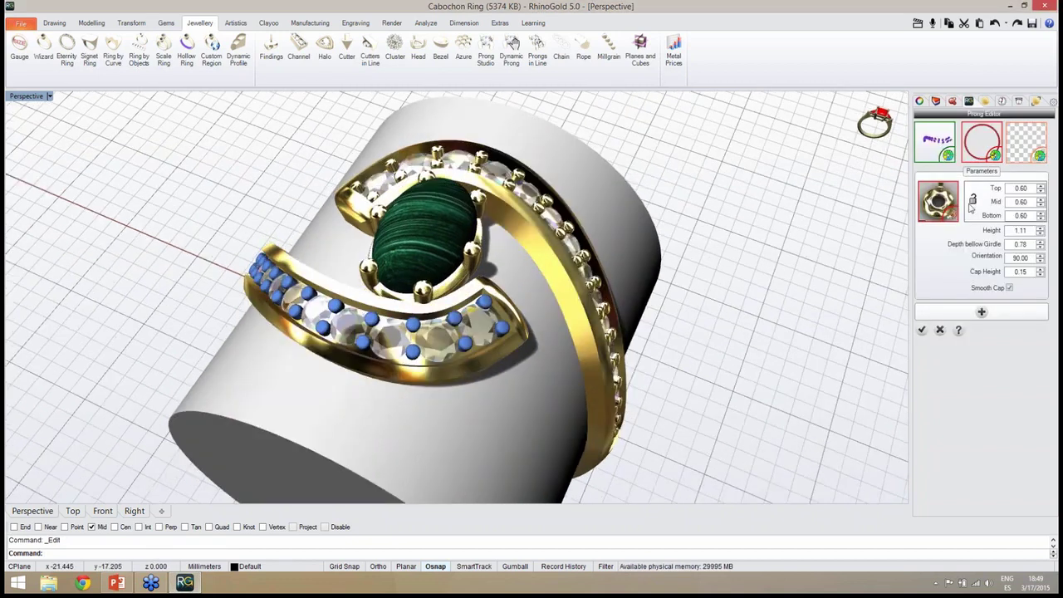
pyautogui.click(1017, 154)
pyautogui.scroll(6, 449, 357)
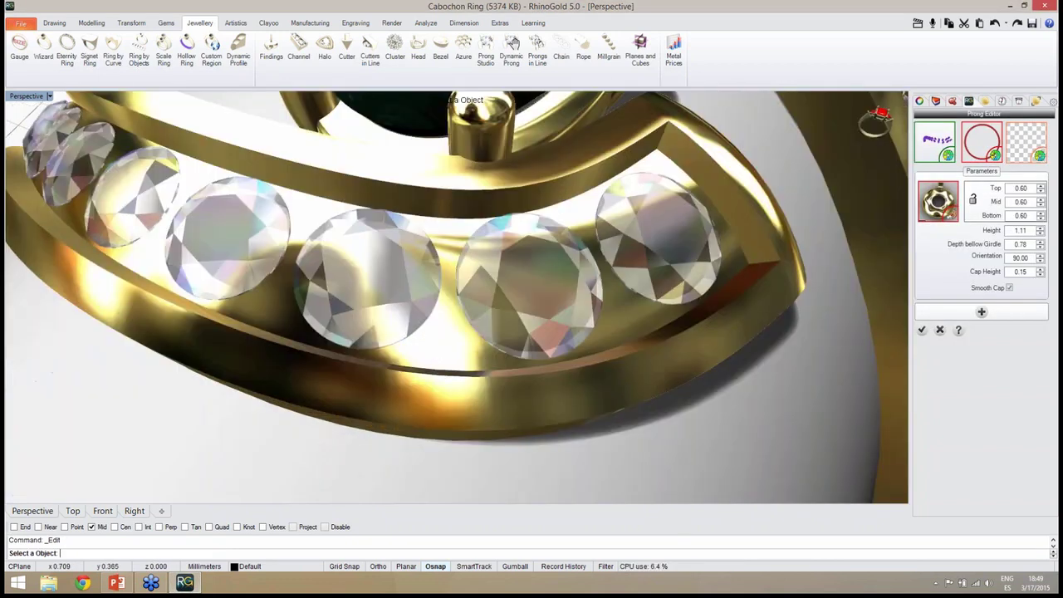
pyautogui.click(470, 370)
pyautogui.click(476, 380)
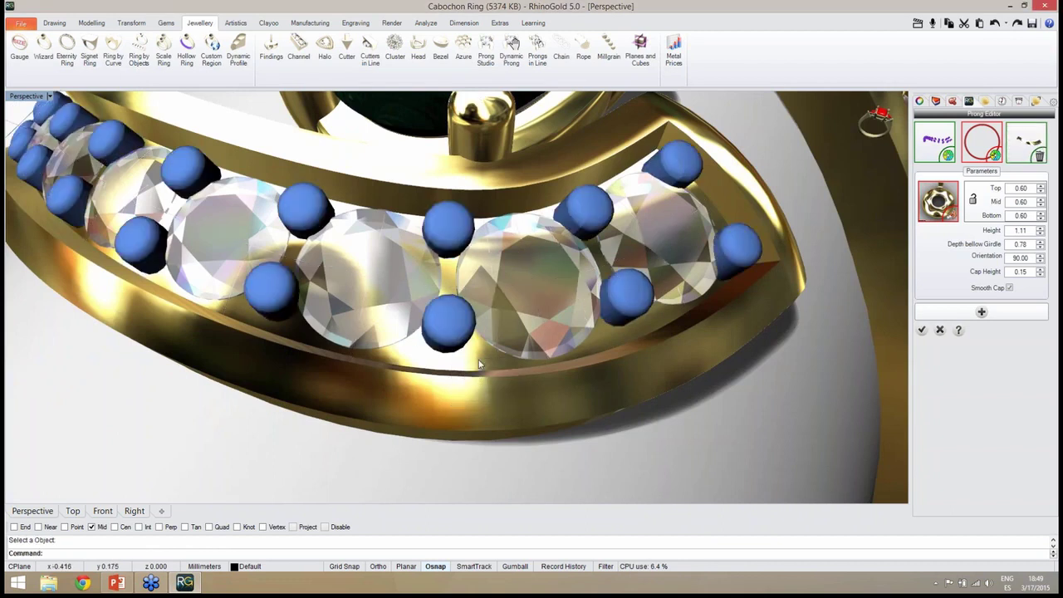
# Step: Shift the outer prongs between the last three diamonds toward the channel wall and adjust both end prongs at the tip
pyautogui.click(444, 335)
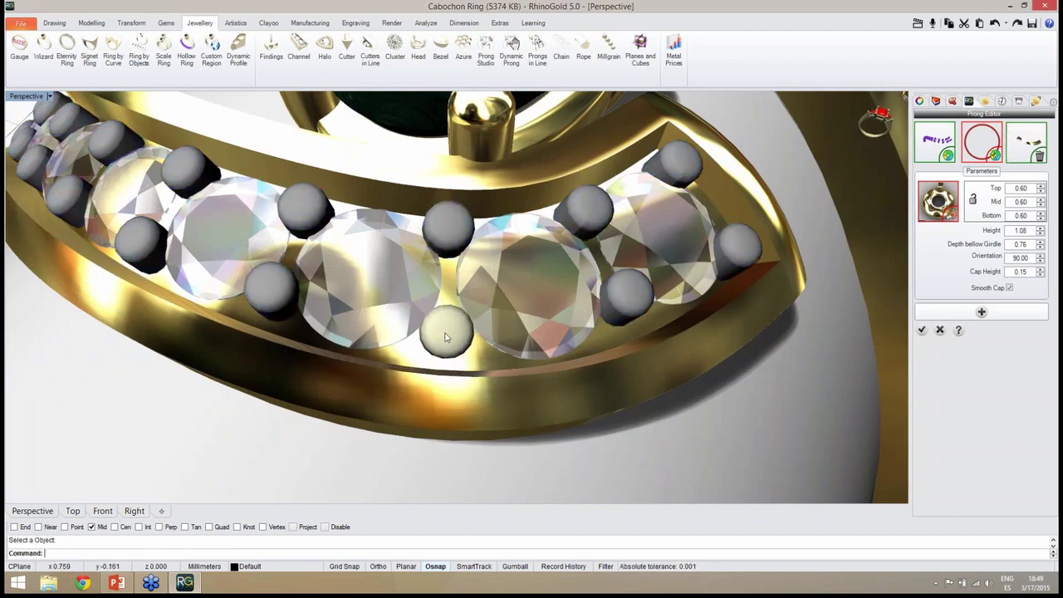
pyautogui.moveTo(385, 323); pyautogui.dragTo(320, 312, button='right')
pyautogui.click(453, 341)
pyautogui.moveTo(451, 340); pyautogui.dragTo(449, 334)
pyautogui.moveTo(503, 338); pyautogui.dragTo(442, 338, button='right')
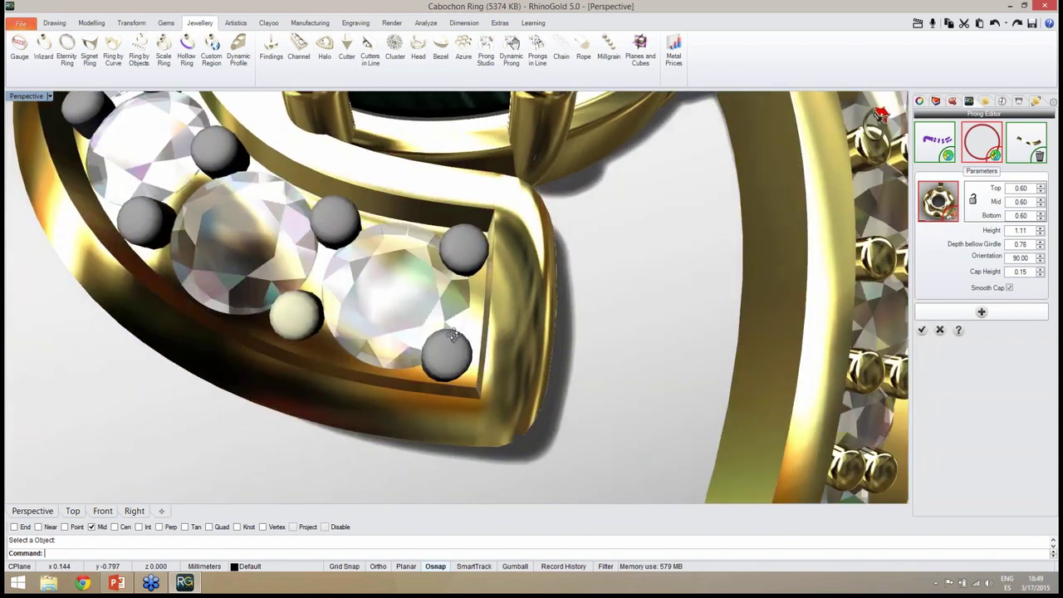
pyautogui.click(453, 362)
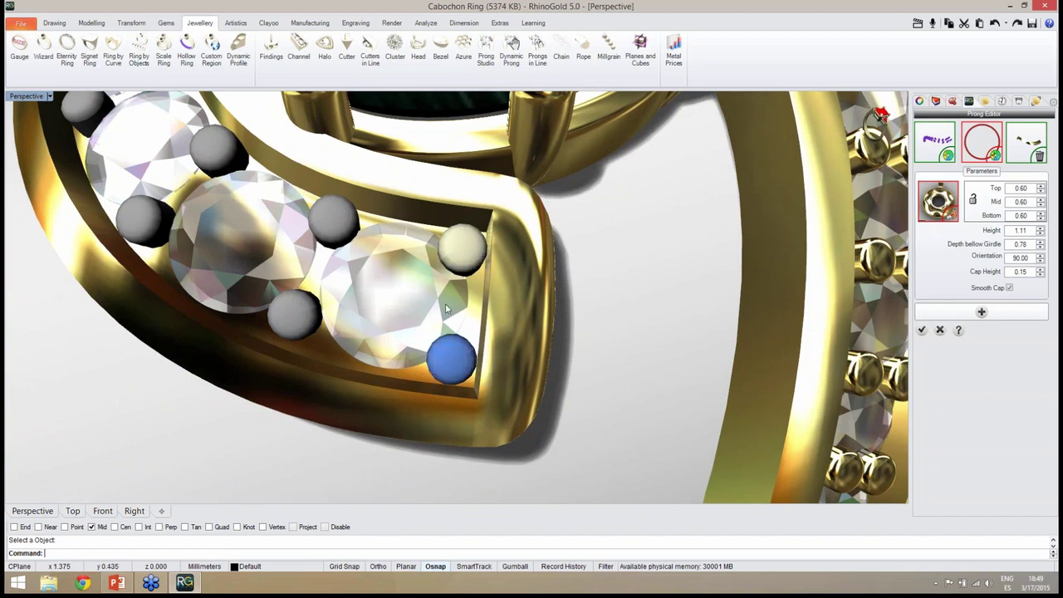
pyautogui.moveTo(462, 253); pyautogui.dragTo(444, 351, button='right')
pyautogui.moveTo(444, 354); pyautogui.dragTo(437, 350)
pyautogui.moveTo(422, 353); pyautogui.dragTo(478, 328, button='right')
pyautogui.scroll(-8, 523, 334)
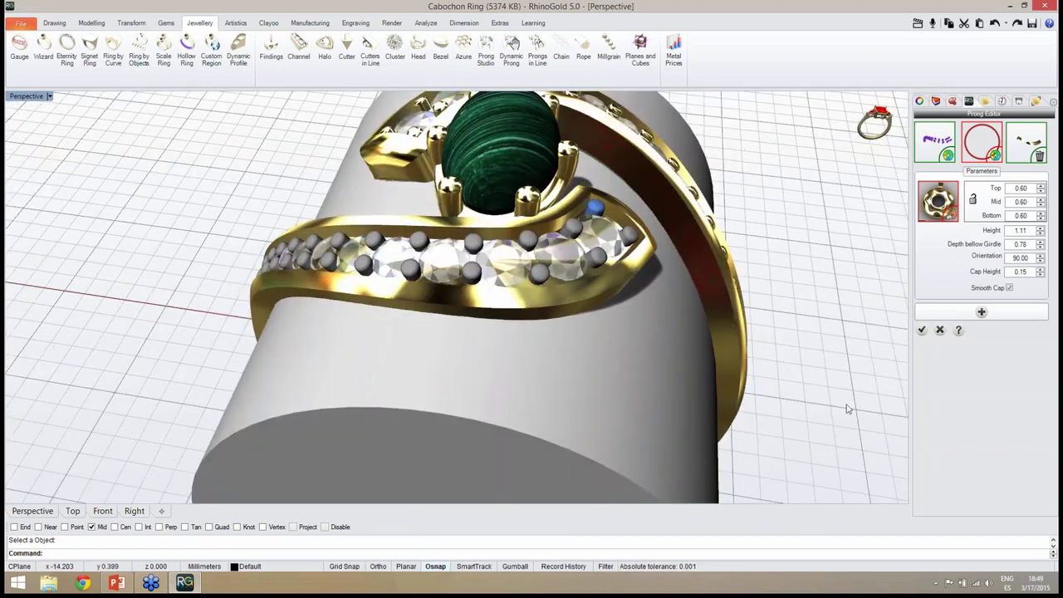
# Step: Accept the refined prong positions and save the ring file again
pyautogui.click(922, 331)
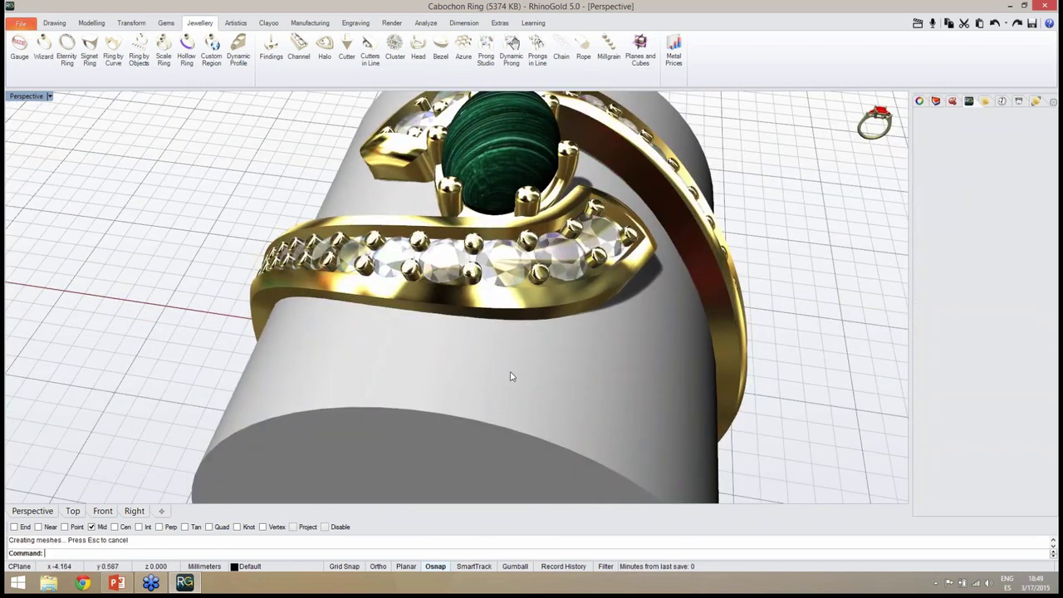
pyautogui.moveTo(463, 356); pyautogui.dragTo(566, 347, button='right')
pyautogui.scroll(-7, 417, 311)
pyautogui.moveTo(415, 314); pyautogui.dragTo(376, 359, button='right')
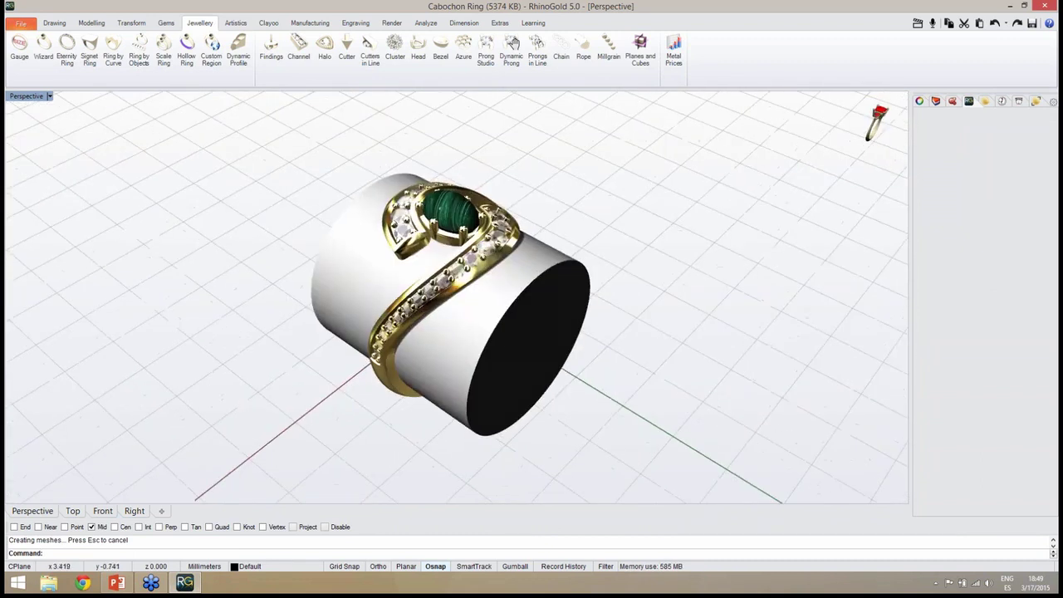
pyautogui.moveTo(581, 375); pyautogui.dragTo(384, 359, button='right')
# Step: Examine the prong-set diamond rows and the cabochon around the whole ring from several angles
pyautogui.scroll(3, 498, 281)
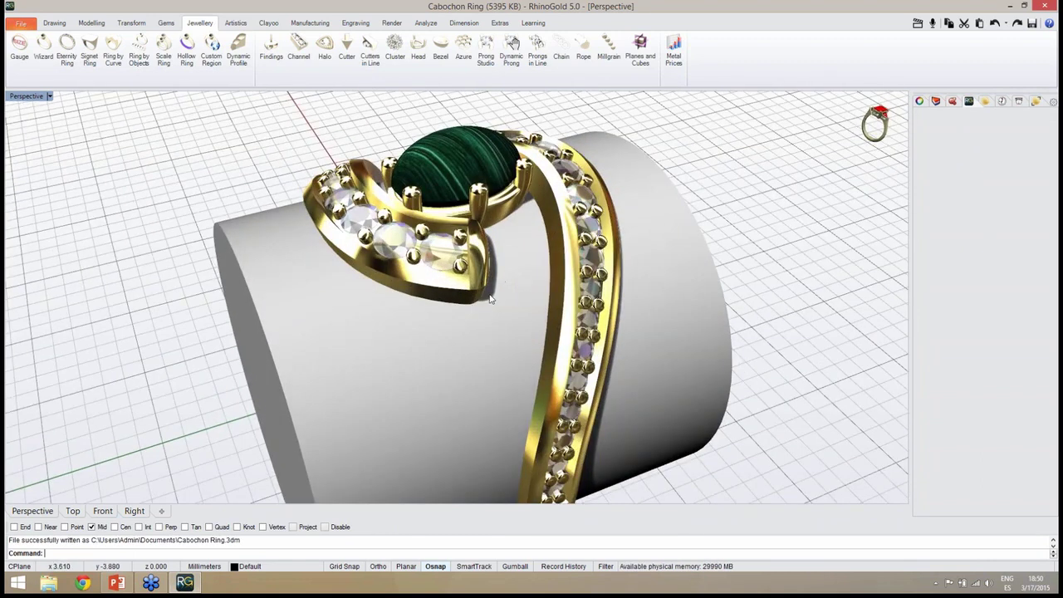
pyautogui.moveTo(489, 299); pyautogui.dragTo(605, 357, button='right')
pyautogui.scroll(-3, 604, 357)
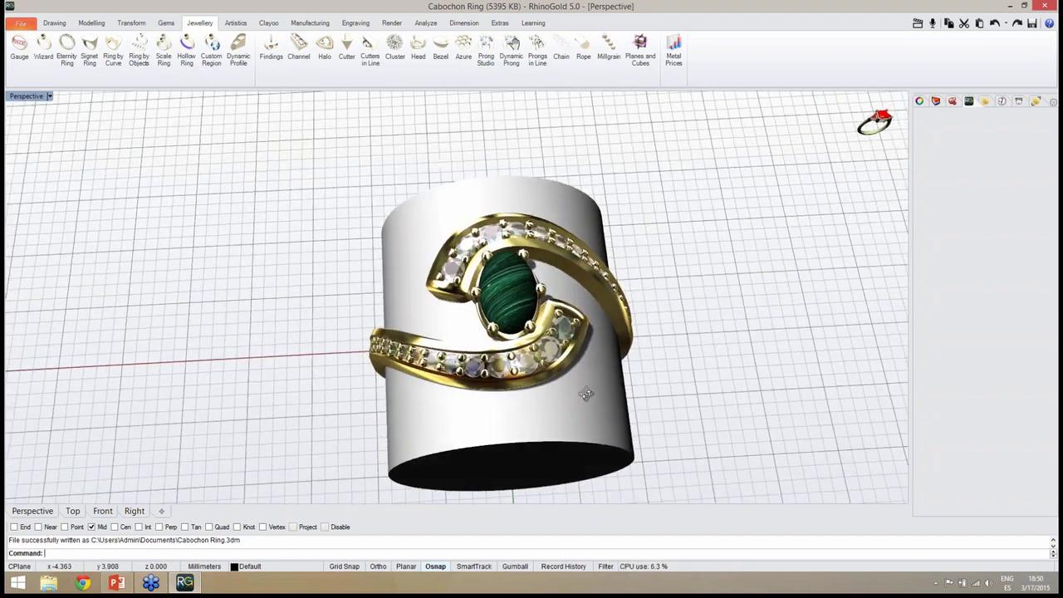
pyautogui.moveTo(586, 394); pyautogui.dragTo(619, 344, button='right')
pyautogui.scroll(5, 572, 282)
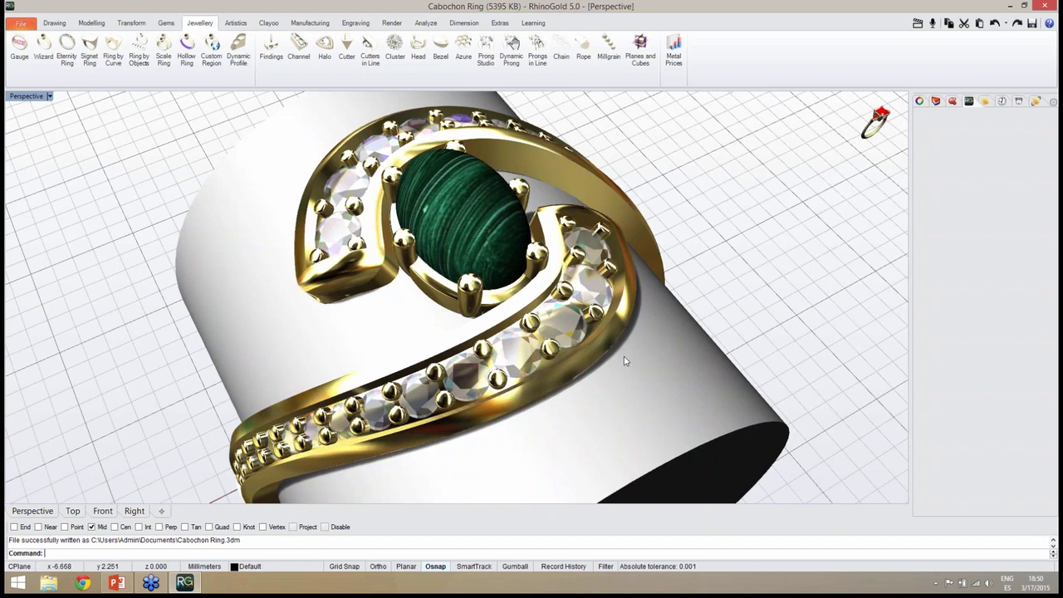
pyautogui.moveTo(647, 363); pyautogui.dragTo(613, 334, button='right')
pyautogui.scroll(-3, 577, 286)
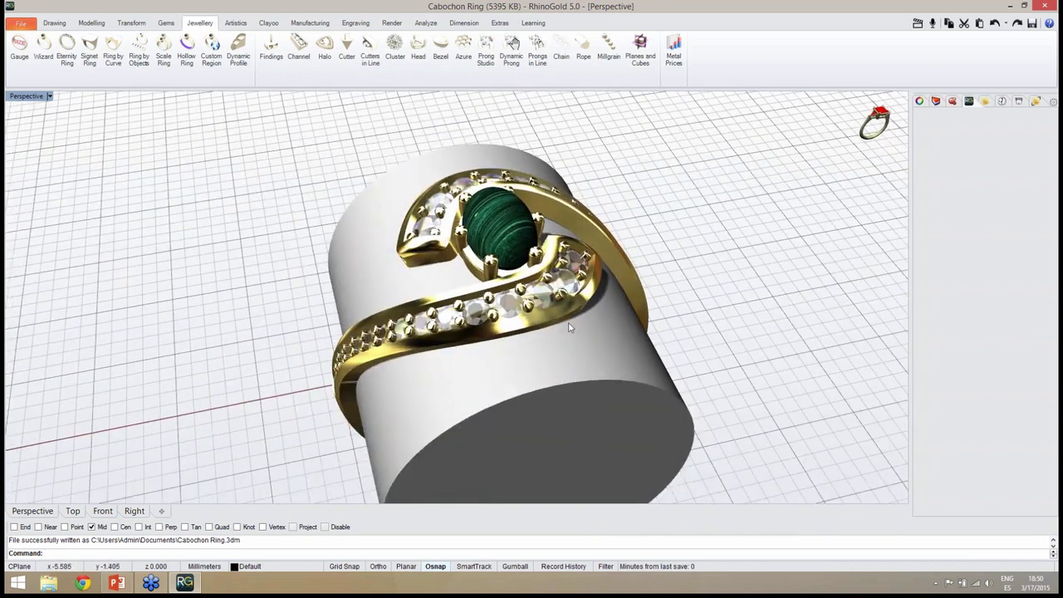
pyautogui.scroll(6, 599, 315)
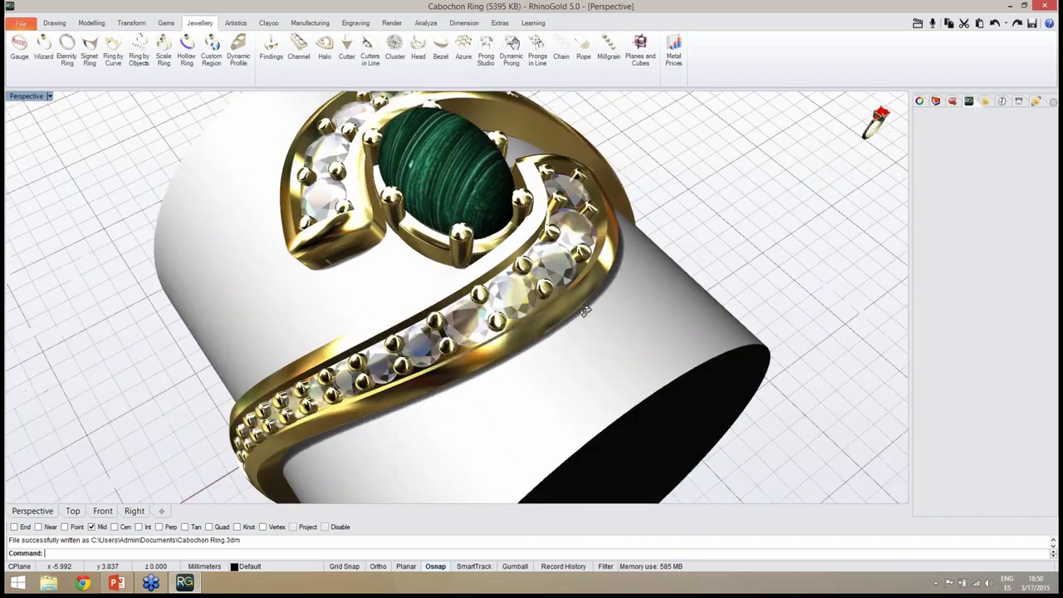
pyautogui.scroll(-4, 585, 310)
pyautogui.click(496, 289)
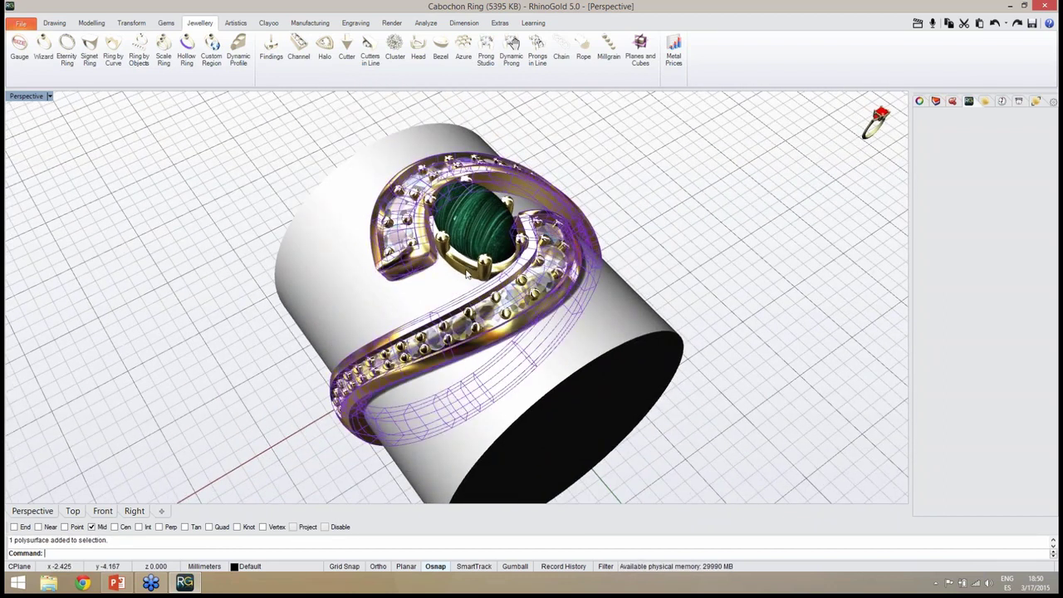
pyautogui.click(467, 272)
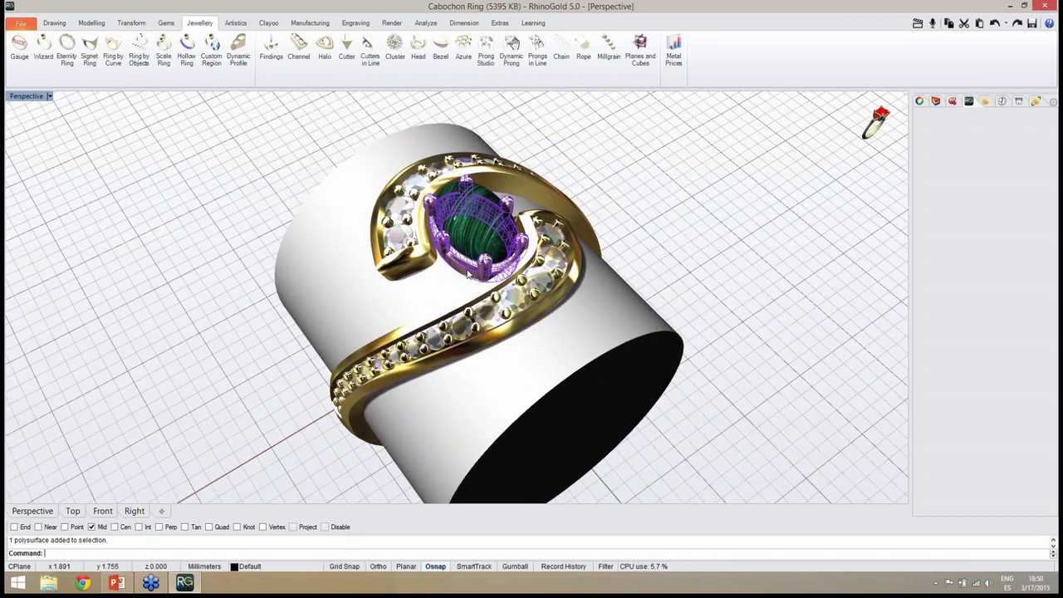
pyautogui.click(241, 287)
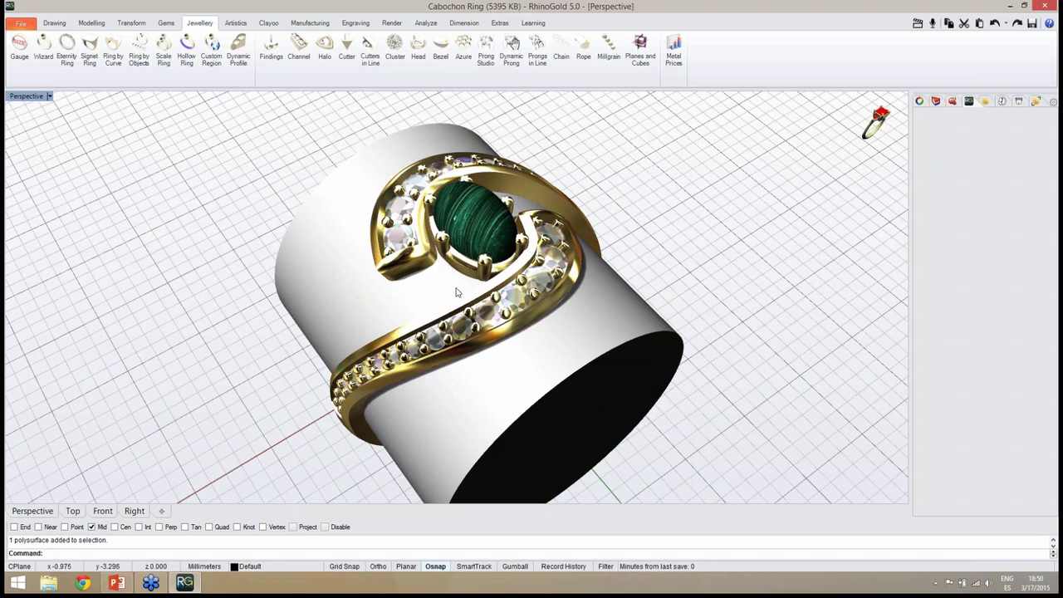
# Step: Select the two channel surfaces under the diamond rows and create a new layer named "surfaces"
pyautogui.middleClick(538, 341)
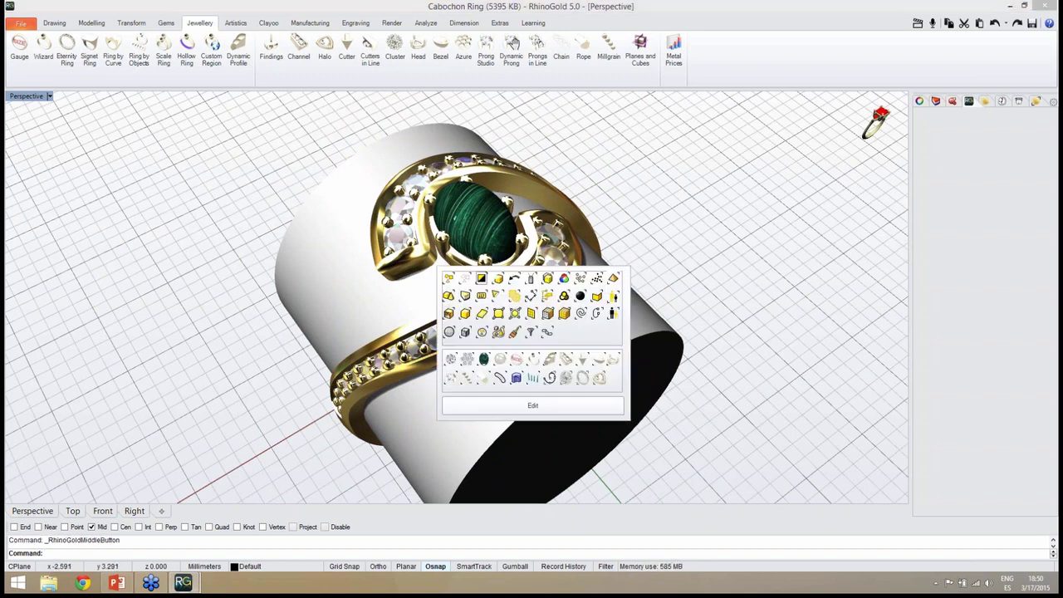
pyautogui.click(482, 315)
pyautogui.moveTo(541, 354); pyautogui.dragTo(847, 307, button='right')
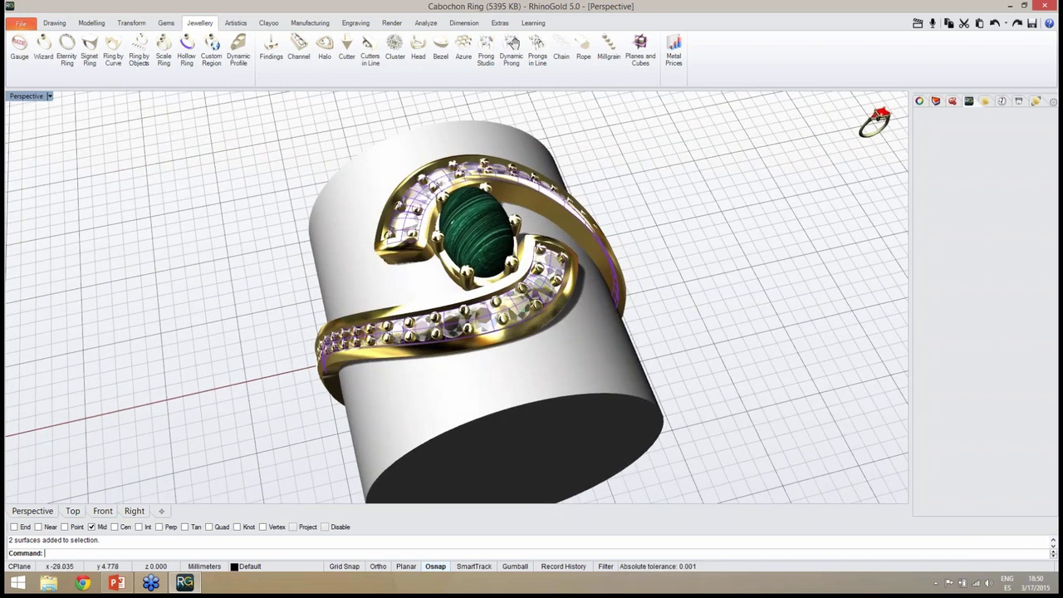
pyautogui.click(936, 102)
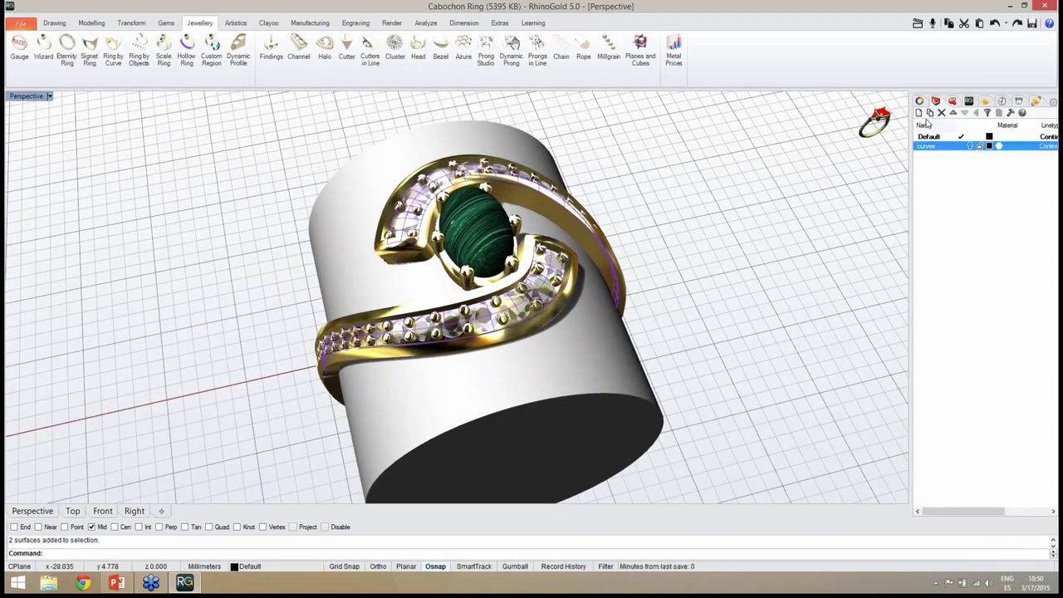
pyautogui.click(919, 113)
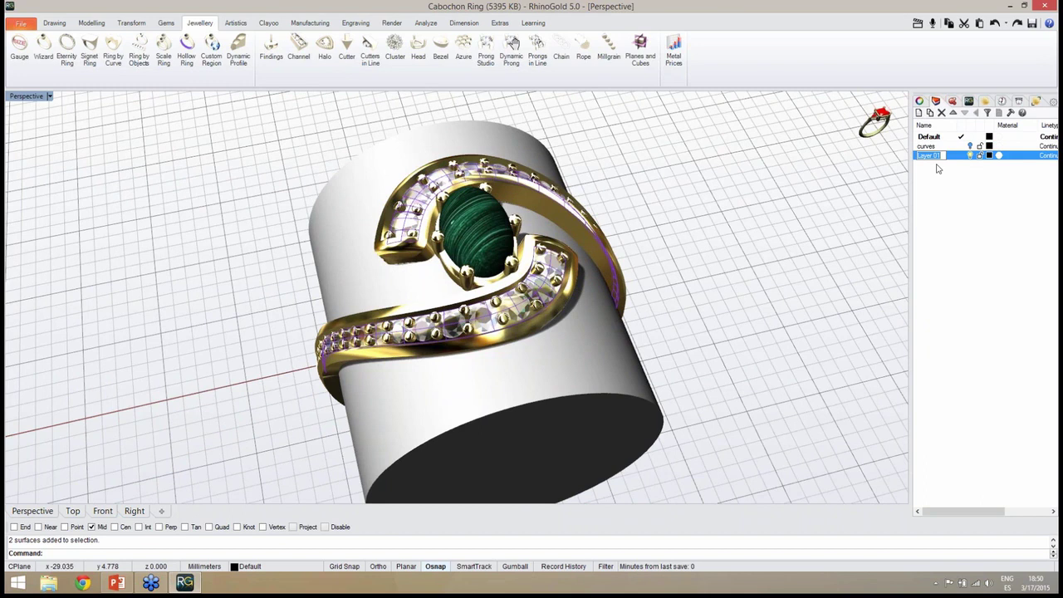
pyautogui.write('surfaces')
# Step: Move the two selected surfaces onto the "surfaces" layer and turn that layer off
pyautogui.rightClick(946, 159)
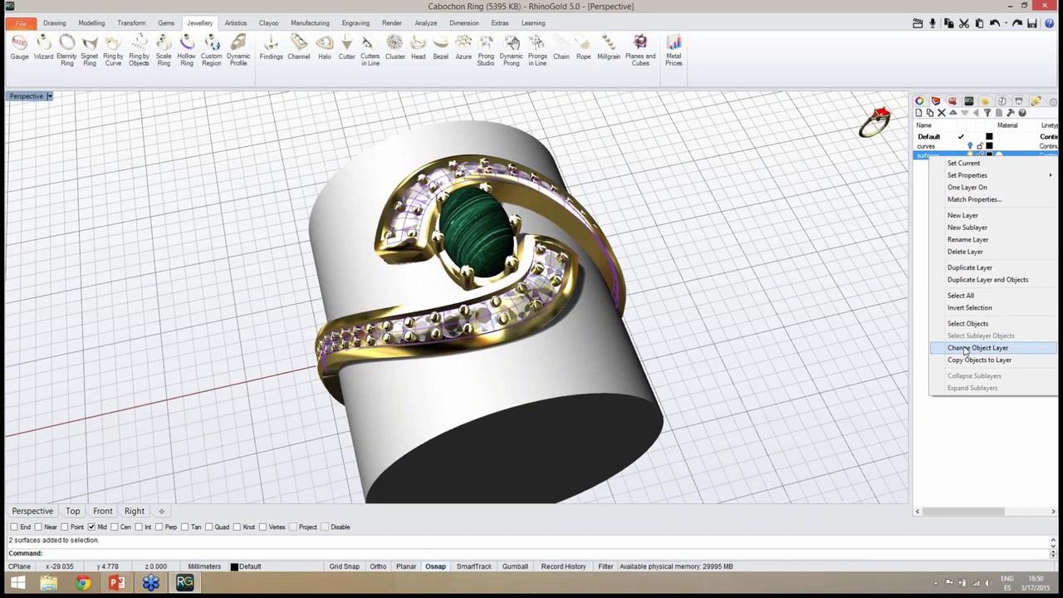
pyautogui.click(965, 349)
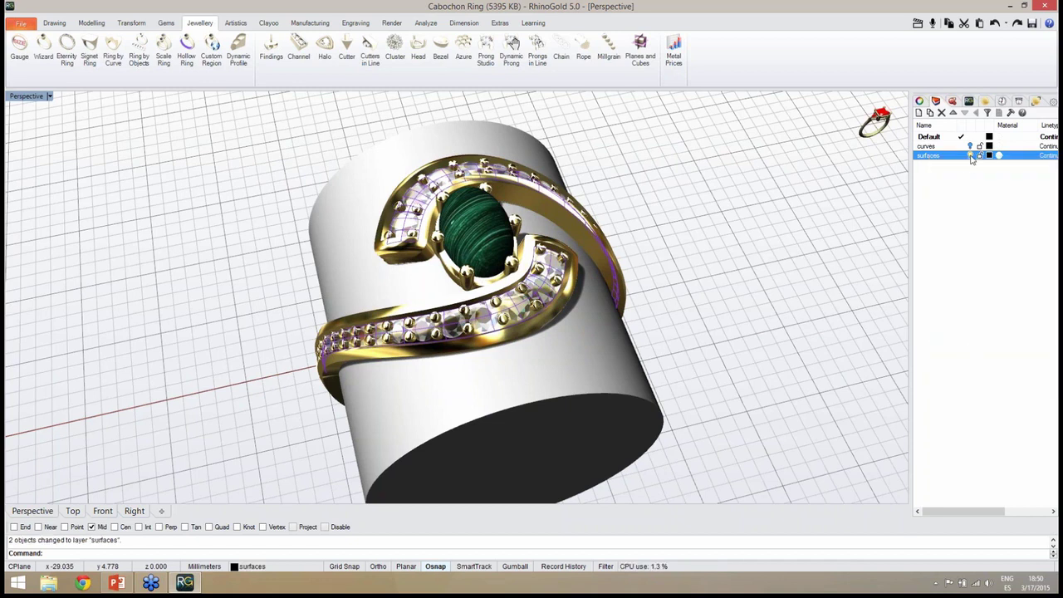
pyautogui.press('Escape')
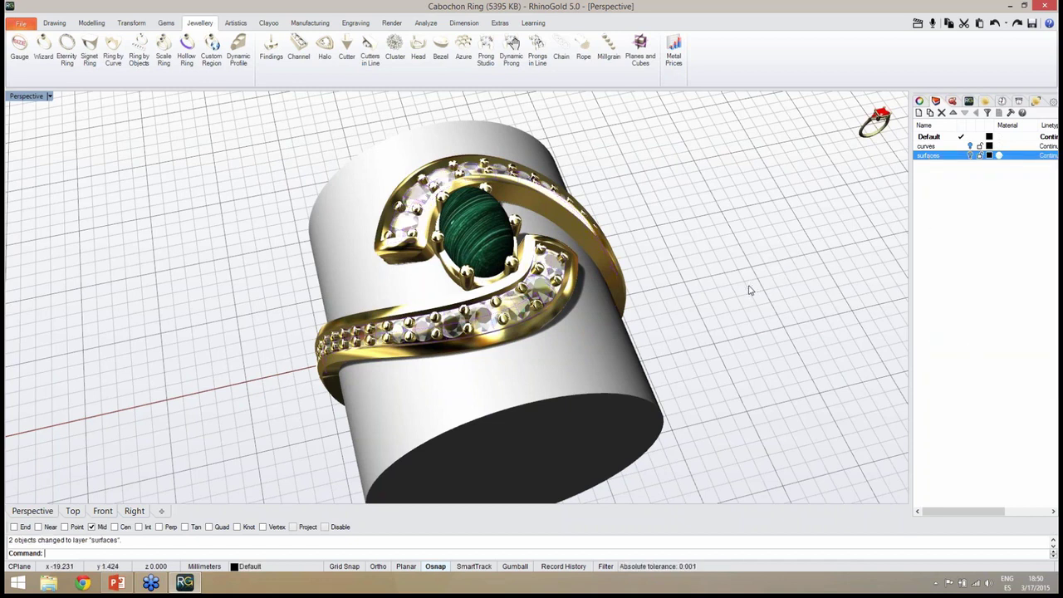
# Step: Set up a Boolean union with the ring band and the cabochon's prong head as the selected solids
pyautogui.moveTo(686, 292); pyautogui.dragTo(669, 306, button='right')
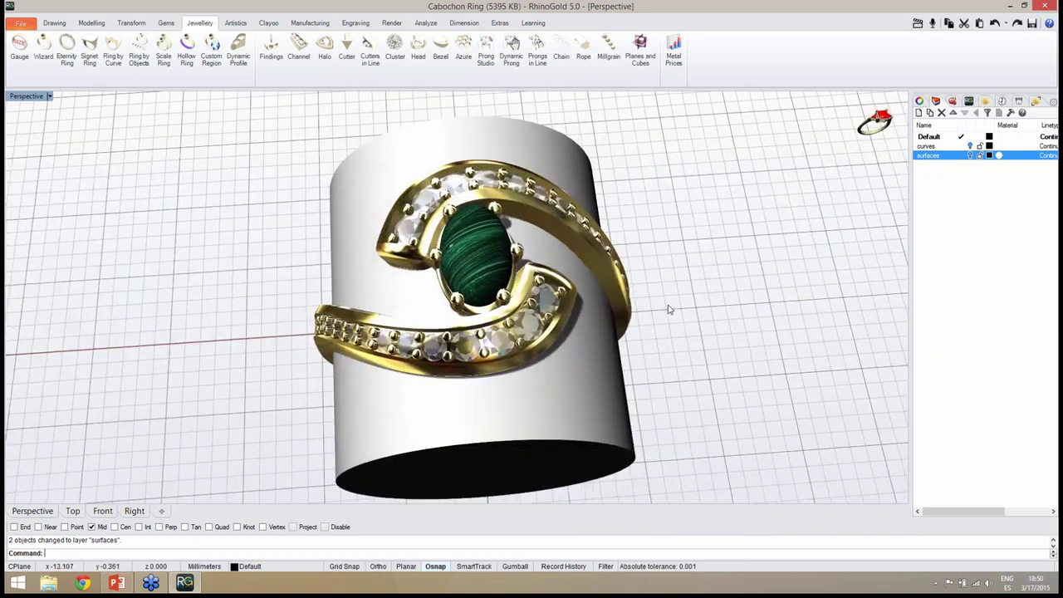
pyautogui.moveTo(658, 367); pyautogui.dragTo(676, 341, button='right')
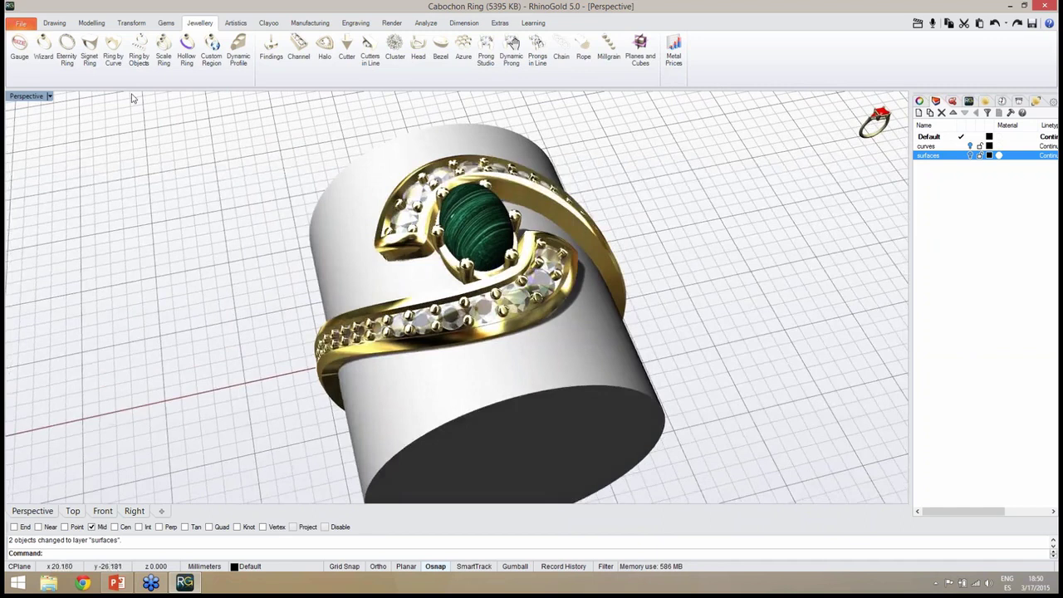
pyautogui.click(98, 23)
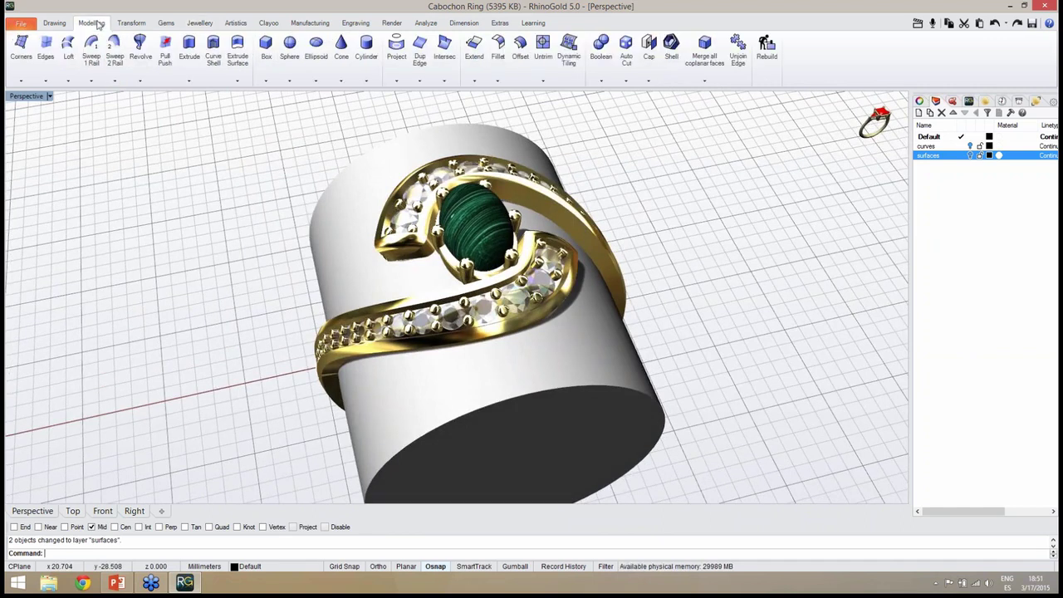
pyautogui.click(602, 54)
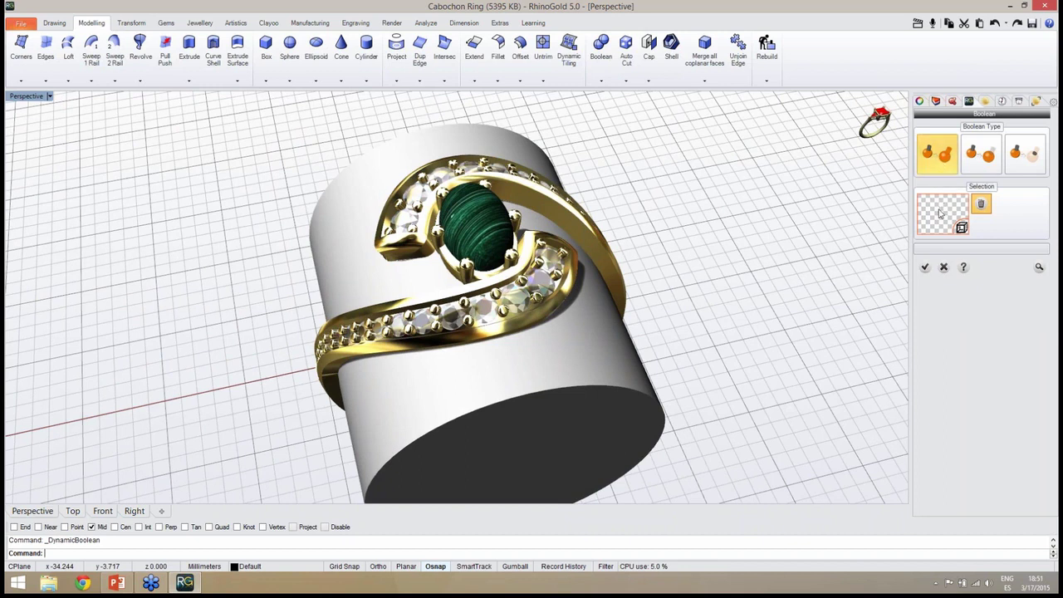
pyautogui.click(937, 214)
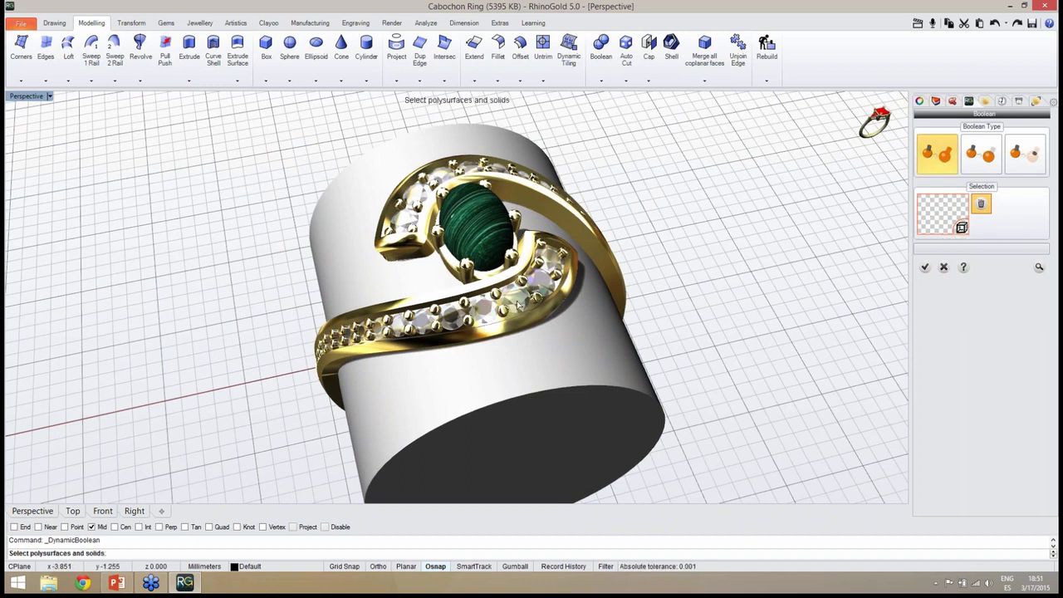
pyautogui.moveTo(465, 284); pyautogui.dragTo(480, 286, button='right')
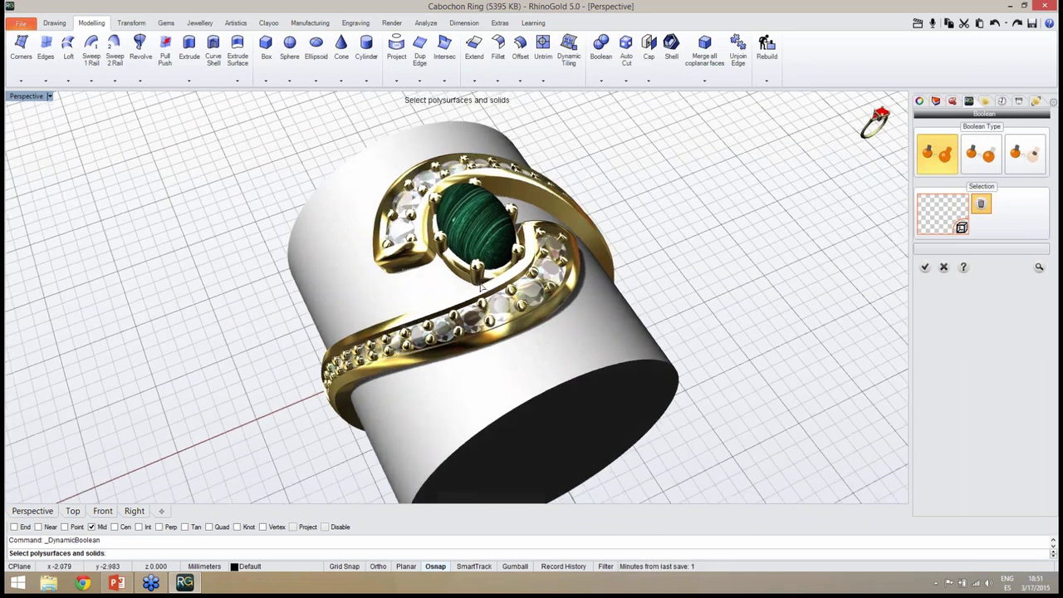
pyautogui.click(484, 290)
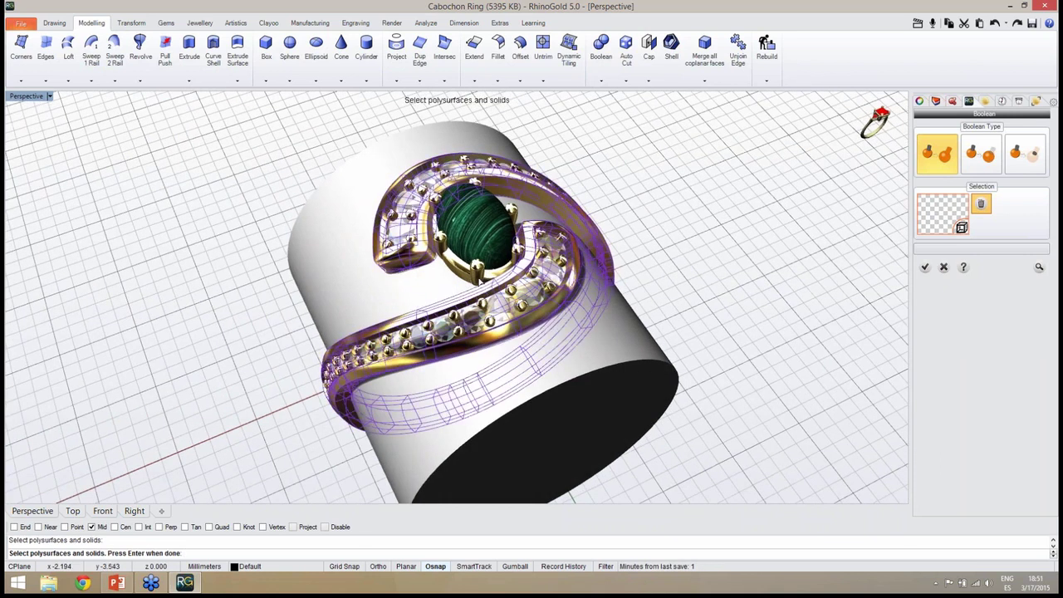
pyautogui.click(482, 280)
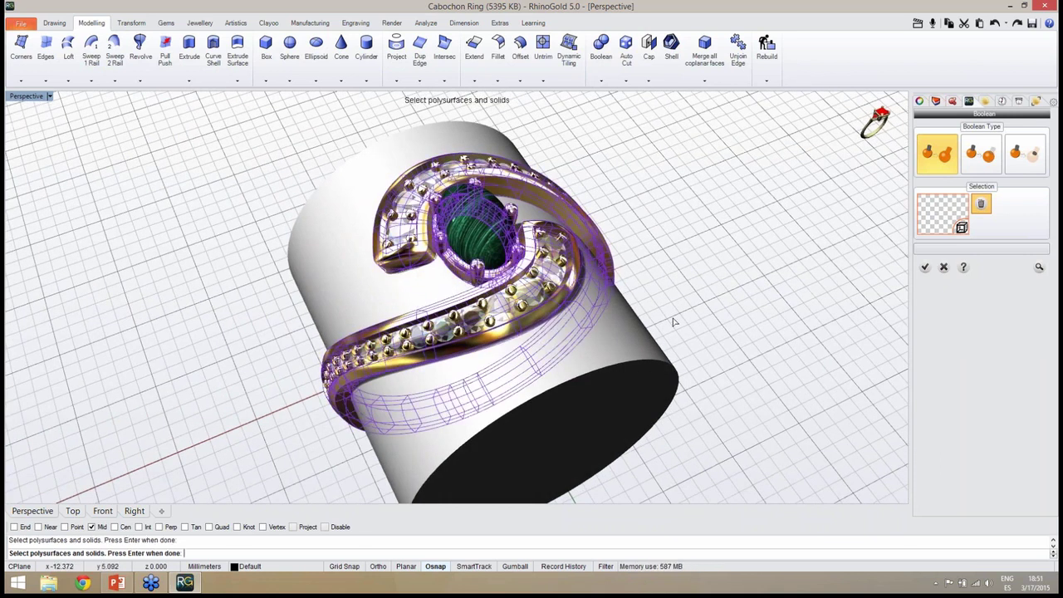
pyautogui.press('Return')
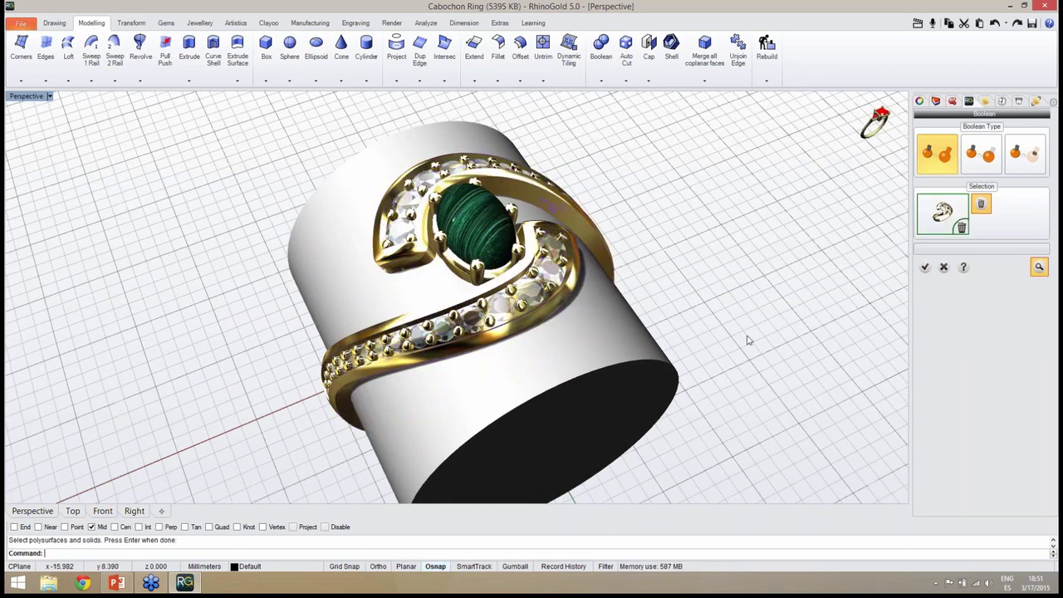
# Step: Preview the union of the band and the cabochon head and accept it
pyautogui.click(1038, 268)
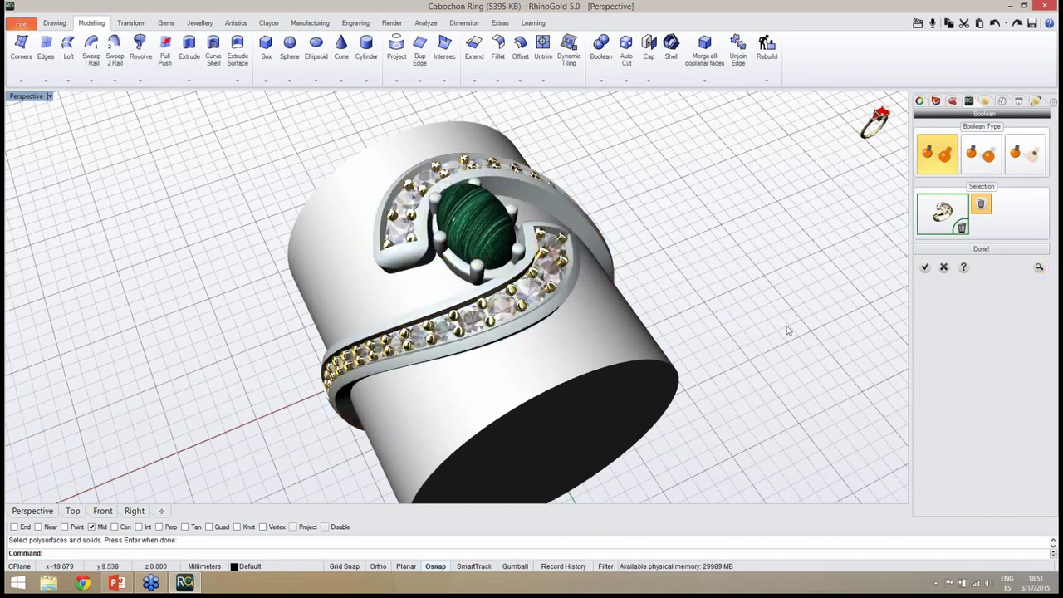
pyautogui.moveTo(787, 331); pyautogui.dragTo(751, 336, button='right')
pyautogui.click(926, 270)
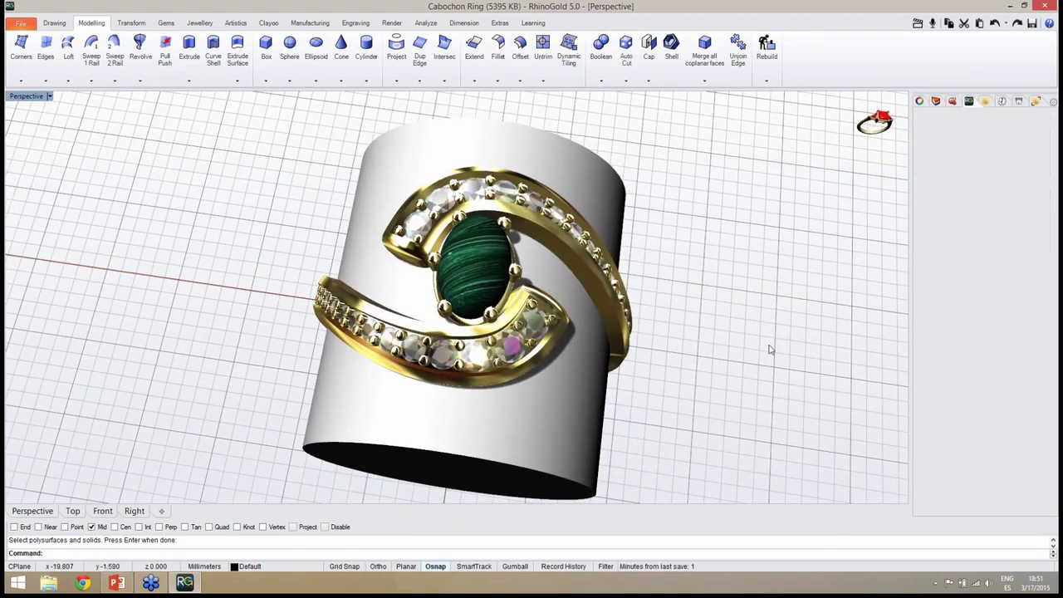
# Step: Temporarily hide the finger cylinder to examine the inner side of the band and the cabochon head
pyautogui.moveTo(619, 410); pyautogui.dragTo(620, 301, button='right')
pyautogui.scroll(-3, 553, 287)
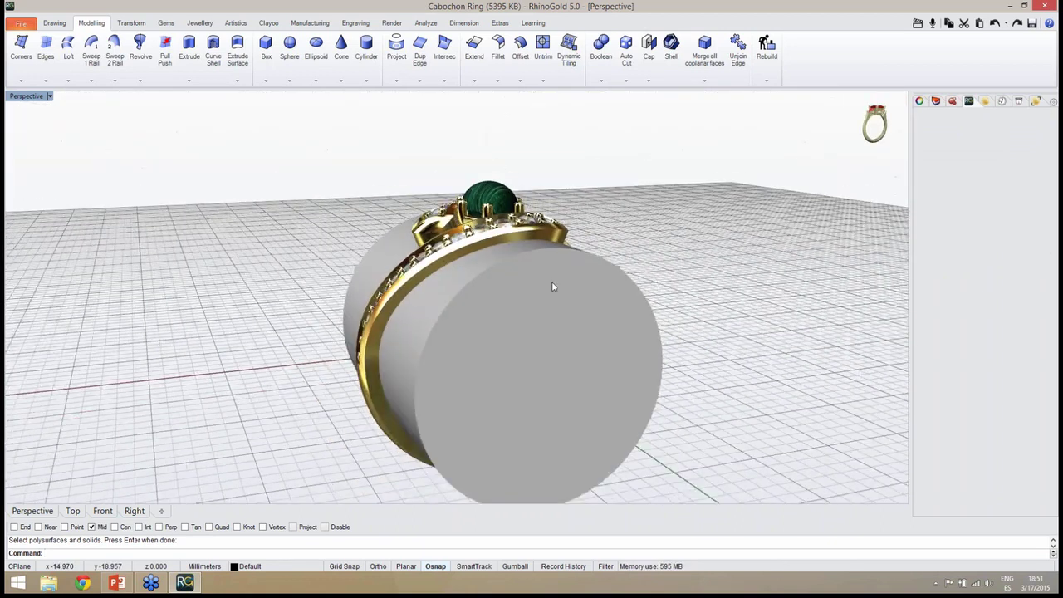
pyautogui.click(545, 324)
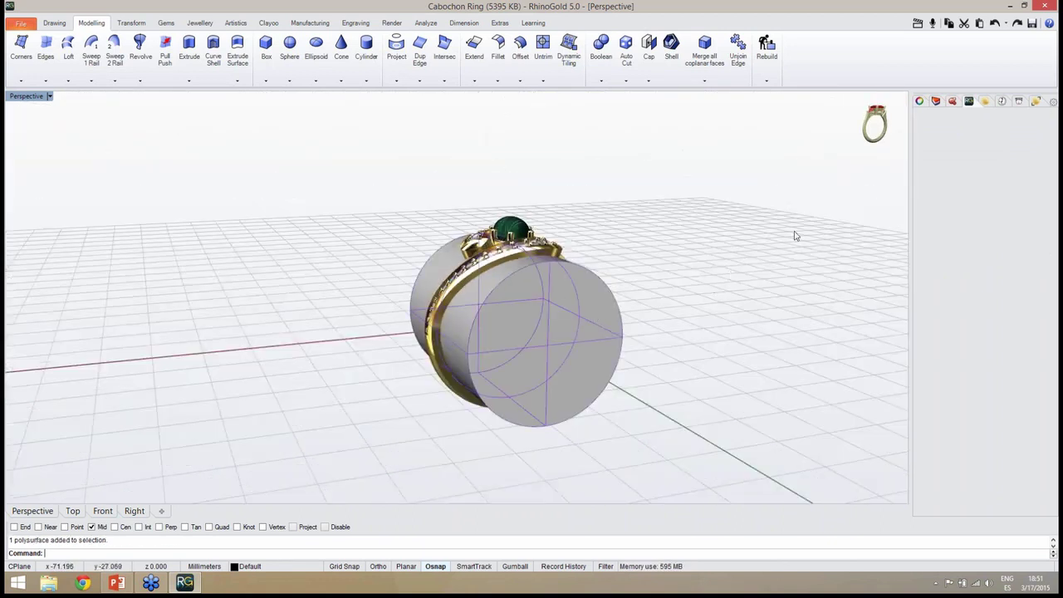
pyautogui.moveTo(815, 162)
pyautogui.click(816, 116)
pyautogui.moveTo(686, 316); pyautogui.dragTo(530, 260, button='right')
pyautogui.scroll(5, 584, 251)
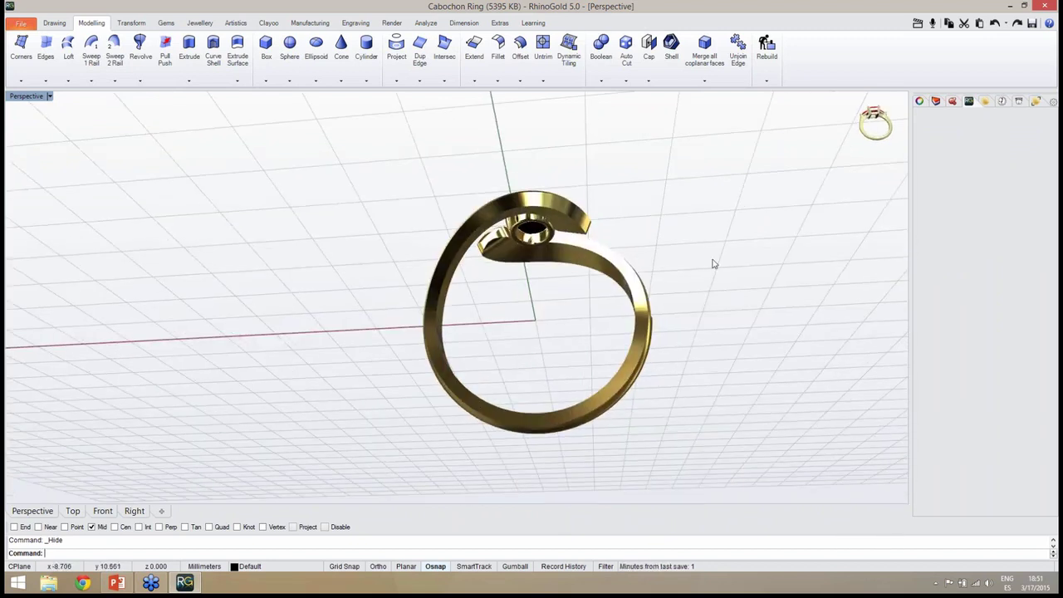
pyautogui.moveTo(826, 172)
pyautogui.scroll(-1, 824, 131)
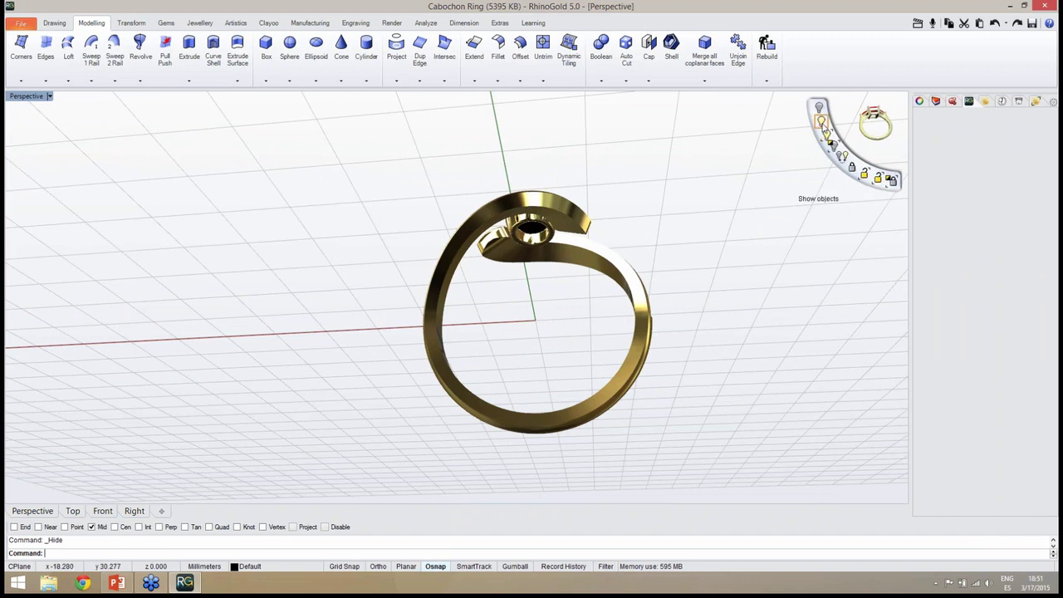
pyautogui.click(821, 122)
pyautogui.moveTo(612, 277); pyautogui.dragTo(652, 308, button='right')
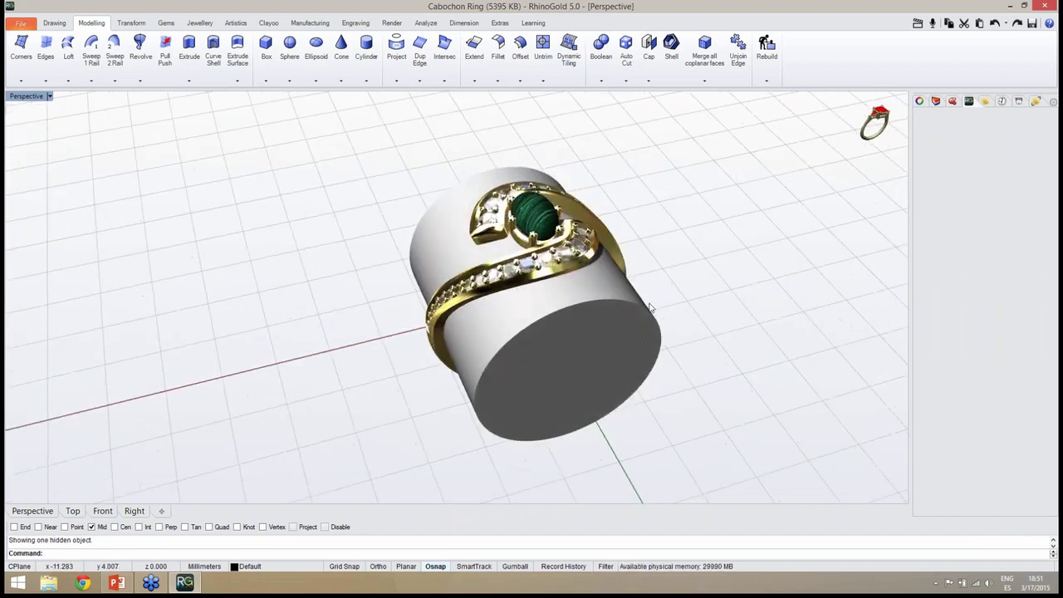
# Step: Start a Boolean difference and assign the united ring as the object to cut
pyautogui.scroll(3, 652, 308)
pyautogui.click(522, 330)
pyautogui.scroll(-3, 506, 315)
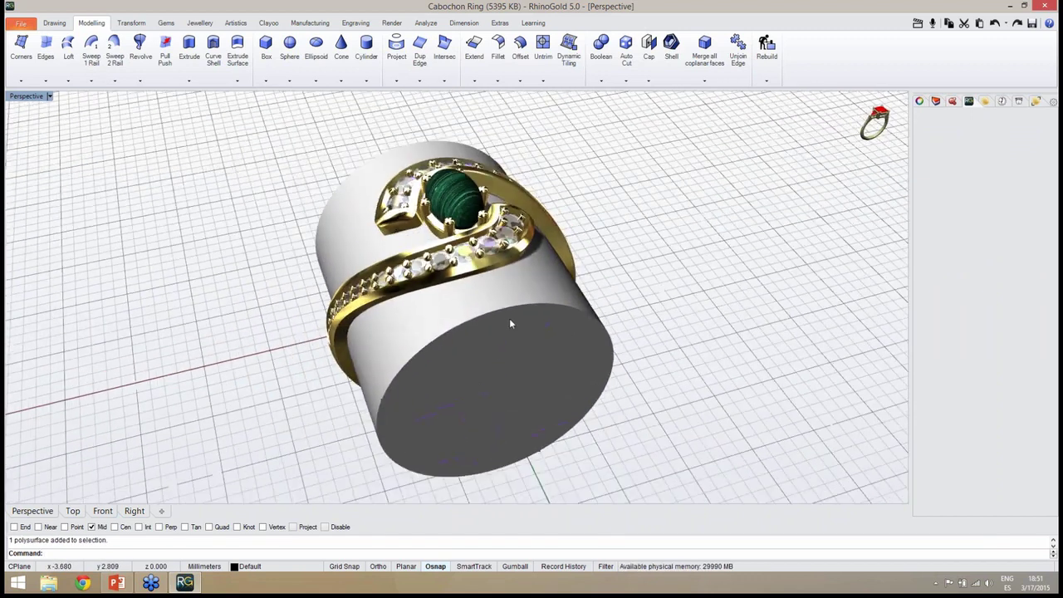
pyautogui.moveTo(468, 301); pyautogui.dragTo(496, 299, button='right')
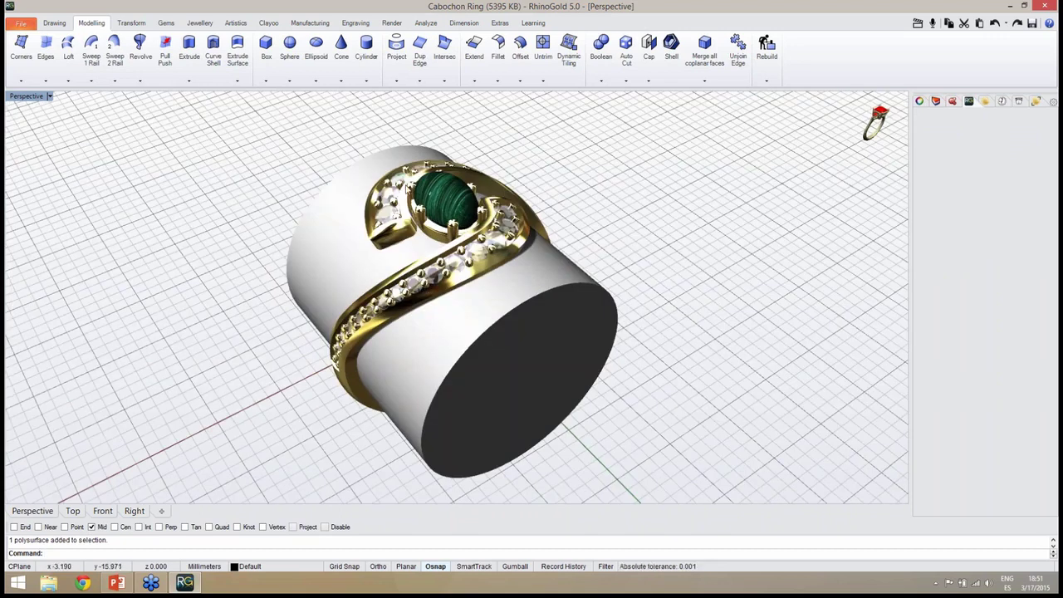
pyautogui.click(601, 48)
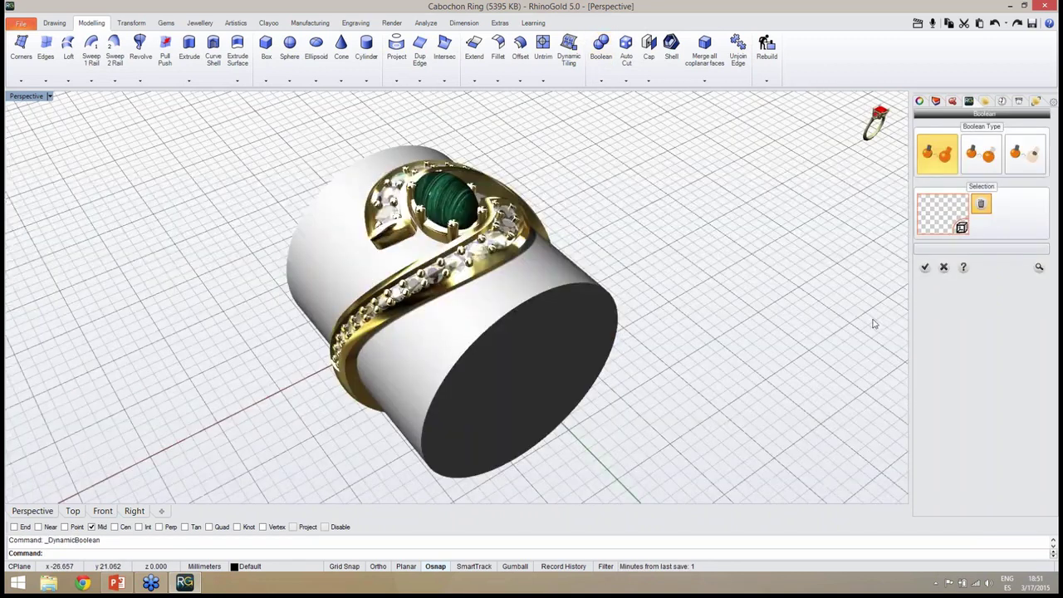
pyautogui.click(975, 161)
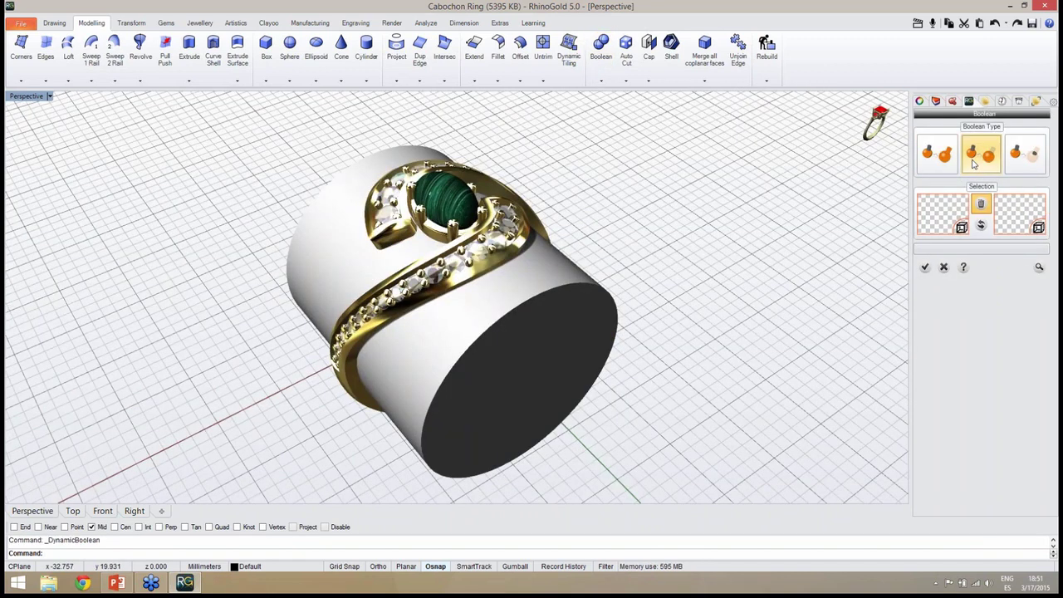
pyautogui.click(941, 213)
pyautogui.click(456, 287)
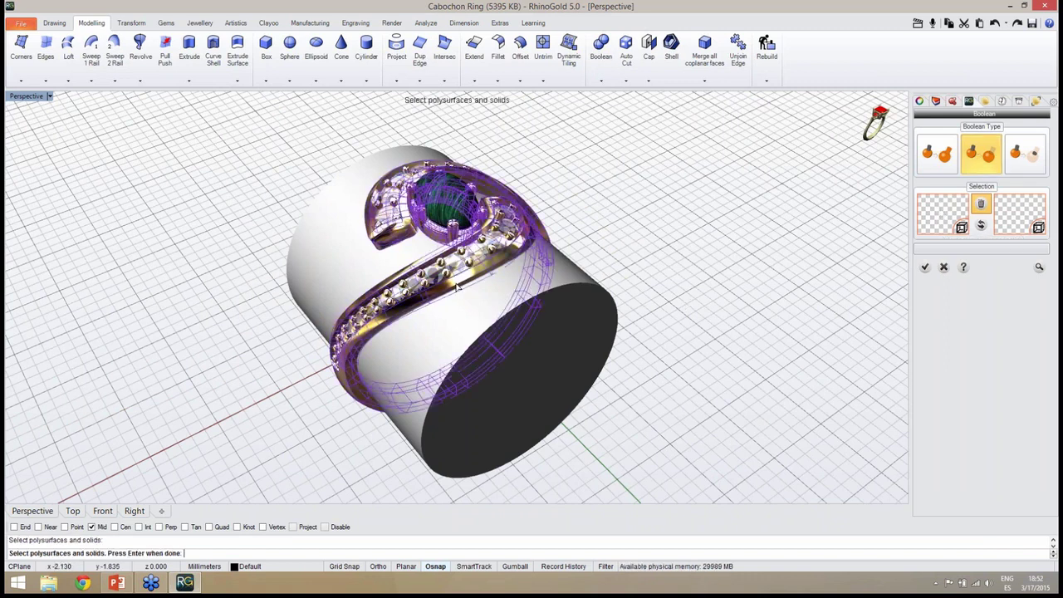
pyautogui.rightClick(461, 289)
# Step: Assign the finger cylinder as the cutting object, preview the Boolean difference on the ring and accept it
pyautogui.moveTo(470, 304); pyautogui.dragTo(475, 154, button='right')
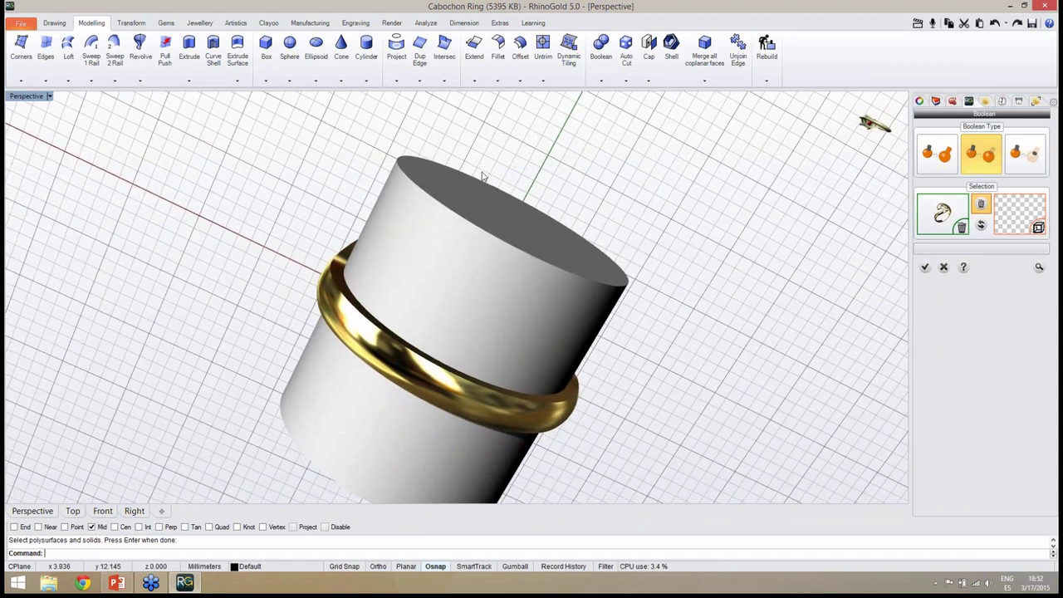
pyautogui.click(1012, 220)
pyautogui.click(562, 279)
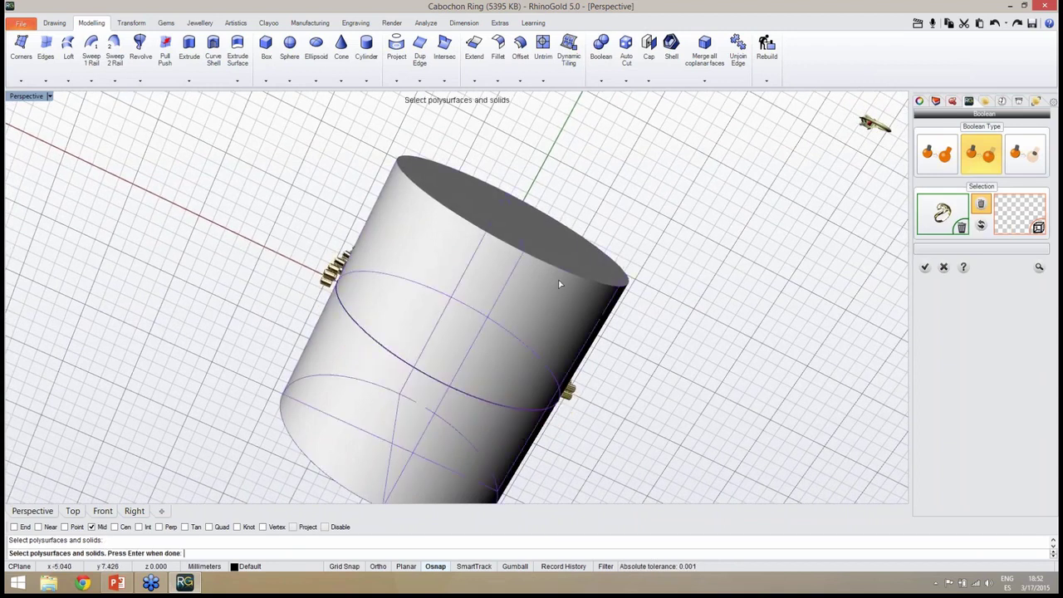
pyautogui.rightClick(689, 320)
pyautogui.moveTo(719, 268); pyautogui.dragTo(772, 440, button='right')
pyautogui.click(1038, 267)
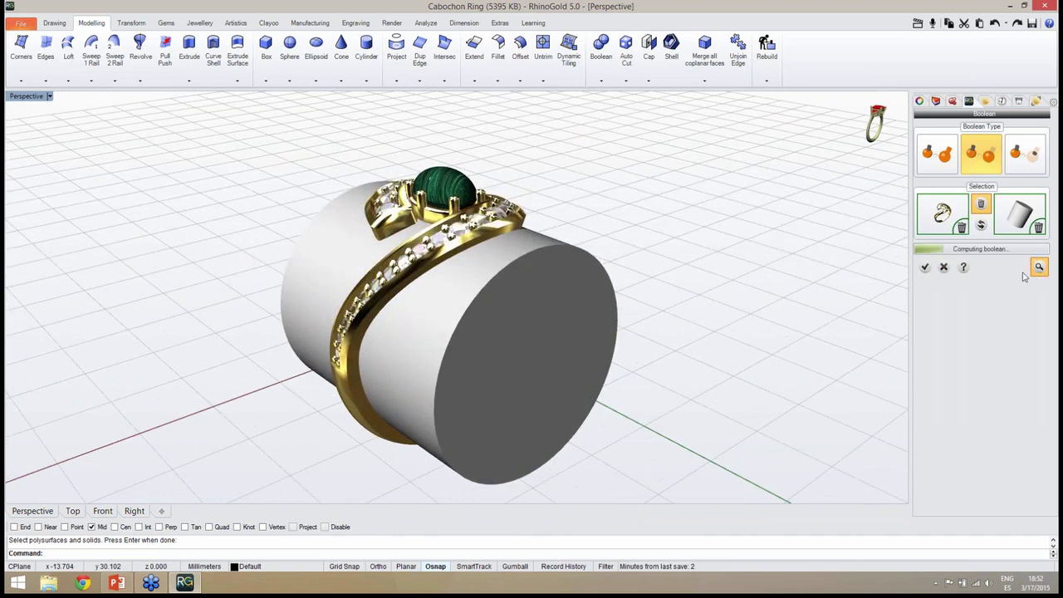
pyautogui.moveTo(714, 296); pyautogui.dragTo(578, 251, button='right')
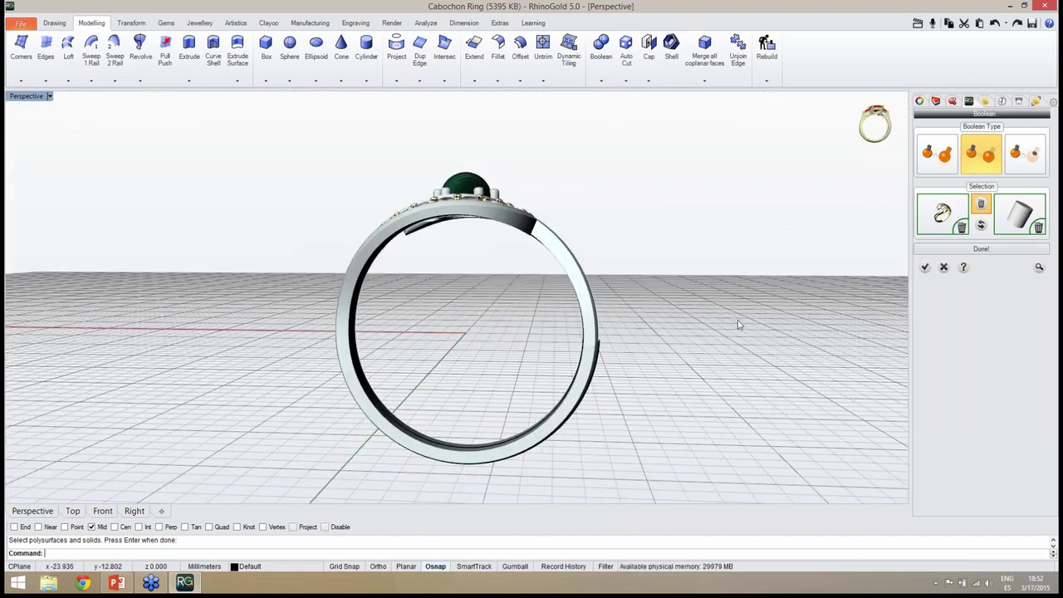
pyautogui.click(925, 267)
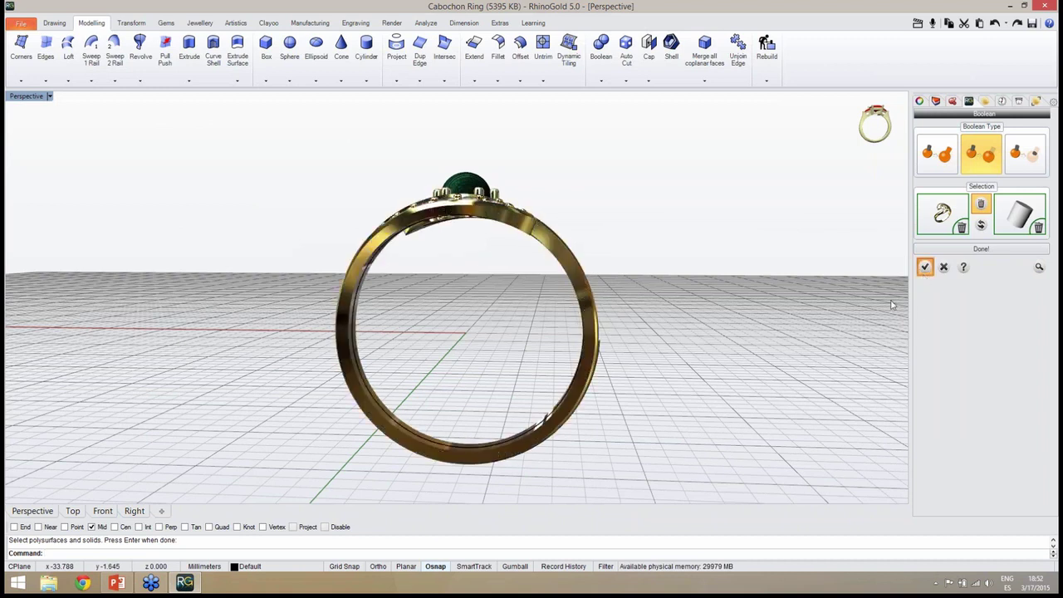
# Step: Inspect the cleared inside of the band in the front and perspective views and save the ring model
pyautogui.moveTo(532, 301); pyautogui.dragTo(487, 332, button='right')
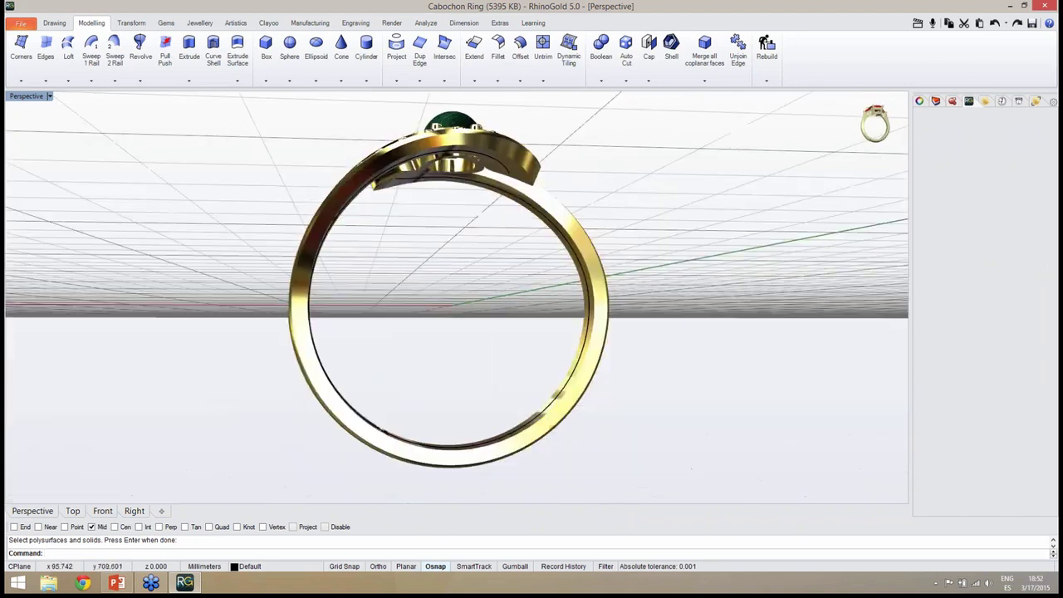
pyautogui.click(102, 511)
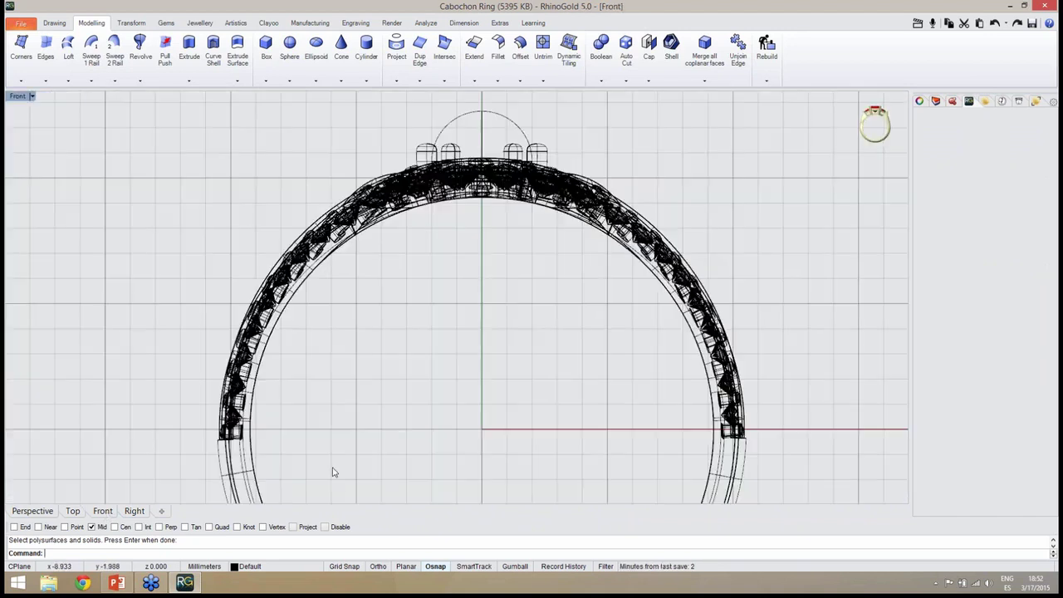
pyautogui.scroll(-6, 403, 332)
pyautogui.scroll(1, 499, 332)
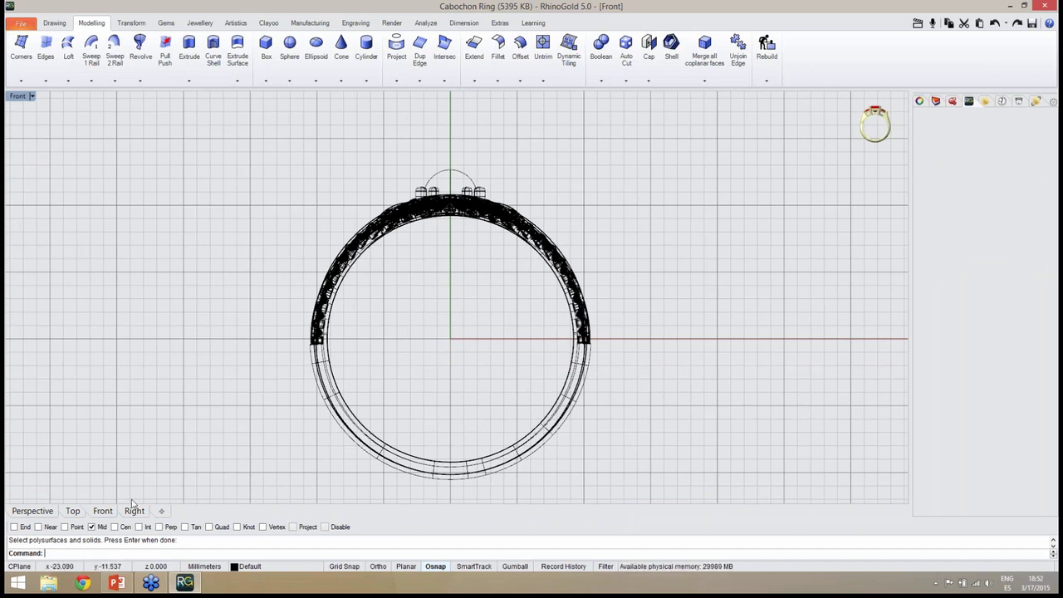
pyautogui.click(39, 511)
pyautogui.moveTo(410, 382); pyautogui.dragTo(573, 353, button='right')
pyautogui.scroll(-4, 527, 417)
pyautogui.scroll(3, 490, 373)
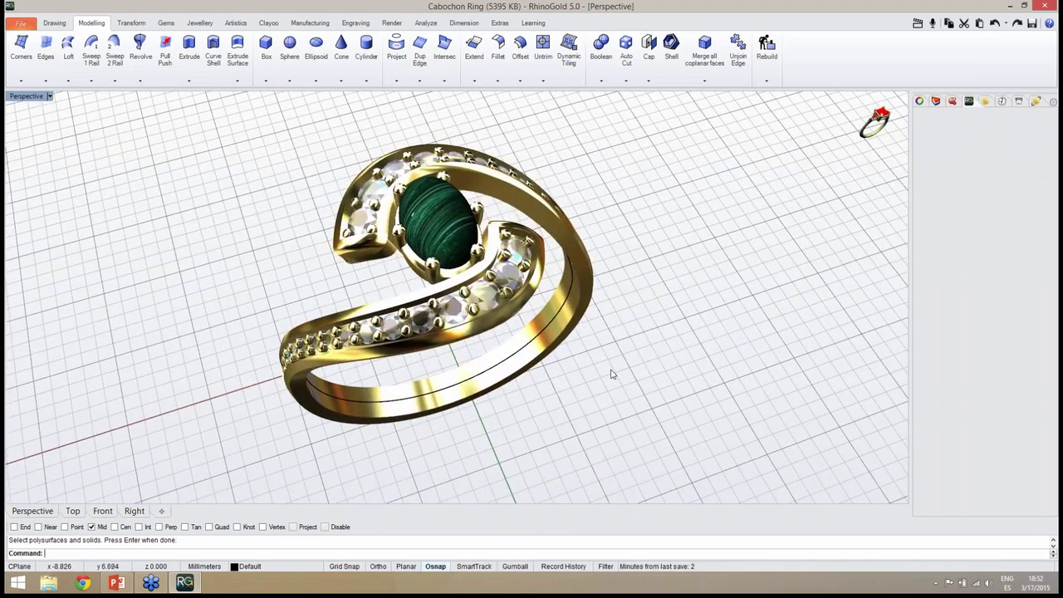
pyautogui.hotkey('ctrl', 's')
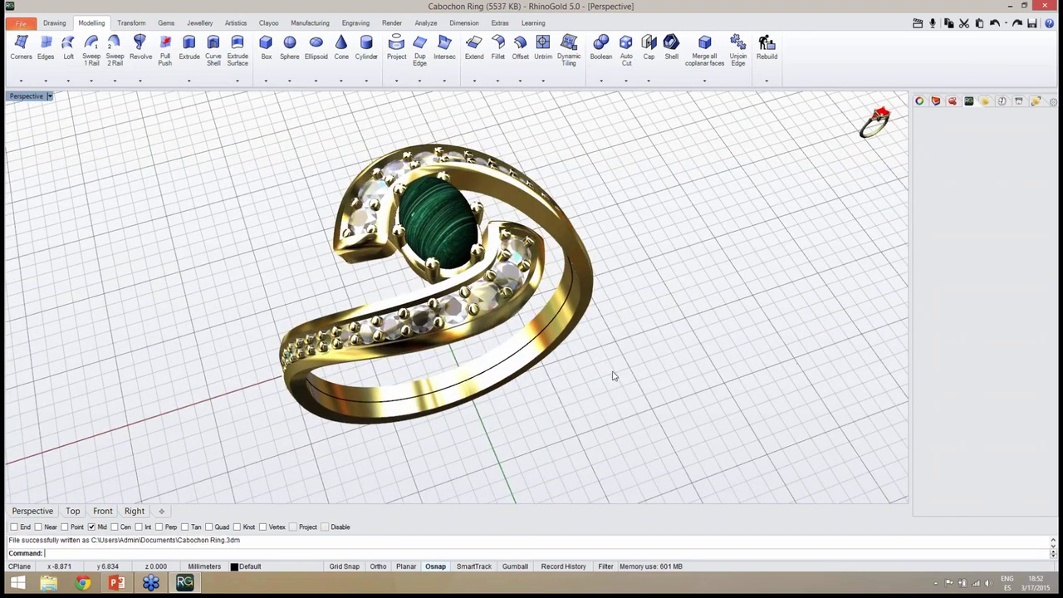
# Step: Select all the diamonds set along the ring band at once with the gem selection command
pyautogui.moveTo(613, 377); pyautogui.dragTo(454, 359, button='right')
pyautogui.scroll(3, 448, 320)
pyautogui.scroll(-5, 485, 338)
pyautogui.moveTo(515, 304); pyautogui.dragTo(508, 323, button='right')
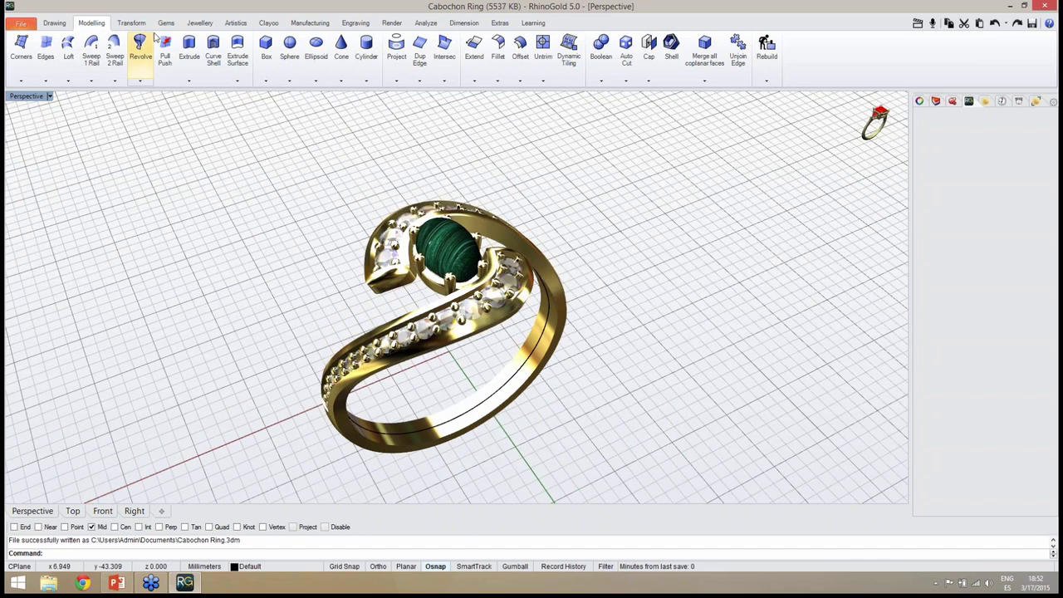
pyautogui.click(199, 24)
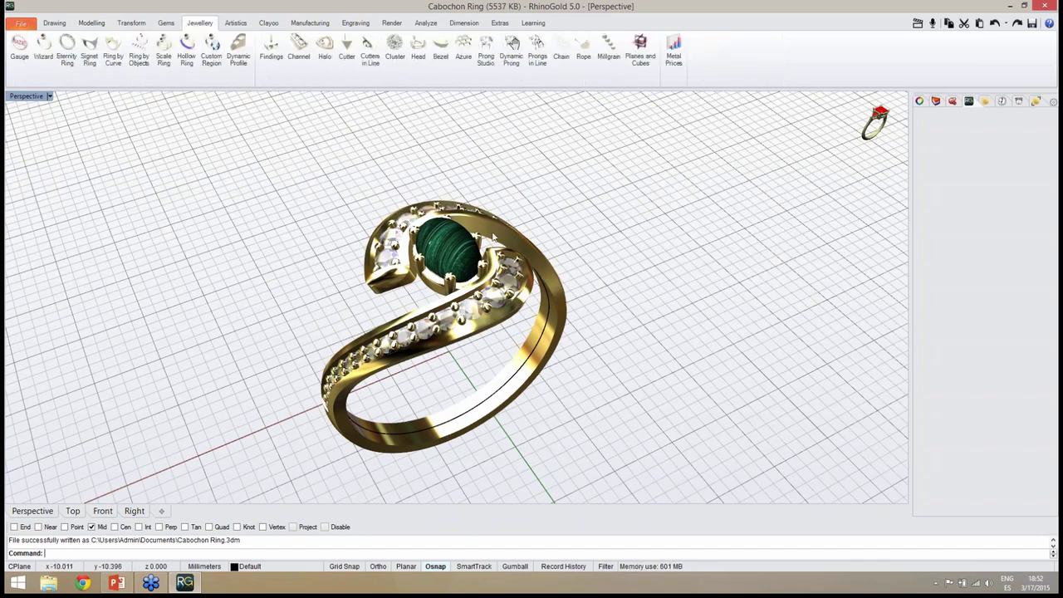
pyautogui.moveTo(494, 239); pyautogui.dragTo(570, 241, button='right')
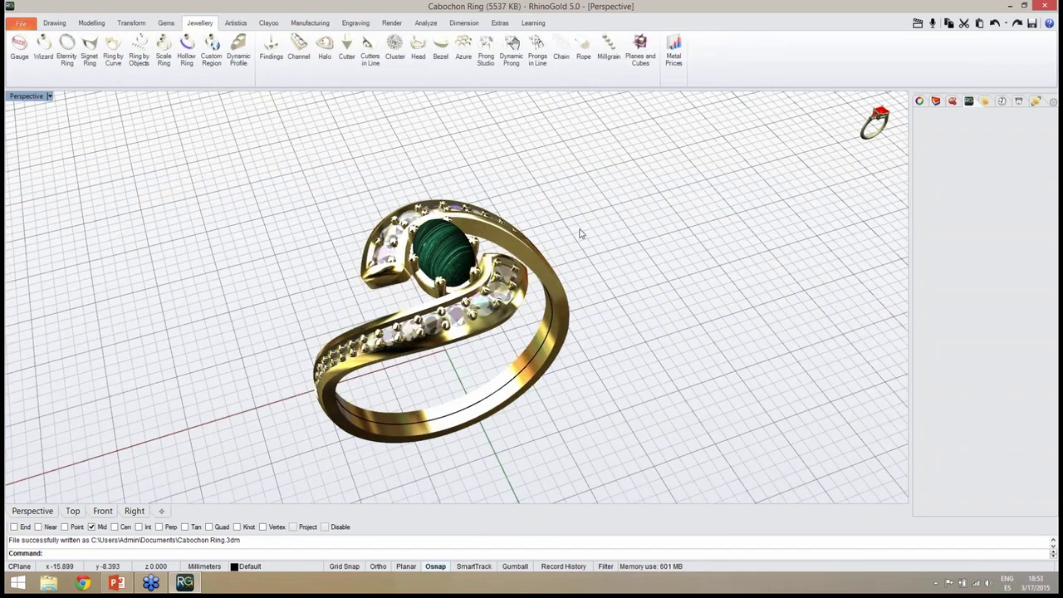
pyautogui.middleClick(580, 233)
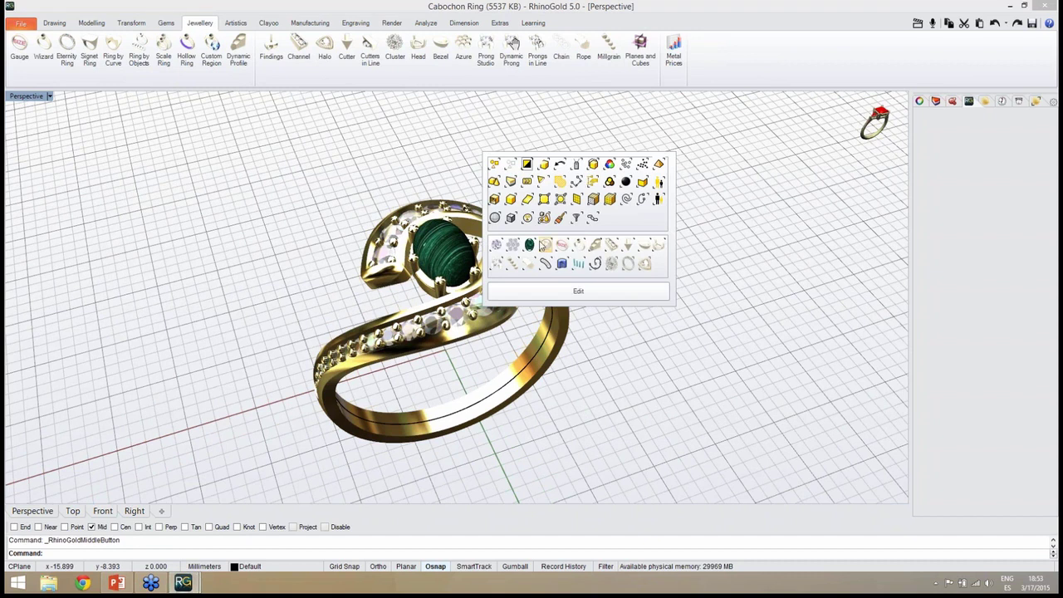
pyautogui.click(495, 245)
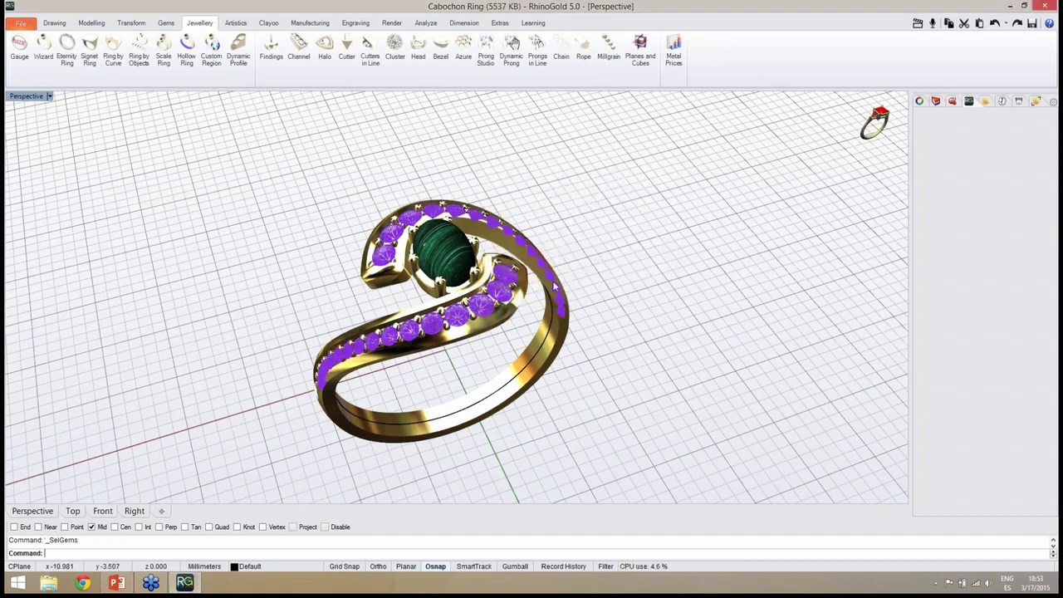
pyautogui.moveTo(496, 245); pyautogui.dragTo(536, 309, button='right')
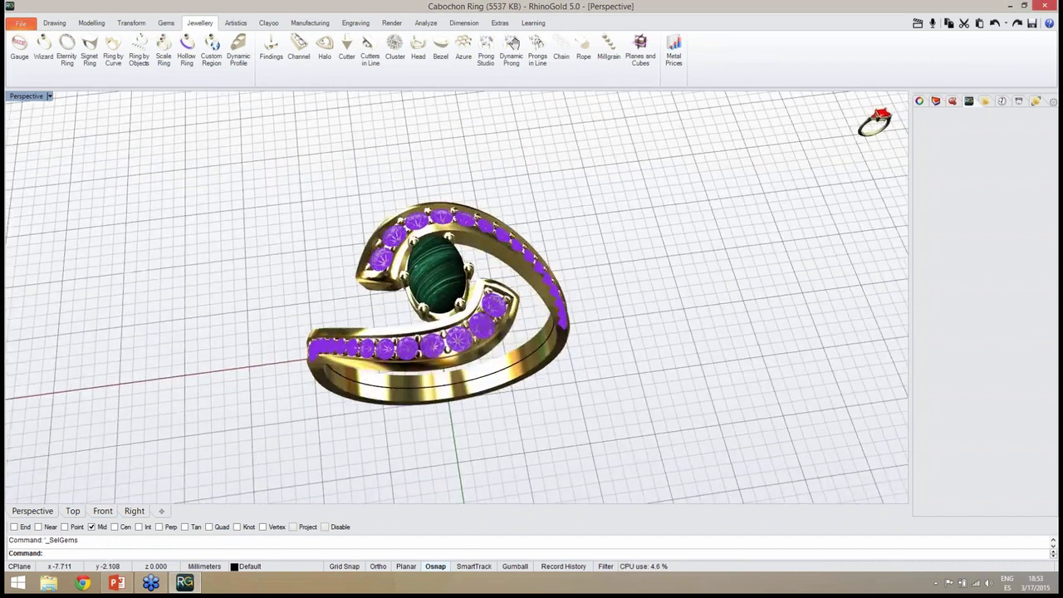
# Step: Create cutters for the selected diamonds with the preset cutter parameters and save the model
pyautogui.click(349, 70)
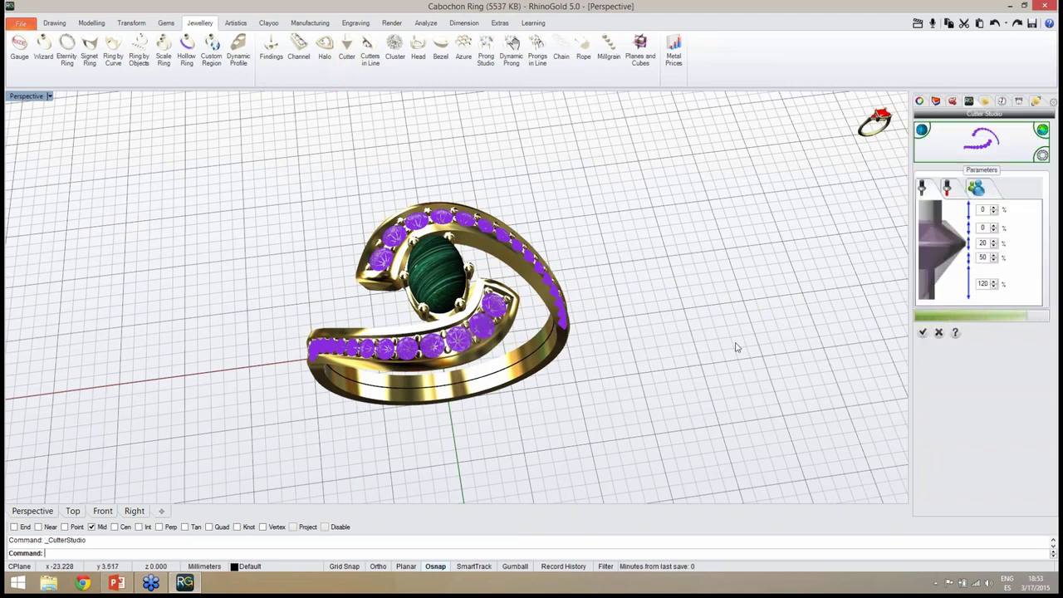
pyautogui.moveTo(650, 421); pyautogui.dragTo(581, 349, button='right')
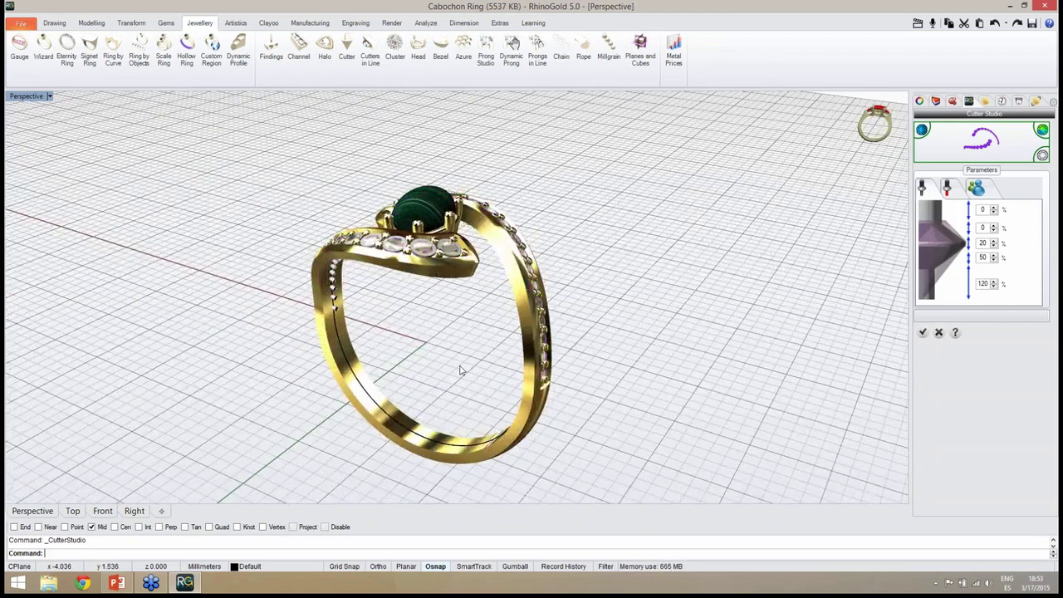
pyautogui.moveTo(462, 370); pyautogui.dragTo(274, 372, button='right')
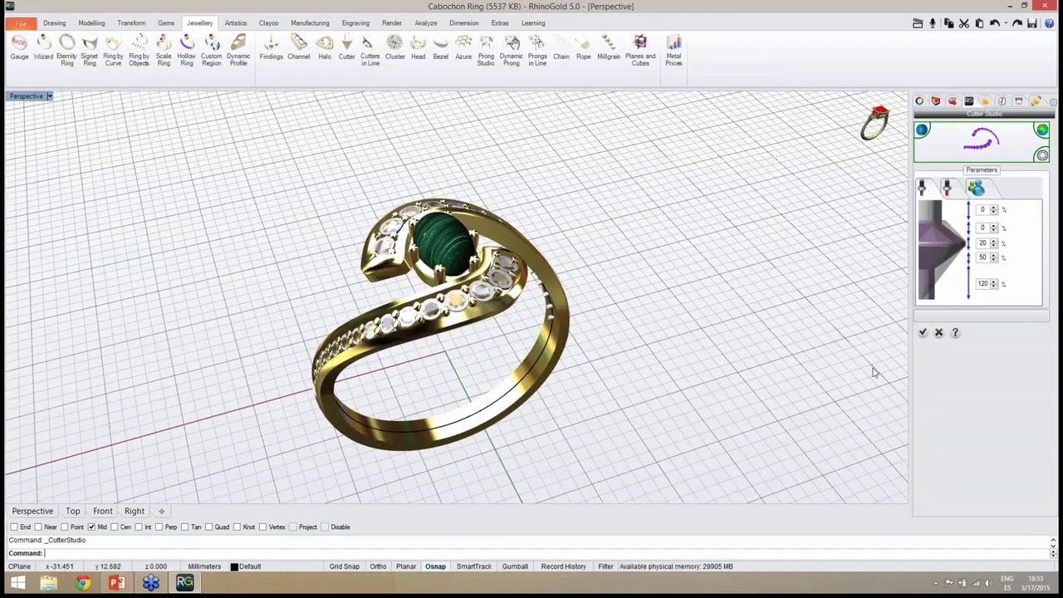
pyautogui.moveTo(519, 353); pyautogui.dragTo(484, 351, button='right')
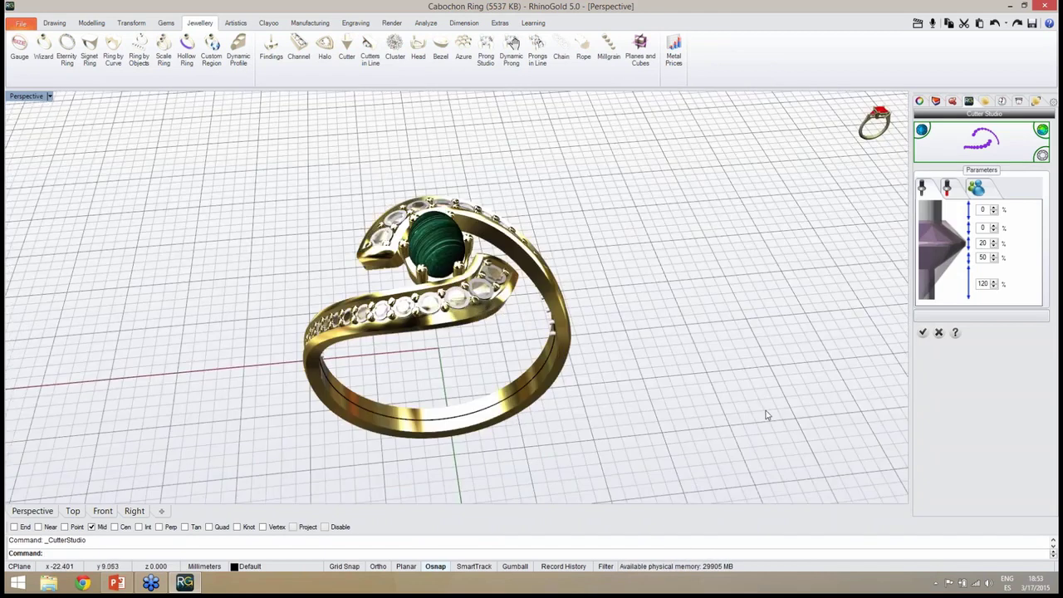
pyautogui.click(921, 333)
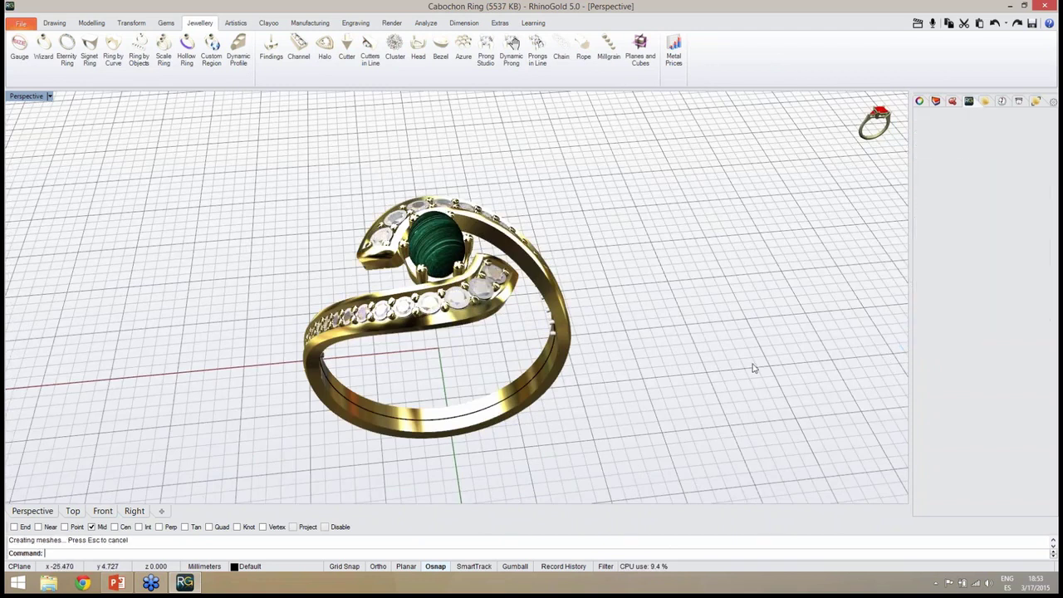
pyautogui.hotkey('ctrl', 's')
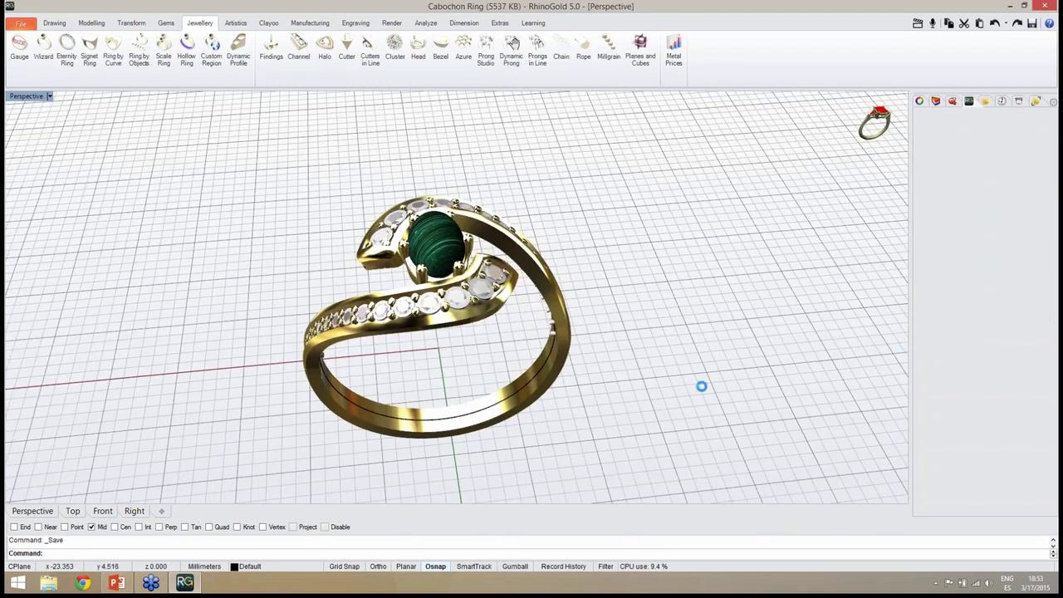
# Step: Start a Boolean difference and assign the ring with its cabochon head as the object to cut
pyautogui.click(92, 22)
pyautogui.click(601, 50)
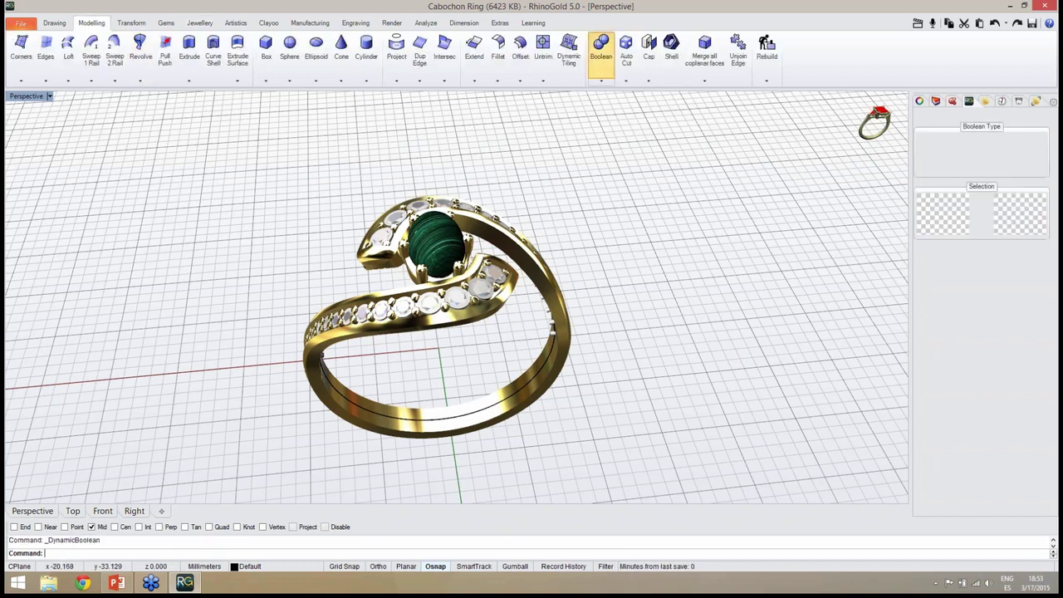
pyautogui.moveTo(599, 246); pyautogui.dragTo(629, 259, button='right')
pyautogui.scroll(5, 548, 299)
pyautogui.moveTo(592, 295); pyautogui.dragTo(753, 332, button='right')
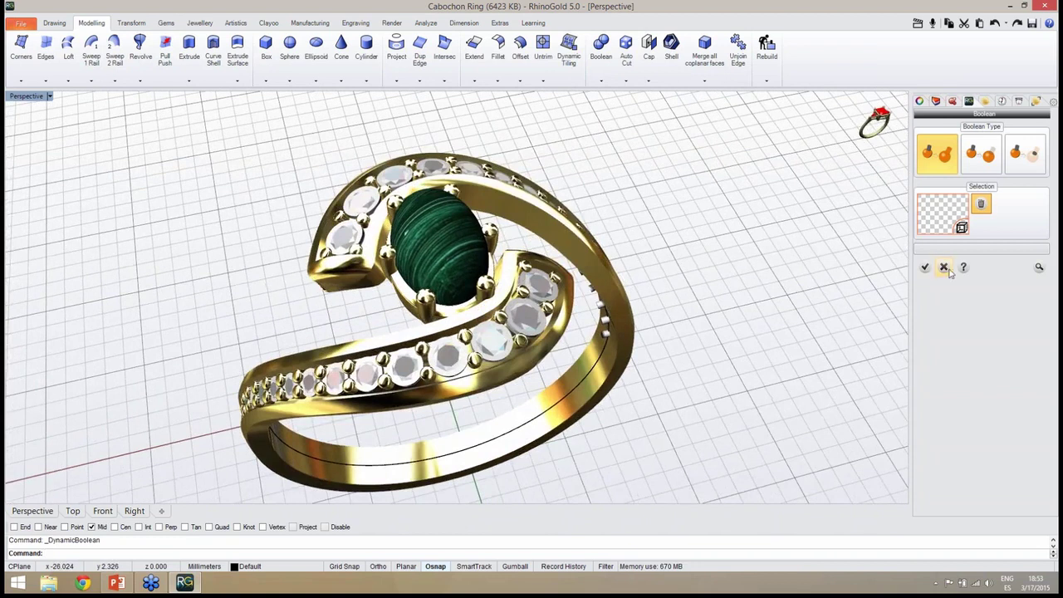
pyautogui.click(979, 165)
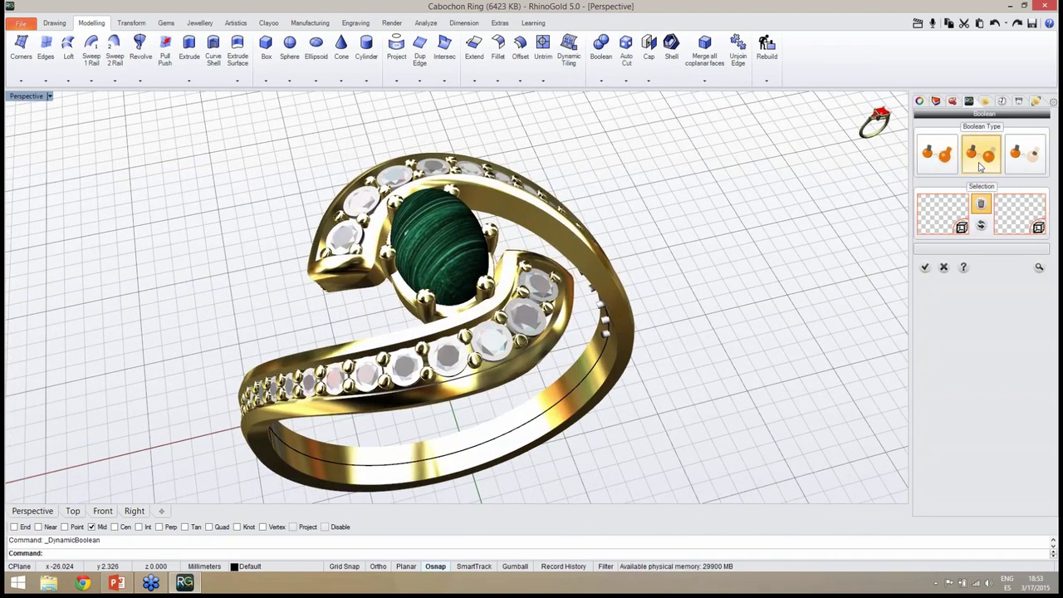
pyautogui.click(943, 219)
pyautogui.click(623, 378)
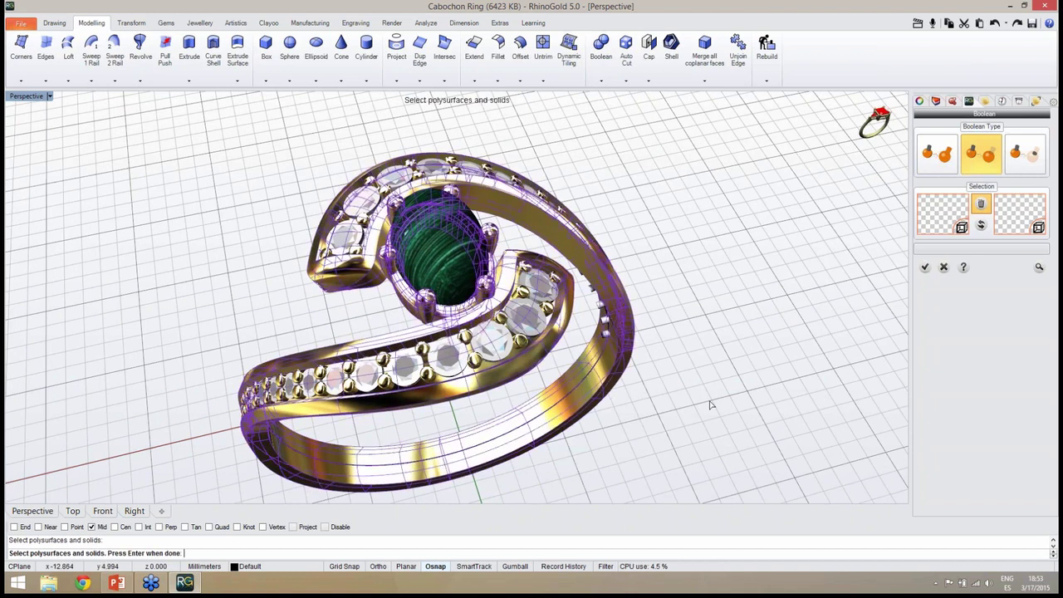
pyautogui.press('Return')
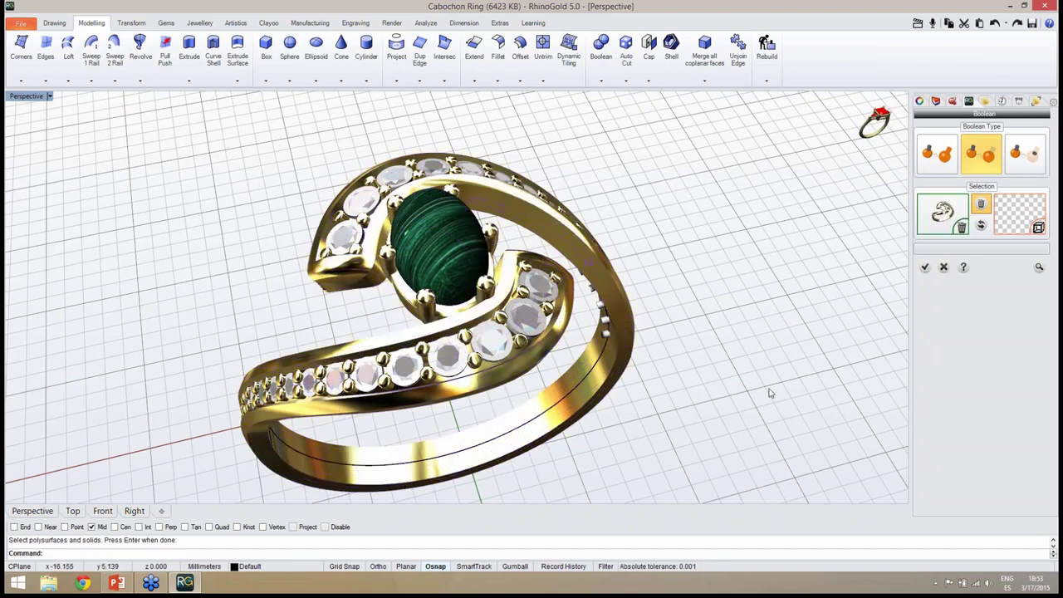
# Step: Assign the diamond cutters as the cutting objects and accept the Boolean difference to cut the stone seats
pyautogui.click(1020, 220)
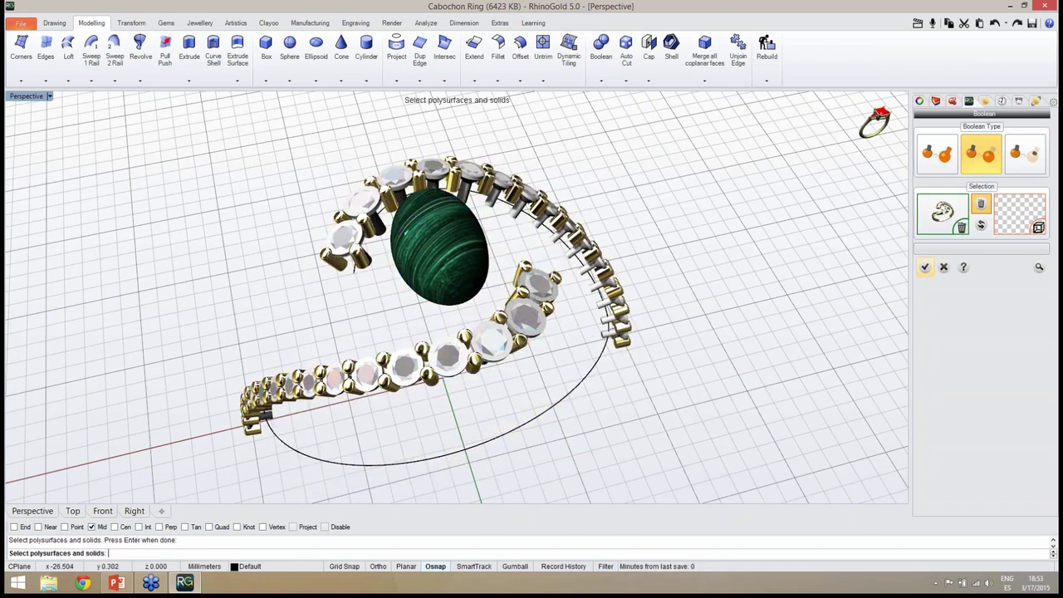
pyautogui.click(595, 342)
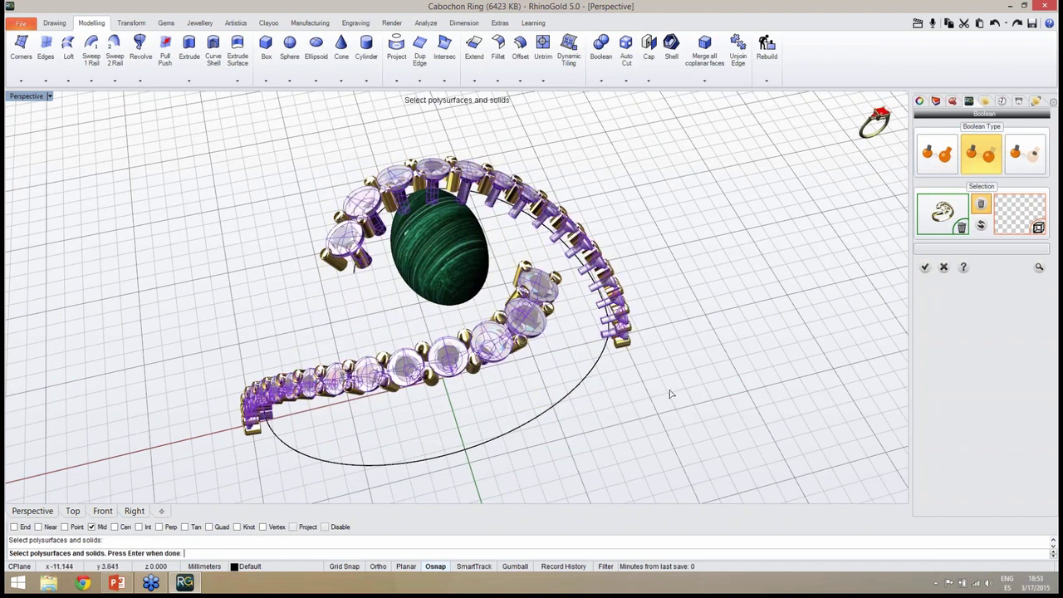
pyautogui.press('Return')
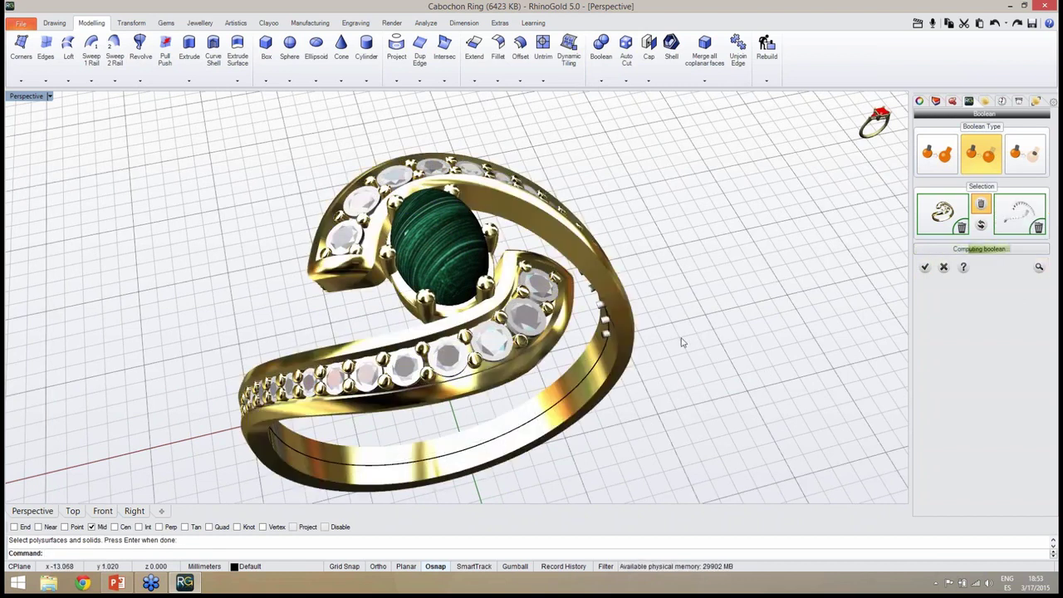
pyautogui.scroll(-4, 617, 300)
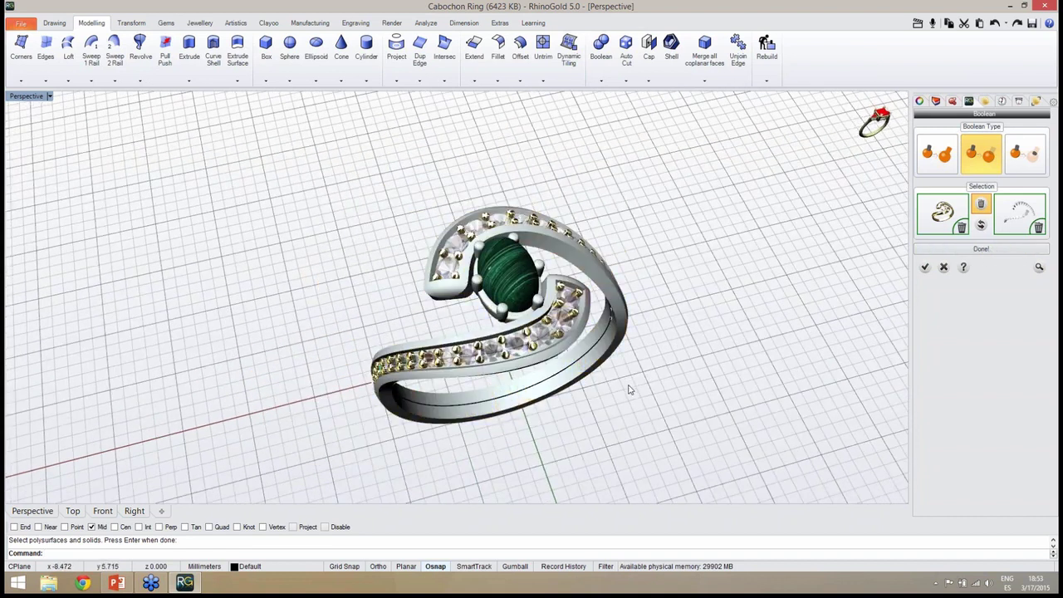
pyautogui.moveTo(629, 389); pyautogui.dragTo(643, 365, button='right')
pyautogui.click(928, 269)
# Step: Select all the diamonds and hide them to examine the seats cut into the band
pyautogui.scroll(5, 558, 347)
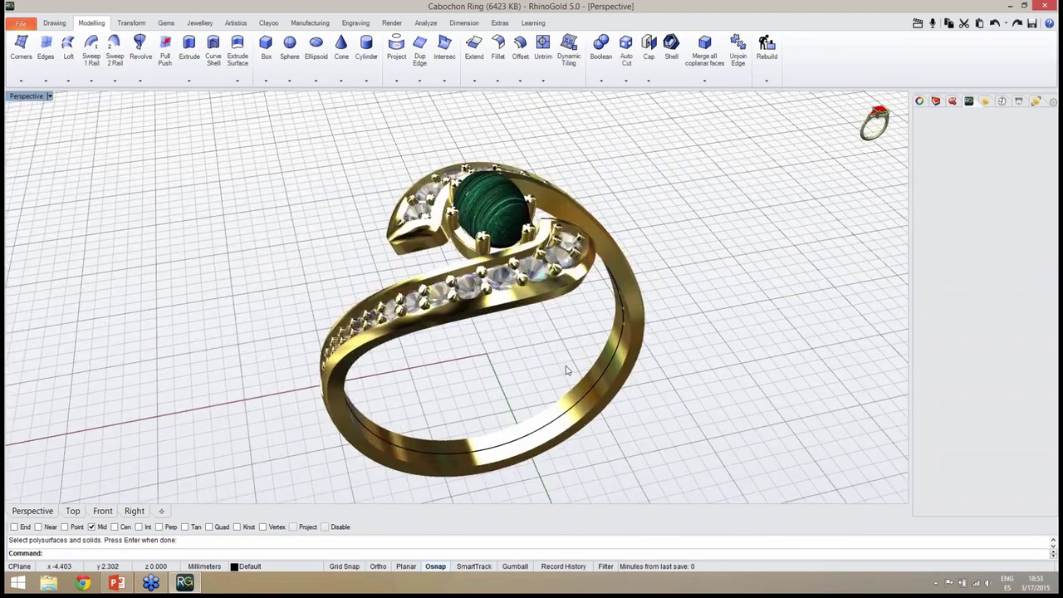
pyautogui.scroll(-5, 556, 346)
pyautogui.middleClick(503, 346)
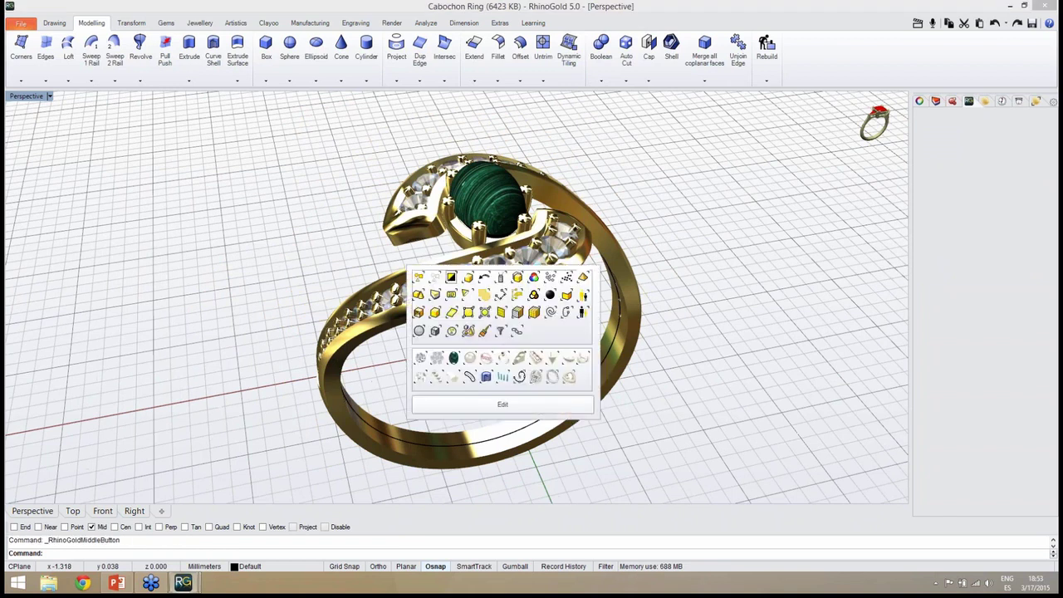
pyautogui.click(420, 359)
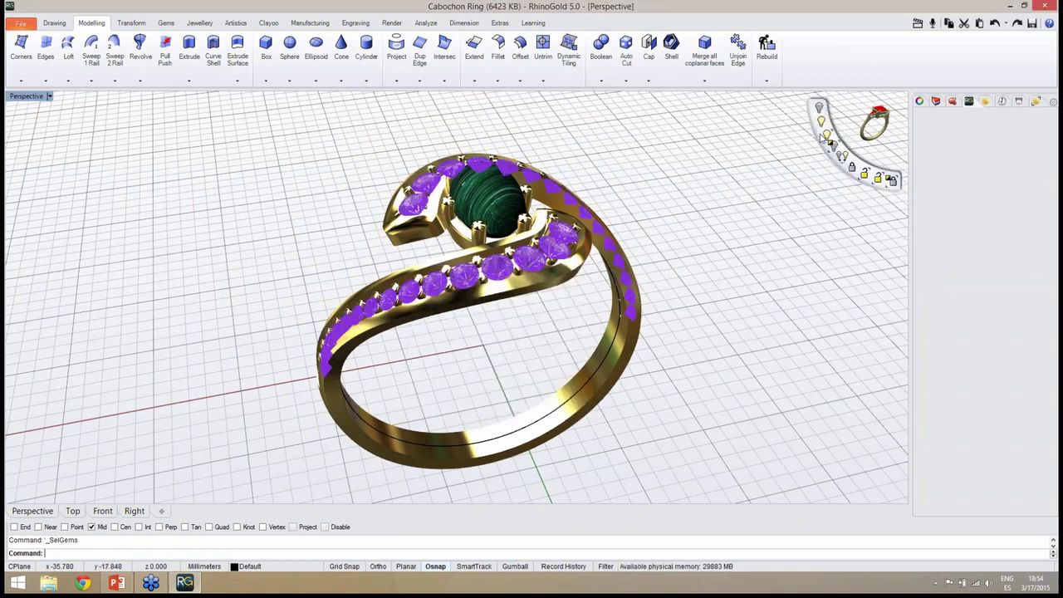
pyautogui.click(825, 136)
pyautogui.moveTo(681, 225); pyautogui.dragTo(540, 363, button='right')
pyautogui.scroll(3, 541, 363)
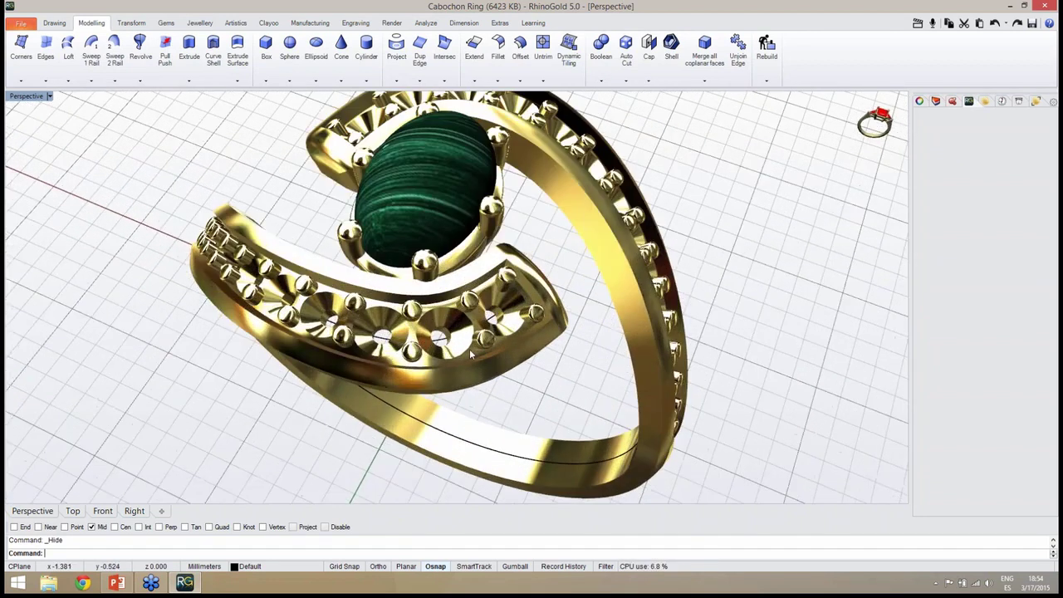
# Step: Show the hidden diamonds again, inspect the ring from several angles and save the model
pyautogui.moveTo(469, 349); pyautogui.dragTo(532, 326, button='right')
pyautogui.scroll(-3, 547, 351)
pyautogui.moveTo(825, 148)
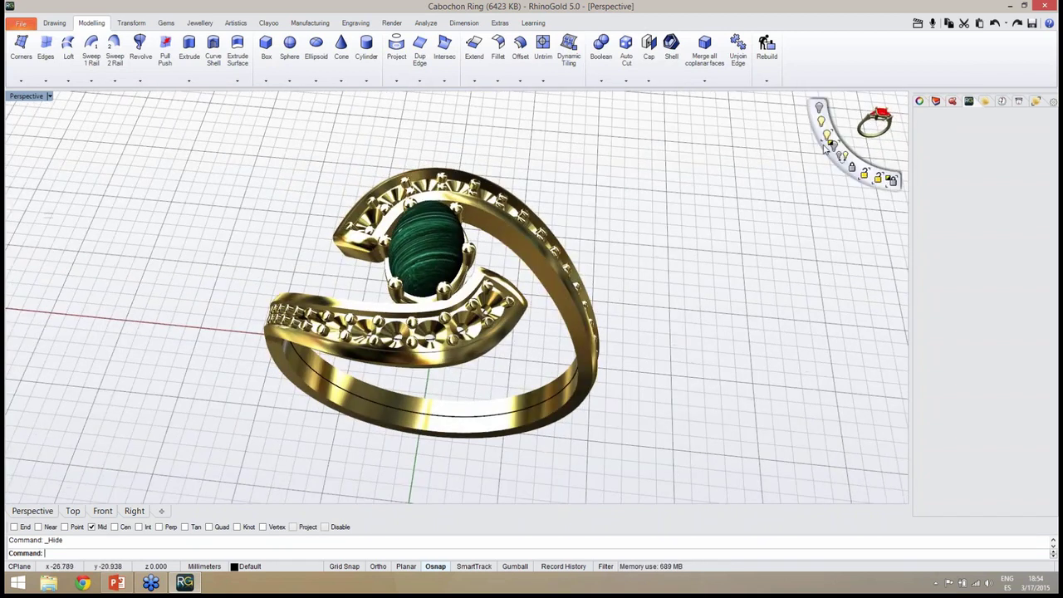
pyautogui.click(821, 123)
pyautogui.moveTo(649, 263); pyautogui.dragTo(684, 263, button='right')
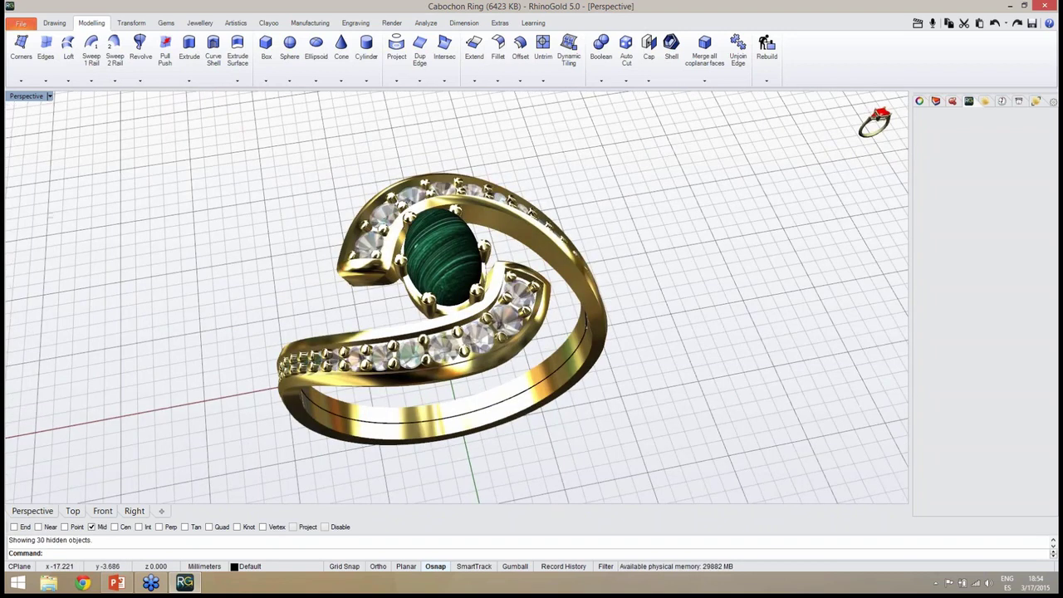
pyautogui.hotkey('ctrl', 's')
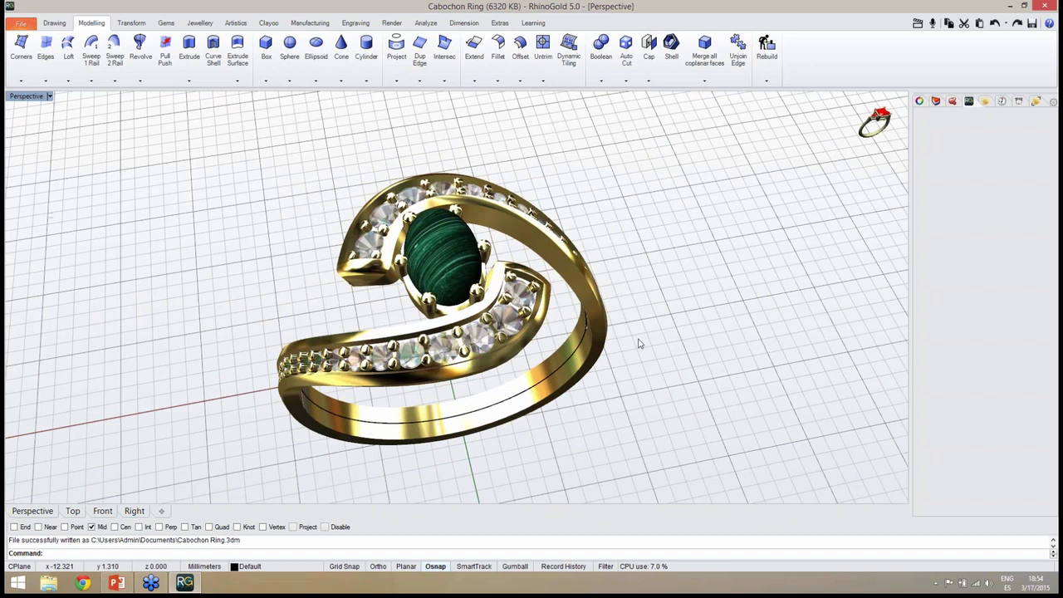
pyautogui.moveTo(509, 374); pyautogui.dragTo(468, 239, button='right')
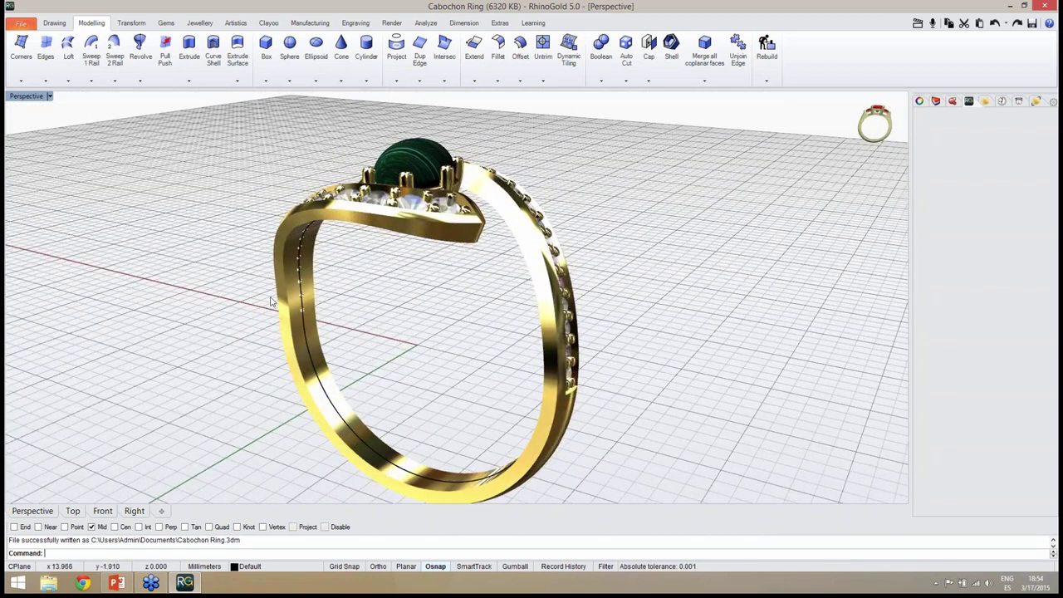
pyautogui.moveTo(362, 317); pyautogui.dragTo(378, 303, button='right')
pyautogui.hotkey('ctrl', 's')
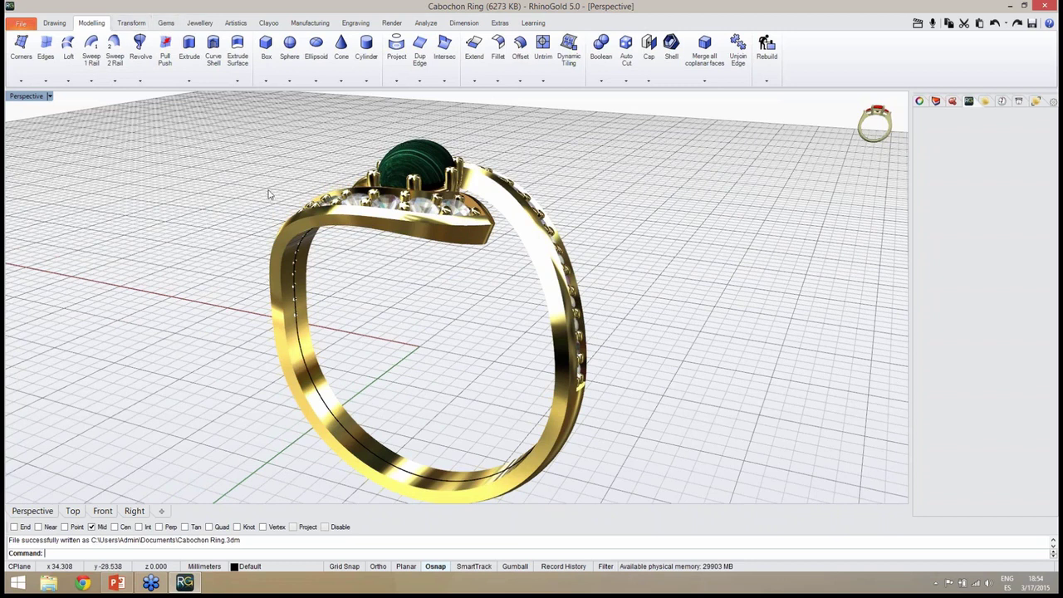
# Step: With Mid snapping off, place a U-direction parametric isocurve on the band's side face, beneath the row of diamonds
pyautogui.click(420, 82)
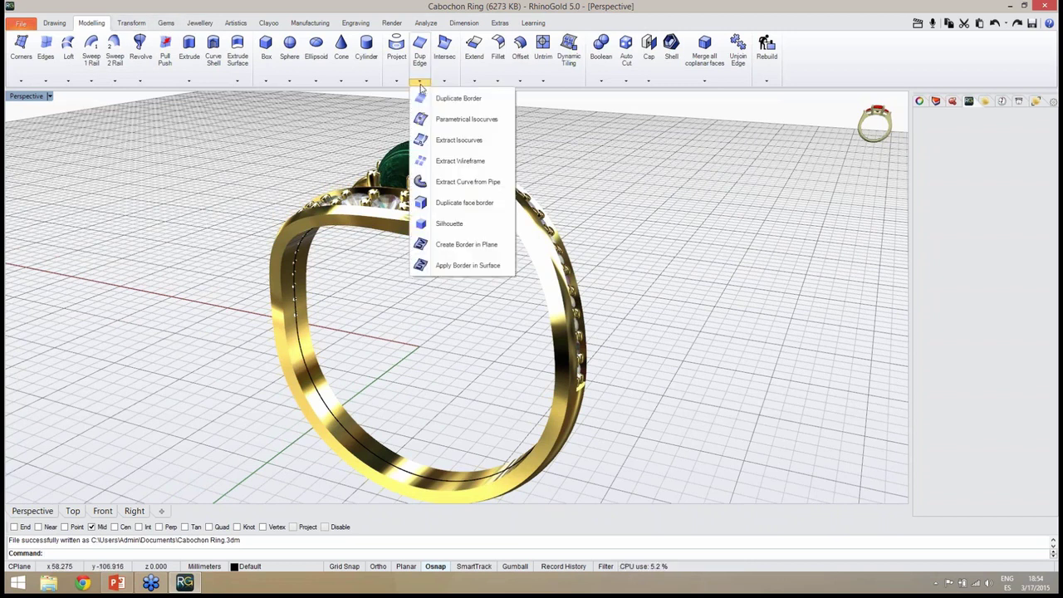
pyautogui.click(452, 120)
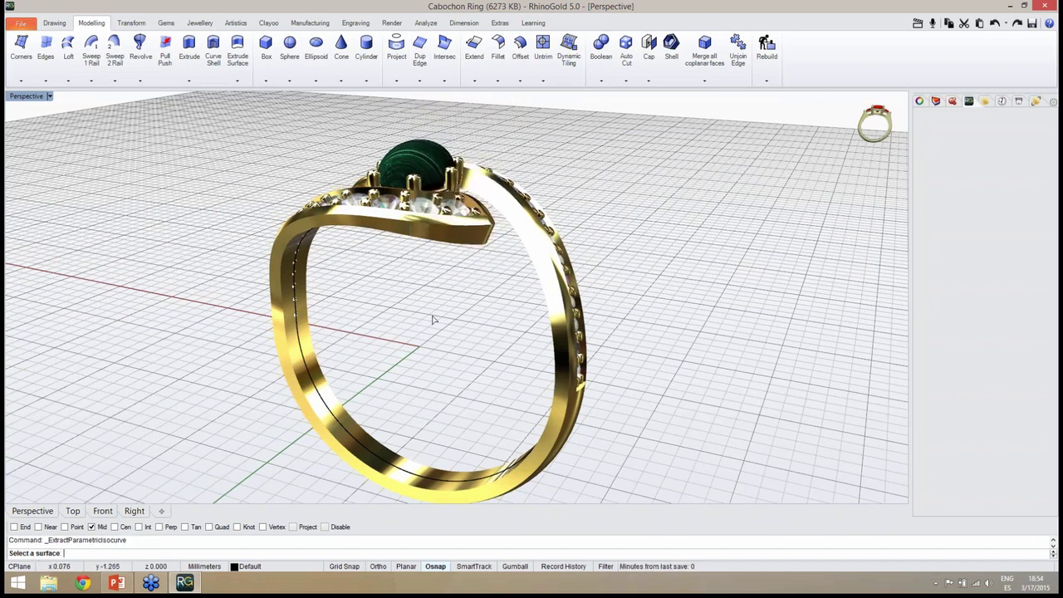
pyautogui.click(456, 243)
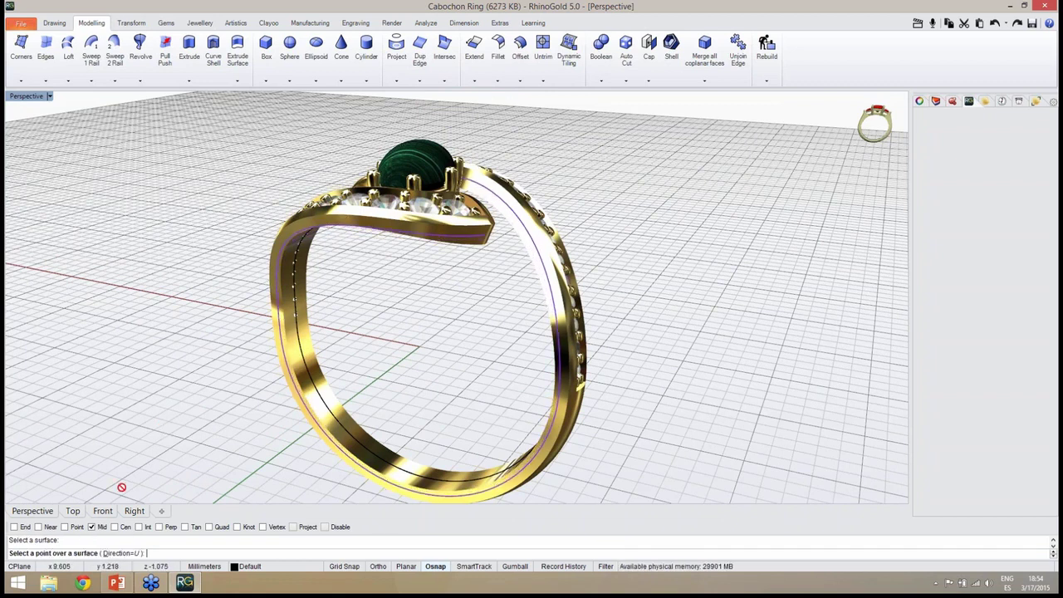
pyautogui.click(93, 527)
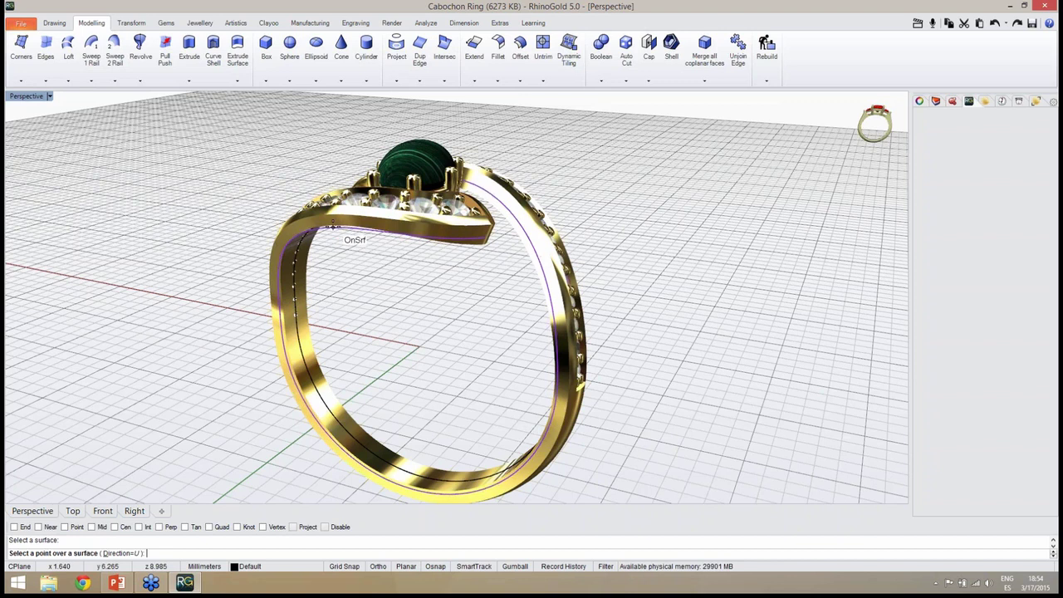
pyautogui.scroll(5, 355, 233)
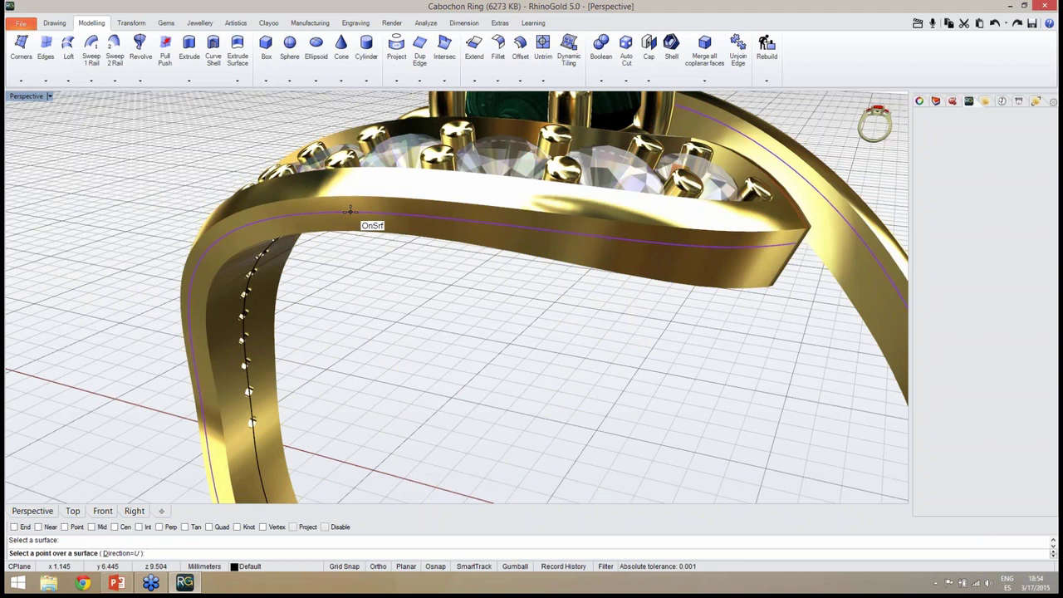
pyautogui.click(350, 212)
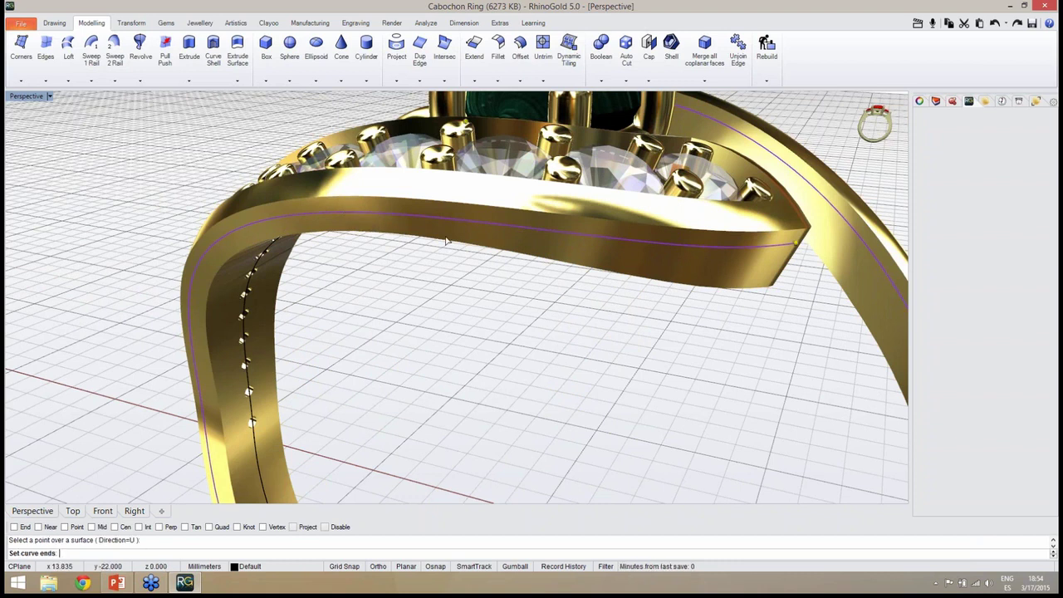
# Step: Shorten the isocurve so it runs from the band's tip to just level with the last small diamond, and accept it
pyautogui.moveTo(446, 241); pyautogui.dragTo(396, 232, button='right')
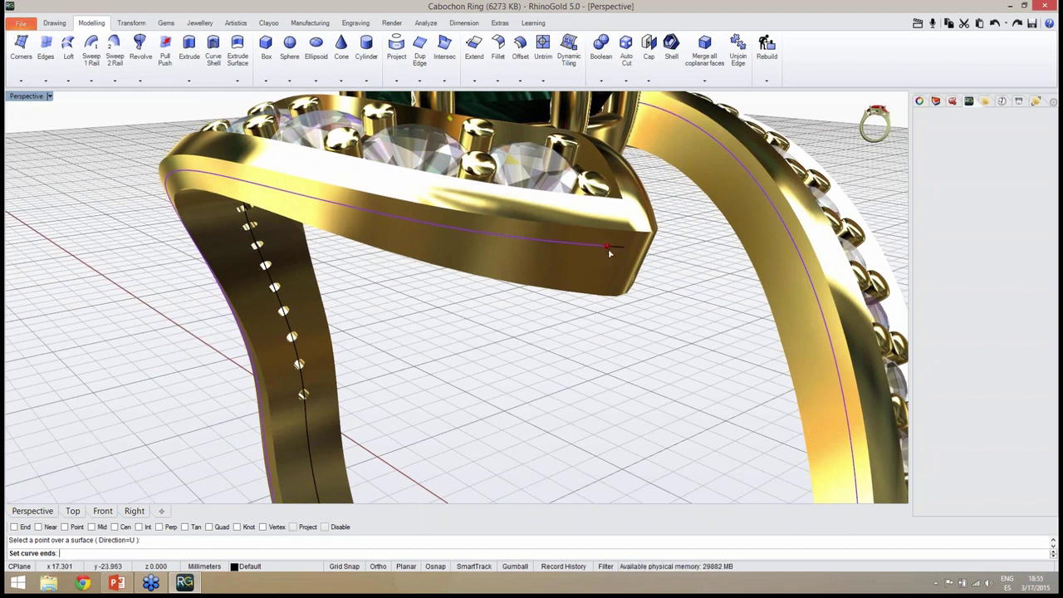
pyautogui.scroll(-8, 554, 288)
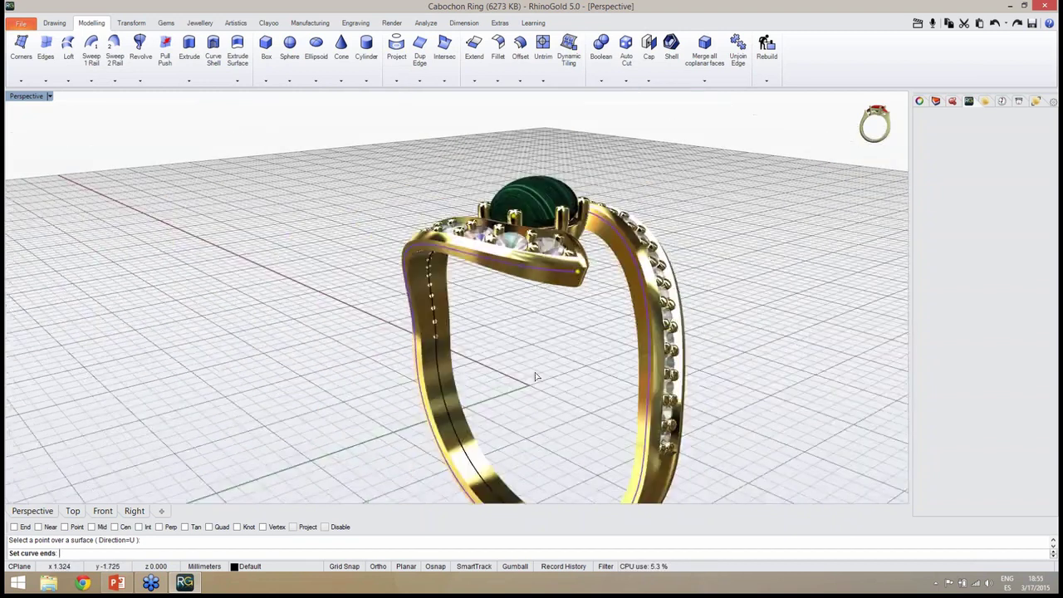
pyautogui.moveTo(536, 373); pyautogui.dragTo(594, 379, button='right')
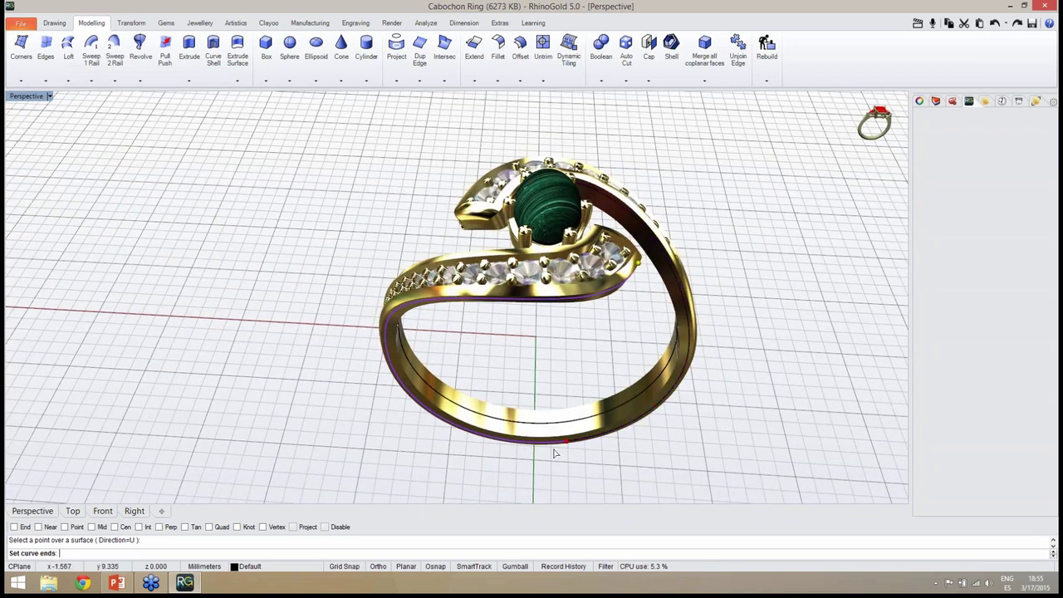
pyautogui.click(384, 338)
pyautogui.moveTo(387, 340); pyautogui.dragTo(482, 278, button='right')
pyautogui.scroll(8, 375, 430)
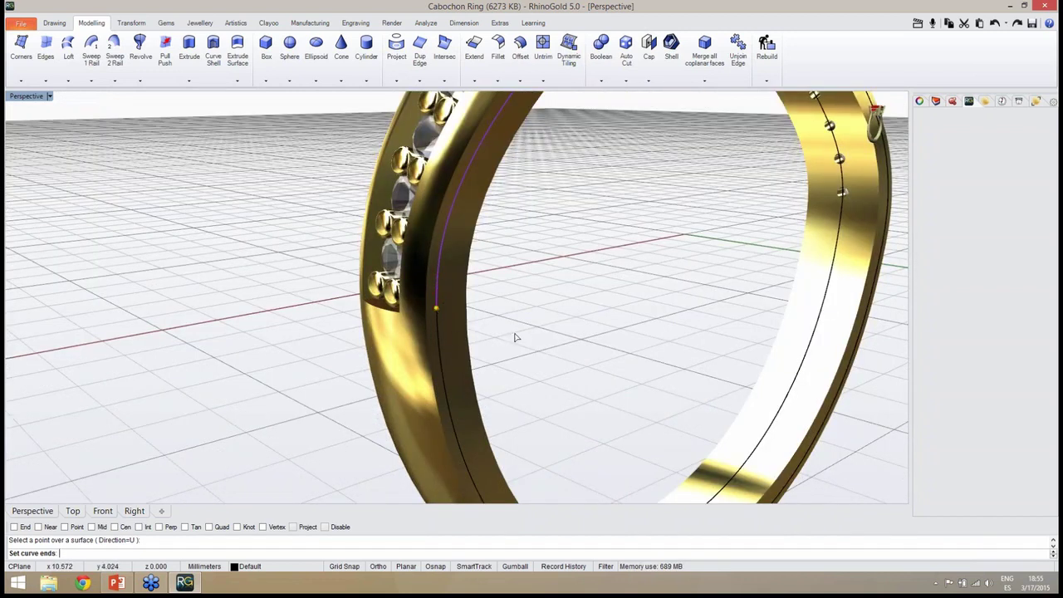
pyautogui.press('Return')
# Step: Check the extracted isocurve along the band's side and save the model
pyautogui.scroll(-10, 515, 360)
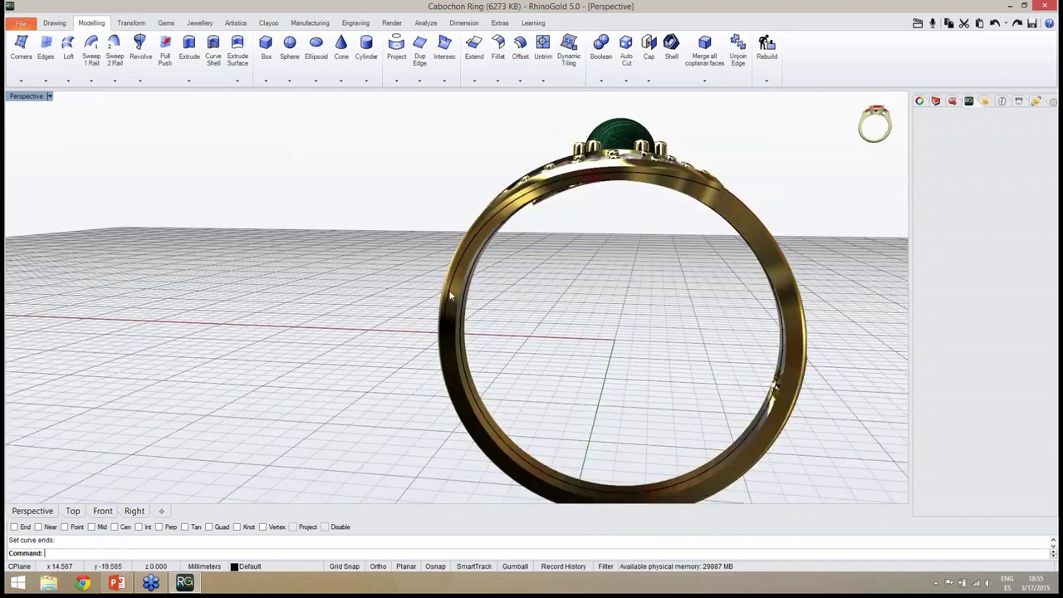
pyautogui.click(448, 294)
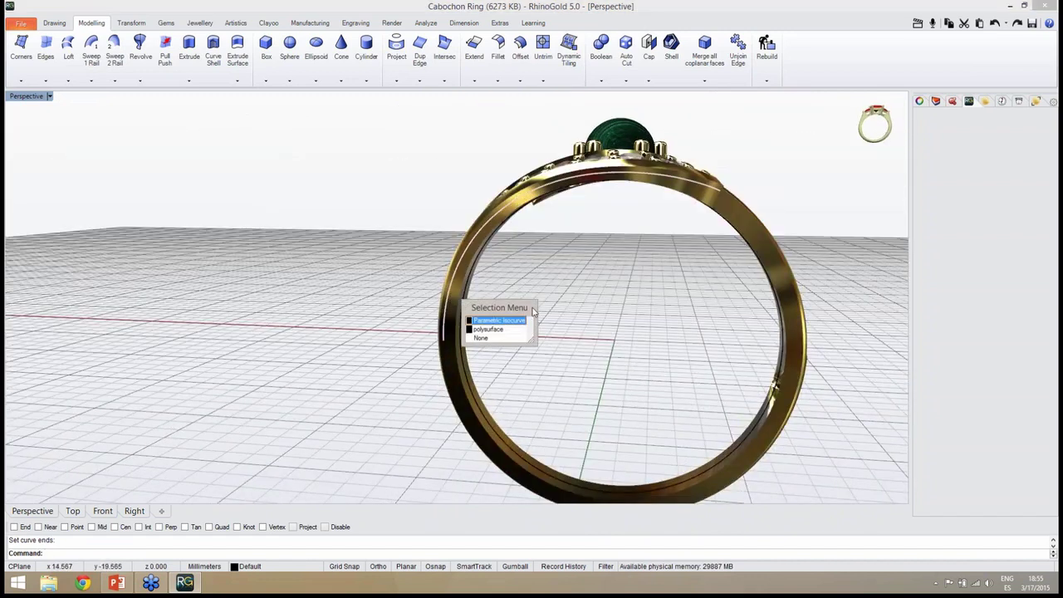
pyautogui.click(510, 328)
pyautogui.moveTo(598, 308); pyautogui.dragTo(548, 333, button='right')
pyautogui.scroll(-3, 451, 225)
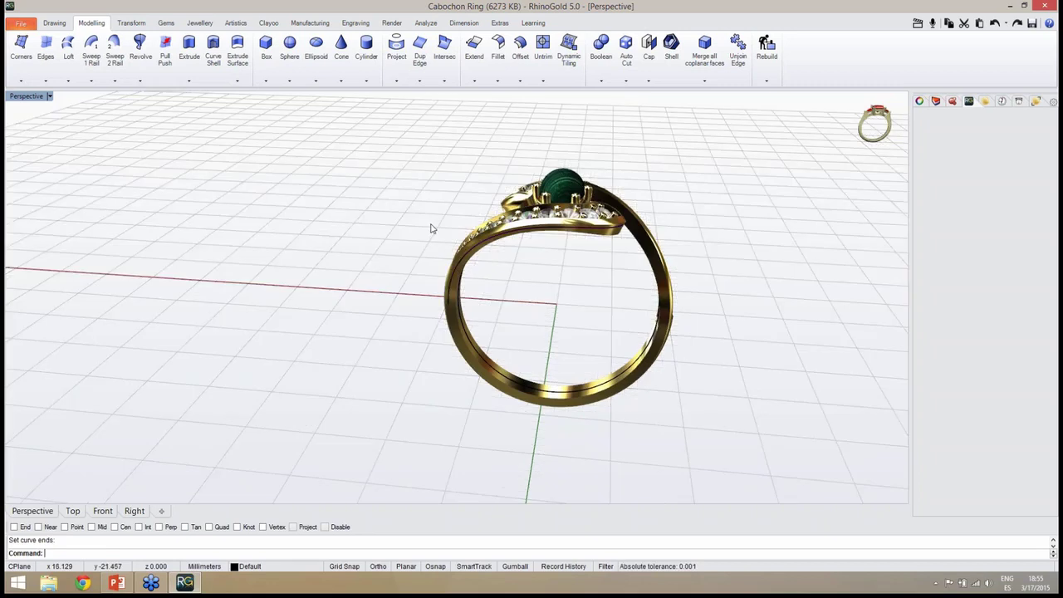
pyautogui.hotkey('ctrl', 's')
# Step: Place a second U-direction parametric isocurve on the opposite side face of the band, beneath the other diamond row
pyautogui.moveTo(646, 296); pyautogui.dragTo(270, 182, button='right')
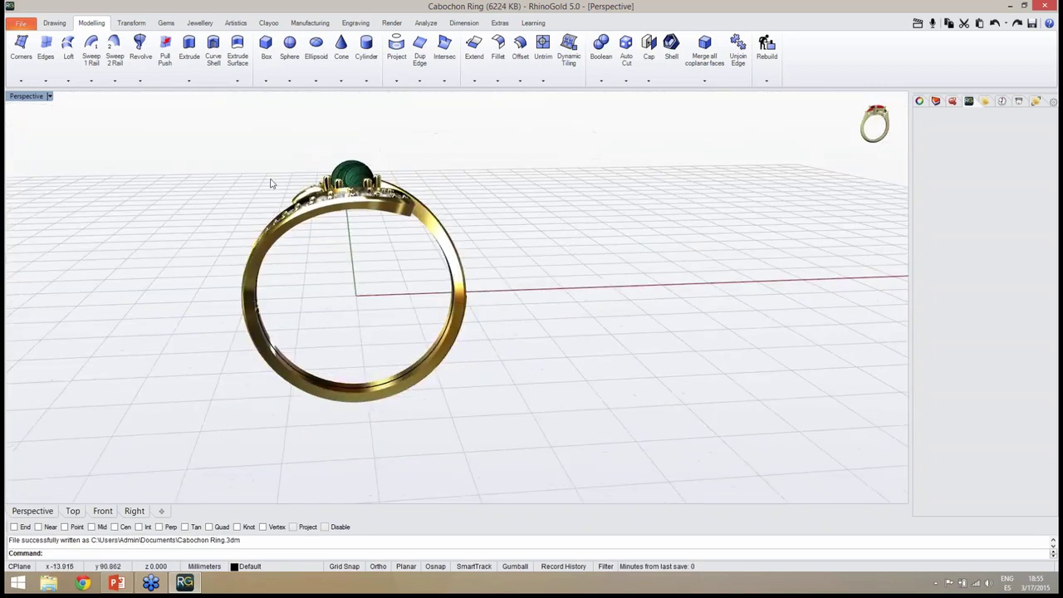
pyautogui.scroll(6, 271, 182)
pyautogui.click(421, 86)
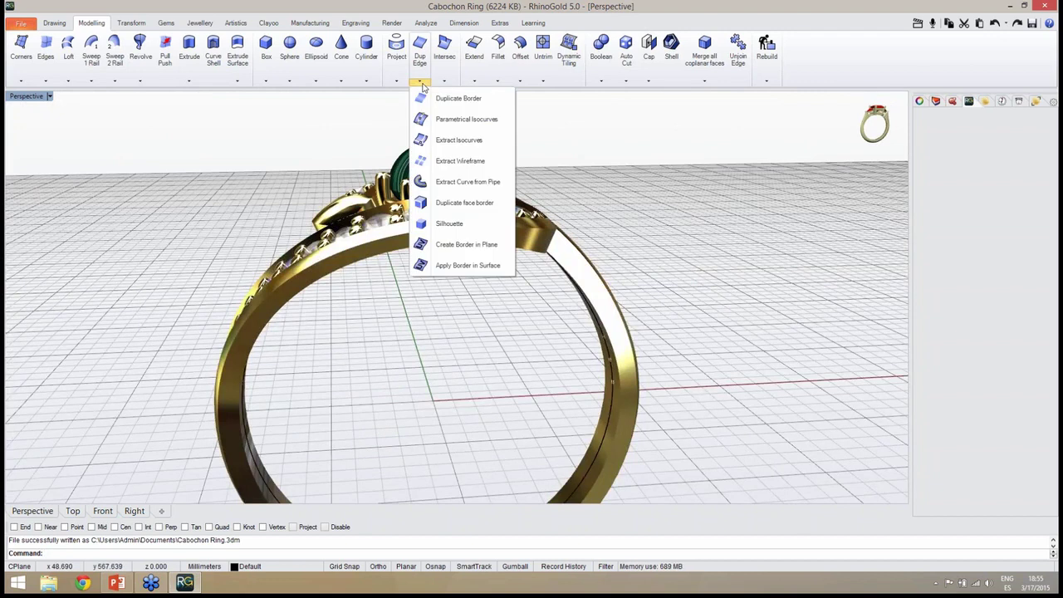
pyautogui.click(441, 121)
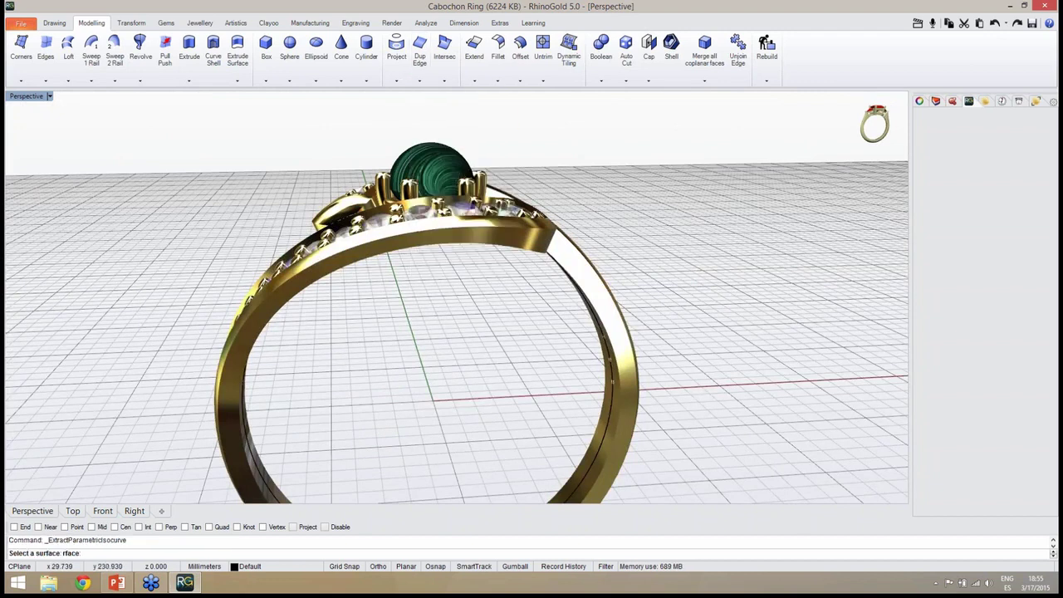
pyautogui.click(405, 240)
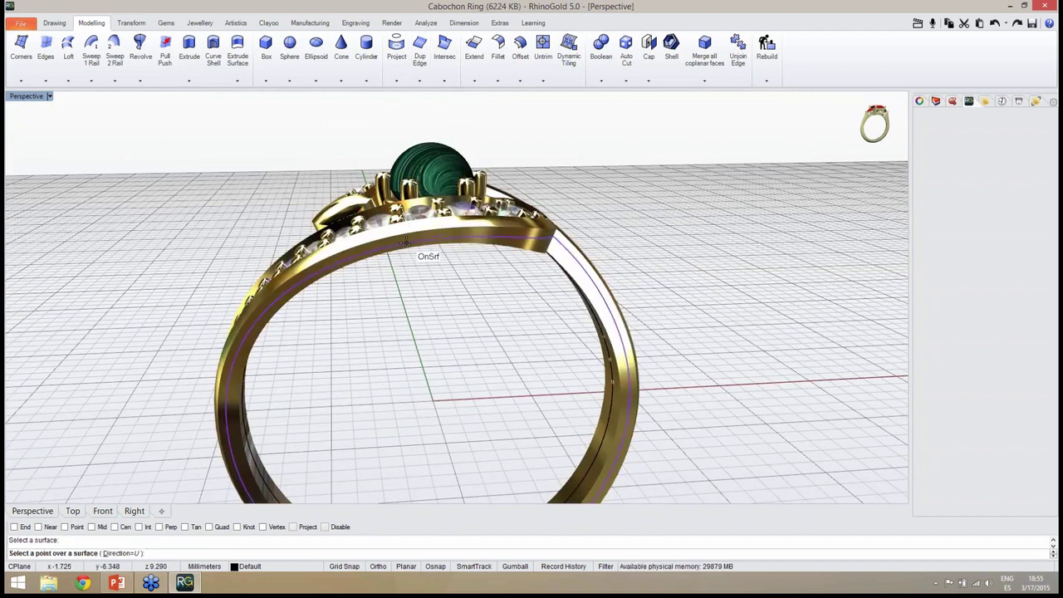
pyautogui.scroll(2, 405, 241)
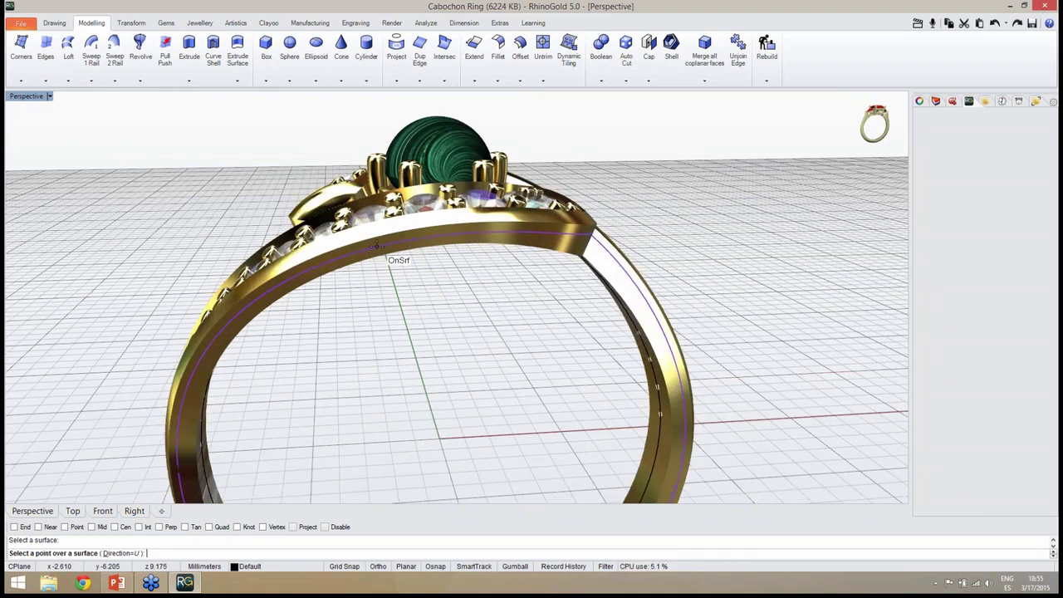
pyautogui.click(378, 246)
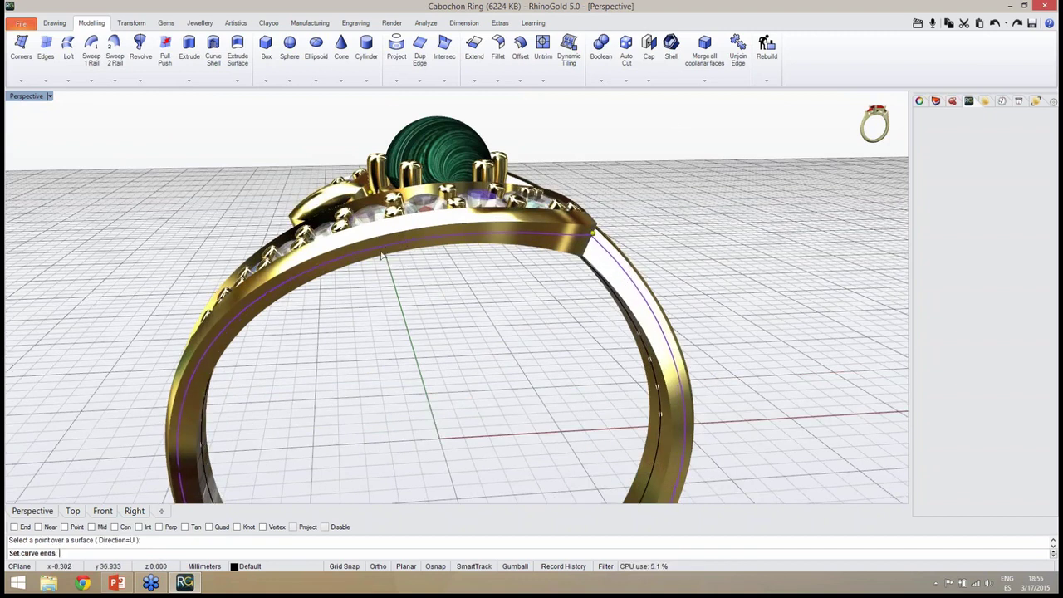
# Step: Trim the second isocurve's end back to the level of the last small diamond, finish the command and save the model
pyautogui.scroll(-3, 406, 268)
pyautogui.moveTo(441, 304); pyautogui.dragTo(475, 300, button='right')
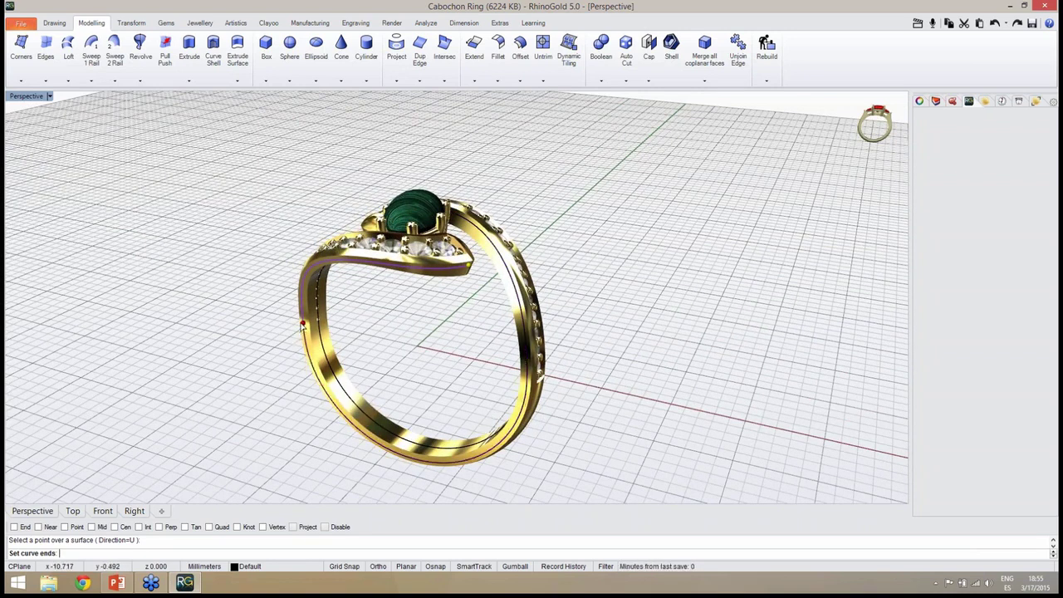
pyautogui.moveTo(302, 334); pyautogui.dragTo(316, 291, button='right')
pyautogui.scroll(6, 333, 415)
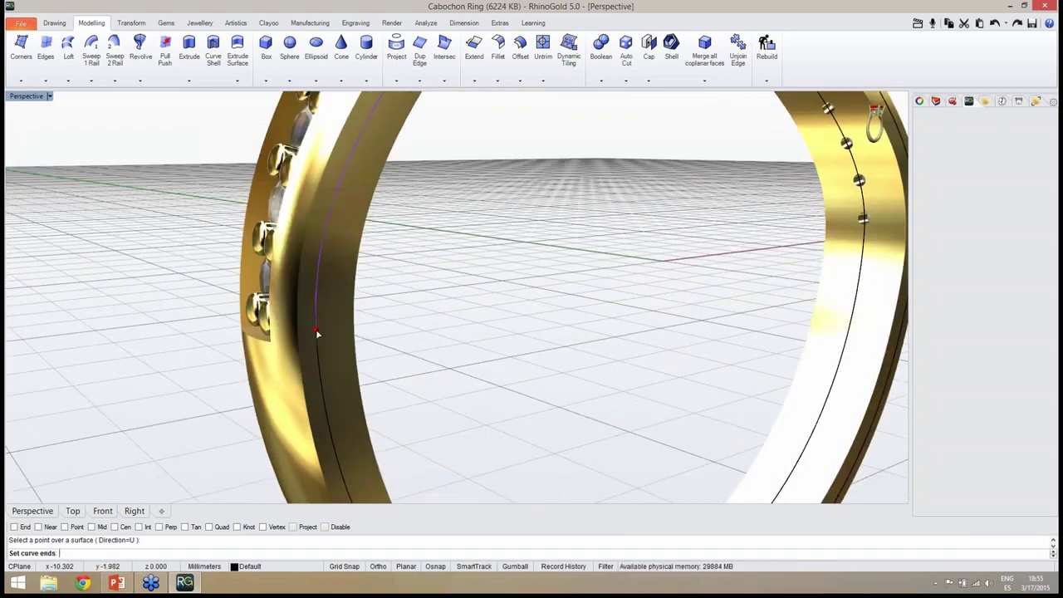
pyautogui.scroll(-6, 389, 313)
pyautogui.moveTo(422, 318)
pyautogui.mouseDown(button='right')
pyautogui.moveTo(404, 331)
pyautogui.moveTo(429, 332)
pyautogui.mouseUp(button='right')
pyautogui.press('Escape')
pyautogui.moveTo(501, 333); pyautogui.dragTo(482, 368, button='right')
pyautogui.hotkey('ctrl', 's')
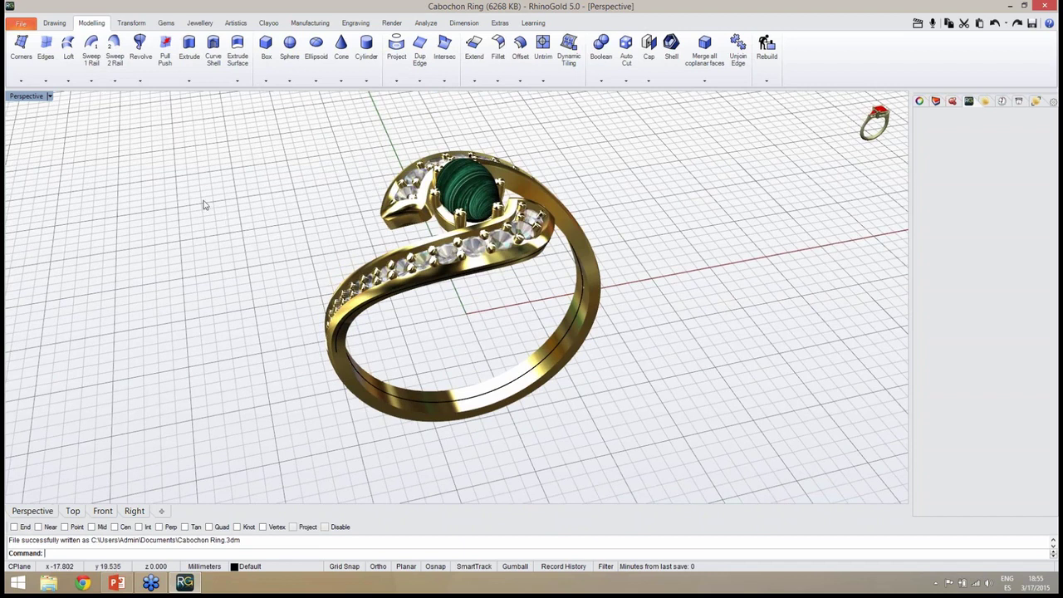
# Step: Start a Millgrain and assign the isocurve beneath the nearer diamond row as its path
pyautogui.click(199, 23)
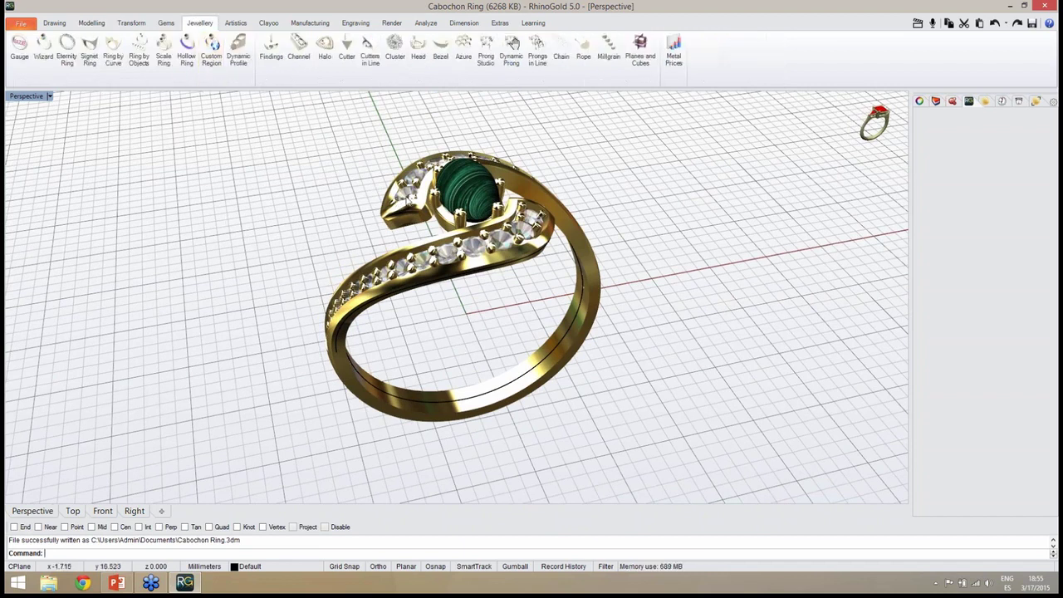
pyautogui.click(609, 48)
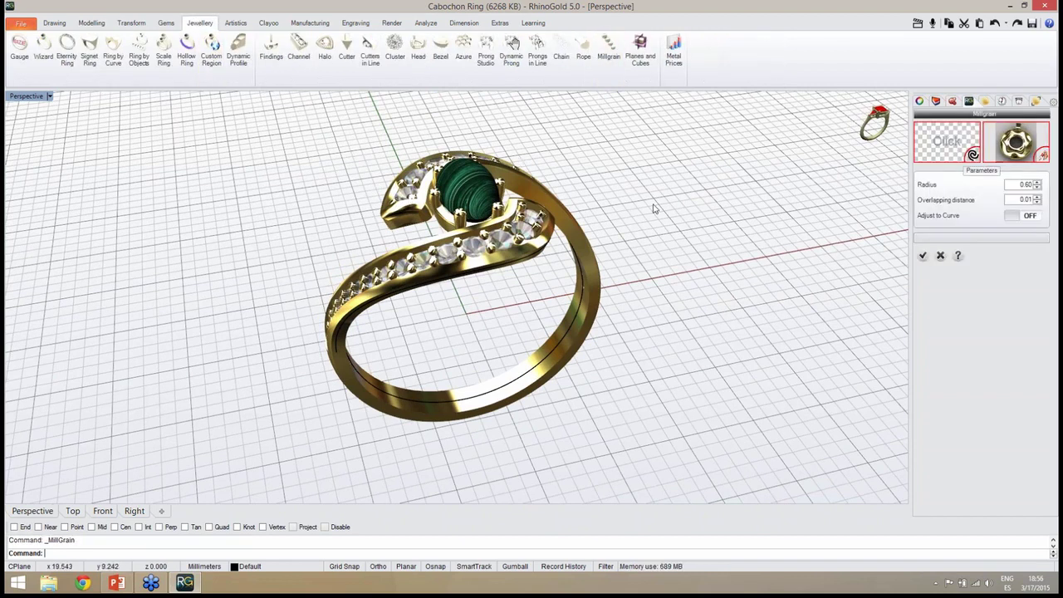
pyautogui.click(947, 153)
pyautogui.moveTo(501, 305); pyautogui.dragTo(451, 292, button='right')
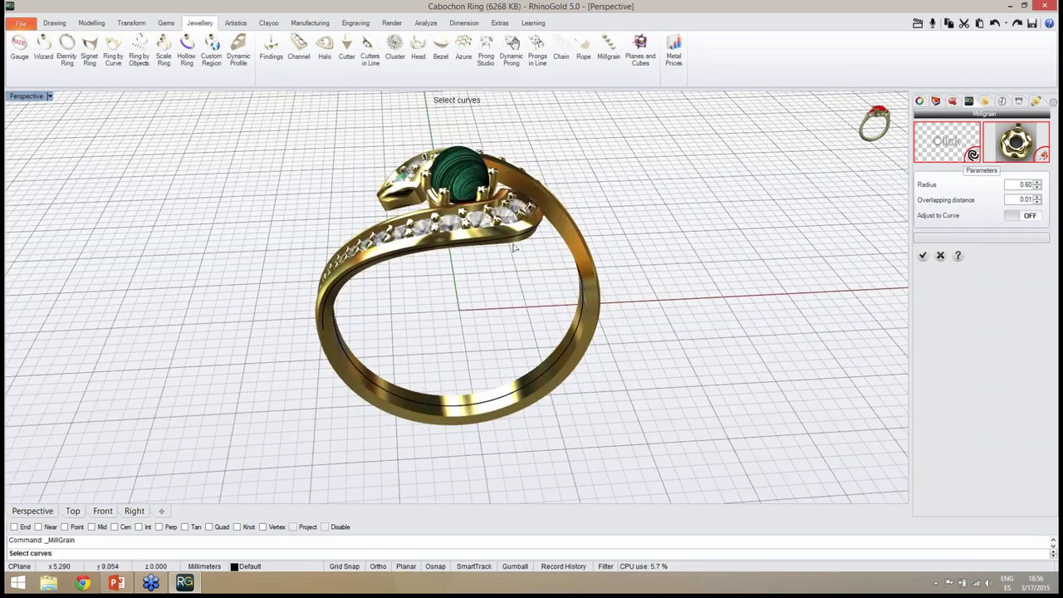
pyautogui.click(514, 240)
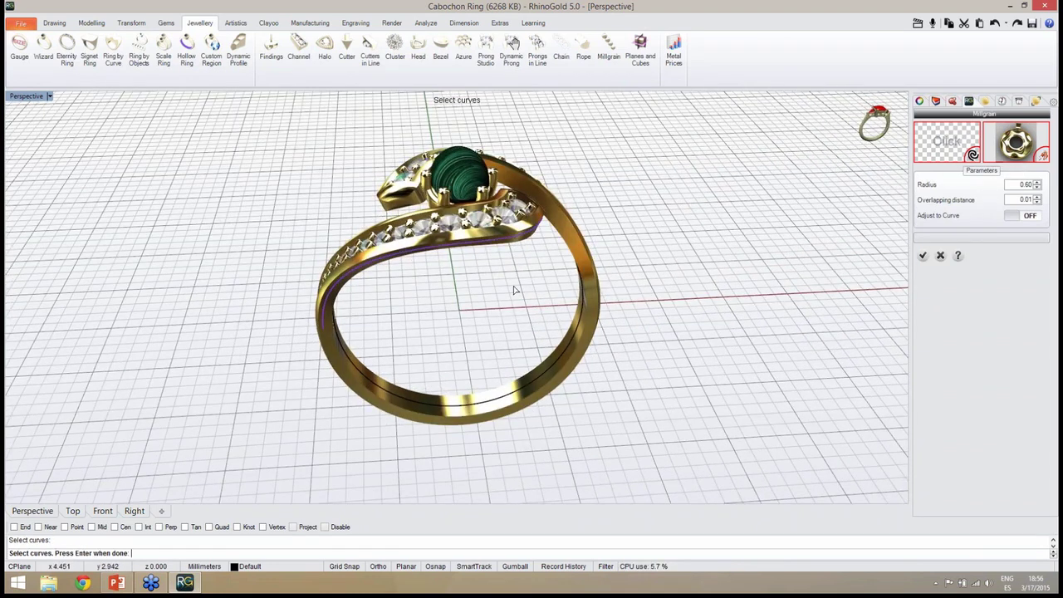
pyautogui.press('Return')
# Step: Set the millgrain bead radius to 0.30 and check the bead row along the band
pyautogui.moveTo(513, 300); pyautogui.dragTo(474, 297, button='right')
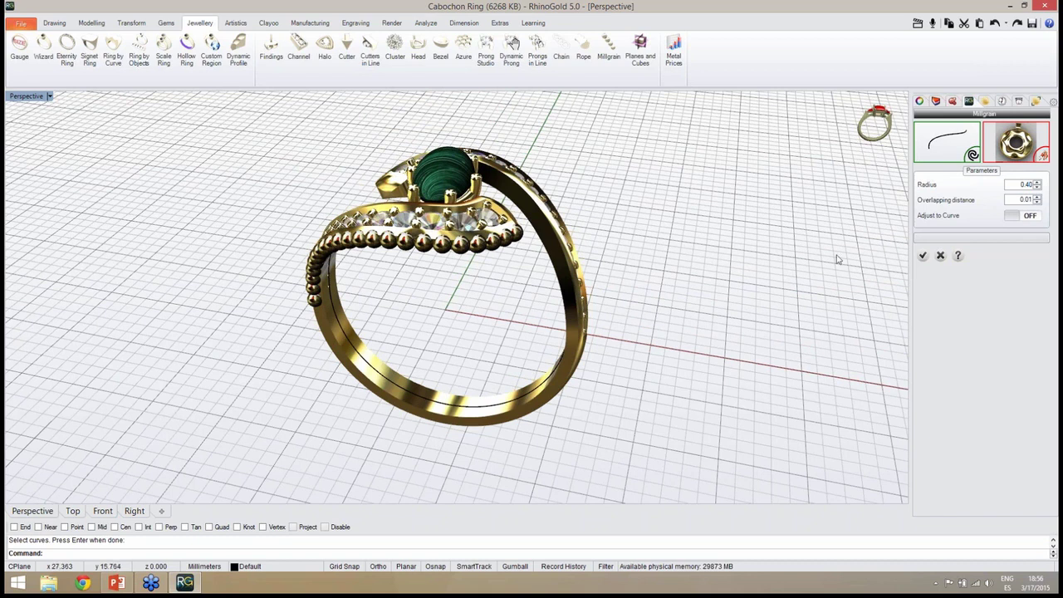
pyautogui.click(1022, 199)
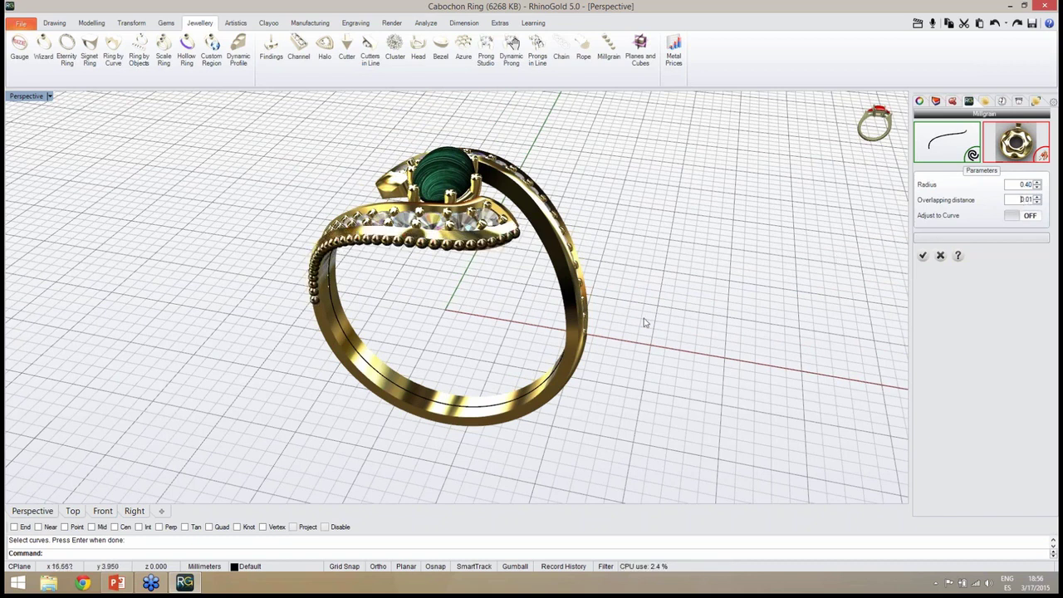
pyautogui.moveTo(573, 302); pyautogui.dragTo(650, 285, button='right')
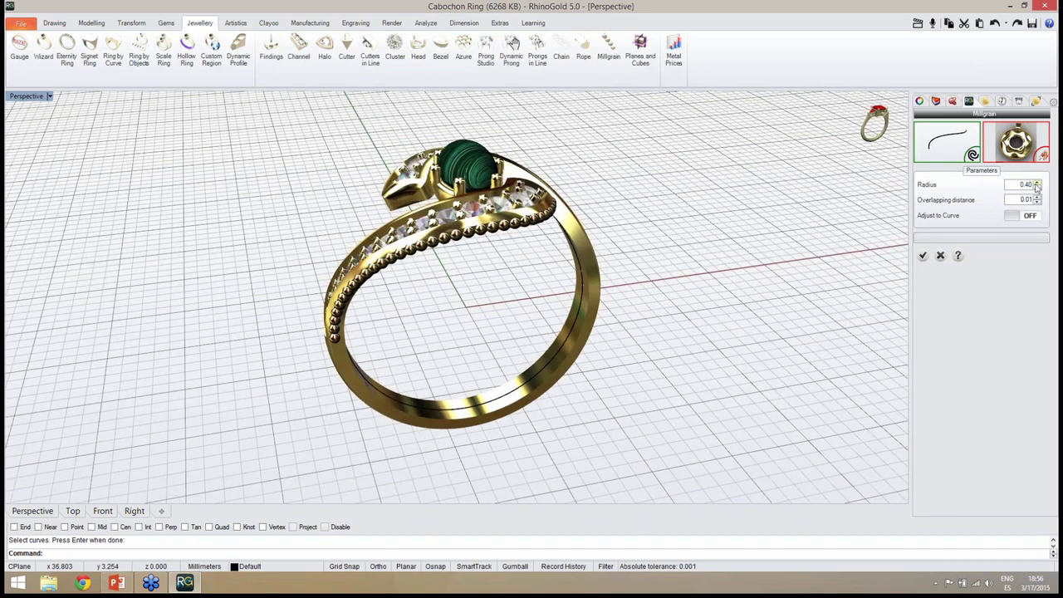
pyautogui.click(1037, 189)
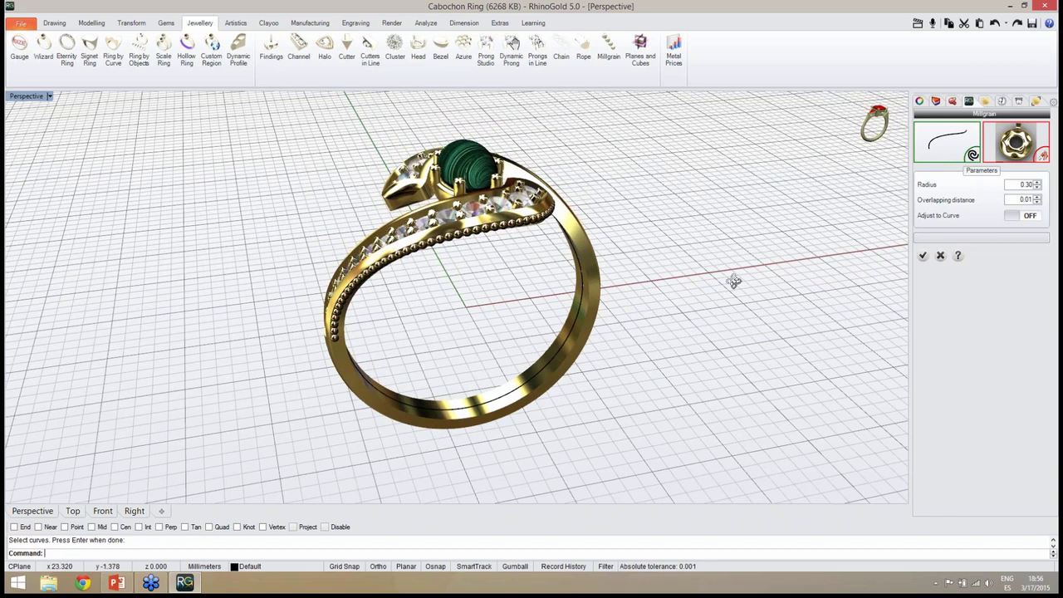
# Step: Set the millgrain's overlapping distance to 0.11 and create the bead row beneath the nearer diamond row
pyautogui.moveTo(734, 280); pyautogui.dragTo(686, 290, button='right')
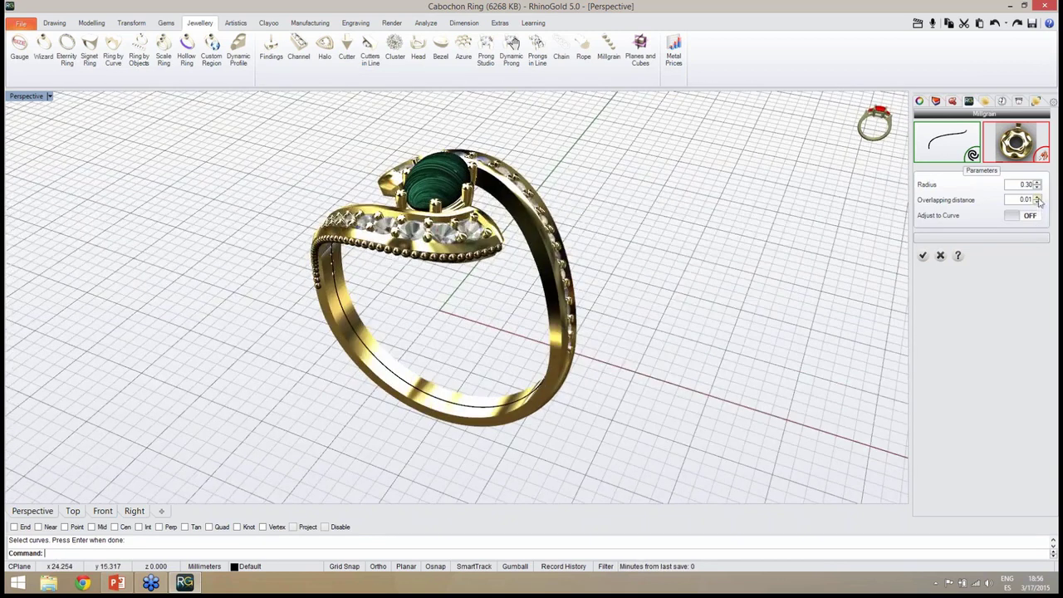
pyautogui.click(1037, 197)
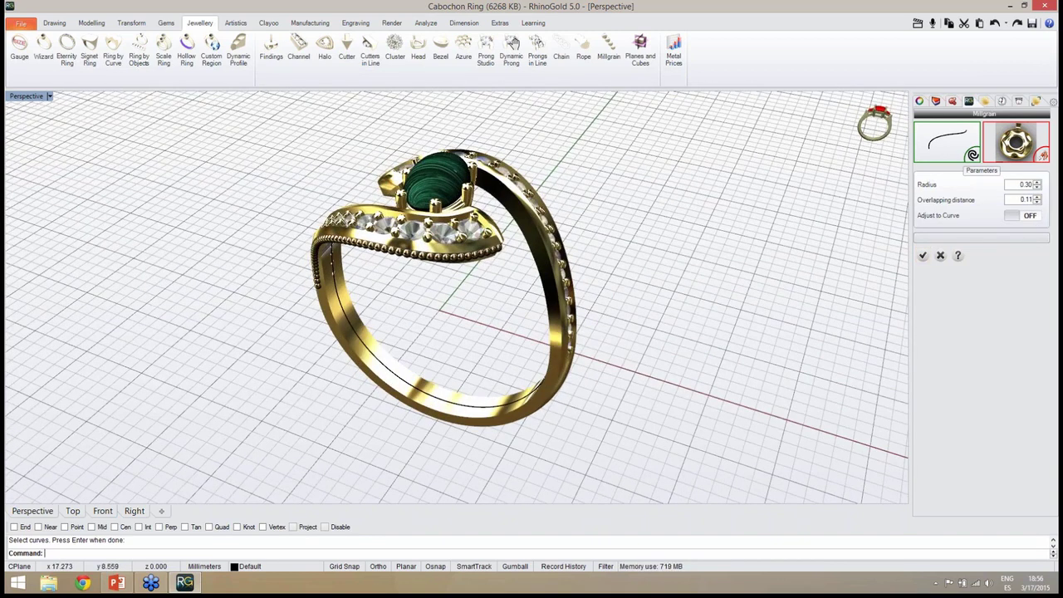
pyautogui.moveTo(747, 282); pyautogui.dragTo(876, 305, button='right')
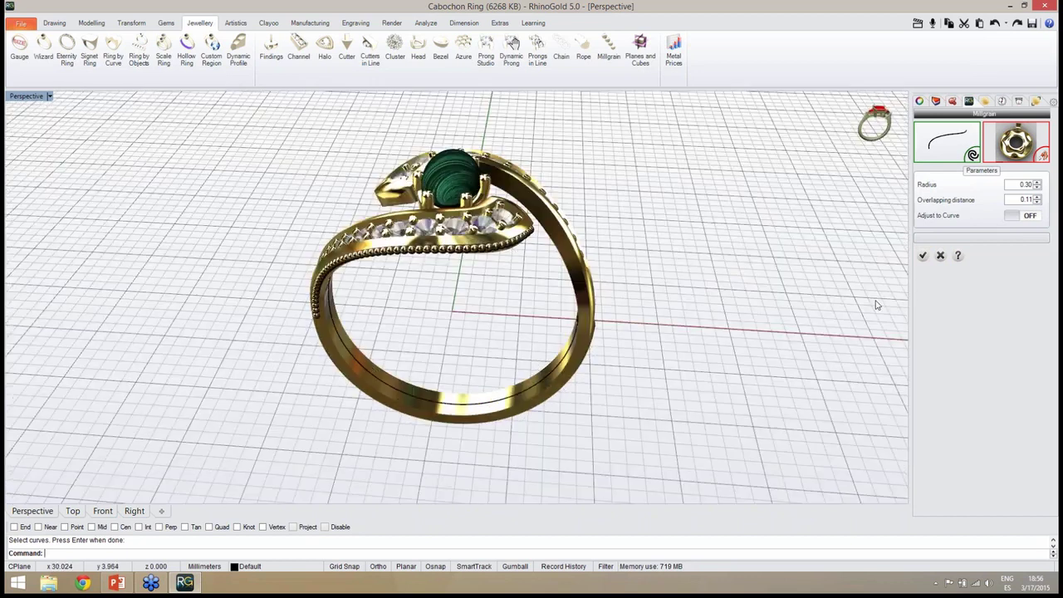
pyautogui.click(923, 256)
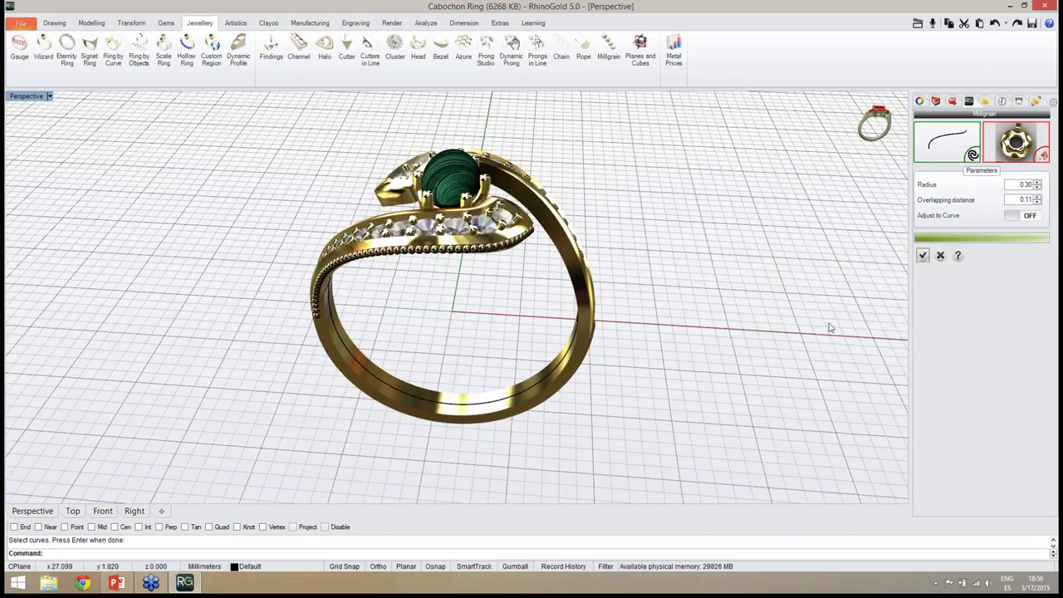
# Step: Create a second millgrain along the isocurve on the opposite side, with radius 0.30 and overlapping distance 0.11, and save the model
pyautogui.moveTo(752, 324); pyautogui.dragTo(501, 211, button='right')
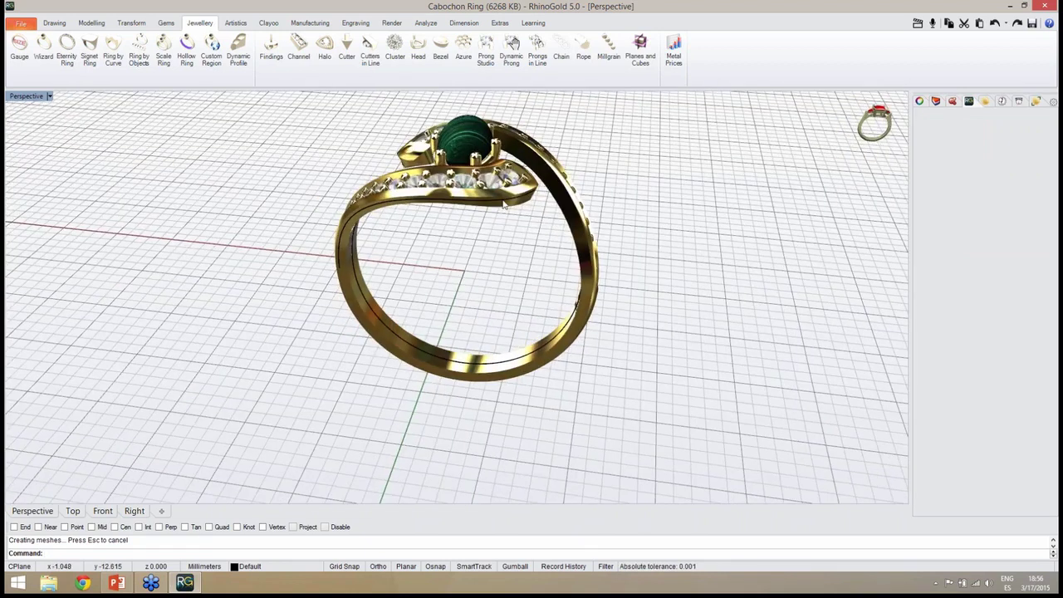
pyautogui.click(503, 204)
pyautogui.click(553, 237)
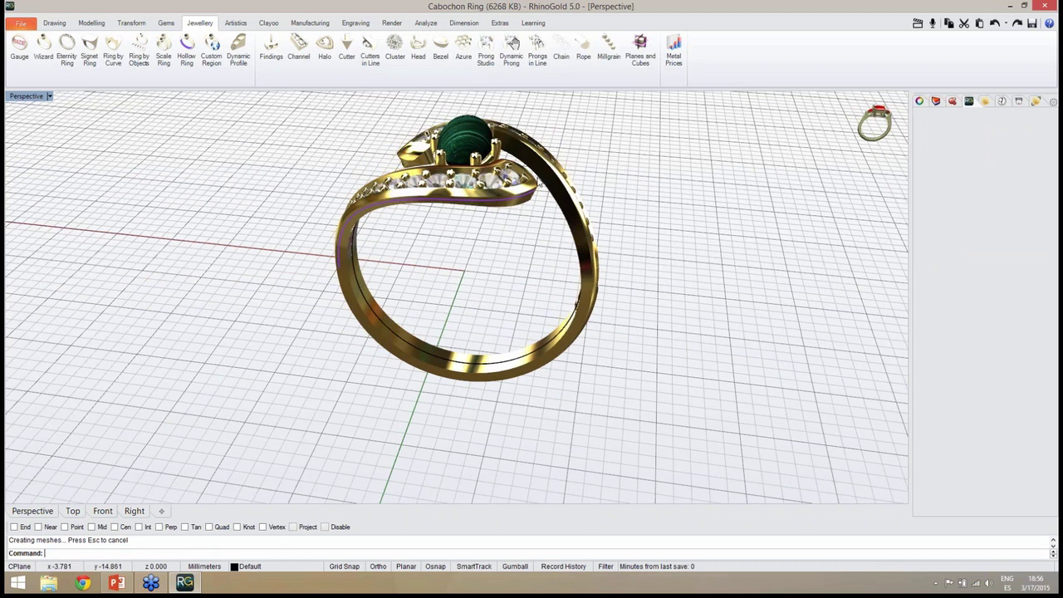
pyautogui.click(609, 52)
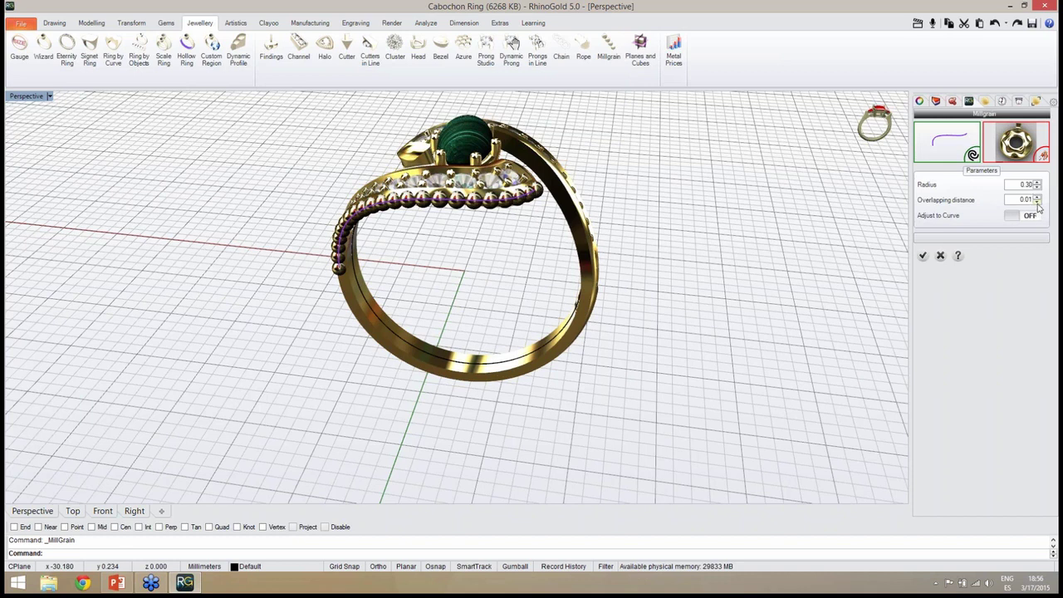
pyautogui.click(1036, 198)
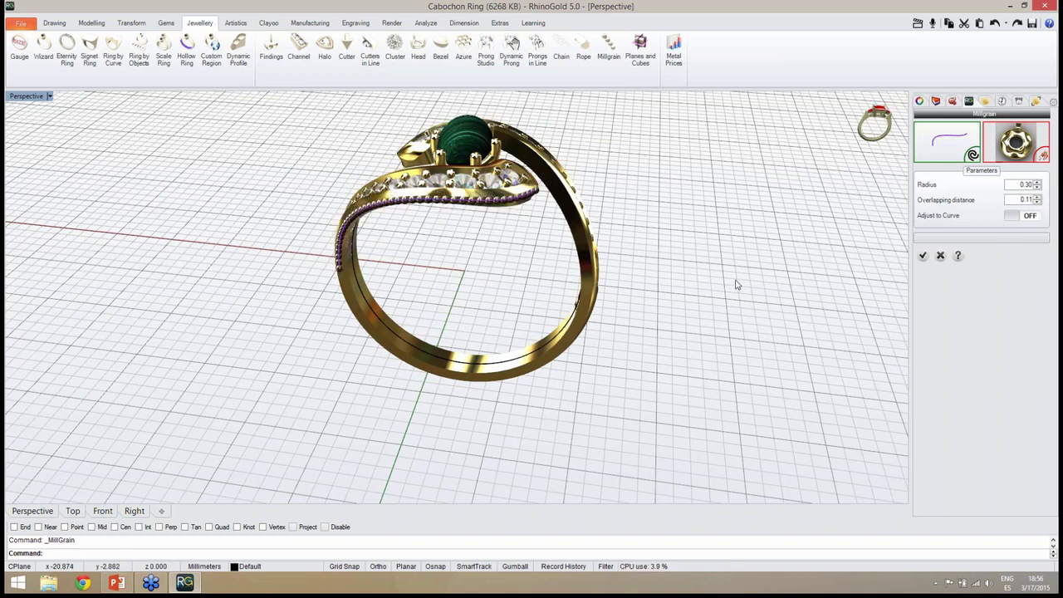
pyautogui.click(921, 254)
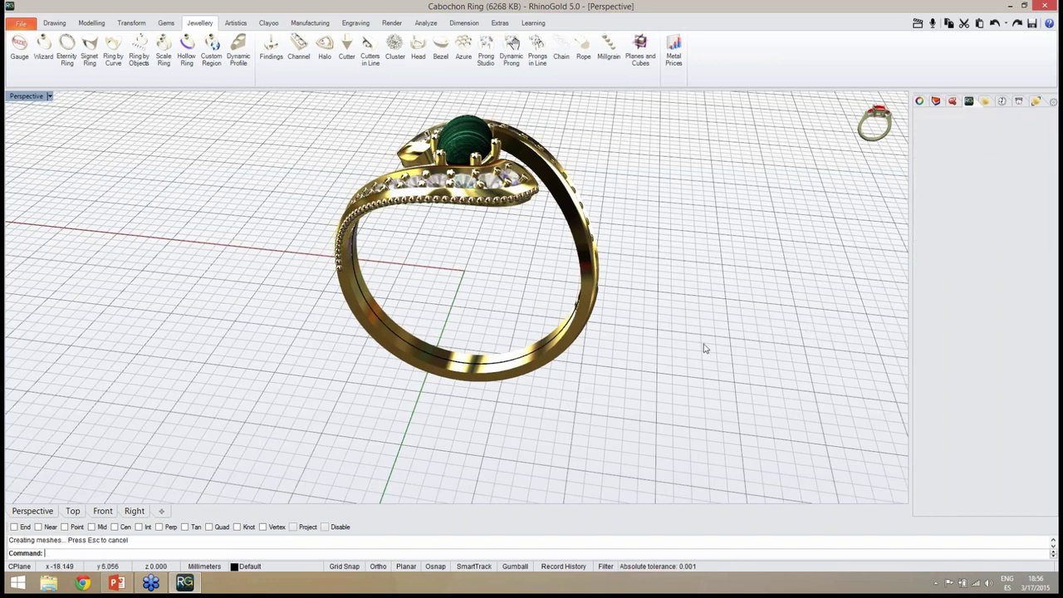
pyautogui.moveTo(704, 348); pyautogui.dragTo(718, 343, button='right')
pyautogui.hotkey('ctrl', 's')
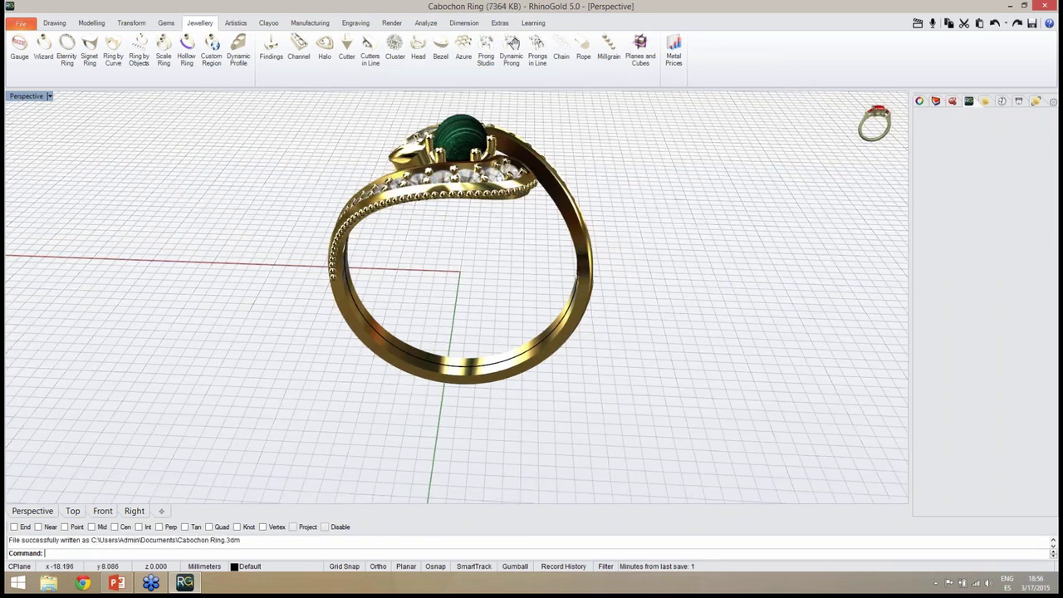
# Step: Select all the construction curves on the ring and hide them
pyautogui.moveTo(631, 318); pyautogui.dragTo(615, 304, button='right')
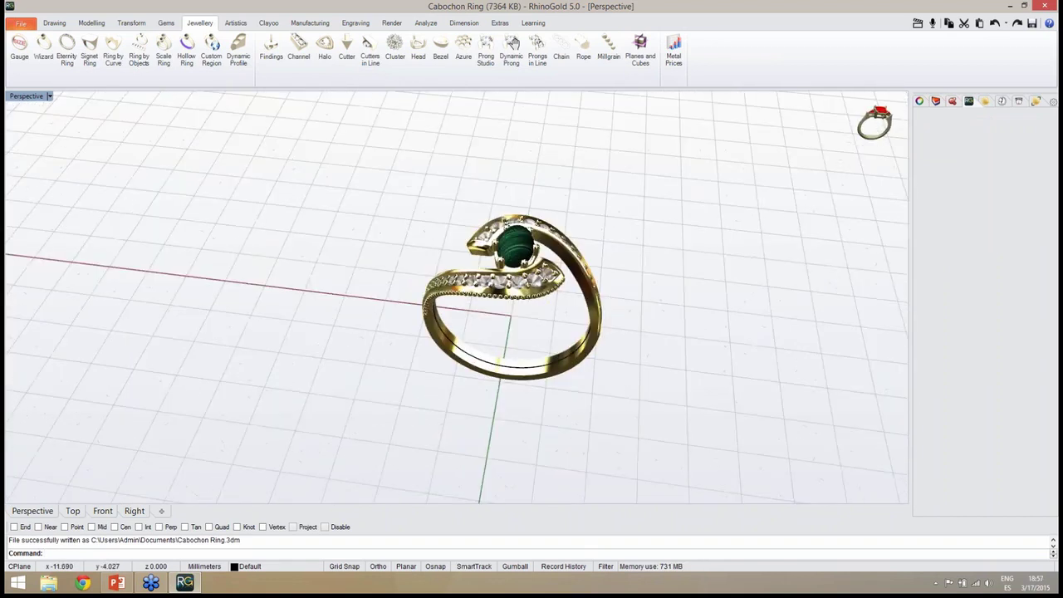
pyautogui.middleClick(641, 310)
pyautogui.click(688, 283)
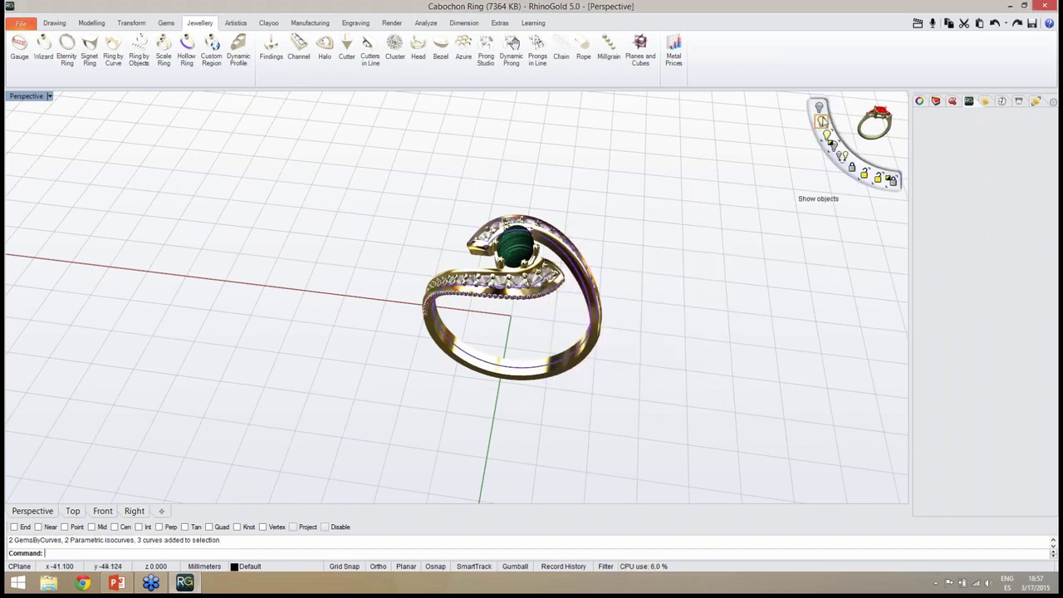
pyautogui.click(819, 109)
# Step: Examine the ring's beading, diamond rows and cabochon setting from several angles and distances
pyautogui.moveTo(655, 276); pyautogui.dragTo(540, 332, button='right')
pyautogui.scroll(4, 567, 325)
pyautogui.scroll(2, 525, 341)
pyautogui.scroll(2, 513, 336)
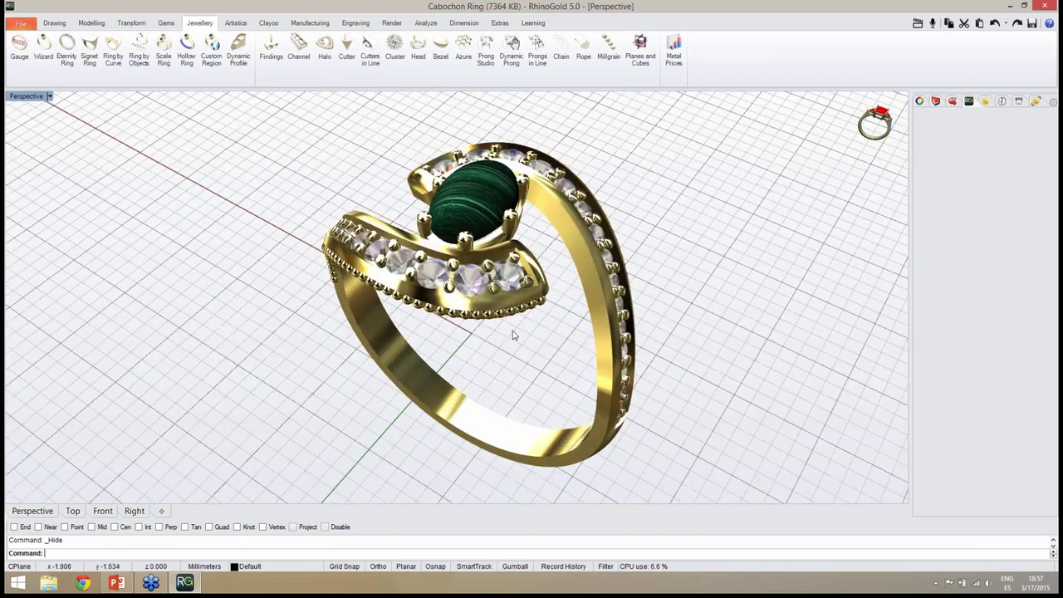
pyautogui.moveTo(487, 351); pyautogui.dragTo(520, 320, button='right')
pyautogui.scroll(-2, 548, 359)
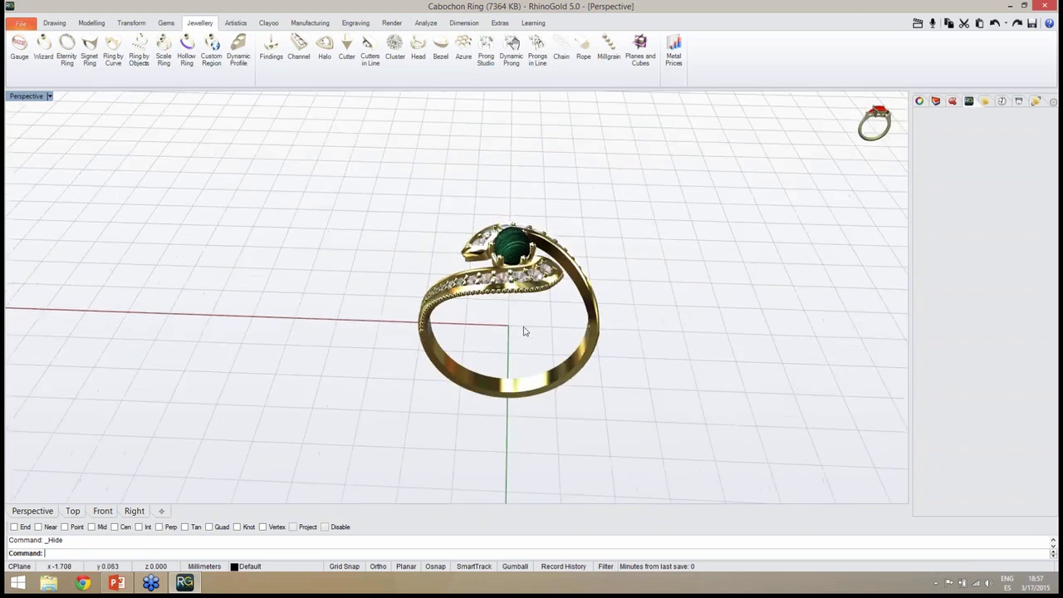
pyautogui.scroll(4, 530, 343)
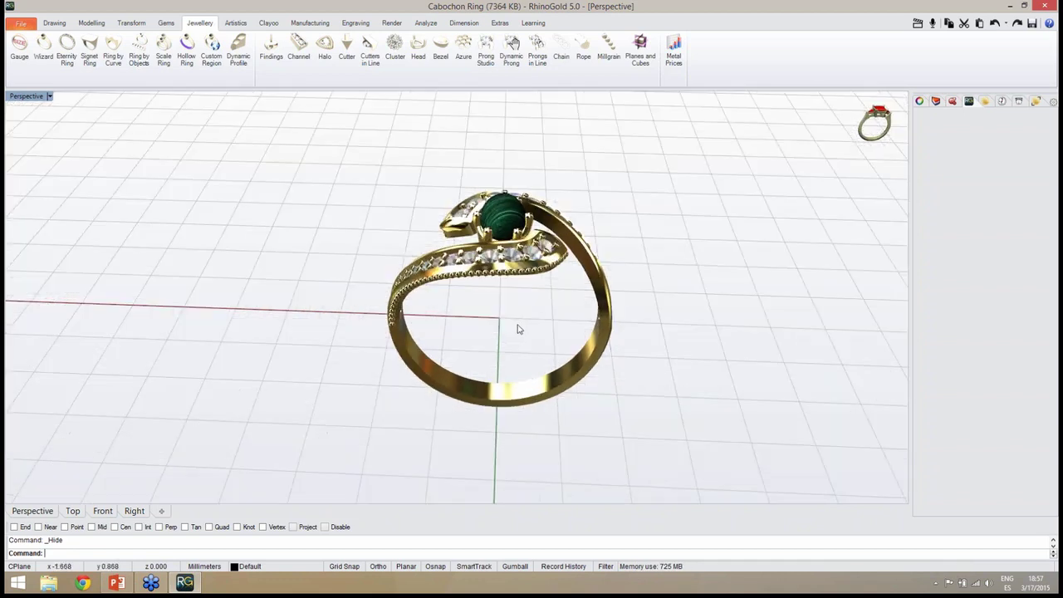
pyautogui.moveTo(518, 330); pyautogui.dragTo(527, 359, button='right')
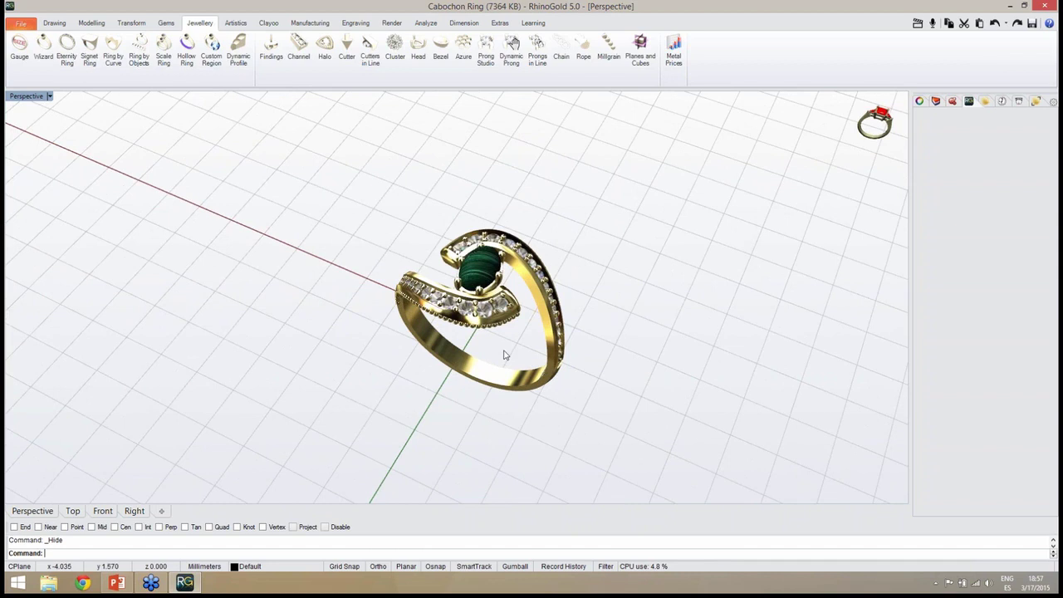
pyautogui.scroll(4, 504, 355)
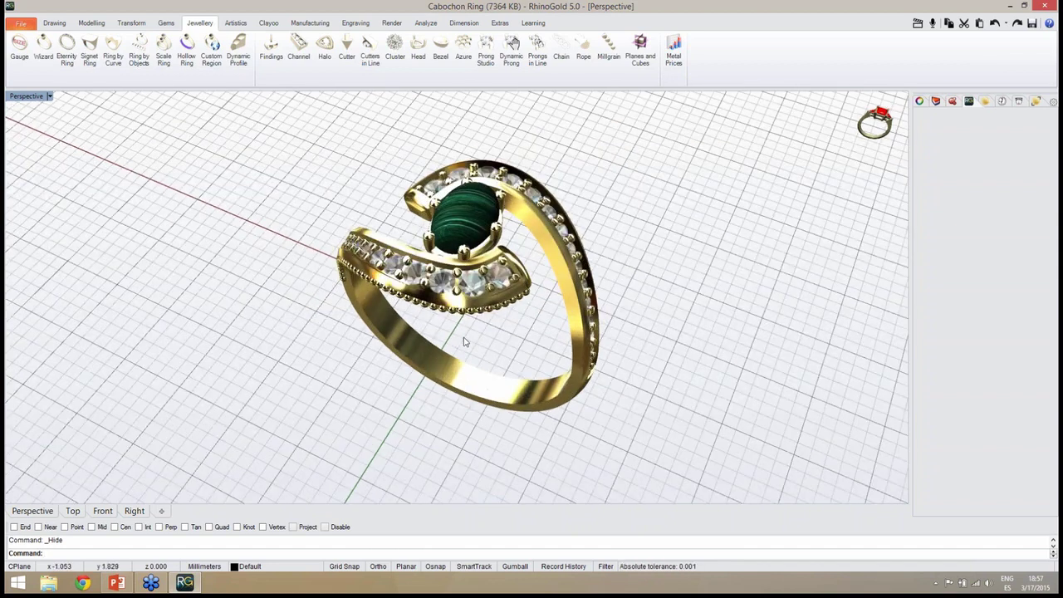
pyautogui.scroll(-3, 469, 337)
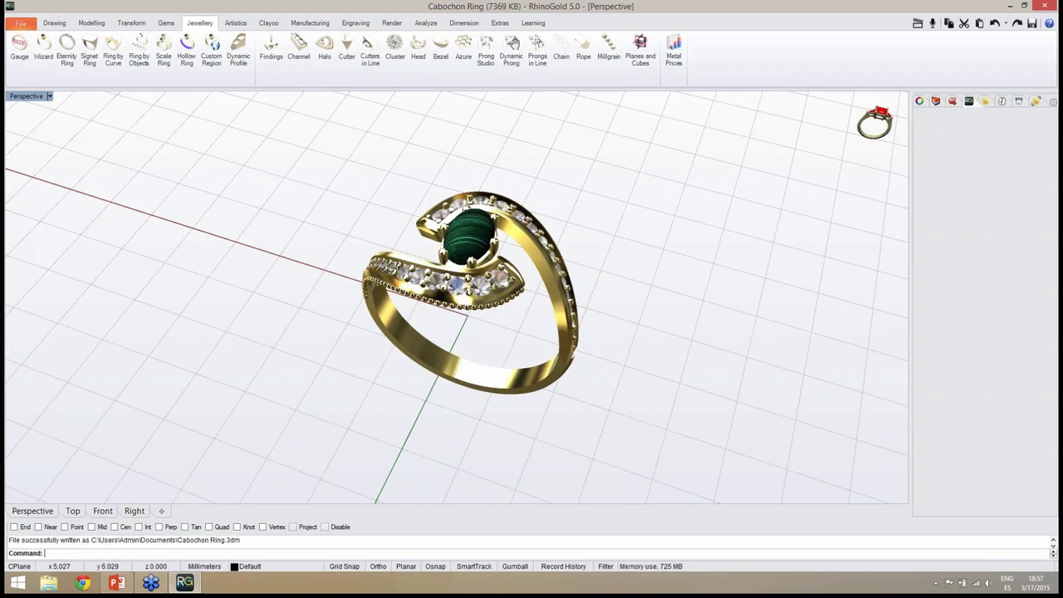
# Step: Select the whole ring and rotate it with the gumball in the Right view until it lies resting on the shank and one shoulder tip
pyautogui.moveTo(282, 118); pyautogui.dragTo(669, 442)
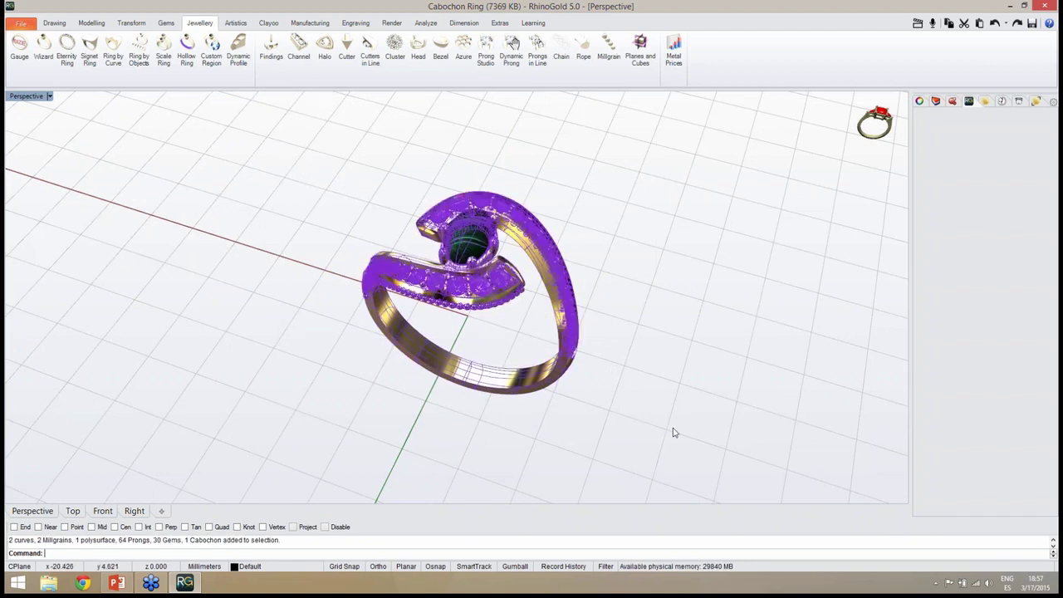
pyautogui.click(136, 511)
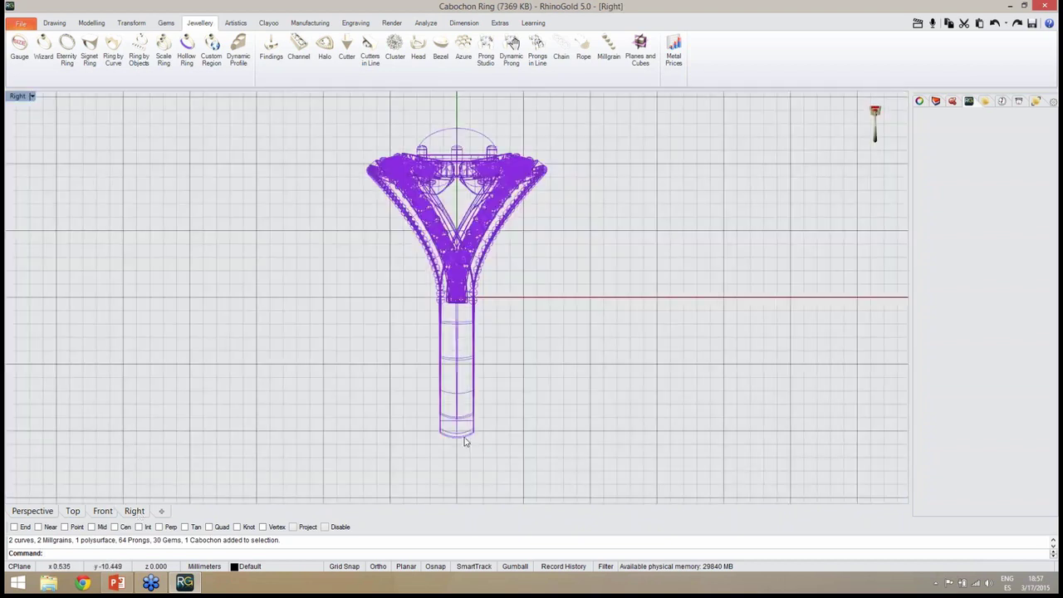
pyautogui.click(514, 567)
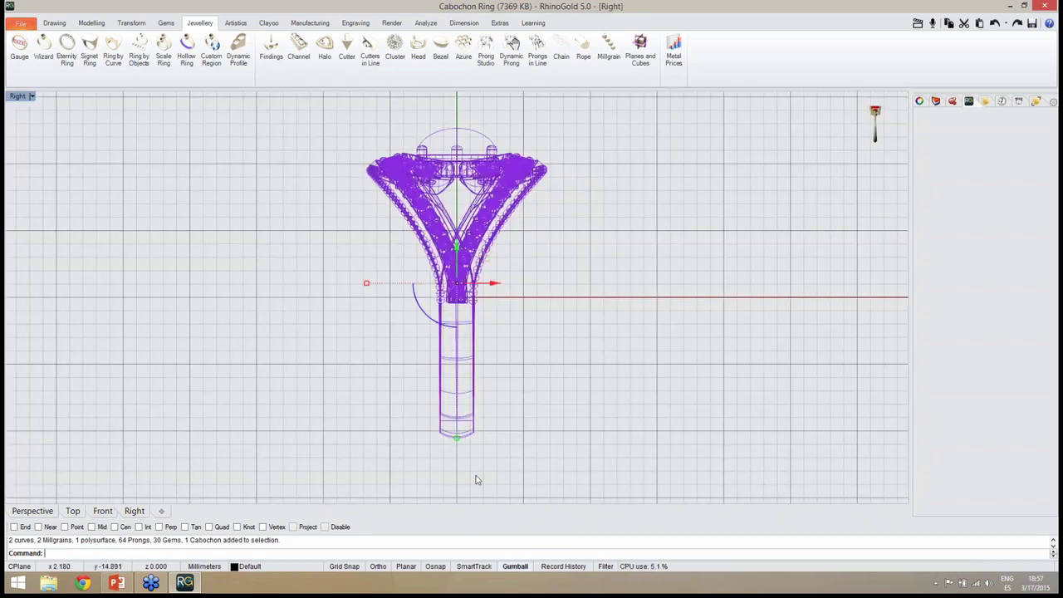
pyautogui.moveTo(421, 314); pyautogui.dragTo(472, 327)
pyautogui.scroll(2, 429, 329)
pyautogui.scroll(2, 429, 329)
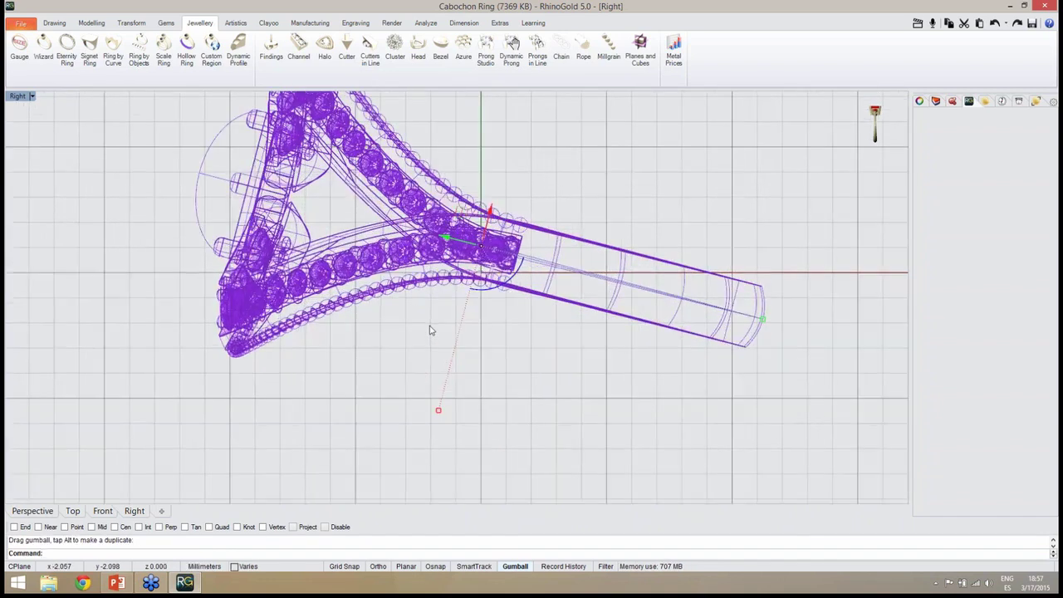
pyautogui.scroll(2, 440, 322)
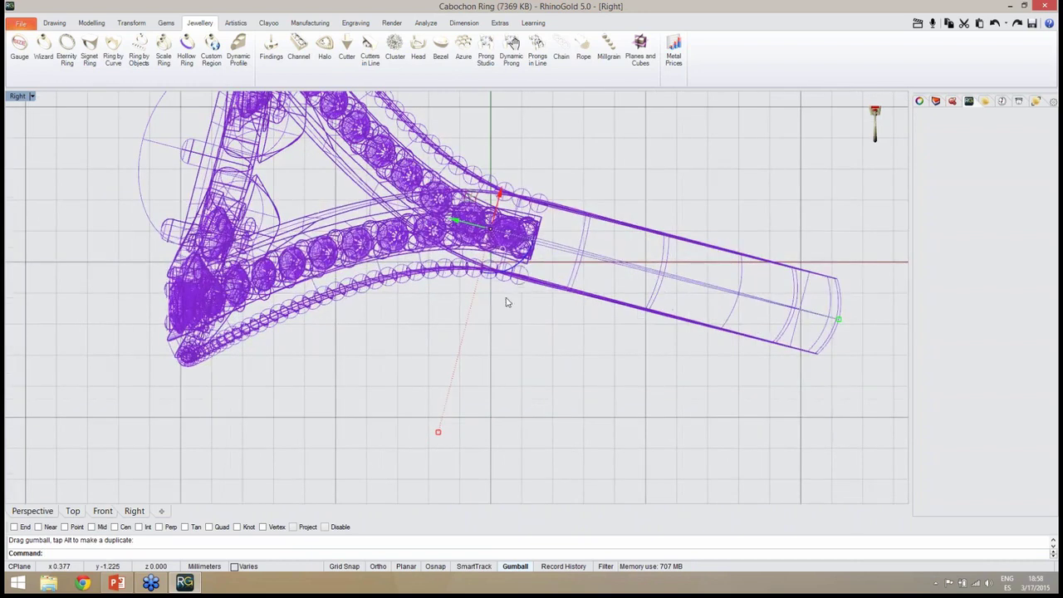
pyautogui.moveTo(521, 264); pyautogui.dragTo(521, 264)
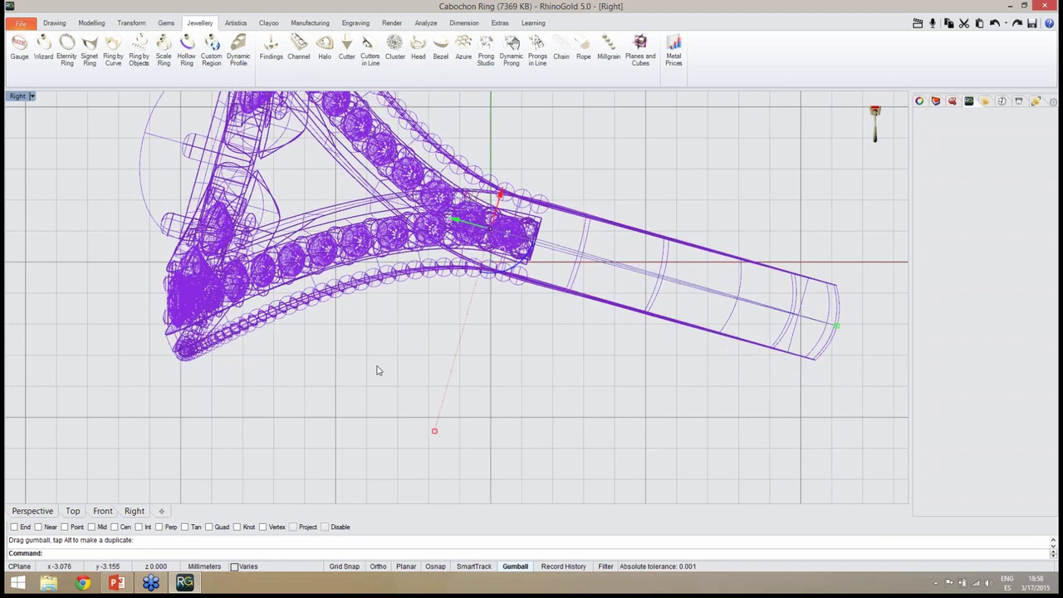
pyautogui.click(351, 425)
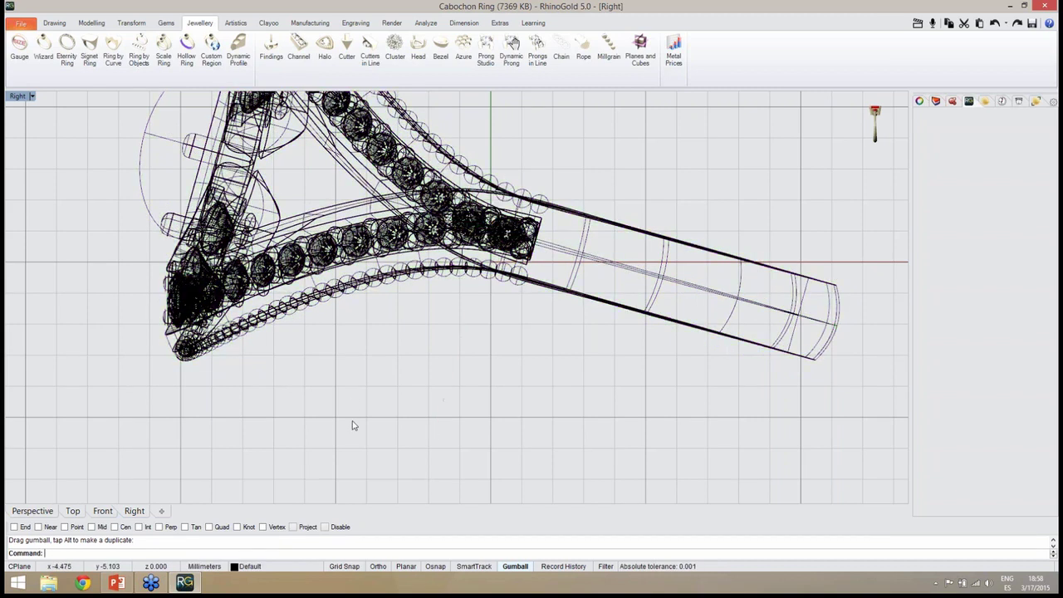
# Step: Return to the Perspective view, frame the reclined ring from the cabochon side and open Render Studio
pyautogui.click(33, 510)
pyautogui.moveTo(340, 451); pyautogui.dragTo(395, 314, button='right')
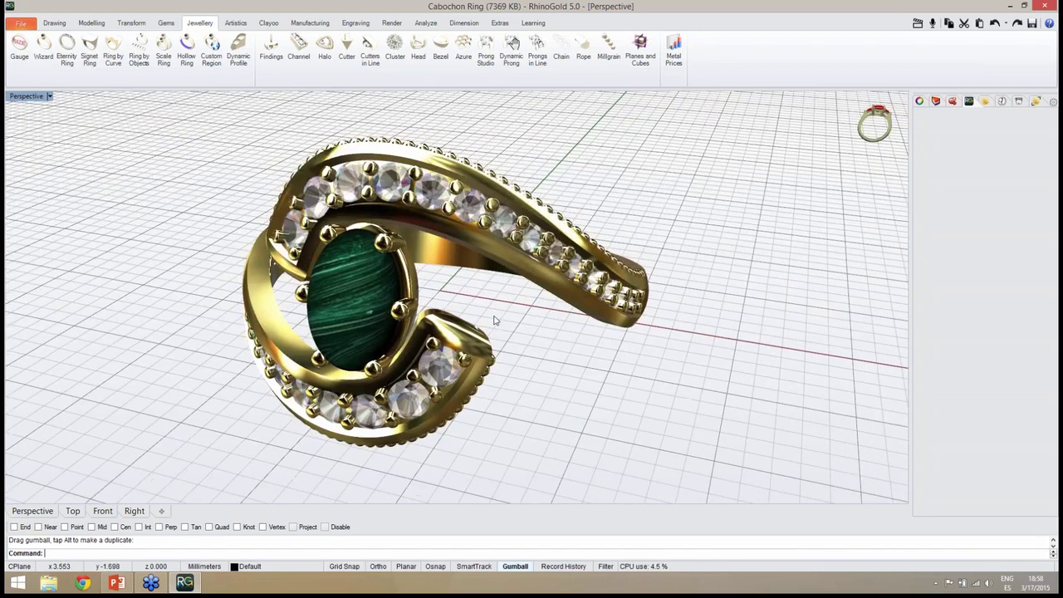
pyautogui.moveTo(493, 320); pyautogui.dragTo(401, 164, button='right')
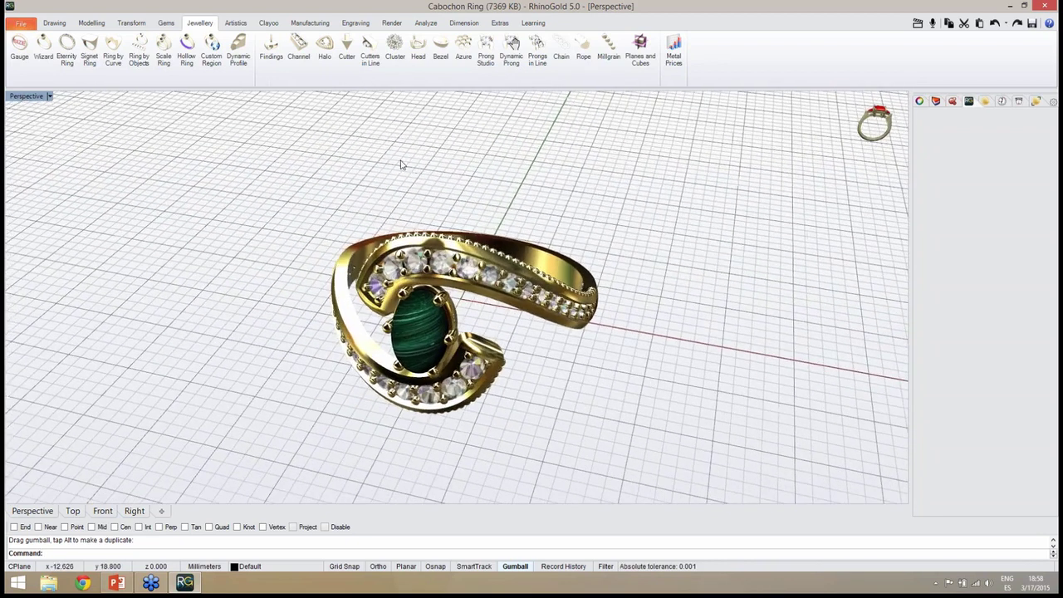
pyautogui.click(393, 23)
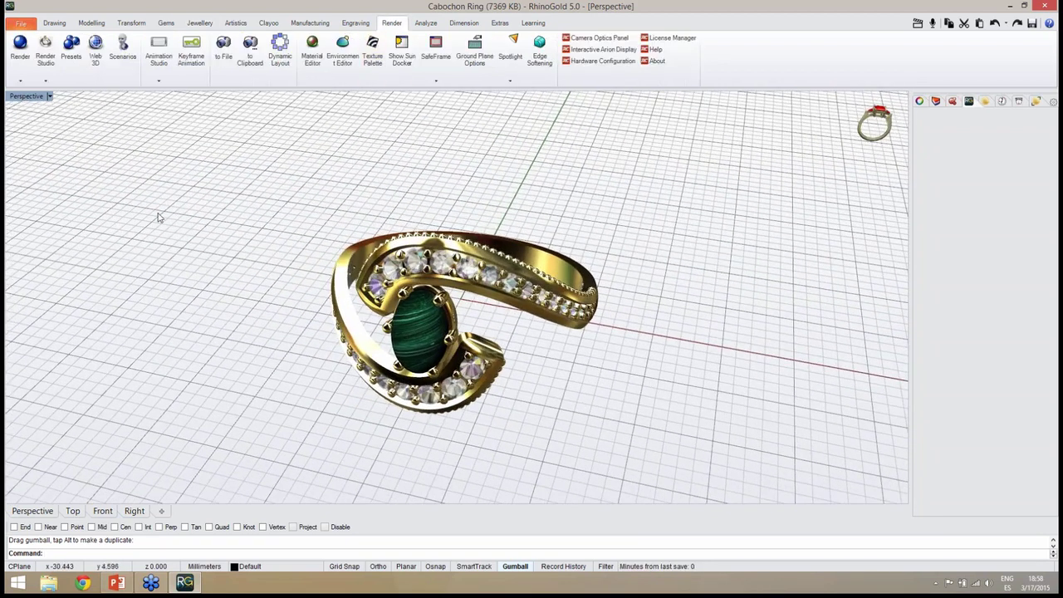
pyautogui.click(42, 71)
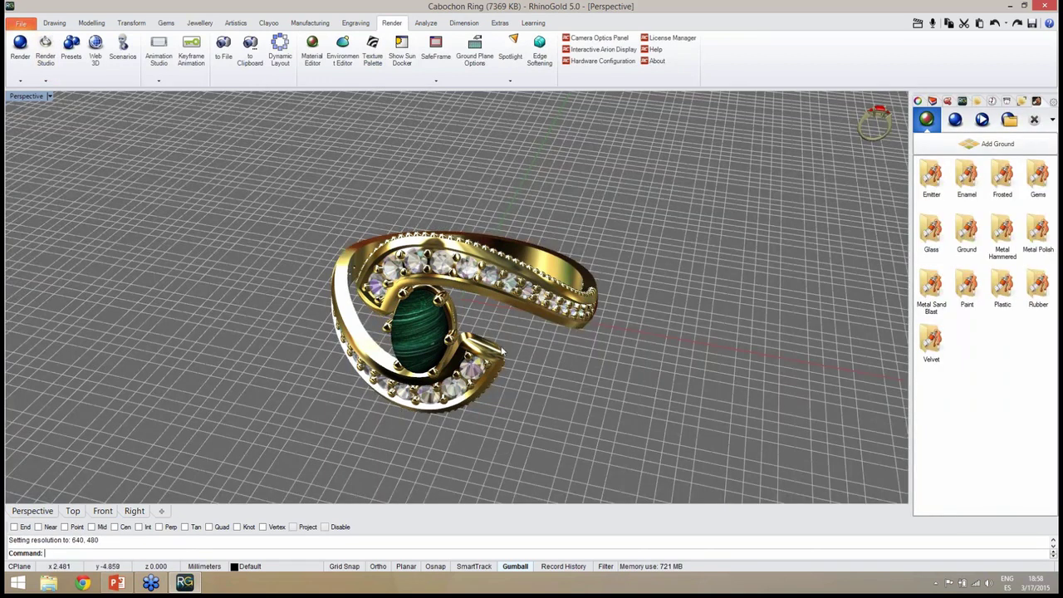
# Step: Select all the small round gems, turn off the gumball and apply the Diamond material from the Gems library to them
pyautogui.moveTo(516, 350); pyautogui.dragTo(510, 329, button='right')
pyautogui.middleClick(512, 333)
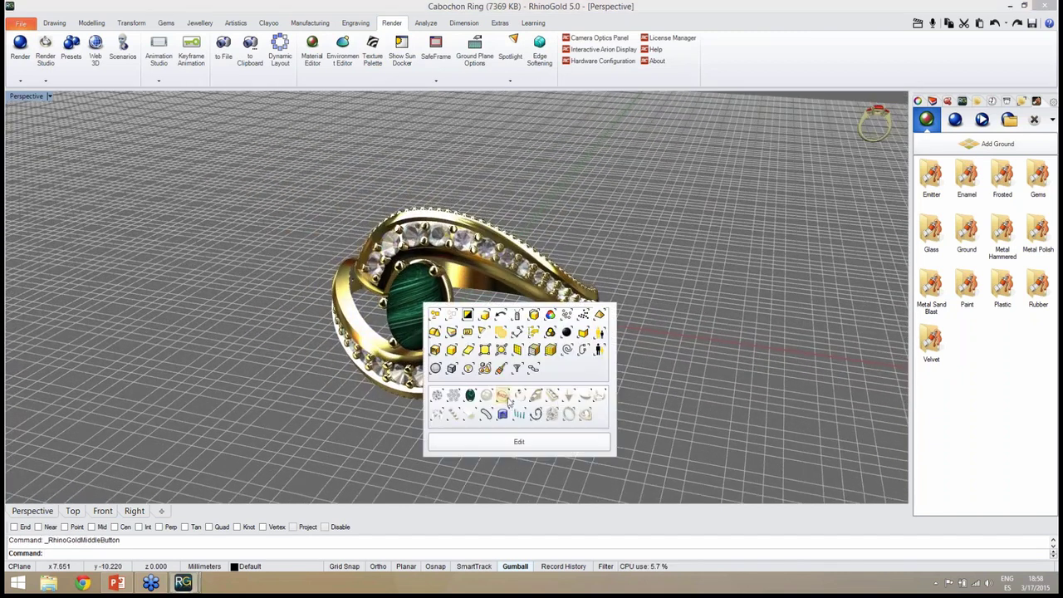
pyautogui.click(452, 400)
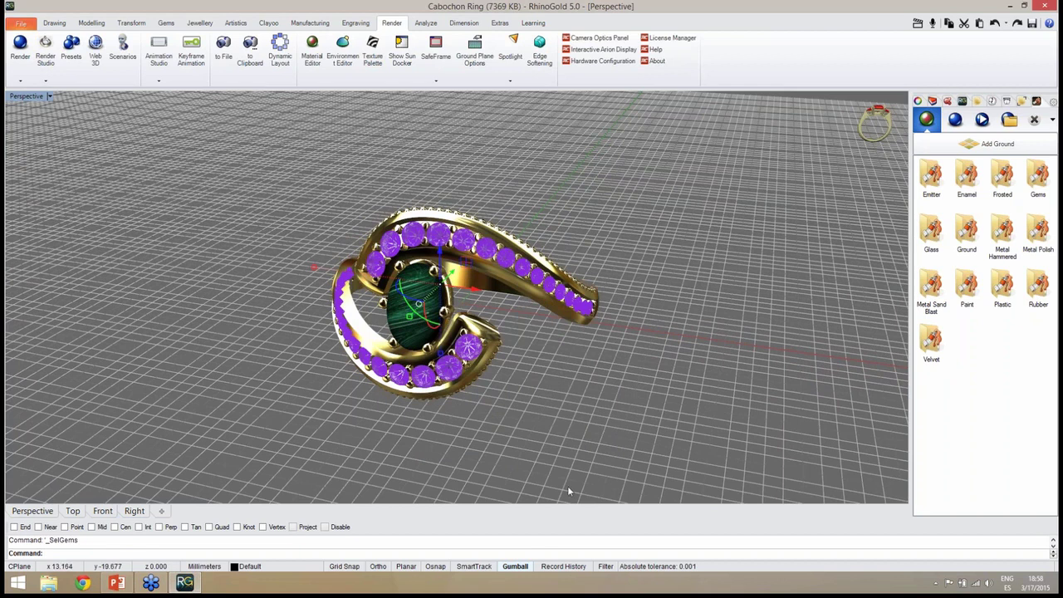
pyautogui.click(515, 565)
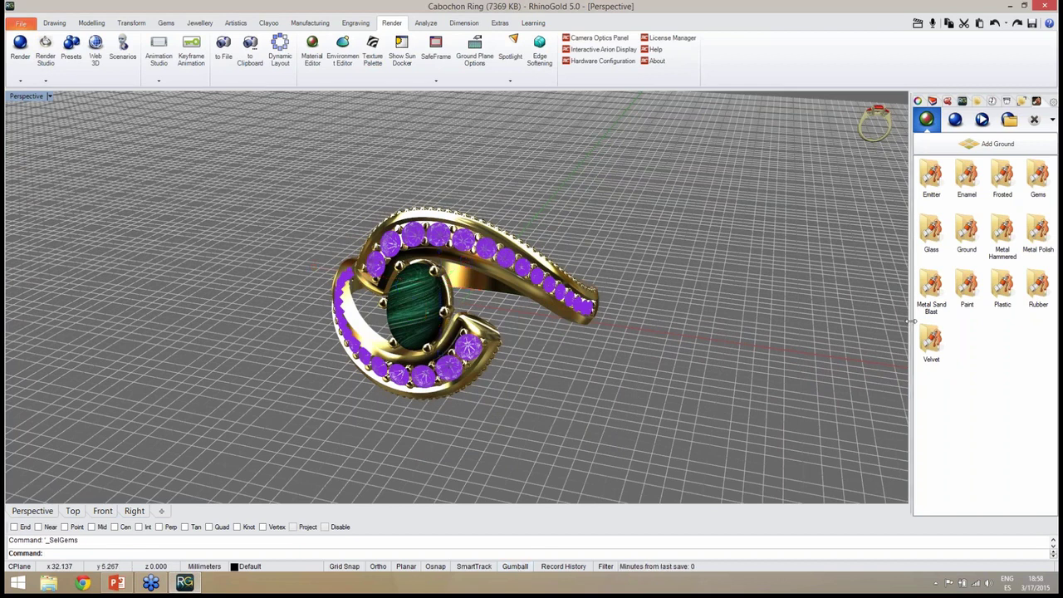
pyautogui.doubleClick(1038, 176)
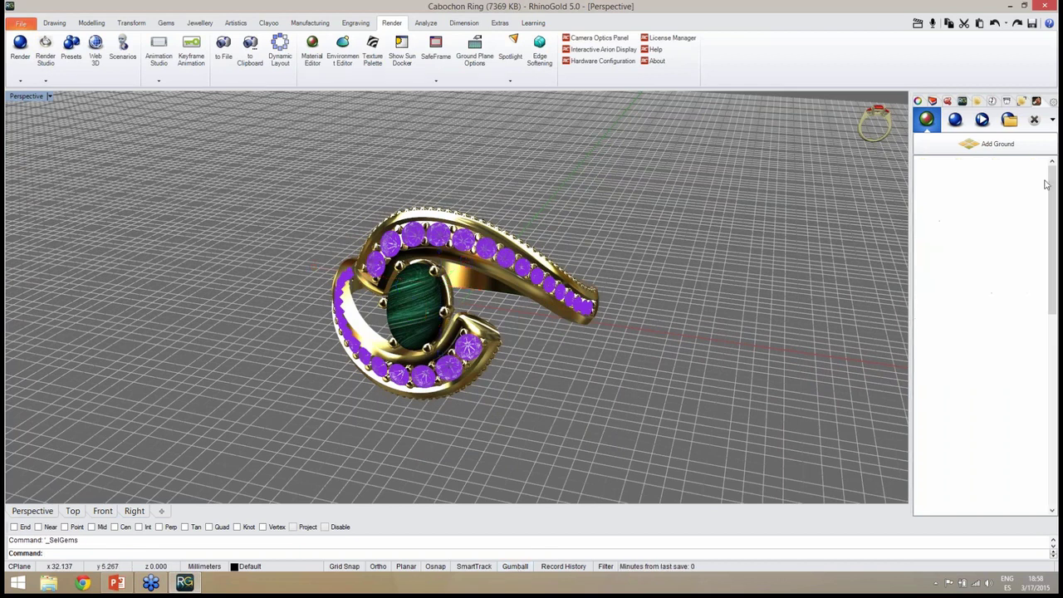
pyautogui.scroll(-2, 1036, 235)
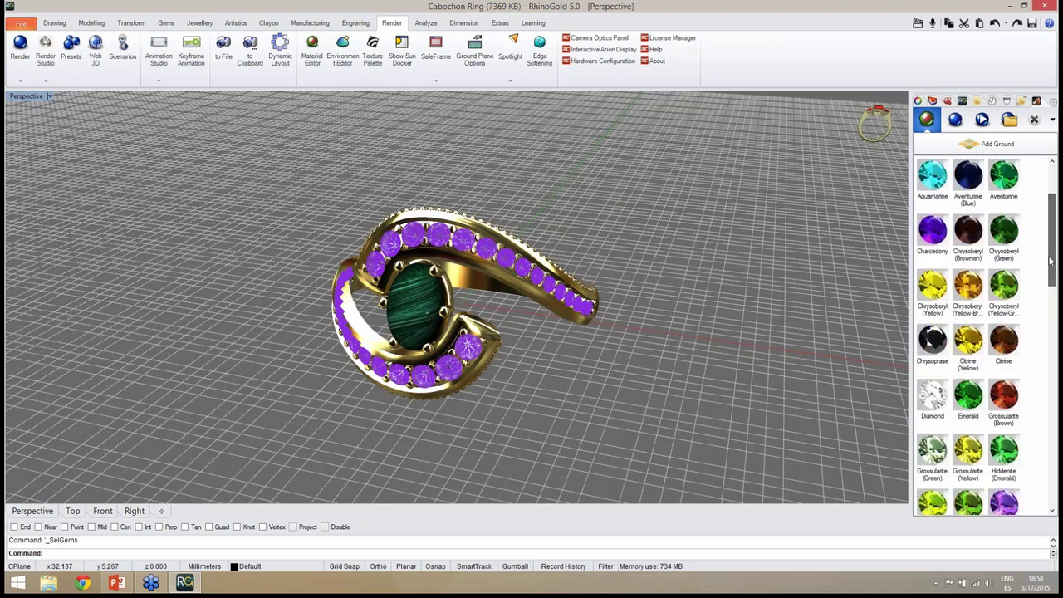
pyautogui.click(933, 399)
pyautogui.click(803, 401)
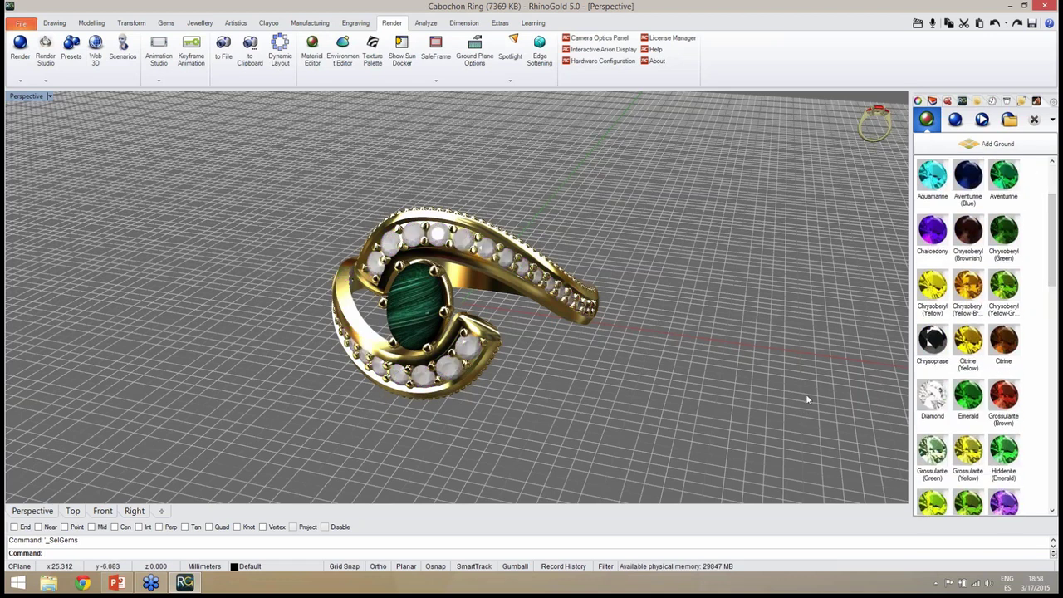
# Step: Apply the Amethyst material from the Gems library to the central oval cabochon
pyautogui.click(421, 318)
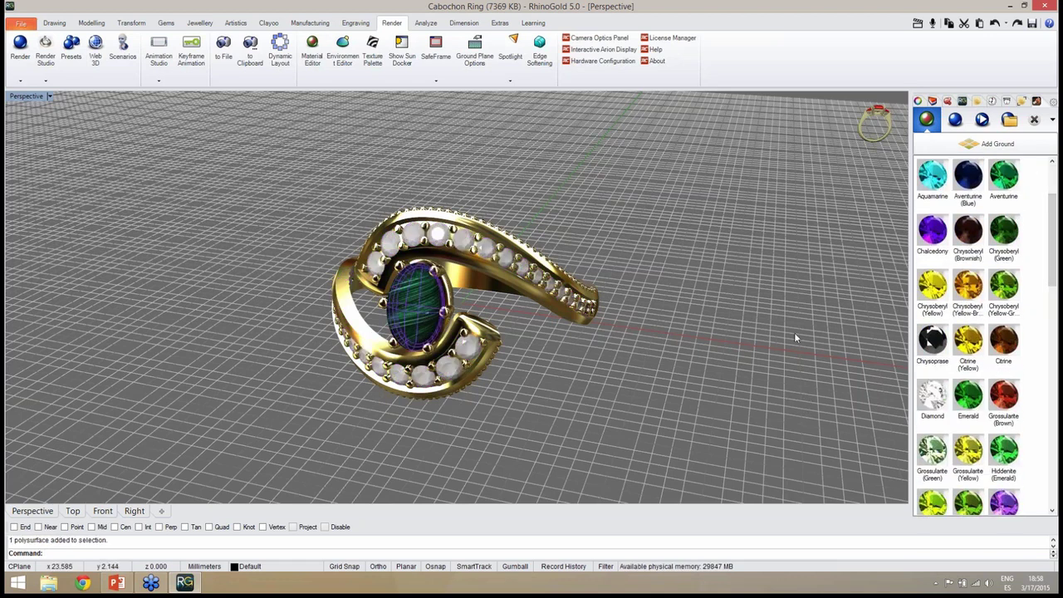
pyautogui.scroll(2, 1053, 280)
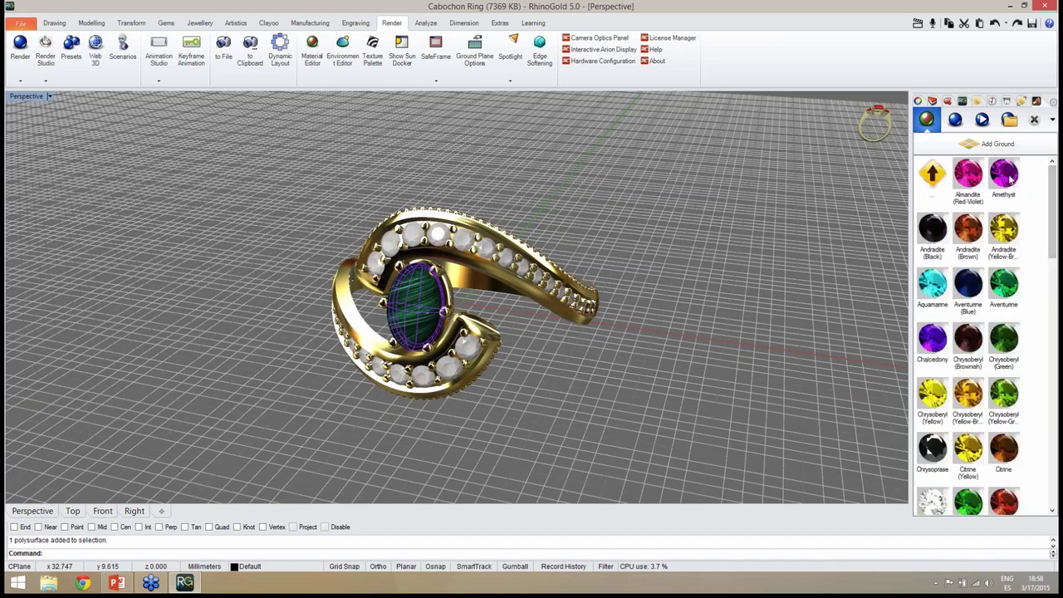
pyautogui.click(1003, 174)
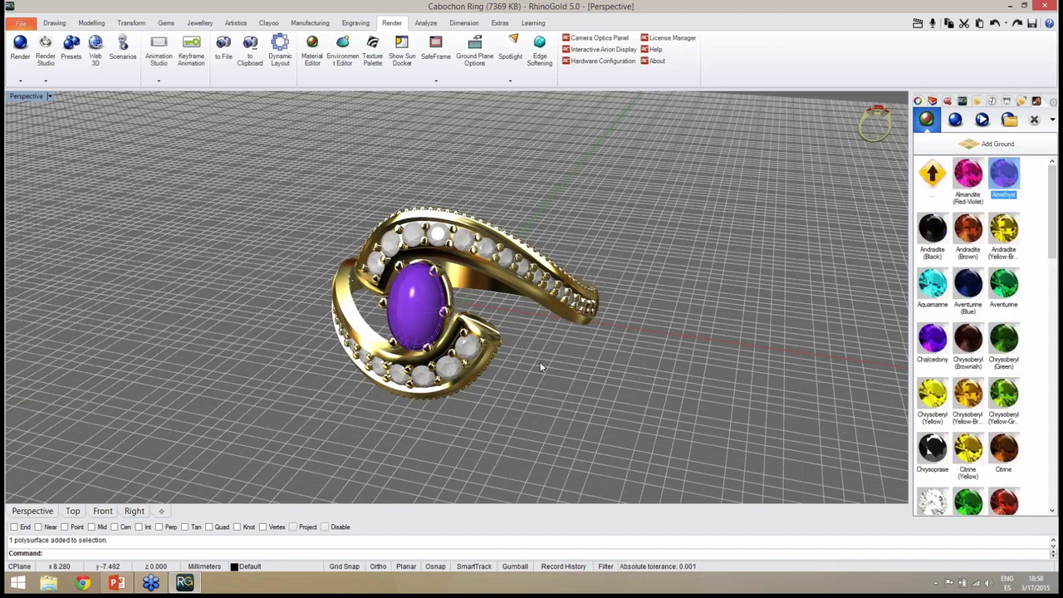
pyautogui.click(774, 316)
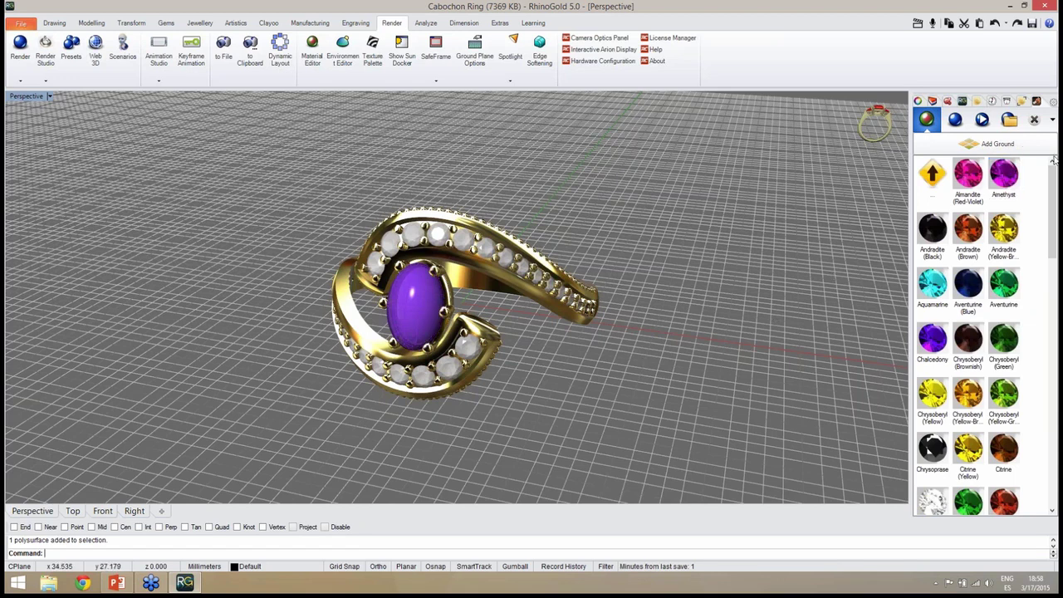
# Step: Select all ring parts that use Gold 14k Yellow Polish and apply Yellow Gold from the Metal Polish library to them
pyautogui.click(1021, 102)
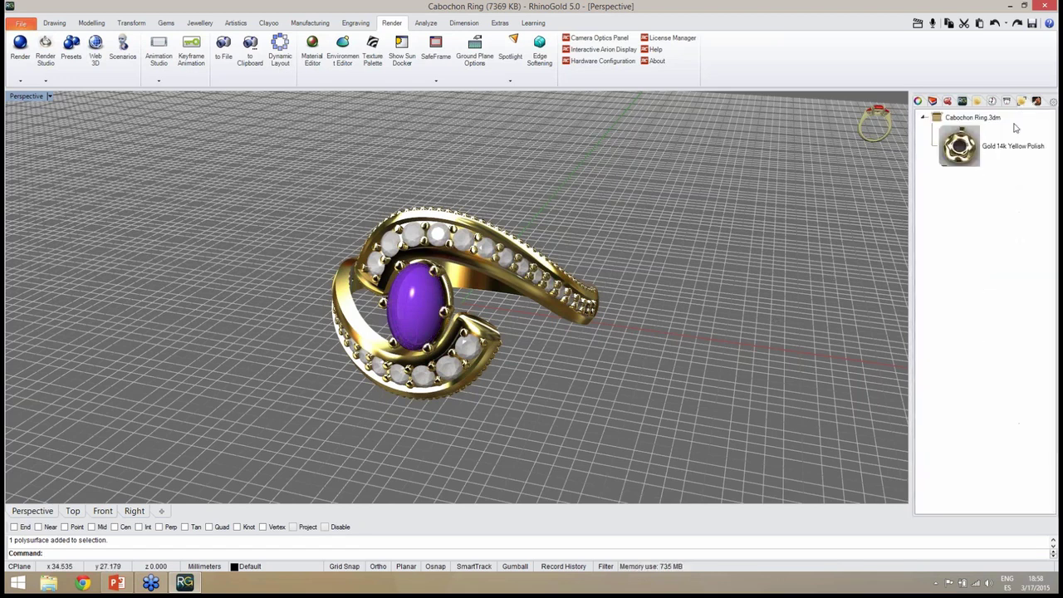
pyautogui.click(968, 160)
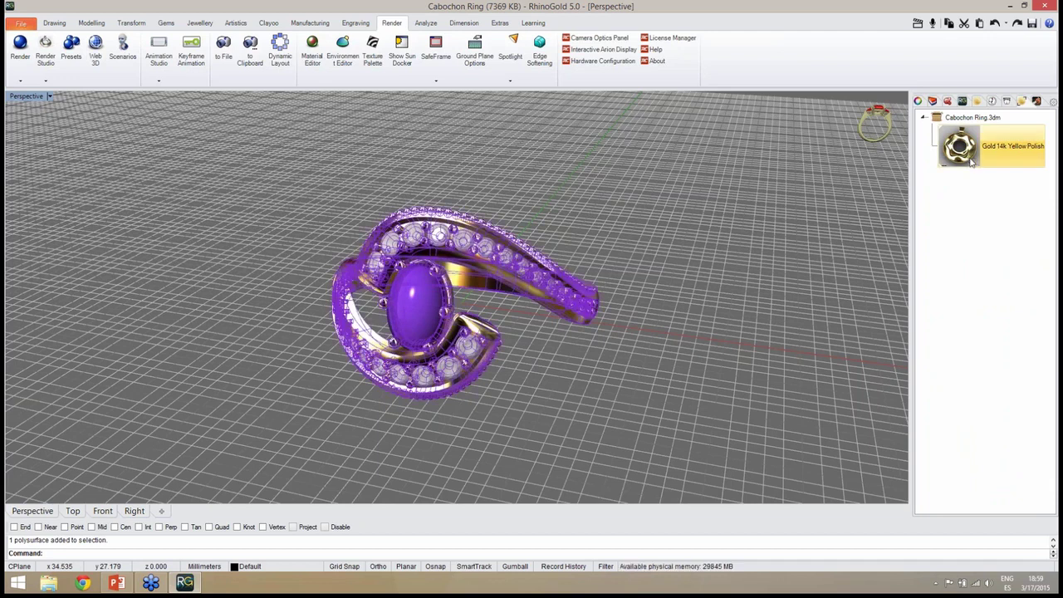
pyautogui.click(1038, 101)
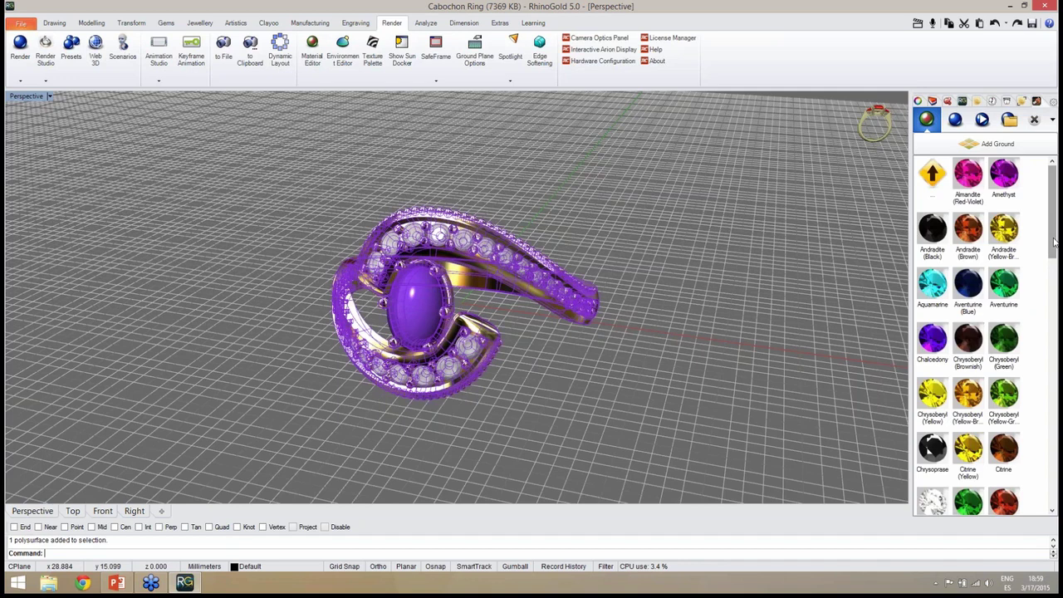
pyautogui.doubleClick(933, 184)
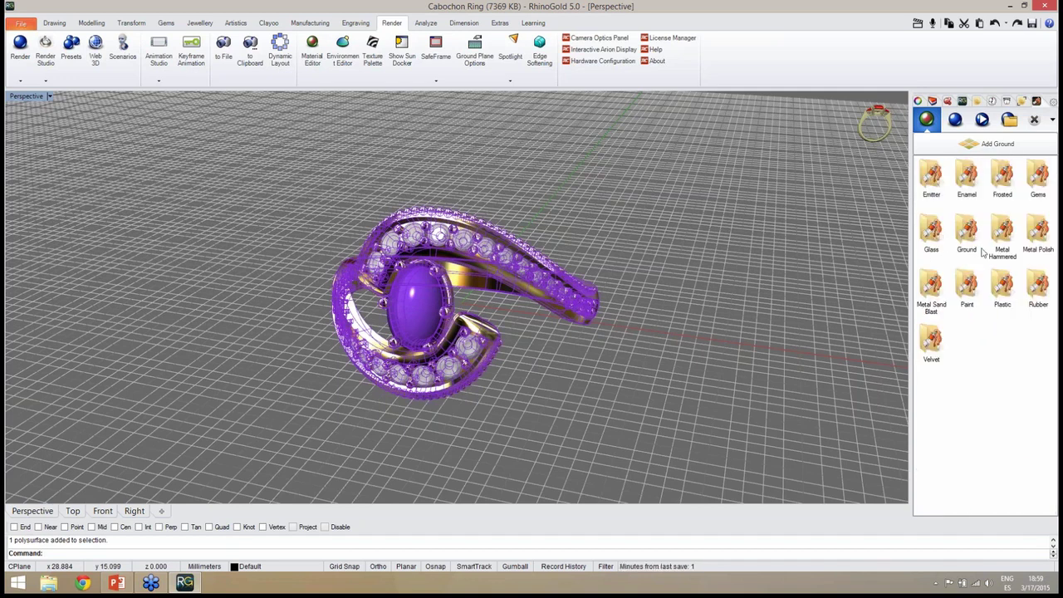
pyautogui.doubleClick(1042, 237)
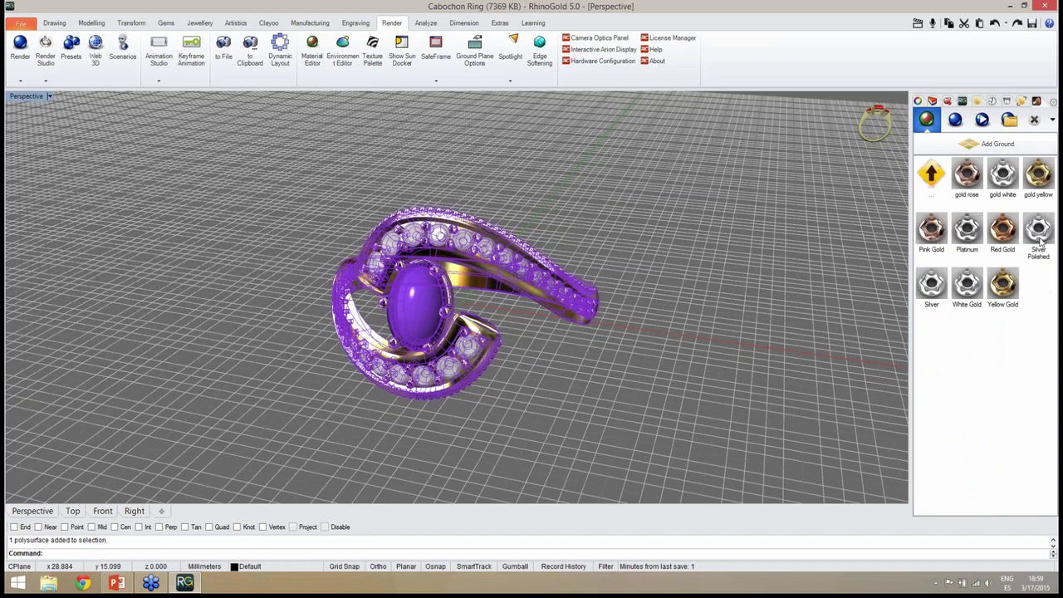
pyautogui.doubleClick(1003, 284)
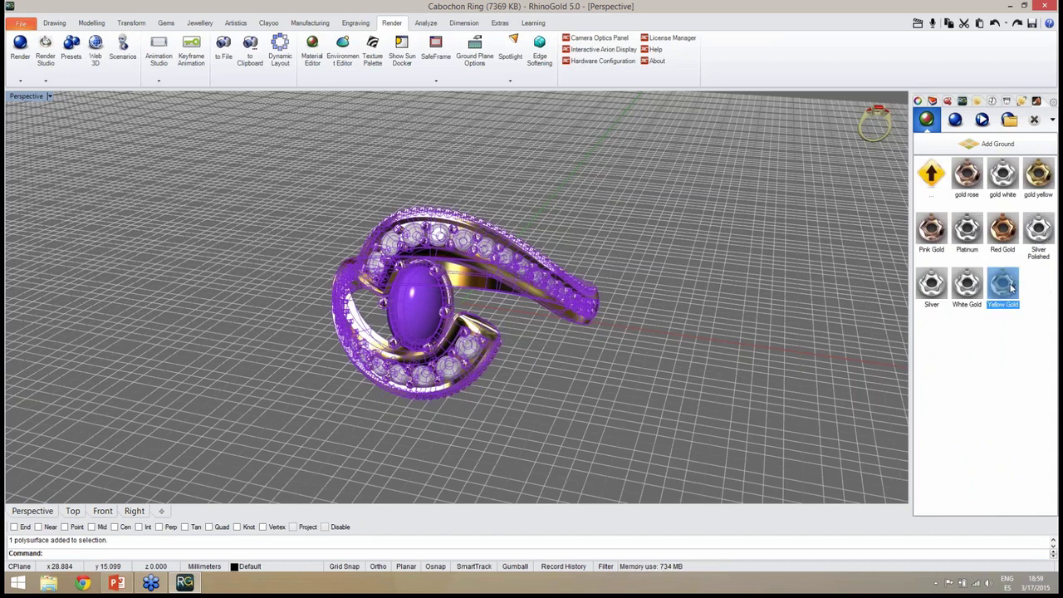
pyautogui.click(789, 363)
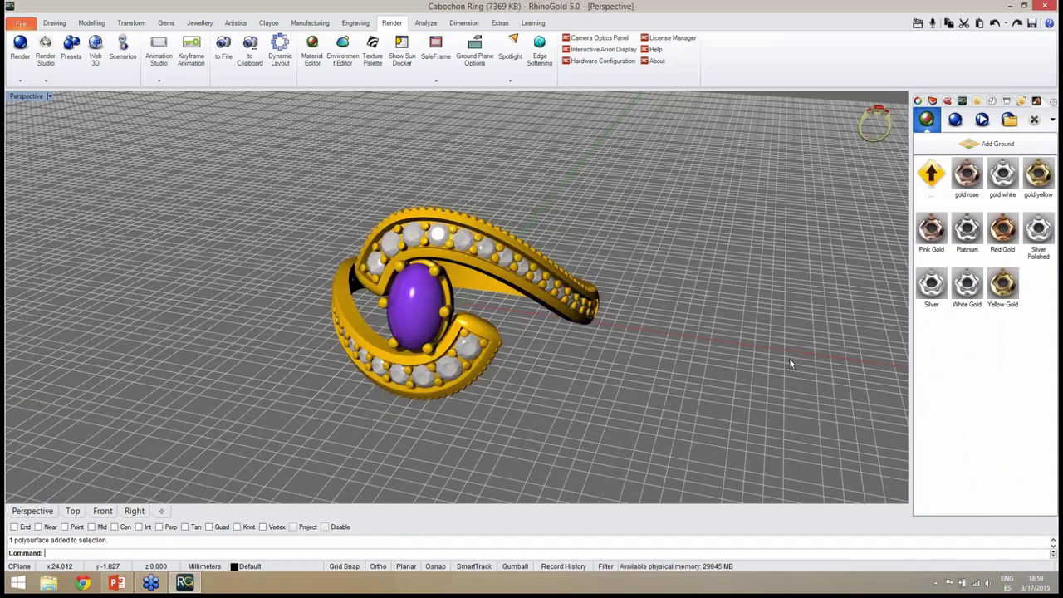
pyautogui.doubleClick(933, 182)
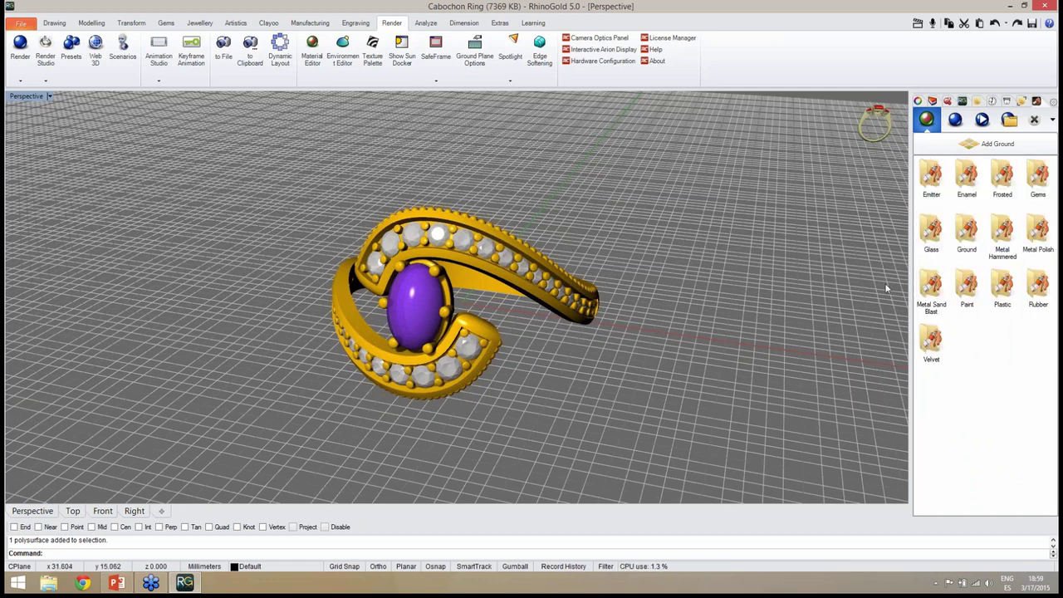
# Step: Set the render resolution to 1280x720 and frame the ring closer from a low angle inside the safe frame
pyautogui.moveTo(736, 301); pyautogui.dragTo(744, 302, button='right')
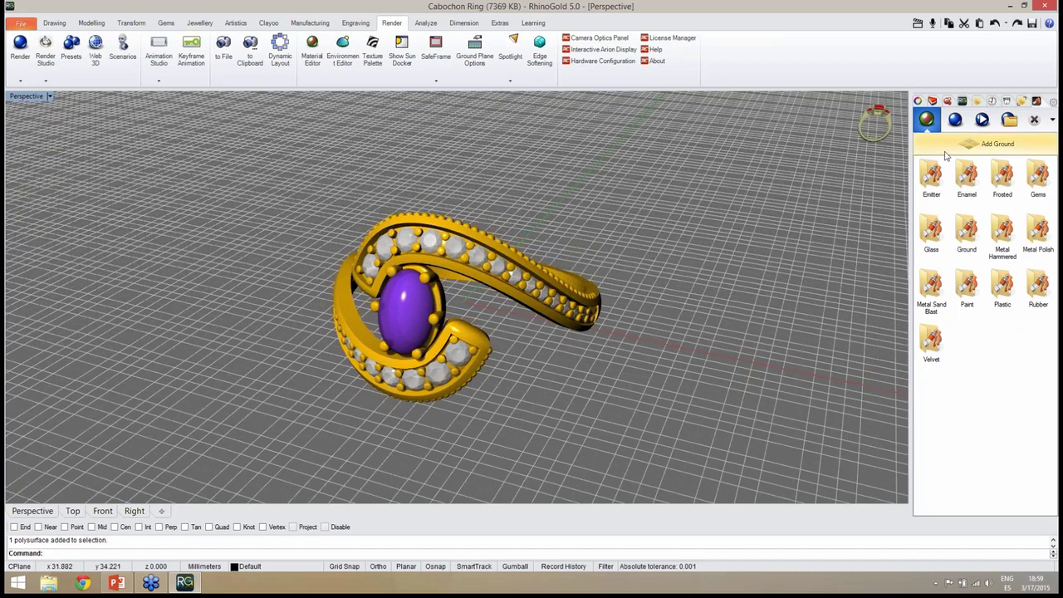
pyautogui.moveTo(612, 373); pyautogui.dragTo(489, 359, button='right')
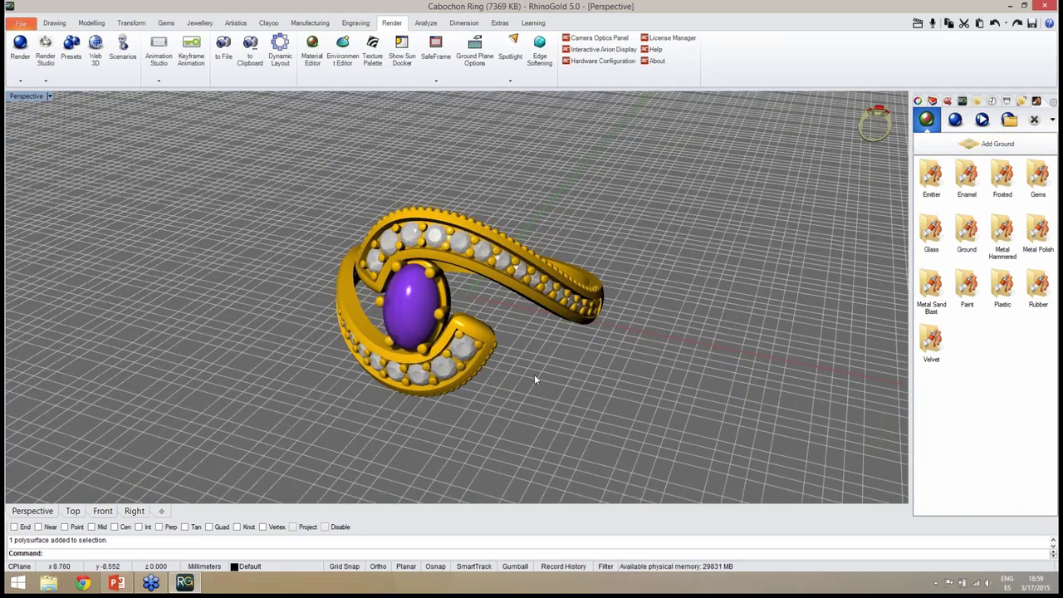
pyautogui.scroll(2, 535, 374)
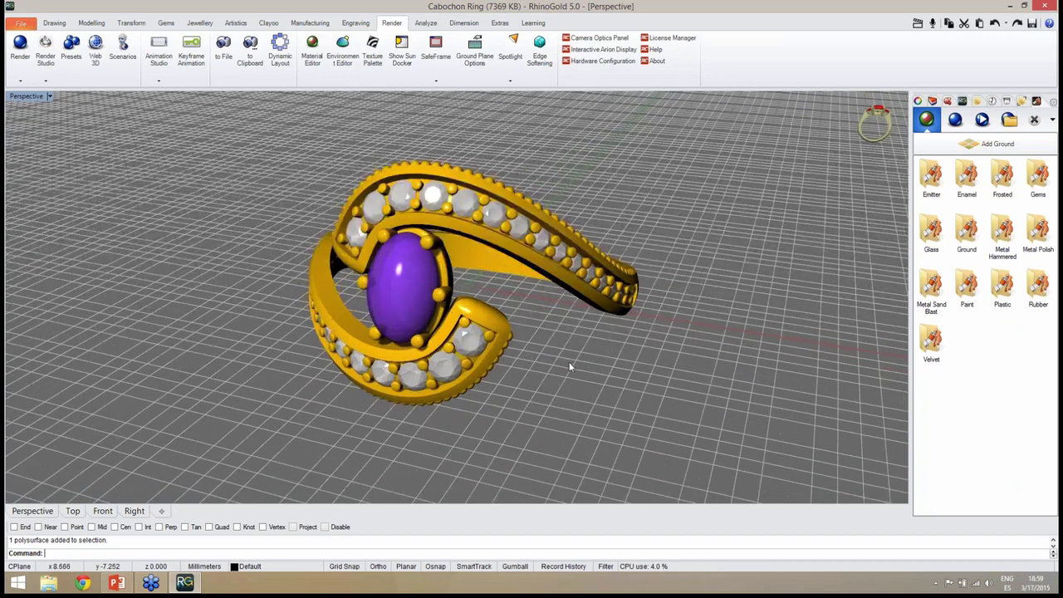
pyautogui.moveTo(569, 366); pyautogui.dragTo(730, 368, button='right')
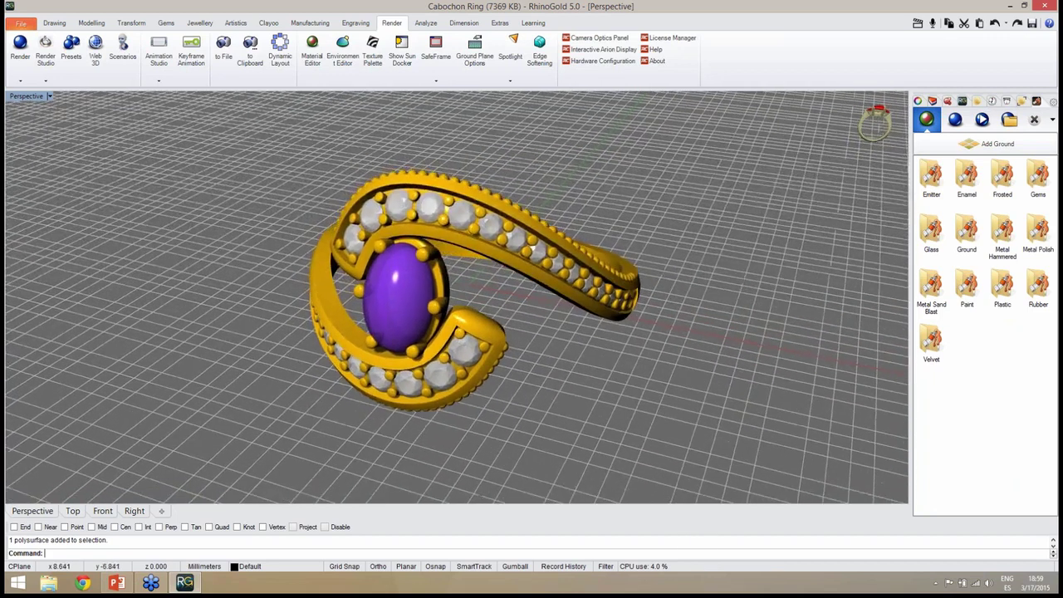
pyautogui.click(955, 120)
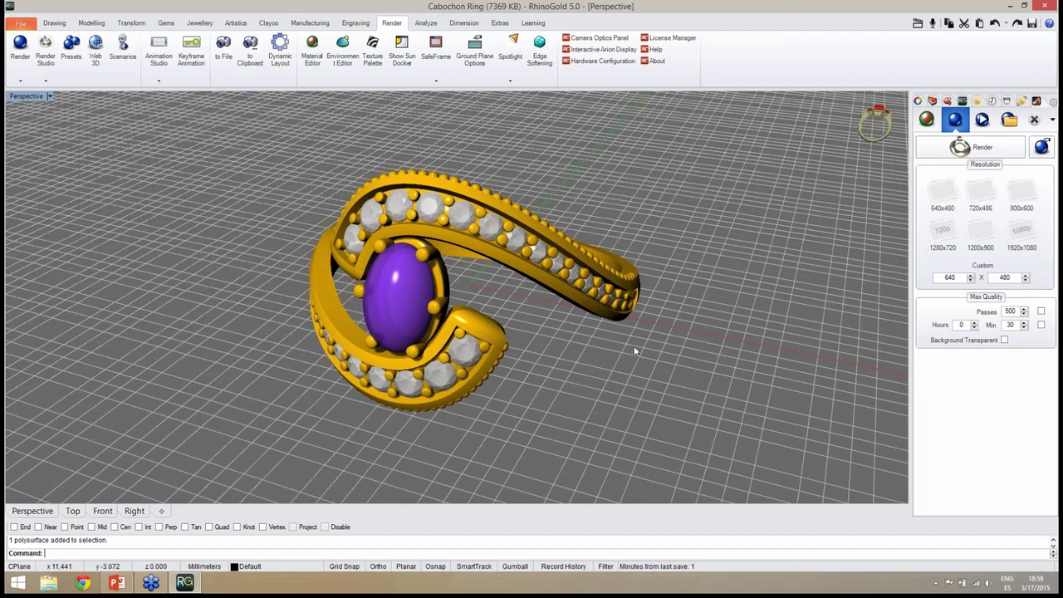
pyautogui.moveTo(598, 352); pyautogui.dragTo(594, 347, button='right')
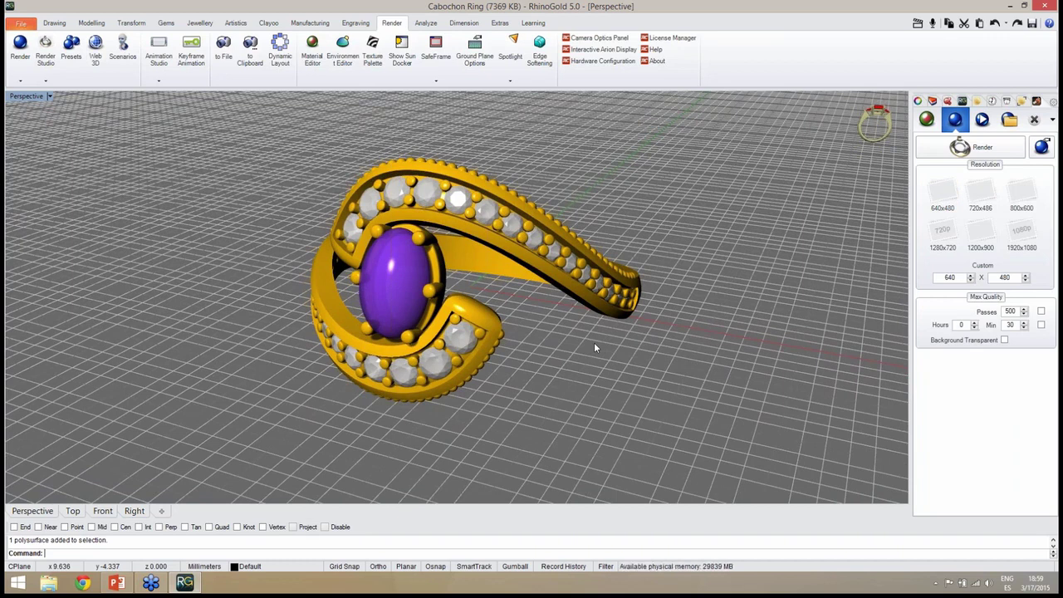
pyautogui.moveTo(593, 343); pyautogui.dragTo(587, 345, button='right')
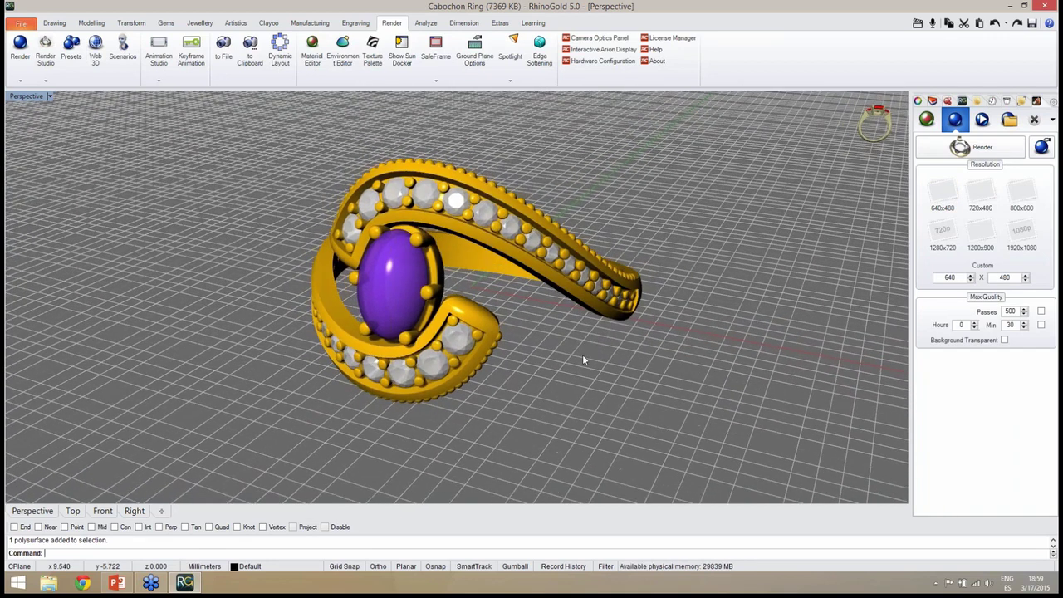
pyautogui.click(952, 243)
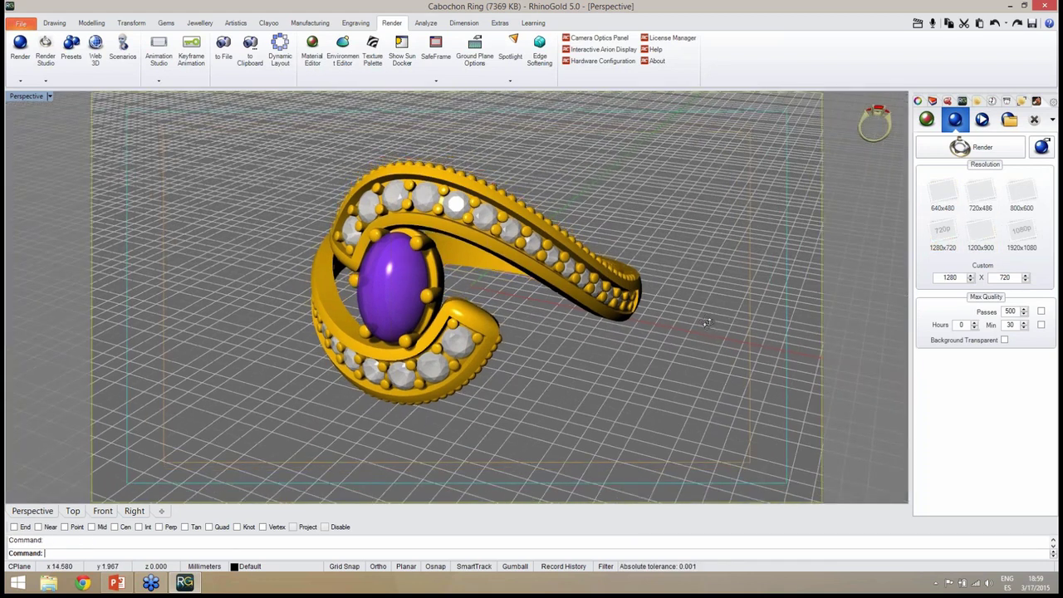
pyautogui.moveTo(707, 322); pyautogui.dragTo(538, 311, button='right')
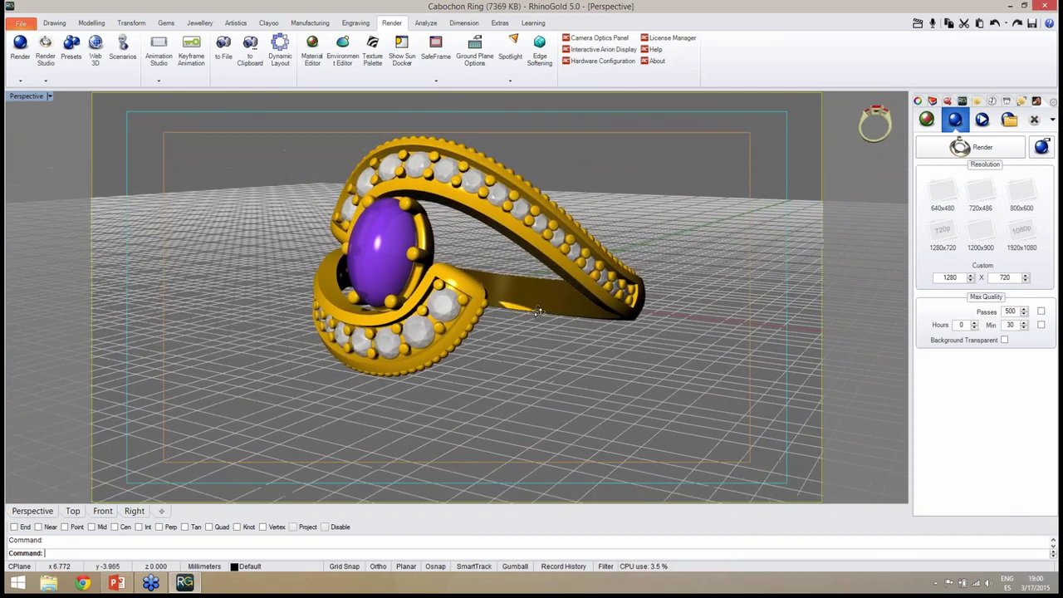
# Step: Render the ring from the current low angle with Arion, view the image and close the render
pyautogui.click(959, 147)
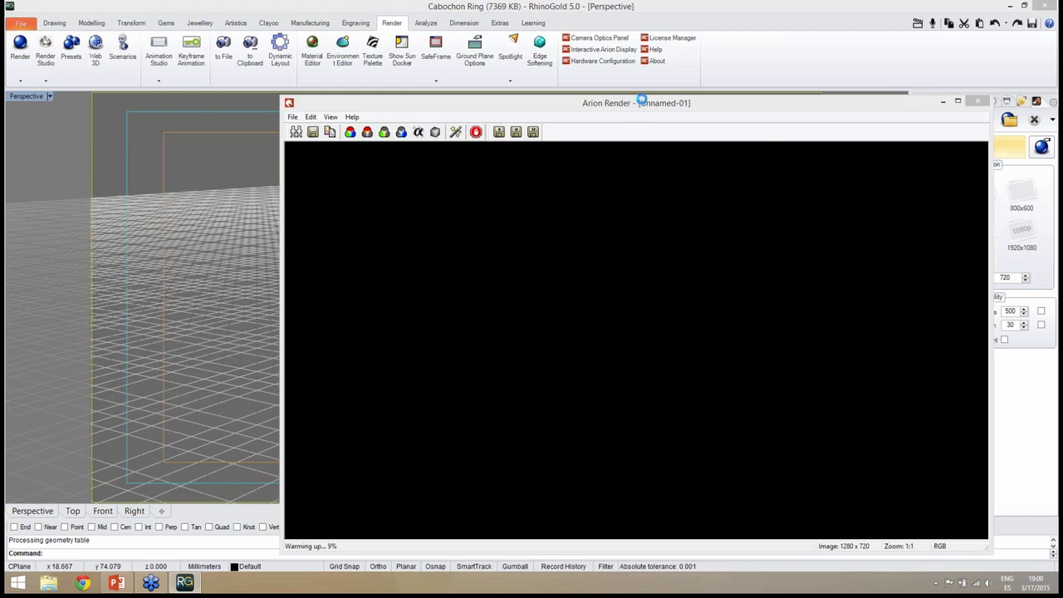
pyautogui.moveTo(658, 107); pyautogui.dragTo(563, 60)
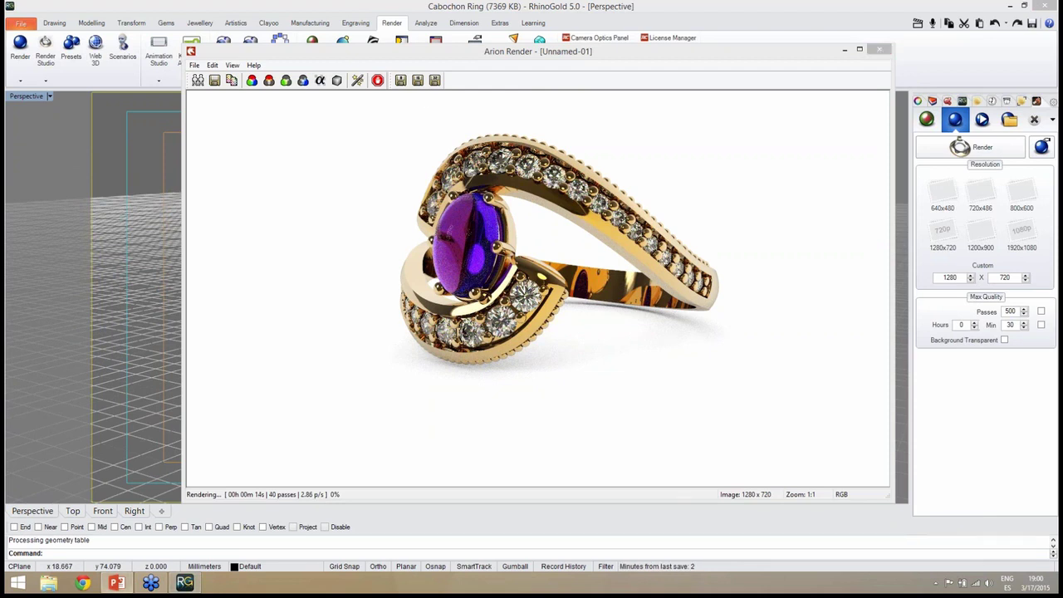
pyautogui.click(879, 50)
# Step: Orbit to the opposite side of the ring, render that view with Arion and stop the rendering once it looks clean
pyautogui.moveTo(332, 306); pyautogui.dragTo(564, 338, button='right')
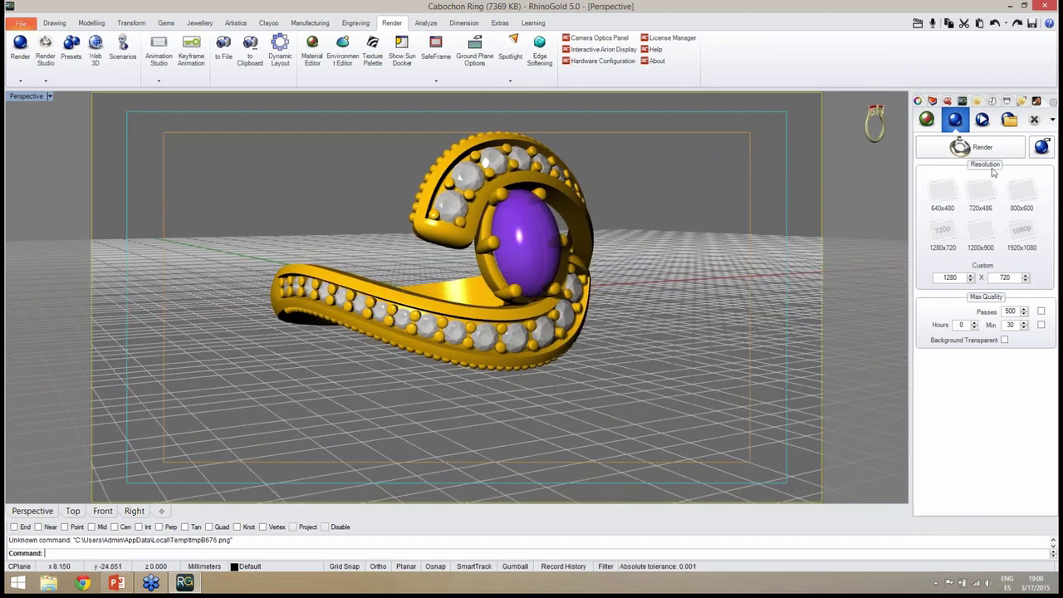
pyautogui.click(963, 148)
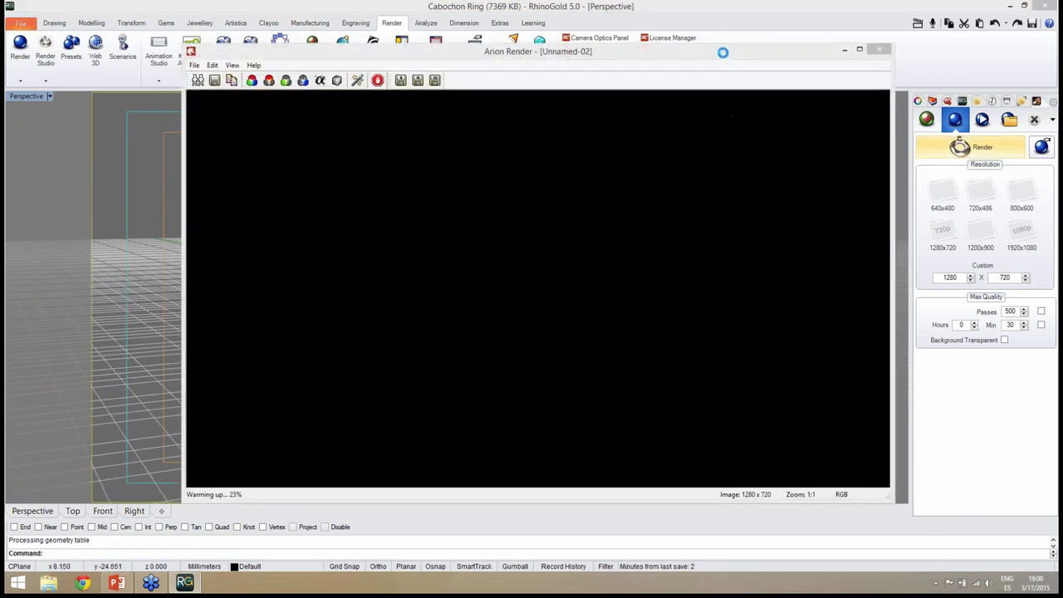
pyautogui.moveTo(741, 56); pyautogui.dragTo(726, 59)
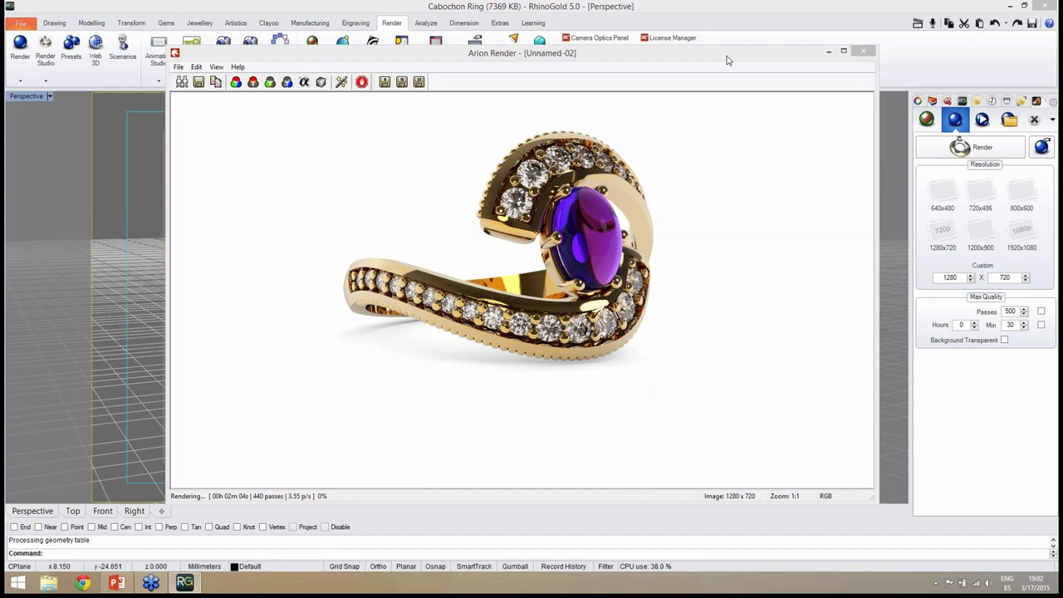
pyautogui.click(361, 81)
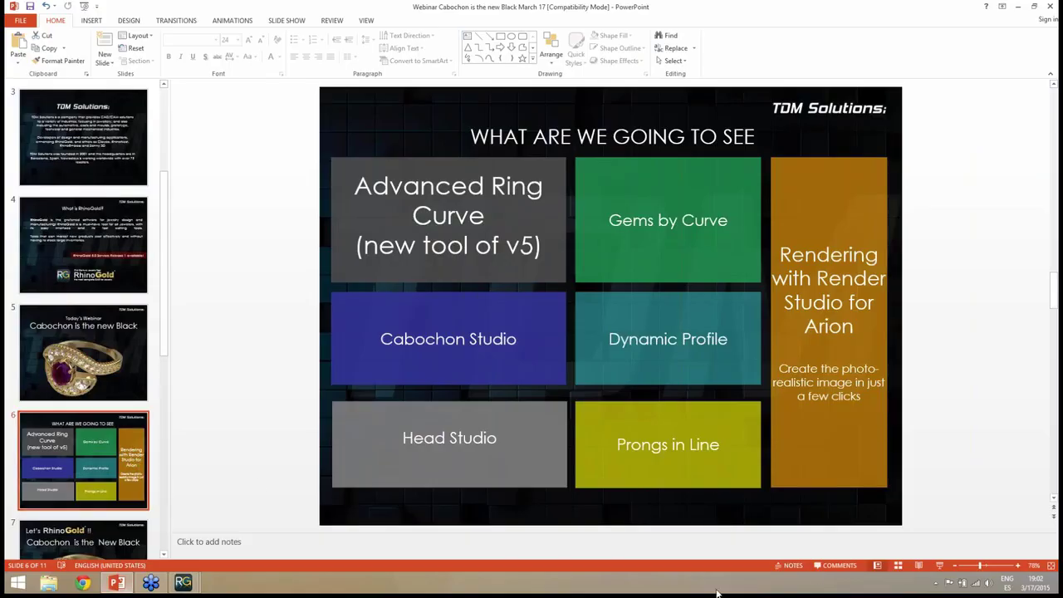
# Step: In the PowerPoint webinar presentation, start the slide show from the current slide and advance to the following slide
pyautogui.click(939, 566)
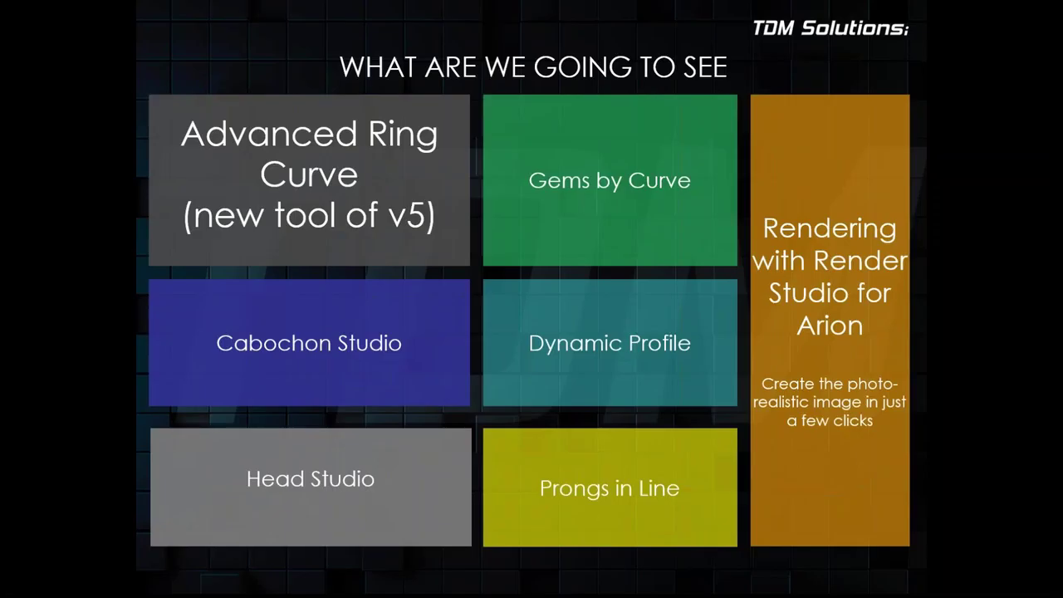
pyautogui.press('Right')
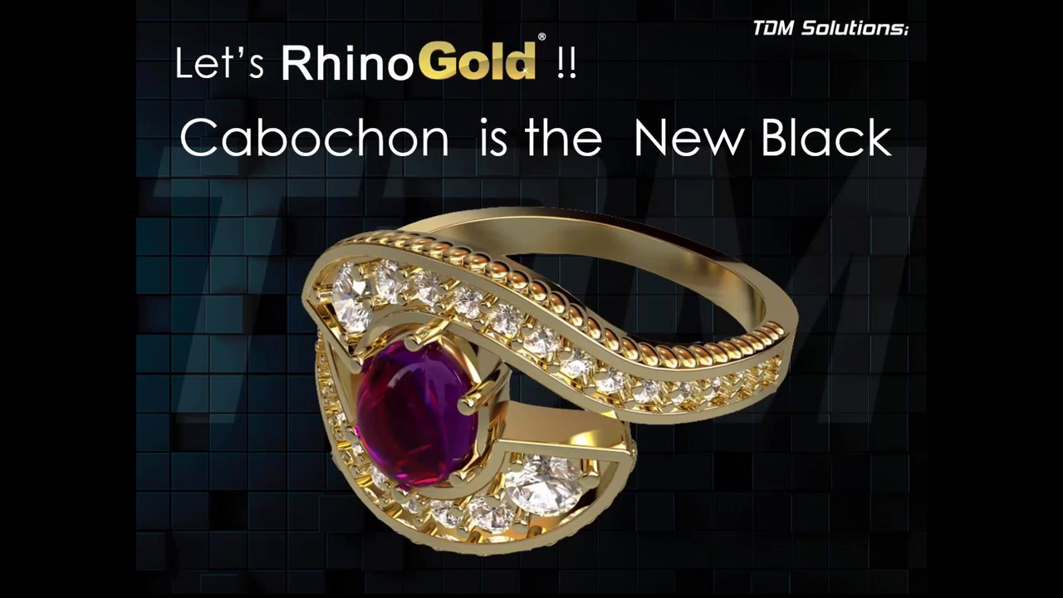